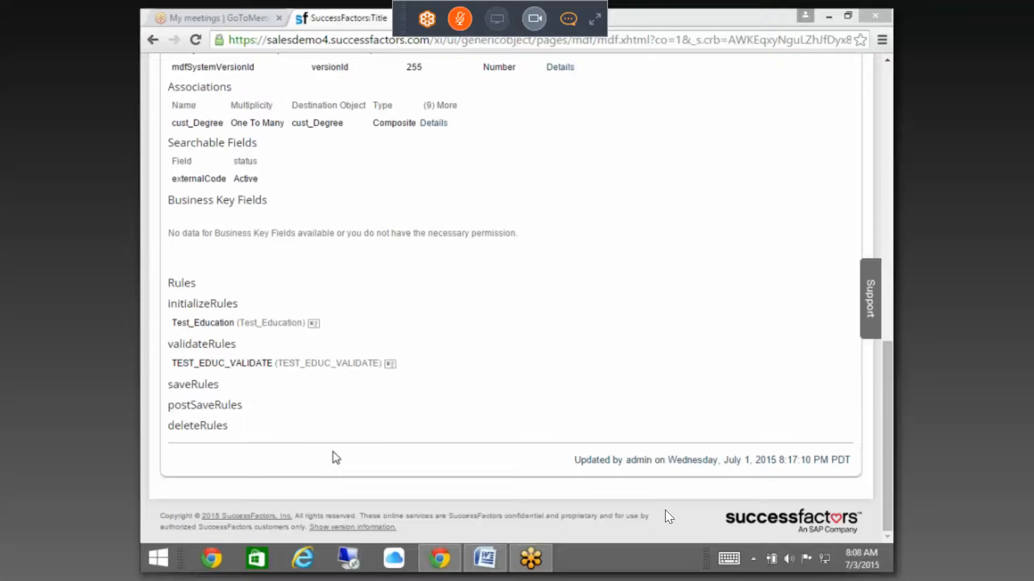
Step: Review the details of the Test_Education and TEST_EDUC_VALIDATE rules, then close them
click(314, 326)
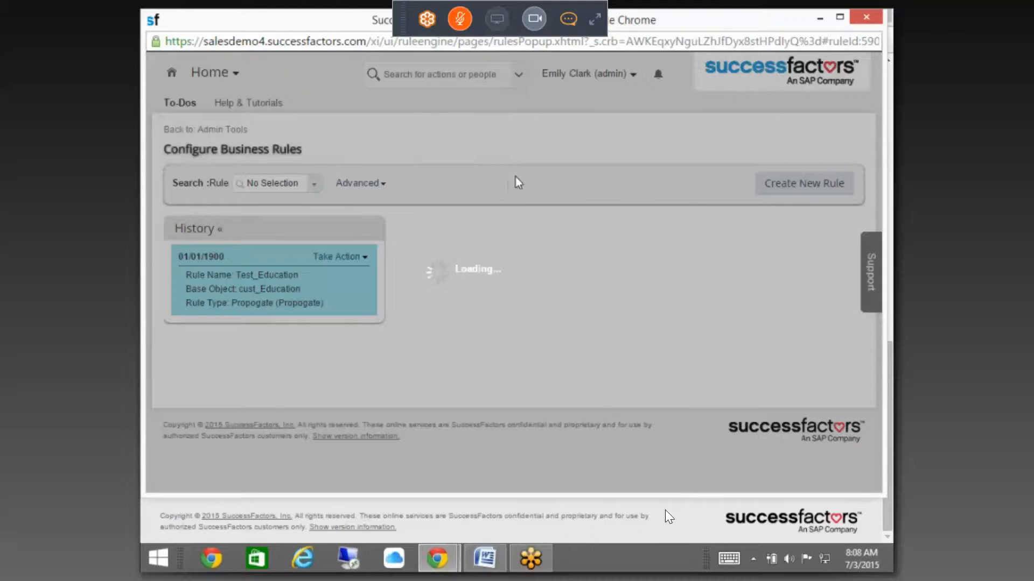
scroll(555, 309, down, 3)
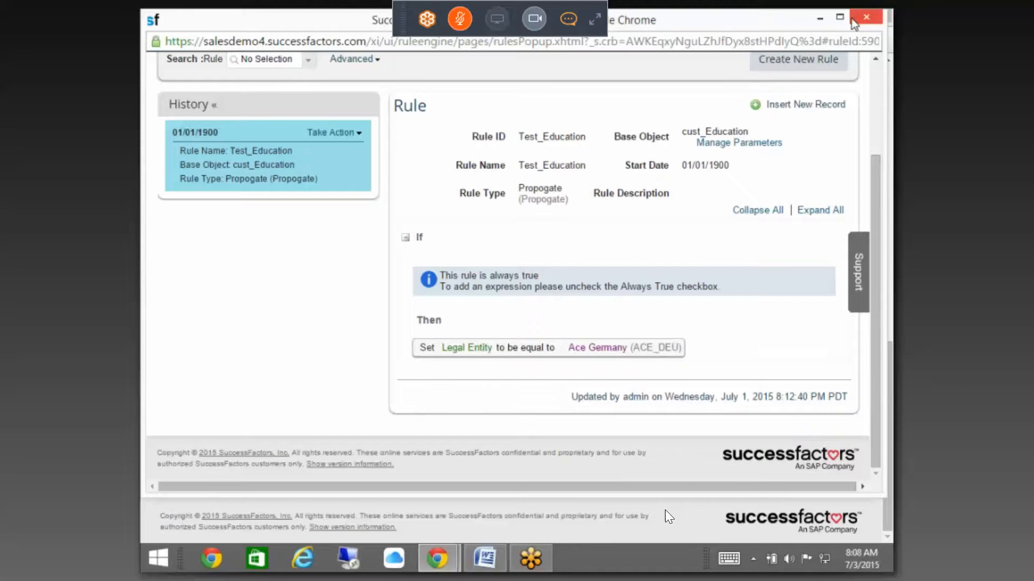
click(866, 16)
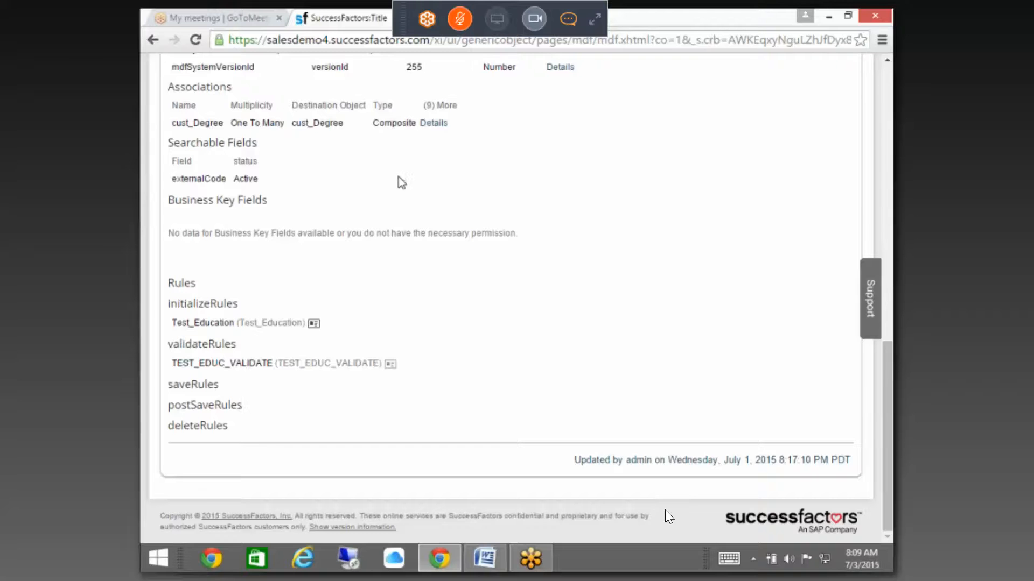
click(390, 364)
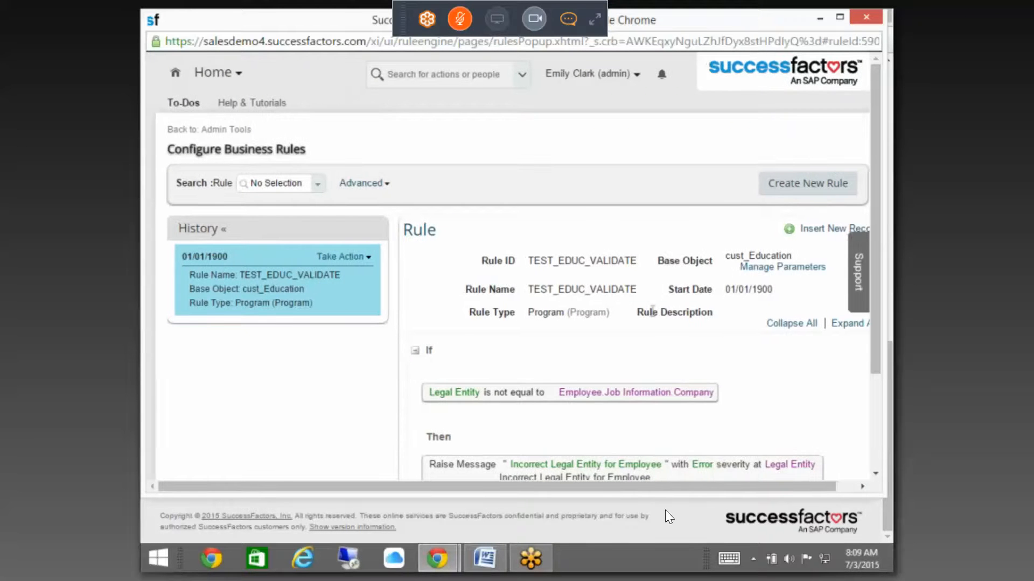
scroll(638, 318, down, 3)
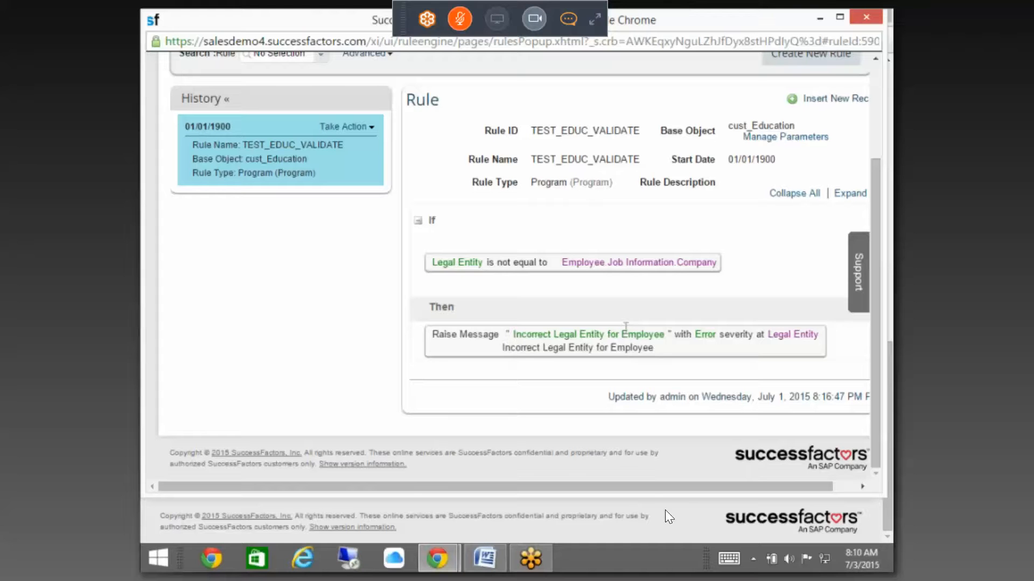
click(863, 20)
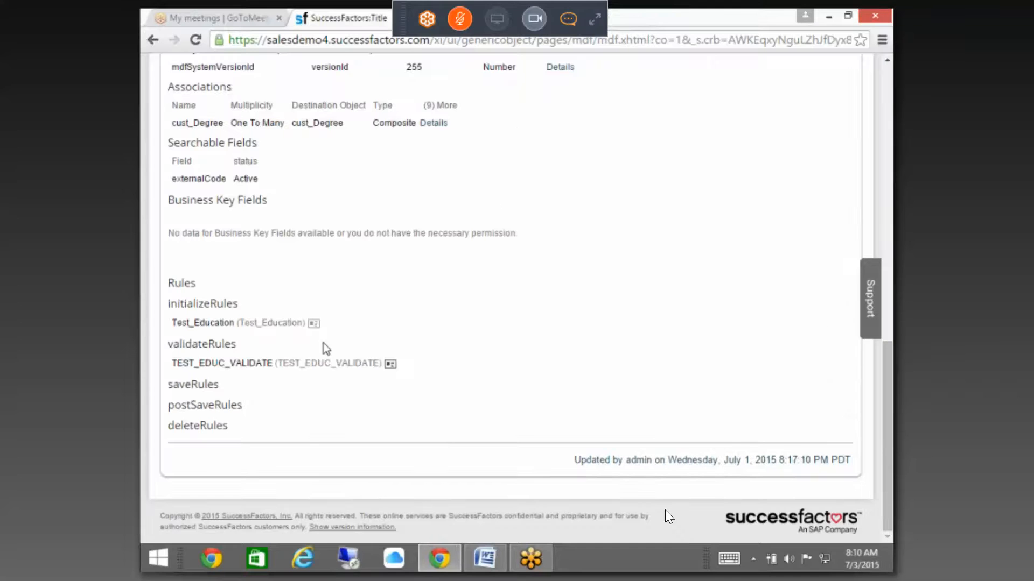
scroll(327, 311, up, 15)
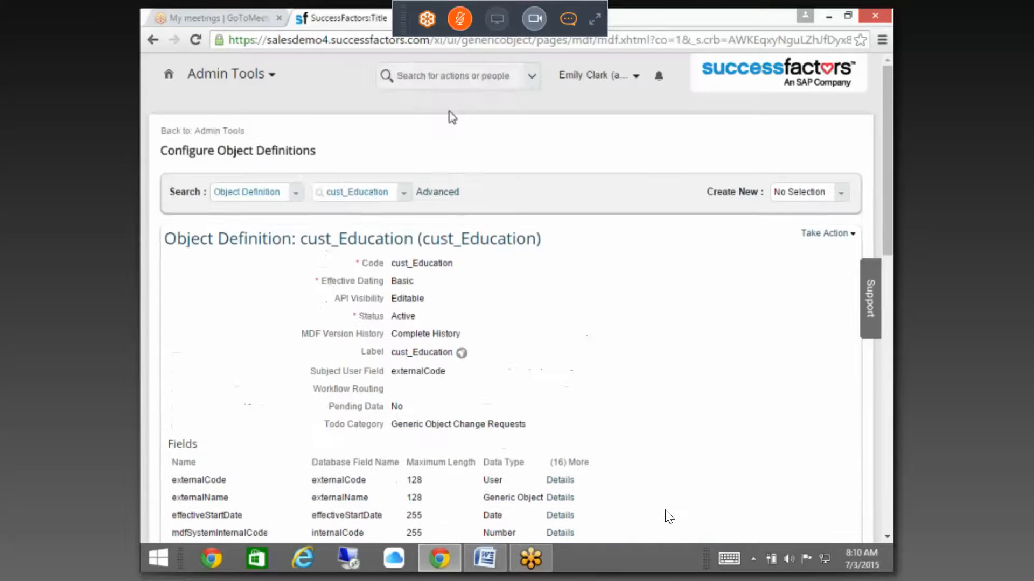
Step: Search the admin actions and scroll through the matching results
click(454, 84)
text(car)
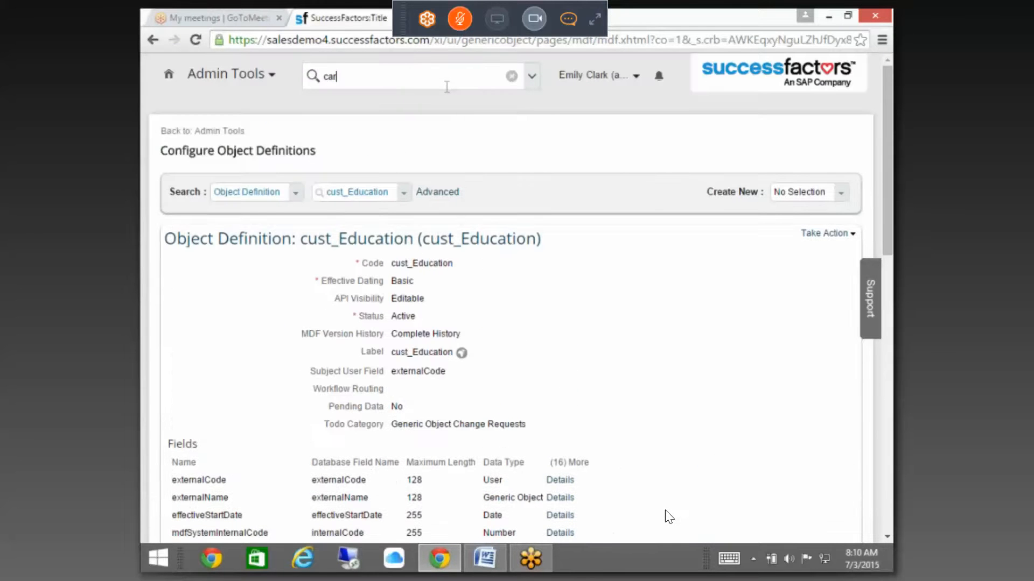
key(BackSpace)
key(BackSpace)
key(BackSpace)
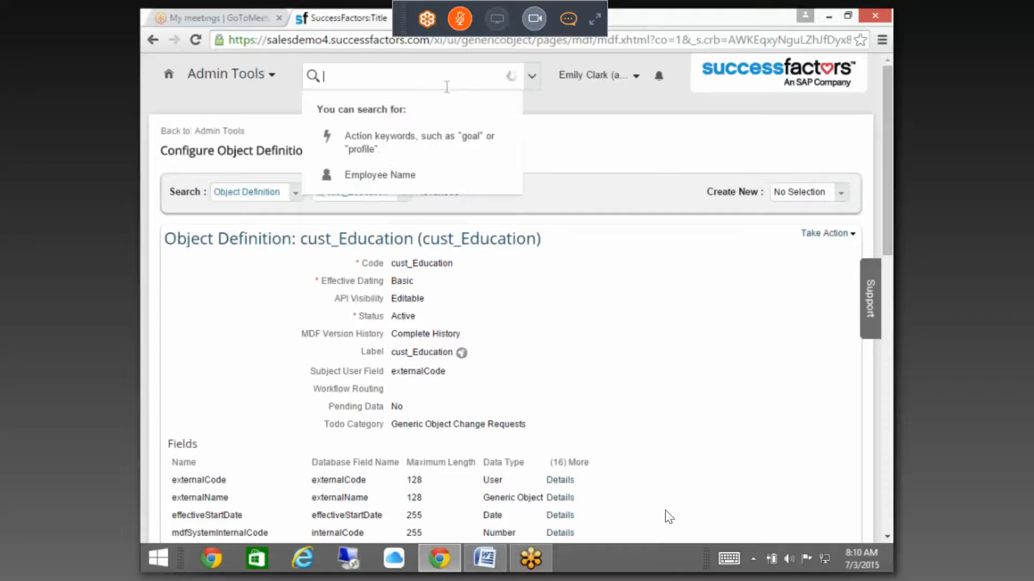
text(a)
scroll(441, 306, down, 8)
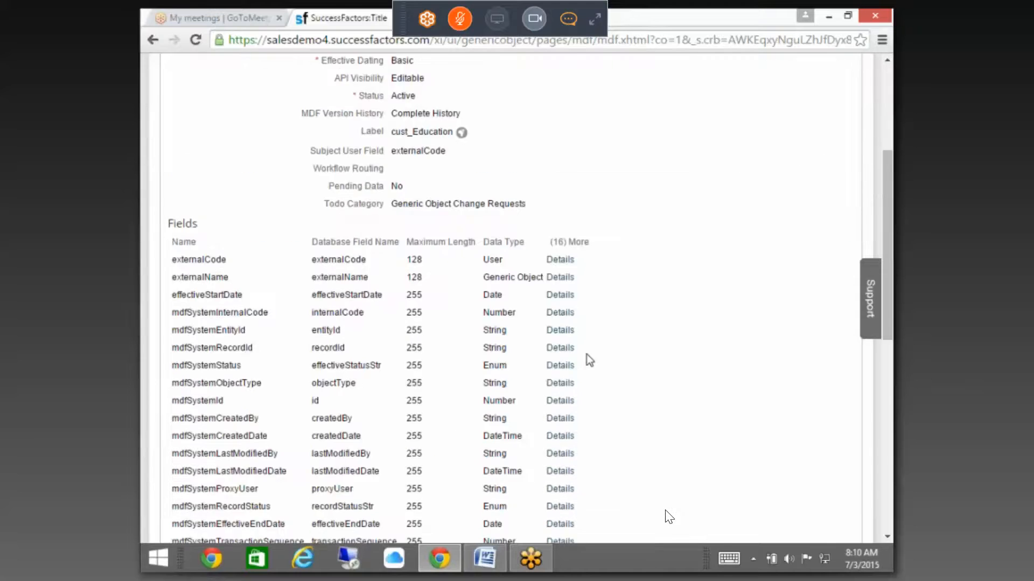
scroll(610, 340, down, 5)
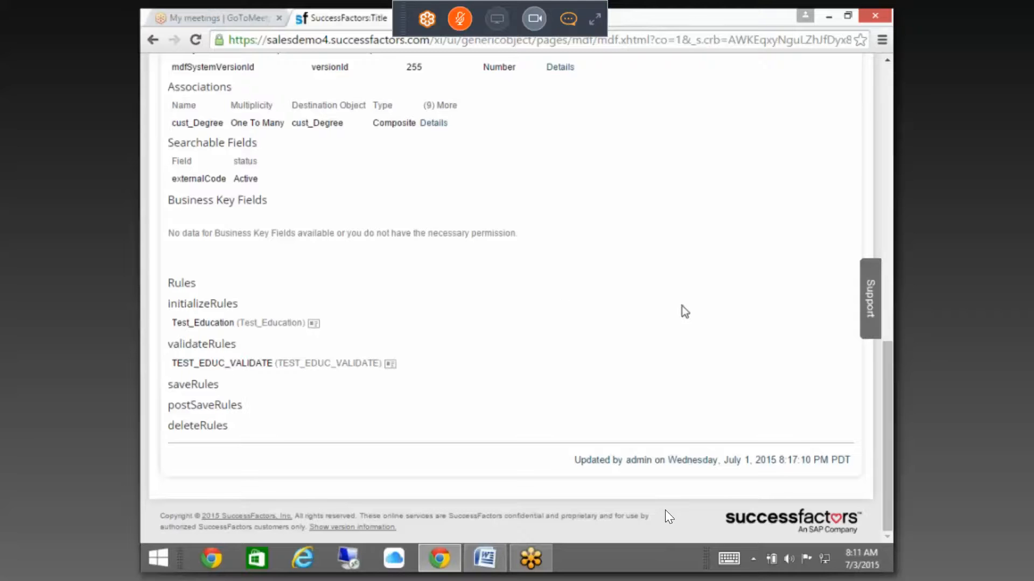
scroll(682, 306, up, 9)
Step: Start a new Object Definition from Create New and clear its Code field
click(837, 198)
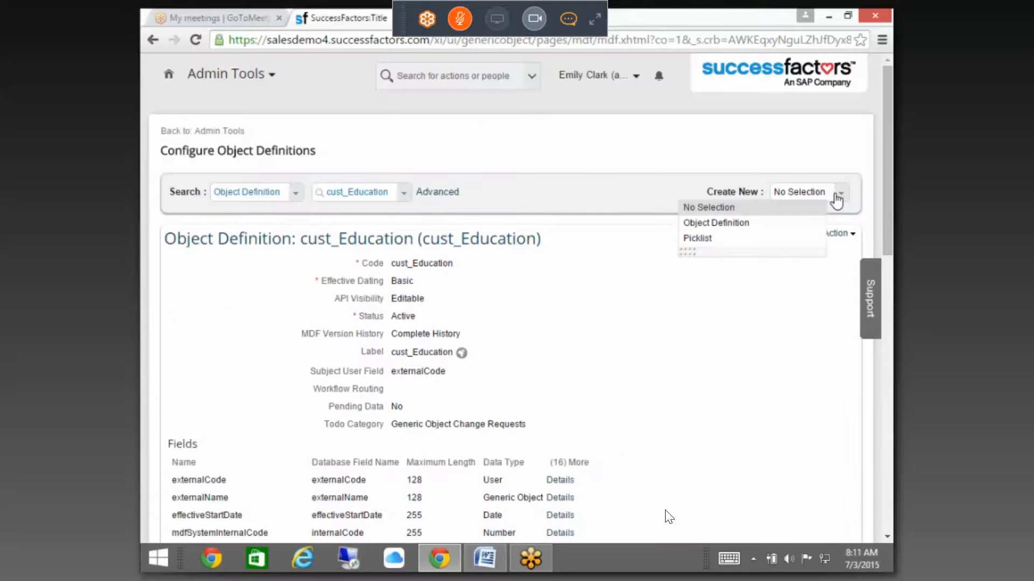
click(836, 193)
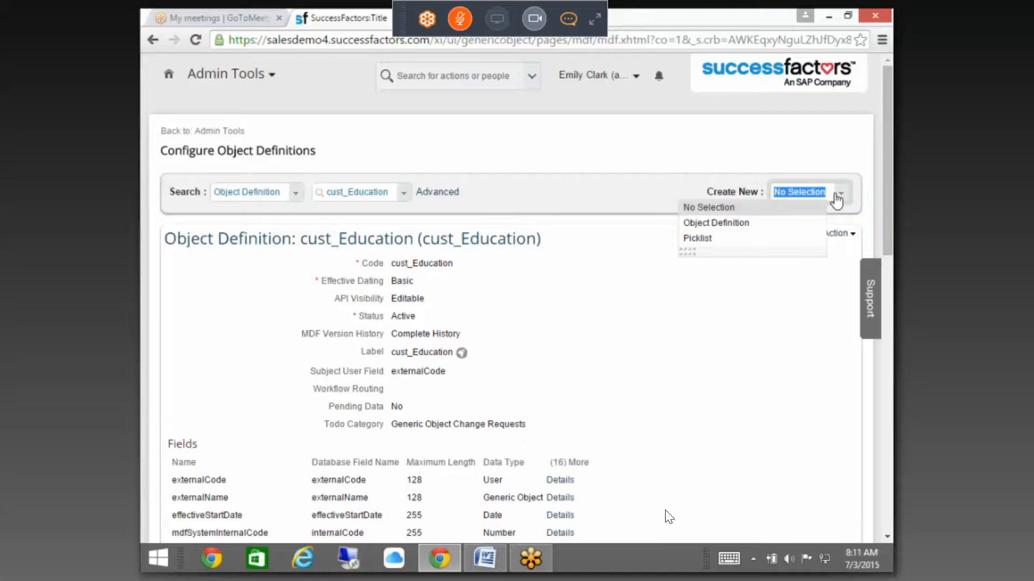
click(742, 226)
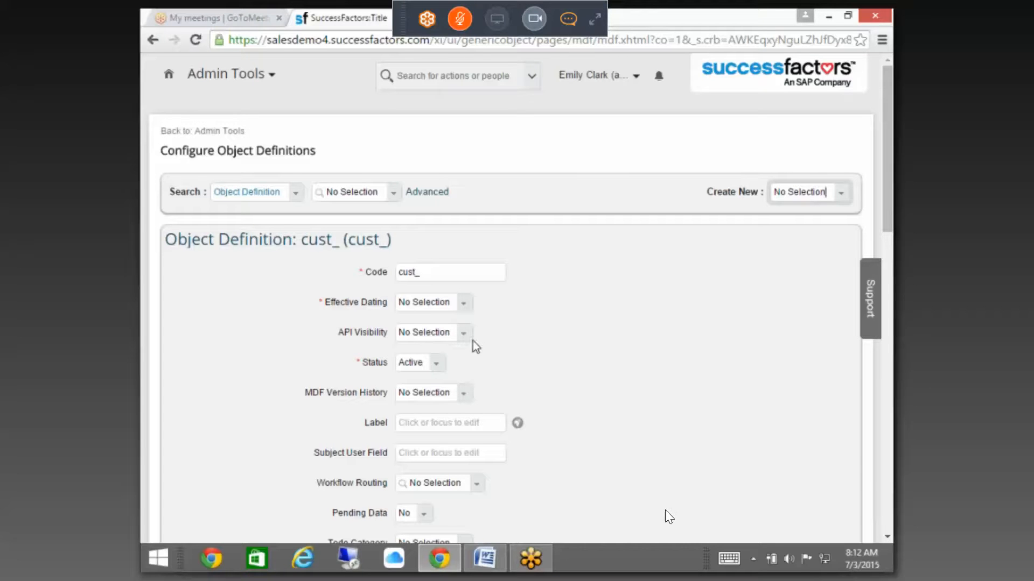
click(458, 277)
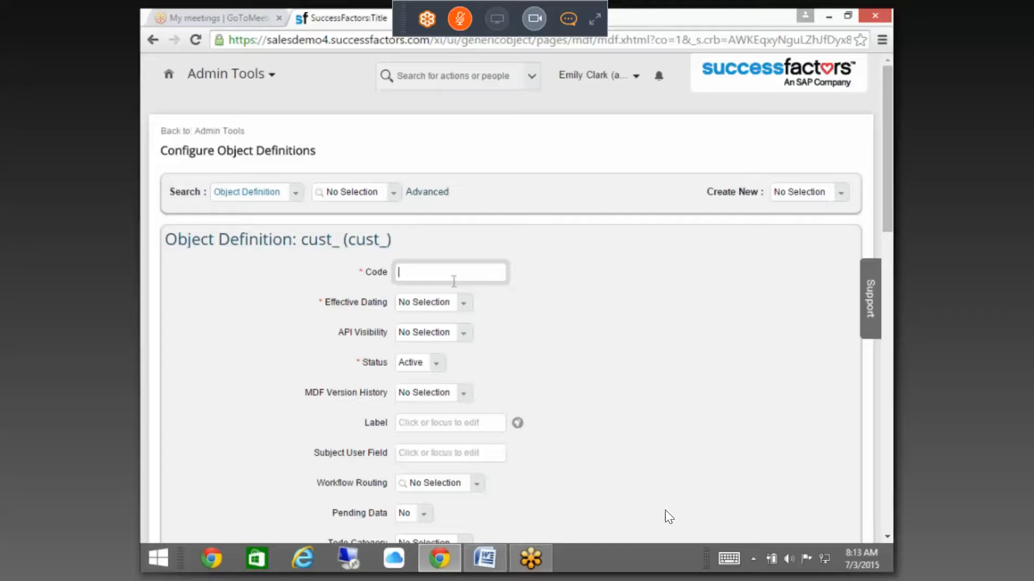
Step: Enter Expensedetails as the code, correcting typos, so it becomes cust_Expensedetails
text(eXPENSE)
key(BackSpace)
key(BackSpace)
key(BackSpace)
key(BackSpace)
key(BackSpace)
key(BackSpace)
key(BackSpace)
text(Expense)
text(_Re)
key(BackSpace)
key(BackSpace)
text(de)
key(BackSpace)
key(BackSpace)
key(BackSpace)
key(BackSpace)
key(BackSpace)
key(BackSpace)
key(BackSpace)
key(BackSpace)
key(BackSpace)
key(BackSpace)
text(X)
key(BackSpace)
text(Expe)
text(sedetails)
double_click(424, 278)
click(462, 305)
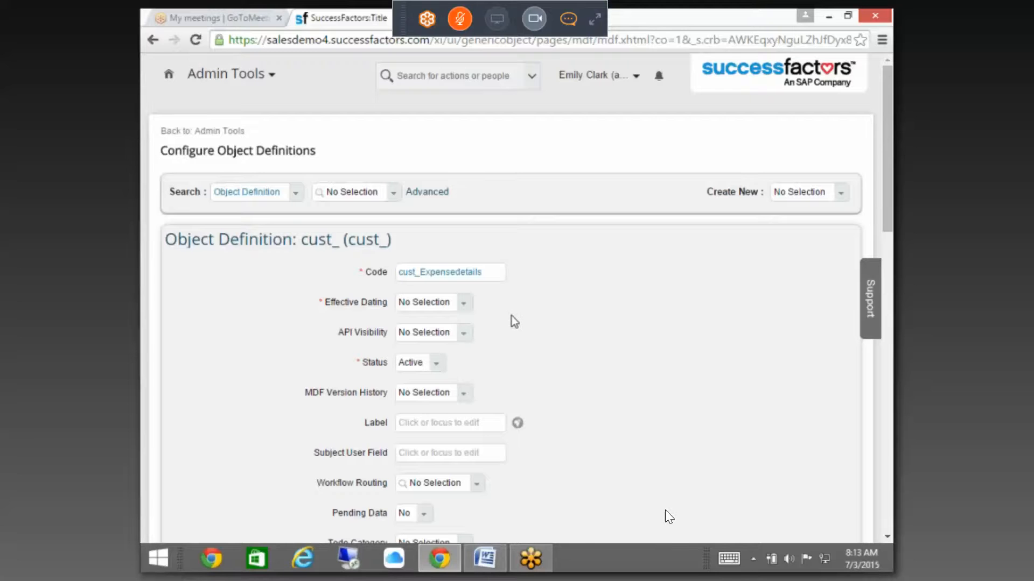
click(462, 306)
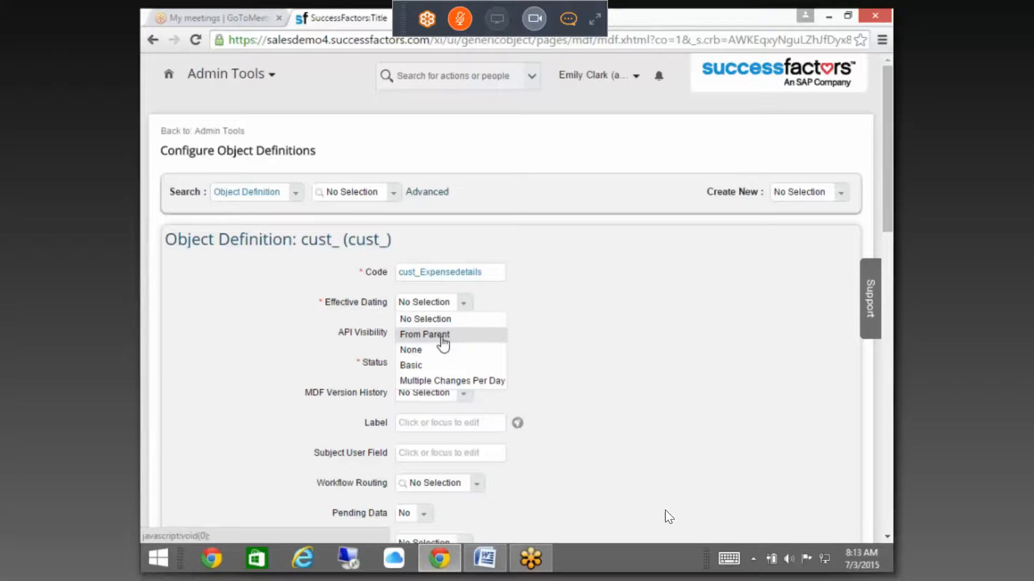
Step: Set Effective Dating to From Parent, accepting the warning, and API Visibility to Editable
click(443, 336)
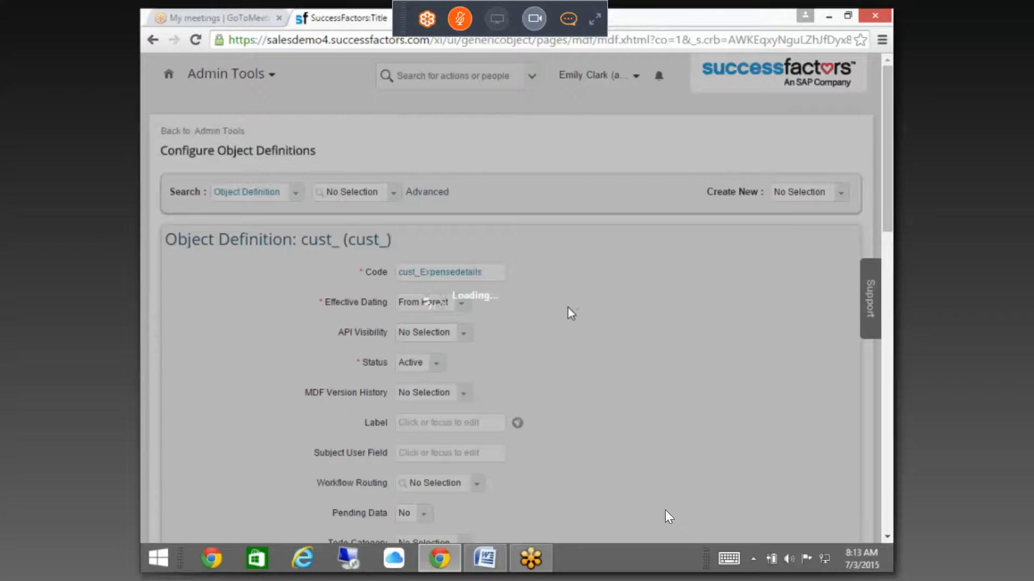
click(590, 348)
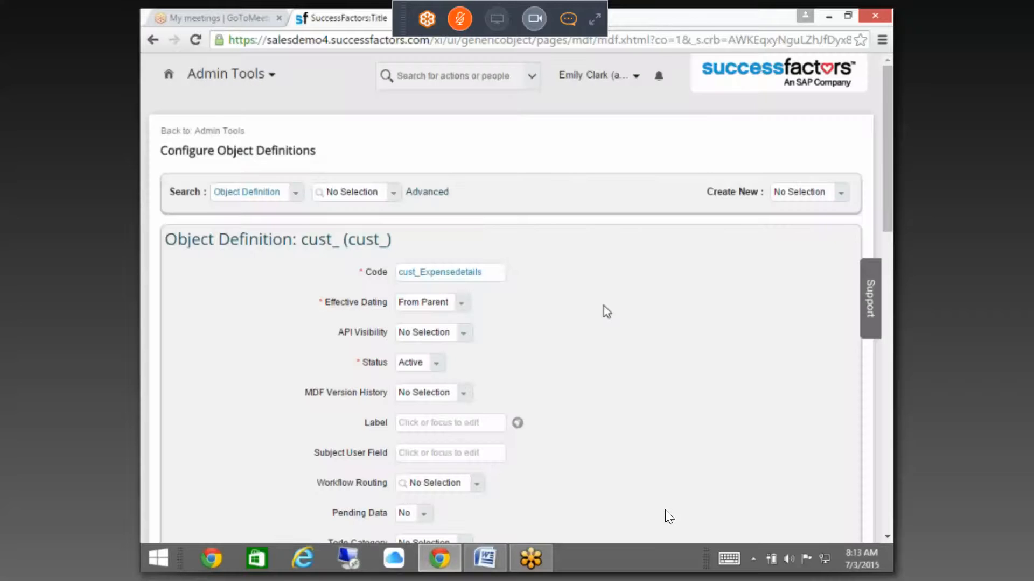
scroll(485, 200, down, 4)
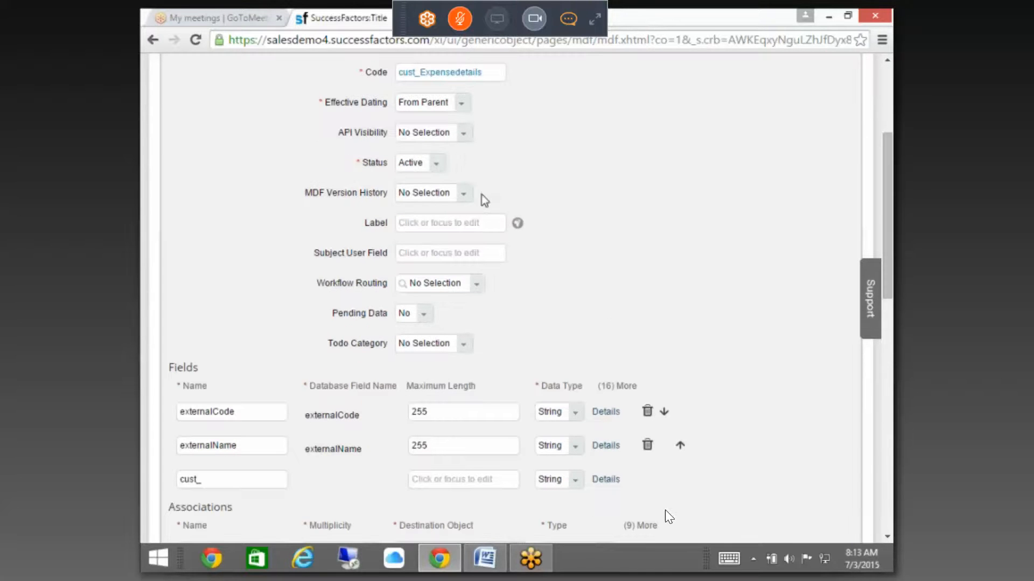
click(463, 132)
click(434, 165)
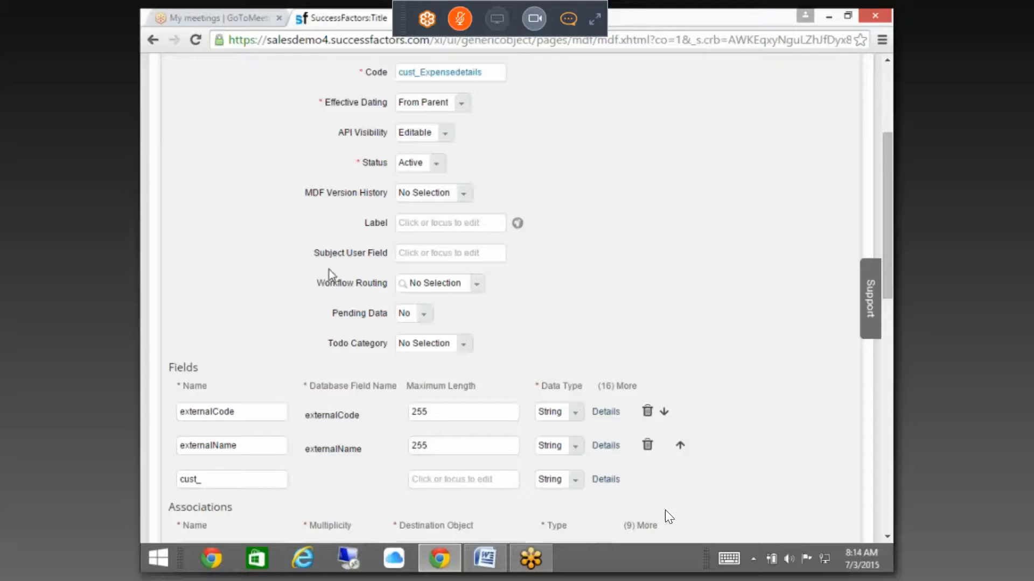
Step: Set MDF Version History to Complete History and the label to Expense Details
click(463, 193)
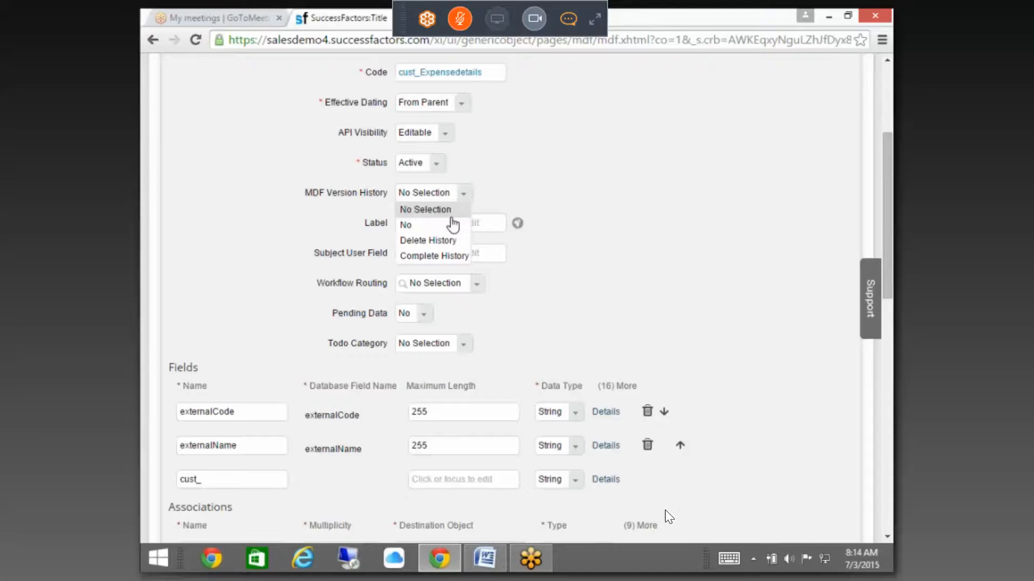
click(431, 256)
click(442, 225)
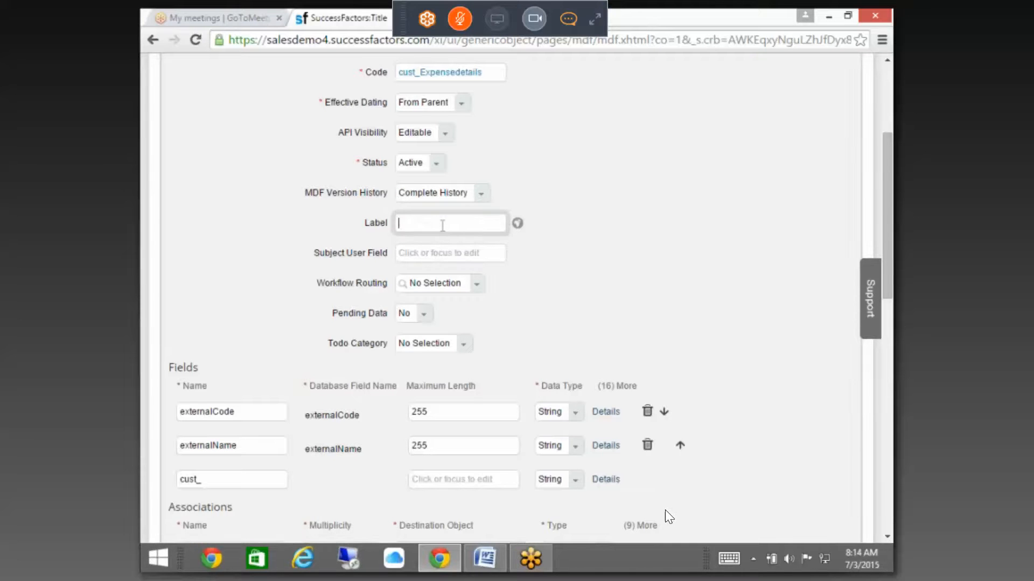
text(Expense Details)
click(433, 246)
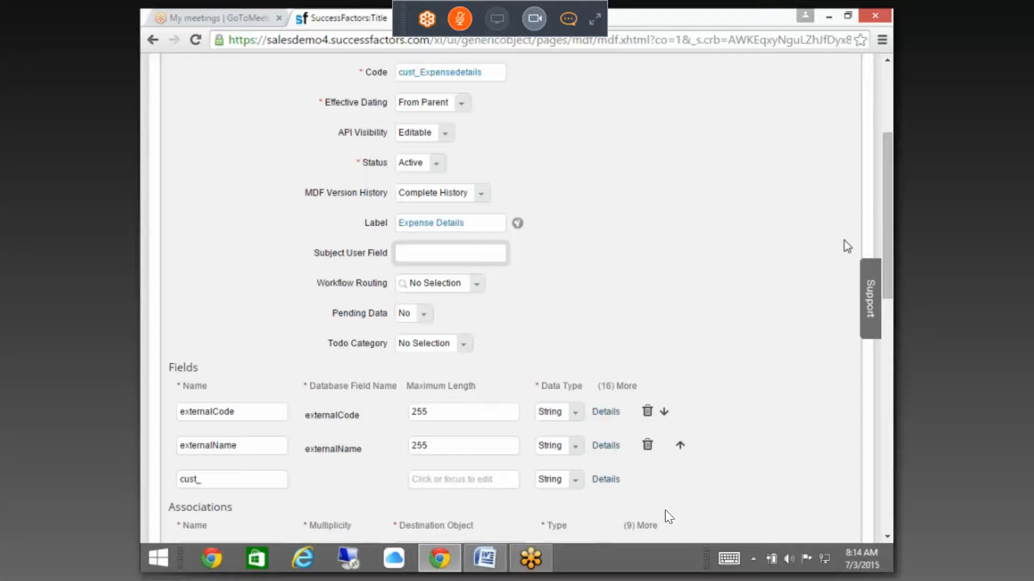
drag(888, 219, 889, 236)
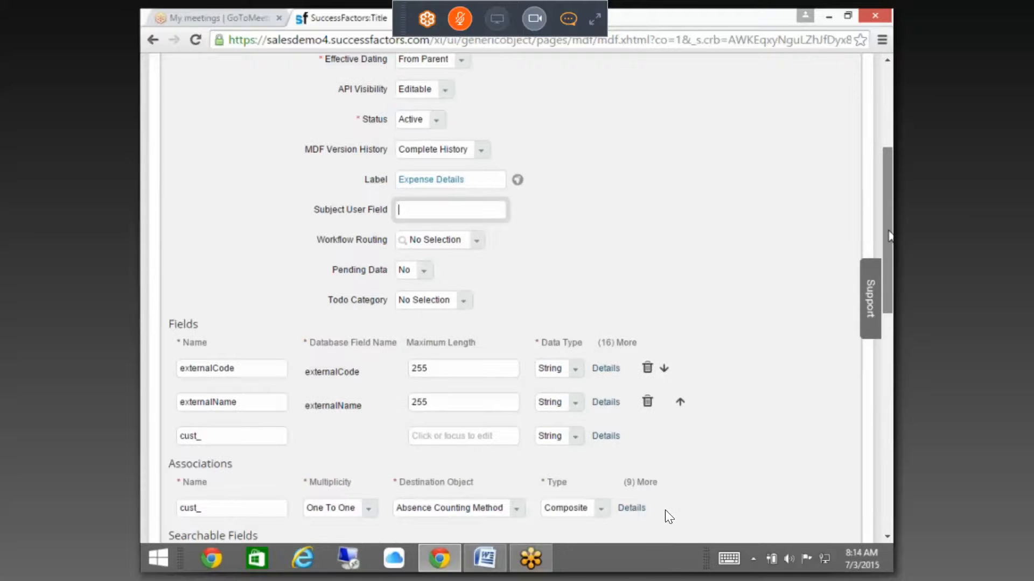
click(604, 371)
scroll(800, 306, down, 4)
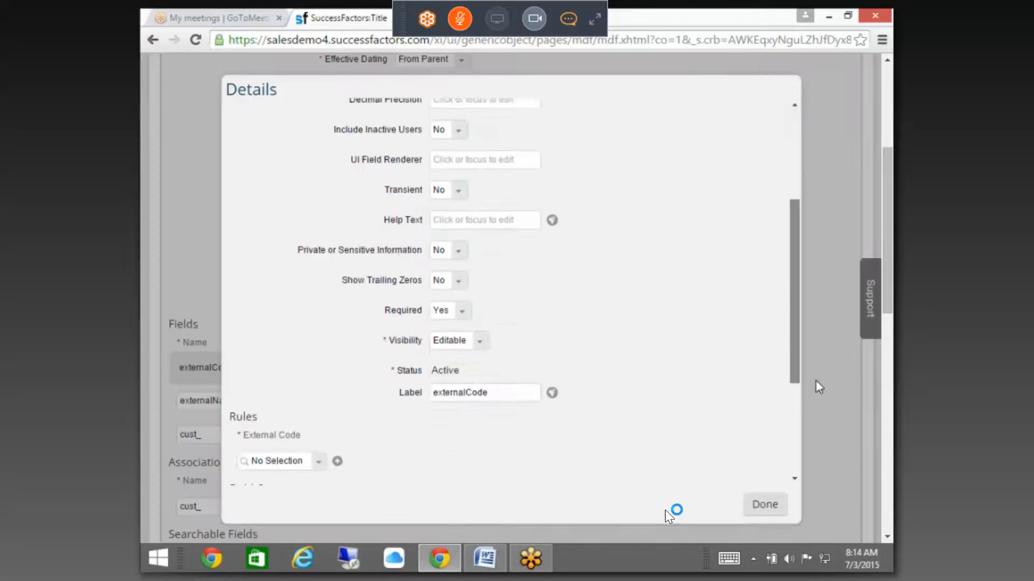
drag(816, 381, 814, 395)
drag(502, 362, 273, 344)
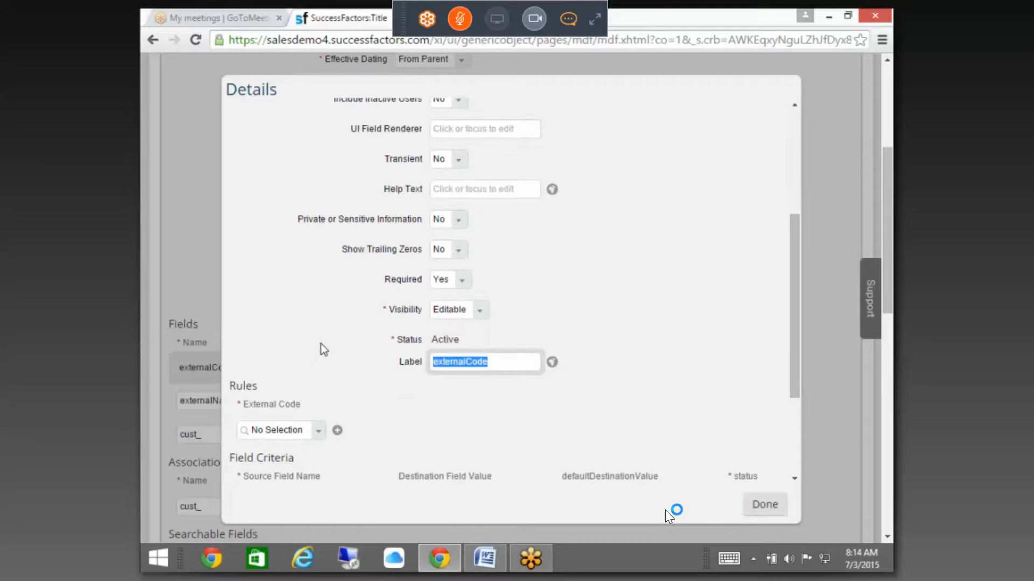
click(779, 503)
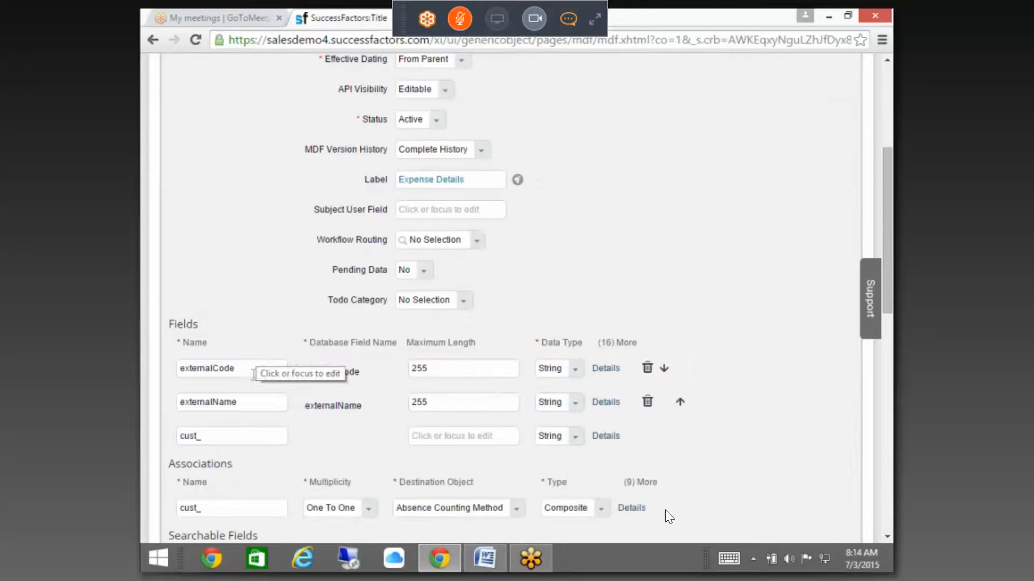
Step: Step past the externalCode and externalName names, then scroll to focus externalCode's name box
click(234, 370)
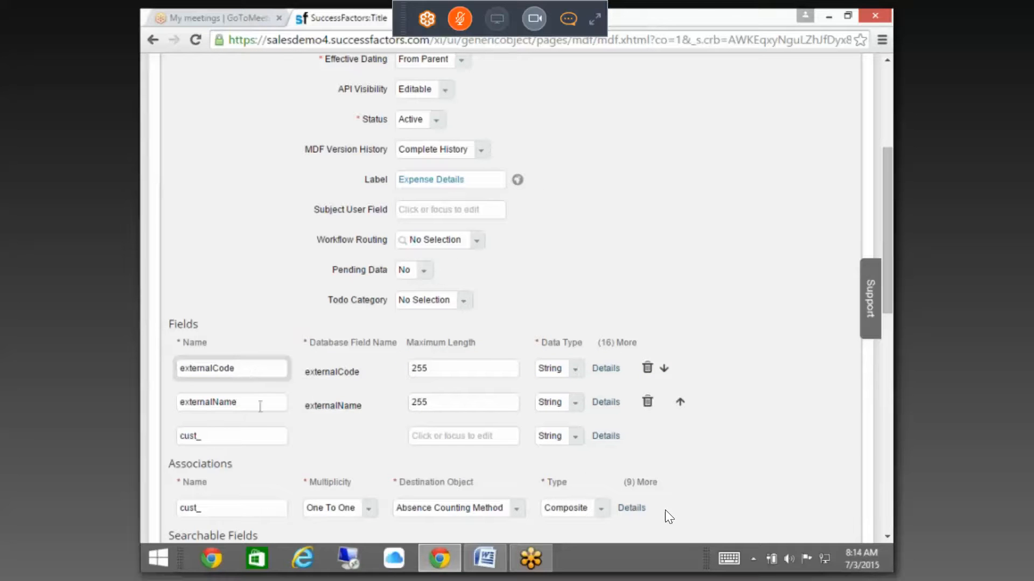
key(Tab)
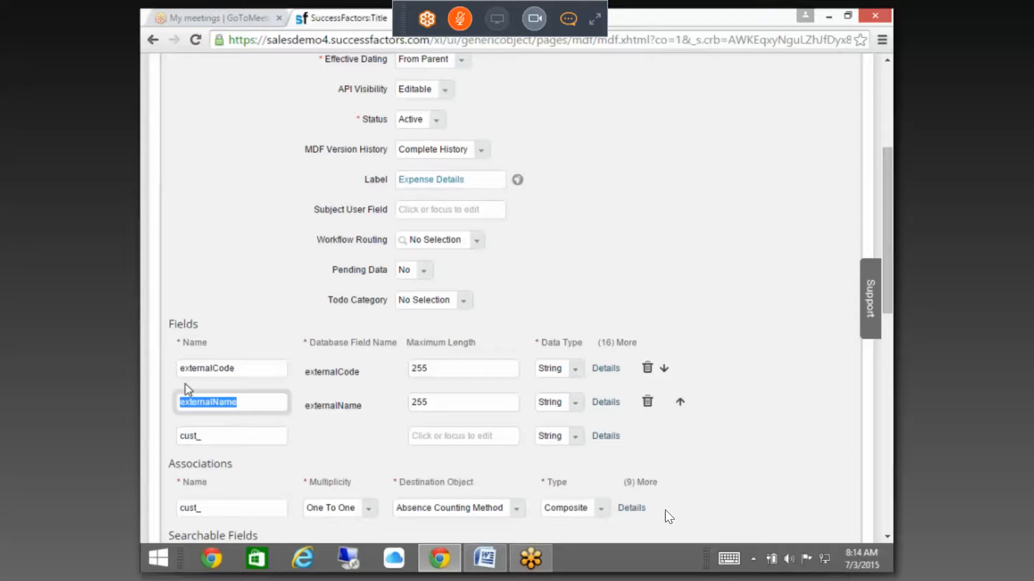
click(436, 215)
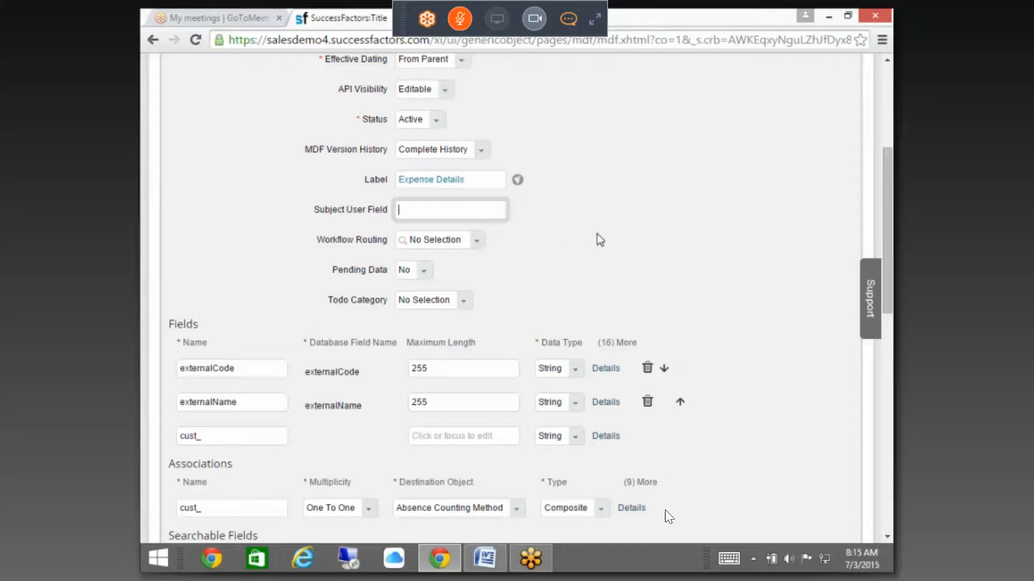
scroll(622, 259, down, 1)
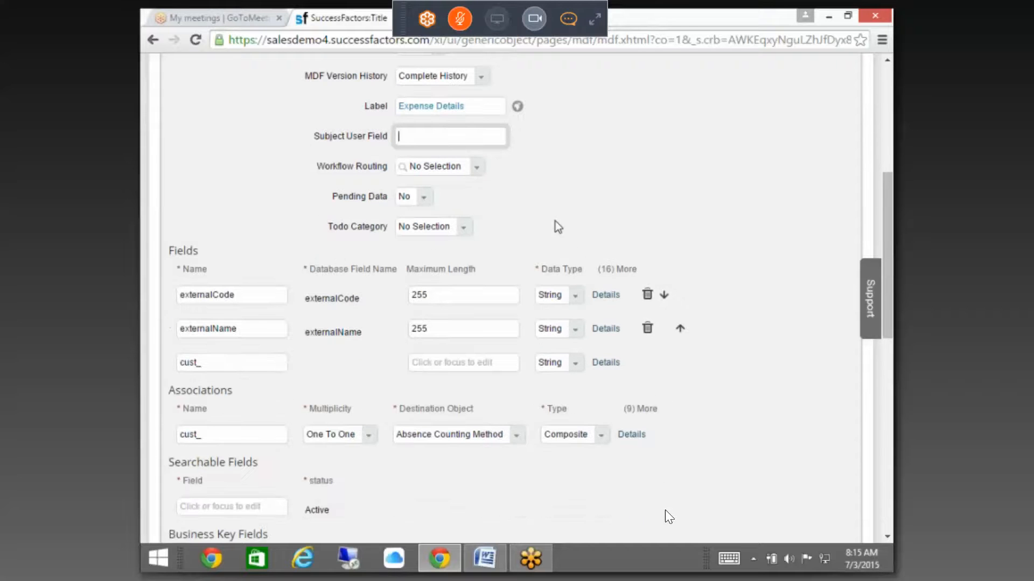
scroll(554, 229, down, 2)
click(263, 149)
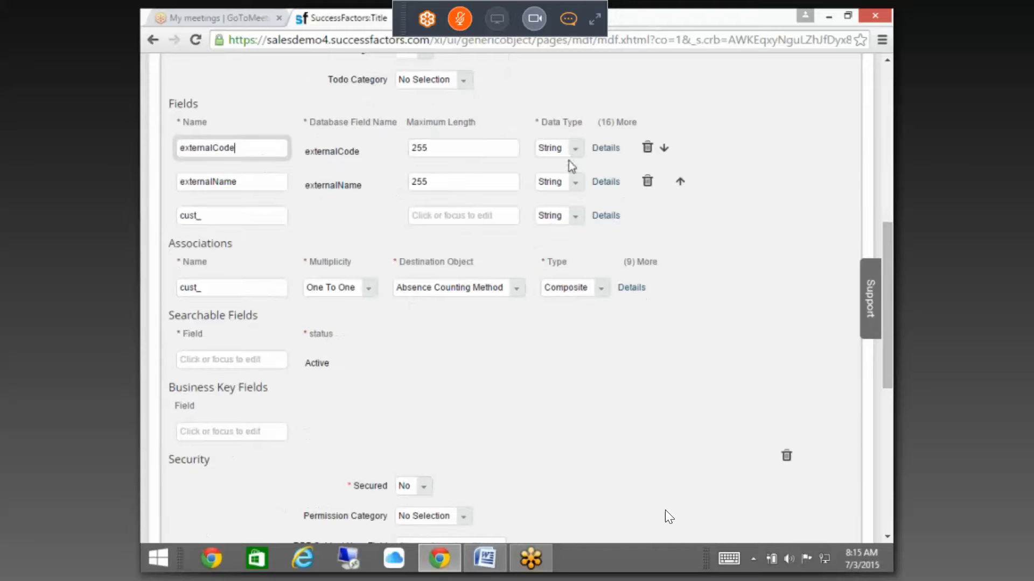
Step: In the externalCode field's Details, replace the label with Expense Type and confirm with Done
click(605, 148)
scroll(492, 371, down, 4)
drag(498, 287, 273, 263)
text(E)
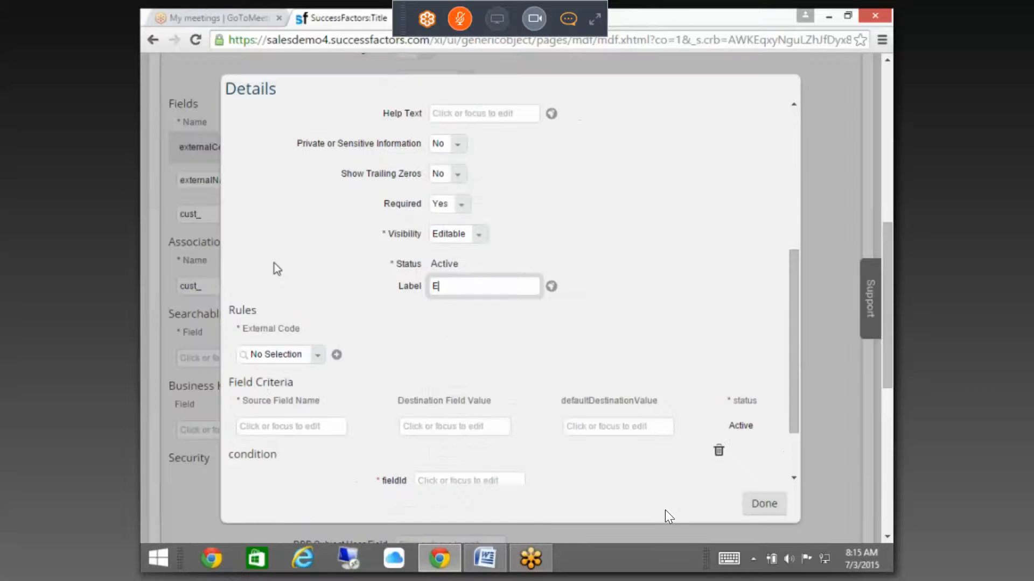
text(xpense Type)
click(762, 503)
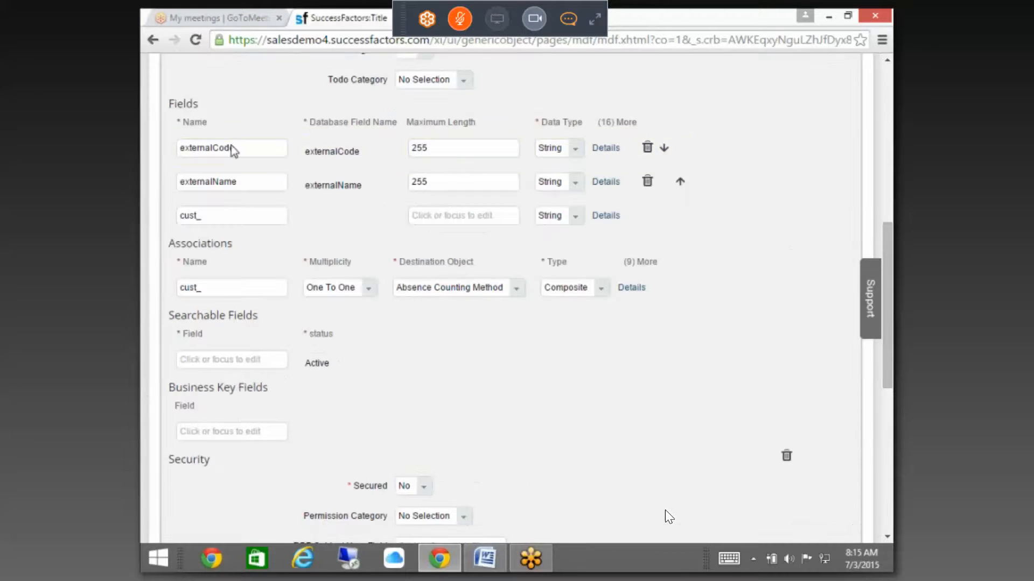
Step: Open the Back to: Admin Tools link in a new browser tab
drag(250, 183, 143, 186)
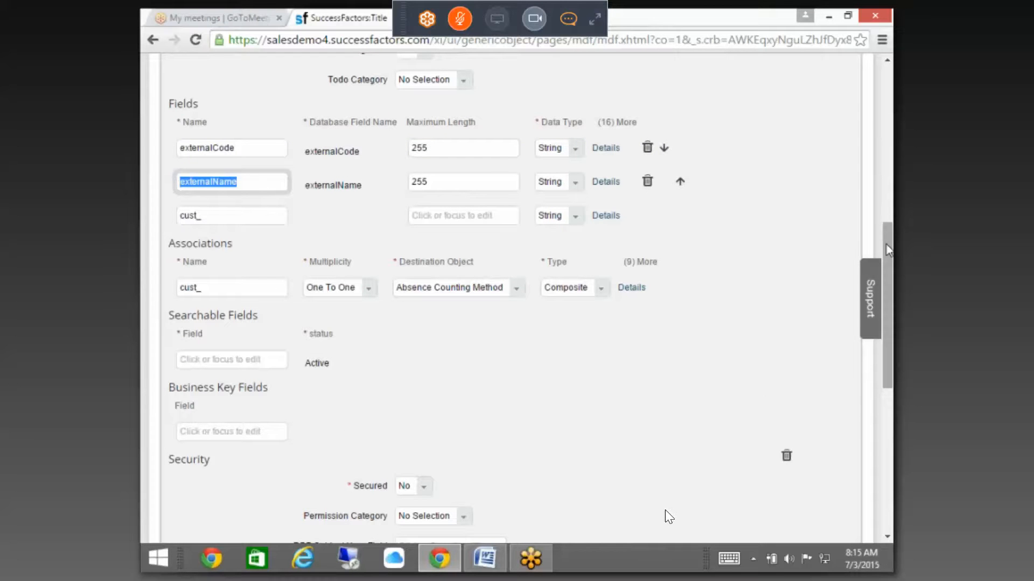
drag(886, 244, 892, 62)
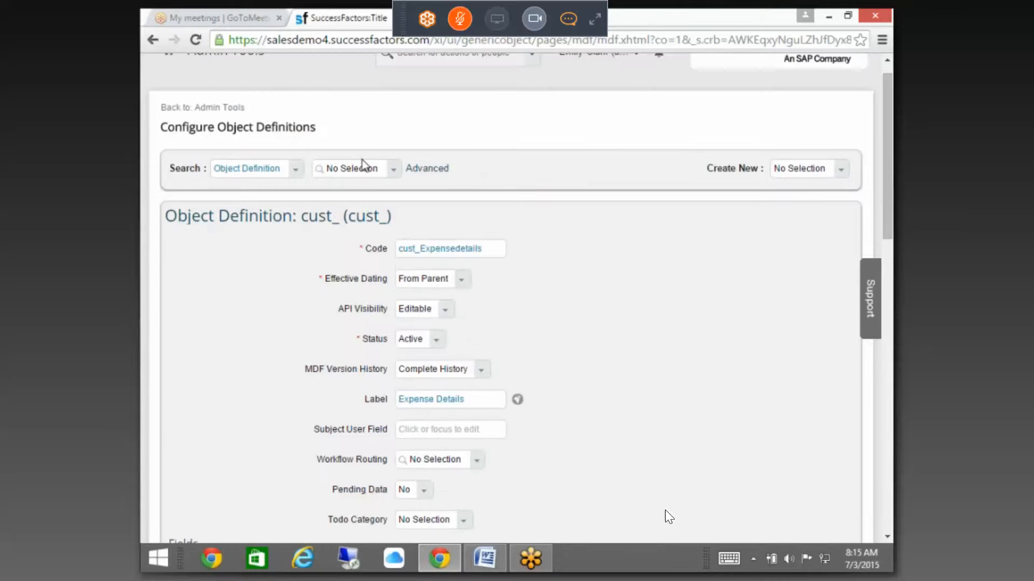
click(836, 171)
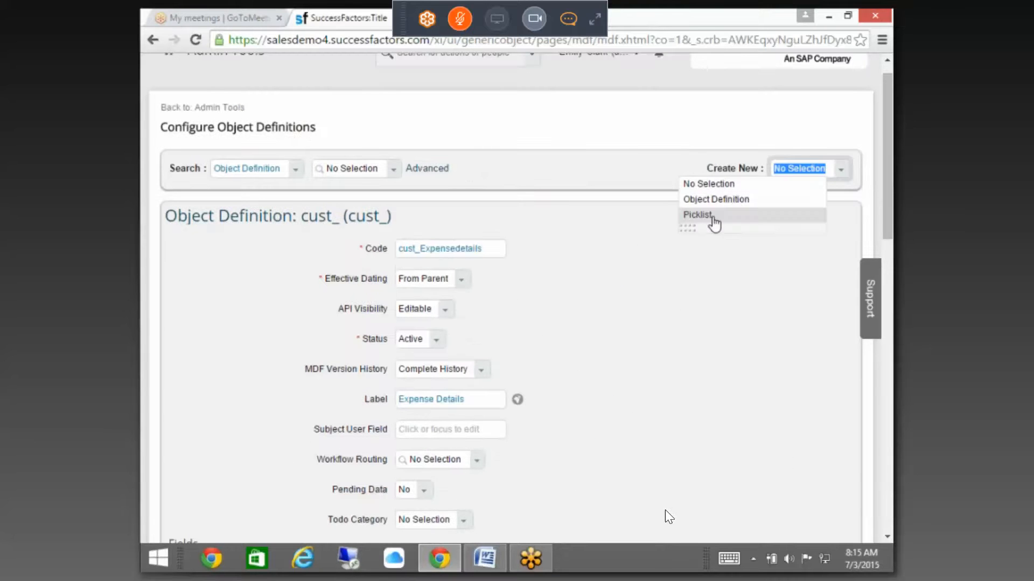
right_click(706, 216)
click(661, 228)
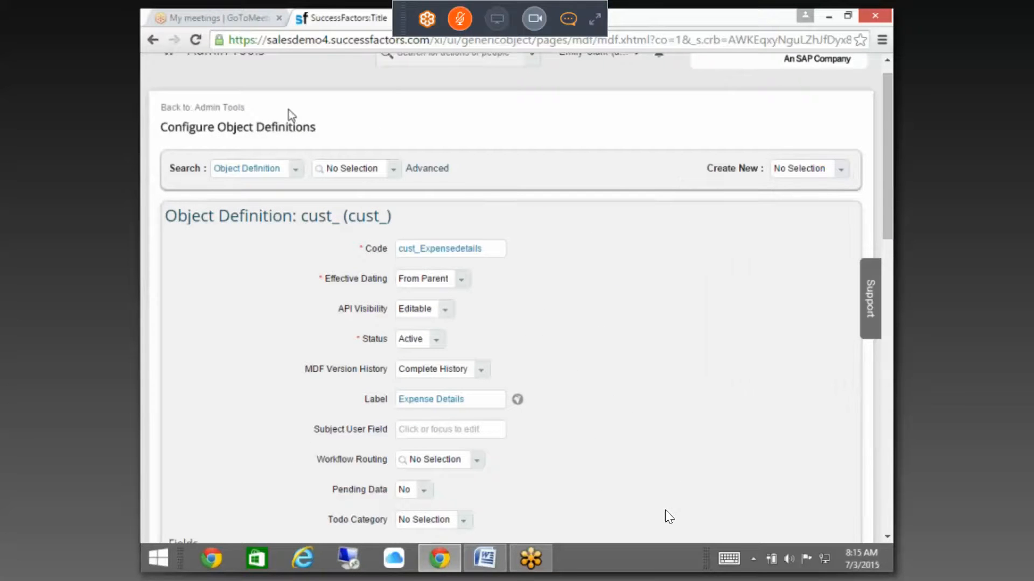
right_click(231, 109)
click(259, 116)
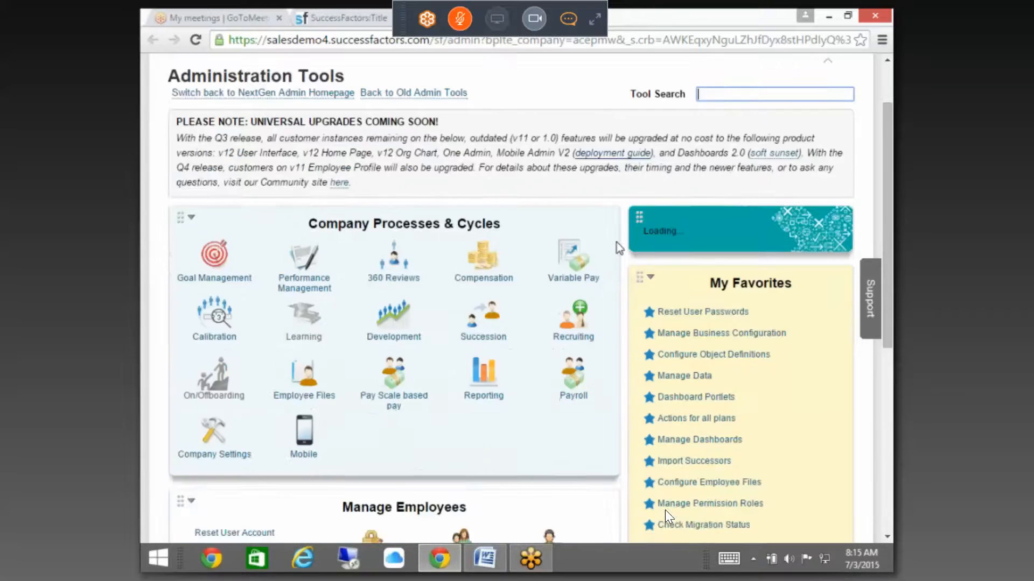
Step: Search the Administration Tools for OBJECT
text(OBJECT)
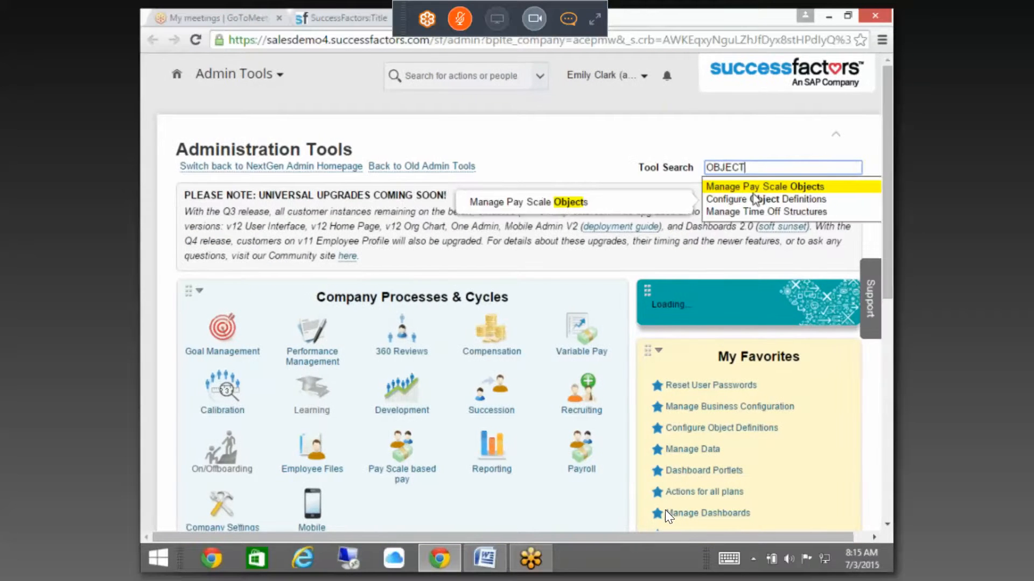
Step: In Configure Object Definitions, start a new picklist with code EXPENSETYPE
click(757, 199)
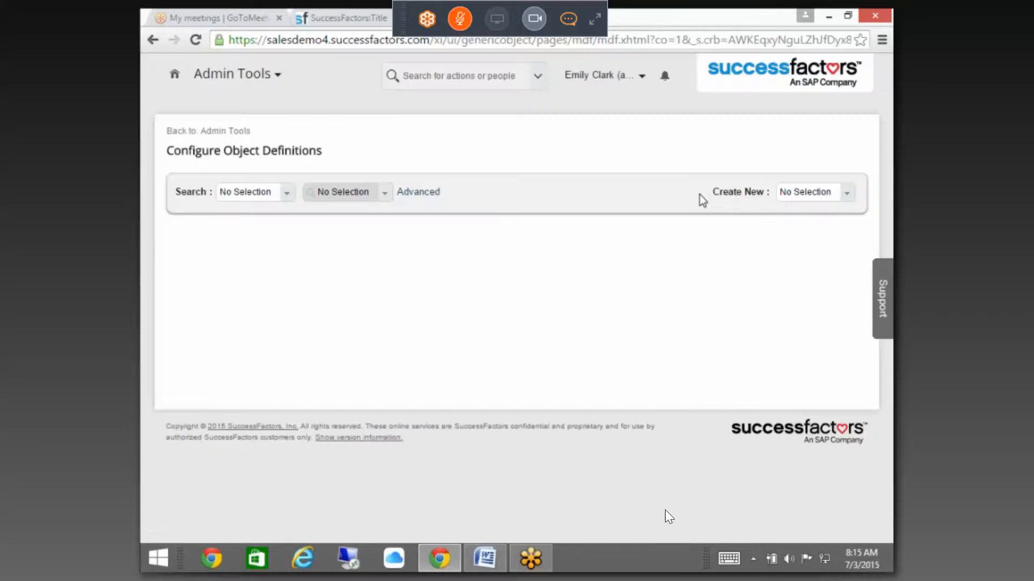
click(845, 193)
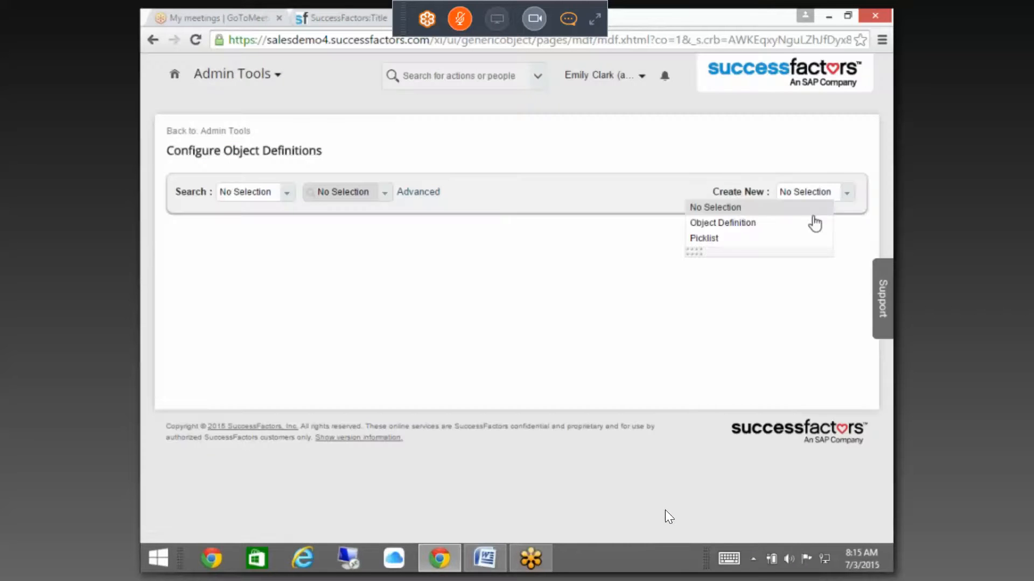
click(748, 237)
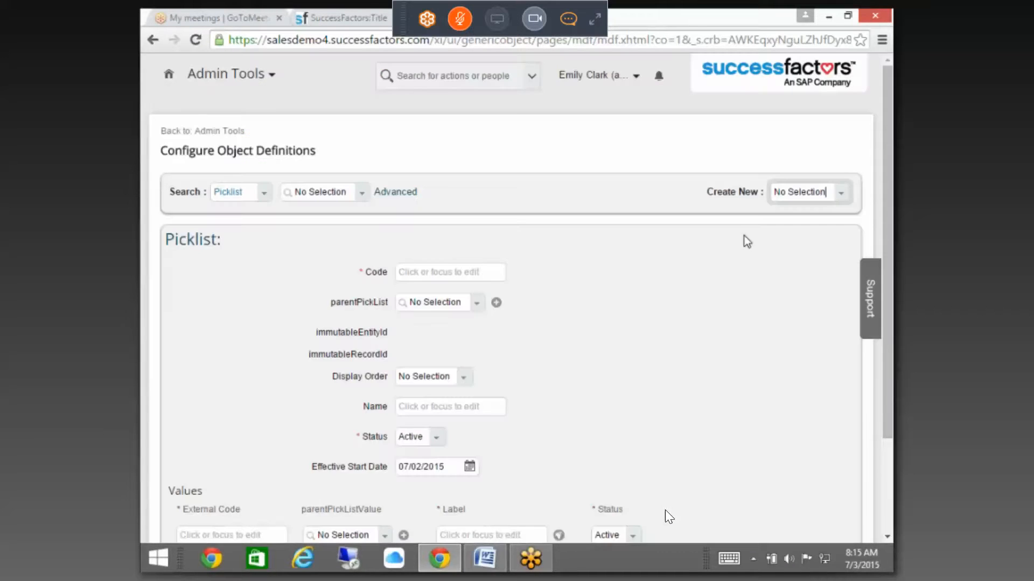
click(423, 274)
scroll(414, 277, down, 3)
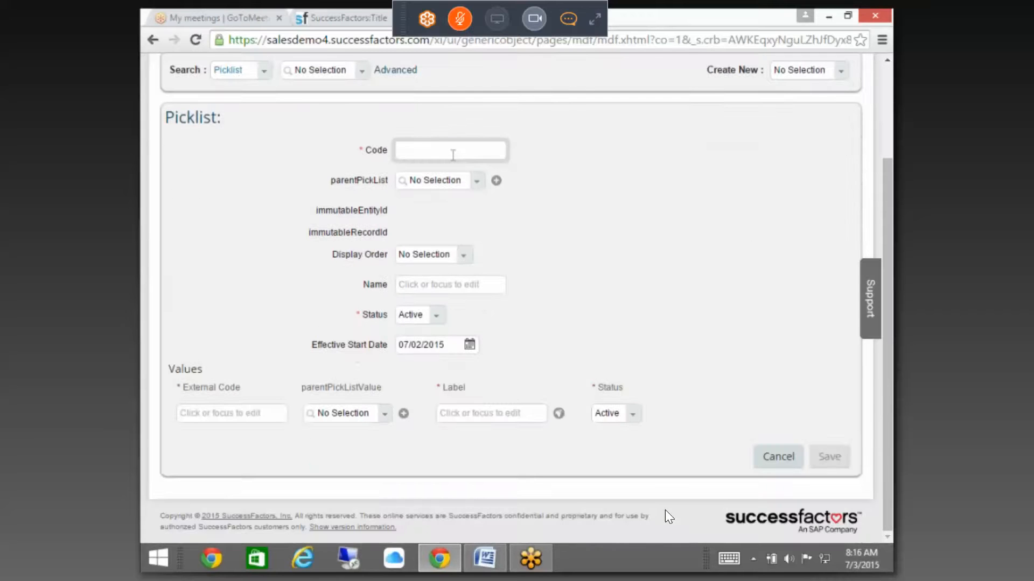
text(EXPENSETYPE)
drag(465, 152, 350, 153)
Step: Add values 1 Travel and 2 Accomodation, and set the effective start date to 01/01/1990
click(262, 414)
text(1)
click(478, 413)
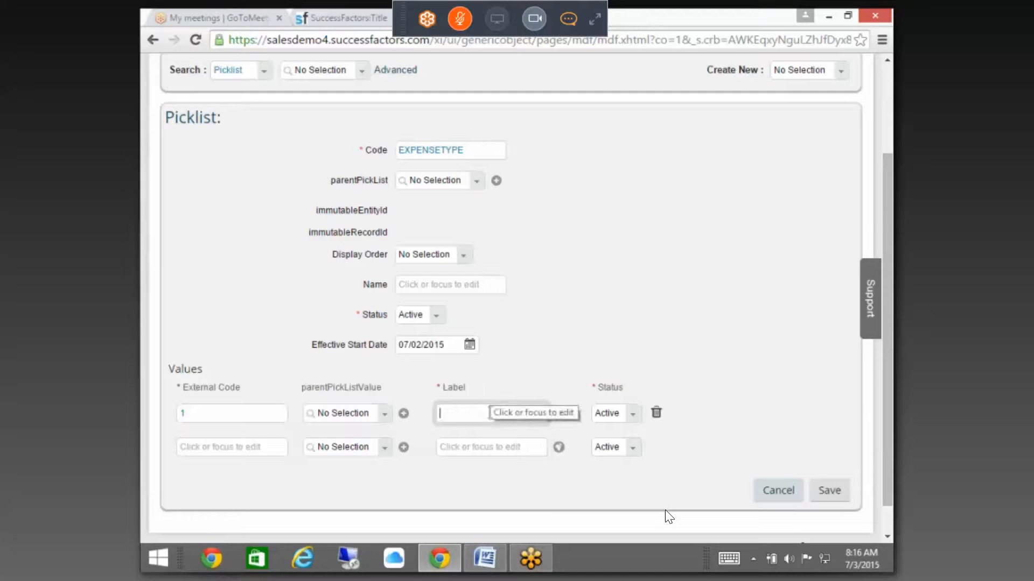
text(Travel)
click(205, 451)
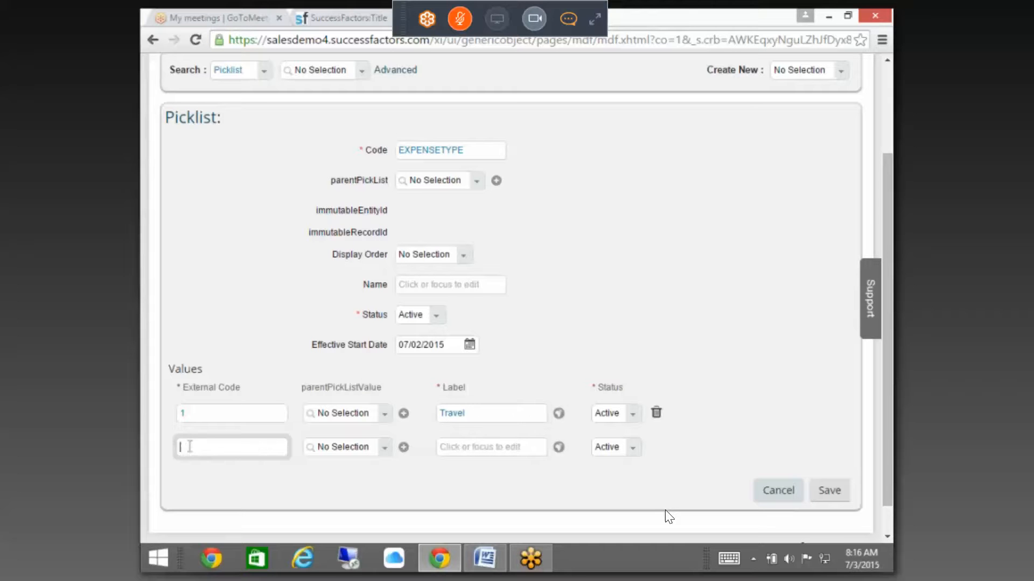
text(2)
click(493, 450)
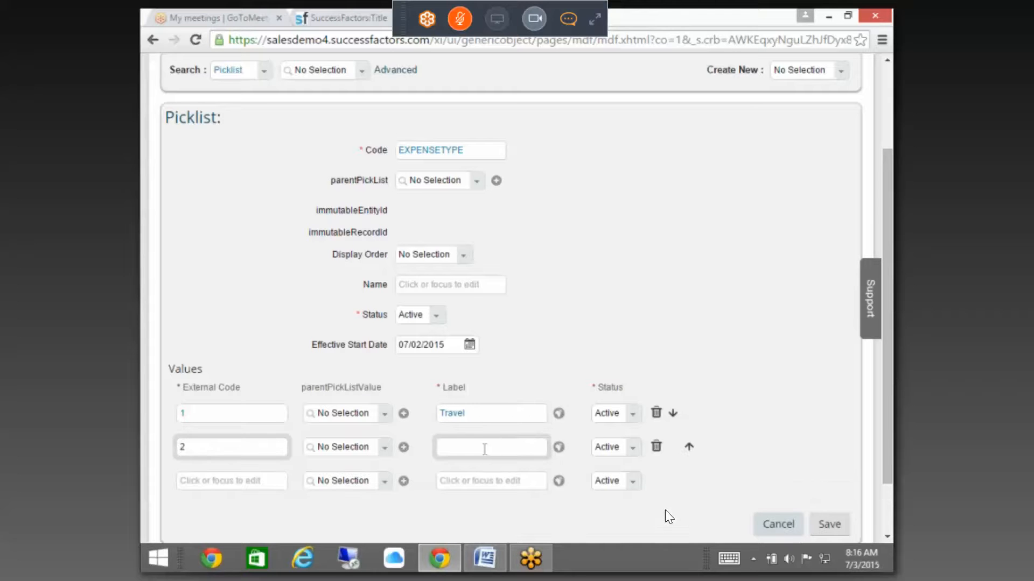
click(441, 345)
text(01/01/1990)
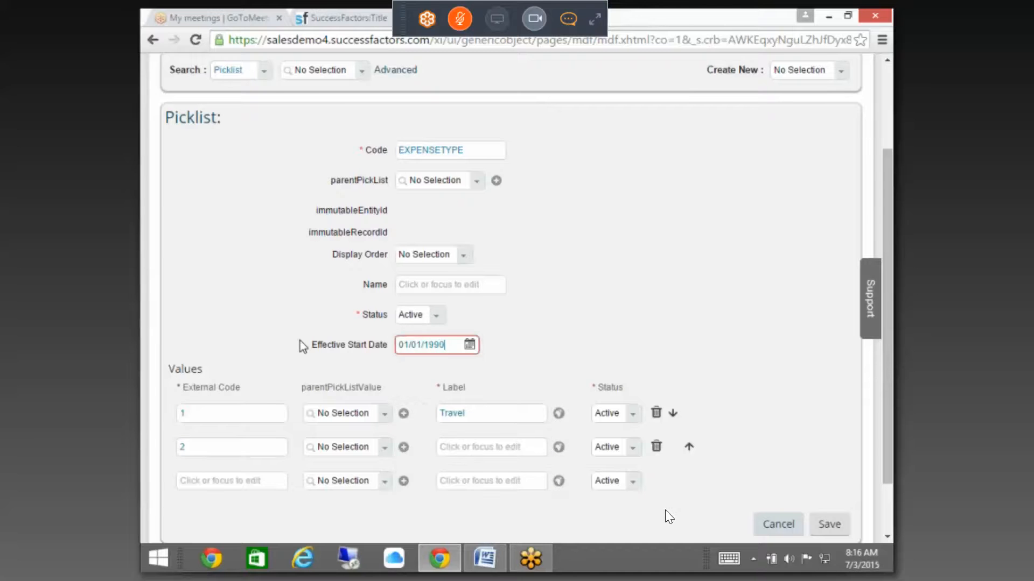
click(456, 461)
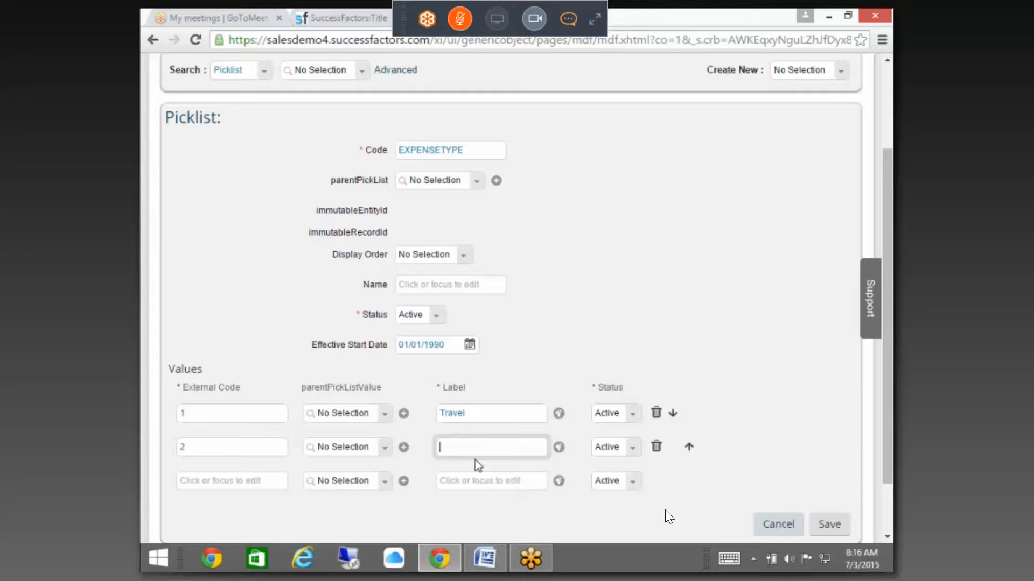
text(Accomodation)
Step: Add value 3 with the label Miscellaneous, fixing its spelling
click(221, 480)
text(3)
click(495, 485)
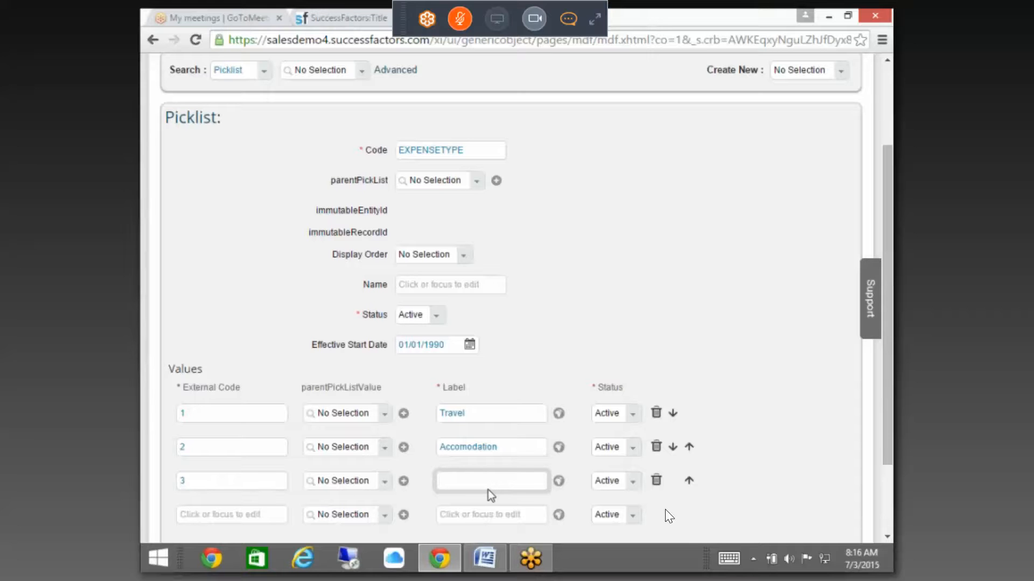
text(Miscenallenous)
right_click(488, 485)
click(543, 158)
Step: Add value 4 labelled Food and save the EXPENSETYPE picklist
click(229, 517)
text(4)
click(485, 514)
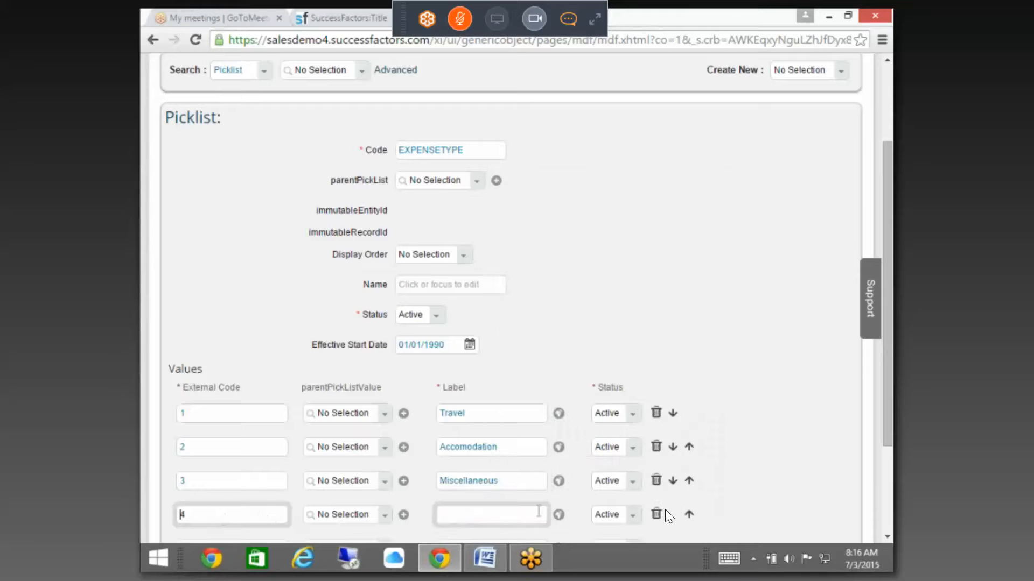
scroll(888, 302, down, 1)
click(468, 380)
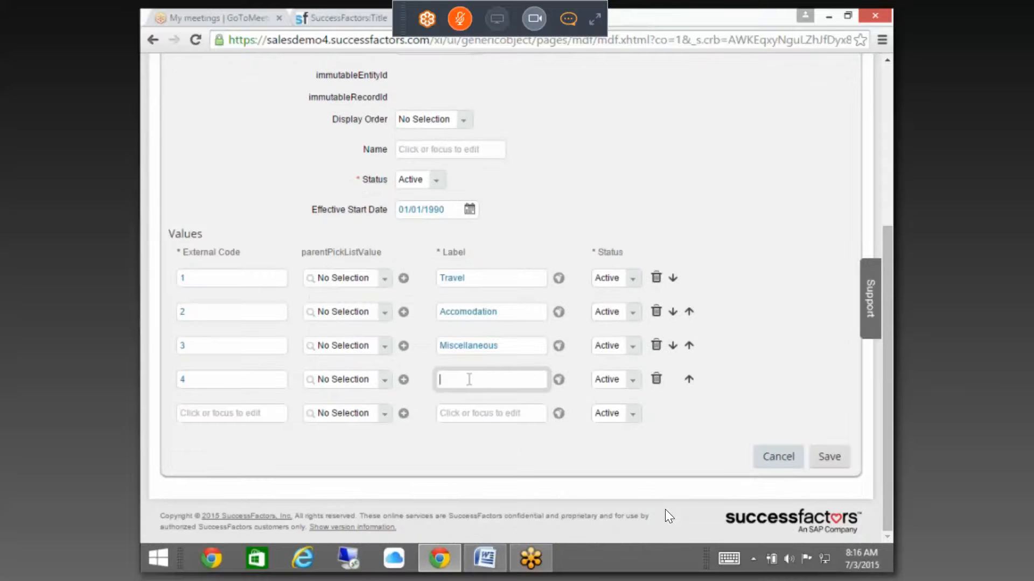
text(Food)
click(813, 328)
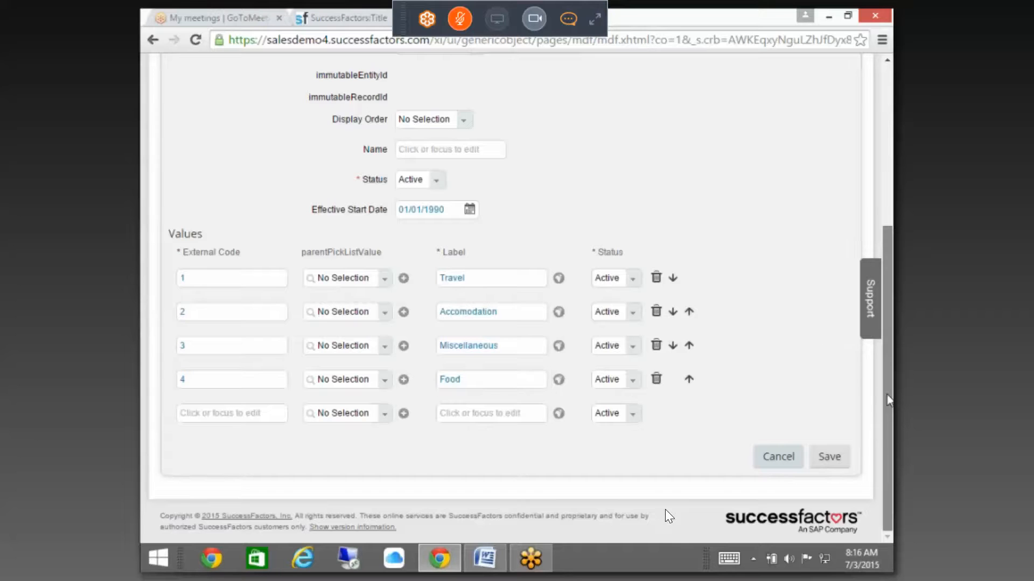
mouse_move(886, 370)
mouse_down()
mouse_move(886, 336)
mouse_move(884, 353)
mouse_up()
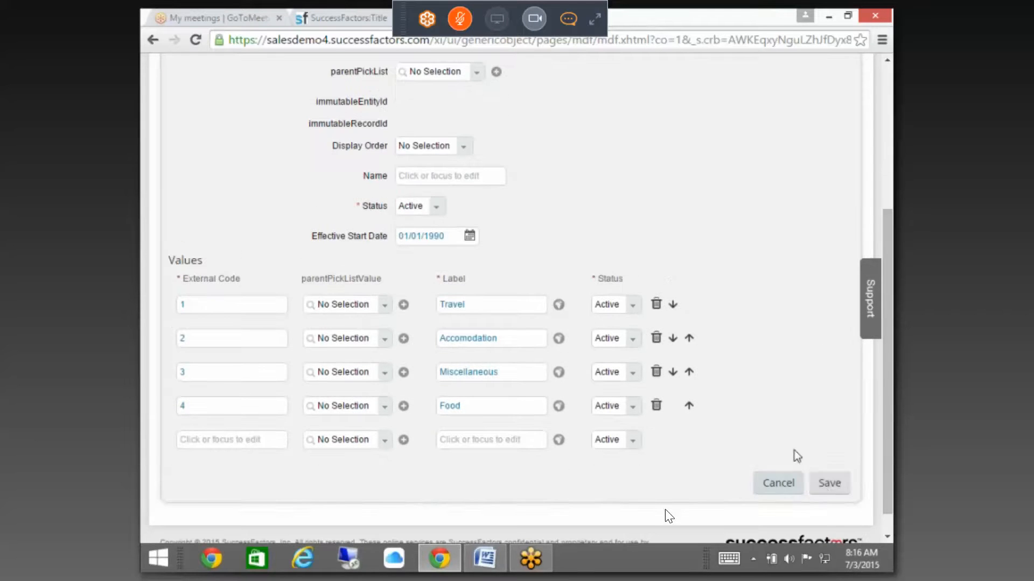
click(825, 489)
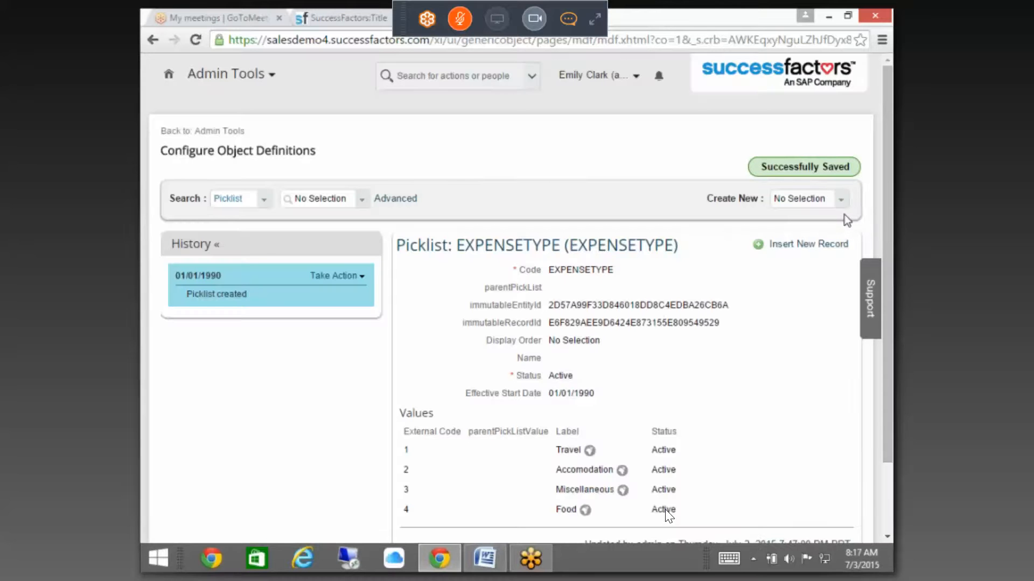
Step: Cancel the extra blank picklist and scroll back to the Expense Details fields
click(840, 202)
click(840, 202)
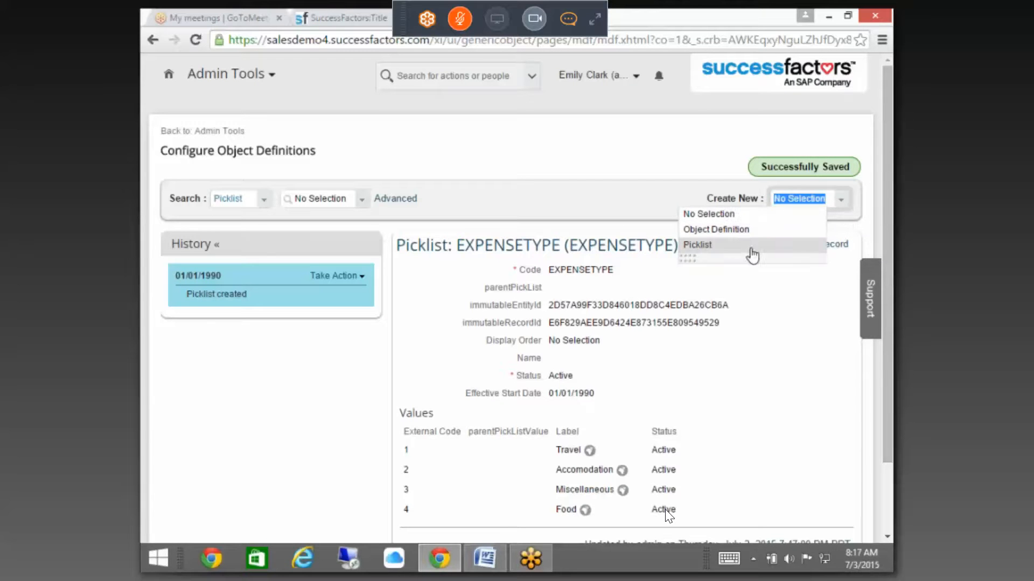
click(730, 250)
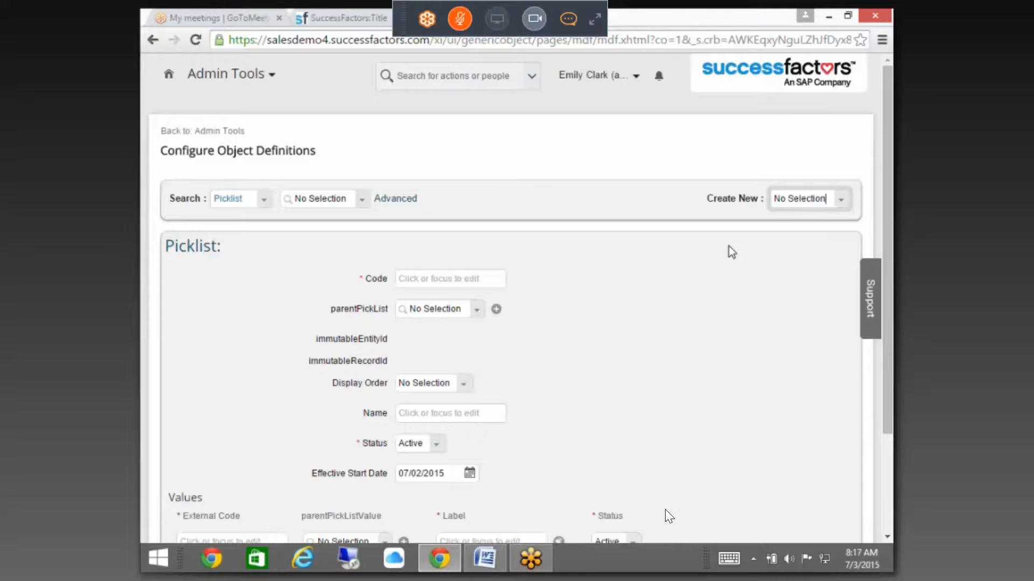
scroll(731, 252, down, 3)
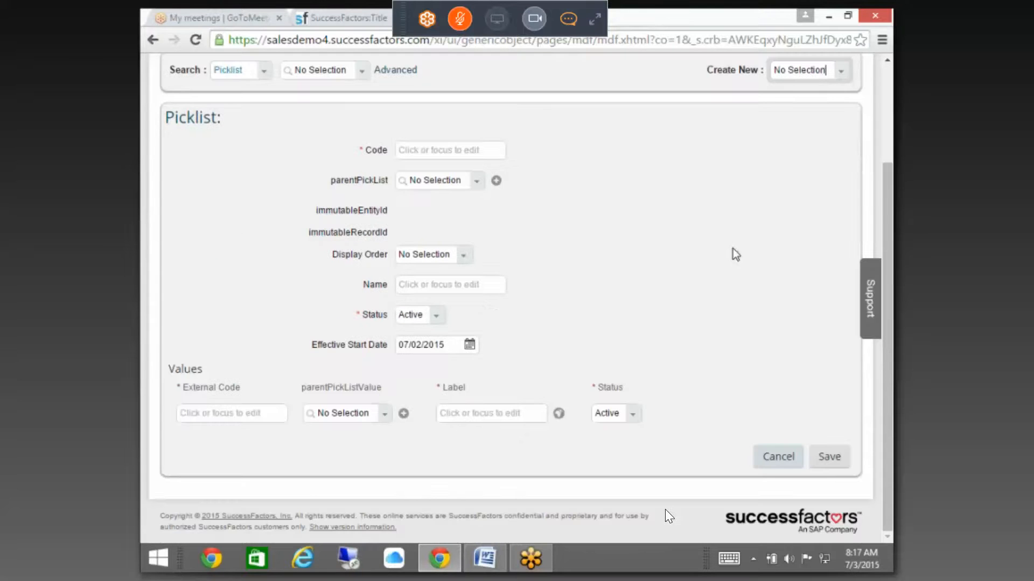
click(776, 455)
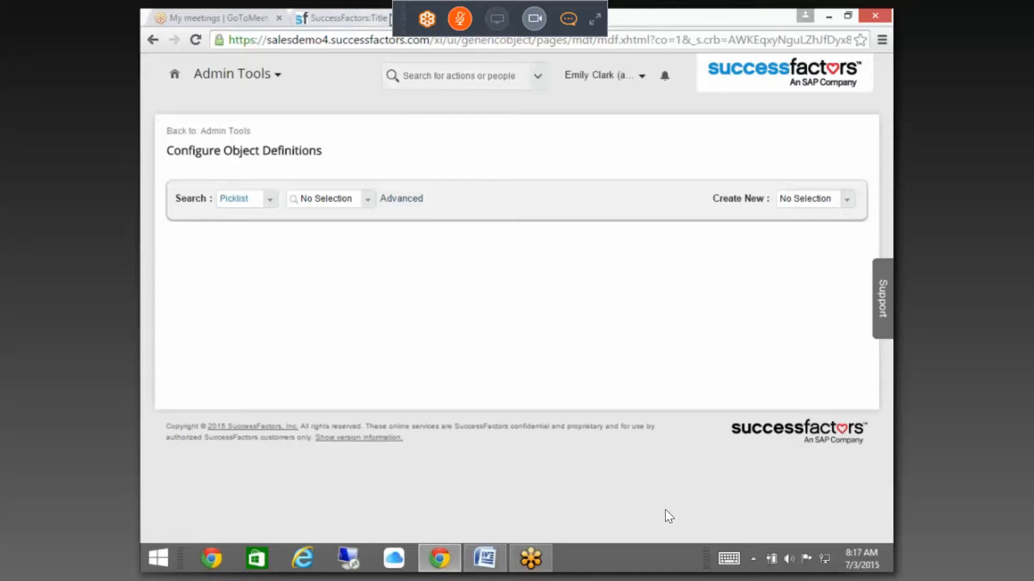
scroll(489, 295, down, 8)
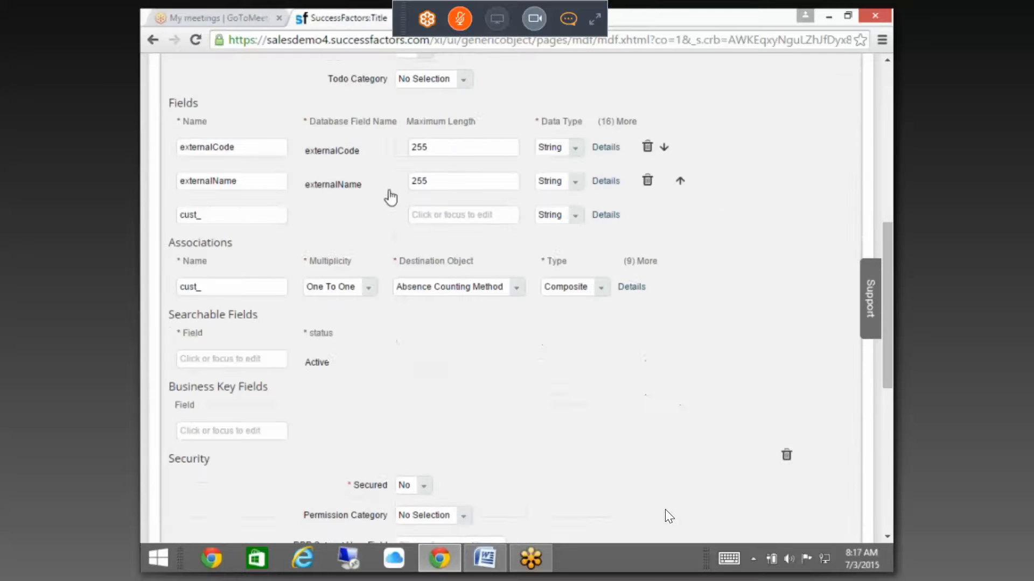
Step: Make externalCode a Picklist field with EXPENSETYPE as Valid Values Source, then click Done
click(603, 148)
scroll(517, 321, down, 5)
click(501, 286)
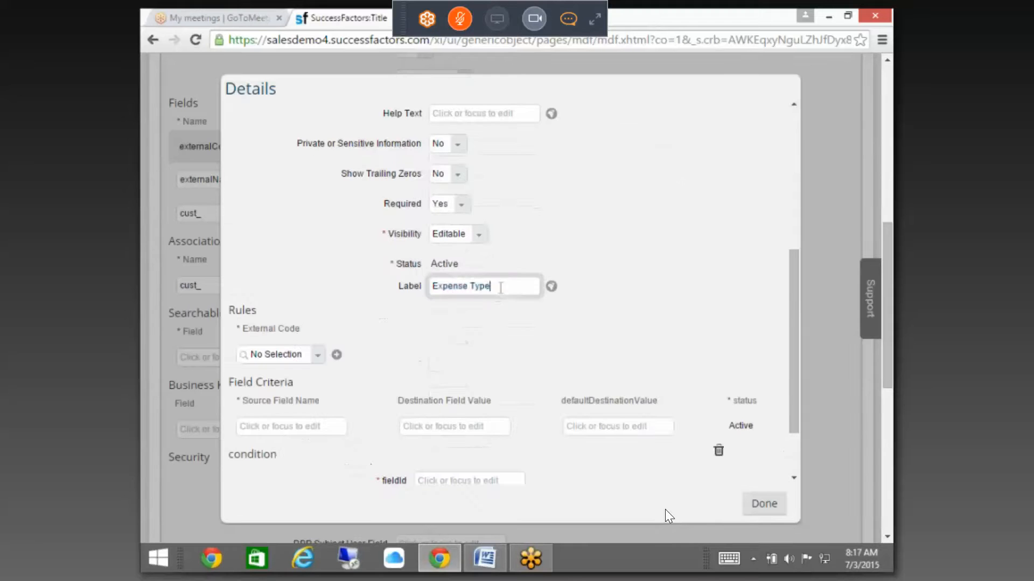
drag(501, 286, 421, 285)
scroll(619, 261, up, 5)
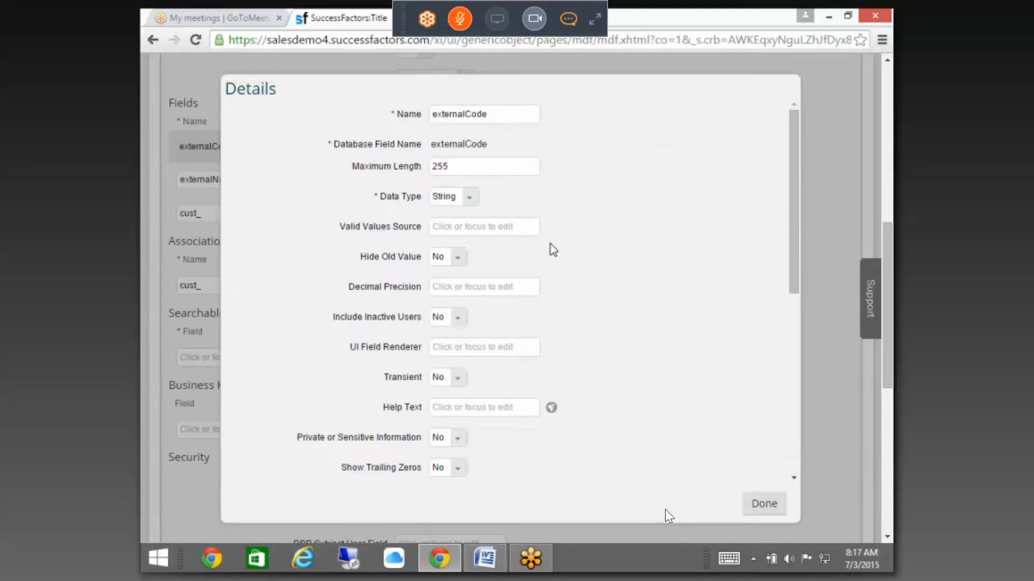
click(467, 197)
click(467, 321)
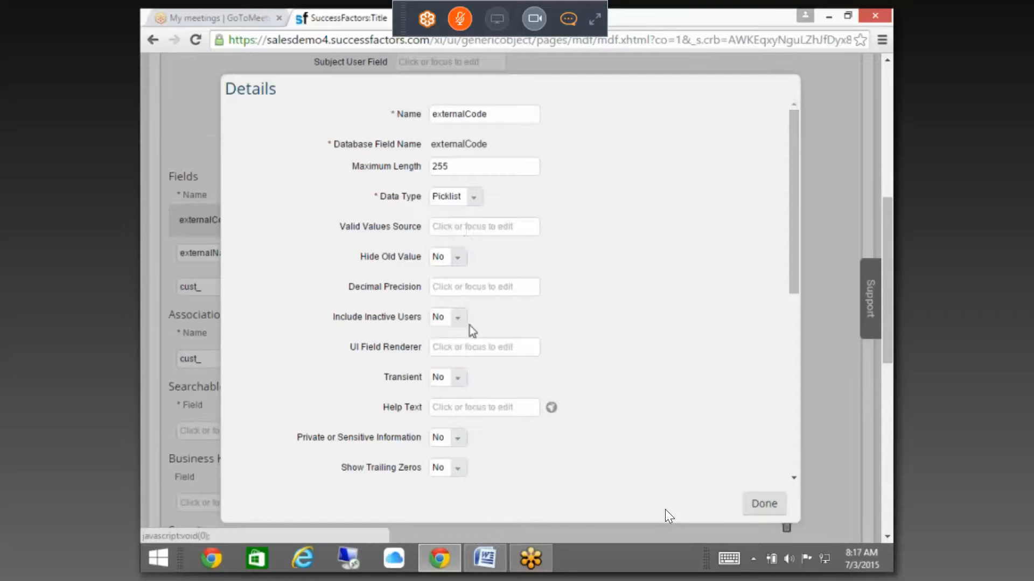
click(476, 226)
text(EXPENSETYPE)
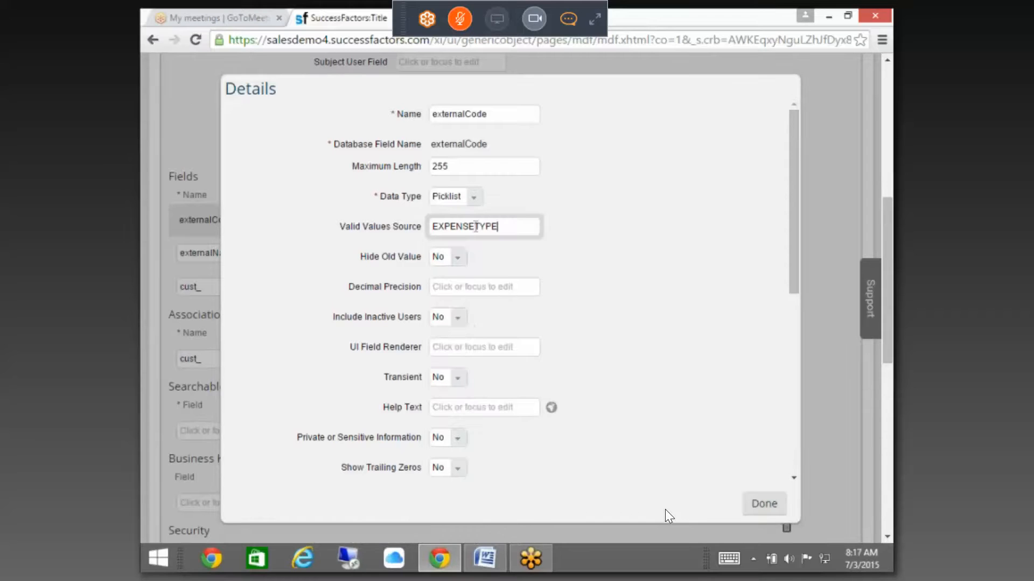
click(639, 280)
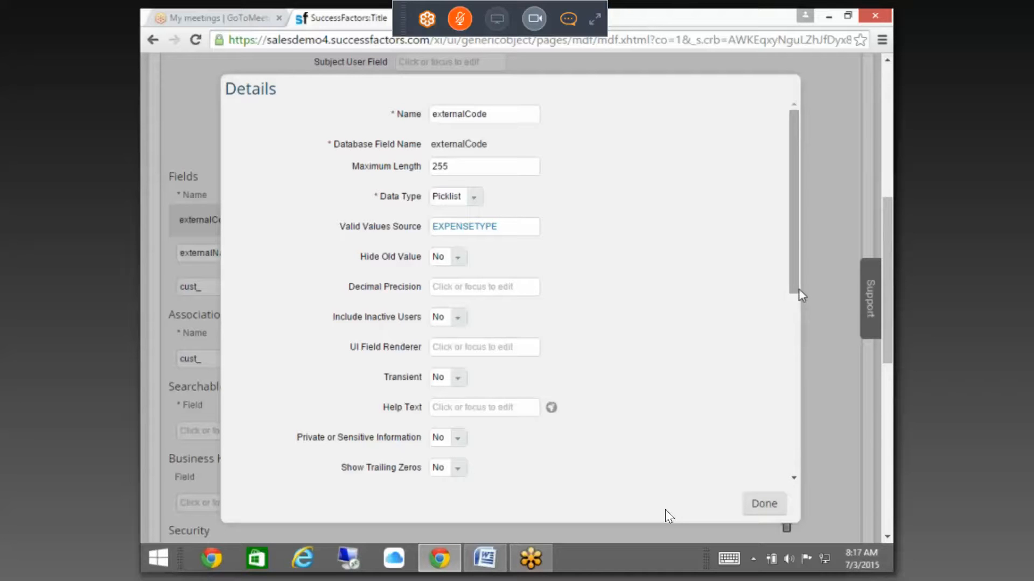
drag(792, 291, 776, 497)
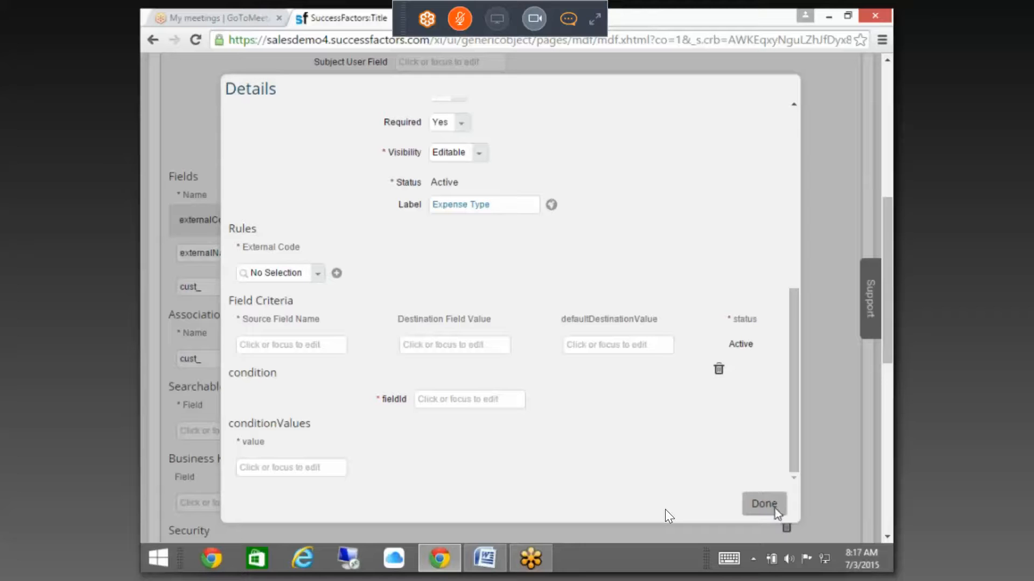
click(768, 496)
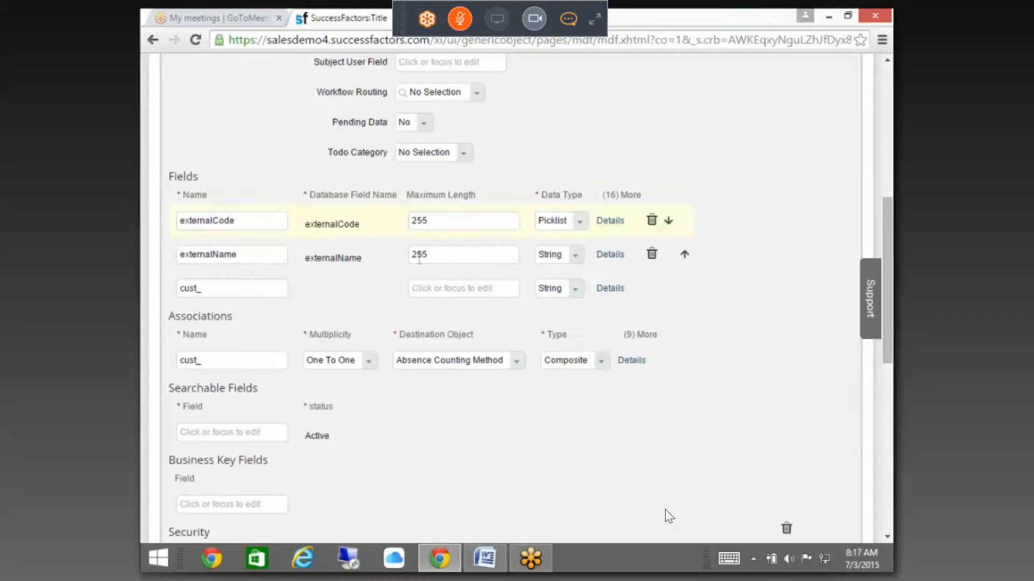
Step: Change the externalName field's data type from String to Date
click(262, 262)
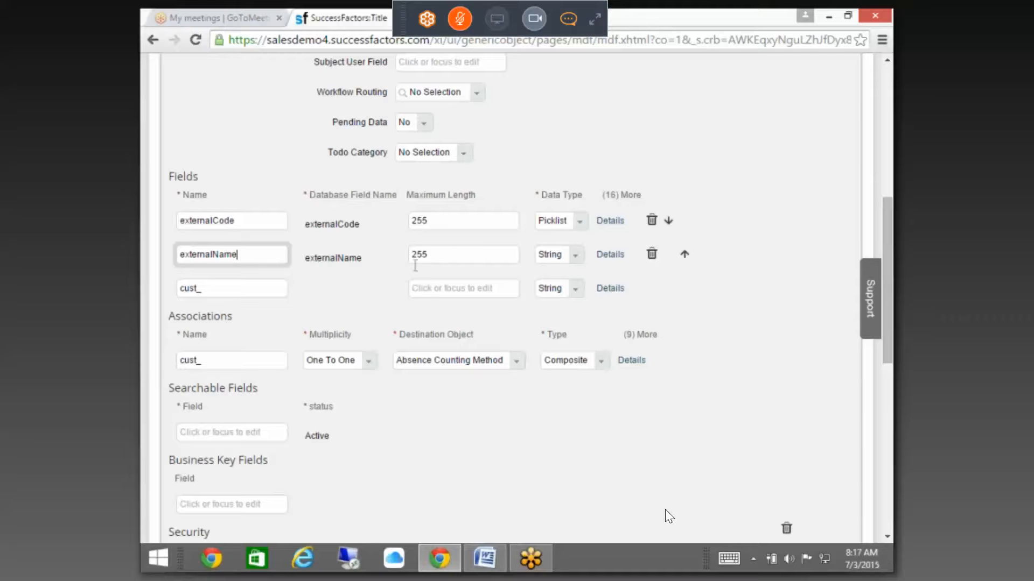
click(574, 265)
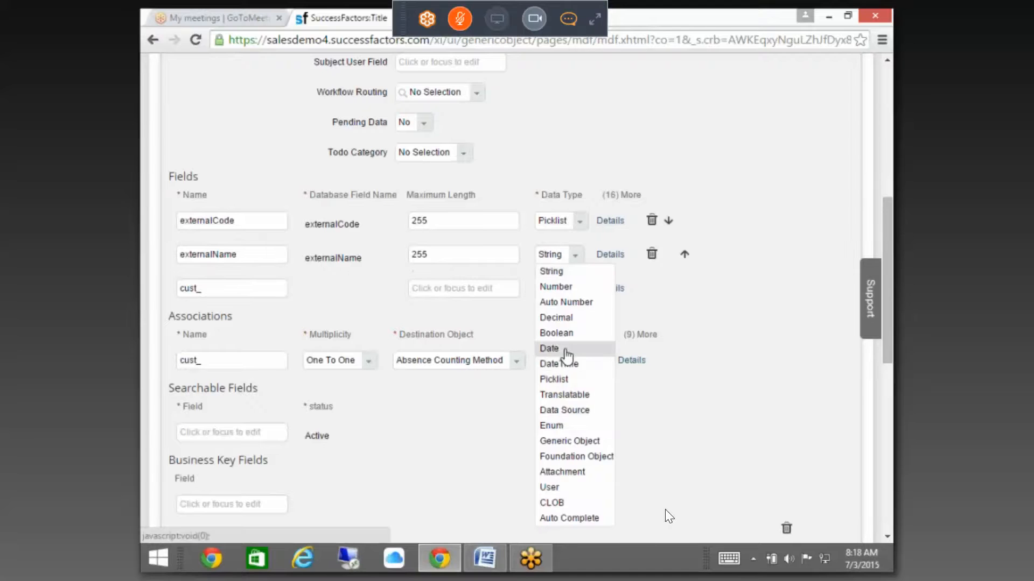
click(567, 348)
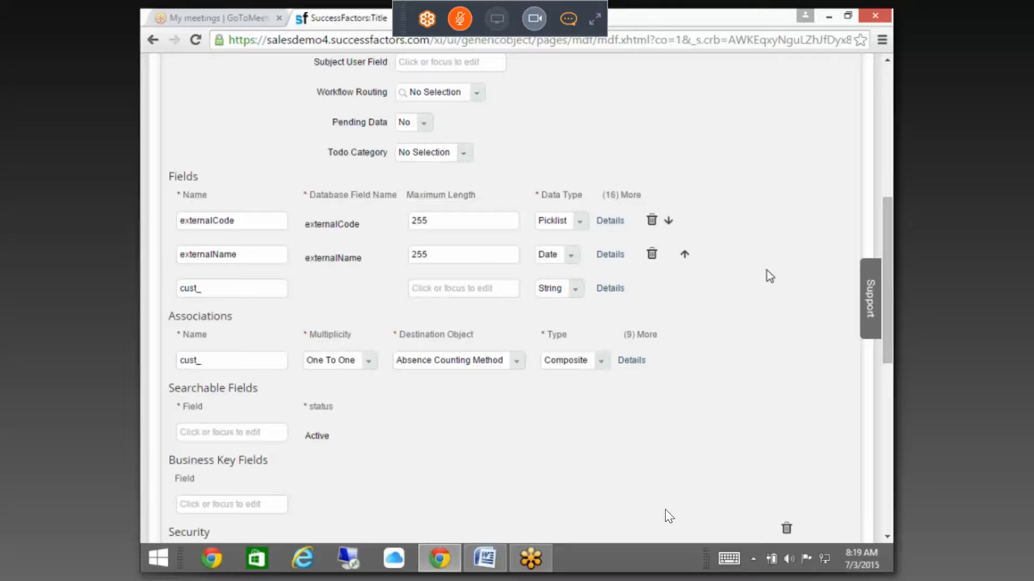
drag(888, 263, 889, 287)
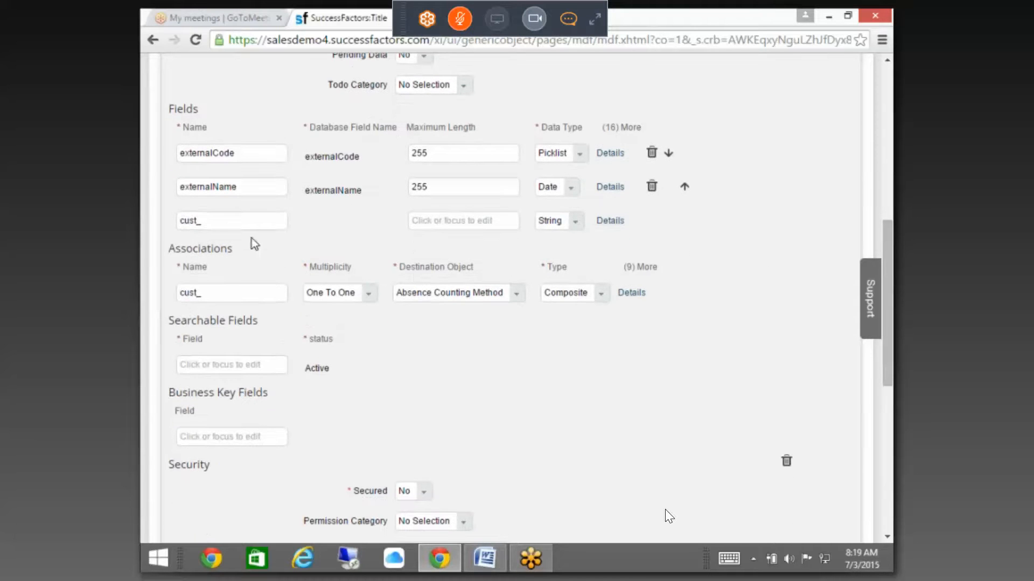
Step: Add a new field named Amount to the Expense Details object and open its details
click(252, 222)
text(Re)
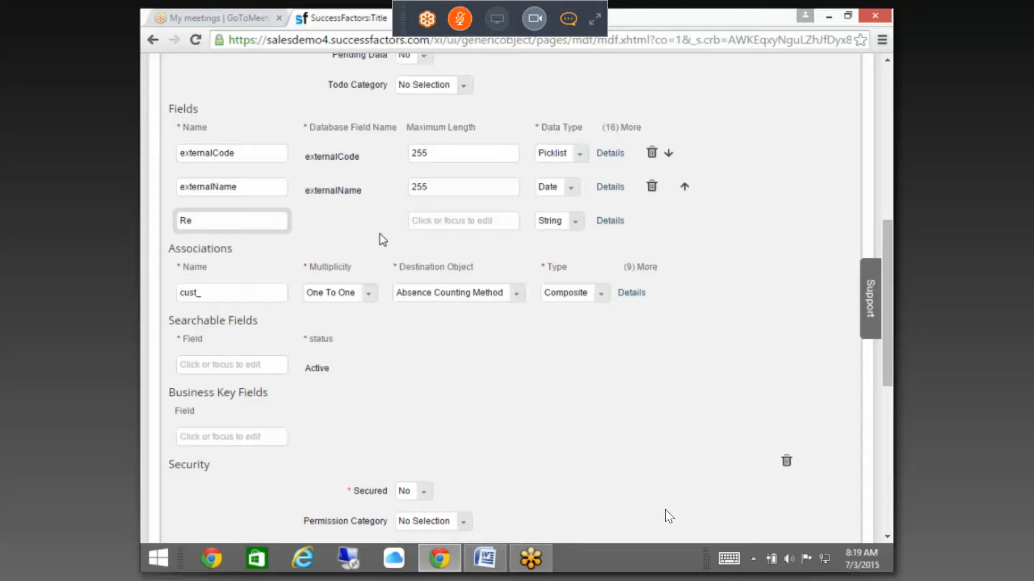
key(BackSpace)
key(BackSpace)
text(Amount)
click(611, 222)
scroll(486, 411, down, 10)
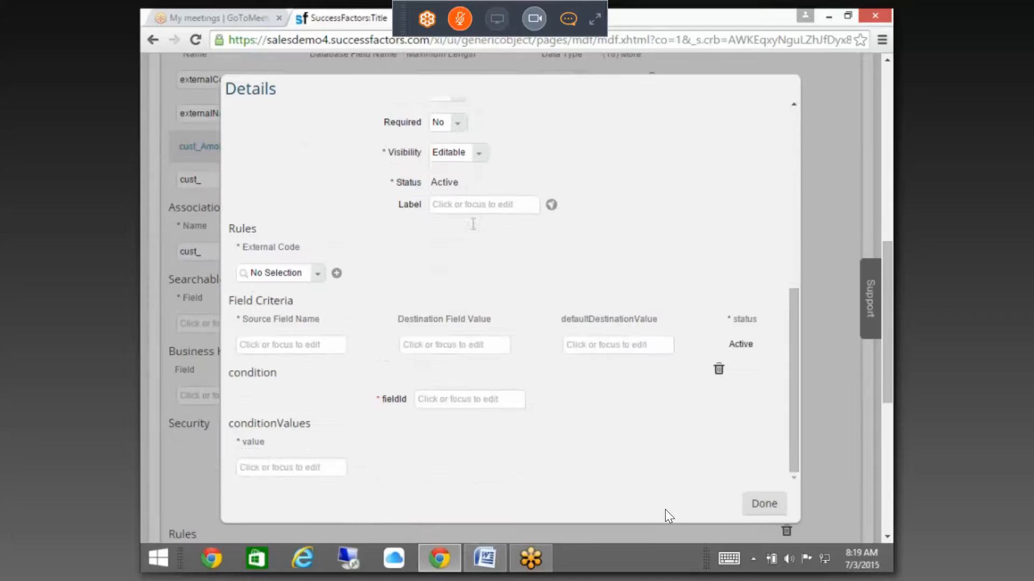
scroll(479, 211, up, 8)
Step: Make cust_Amount a Decimal field with the label Amount
click(473, 189)
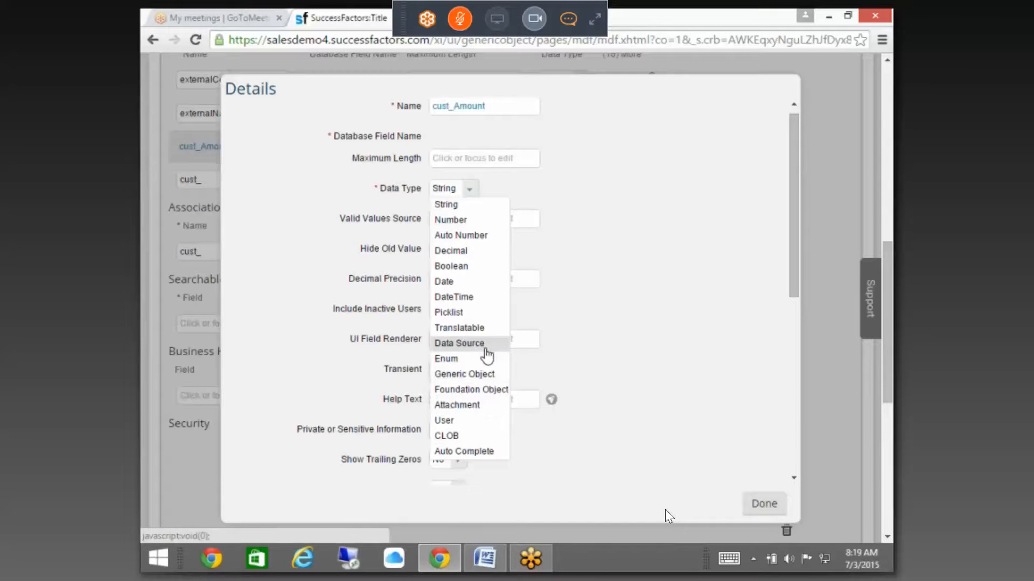
click(482, 252)
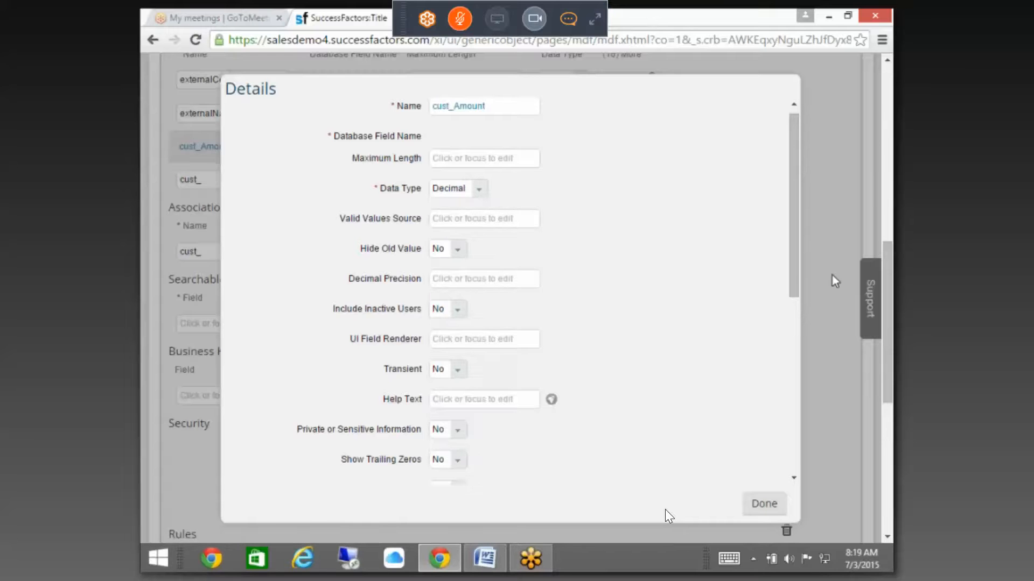
drag(793, 261, 725, 385)
click(455, 334)
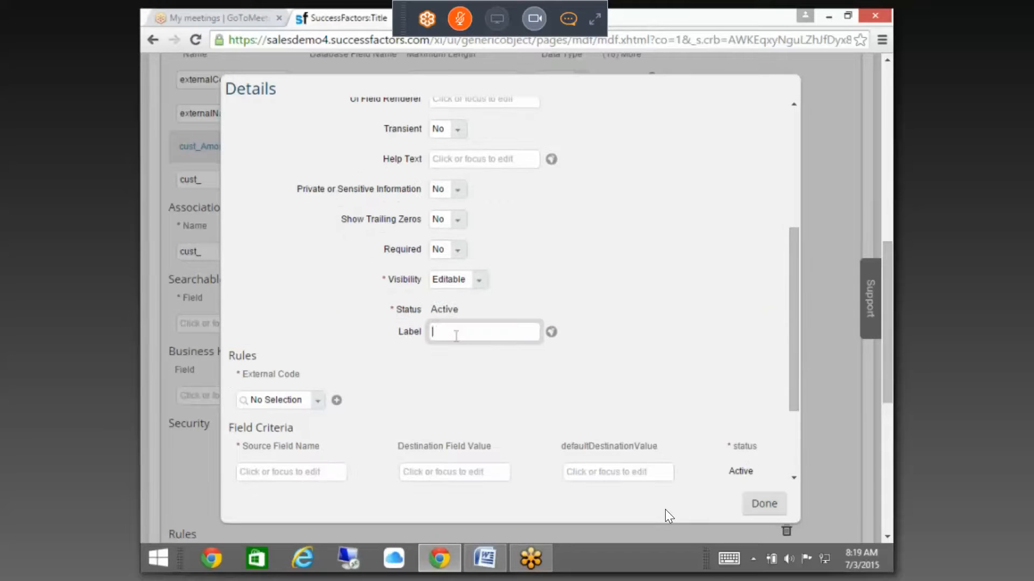
text(Amount)
click(751, 506)
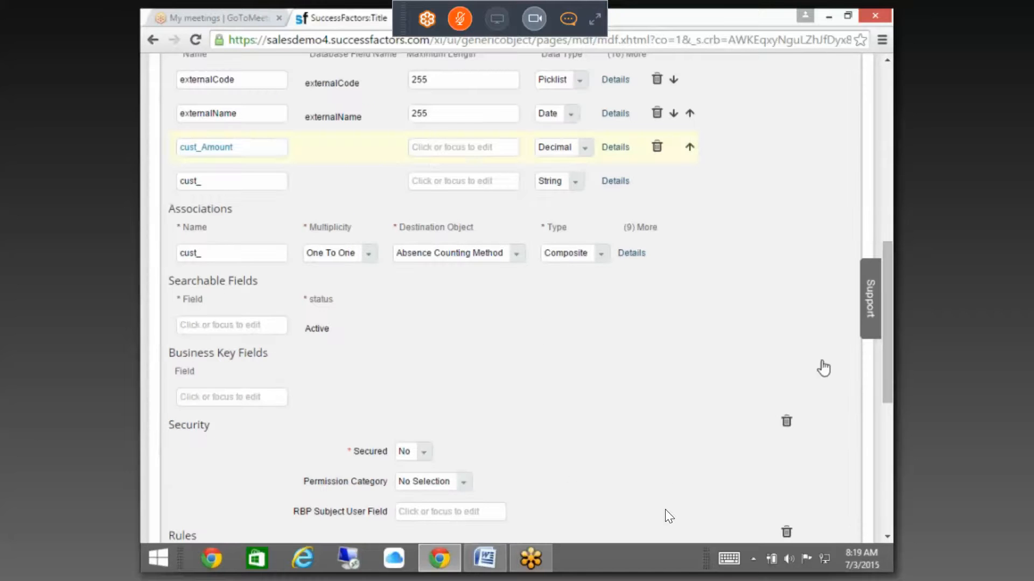
Step: Switch to the Word document and start a new line below SAP Launch
scroll(669, 517, up, 3)
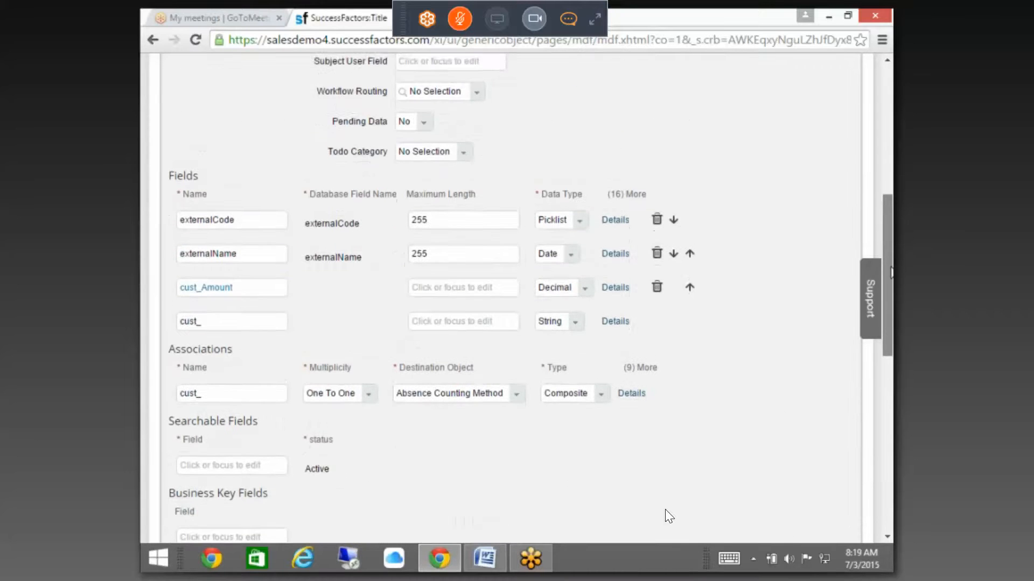
key(alt+Tab)
key(Return)
Step: Remove the stray backslash and push down to a fresh blank page
text(\)
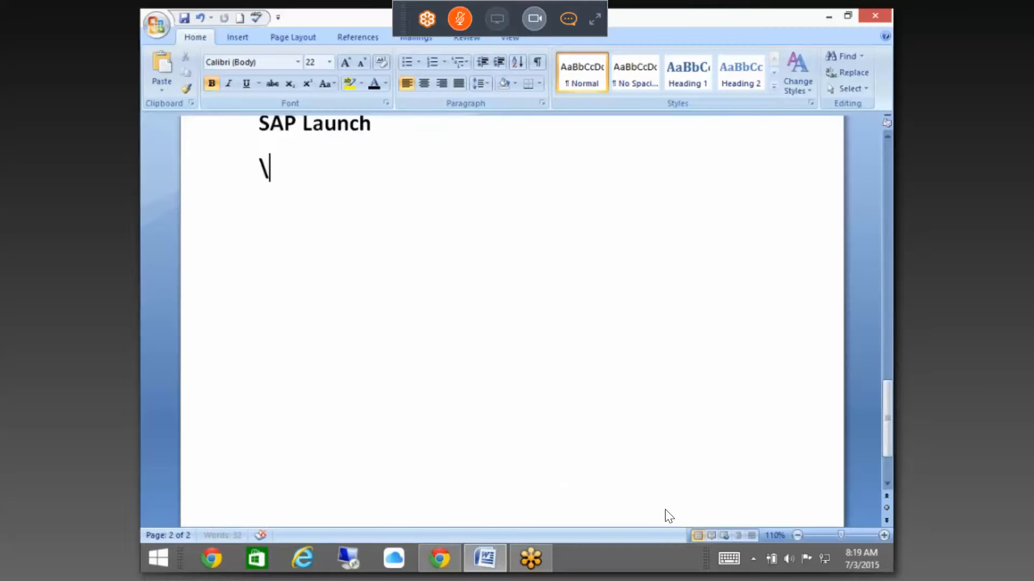
key(BackSpace)
key(Return)
key(Return)
key(Return)
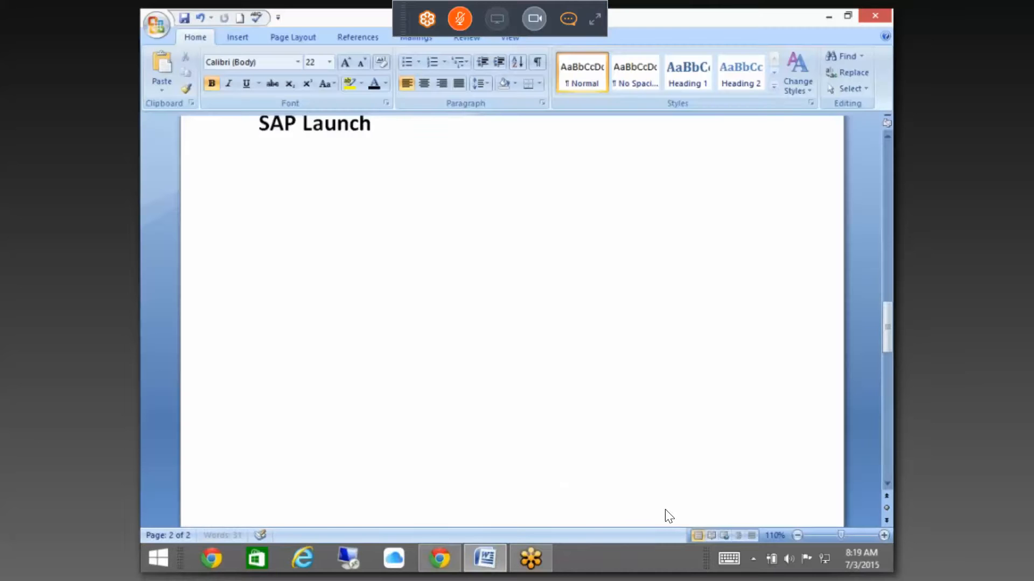
scroll(482, 300, down, 3)
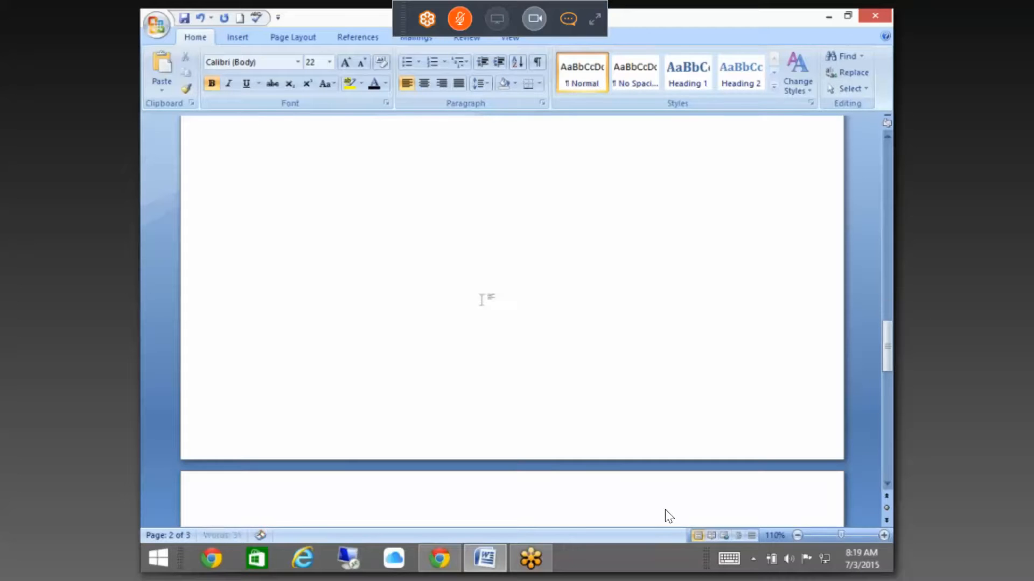
Step: Draw a rectangle shape on the page and set it up to hold text
click(294, 39)
click(239, 37)
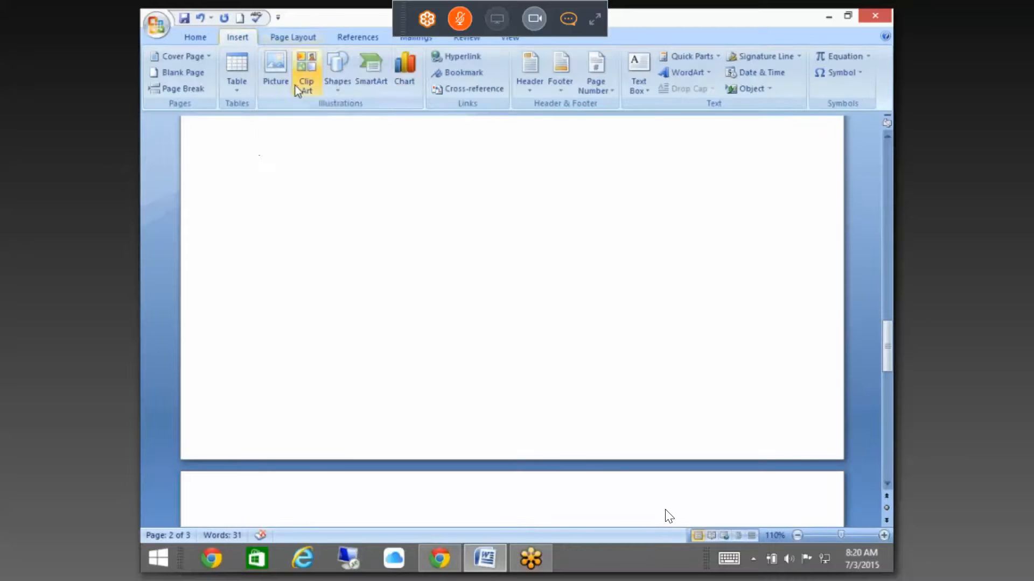
click(338, 81)
click(379, 123)
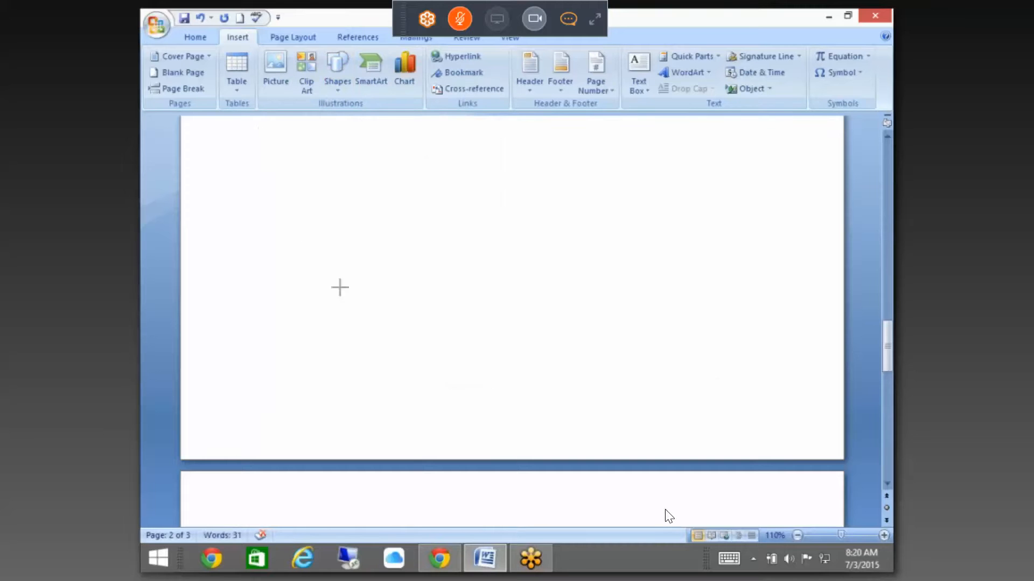
drag(736, 379, 739, 376)
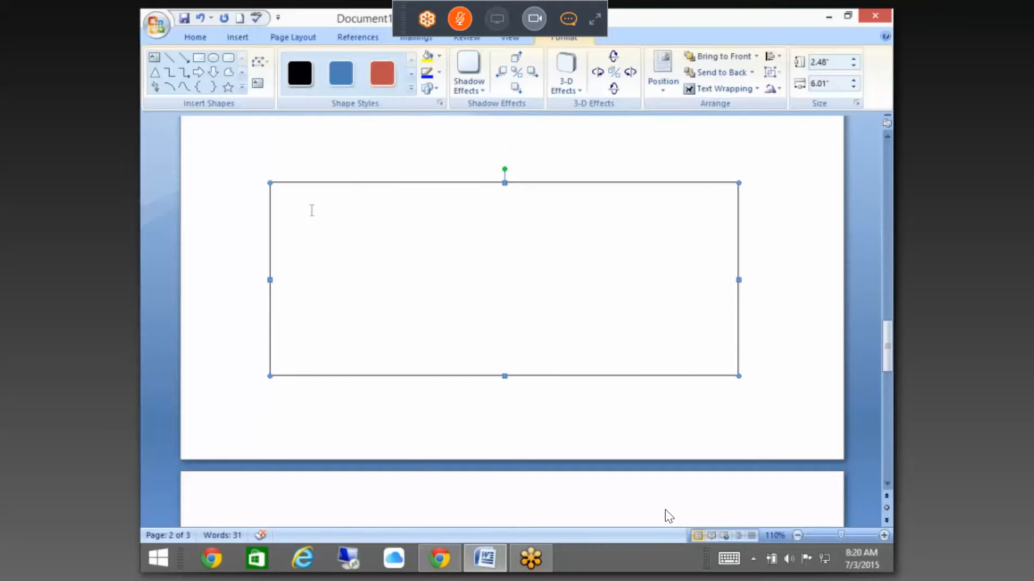
right_click(314, 208)
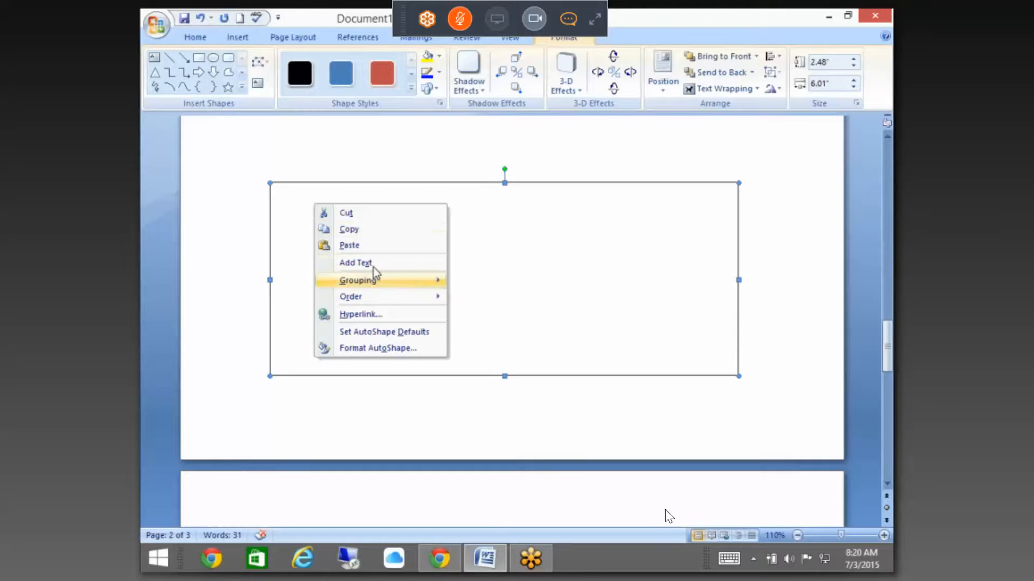
click(353, 263)
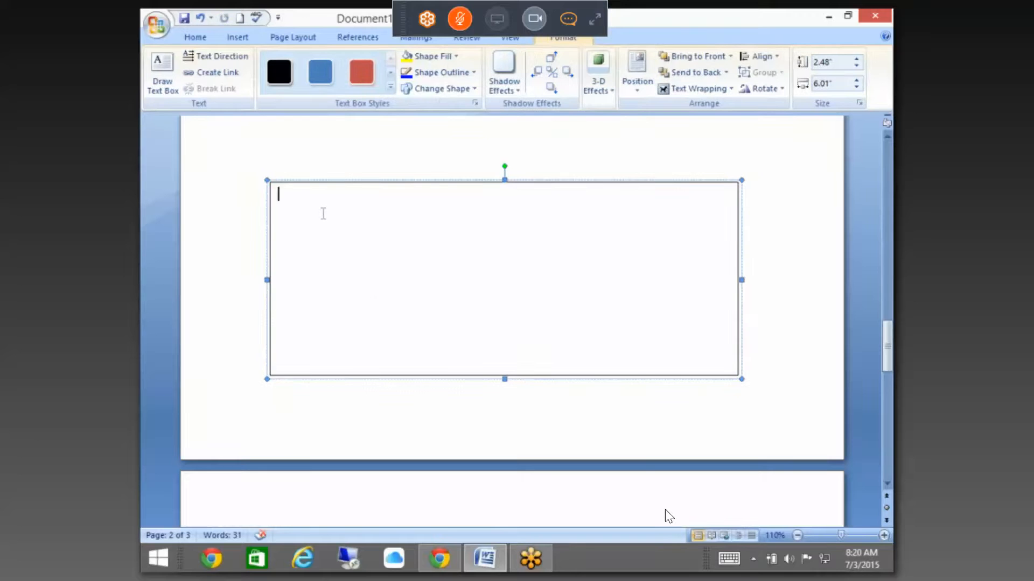
Step: Type the tab-separated headings Expense type, Date and Amount in the box
text(xpense type)
key(Tab)
key(Tab)
text(Date)
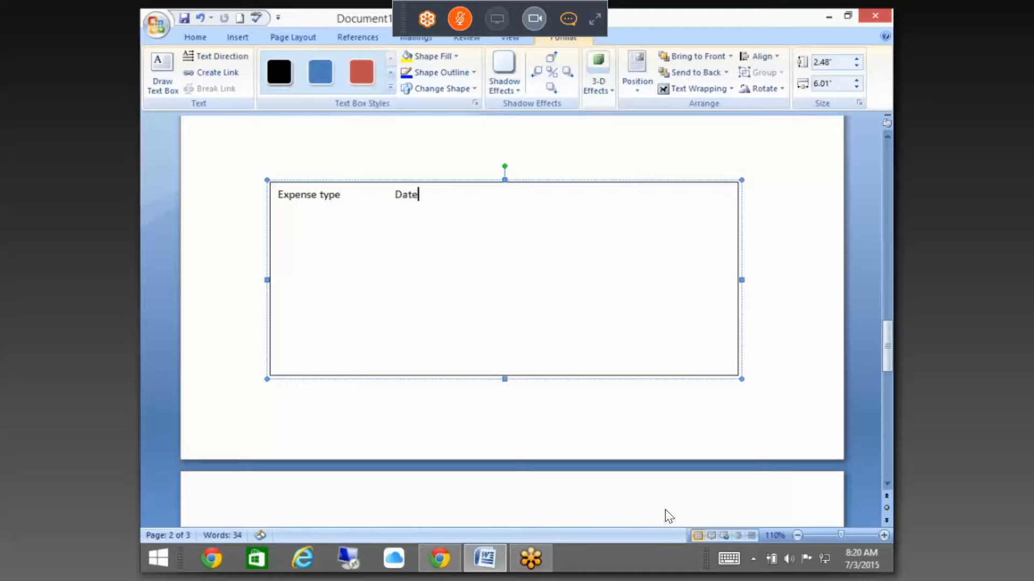
key(Tab)
key(Tab)
text(Amount)
key(Return)
Step: List numbered rows 1, 2, 3 and 4 below the headings
text(1)
key(Return)
text(2)
key(Return)
text(3)
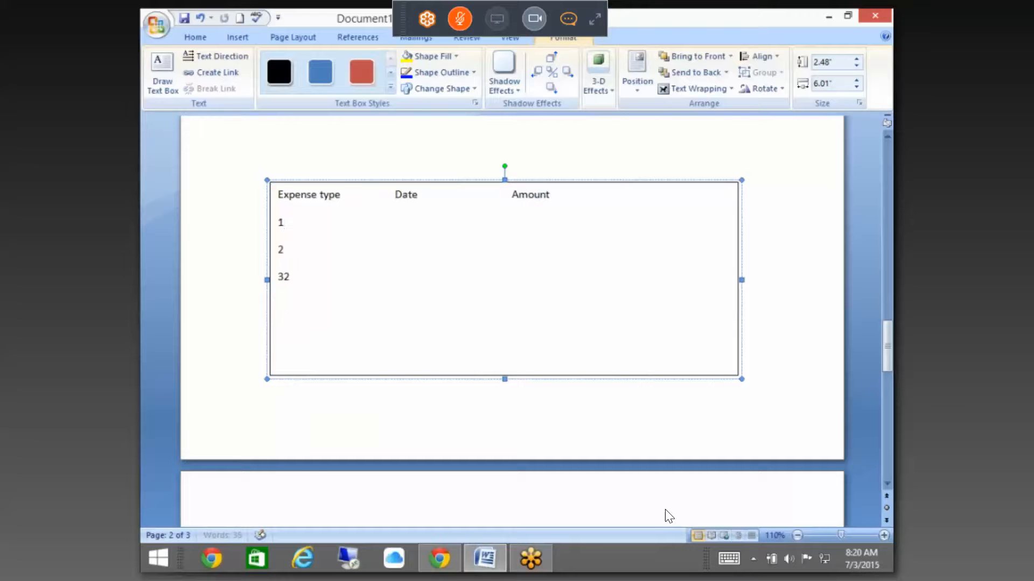
key(BackSpace)
text(3)
key(Return)
text(4)
key(Return)
scroll(381, 168, up, 1)
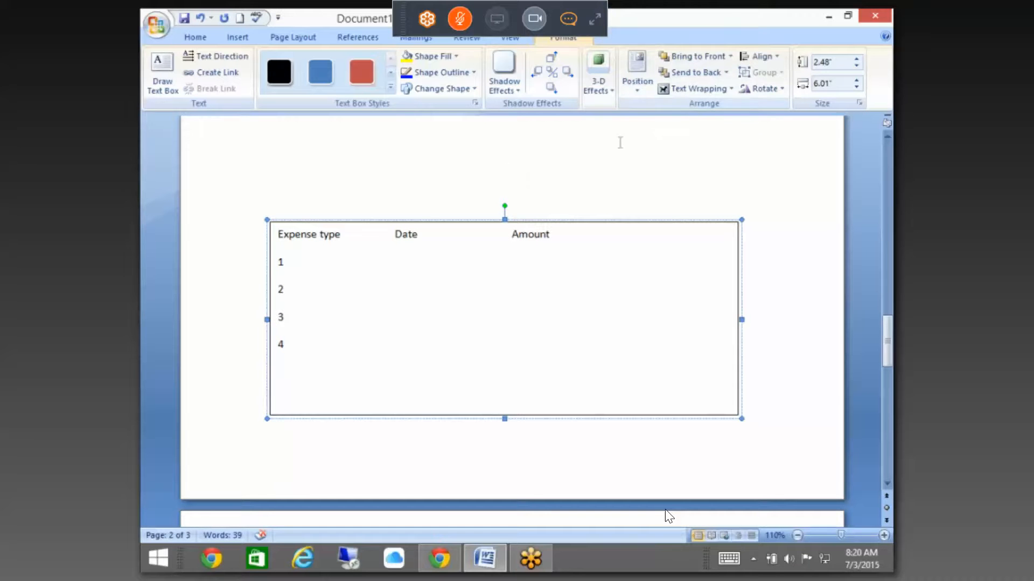
scroll(307, 198, up, 1)
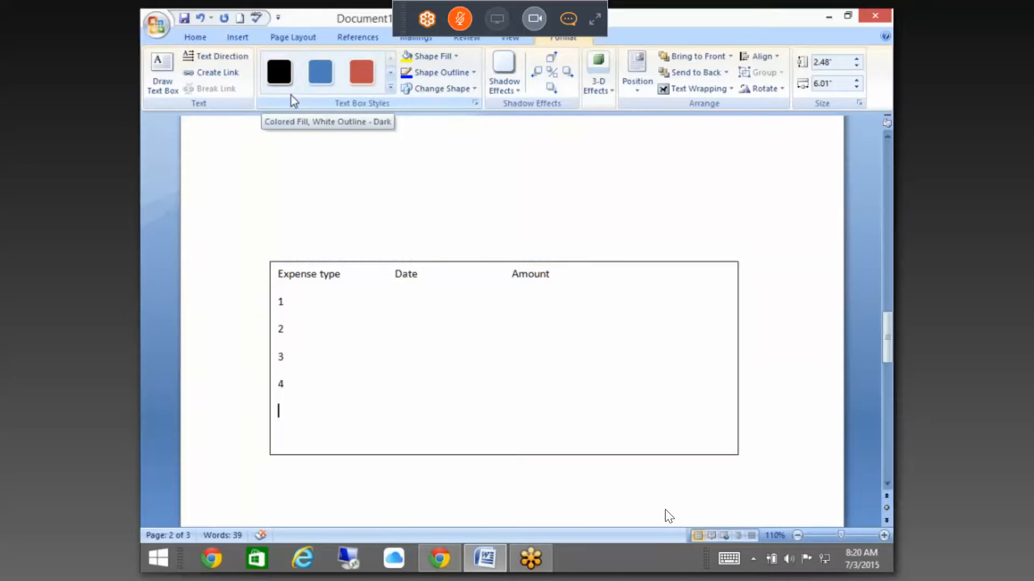
click(405, 329)
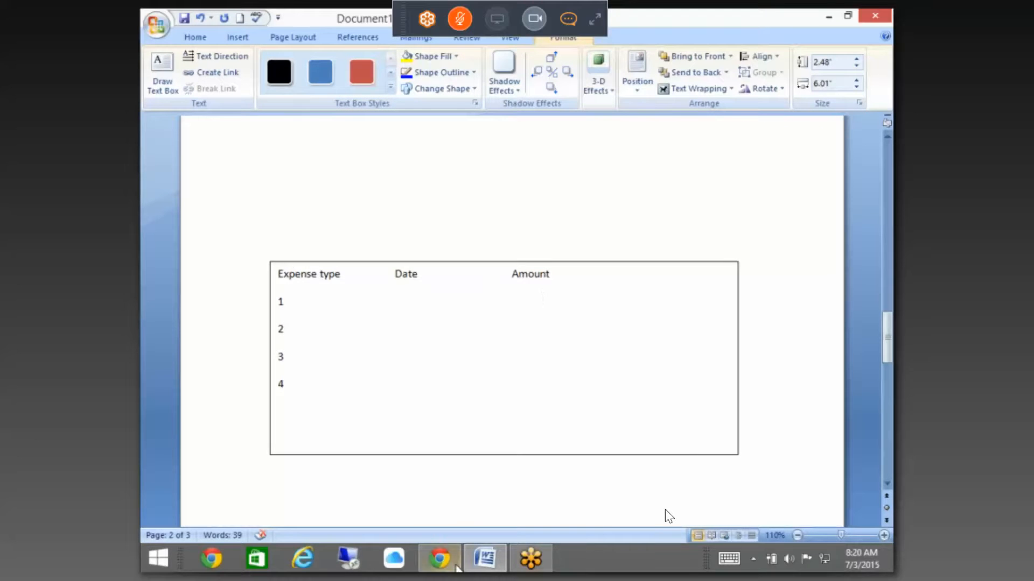
Step: Return to SuccessFactors and save cust_Expensedetails with its Picklist, Date and Decimal fields
click(439, 558)
scroll(499, 395, down, 1)
scroll(499, 395, up, 1)
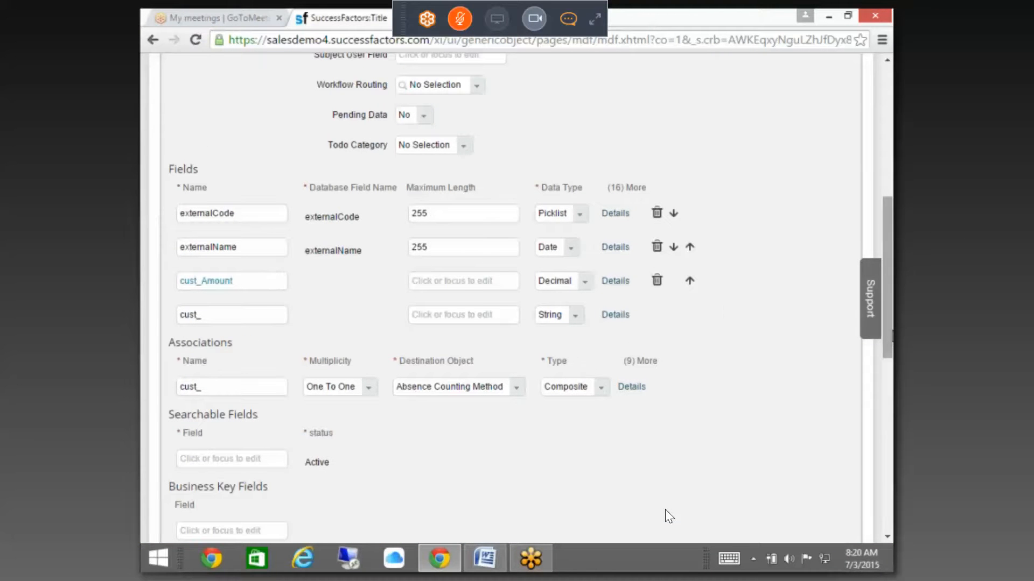
scroll(669, 516, up, 3)
scroll(669, 517, up, 3)
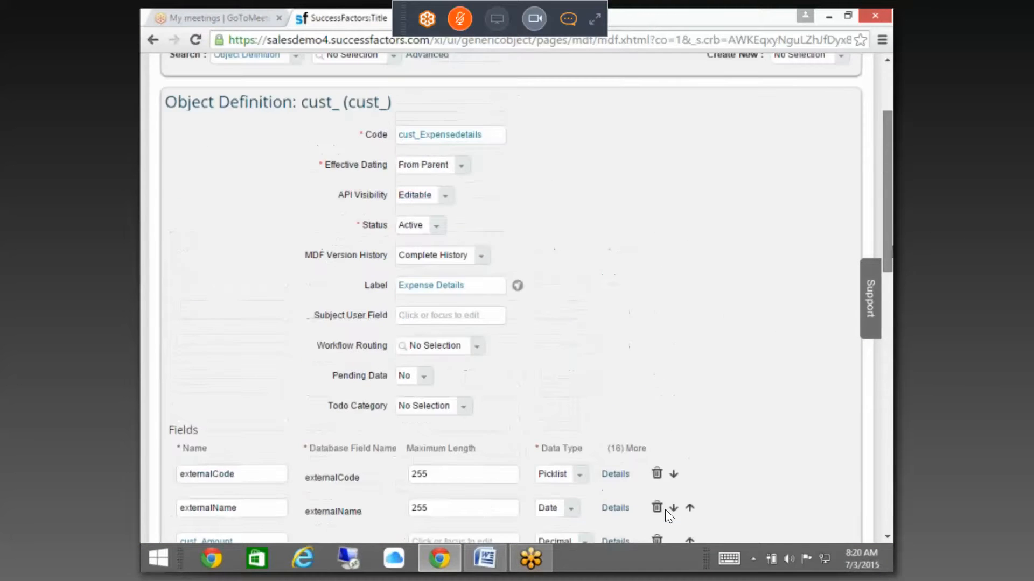
scroll(670, 517, down, 15)
scroll(881, 509, down, 1)
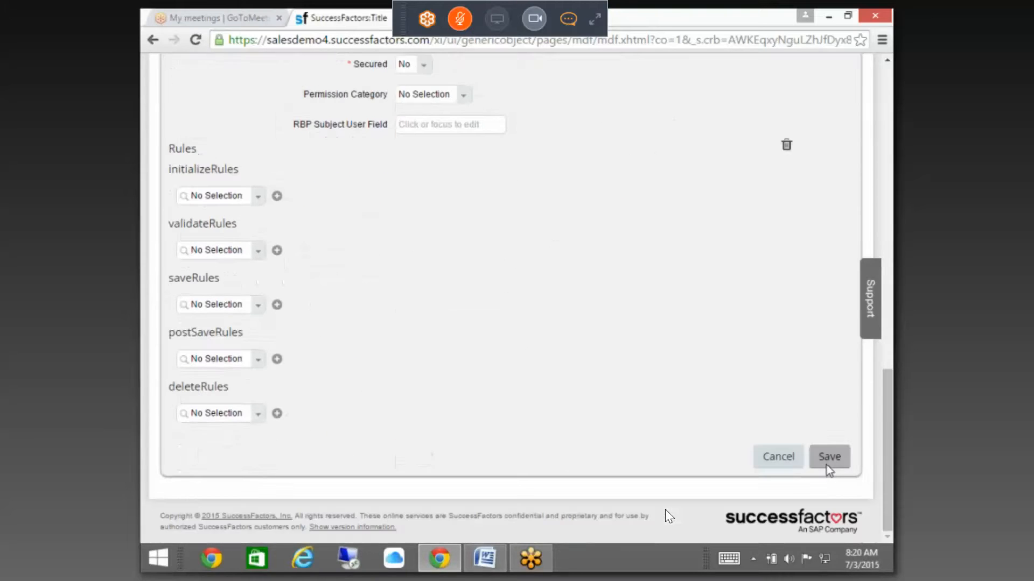
click(826, 464)
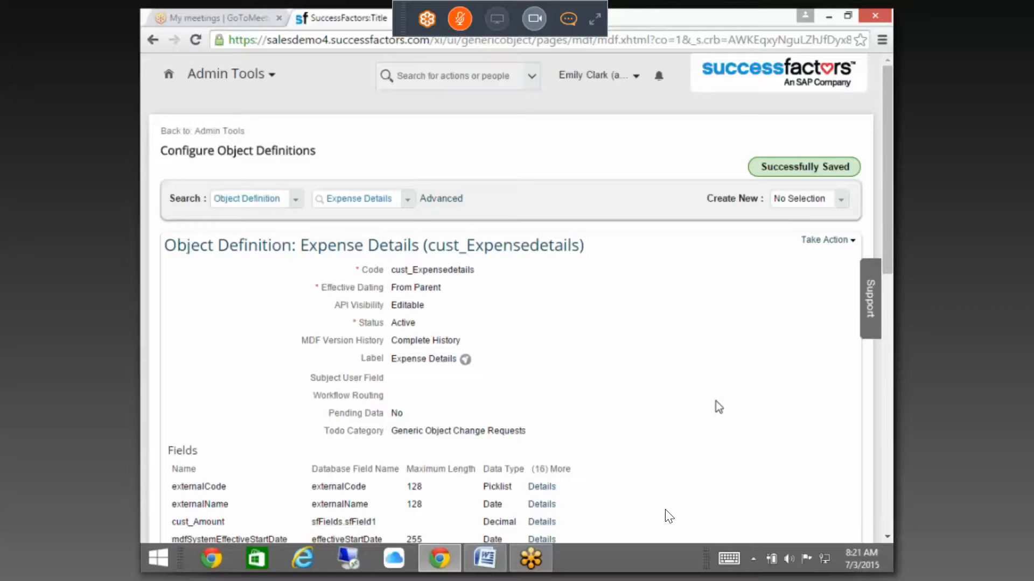
scroll(715, 408, down, 1)
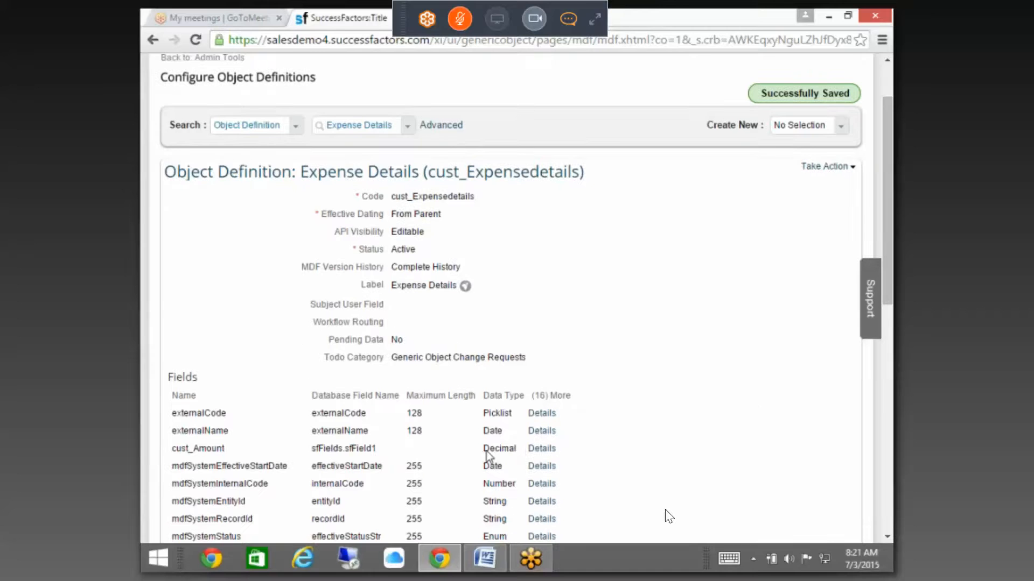
Step: Create a new object definition with the code Expense Reimbursement
click(840, 126)
click(724, 157)
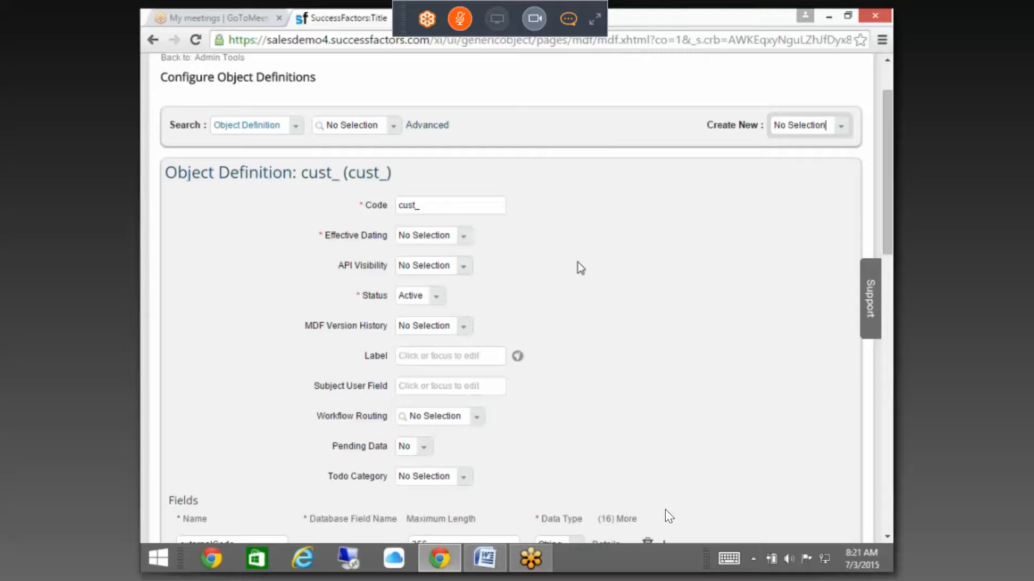
click(471, 207)
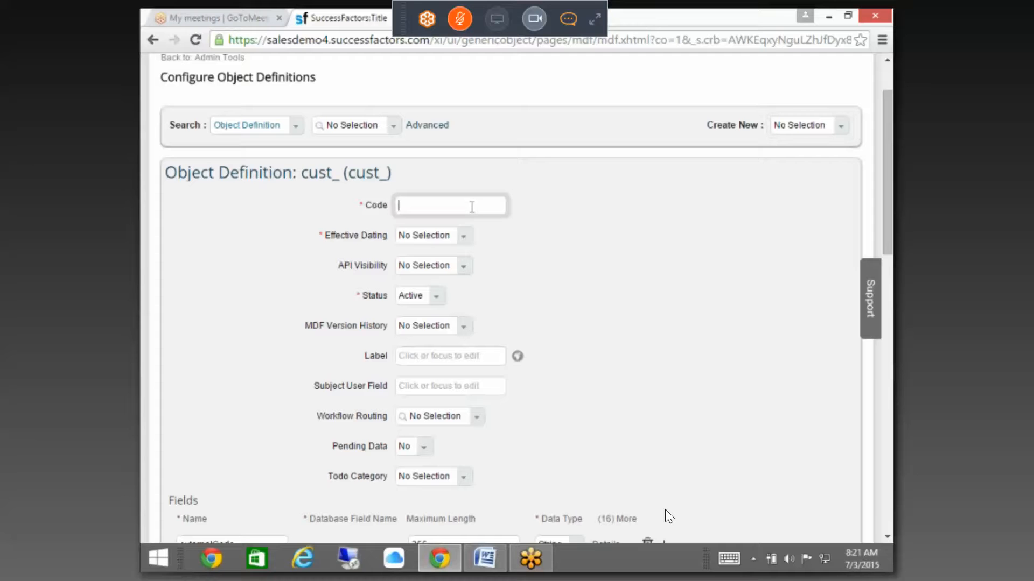
text(Expense Reimburseme)
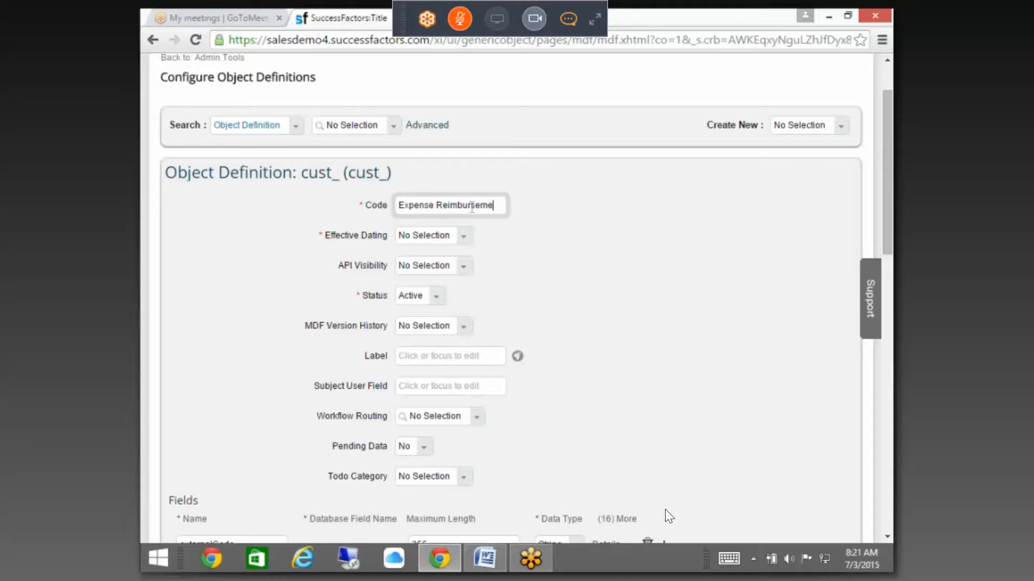
text(nt)
Step: Set Effective Dating to Basic, confirming the change
click(473, 243)
click(440, 272)
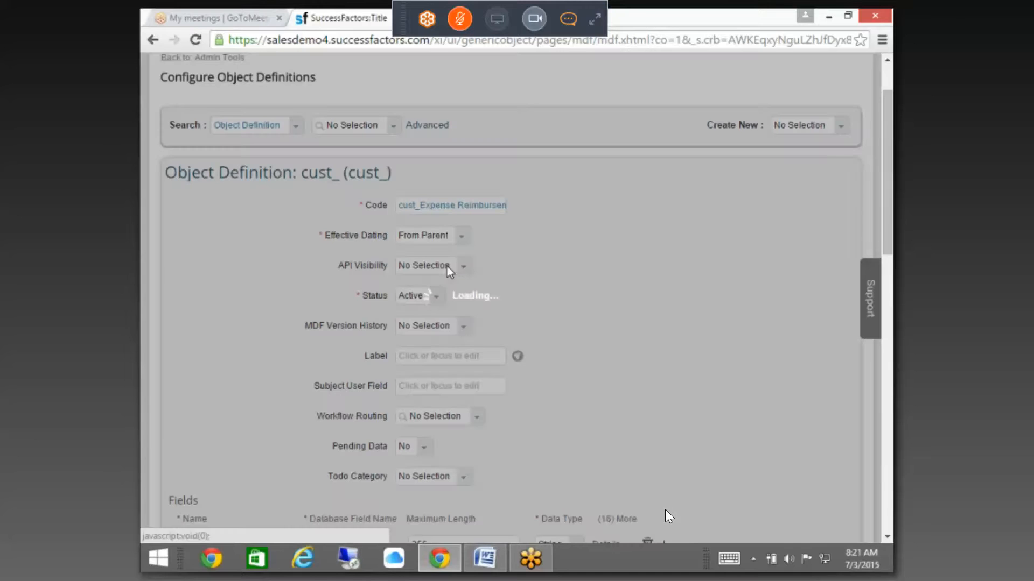
click(593, 347)
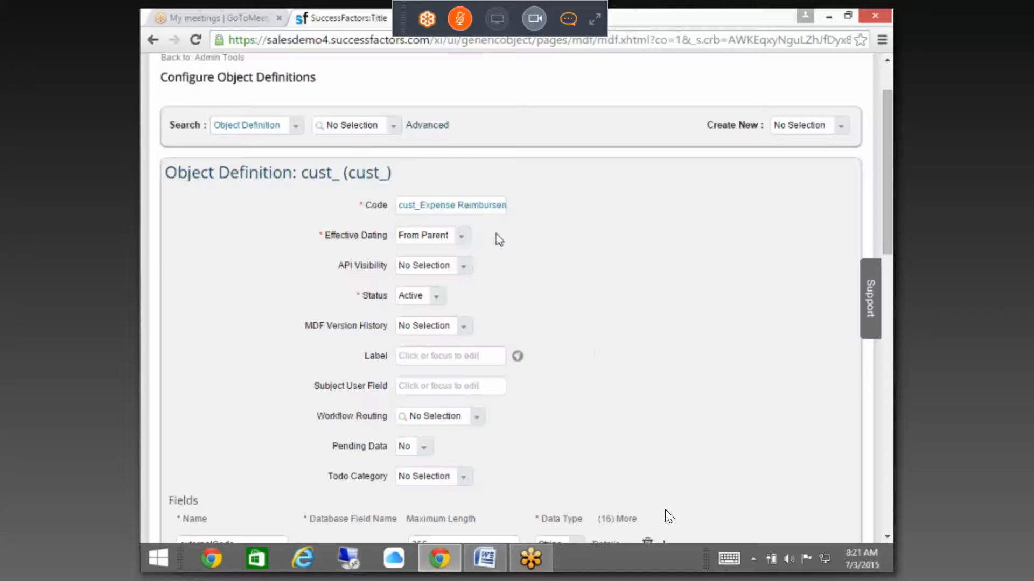
click(468, 244)
click(469, 298)
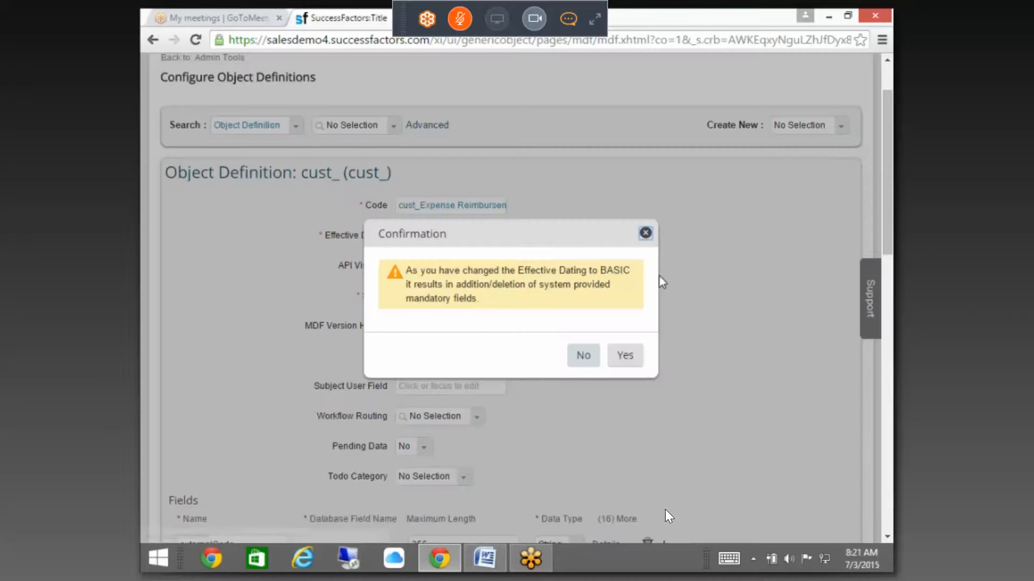
click(624, 355)
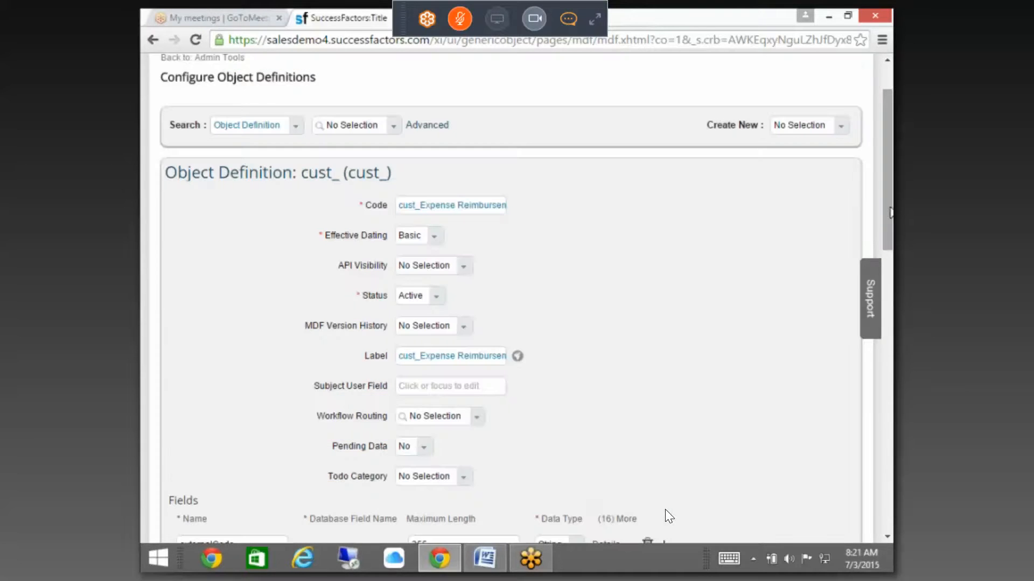
Step: Set MDF Version History to Delete History
scroll(667, 517, down, 3)
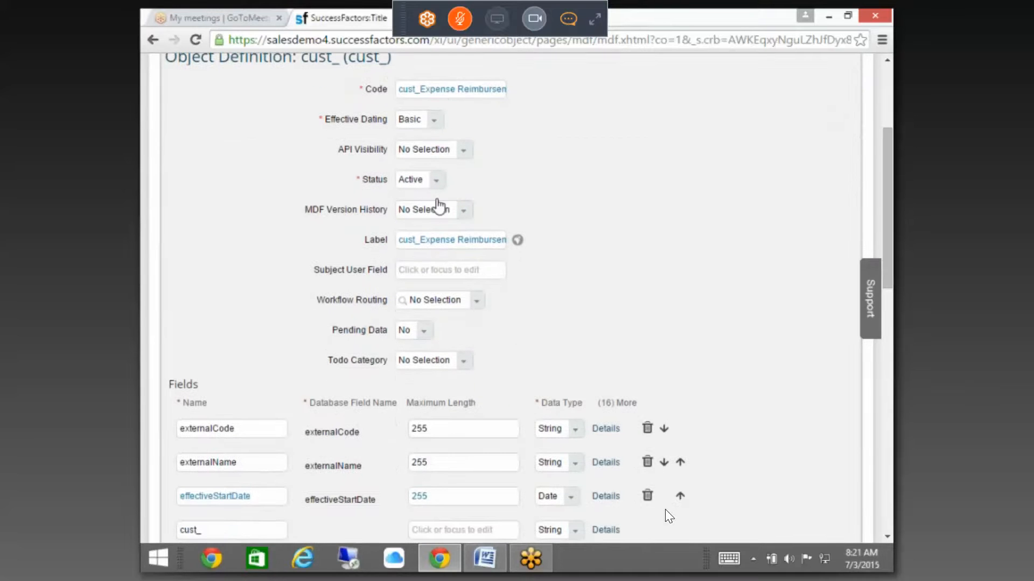
click(463, 211)
click(433, 256)
click(441, 271)
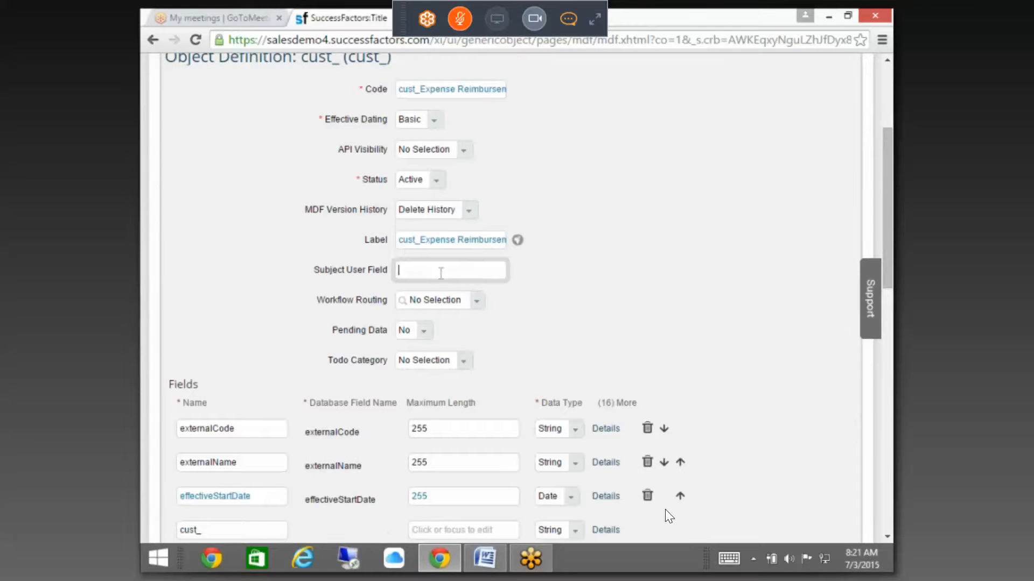
Step: Remove the cust_ prefix so the label reads Expense Reimbursement
scroll(489, 246, down, 2)
drag(426, 166, 384, 164)
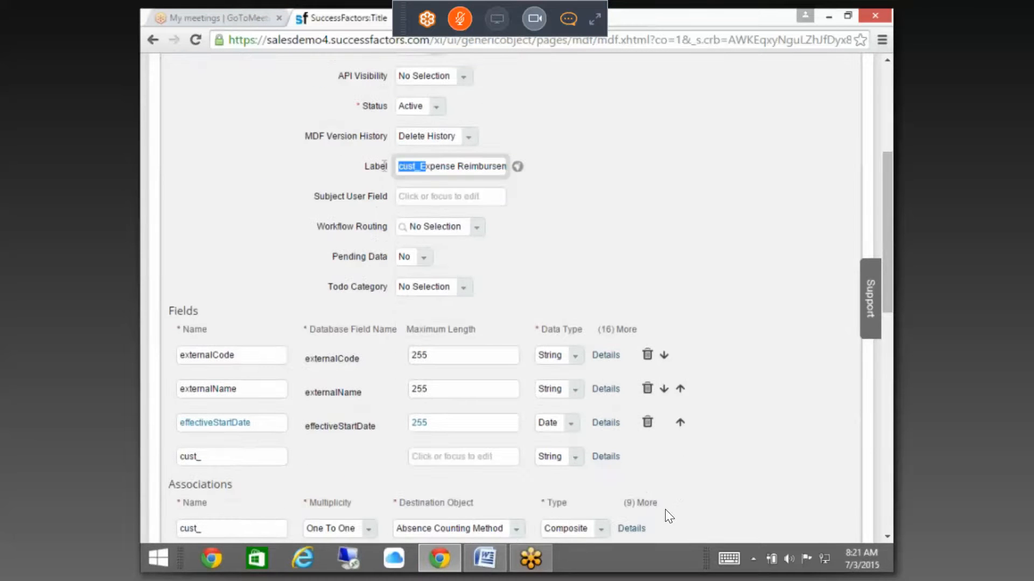
double_click(421, 167)
click(421, 166)
key(BackSpace)
key(BackSpace)
key(BackSpace)
key(BackSpace)
key(BackSpace)
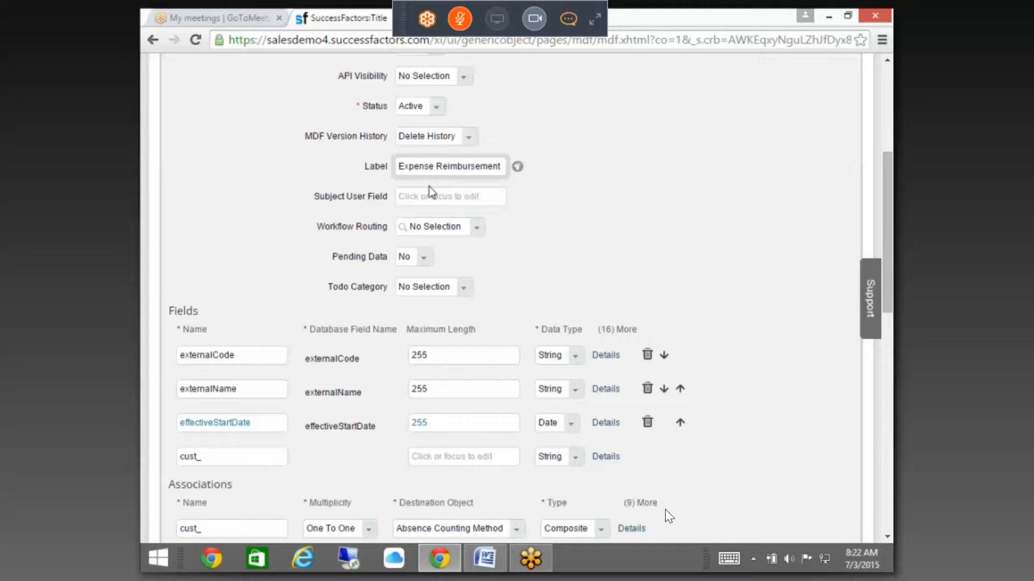
scroll(452, 261, down, 2)
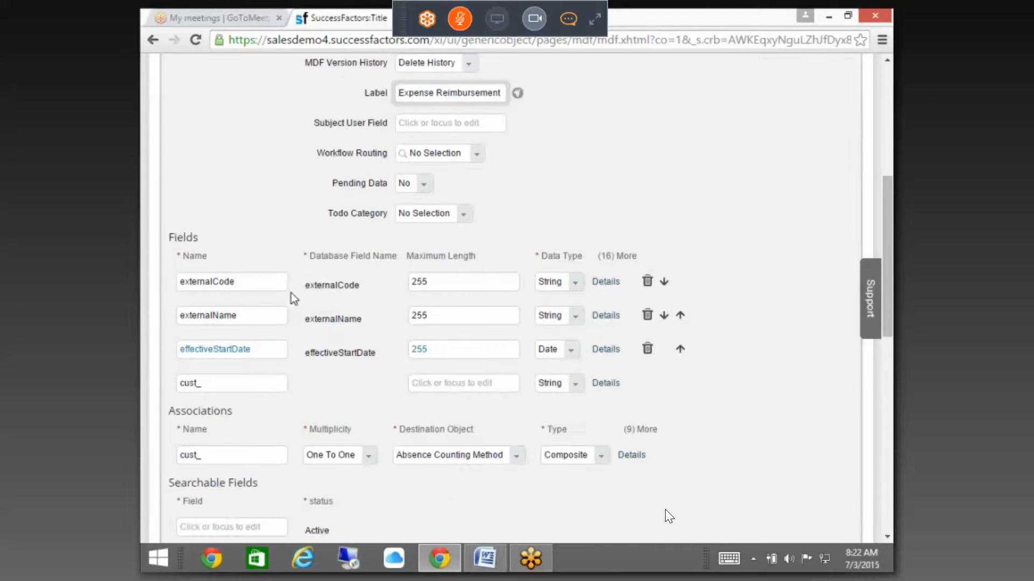
Step: Make externalCode a User field with the label User
click(611, 283)
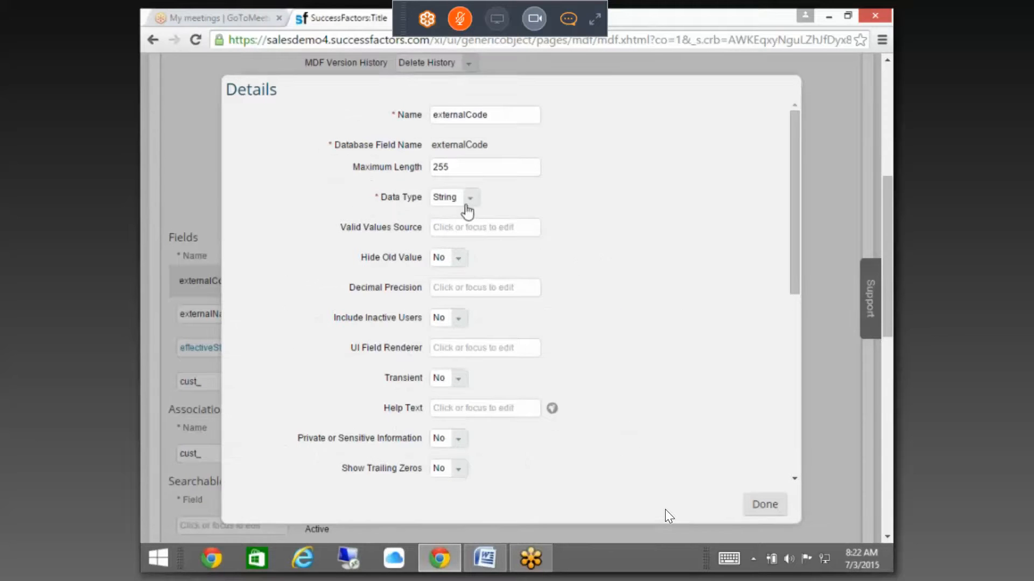
click(468, 199)
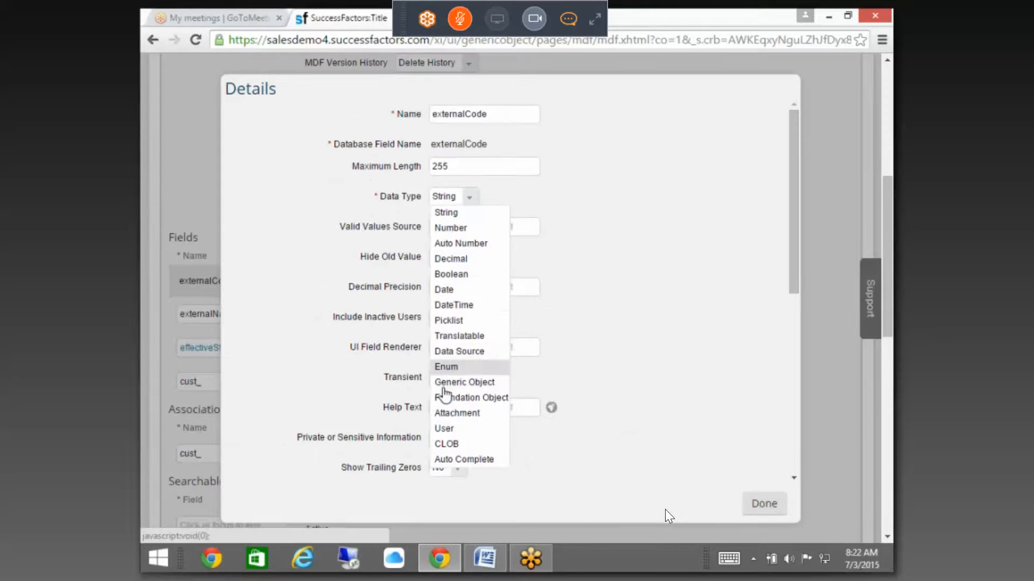
click(445, 434)
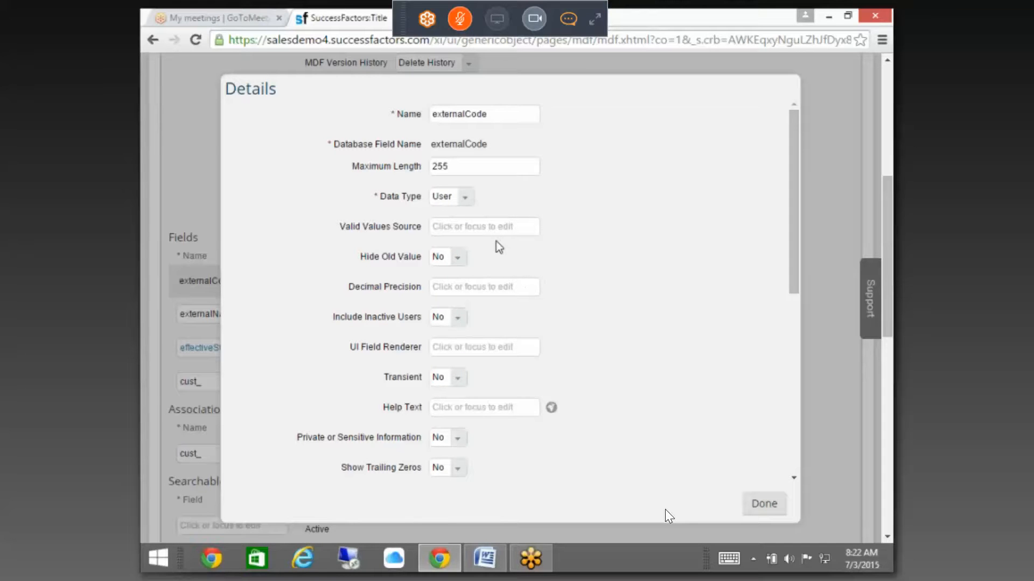
scroll(724, 419, down, 5)
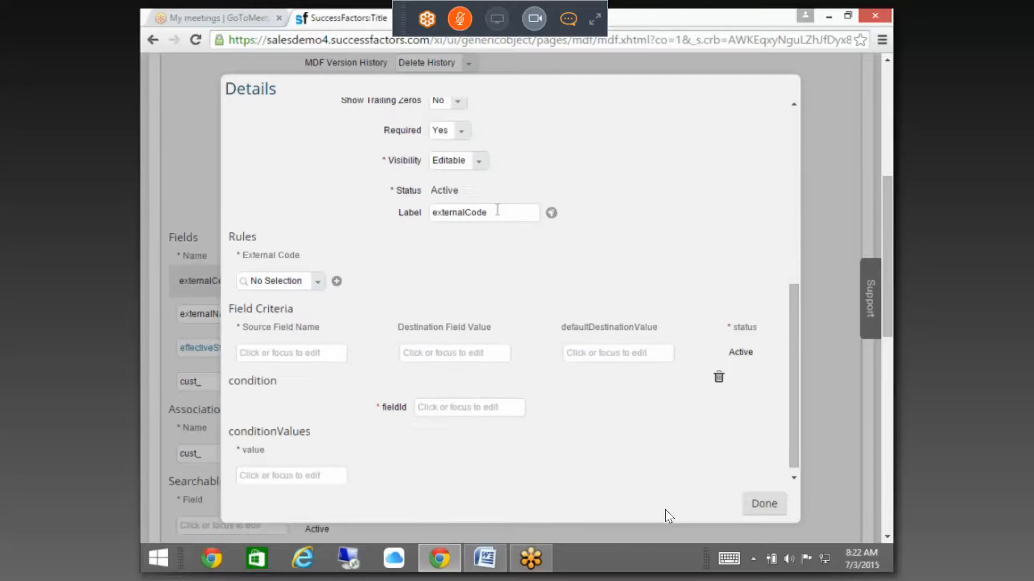
drag(499, 212, 383, 204)
text(User)
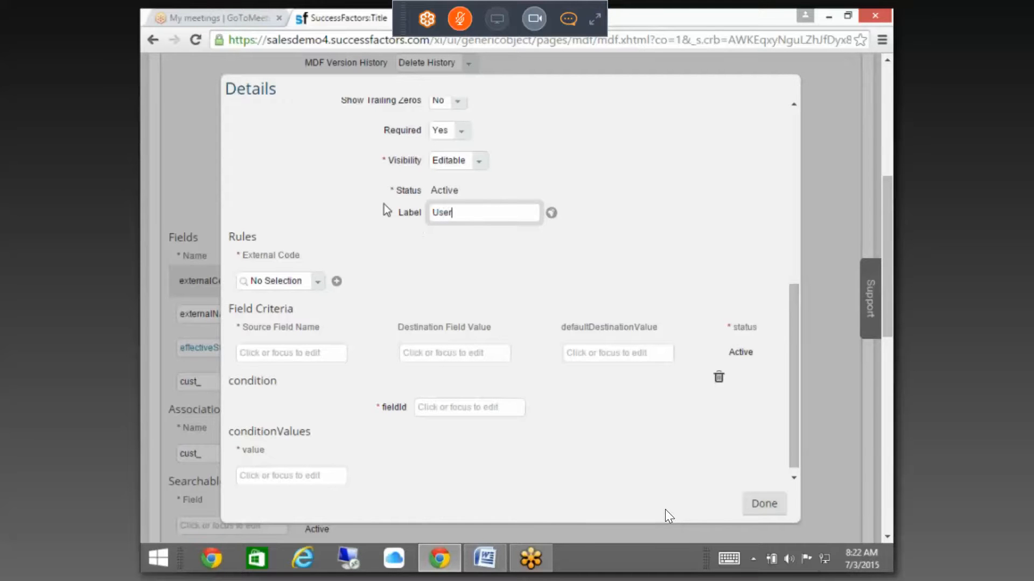
click(760, 506)
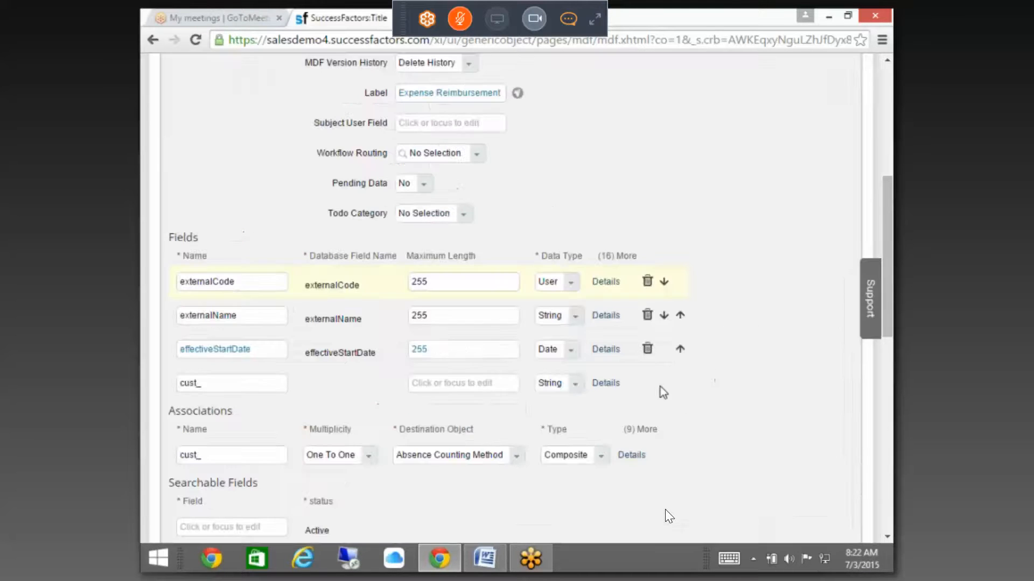
Step: Relabel the externalName field as Employee Name
click(606, 316)
drag(796, 276, 759, 418)
click(505, 272)
text(Em)
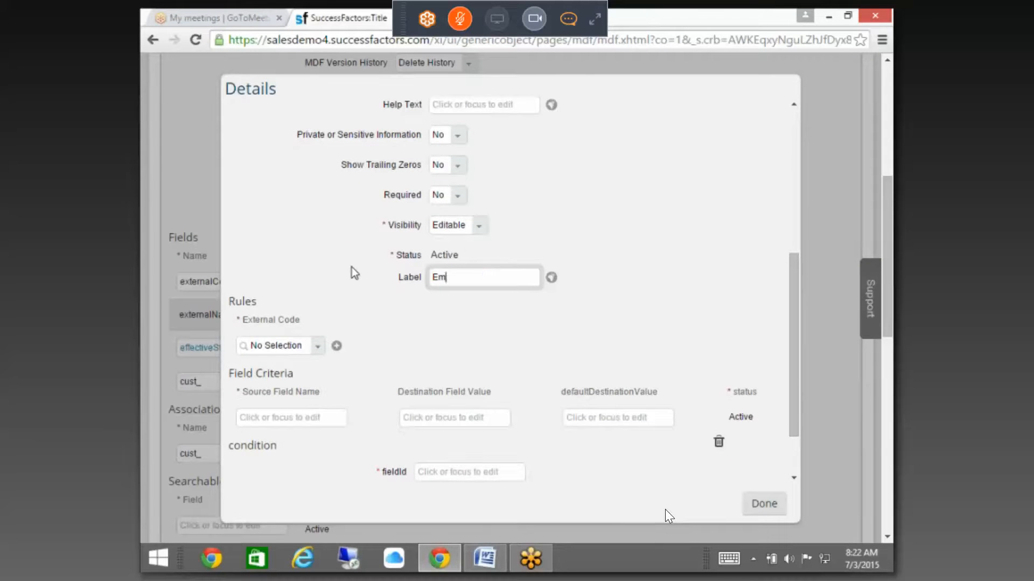
text(ployee Name)
click(764, 503)
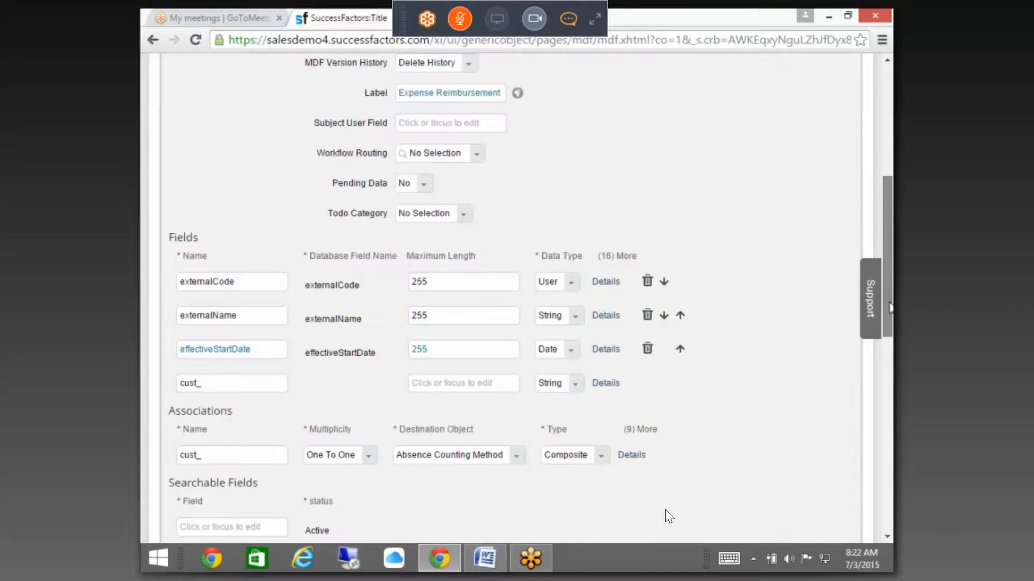
Step: Add a new field cust_position with the Generic Object data type
drag(889, 302, 888, 327)
click(275, 298)
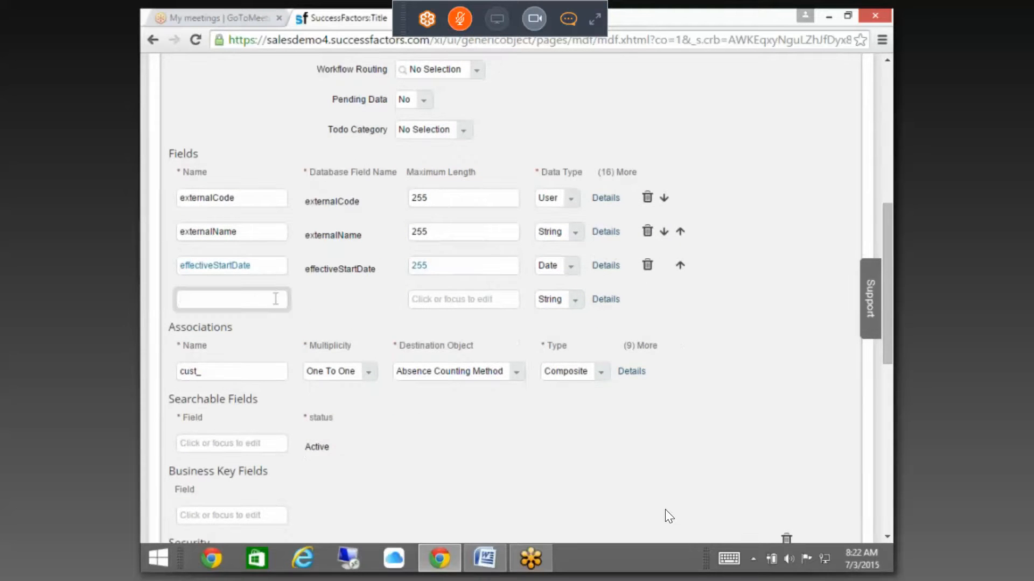
text(position)
click(575, 299)
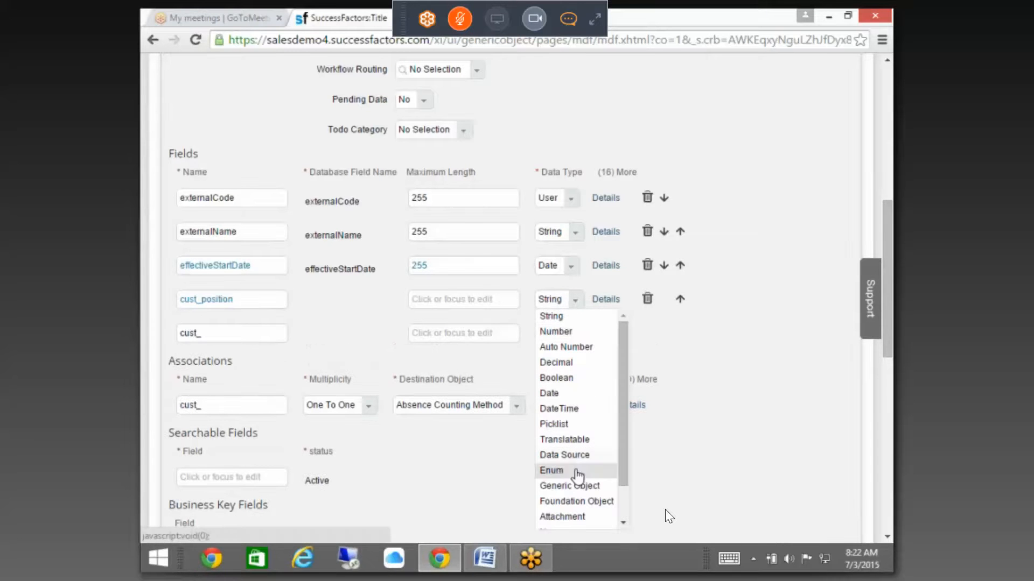
click(586, 487)
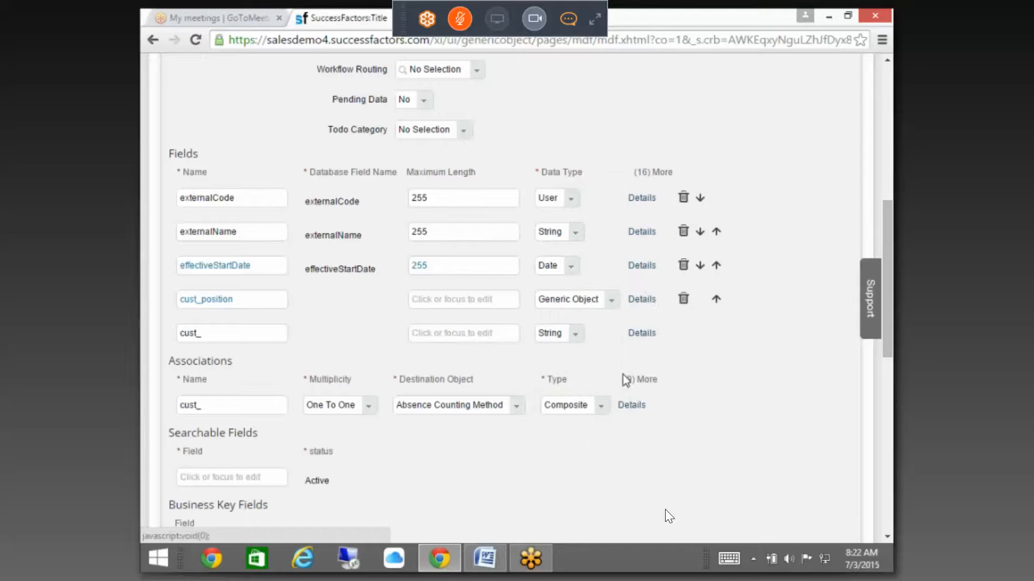
Step: In cust_position's details, search Object Definitions for 'position' to find its valid values source
click(642, 299)
click(495, 226)
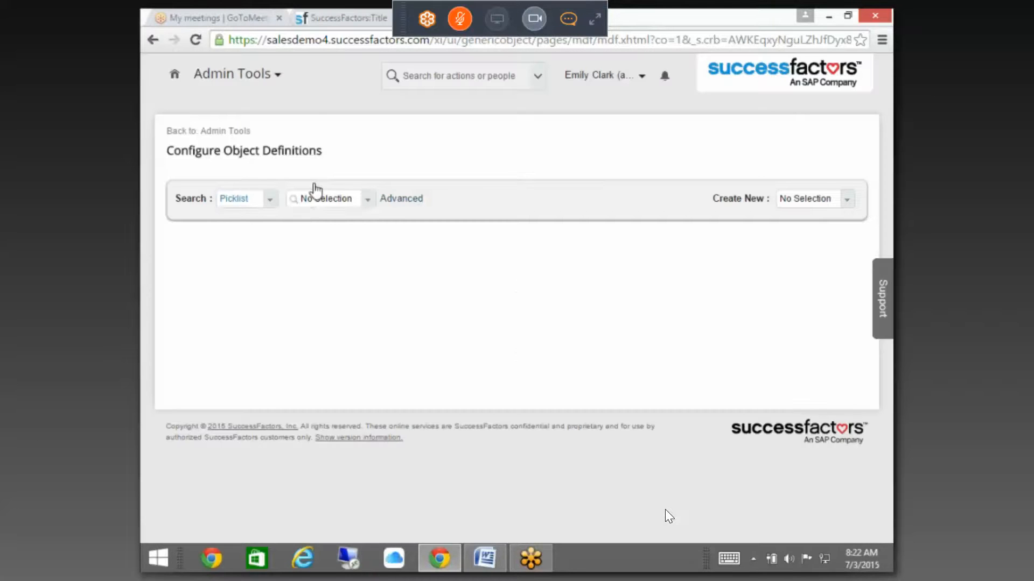
click(265, 201)
click(254, 230)
click(346, 199)
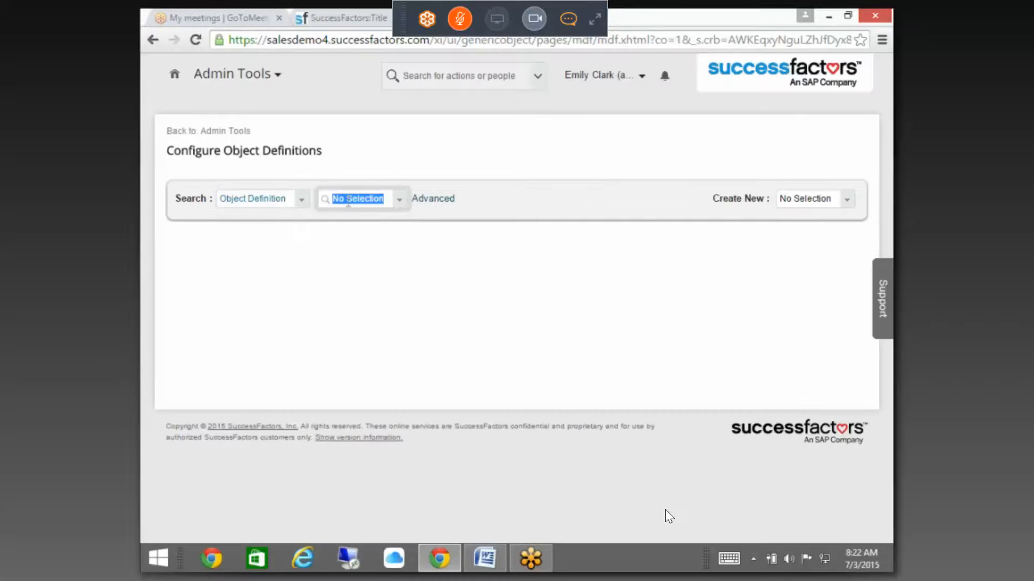
text(position)
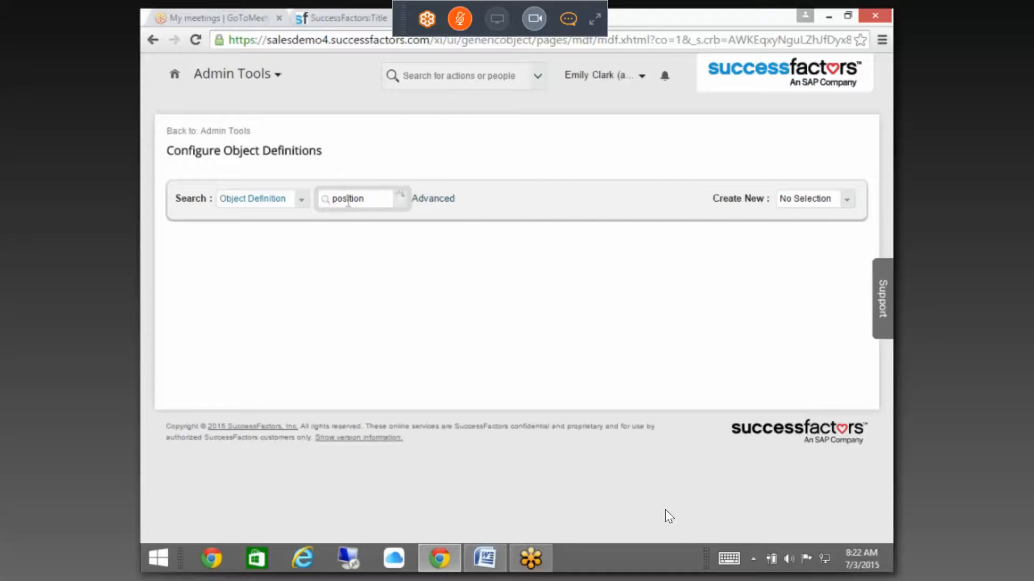
Step: Set cust_position's Valid Values Source to Position and attempt to save the definition
click(344, 240)
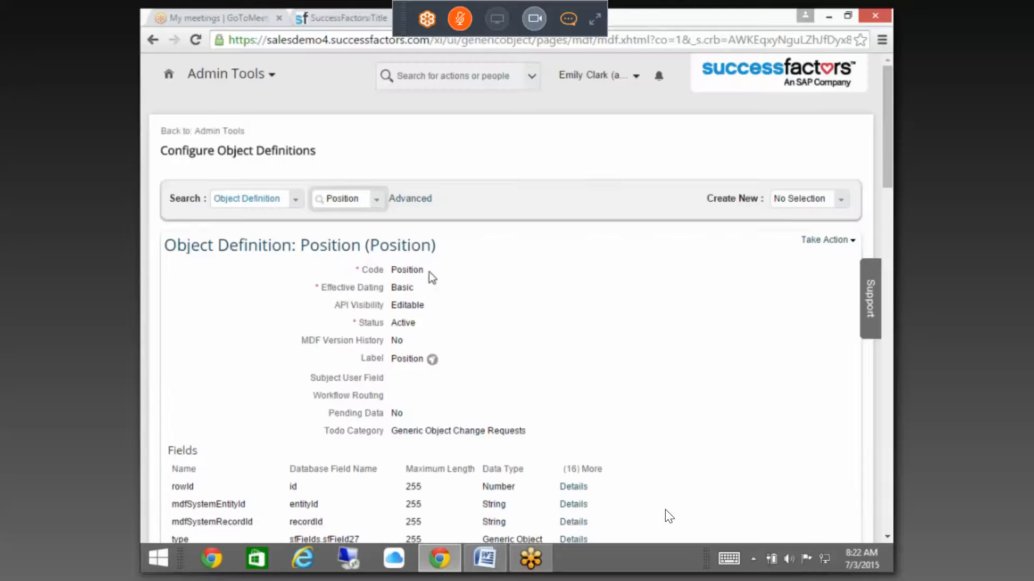
drag(426, 271, 398, 271)
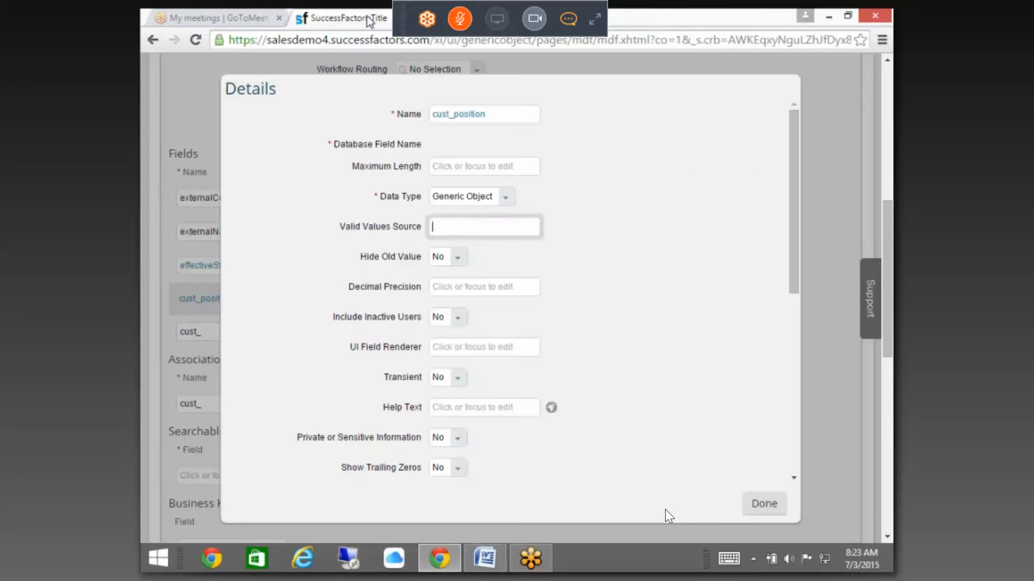
text(Position)
drag(795, 311, 806, 500)
click(764, 504)
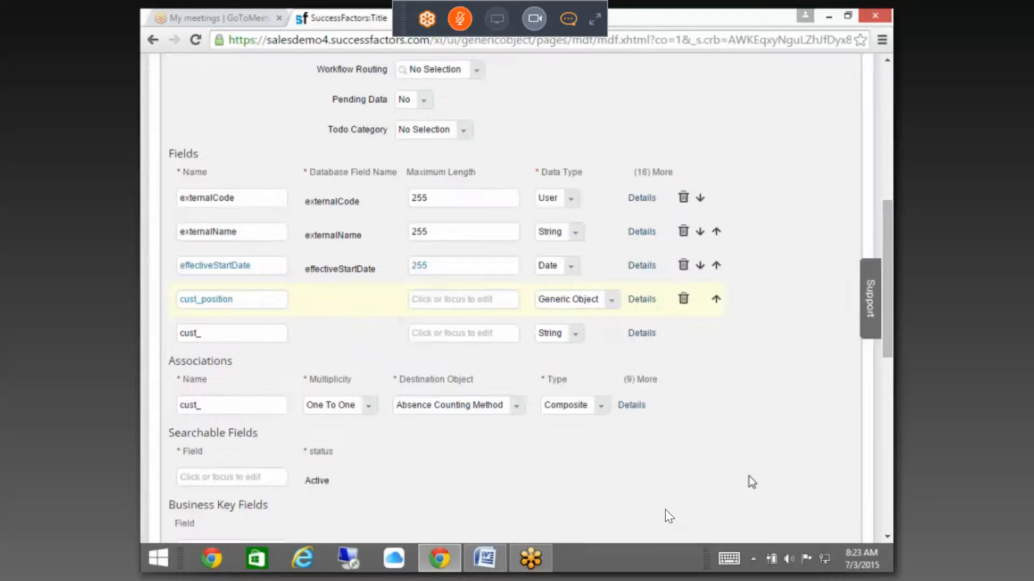
drag(887, 261, 889, 439)
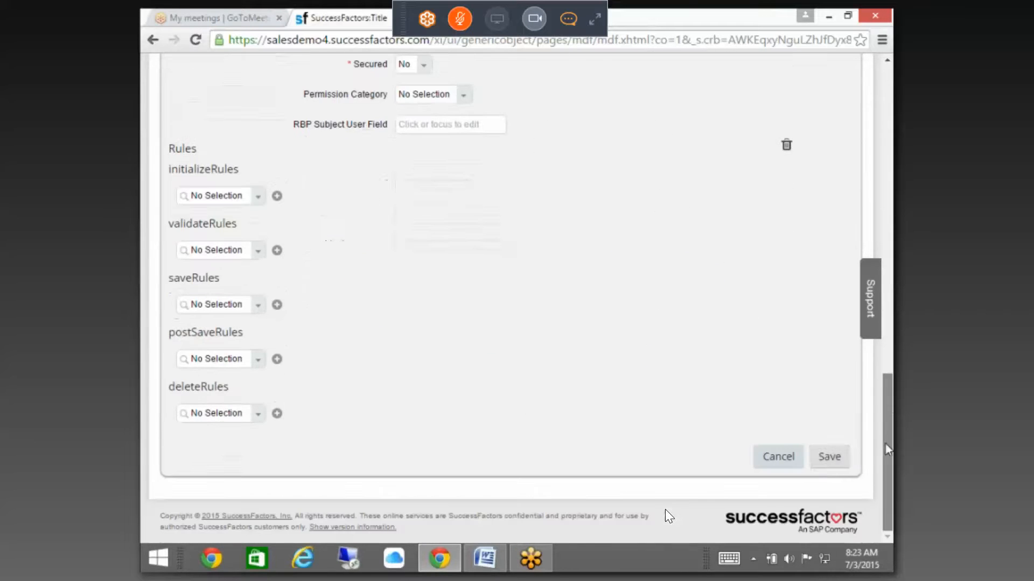
click(827, 460)
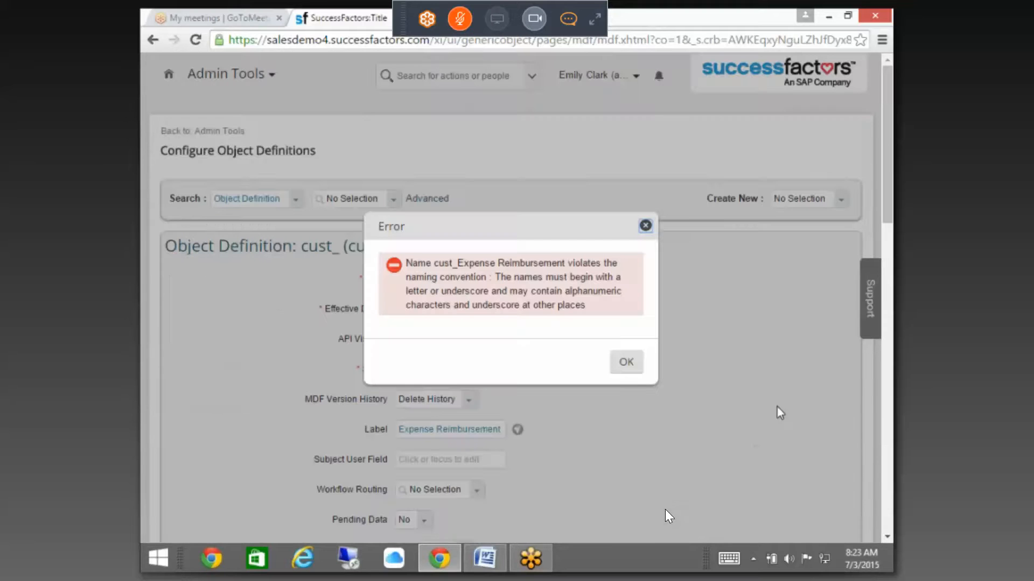
Step: Dismiss the naming-convention error about the code cust_Expense Reimbursement
click(636, 366)
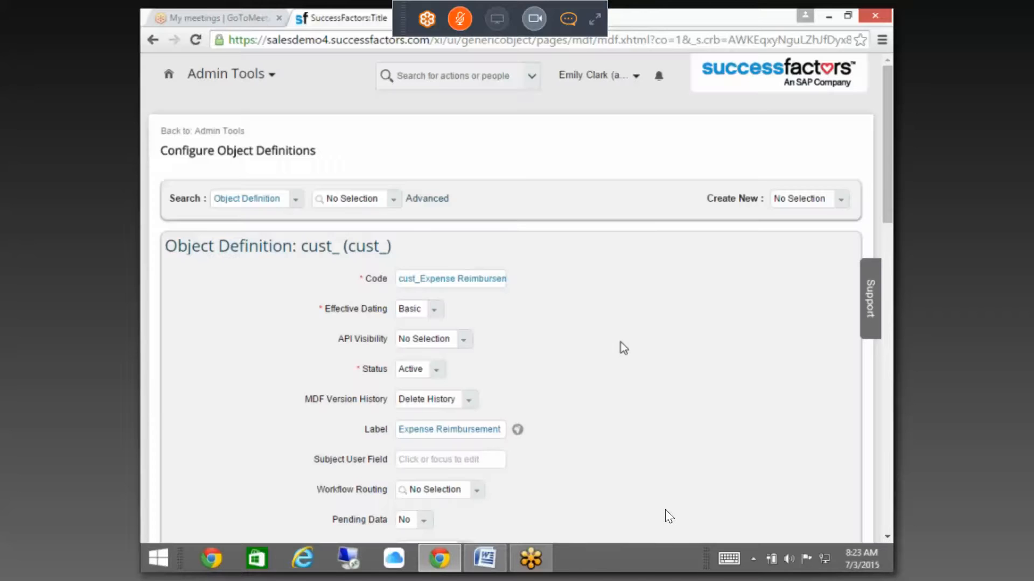
scroll(442, 333, down, 5)
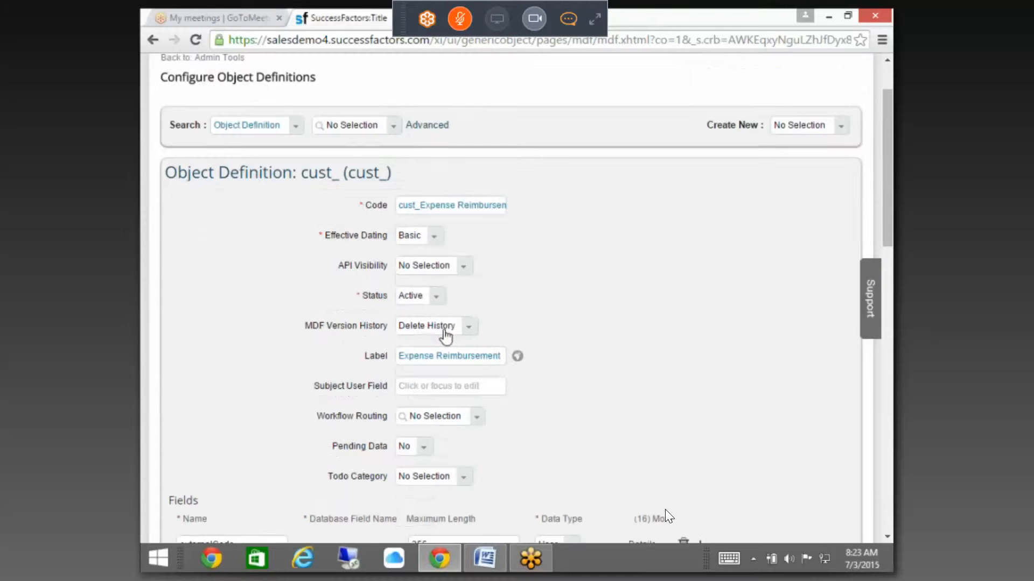
scroll(405, 296, down, 2)
scroll(404, 295, up, 4)
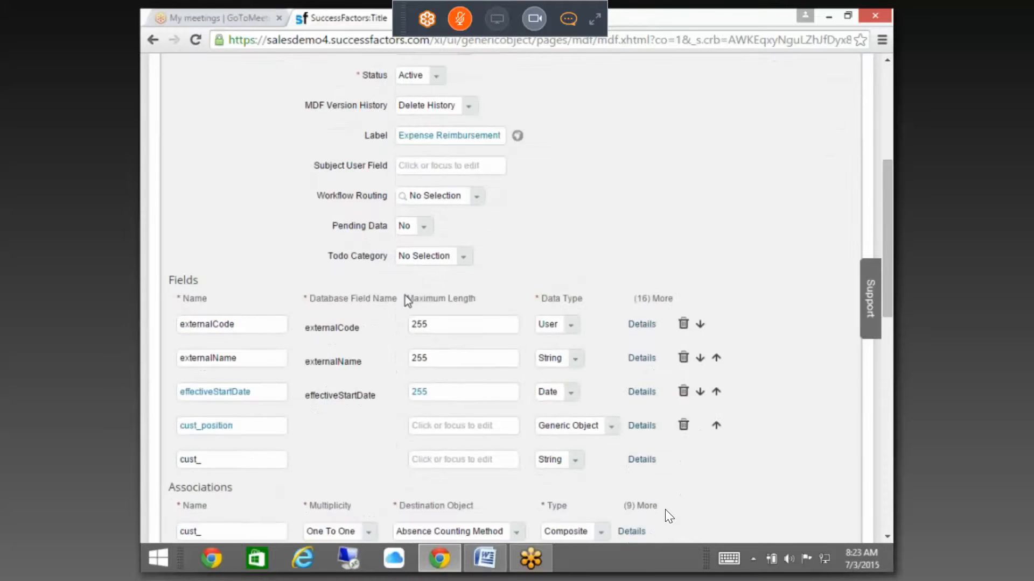
click(437, 210)
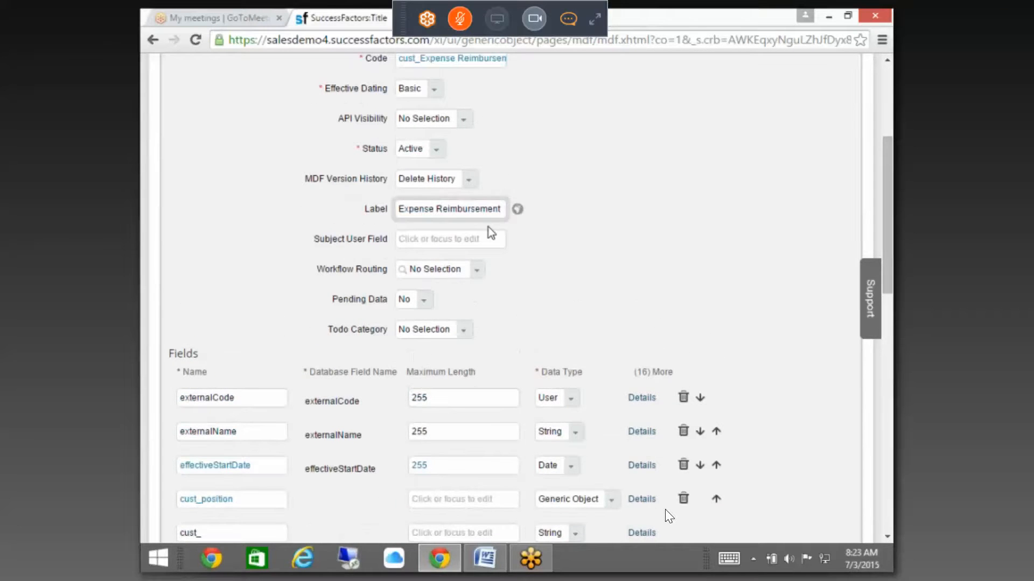
scroll(493, 225, up, 3)
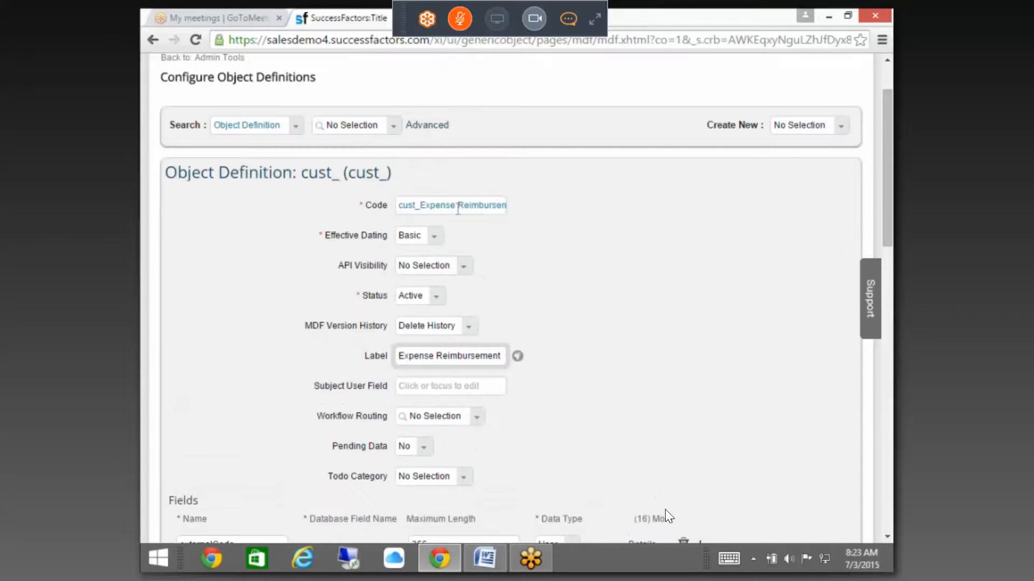
Step: Change the code to Expense_Reimbursement and save again
click(463, 205)
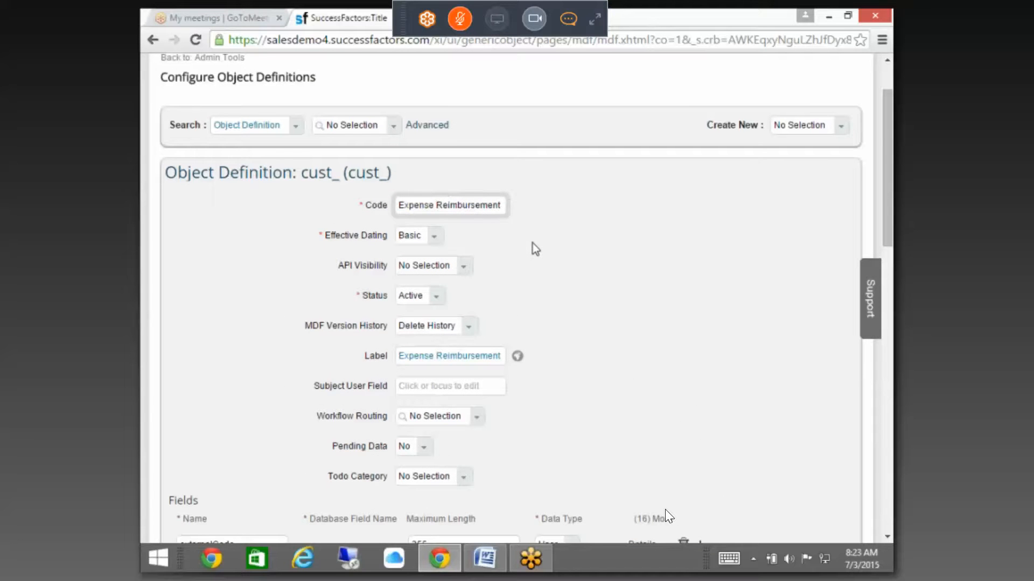
key(BackSpace)
text(_)
scroll(786, 330, down, 15)
click(827, 457)
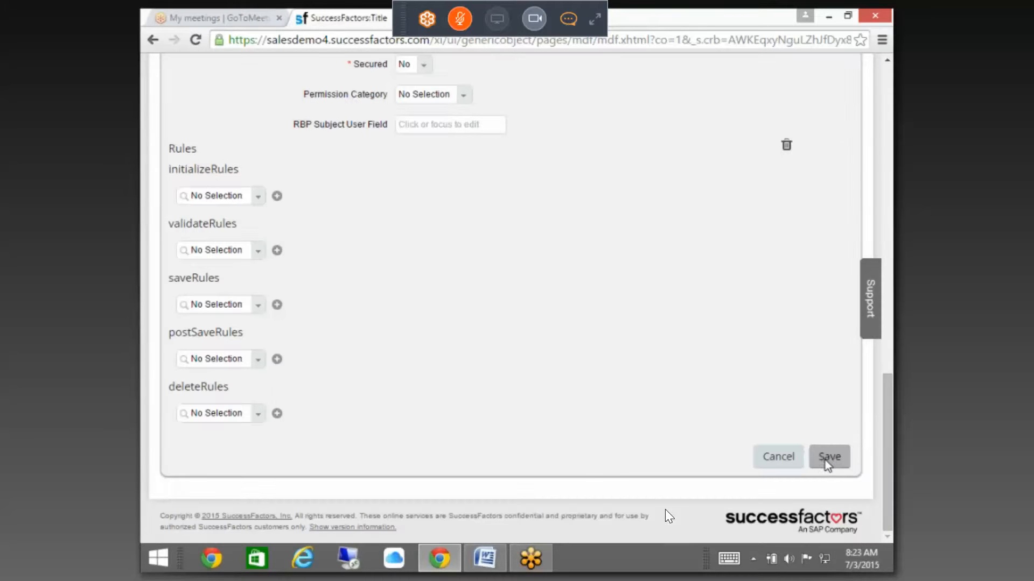
scroll(732, 393, up, 5)
scroll(727, 410, up, 5)
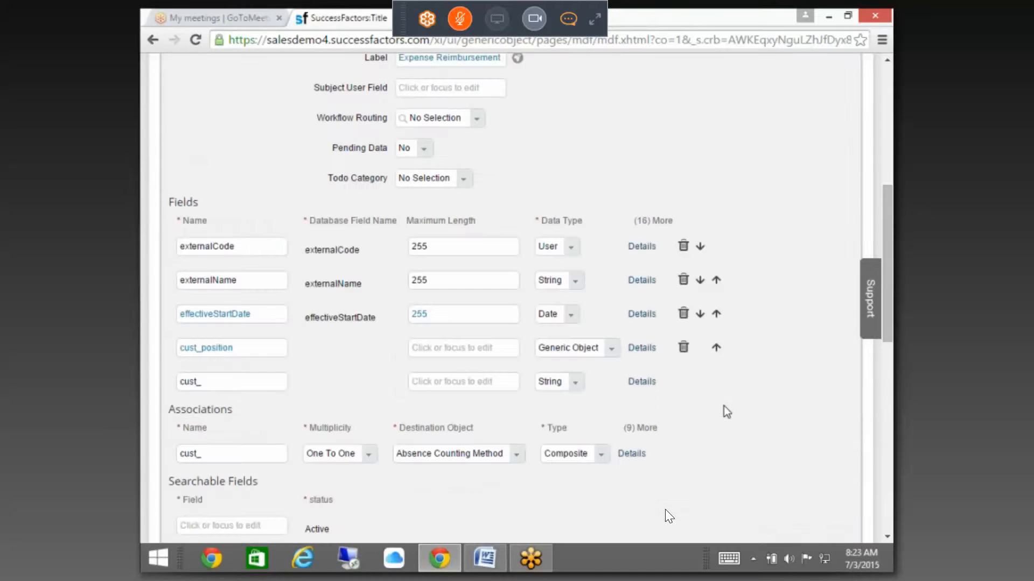
scroll(720, 365, up, 5)
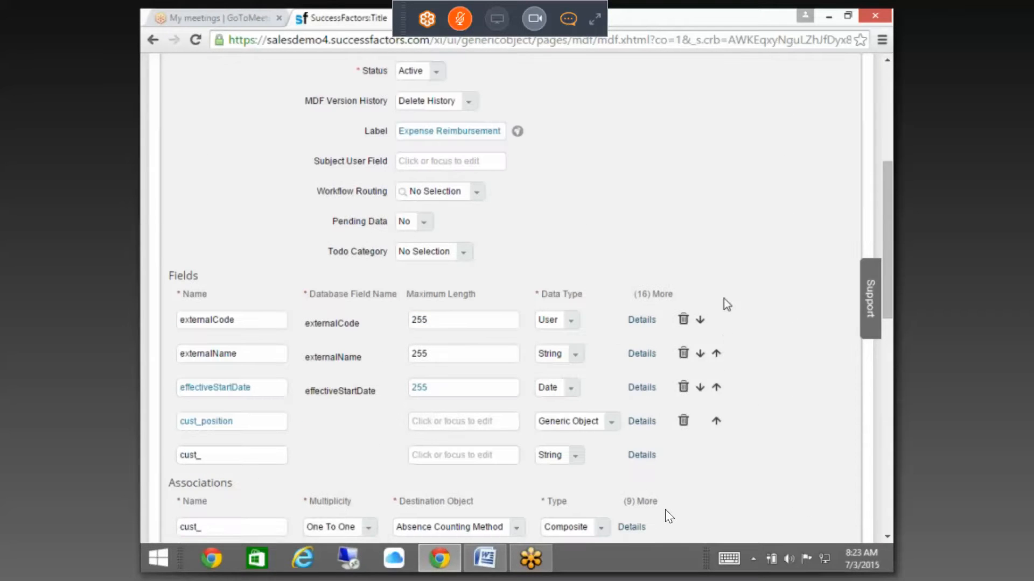
scroll(285, 417, down, 7)
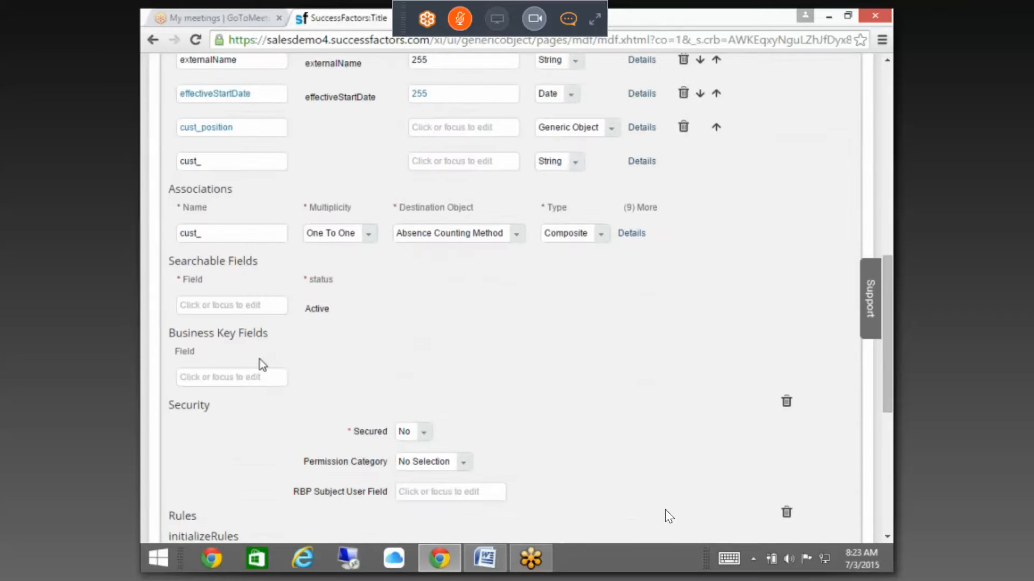
Step: Add a One To Many association Expense_Details to Expense Details and save the definition
click(252, 236)
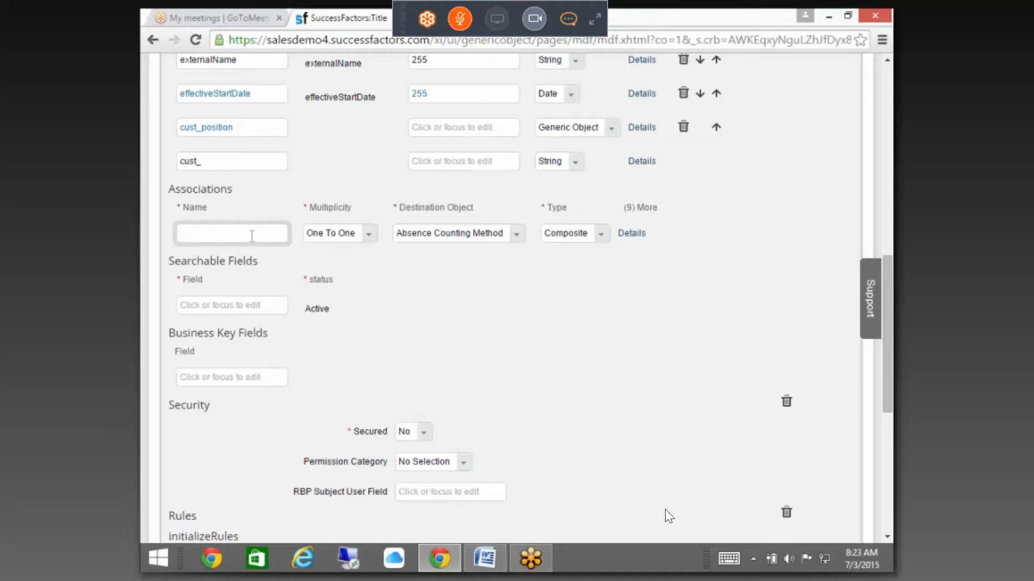
text(Expense_Details)
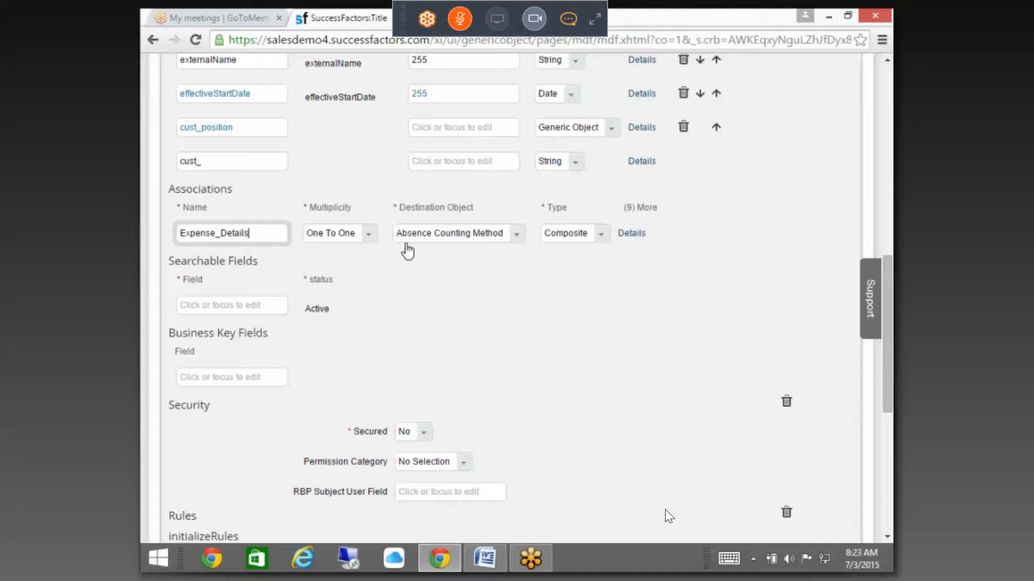
click(358, 235)
click(355, 268)
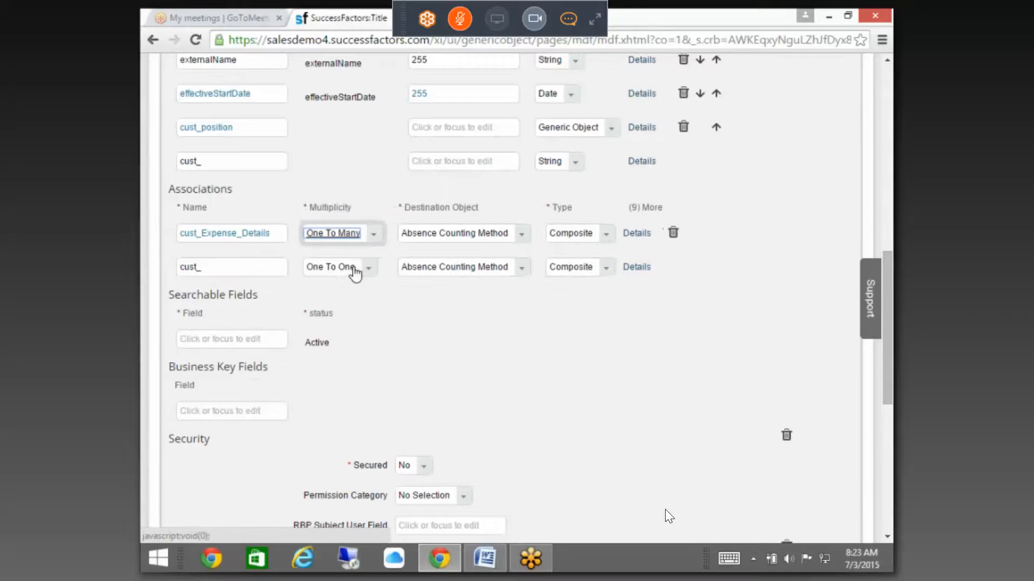
click(445, 236)
text(ex)
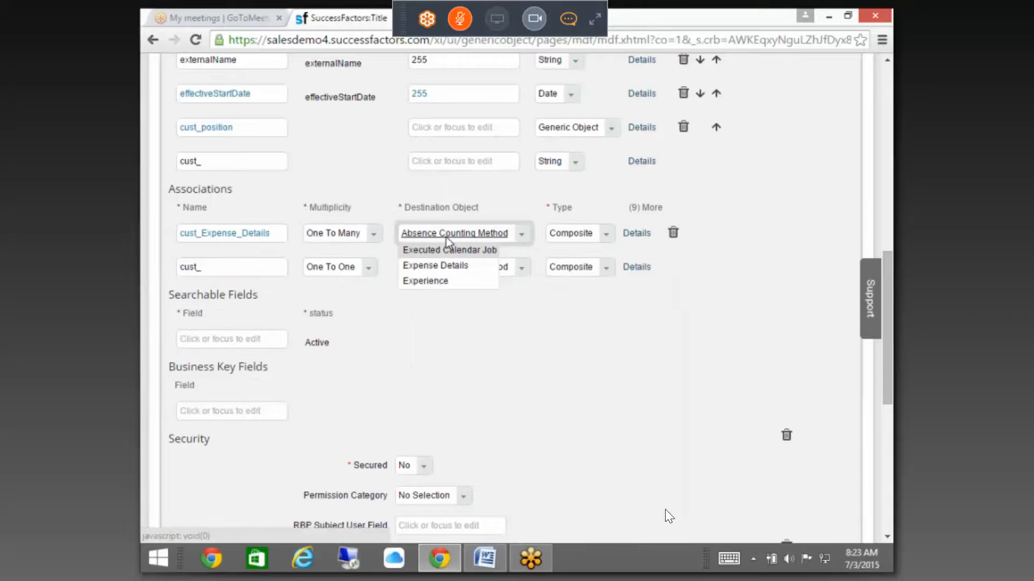
click(448, 269)
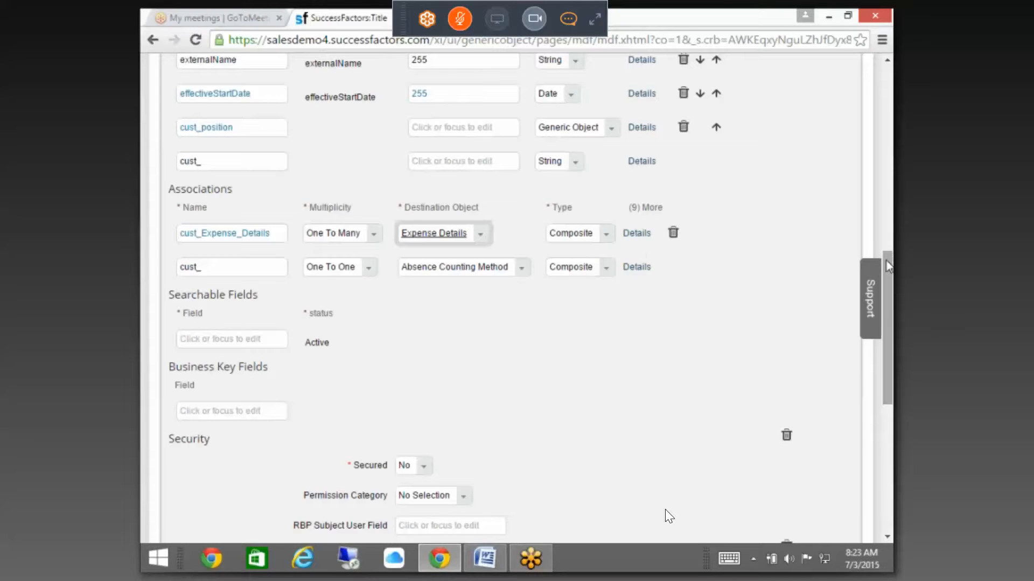
scroll(889, 281, down, 8)
click(829, 457)
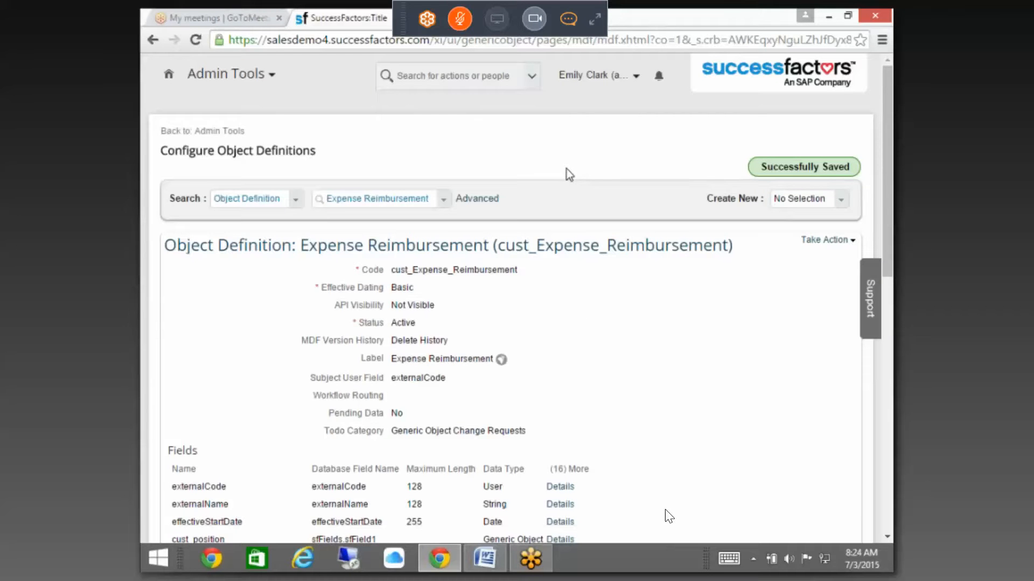
Step: Return to Admin Tools, open Manage Data, and create a new Expense Reimbursement record
scroll(567, 169, down, 10)
scroll(581, 183, up, 2)
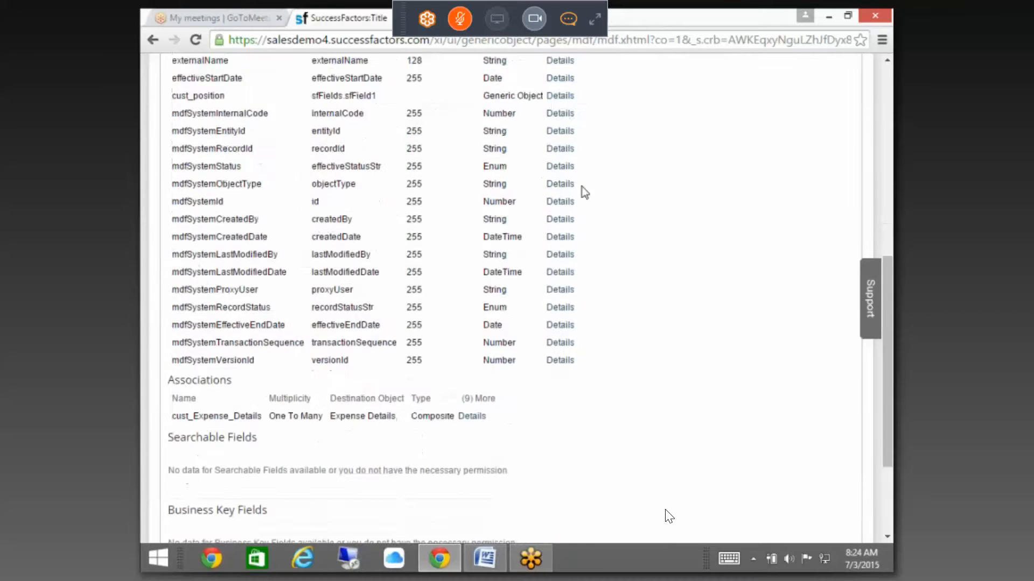
scroll(584, 192, up, 8)
click(222, 132)
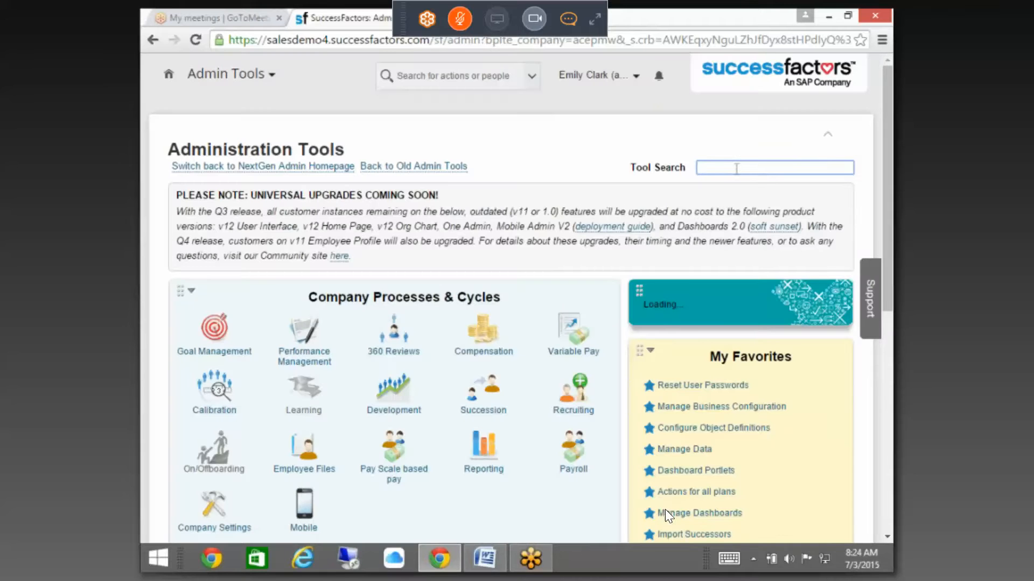
text(manage d)
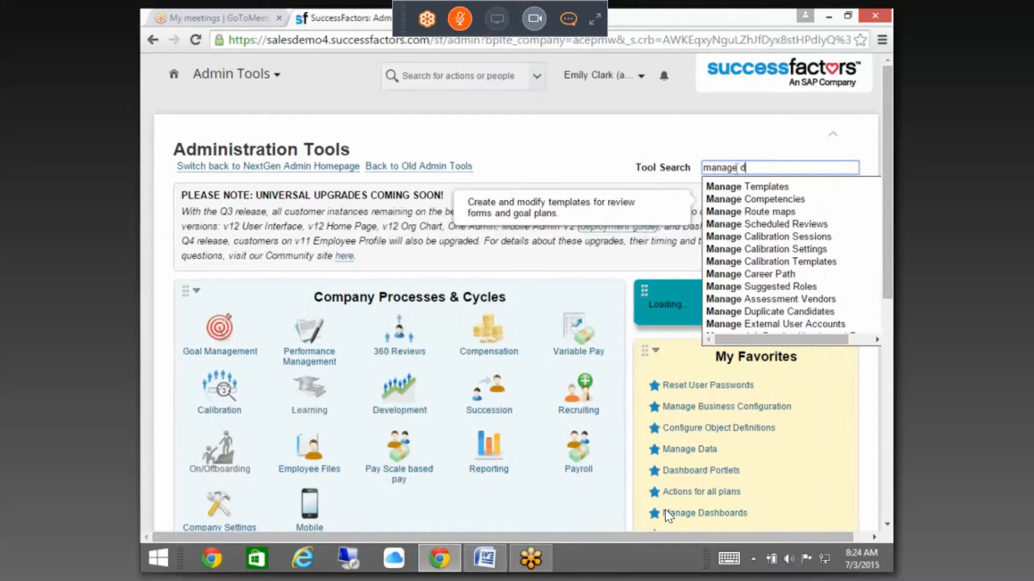
text(ata)
click(733, 188)
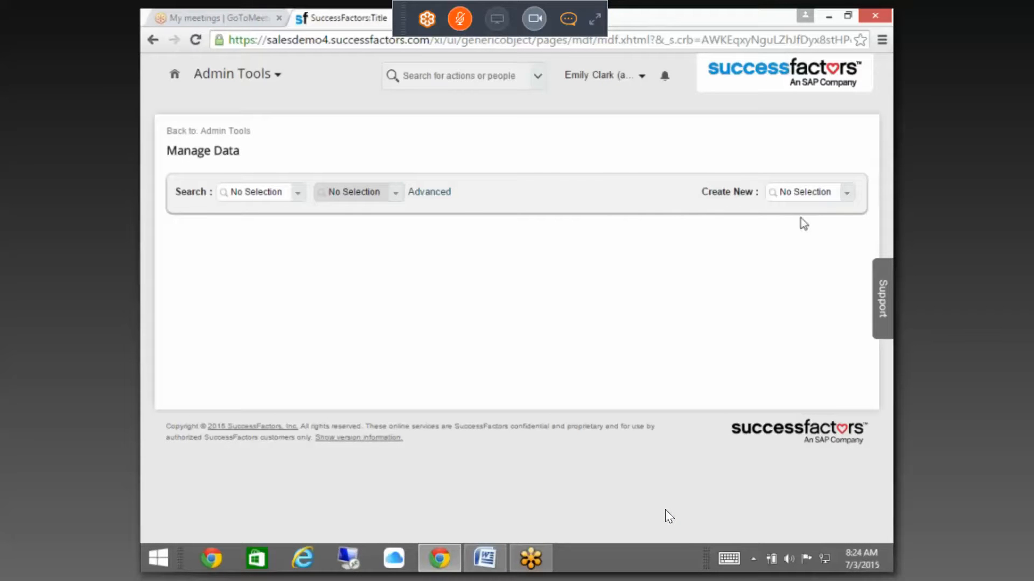
click(801, 194)
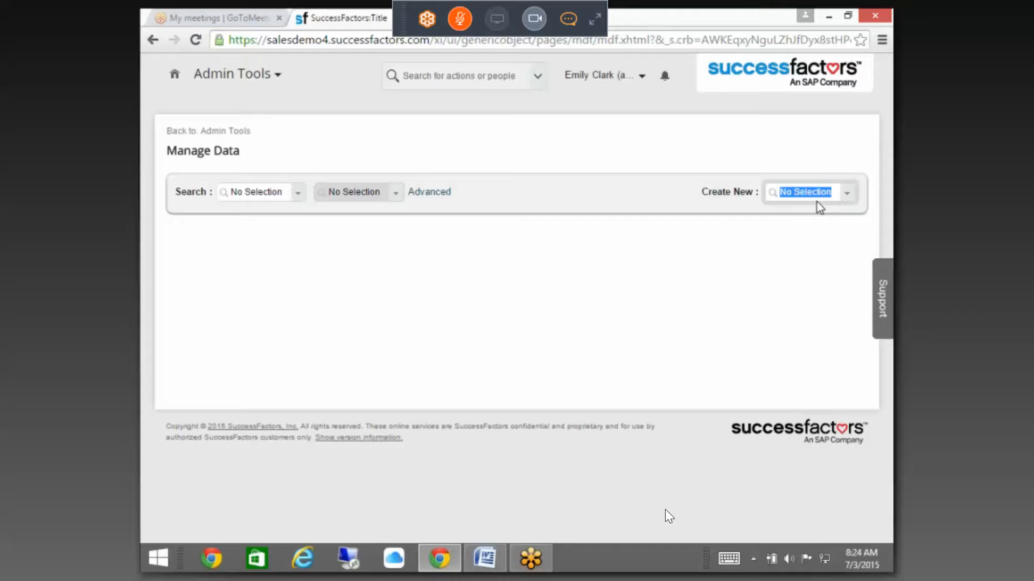
text(expend)
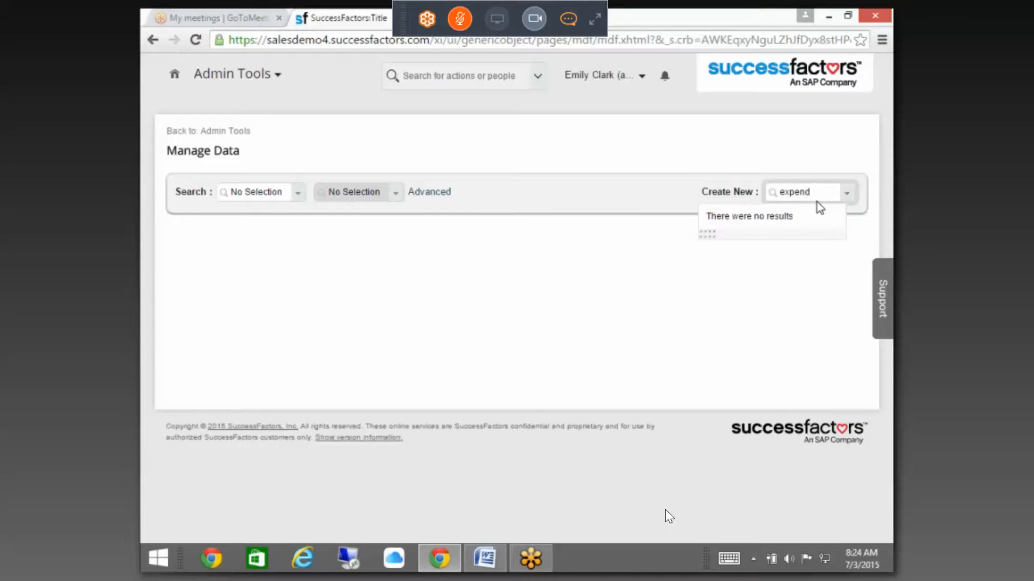
click(786, 210)
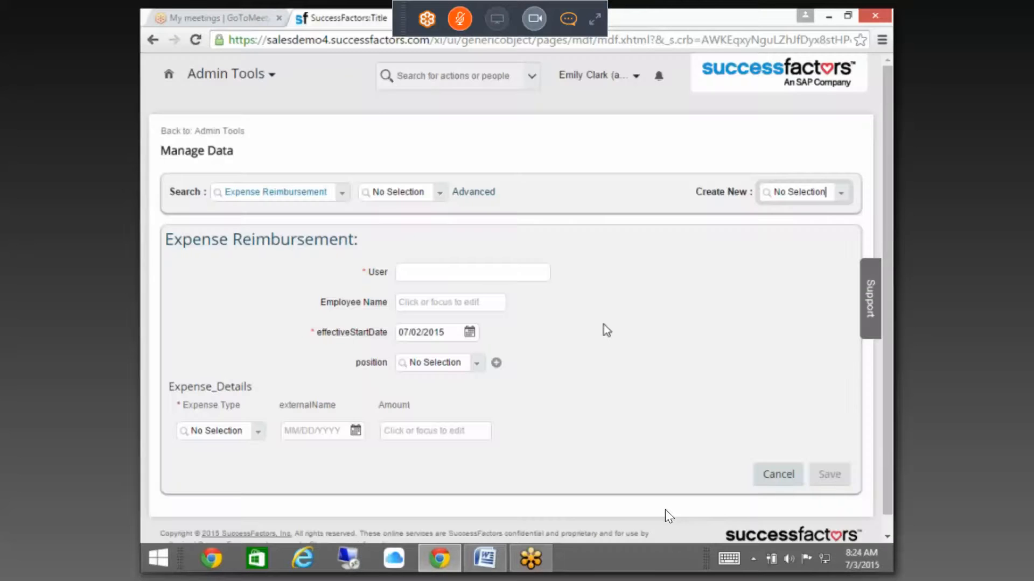
Step: Set the three expense rows' types to Accomodation, Miscellaneous and Accomodation (2)
scroll(538, 344, down, 1)
click(226, 413)
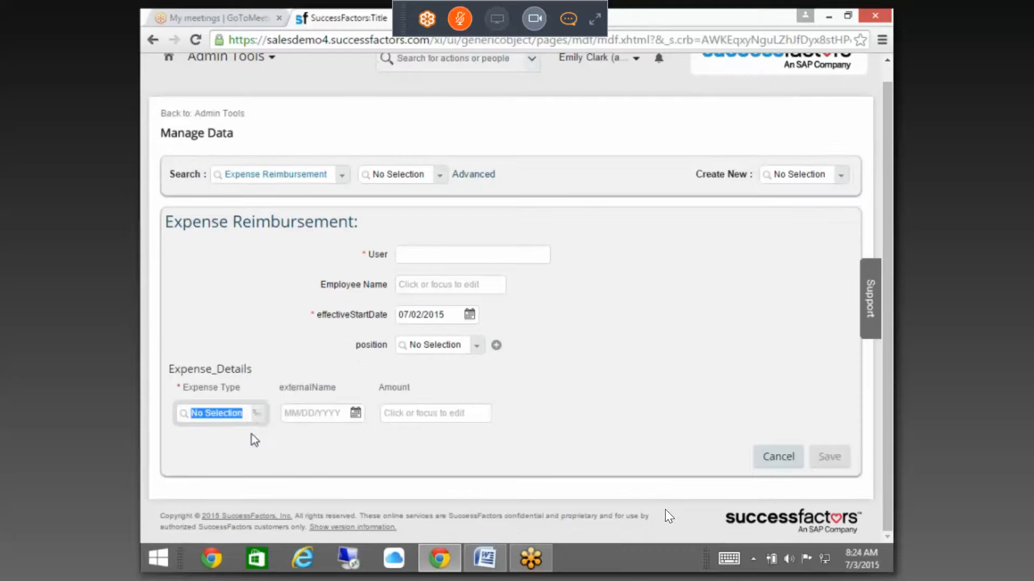
click(240, 432)
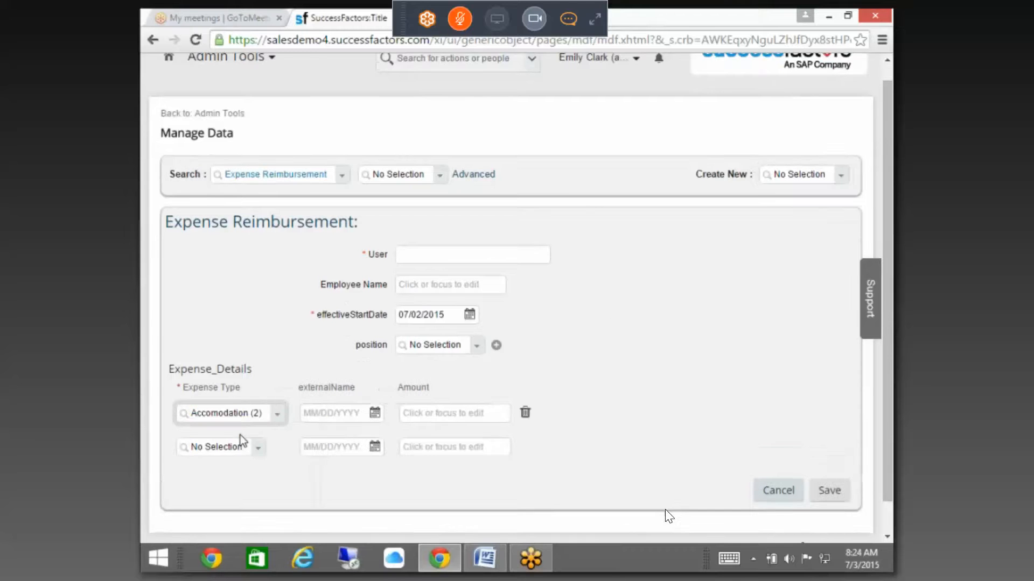
click(254, 450)
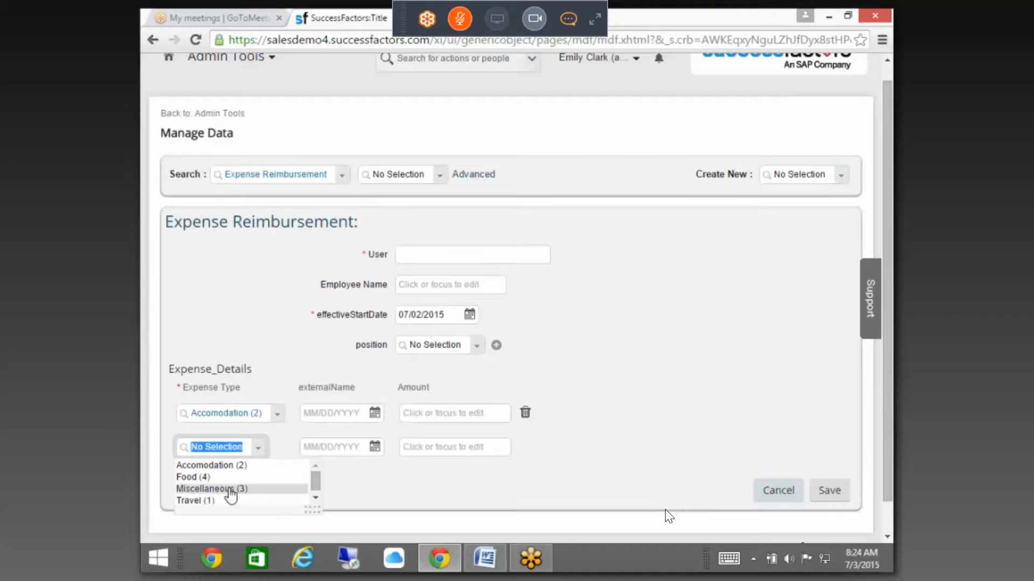
click(230, 489)
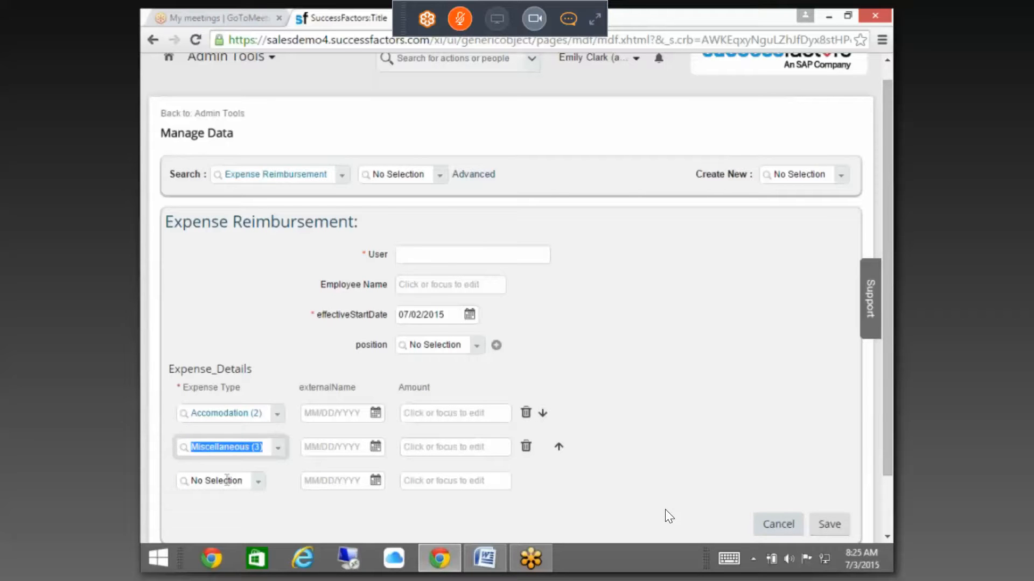
click(258, 482)
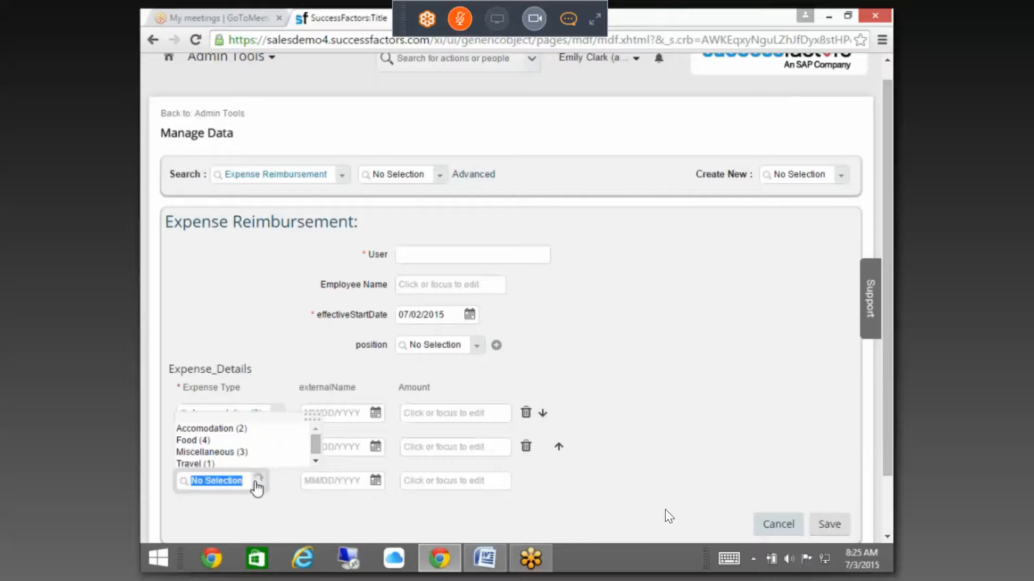
click(211, 428)
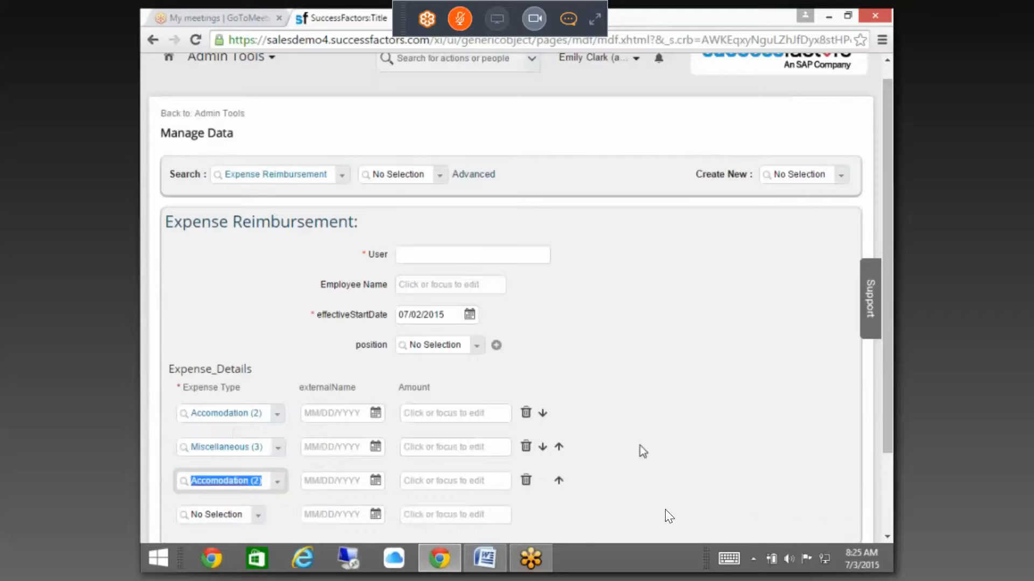
scroll(640, 444, down, 3)
click(335, 452)
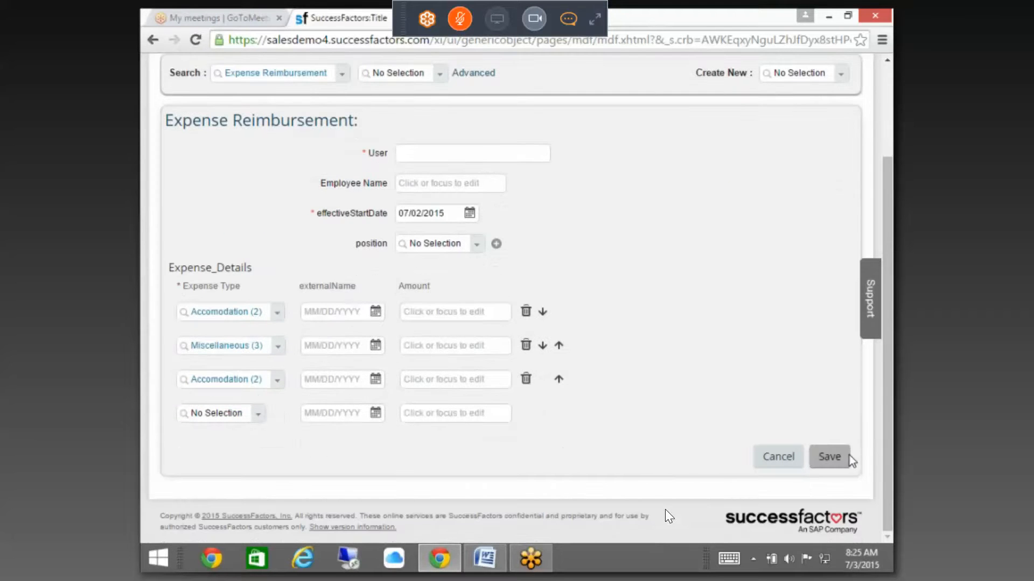
Step: Enter 'Test' as User and 'tes' as Employee Name, then search User for 'ca'
click(436, 155)
text(Test)
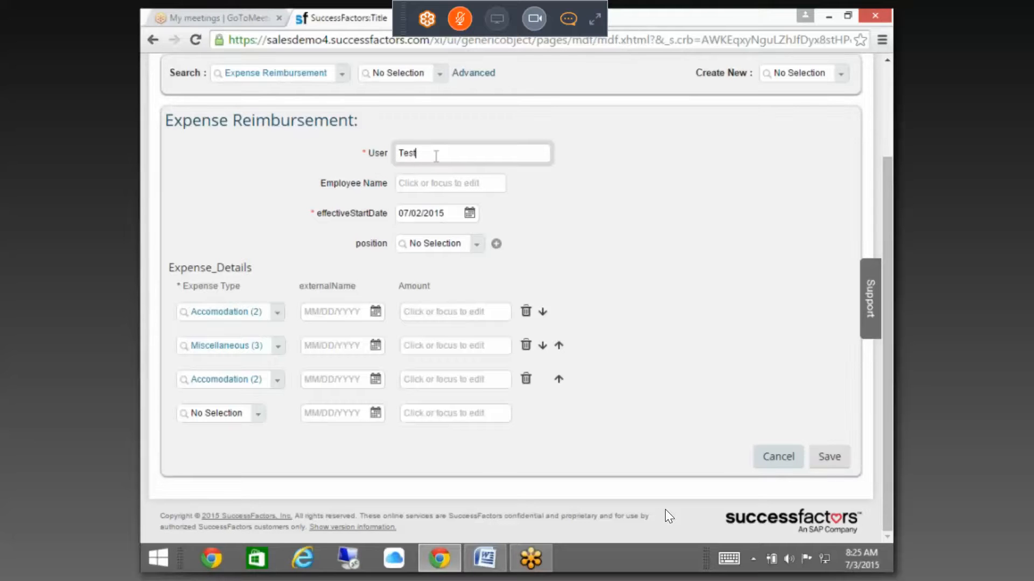
click(452, 184)
text(tes)
click(446, 153)
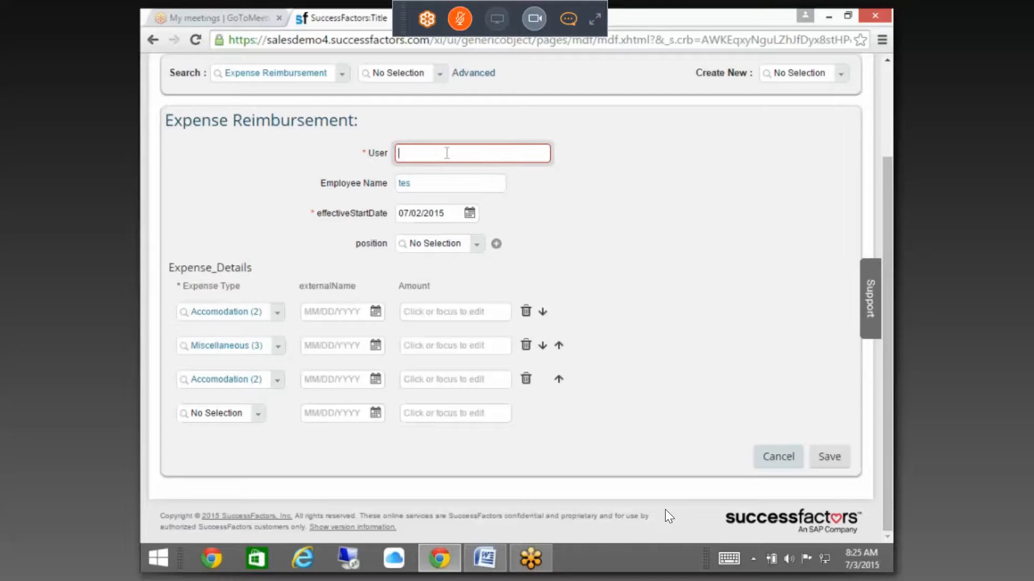
text(car)
key(BackSpace)
key(BackSpace)
key(BackSpace)
text(ca)
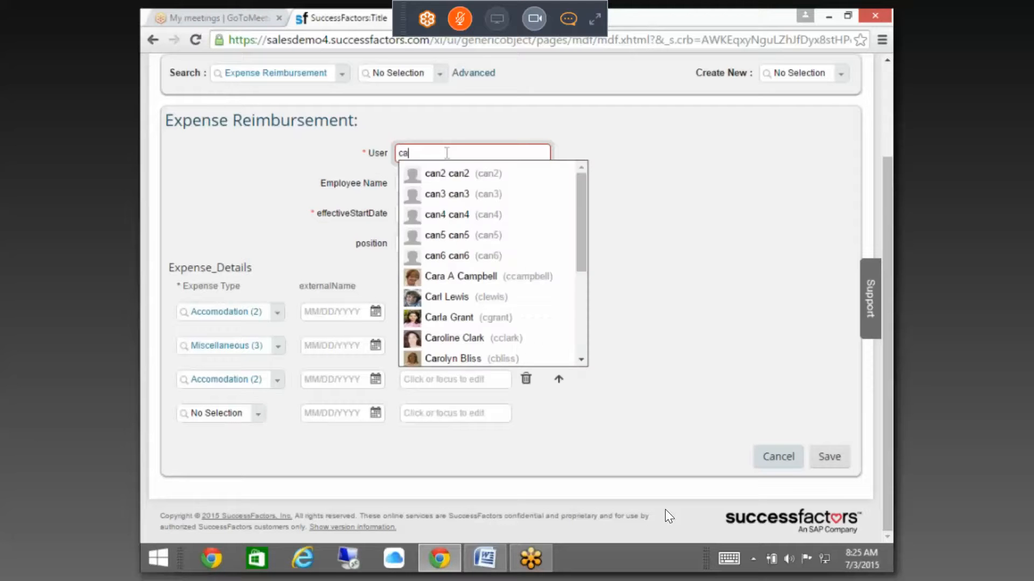
Step: Pick user can3, dismiss the duplicate external code error, clear Employee Name, and open the meeting chat
click(457, 194)
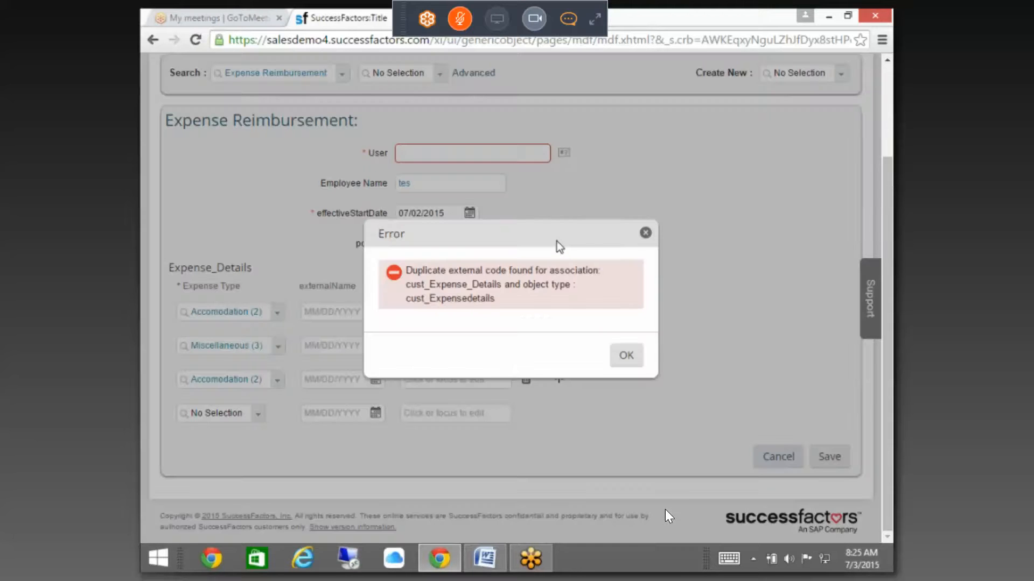
click(626, 359)
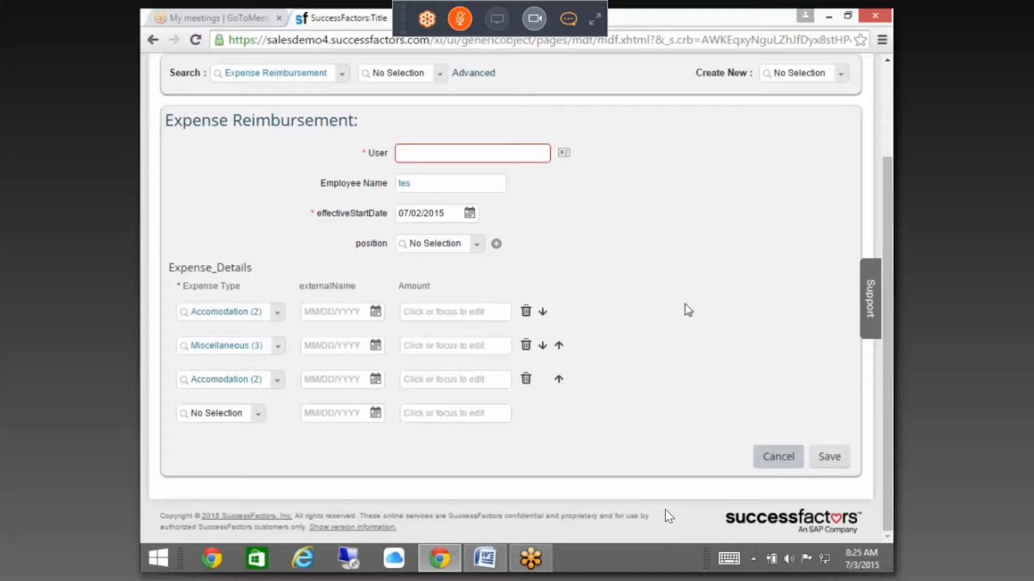
drag(453, 182, 309, 187)
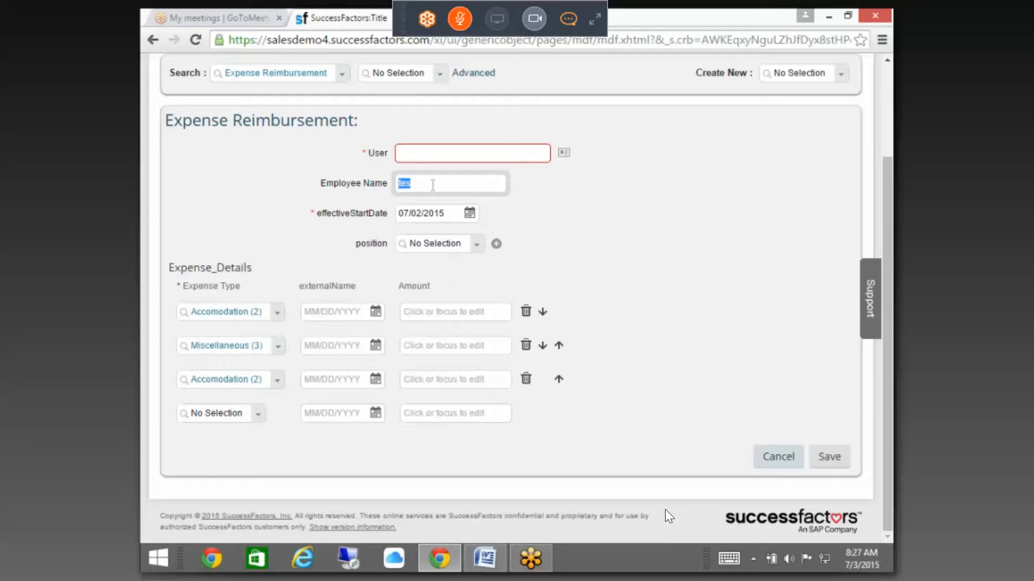
click(432, 184)
click(445, 158)
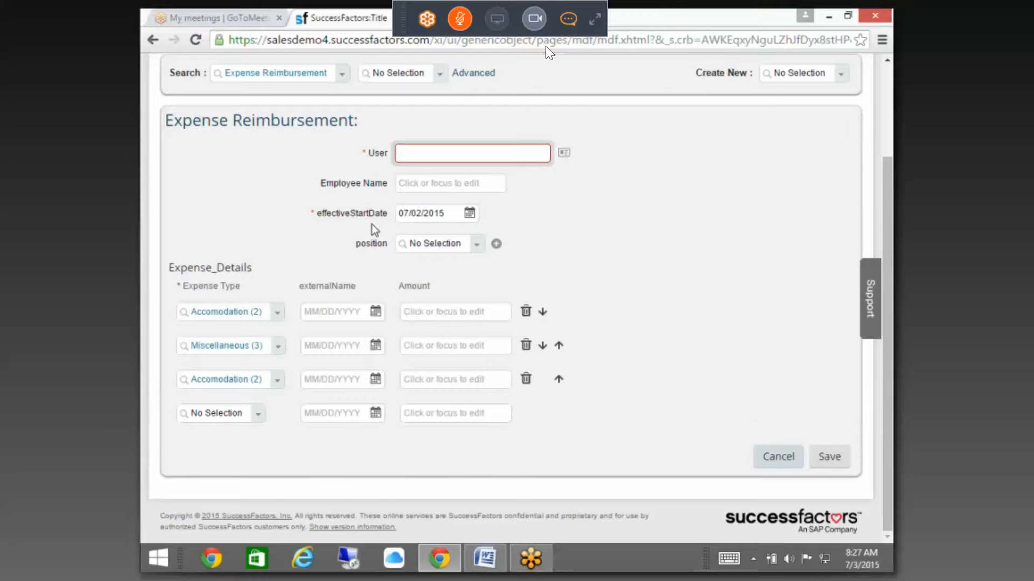
click(569, 21)
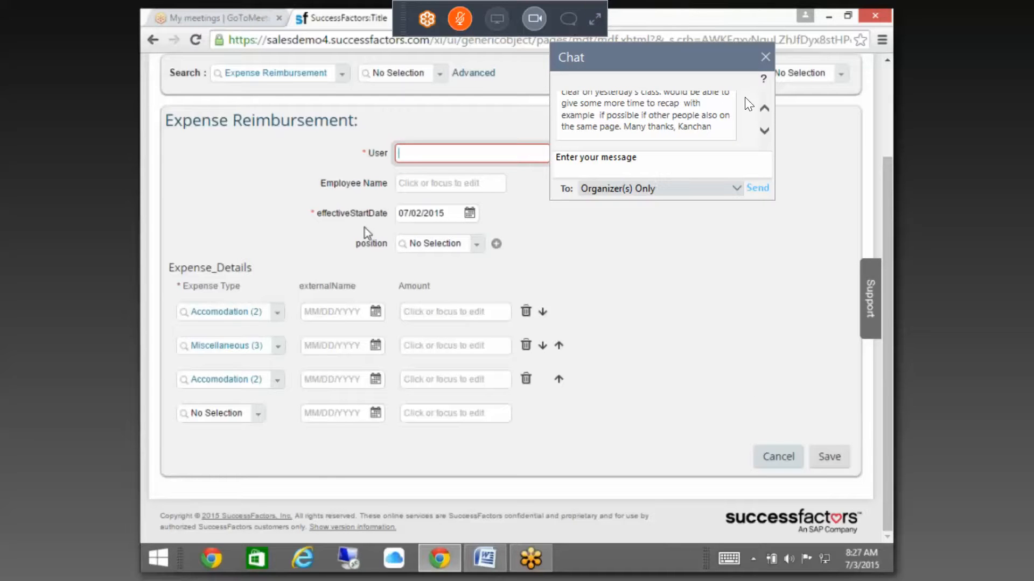
Step: Scroll to the start of the attendee's chat message, read it, and close the GoToMeeting chat
click(763, 107)
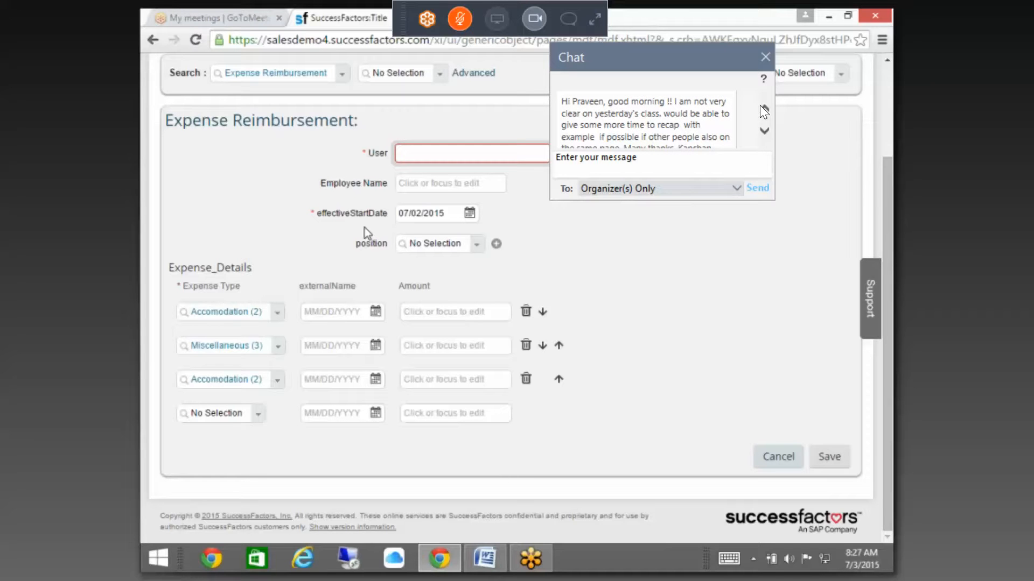
click(765, 56)
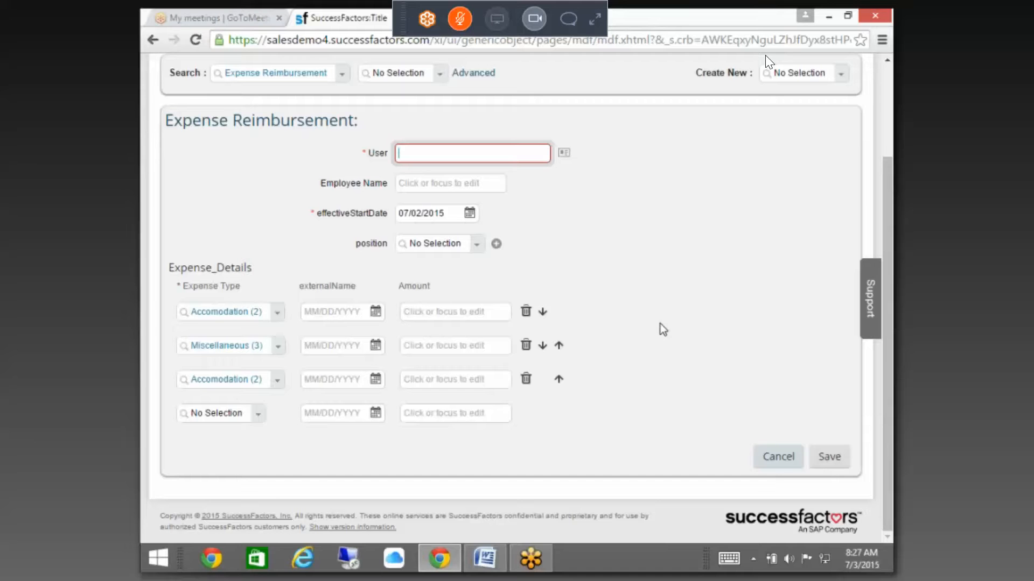
scroll(705, 322, up, 2)
Step: Leave the unsaved Expense Reimbursement form by going to Configure Object Definitions
scroll(706, 322, up, 1)
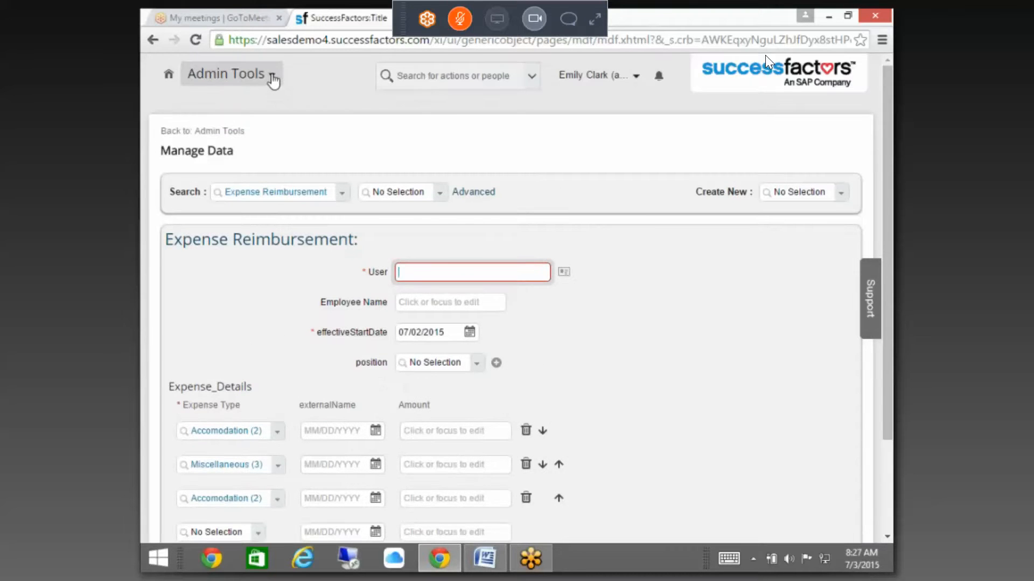
click(274, 75)
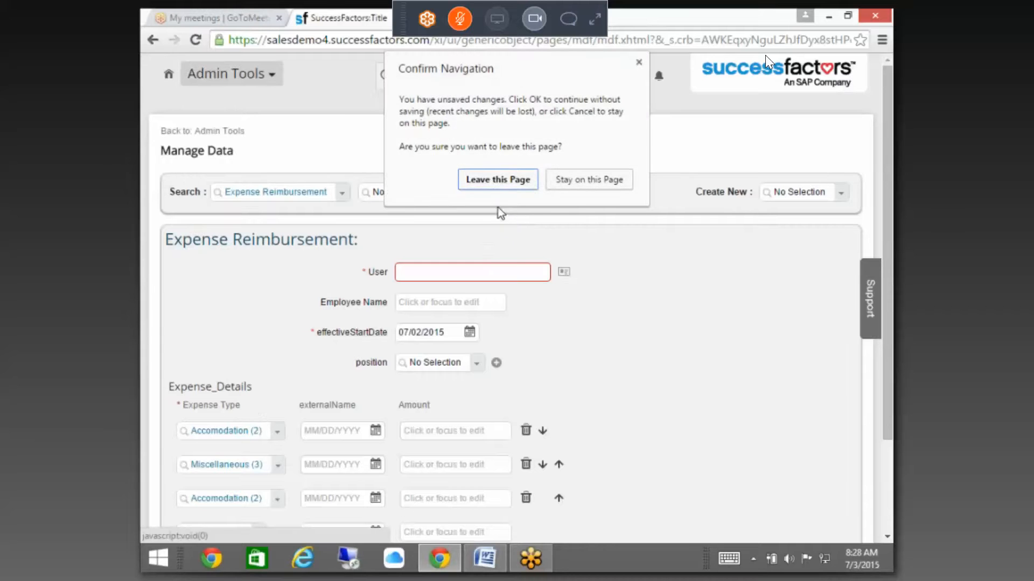
click(505, 185)
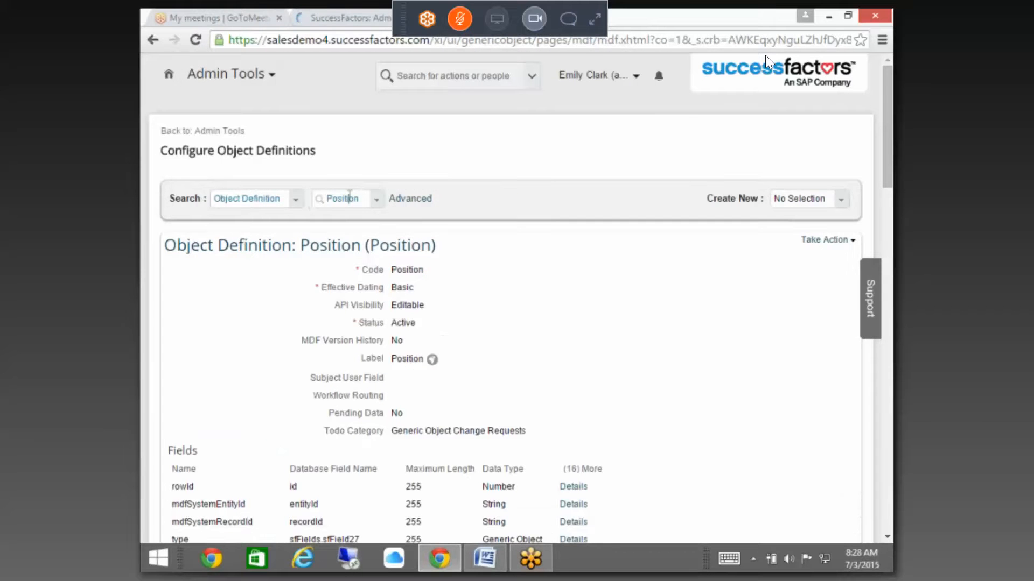
Step: Search object definitions for 'expen', then 'cust', and return to the Admin Tools home page
click(349, 198)
text(ex)
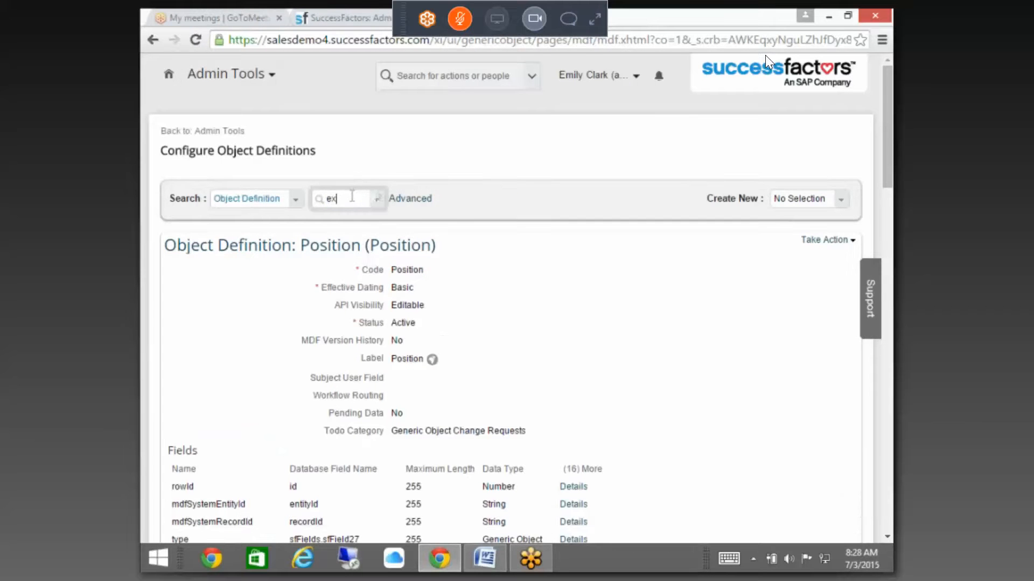
text(pens)
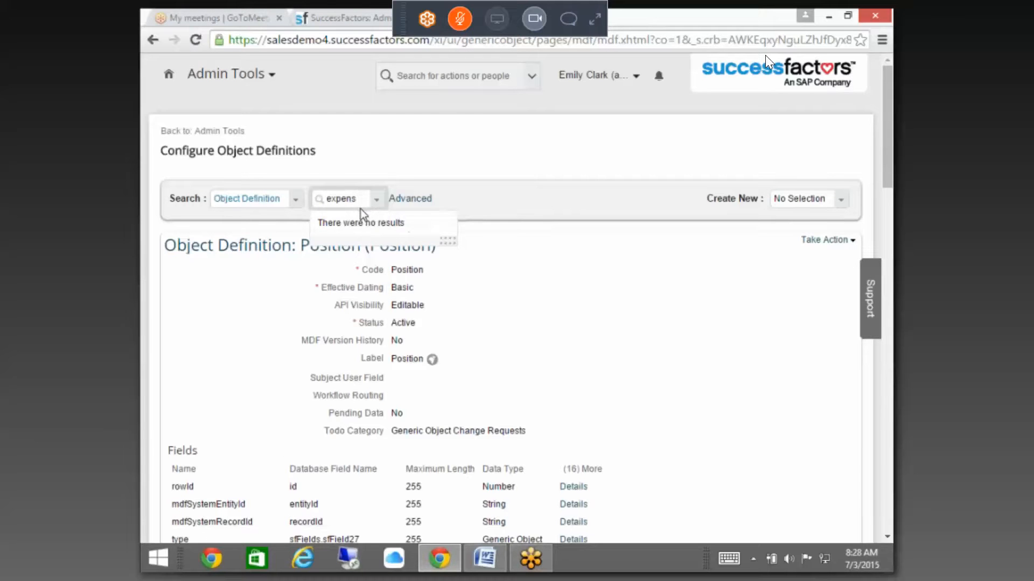
key(BackSpace)
key(BackSpace)
key(BackSpace)
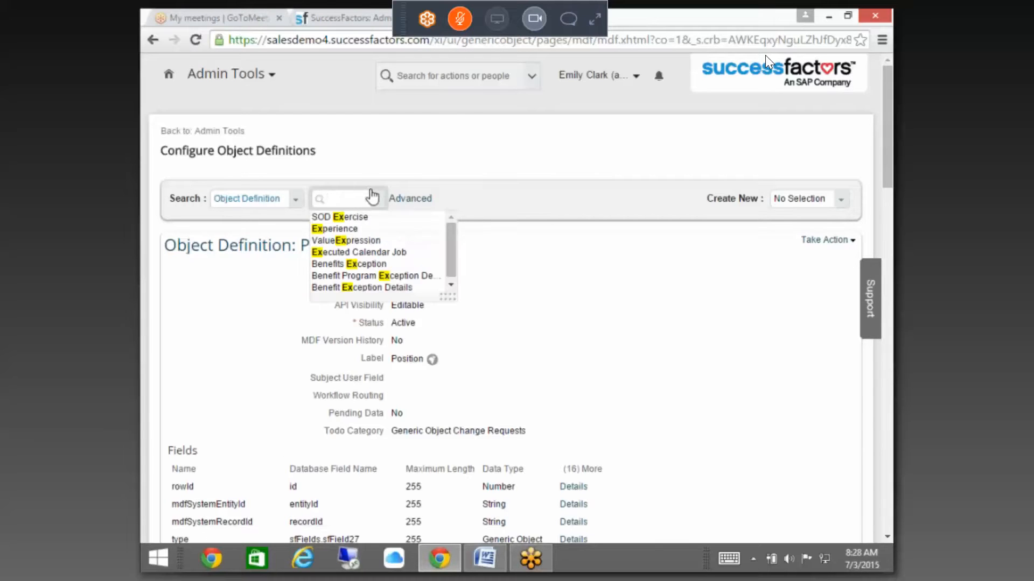
text(cust)
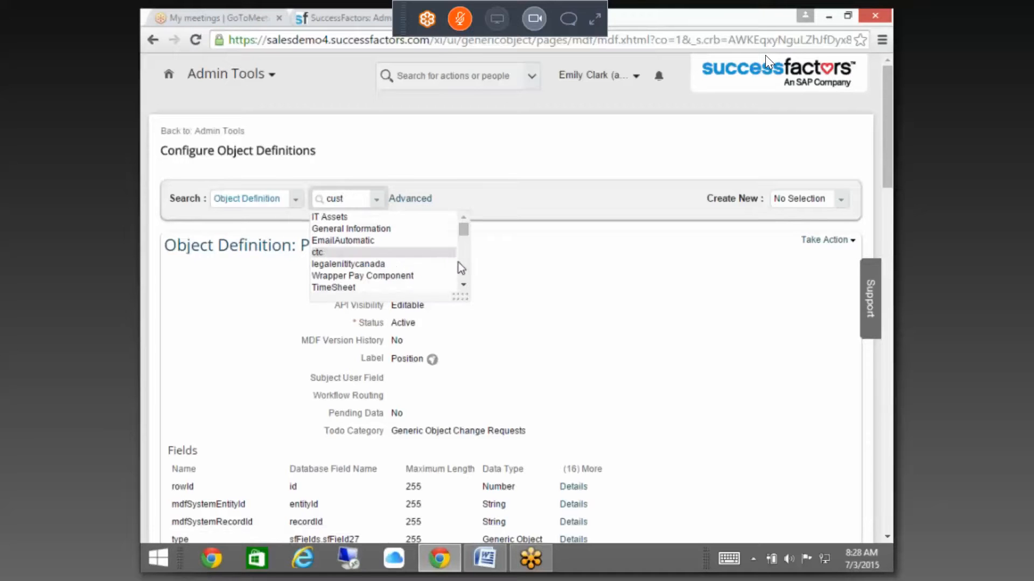
click(462, 263)
scroll(465, 256, up, 2)
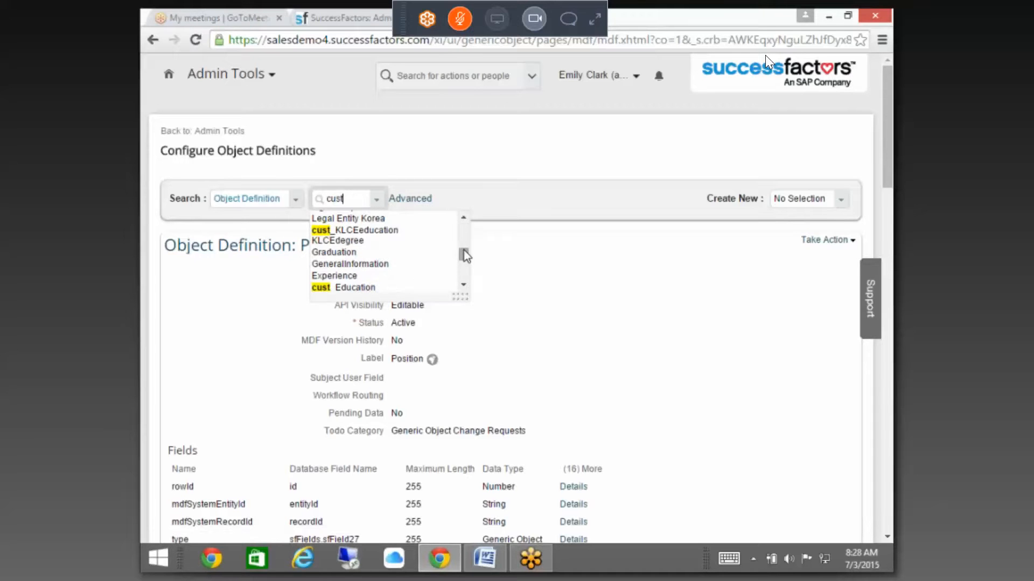
scroll(465, 257, up, 5)
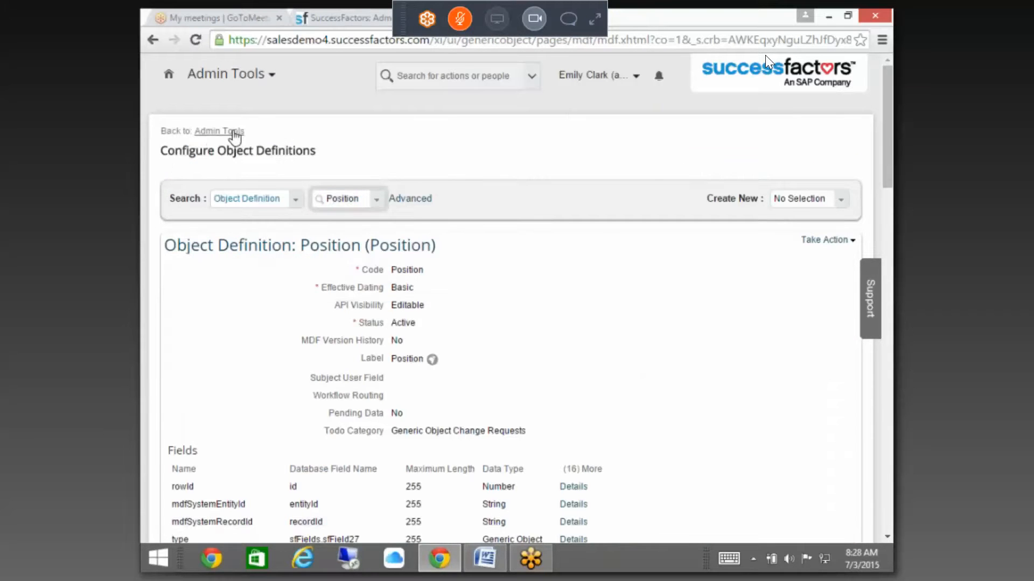
Step: Return to Admin Tools home and open Configure Object Definitions through Tool Search 'configure'
click(235, 133)
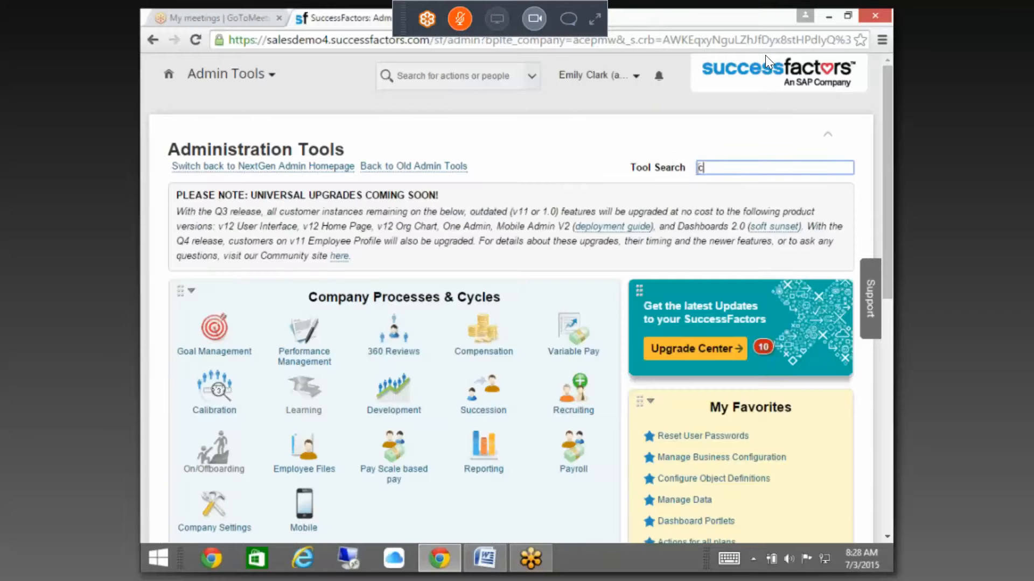
text(configure)
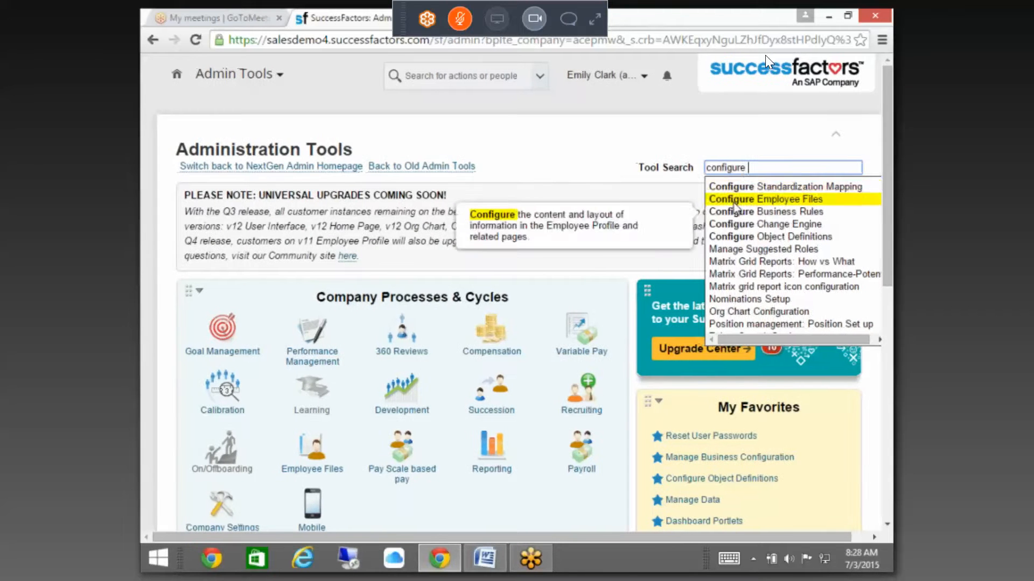
click(765, 237)
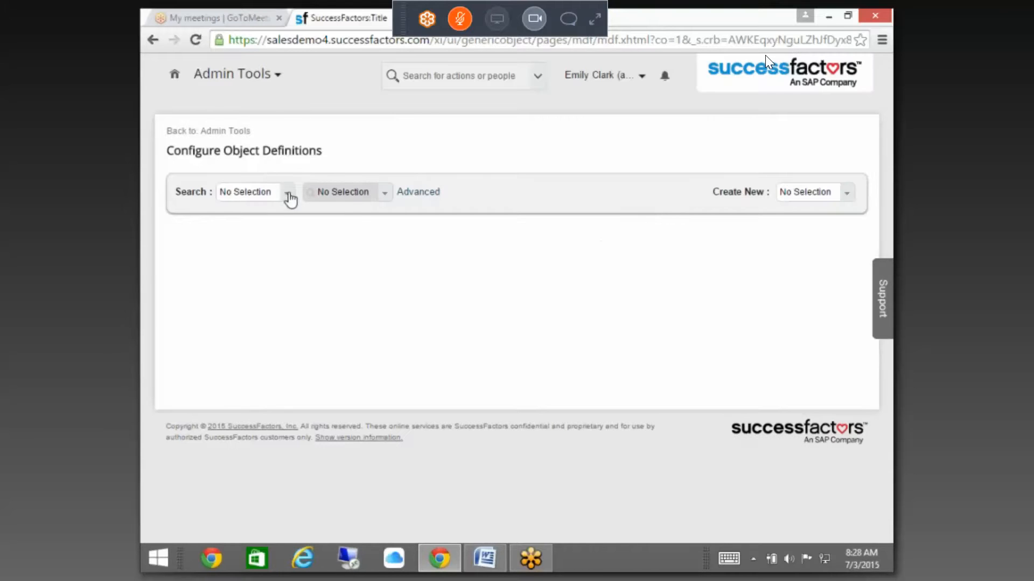
Step: Search by Object Definition for 'ex' and open the Expense Details definition
click(287, 194)
click(286, 223)
click(345, 194)
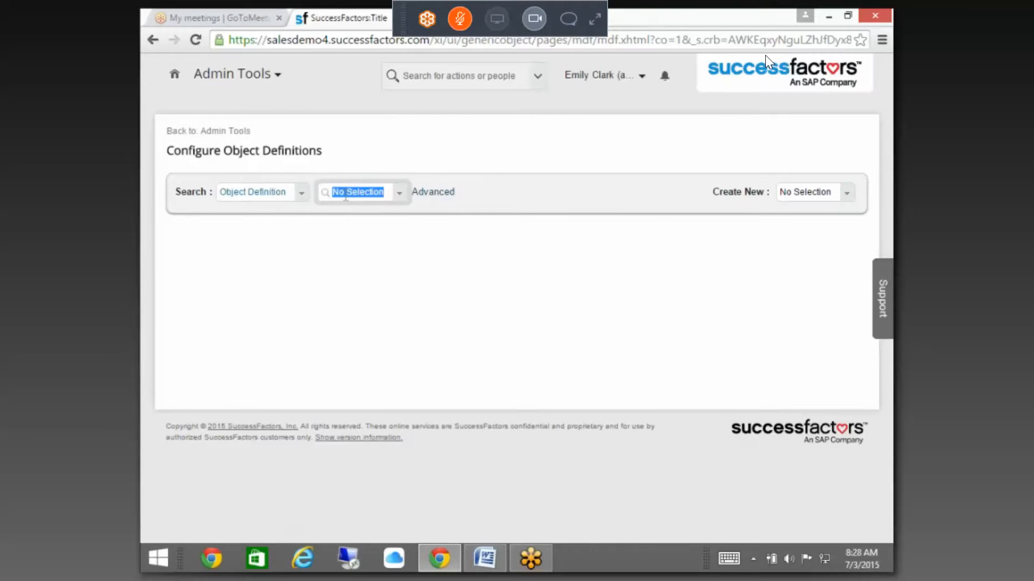
text(cust)
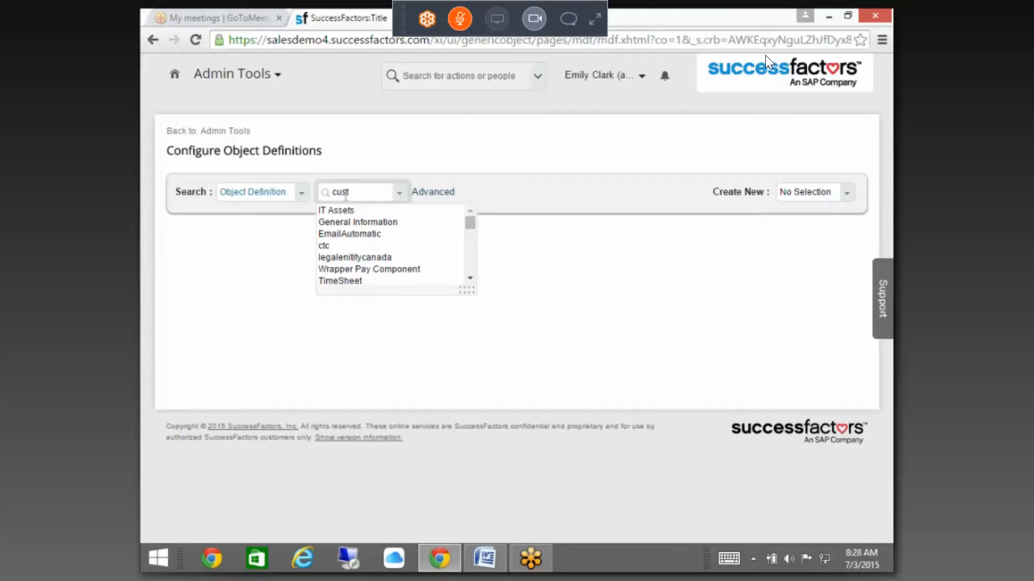
click(397, 195)
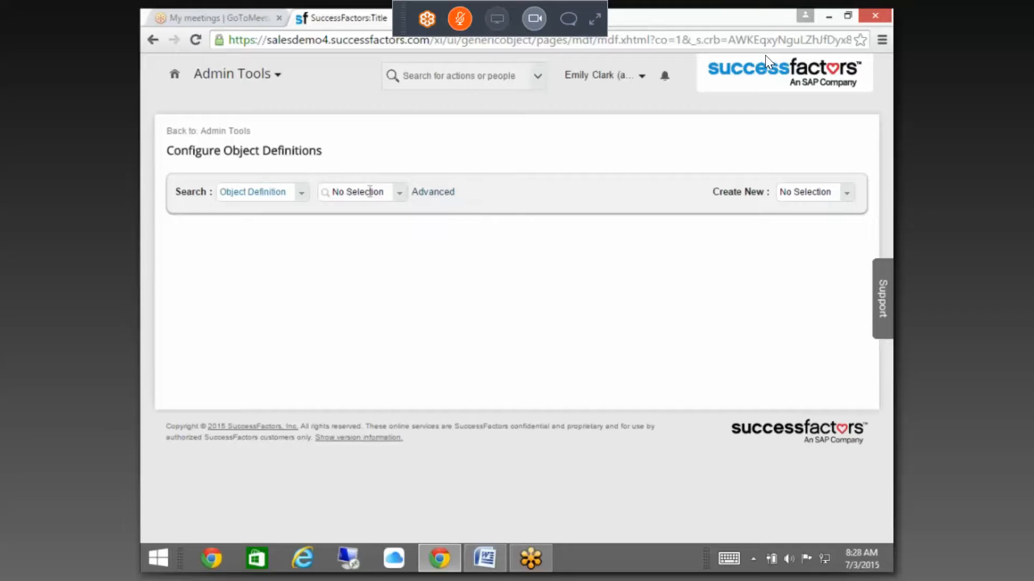
click(366, 194)
text(exp)
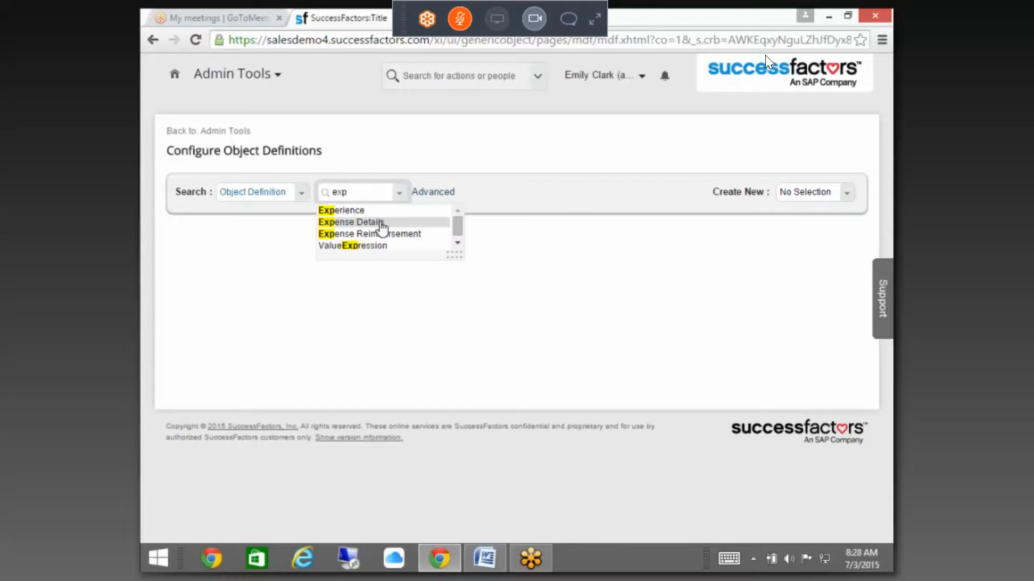
click(379, 222)
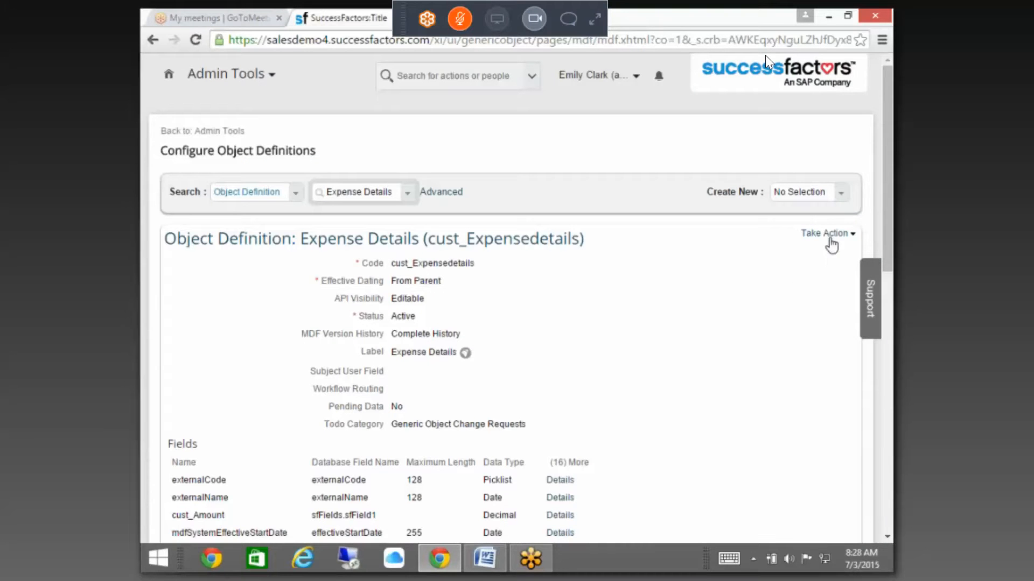
Step: Put the Expense Details object definition into correction mode from its actions menu
click(829, 237)
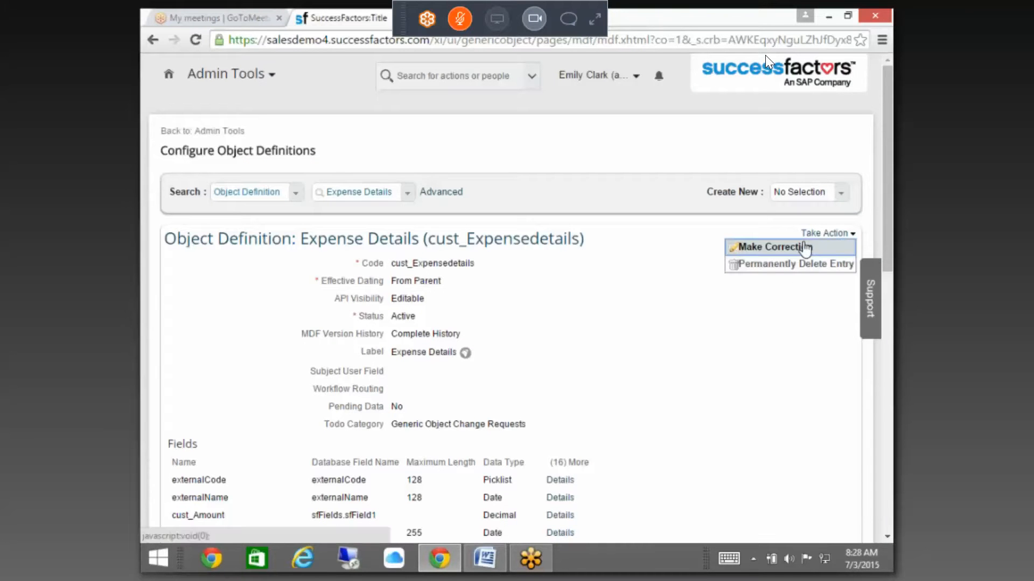
click(804, 248)
drag(885, 160, 879, 259)
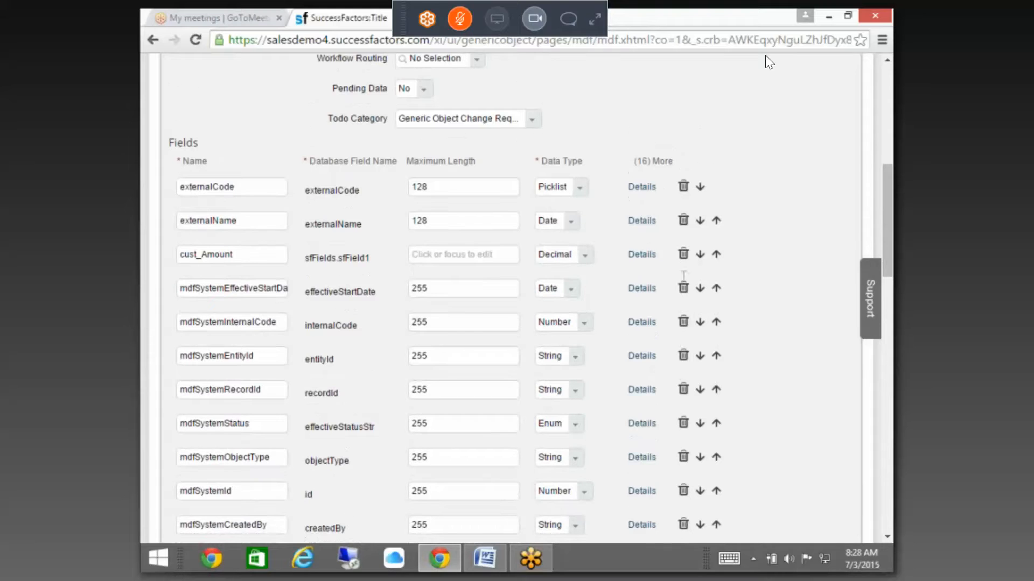
Step: Remove externalCode's EXPENSETYPE source, make it a String, and relabel it 'Order Number'
click(641, 188)
drag(498, 226, 366, 224)
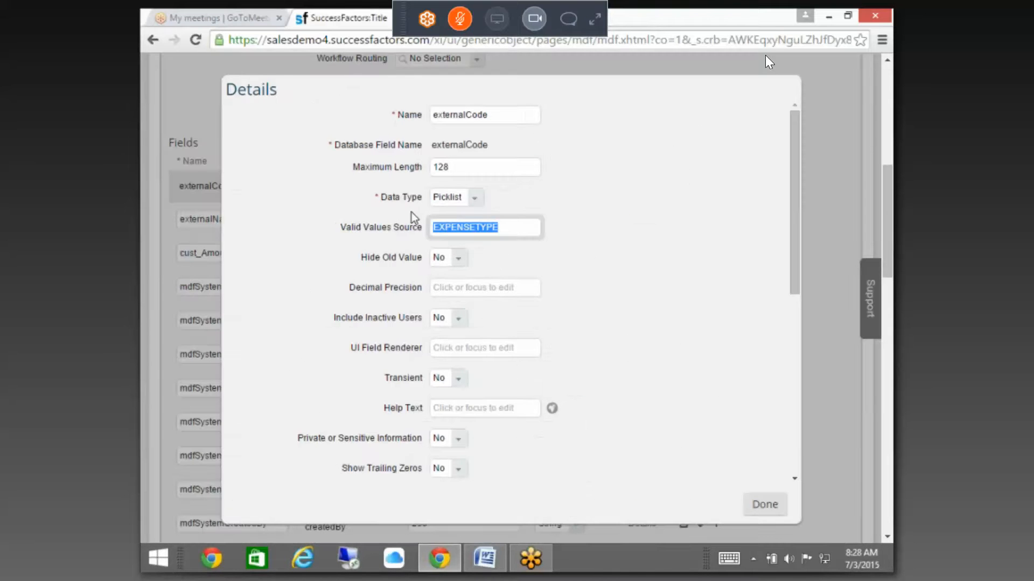
key(BackSpace)
click(473, 199)
click(458, 211)
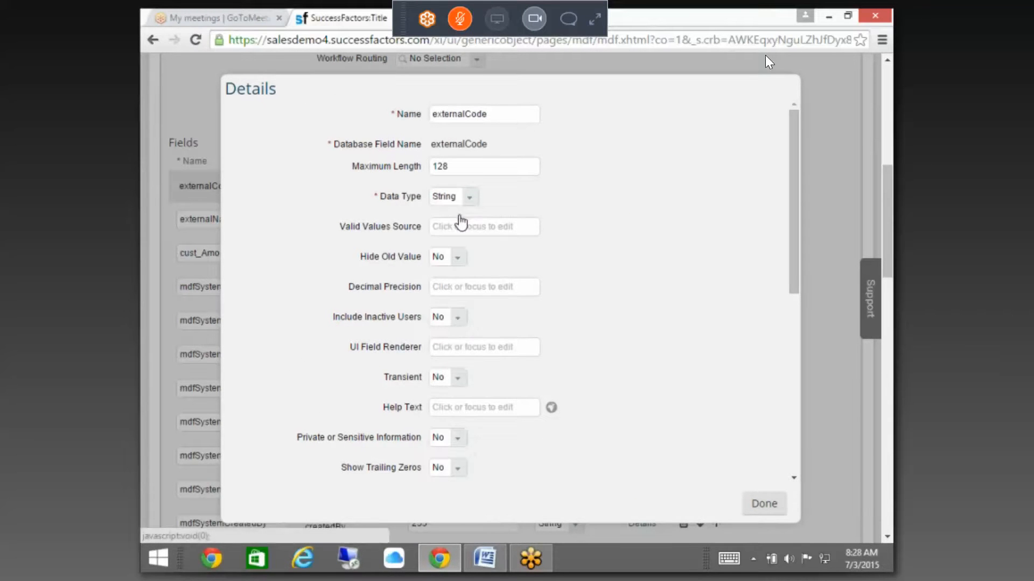
drag(794, 279, 785, 386)
drag(538, 357, 380, 360)
text(Order)
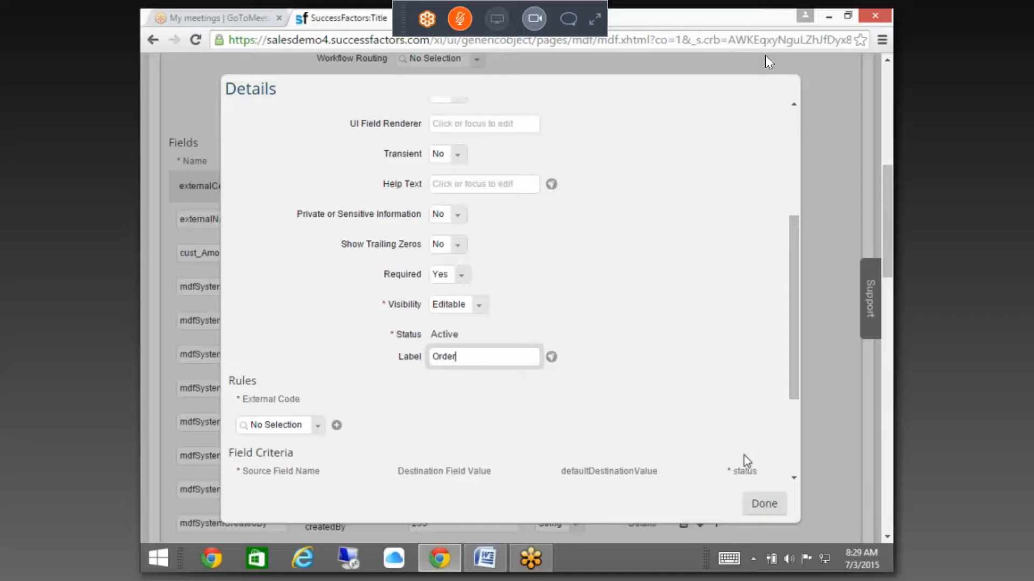
text(Number)
click(760, 503)
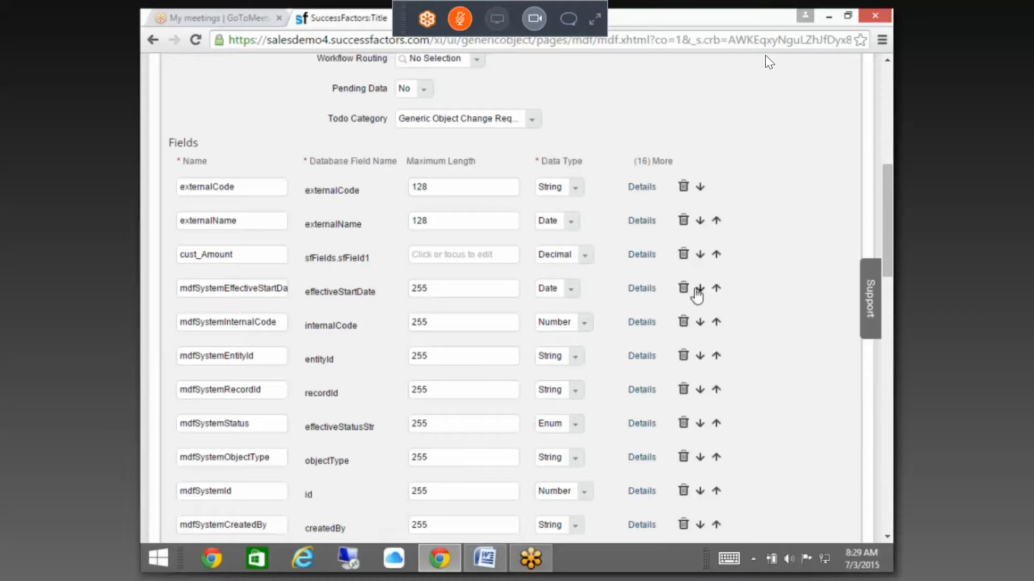
Step: Add a new field cust_Expensetype with the Picklist data type
click(276, 223)
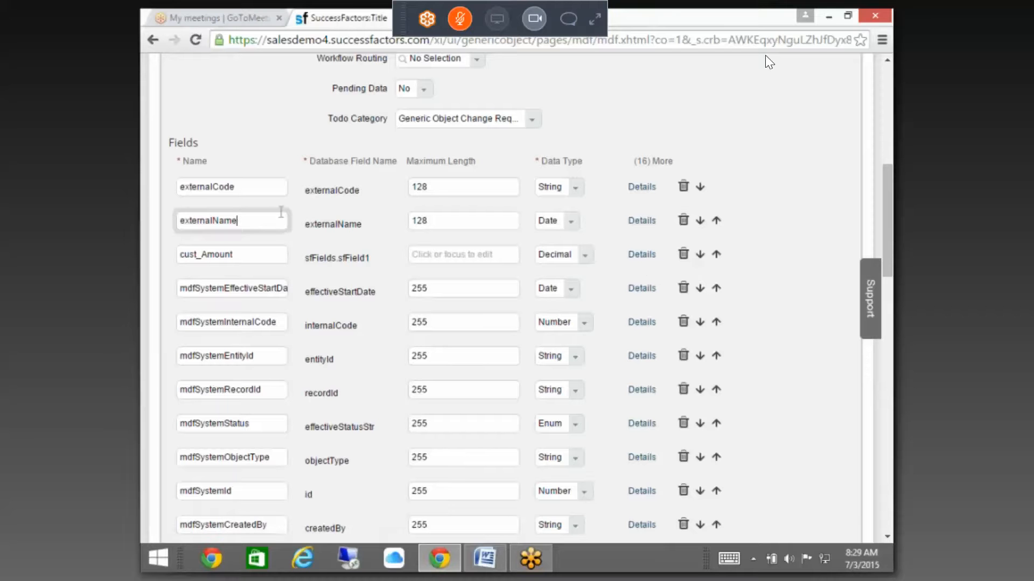
scroll(626, 350, down, 14)
scroll(264, 199, up, 5)
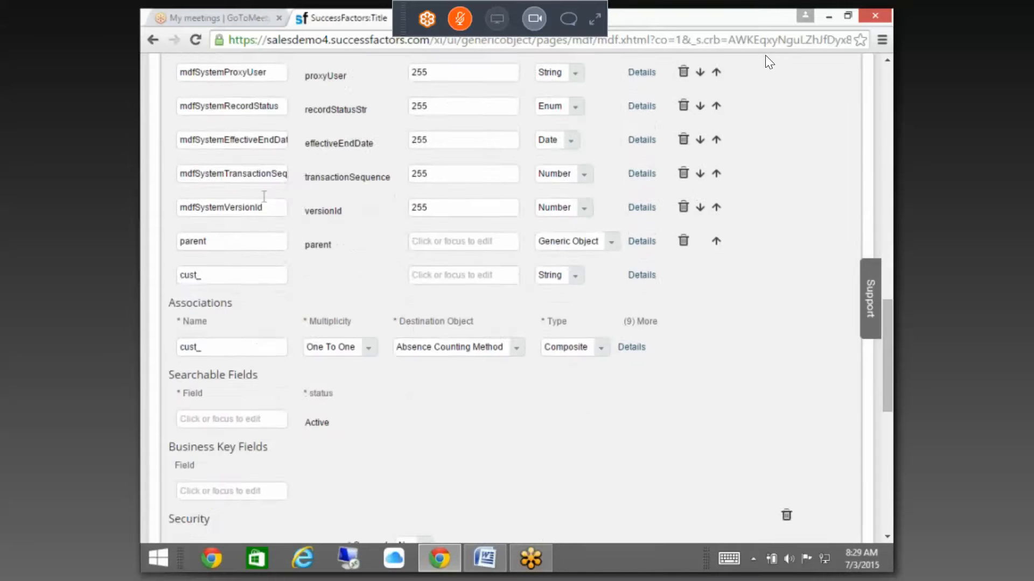
click(234, 347)
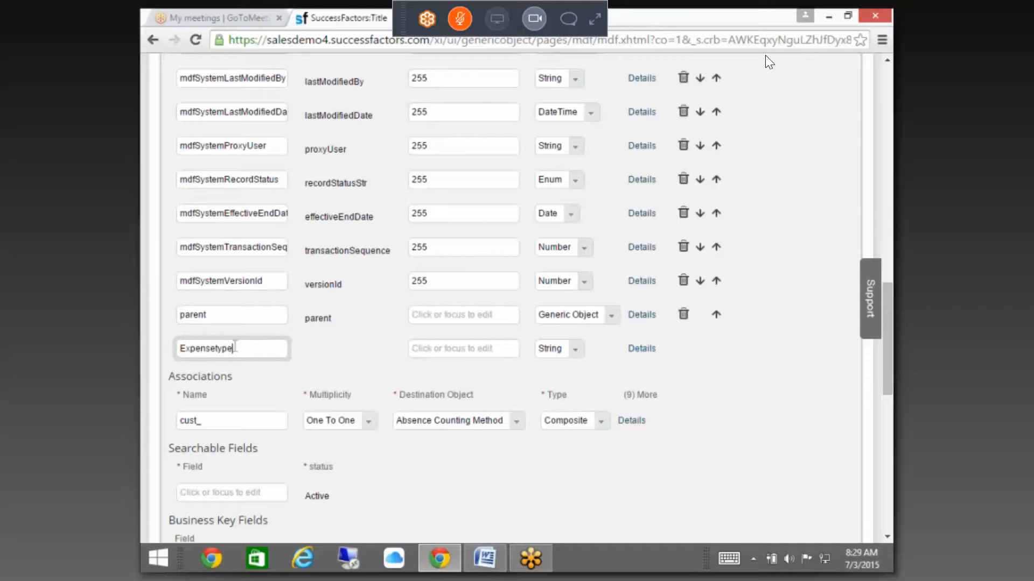
click(488, 350)
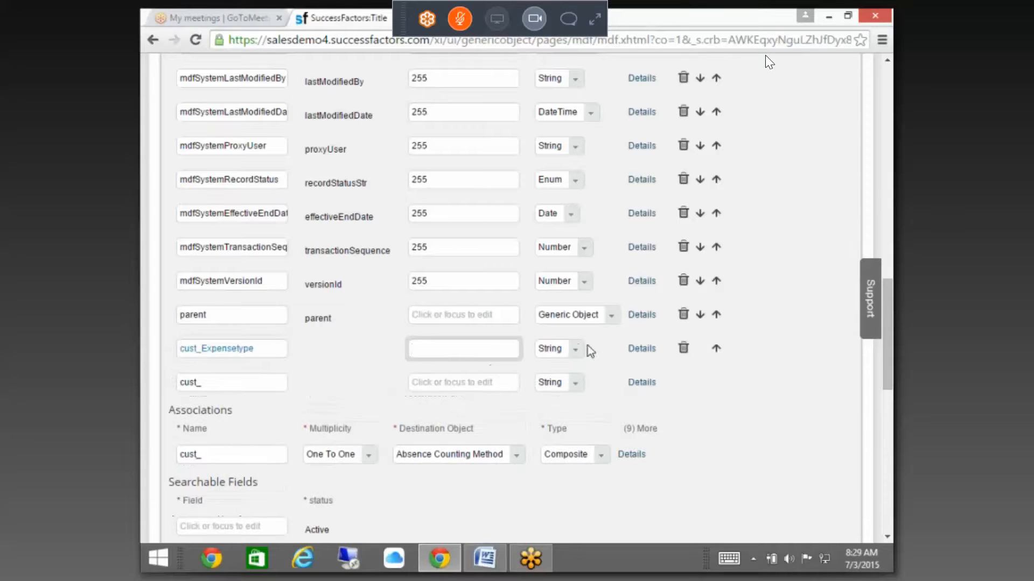
click(575, 349)
click(553, 191)
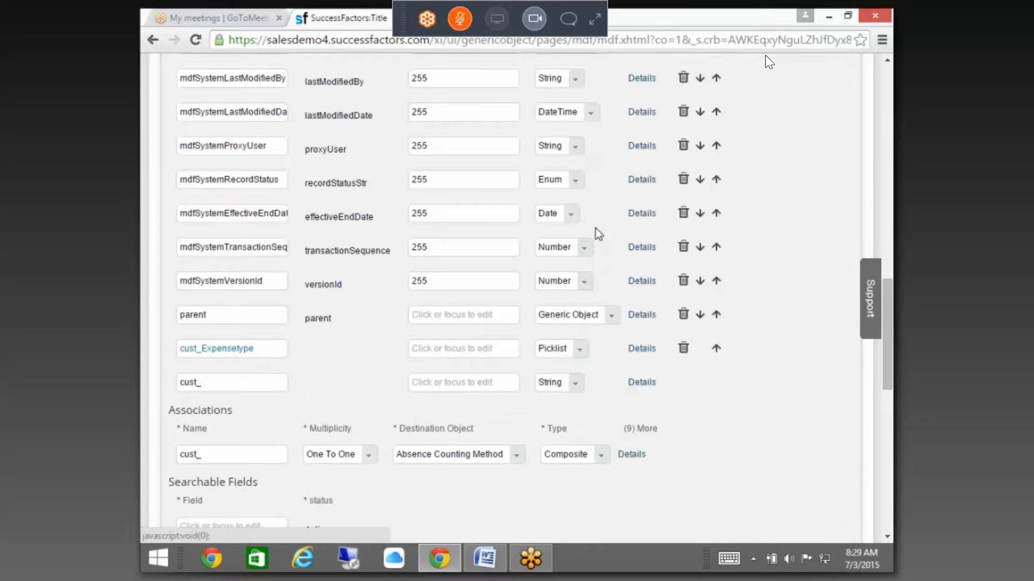
Step: Give cust_Expensetype the valid values source EXPENSETYPE and the label 'Expense Type'
click(643, 348)
scroll(611, 384, down, 7)
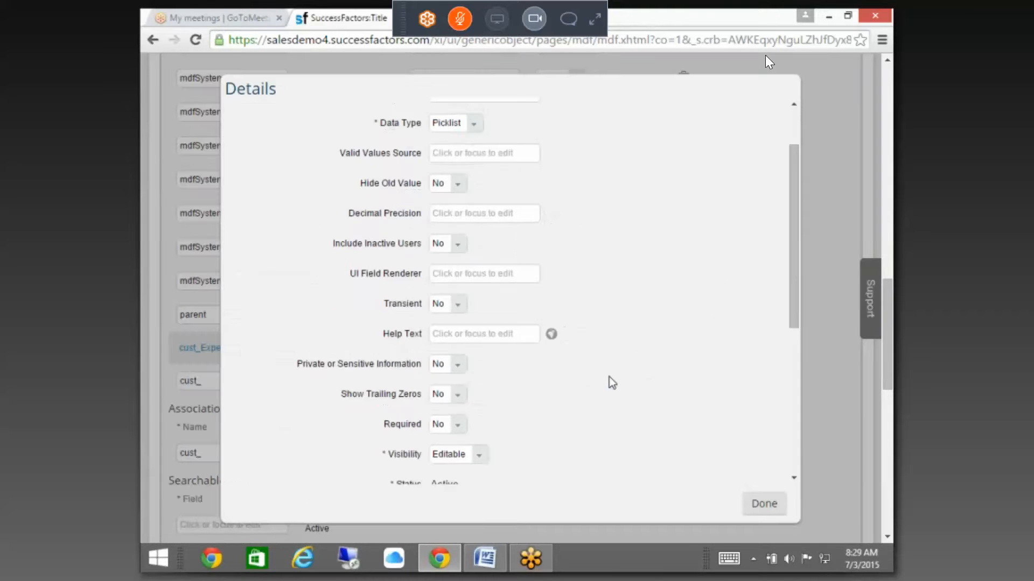
scroll(469, 246, up, 6)
click(455, 155)
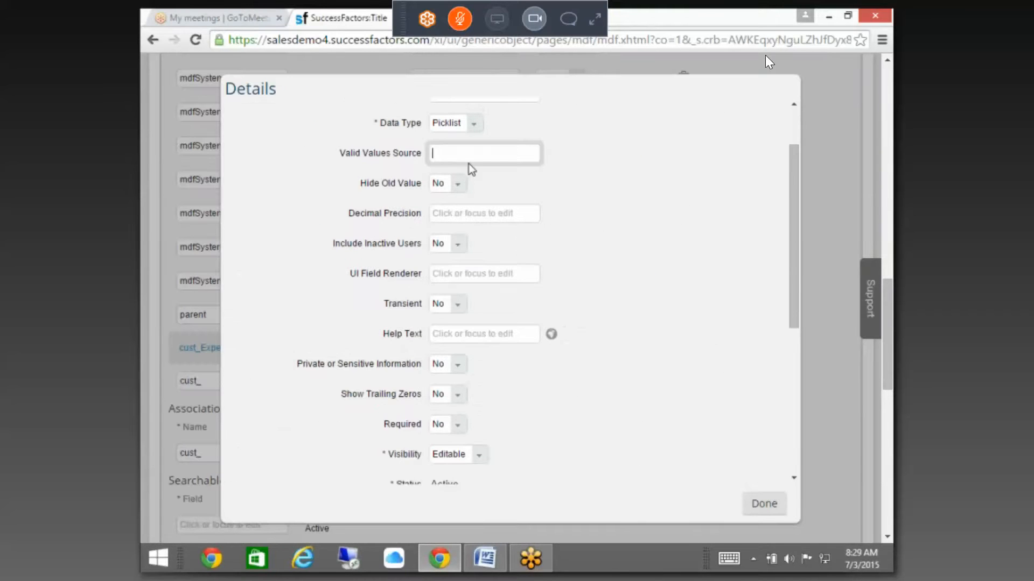
text(EXPENSETYPE)
scroll(484, 264, down, 5)
click(472, 211)
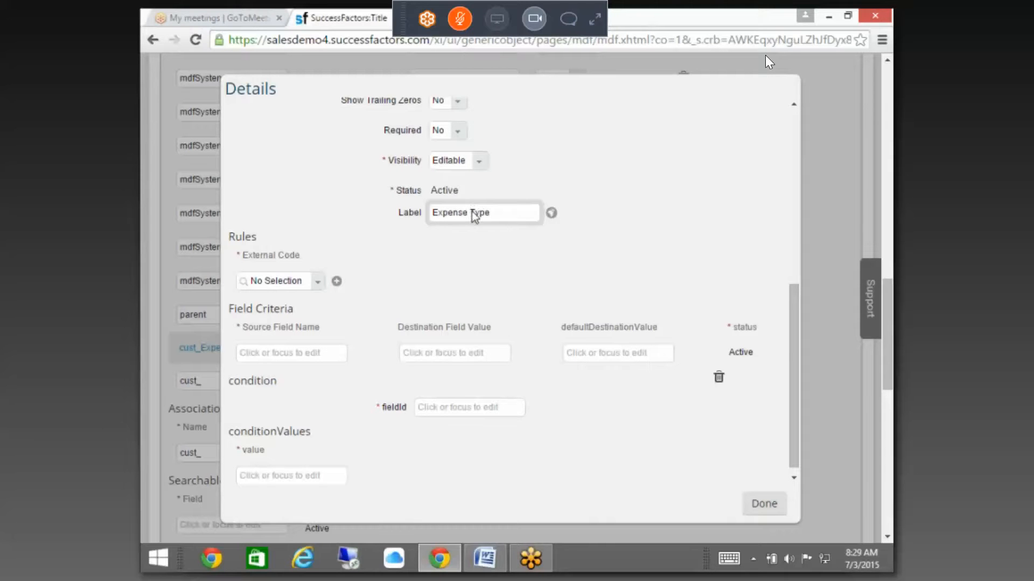
click(763, 504)
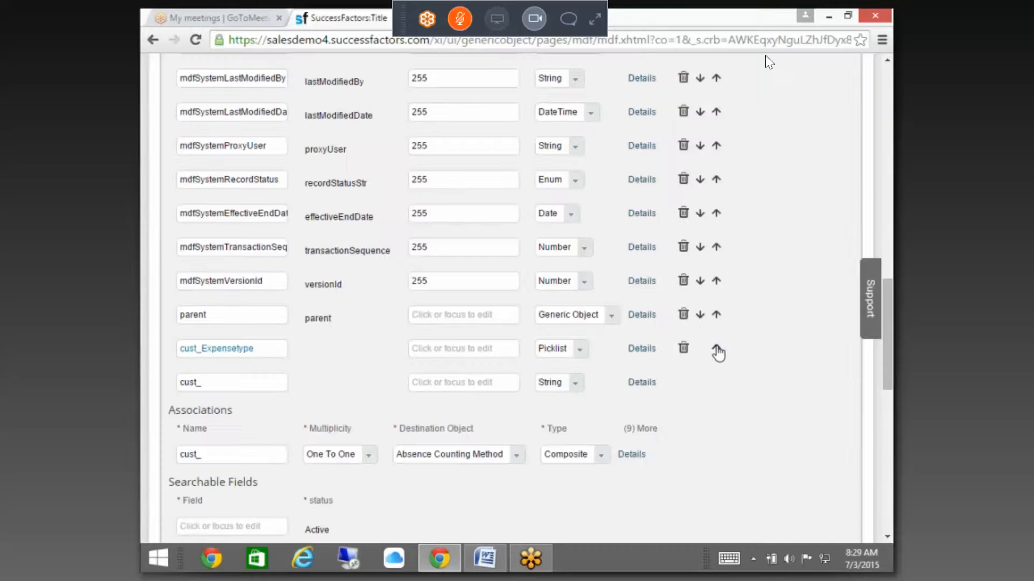
Step: Move cust_Expensetype up past the mdfSystem fields until it sits right after externalCode
click(716, 349)
click(715, 315)
click(716, 280)
click(716, 246)
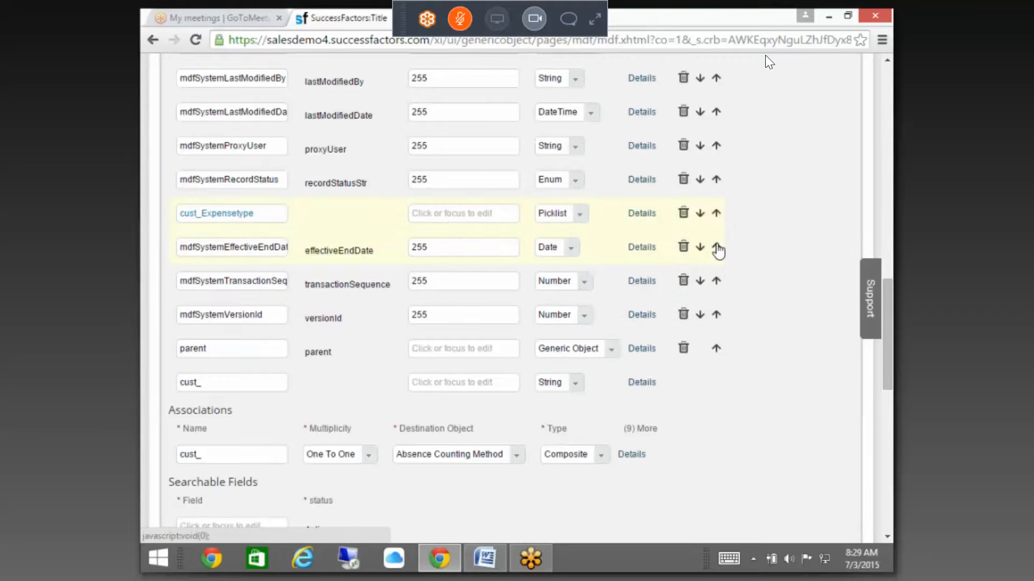
click(716, 213)
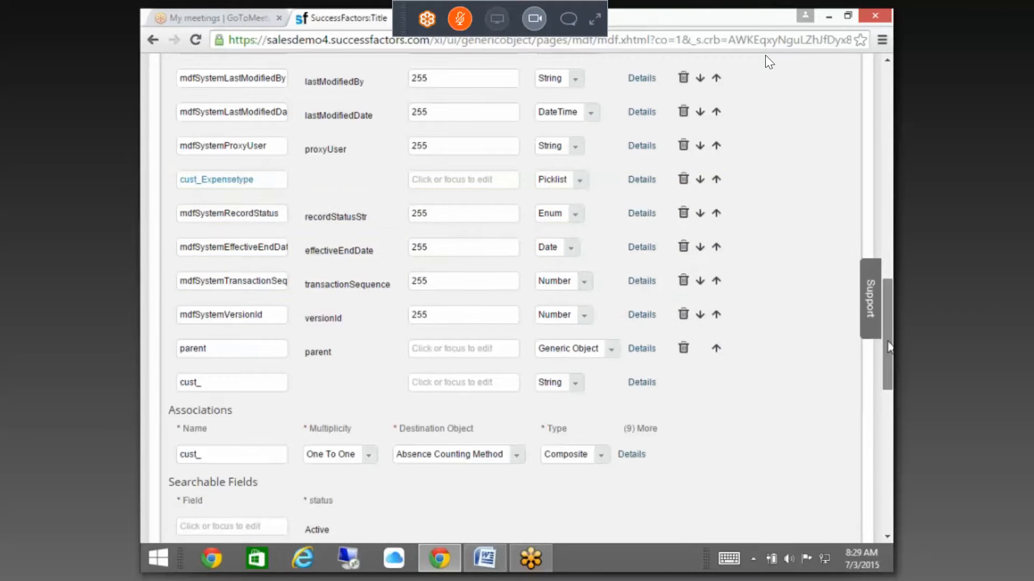
scroll(766, 56, up, 3)
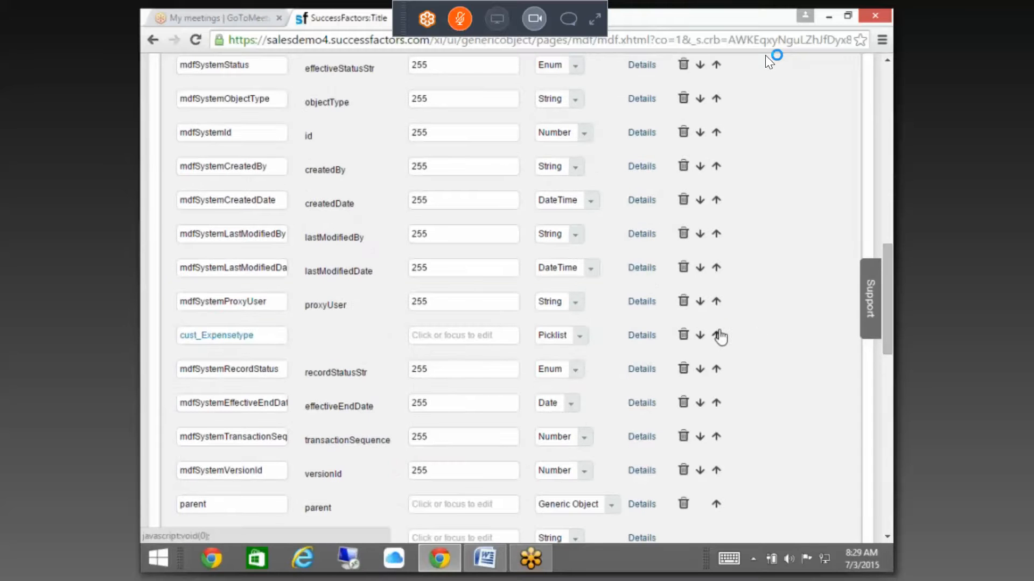
click(716, 335)
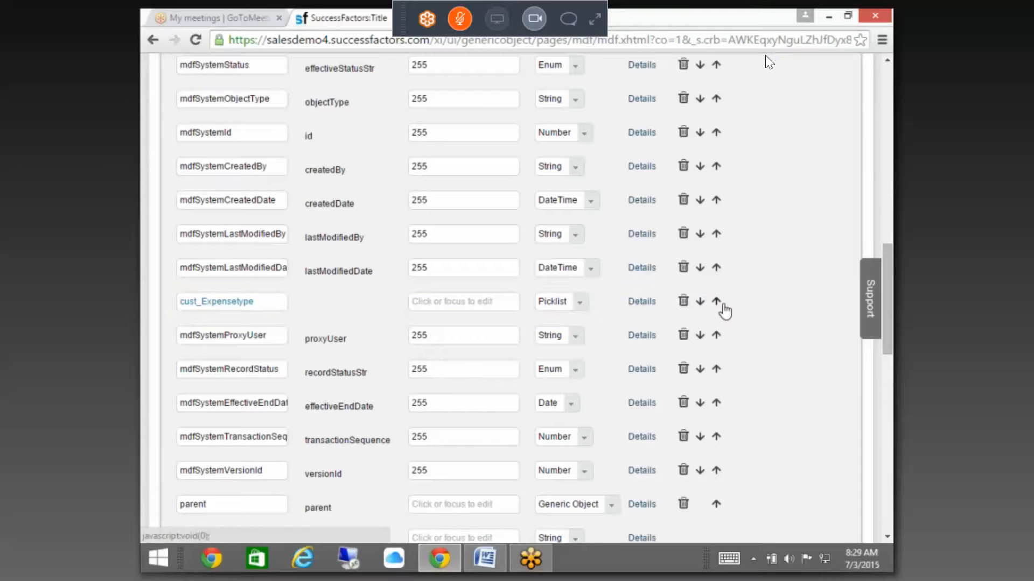
click(717, 301)
click(716, 267)
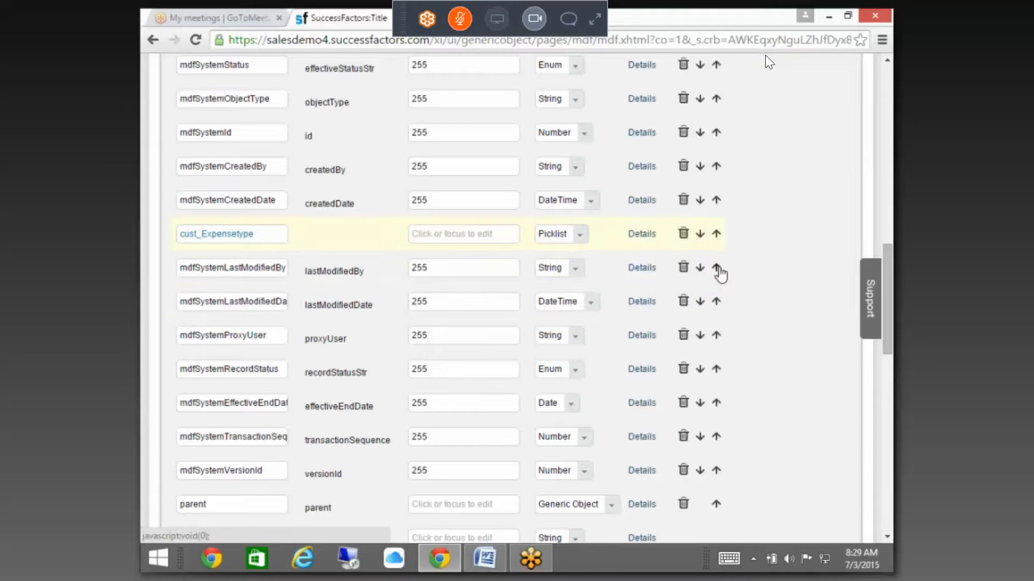
click(716, 235)
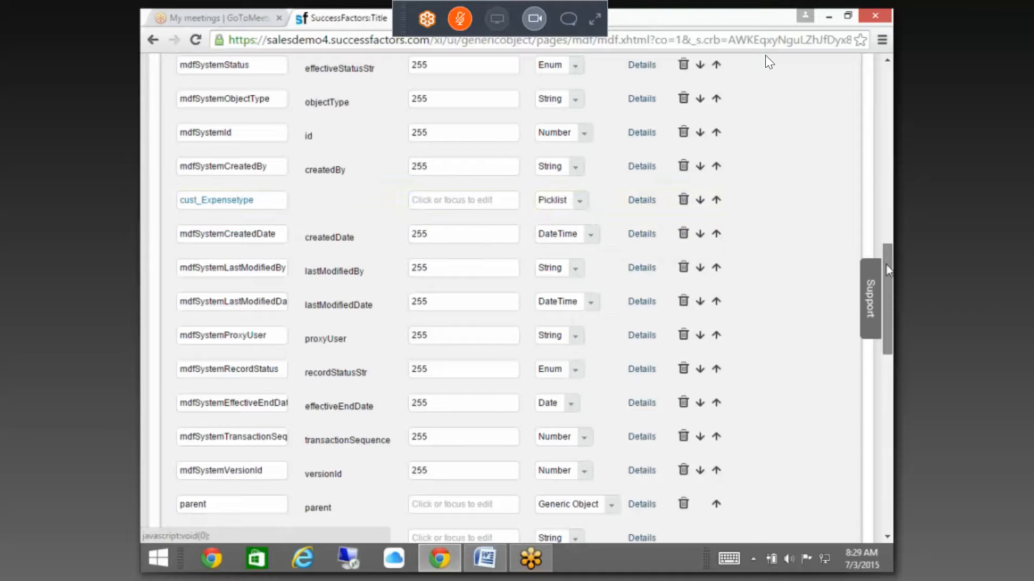
drag(886, 265, 886, 226)
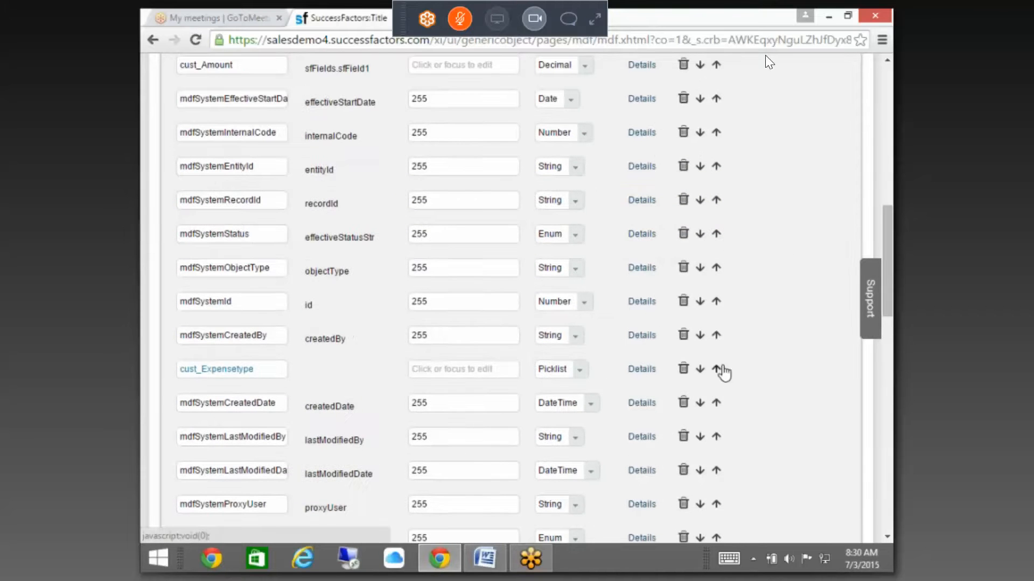
click(716, 369)
click(716, 335)
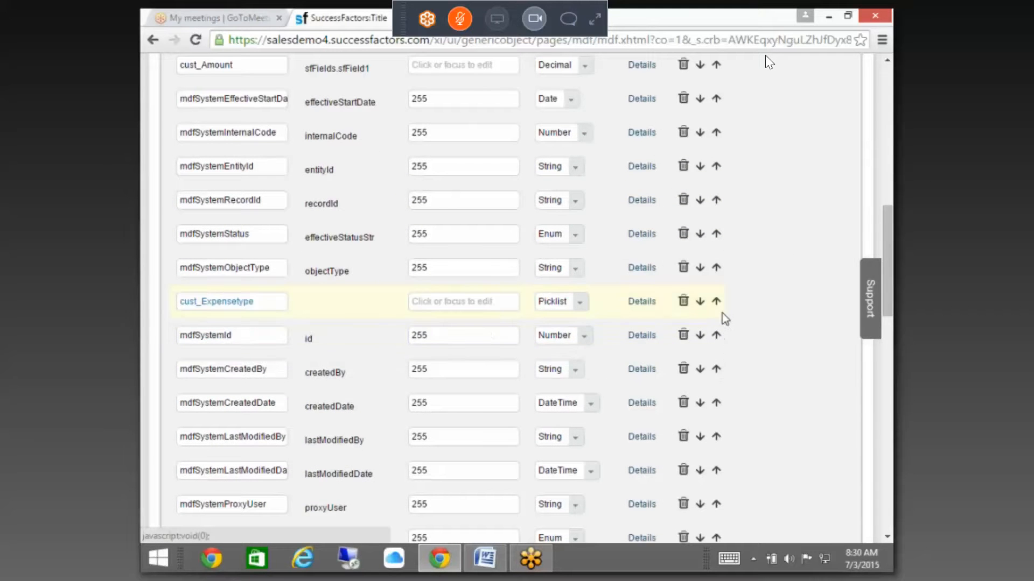
click(717, 301)
click(716, 268)
click(717, 233)
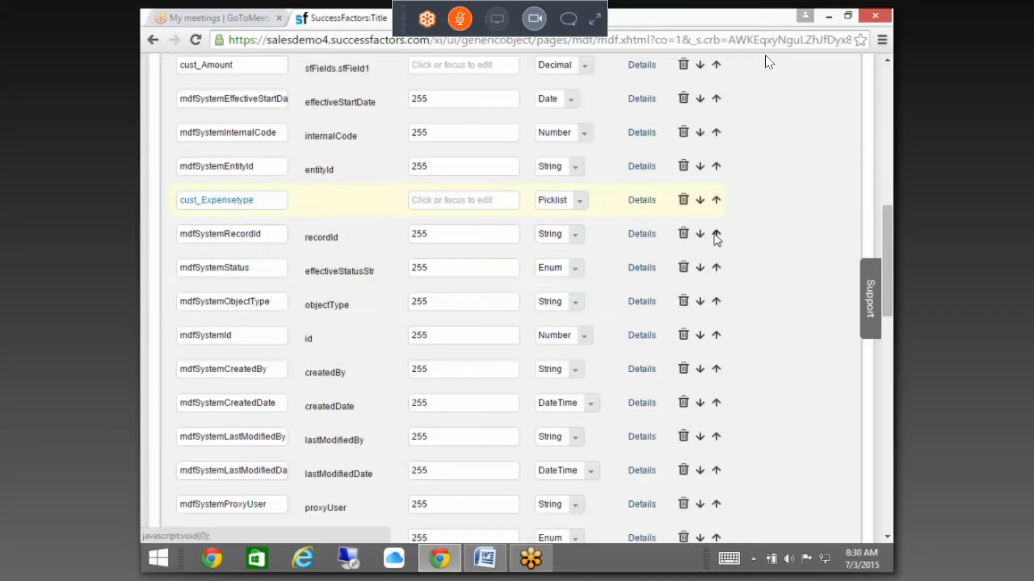
drag(887, 257, 887, 219)
click(716, 366)
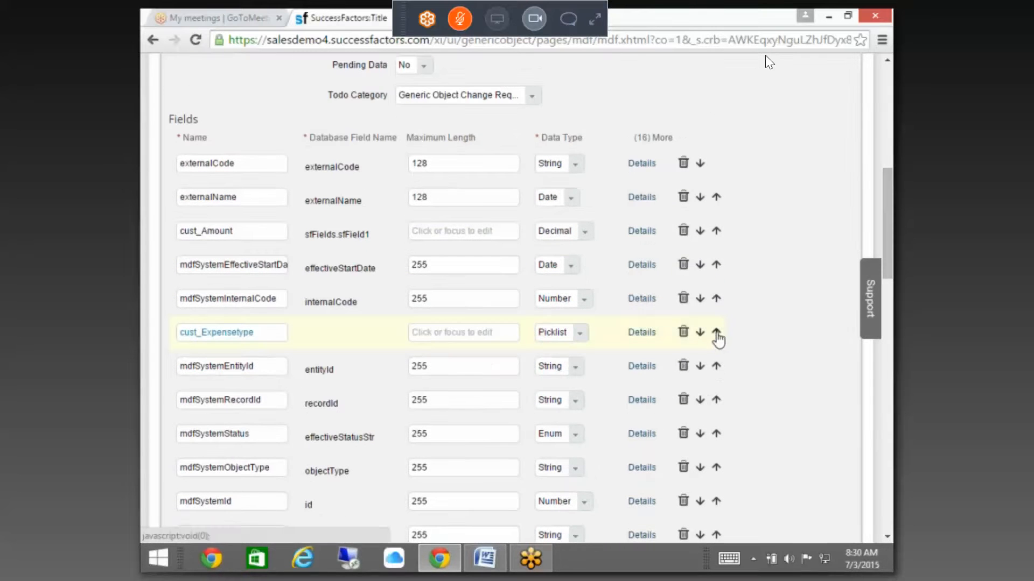
click(717, 333)
click(716, 264)
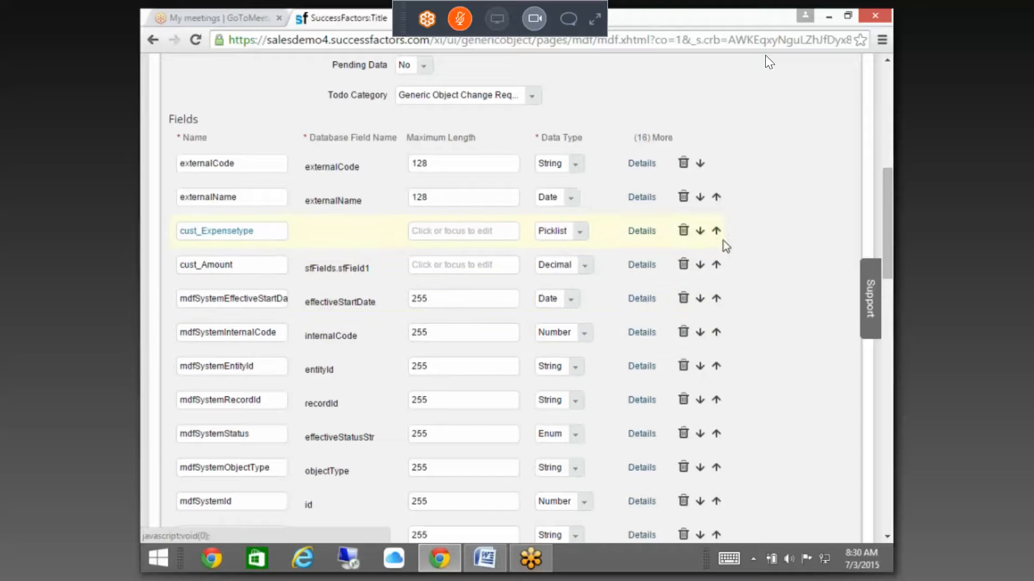
click(717, 231)
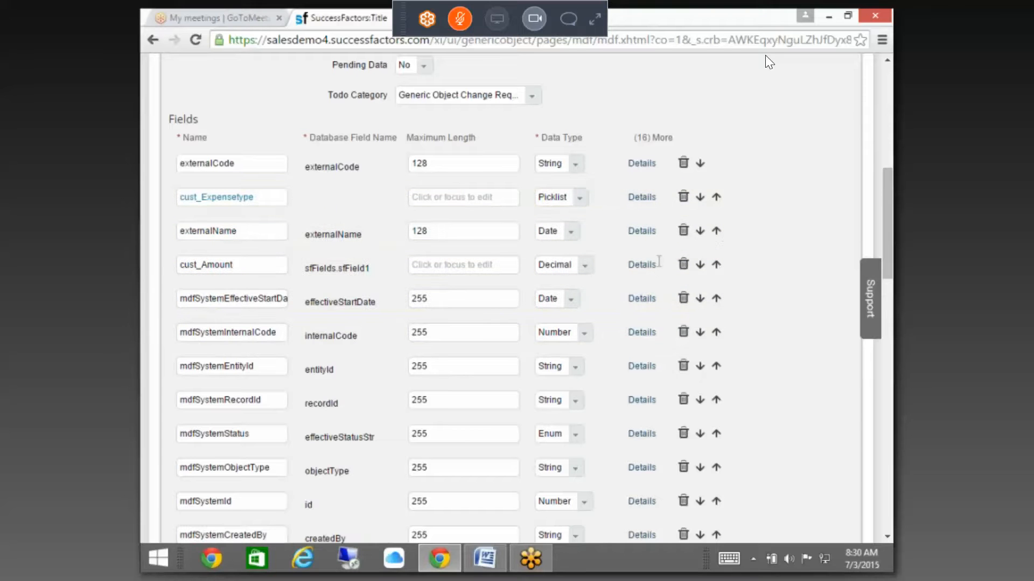
Step: Change the externalName field's label to 'Date'
click(641, 231)
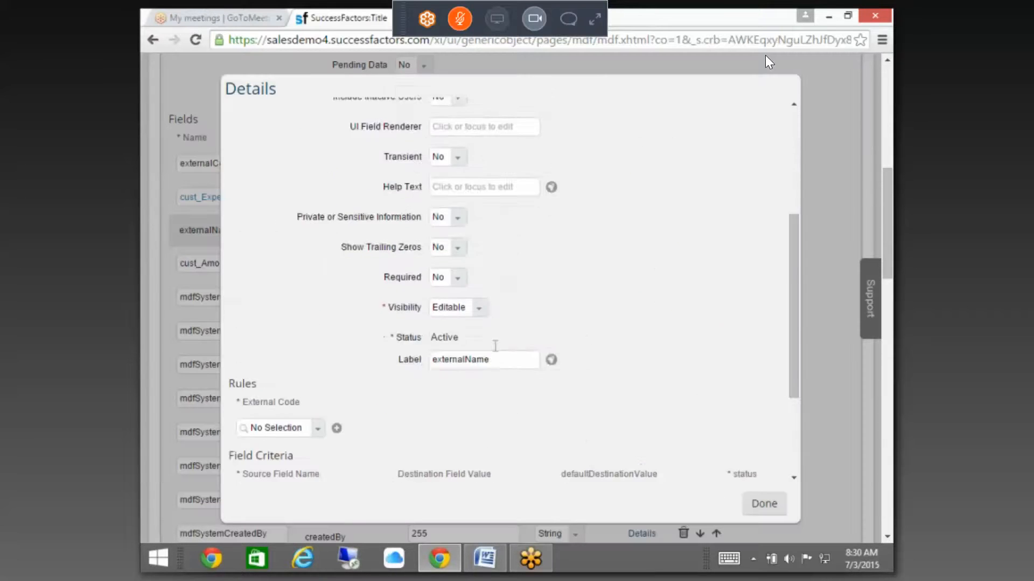
scroll(485, 296, down, 5)
drag(487, 213, 409, 207)
text(Date)
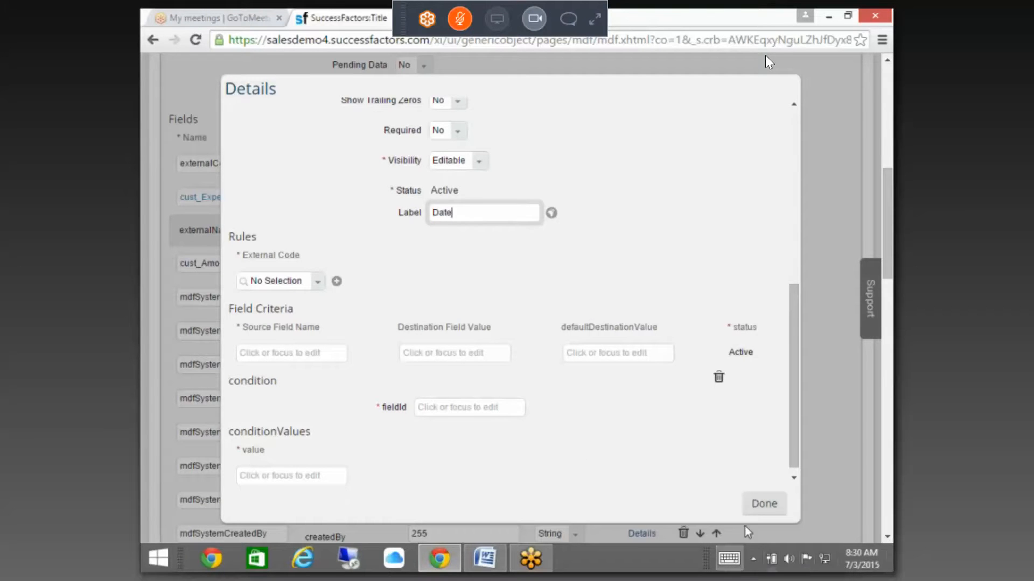
click(764, 504)
Step: Scroll to the bottom and save the Expense Details object definition
click(885, 464)
click(885, 466)
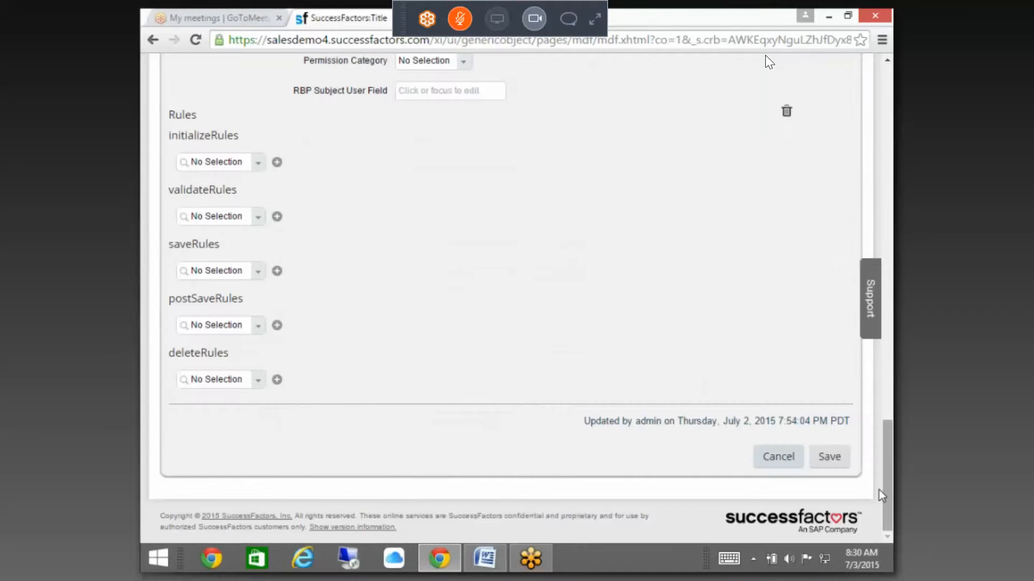
click(829, 457)
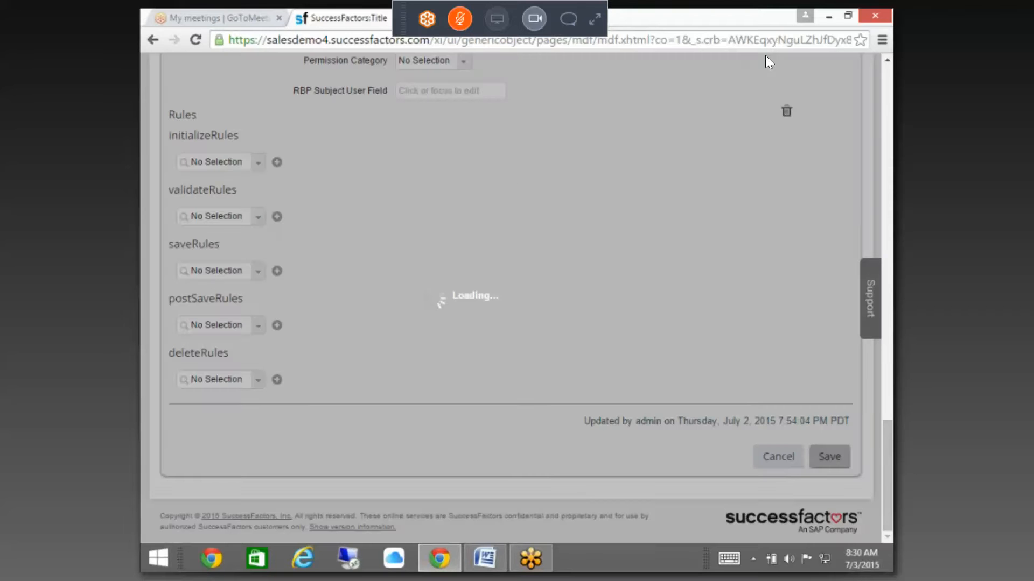
Step: Open Manage Data via Tool Search and create a new Expense Reimbursement record by searching 'exp'
text(m)
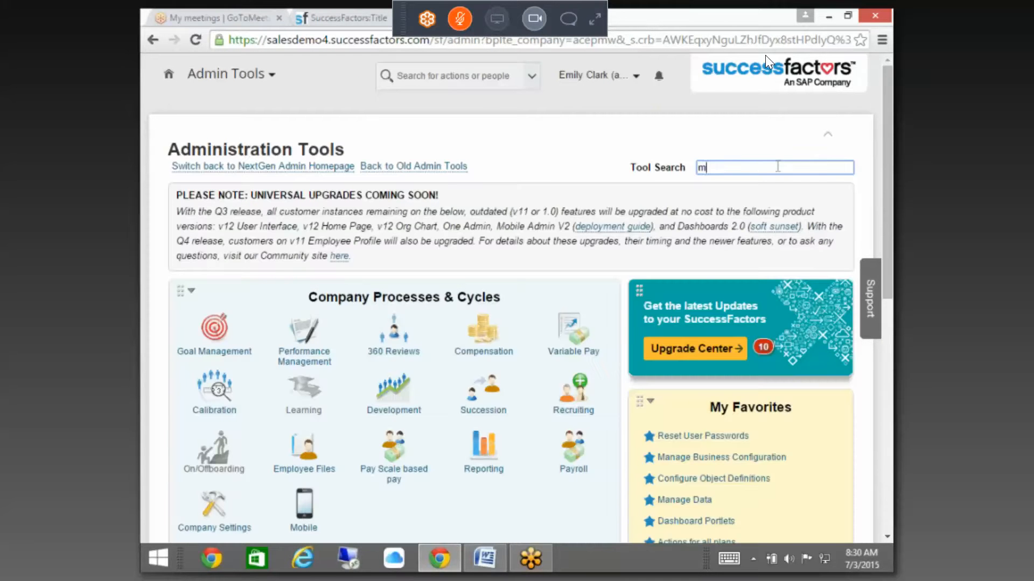
text(anage data)
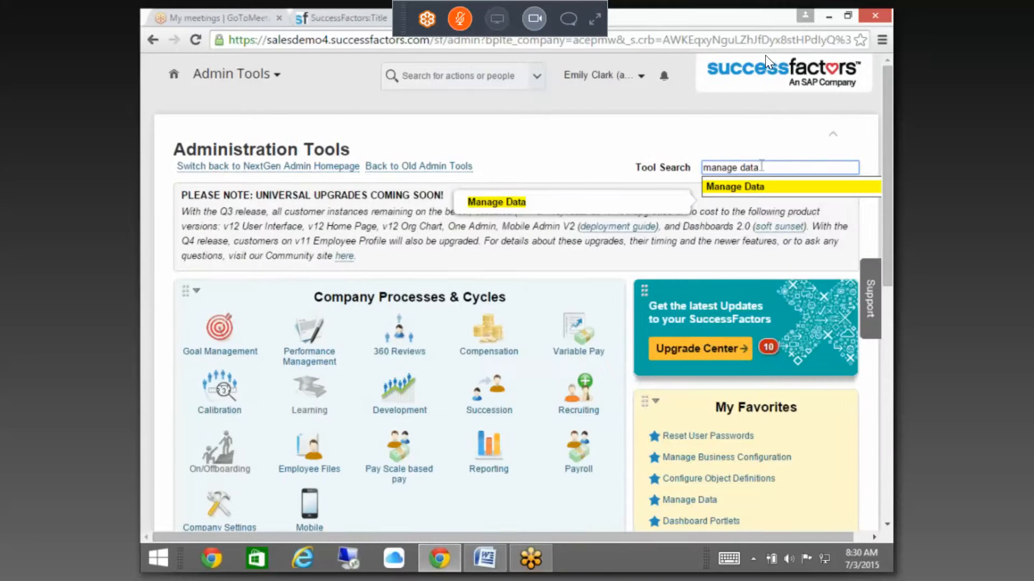
click(743, 186)
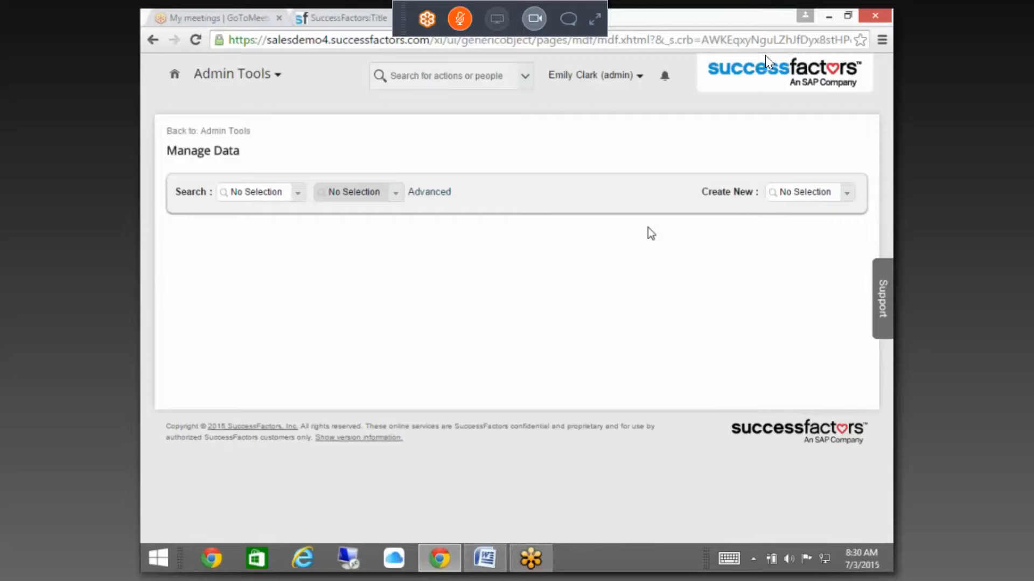
click(802, 195)
text(e)
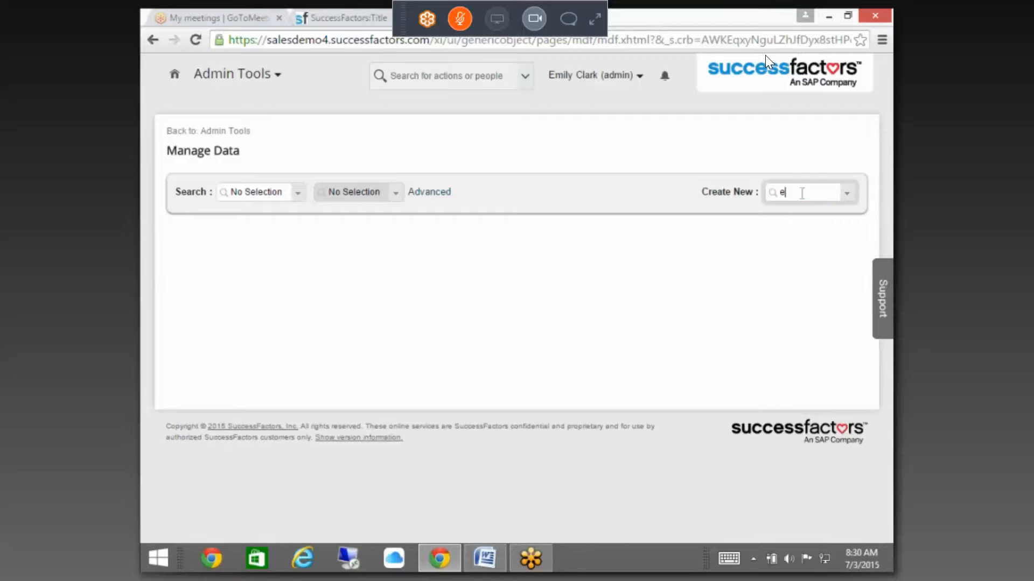
text(xp)
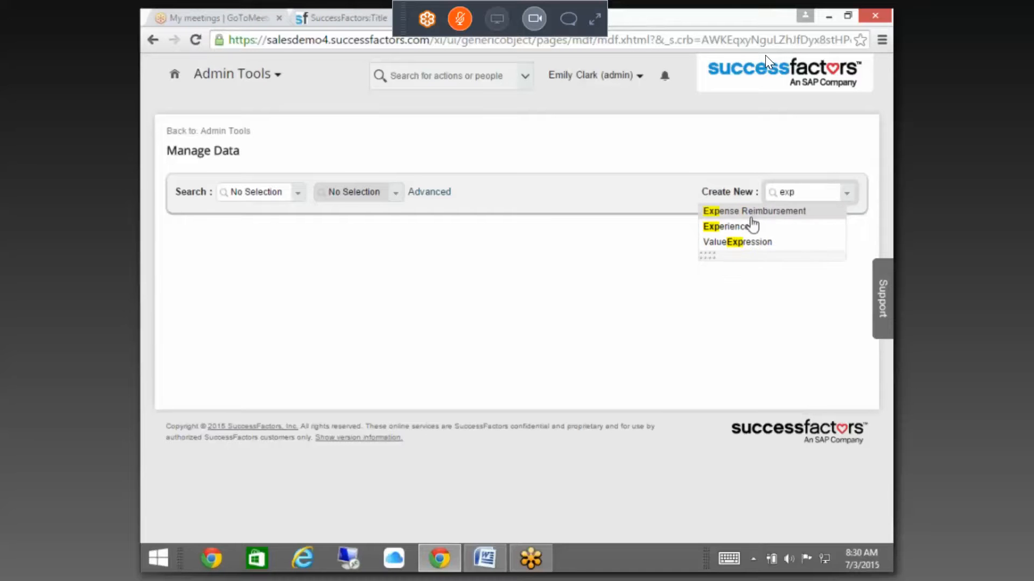
click(727, 212)
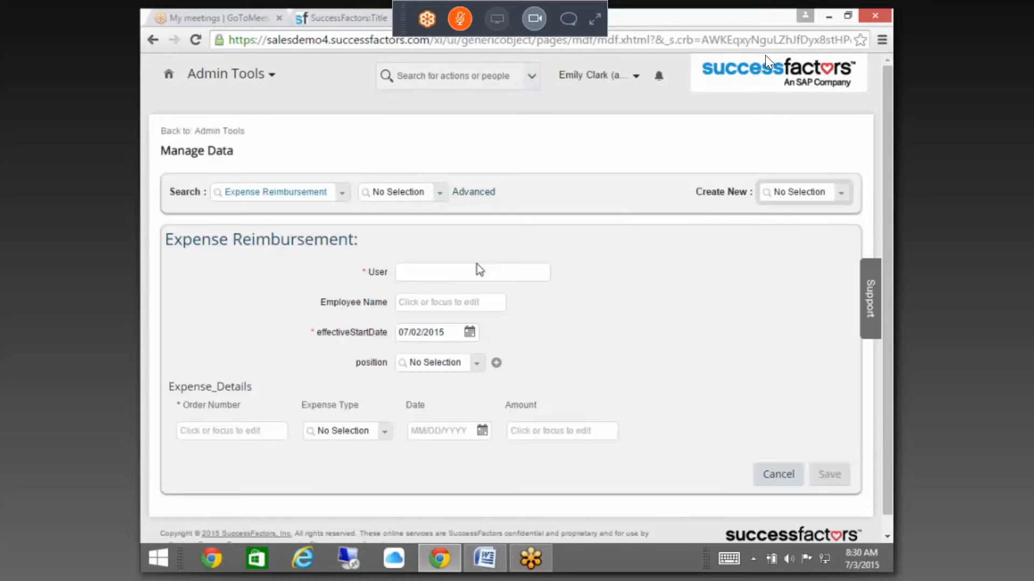
Step: Pick the reimbursement's user from the suggestions and enter the employee's full name
click(472, 274)
text(Pet)
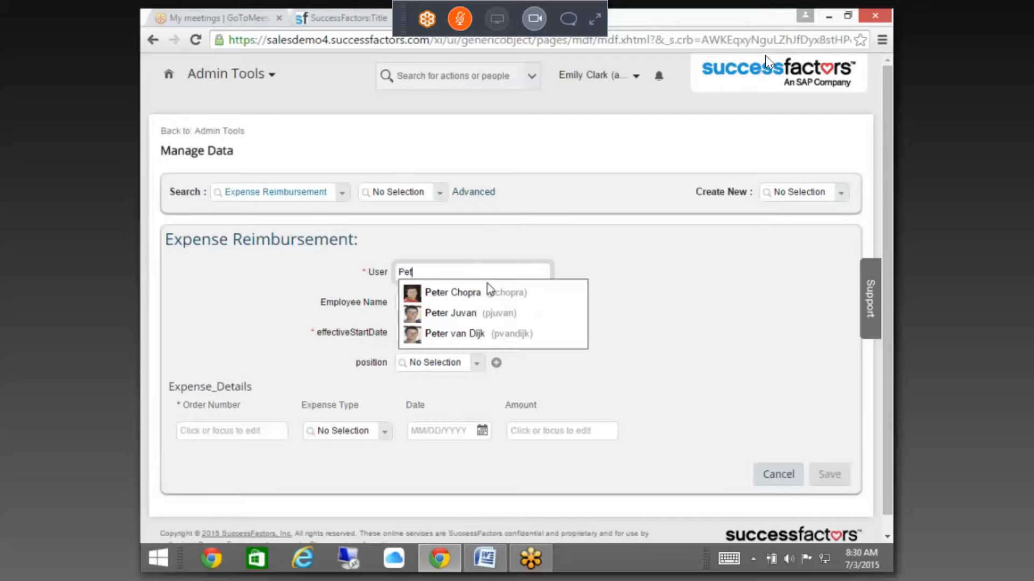
click(487, 288)
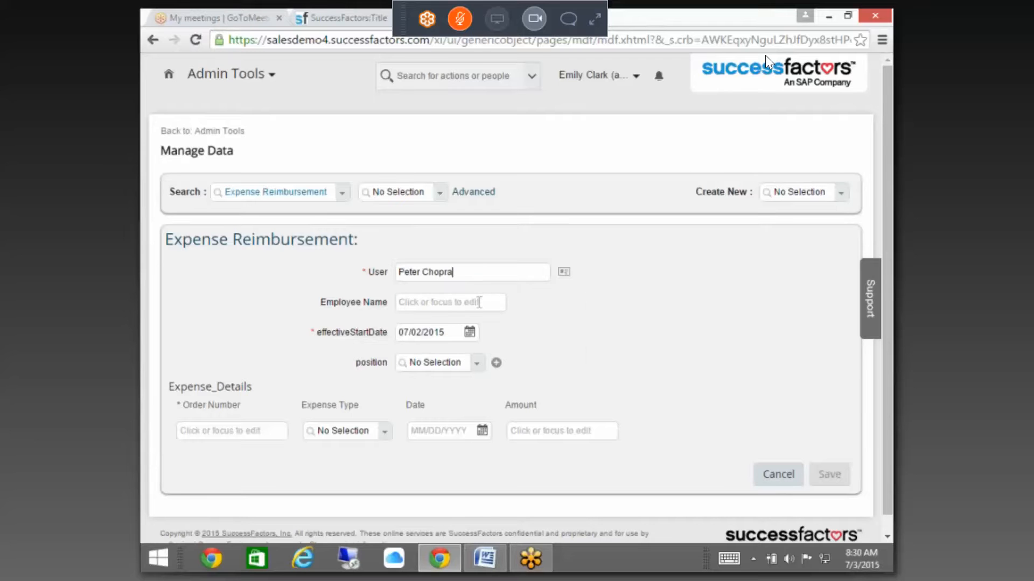
click(469, 300)
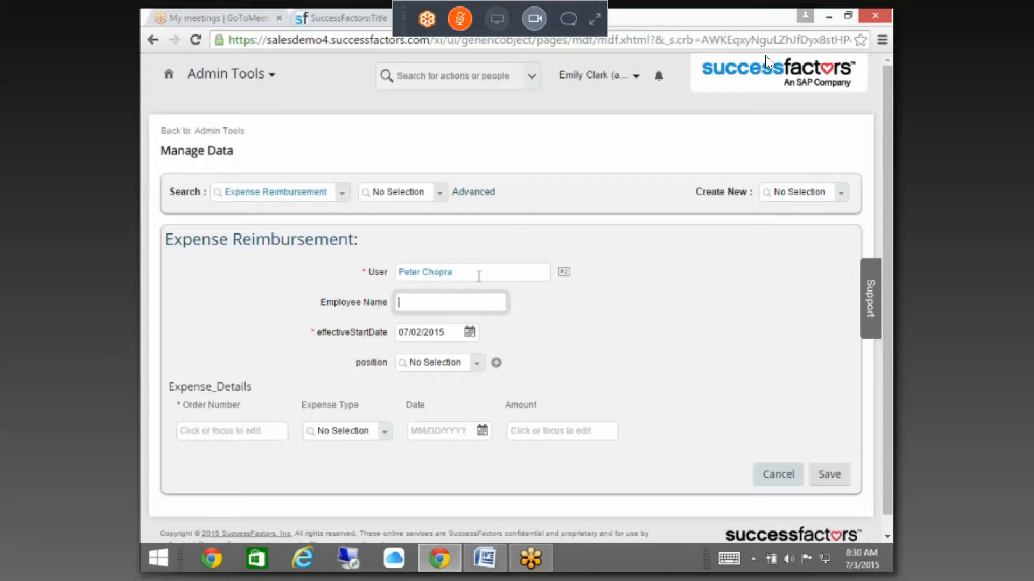
key(Tab)
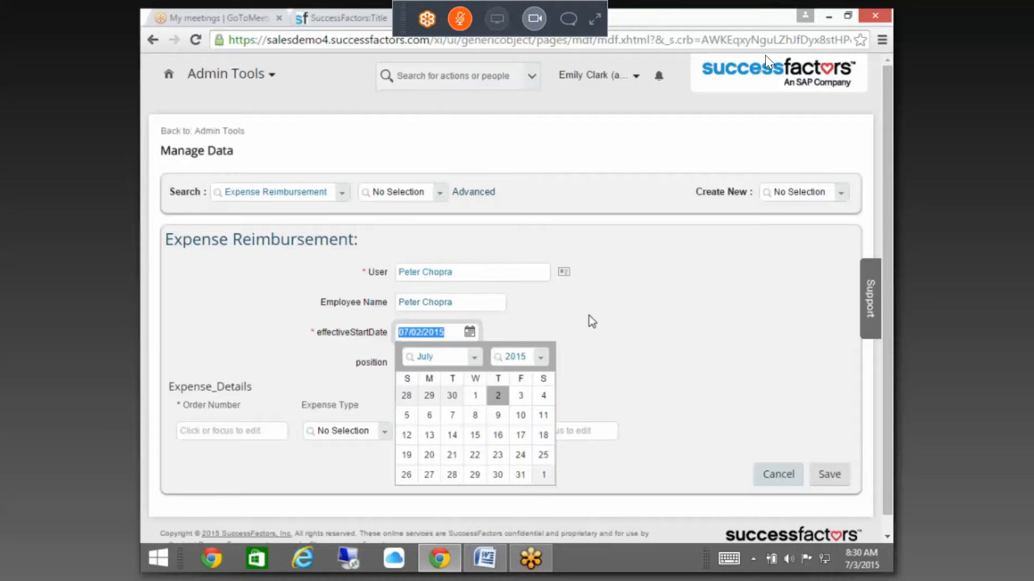
Step: Set the reimbursement's position to 031313
click(661, 328)
click(449, 364)
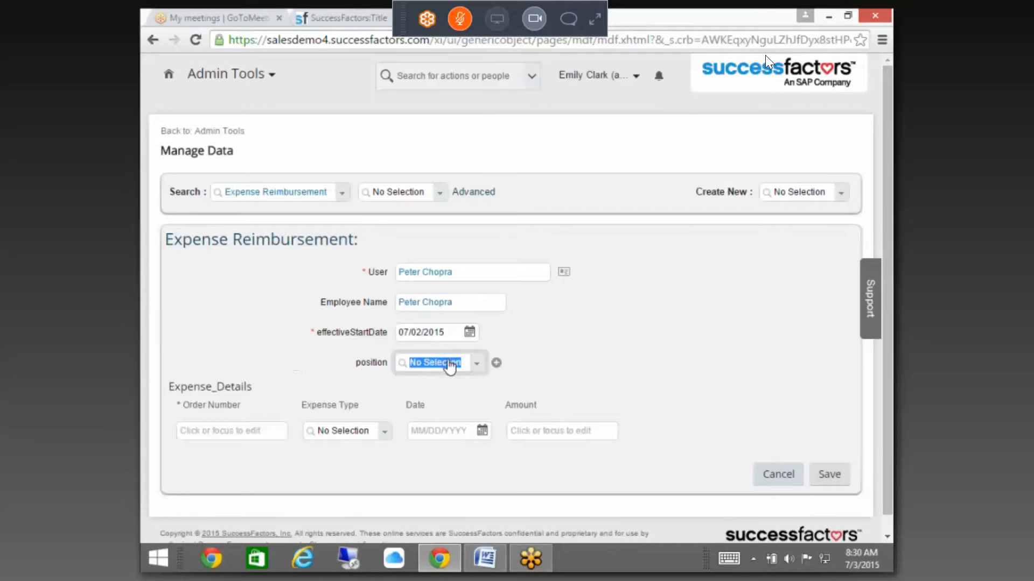
click(479, 364)
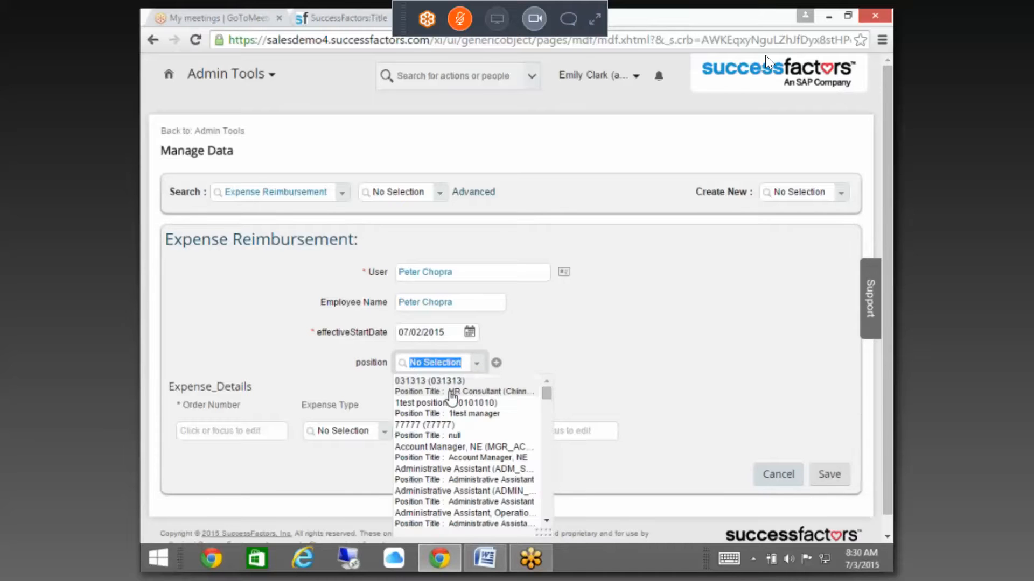
click(467, 376)
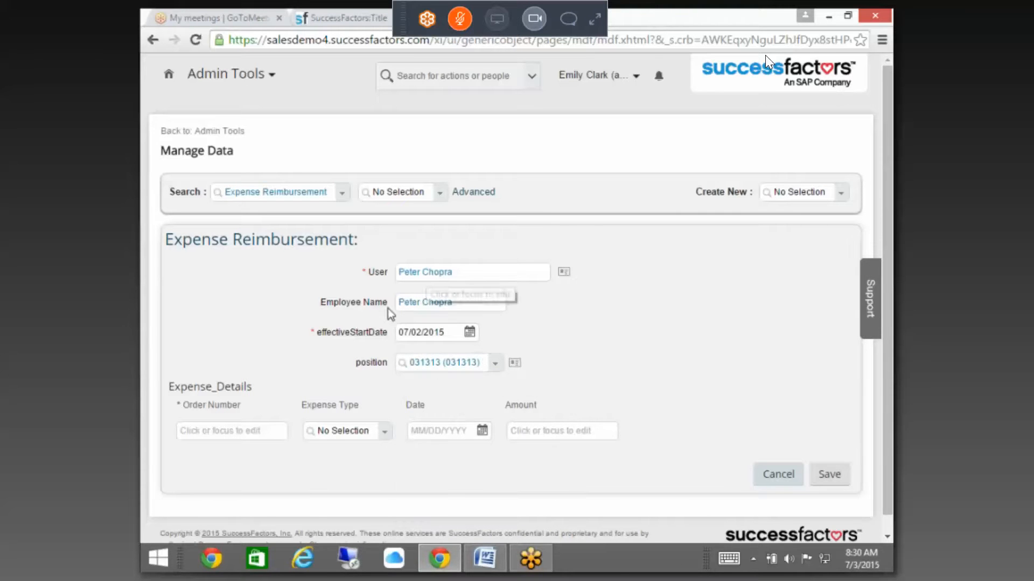
Step: Replace the employee name with the corrected full name and enter first-row order number 11231212
click(251, 429)
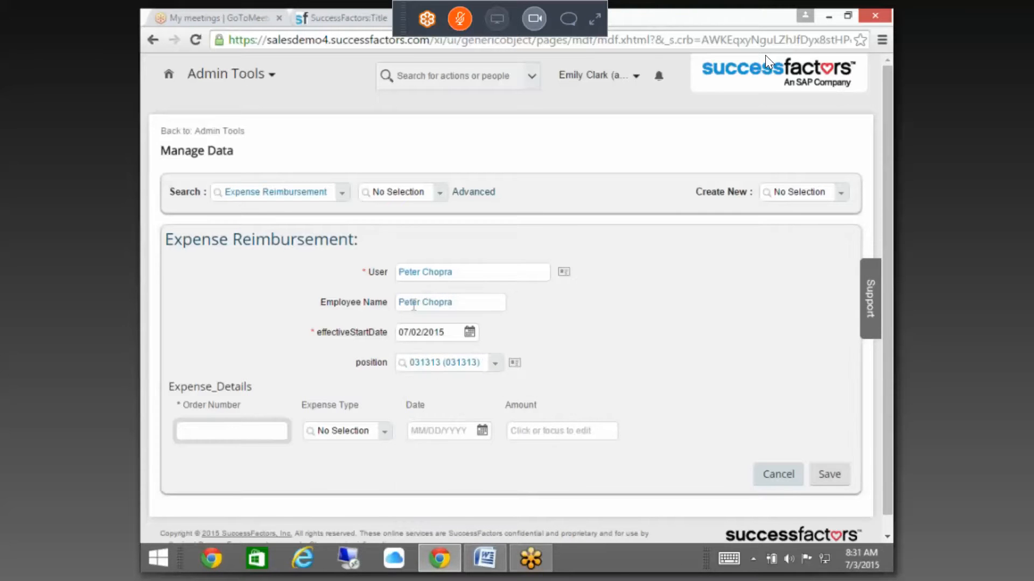
click(454, 306)
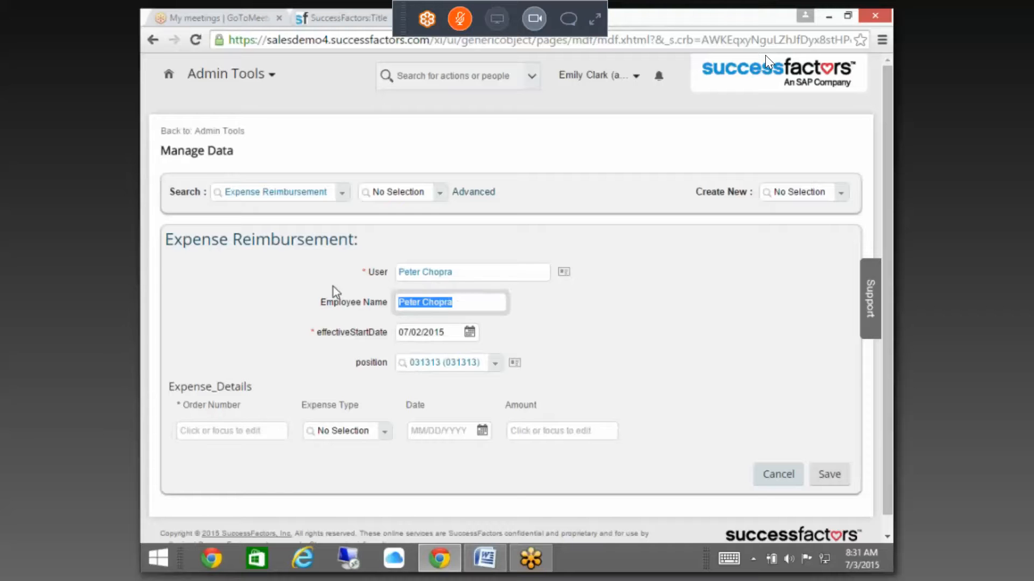
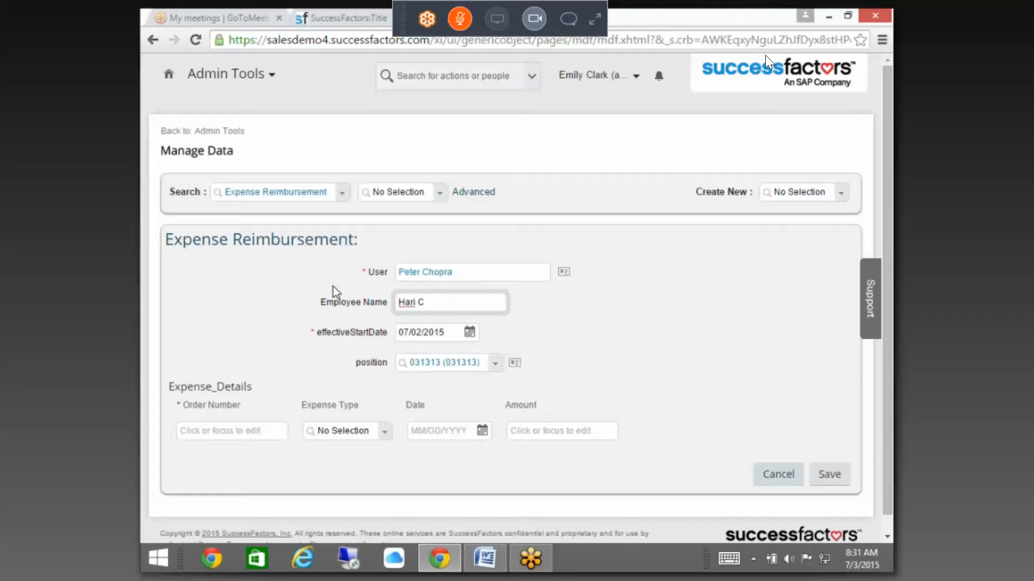
click(560, 308)
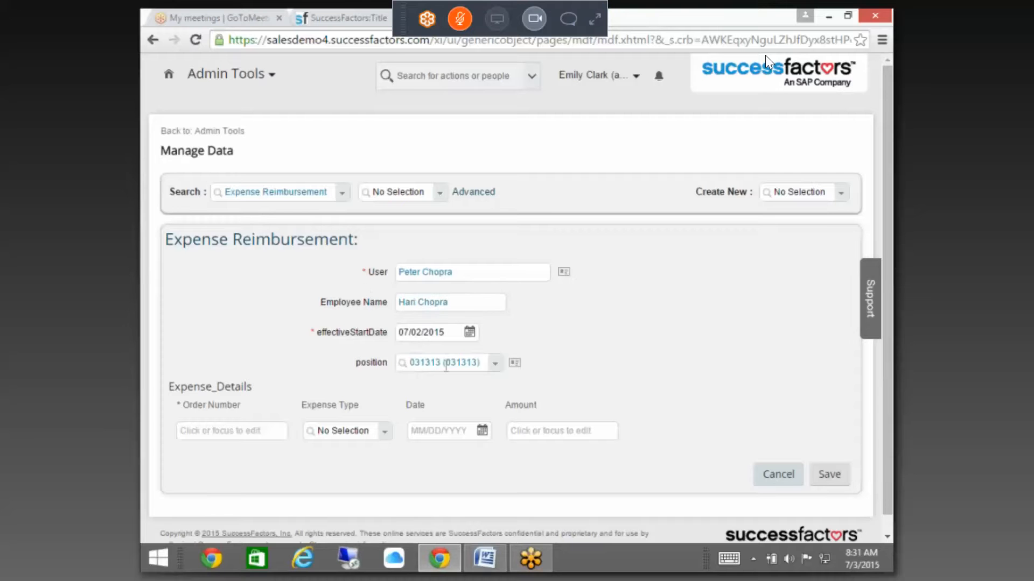
click(241, 432)
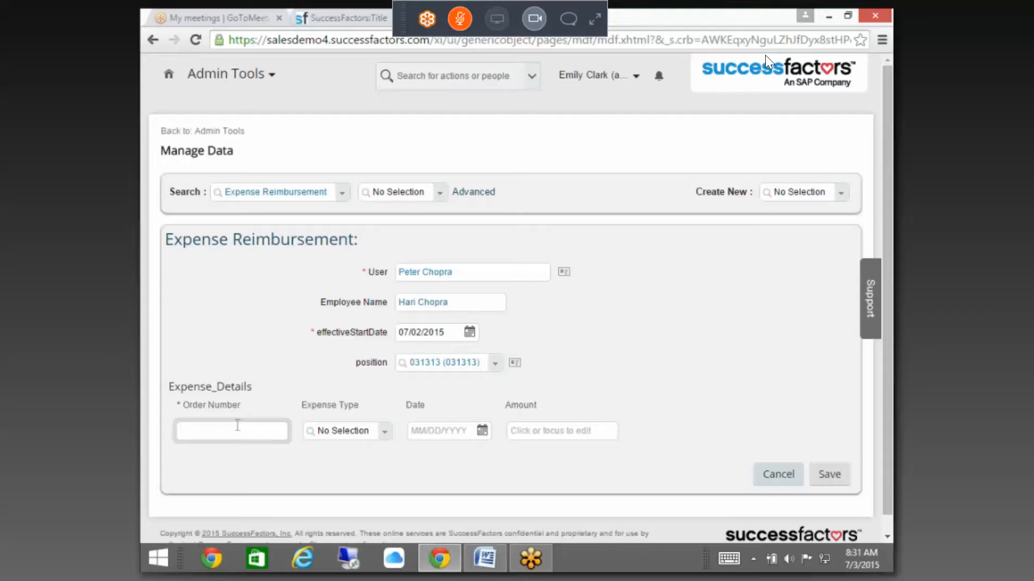
text(11231212)
Step: Complete the first expense row as Travel on 07/01/2015 for amount 1000
key(Tab)
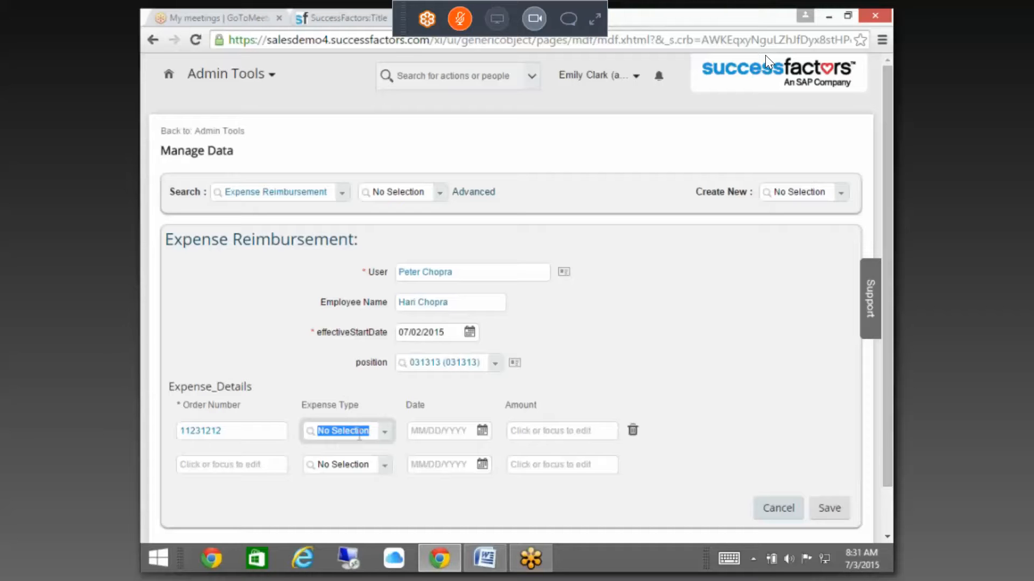
click(386, 434)
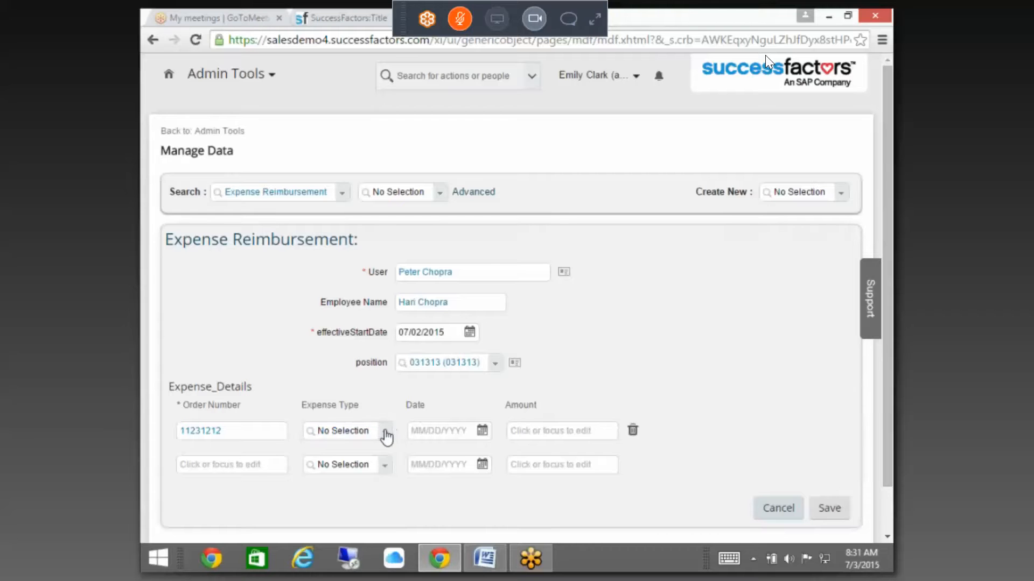
click(385, 434)
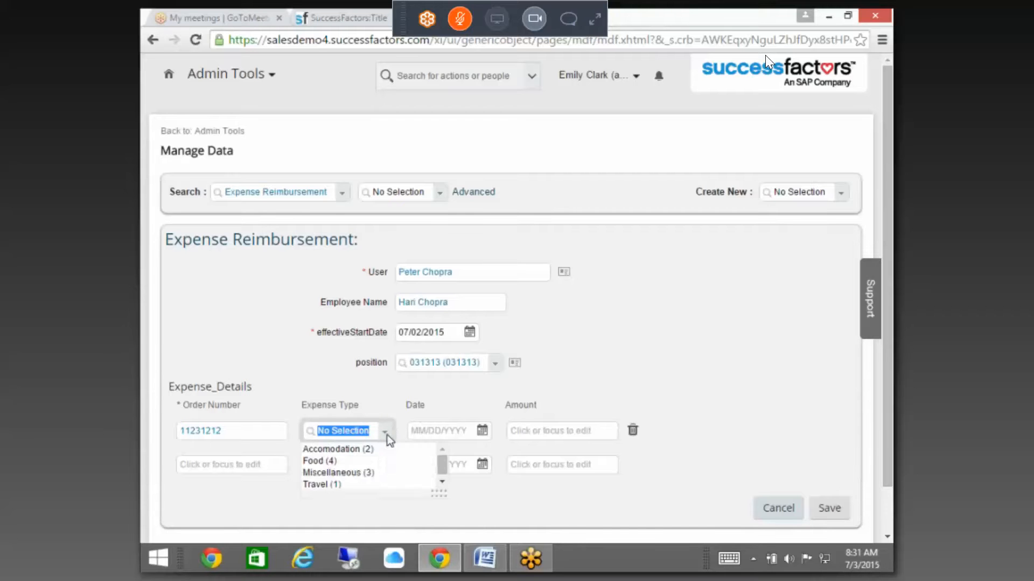
click(318, 484)
click(449, 433)
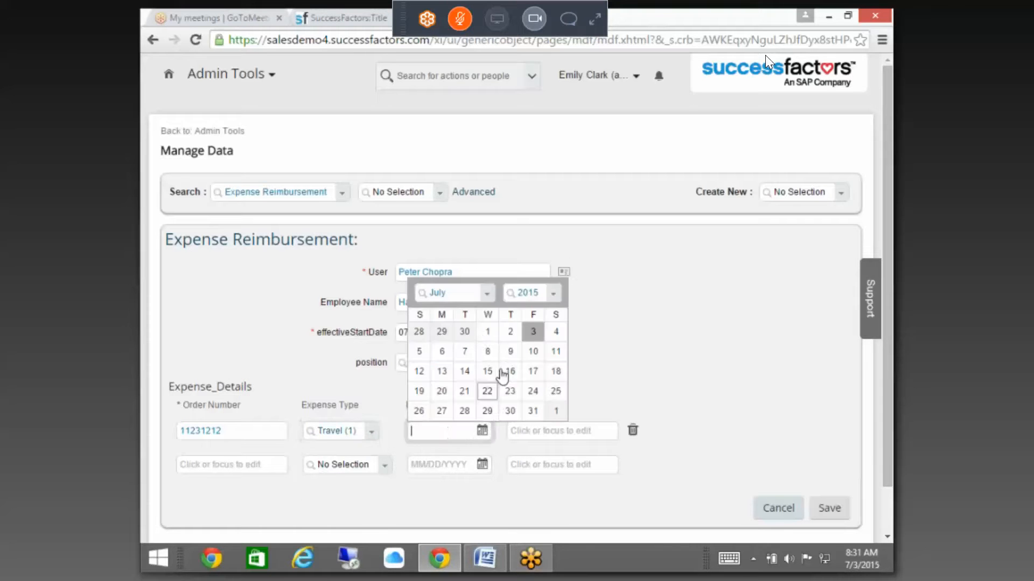
click(487, 332)
click(539, 432)
text(1000)
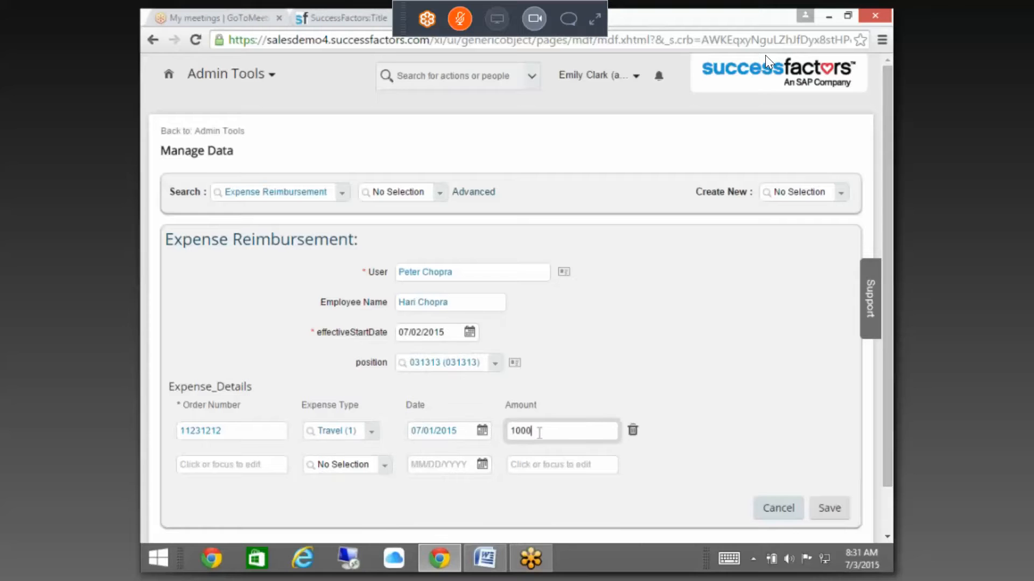
click(679, 383)
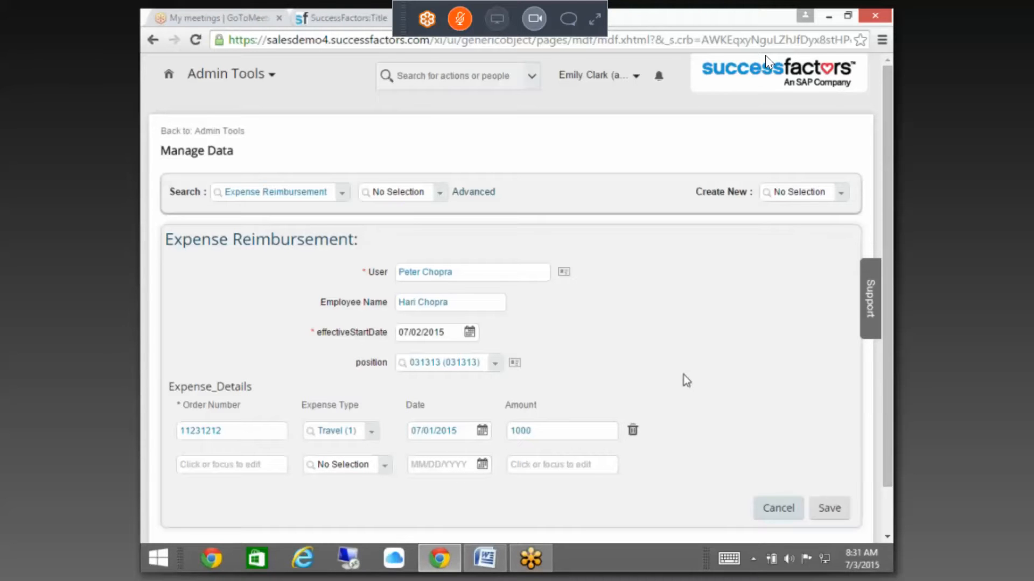
Step: Fill the second expense row: order number 1312312, Food, 06/30/2015, amount 1500
click(255, 464)
text(13123)
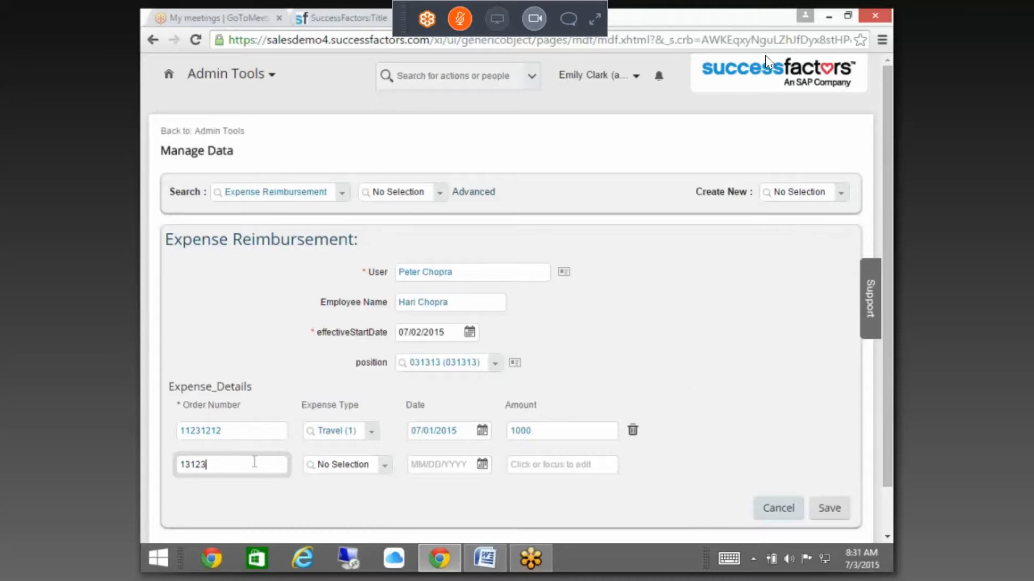
text(12)
key(Tab)
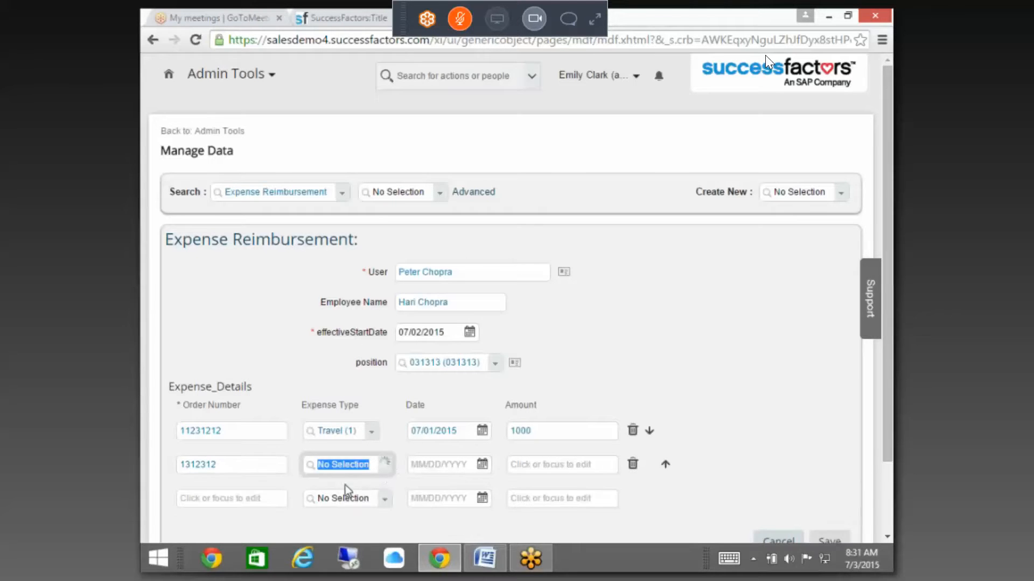
click(347, 491)
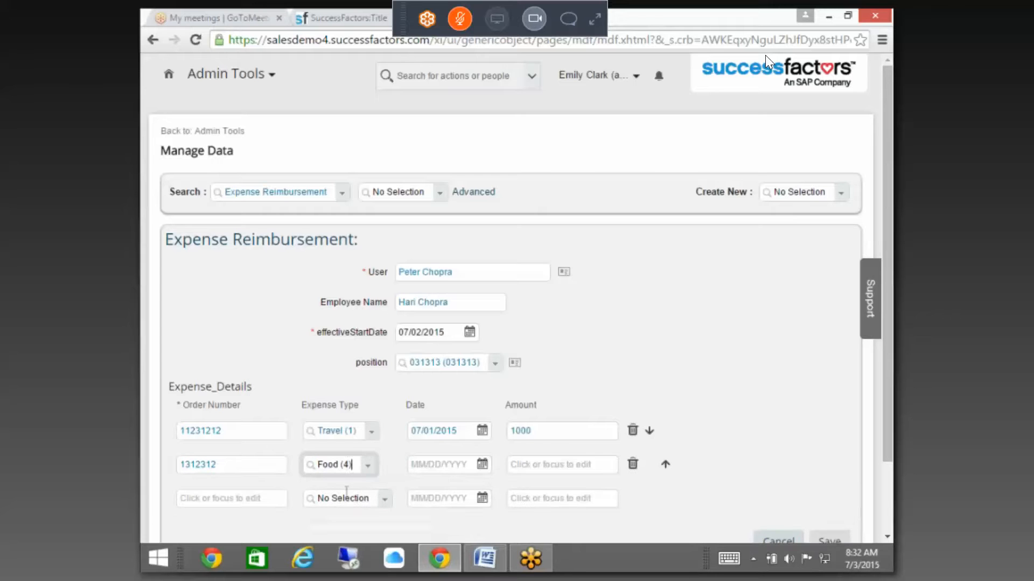
click(481, 464)
click(464, 365)
click(551, 466)
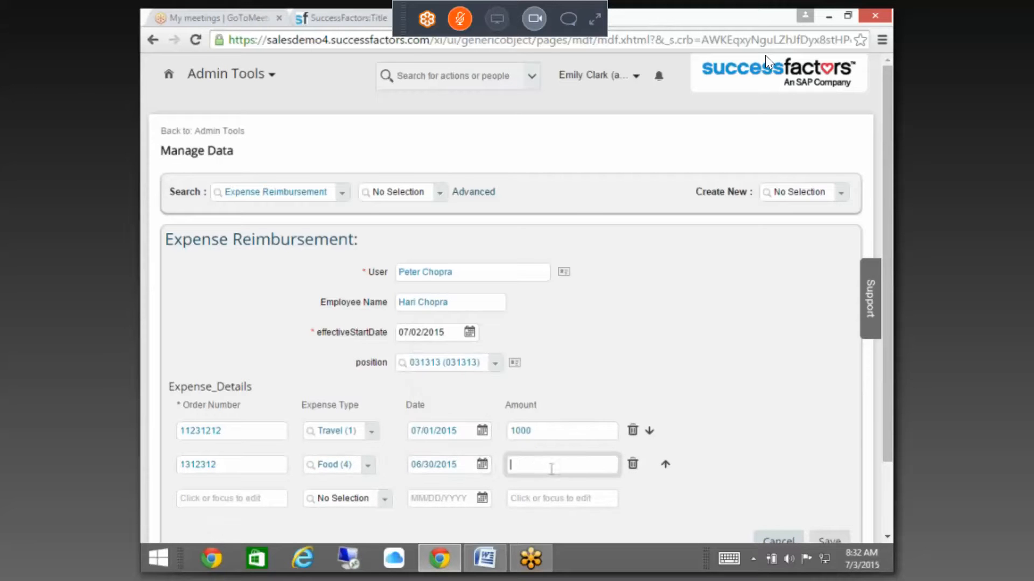
text(15000)
key(BackSpace)
click(795, 405)
mouse_move(889, 418)
mouse_down()
mouse_move(889, 431)
mouse_move(873, 430)
mouse_up()
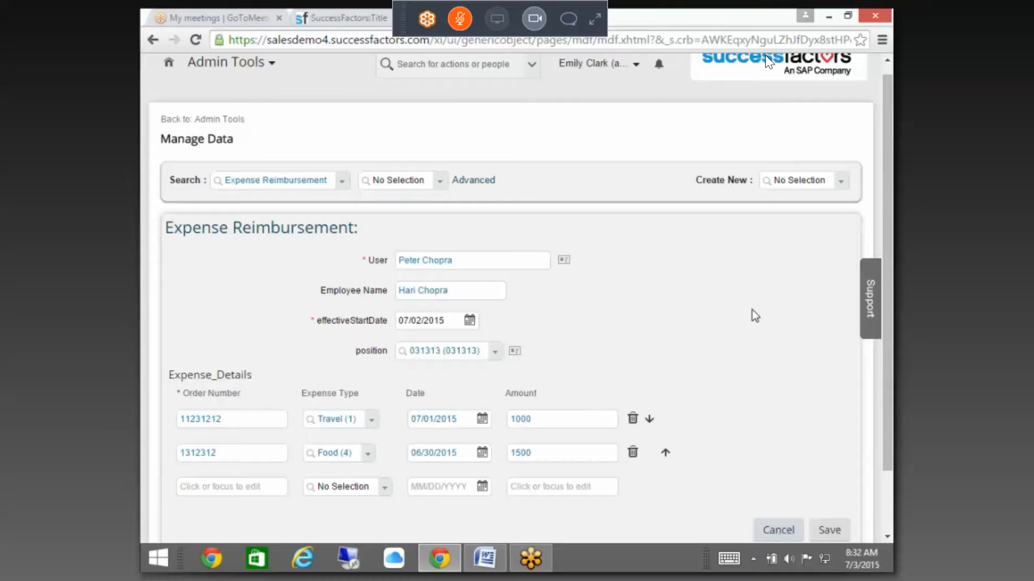
Step: Save the test reimbursement, permanently delete the entry, and go back to Admin Tools
scroll(753, 312, down, 2)
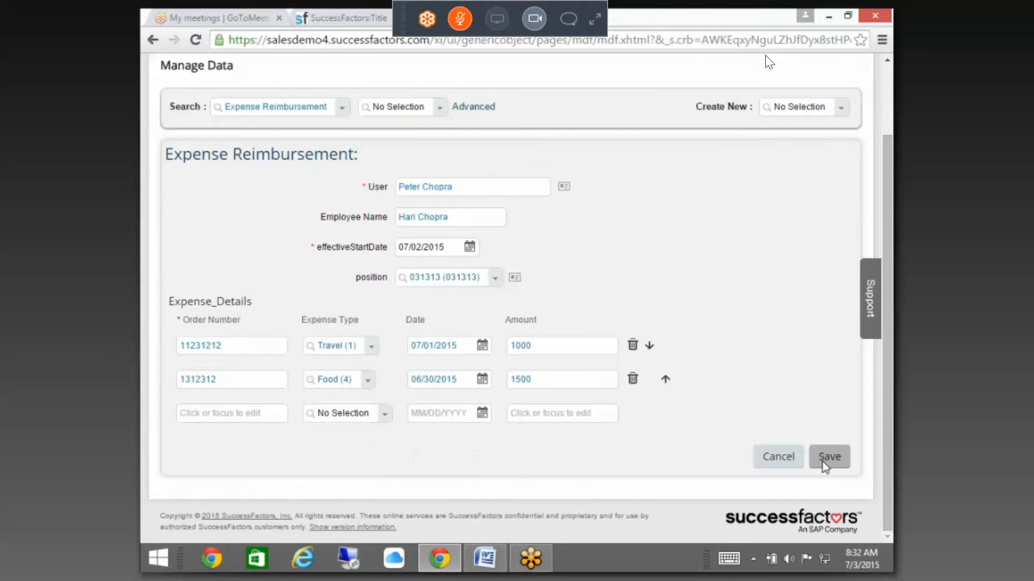
click(823, 459)
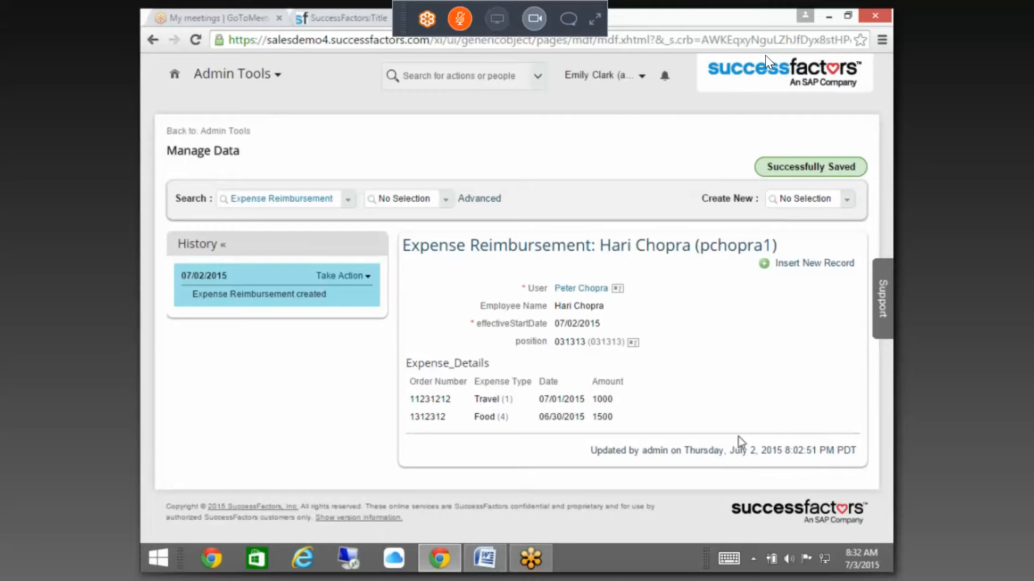
click(340, 275)
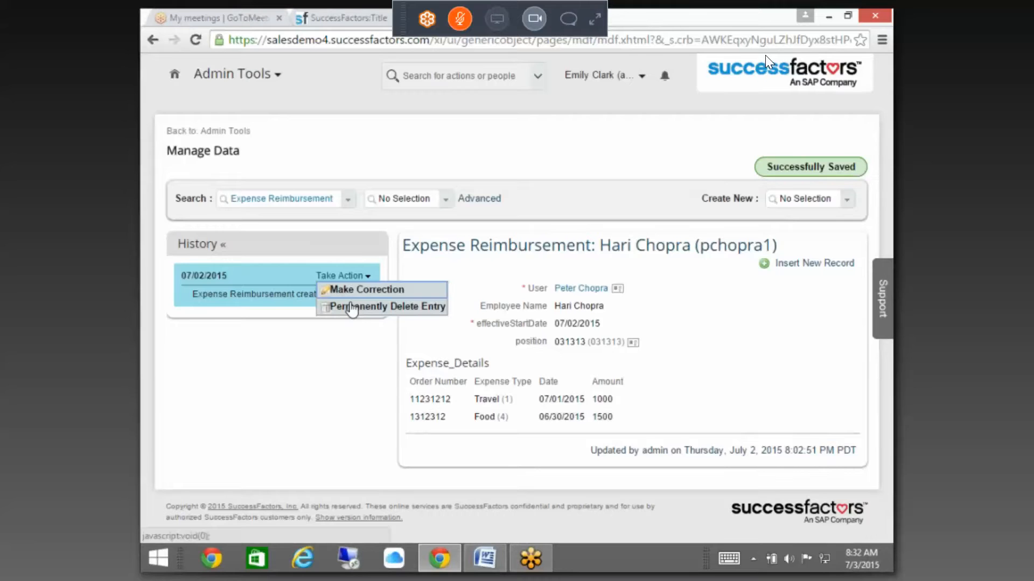
click(351, 307)
click(635, 350)
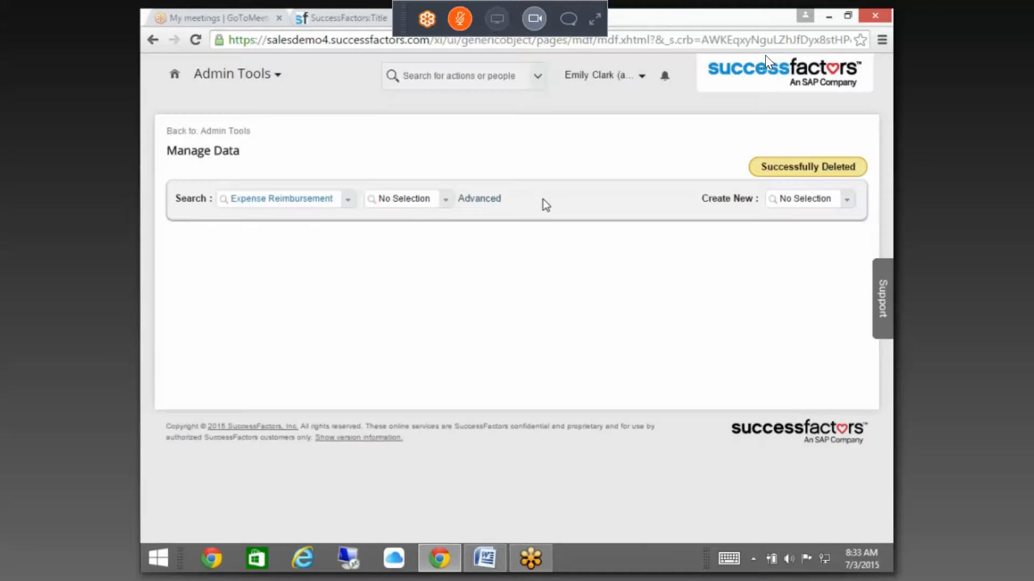
click(335, 17)
click(233, 132)
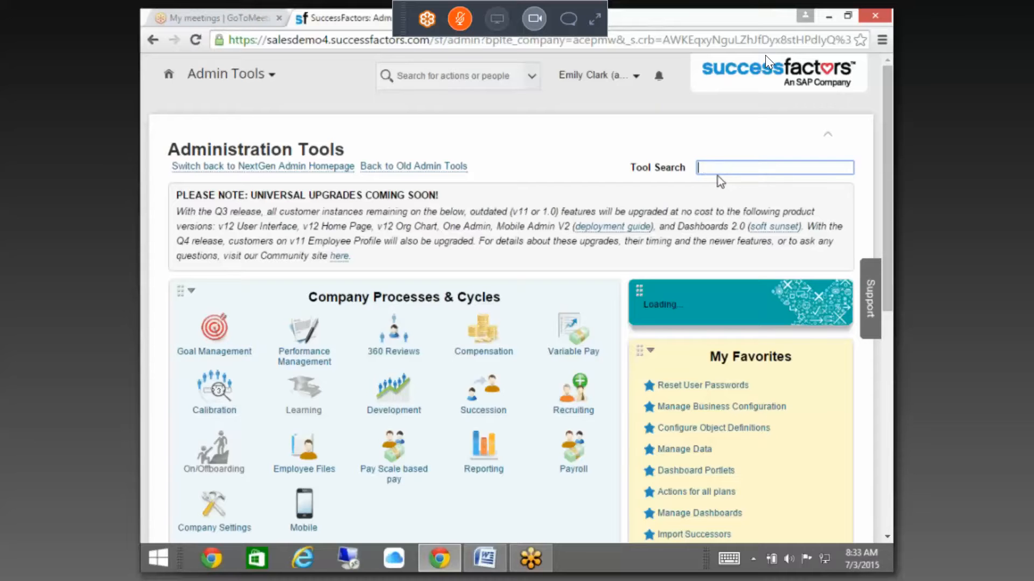
Step: Open Configure Business Rules and start a new rule with ID and name Expense_Food
text(us)
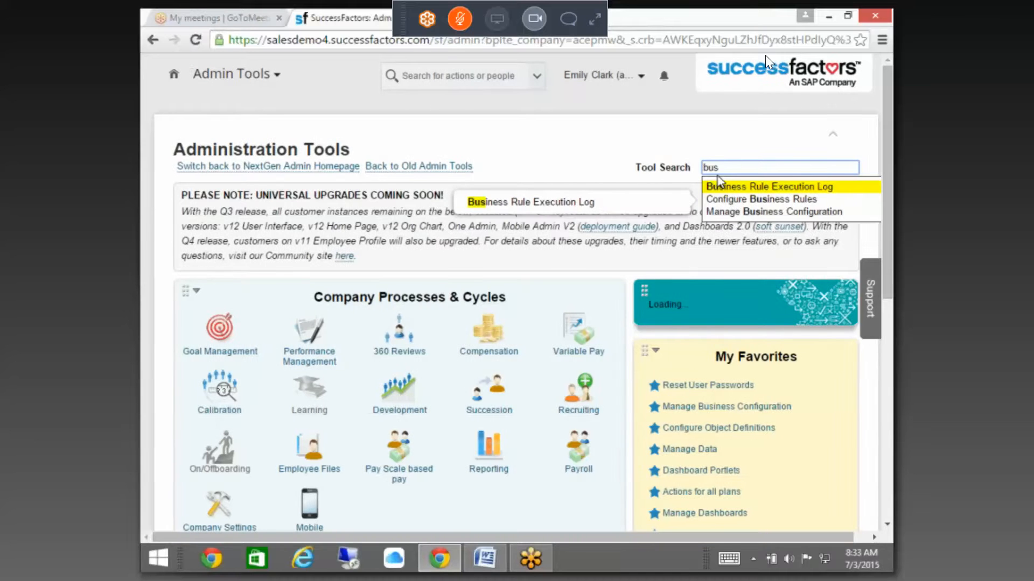
click(752, 200)
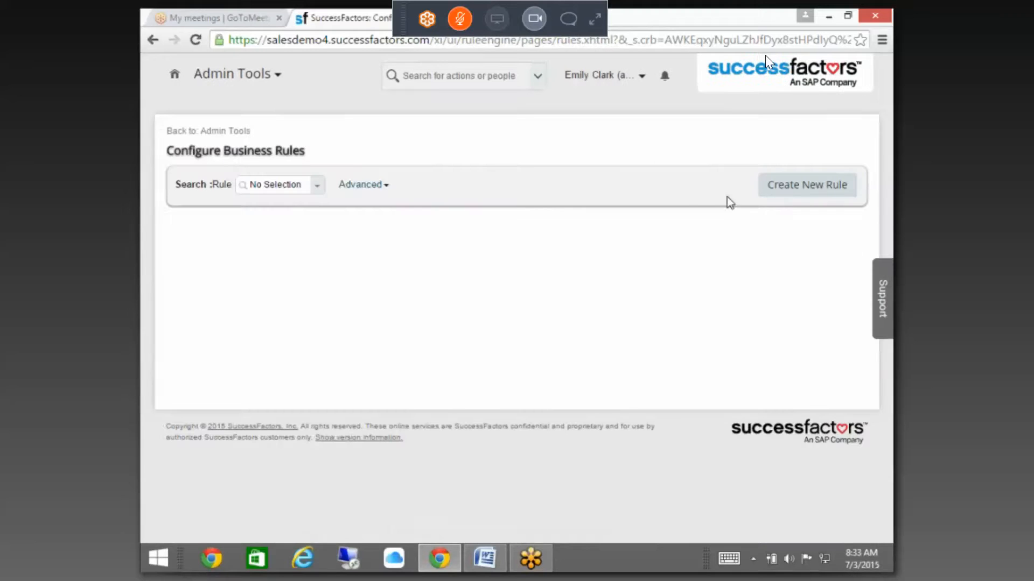
click(776, 189)
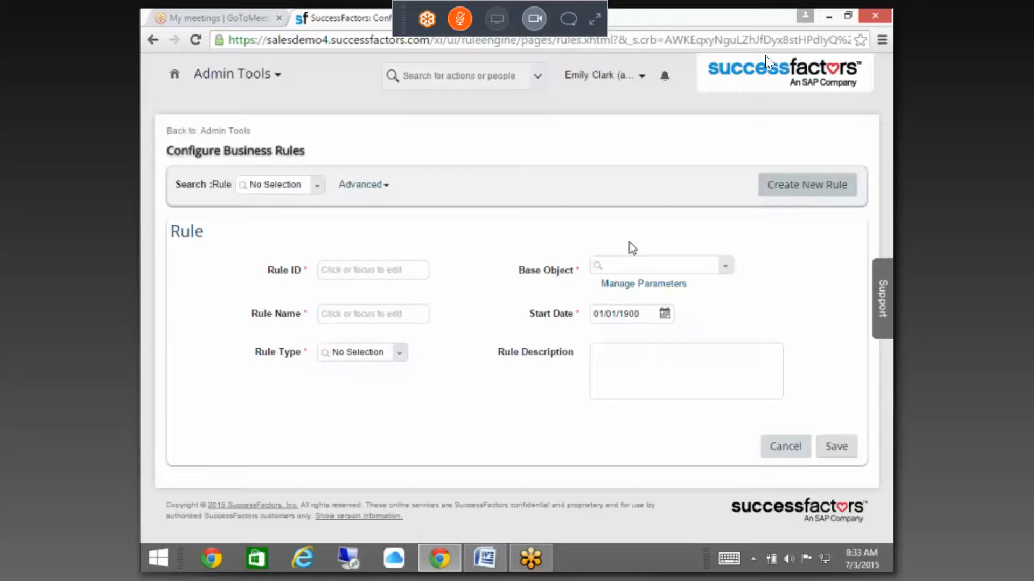
click(390, 275)
text(Expen)
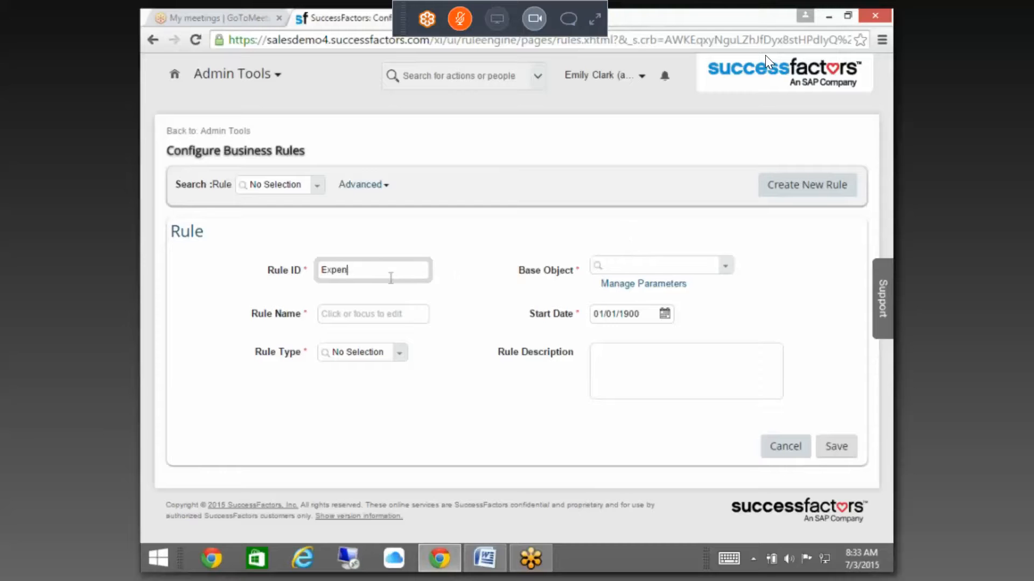
text(se_Food)
drag(407, 272, 181, 277)
key(ctrl+c)
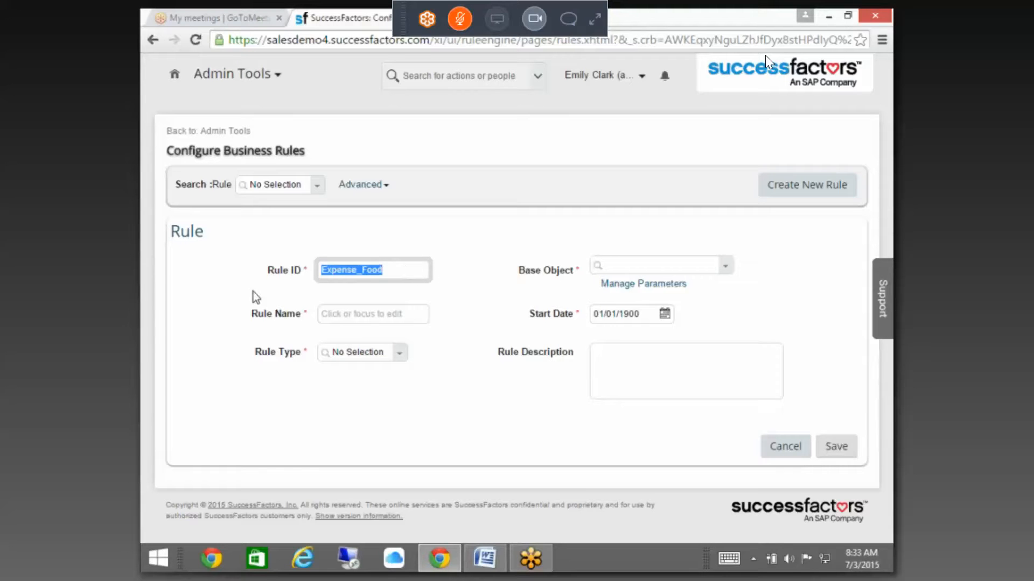
click(342, 314)
key(ctrl+v)
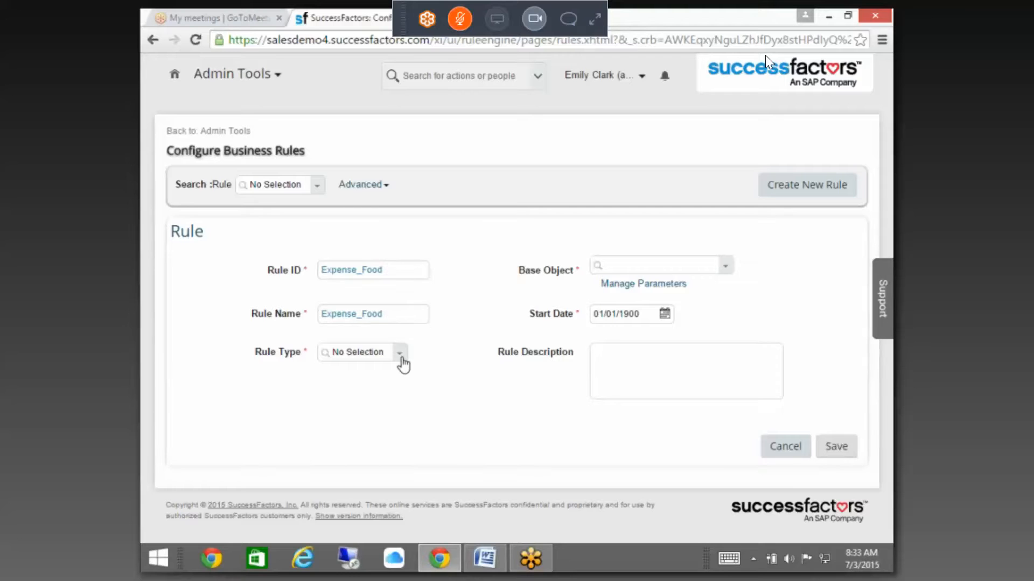
Step: Set the rule type to Program with Expense Details as the base object
click(401, 357)
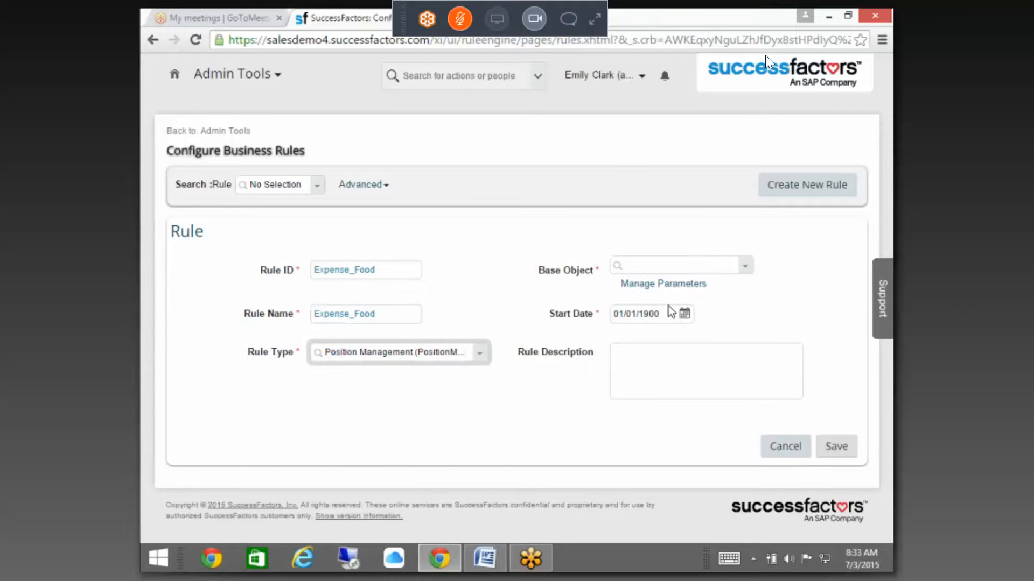
click(480, 354)
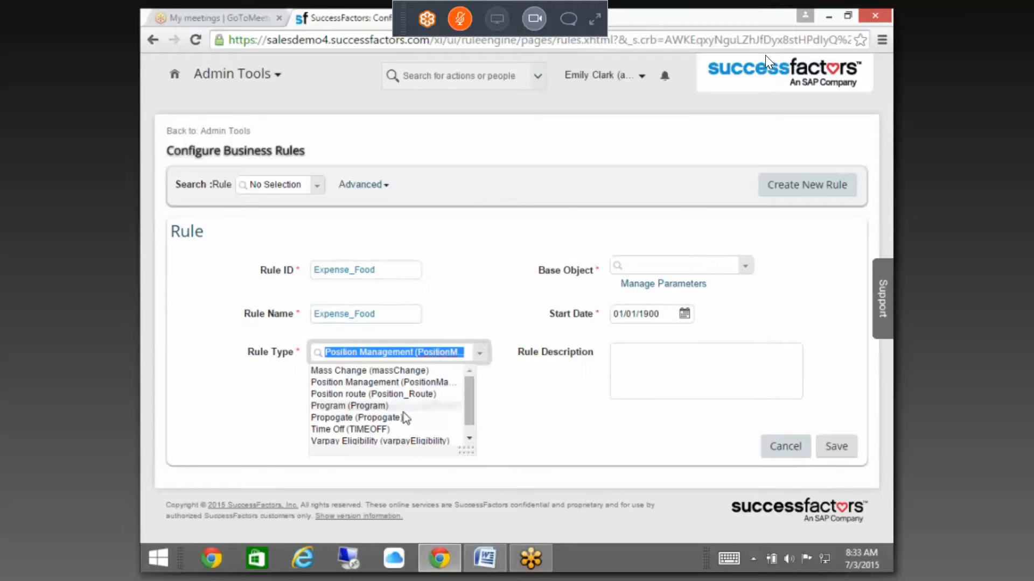
click(431, 407)
click(682, 267)
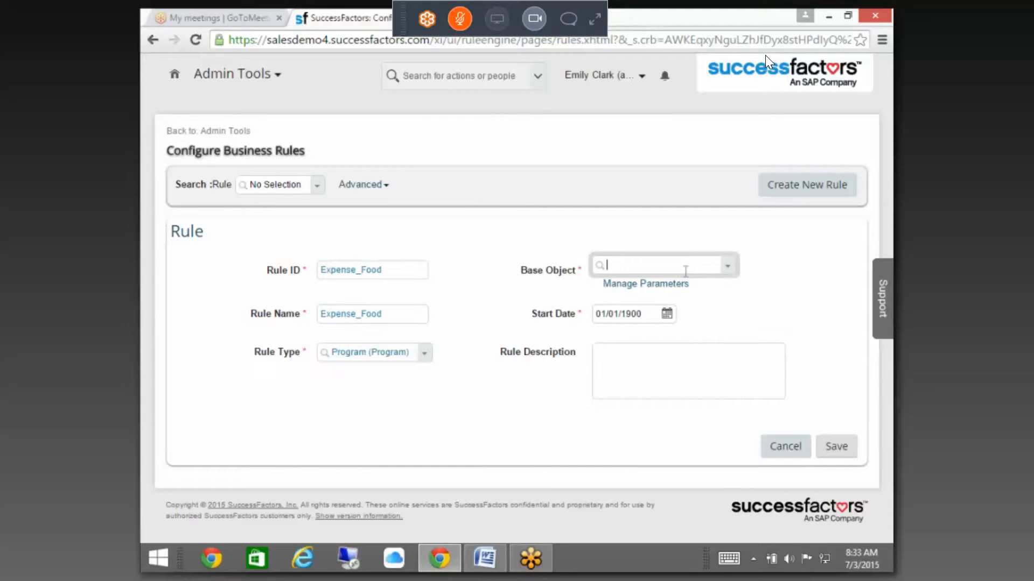
text(expen)
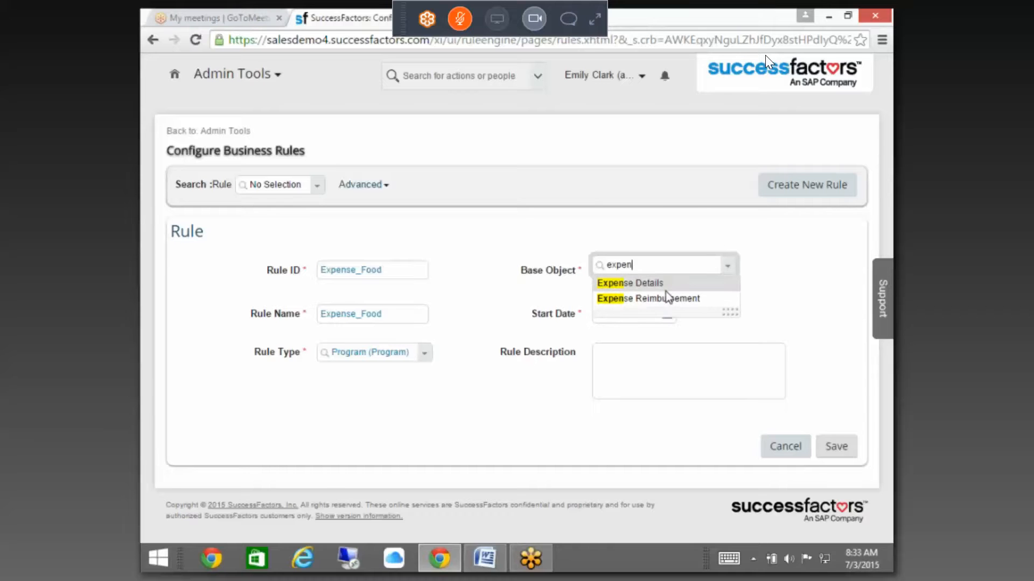
click(665, 290)
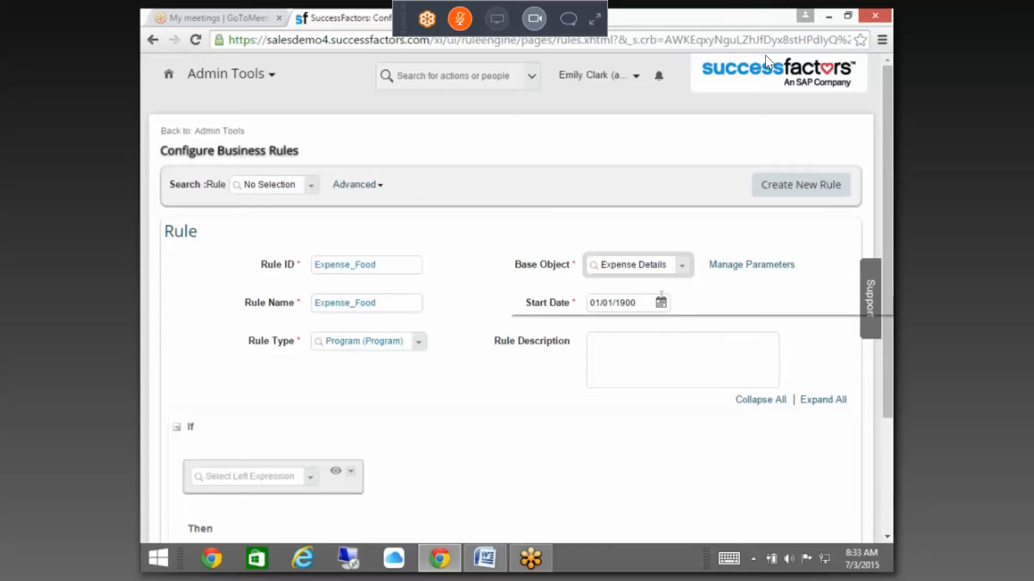
Step: Build the If condition so Expense Type is equal to the value Food (4)
drag(887, 230, 887, 326)
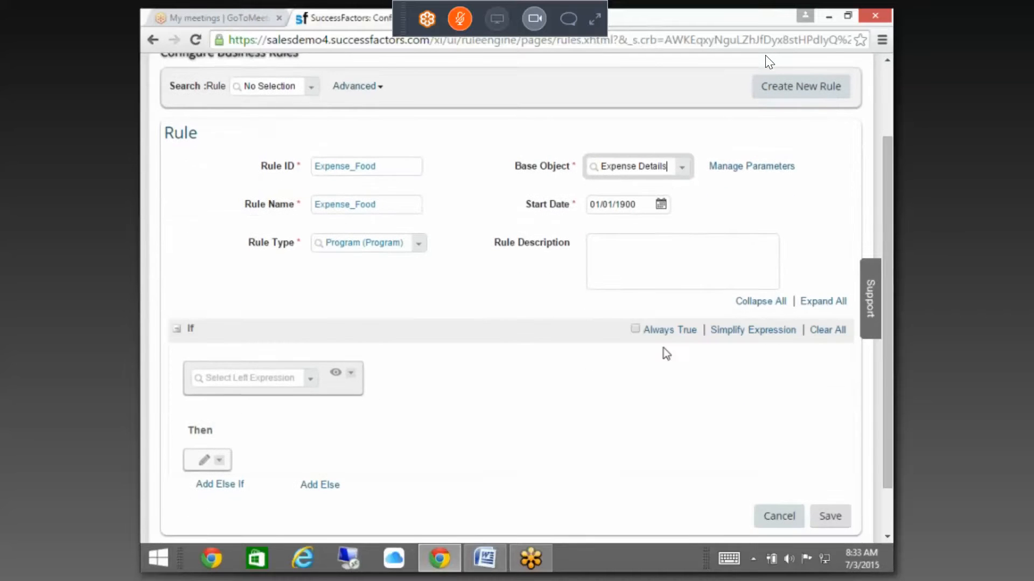
click(635, 330)
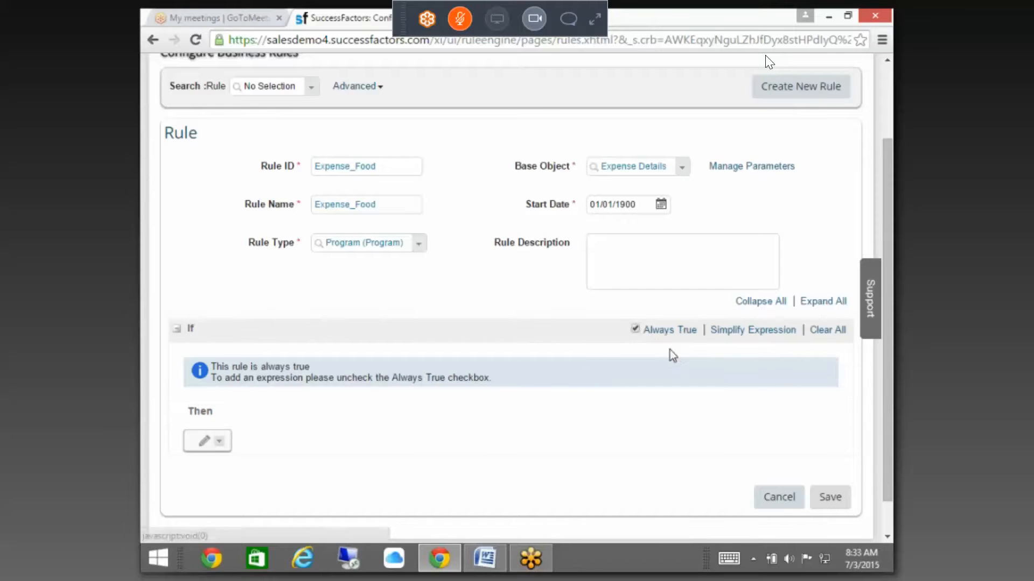
click(636, 329)
click(313, 378)
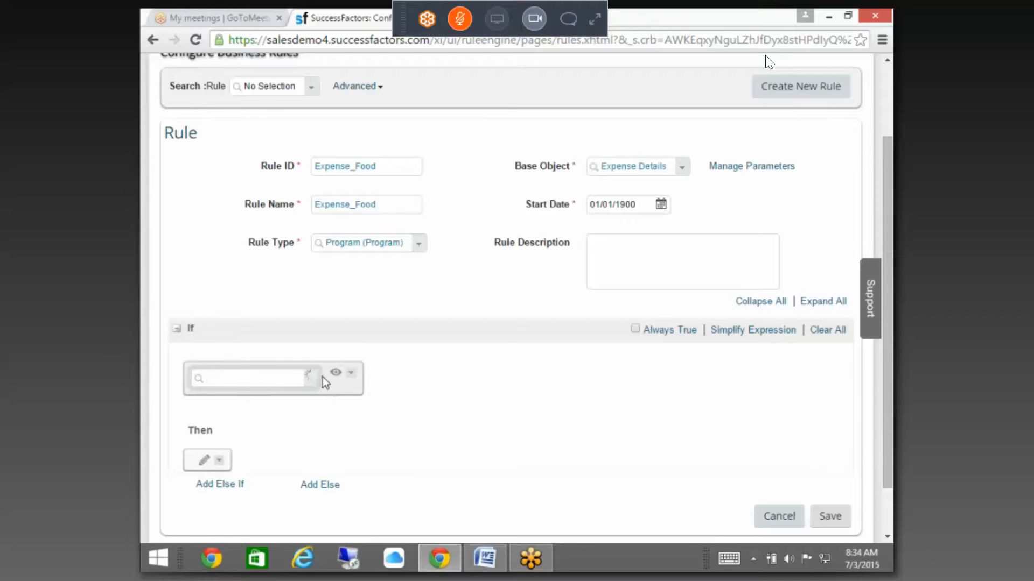
mouse_move(501, 115)
mouse_down()
mouse_move(502, 130)
mouse_move(501, 104)
mouse_up()
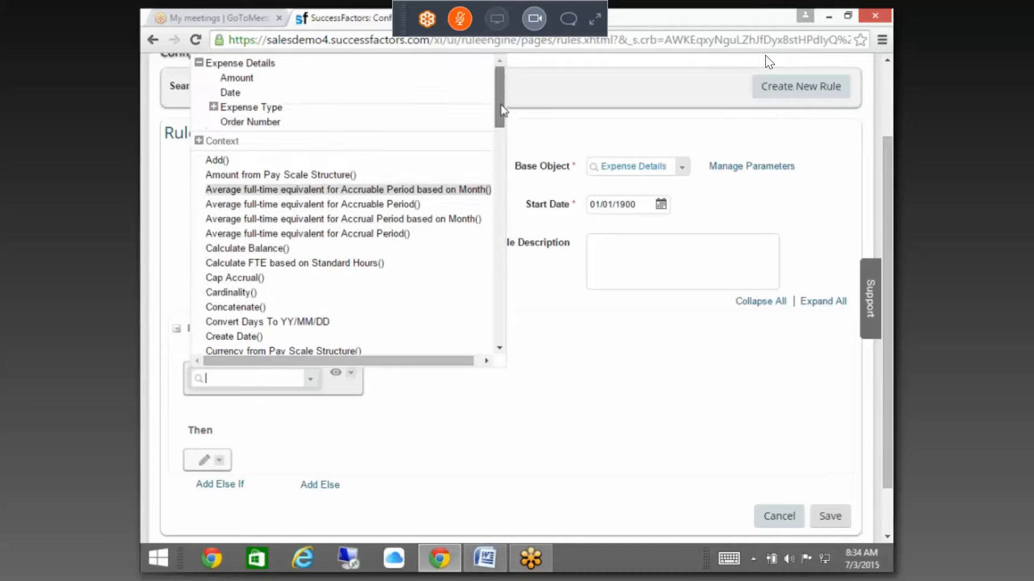
click(213, 106)
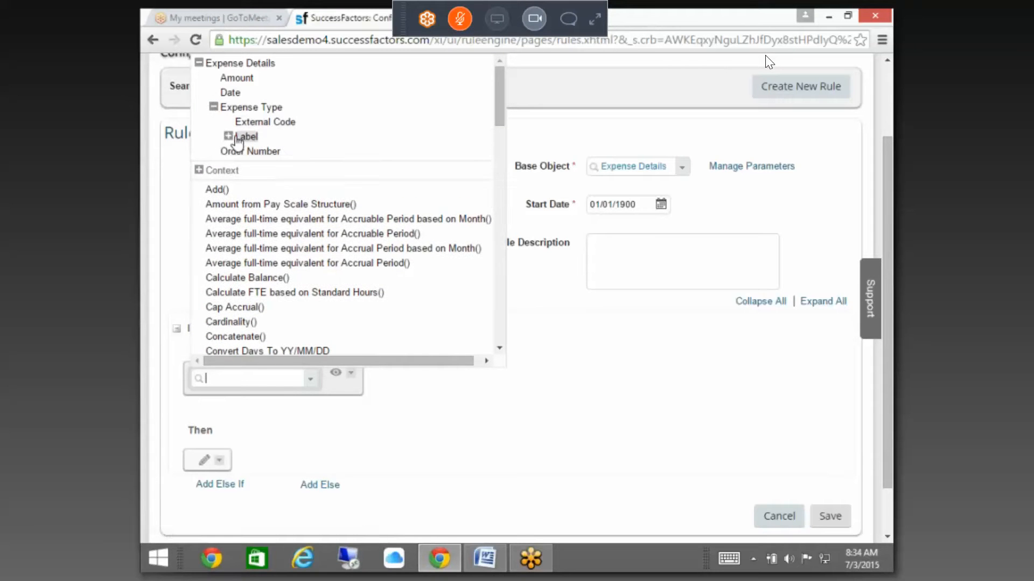
click(229, 136)
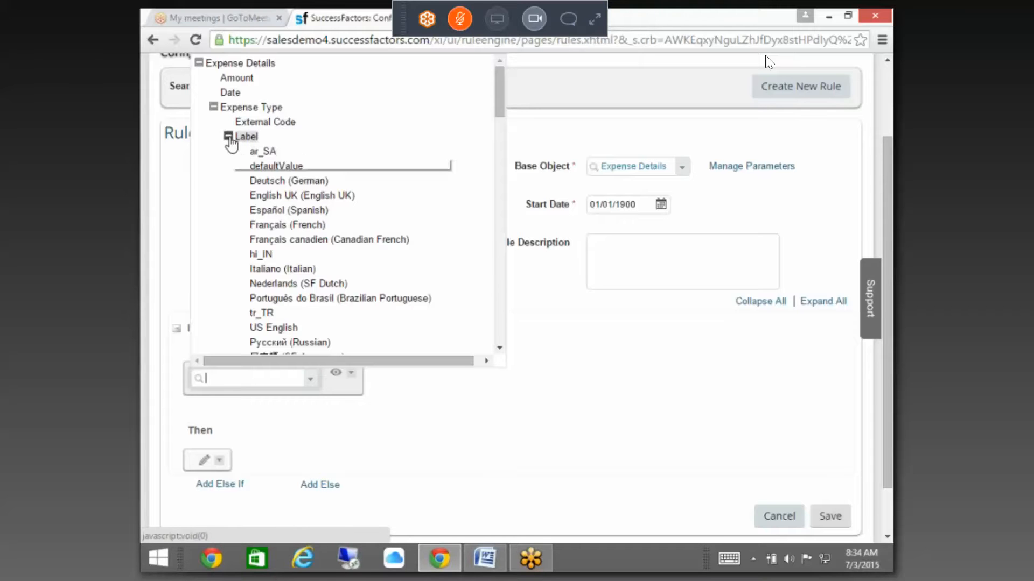
click(228, 136)
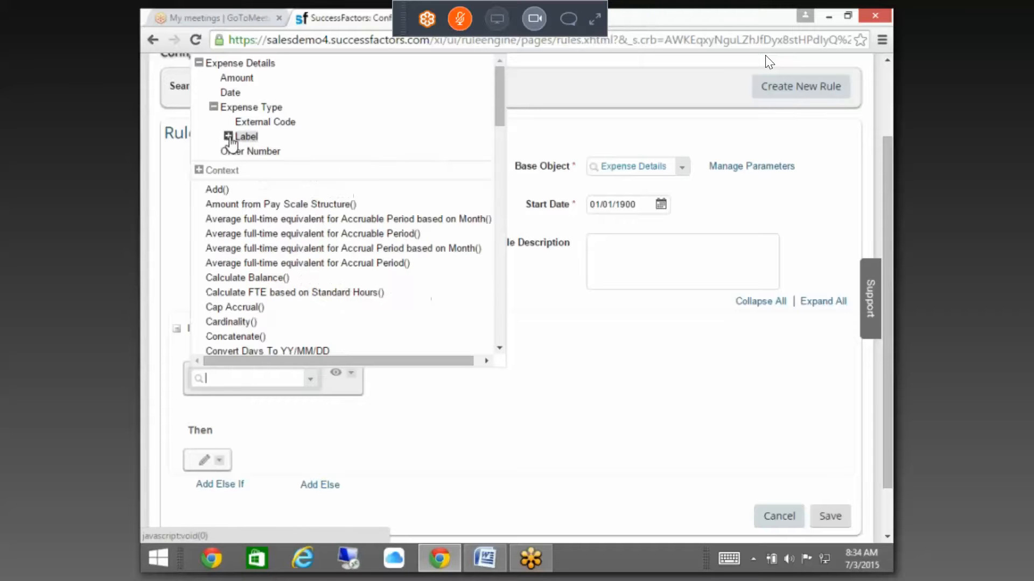
click(253, 110)
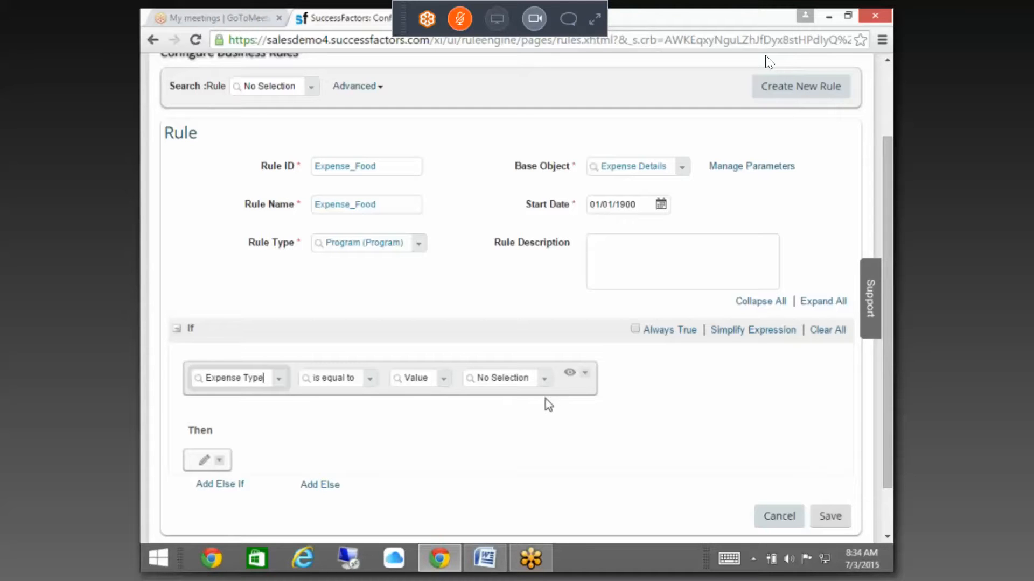
click(542, 383)
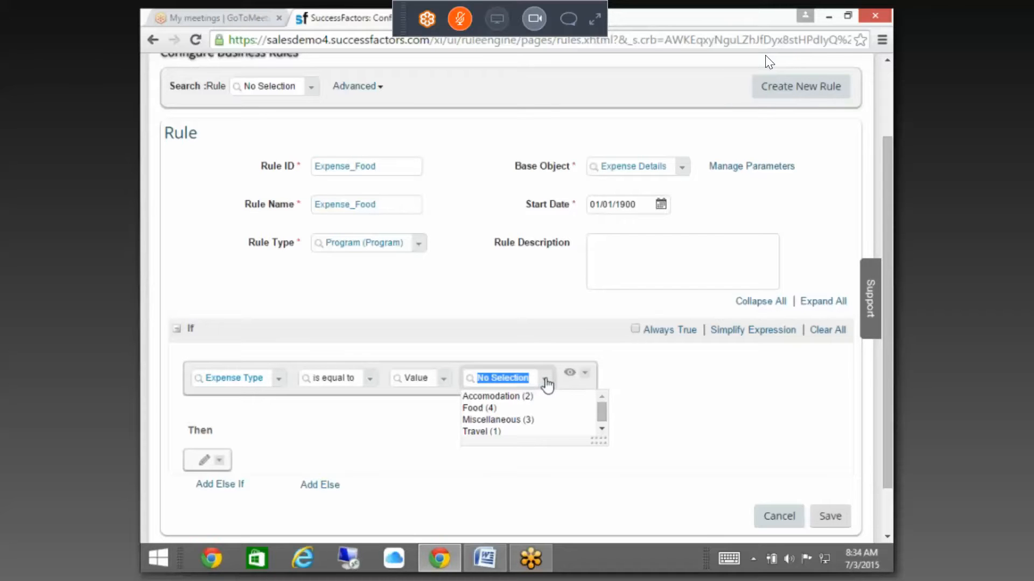
click(531, 410)
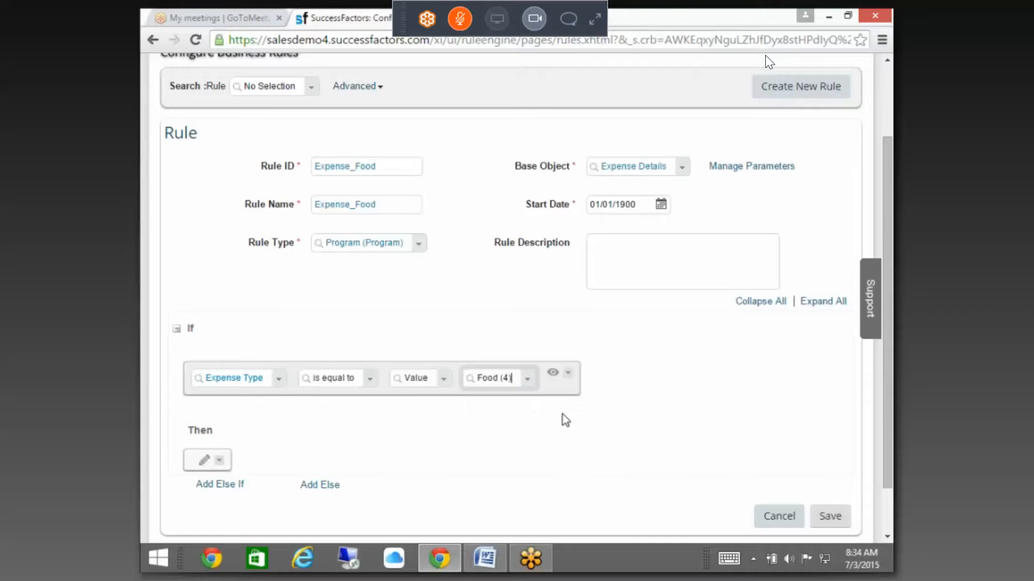
scroll(769, 62, down, 1)
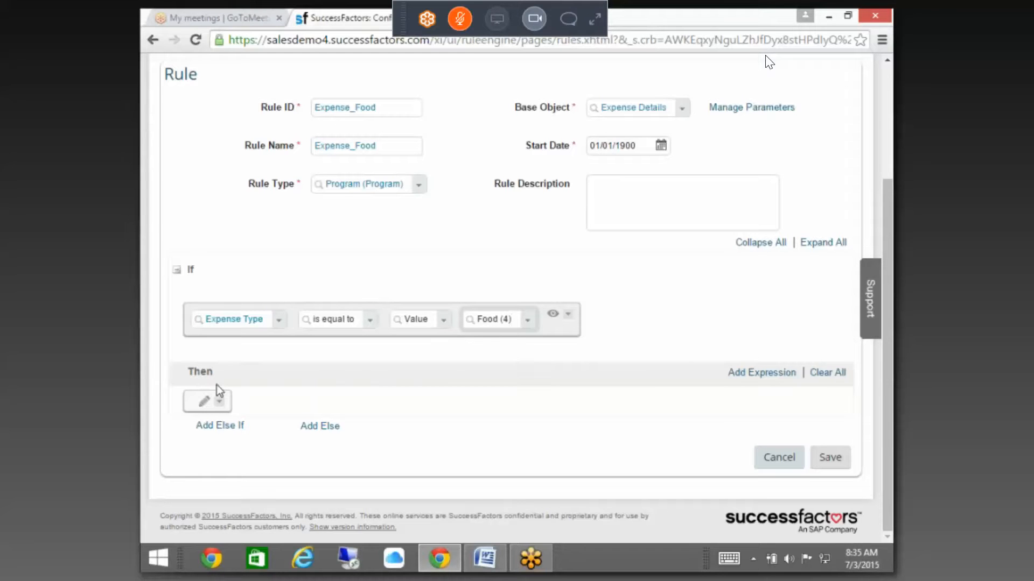
Step: Add a Then action that sets the Amount field
click(204, 402)
click(298, 408)
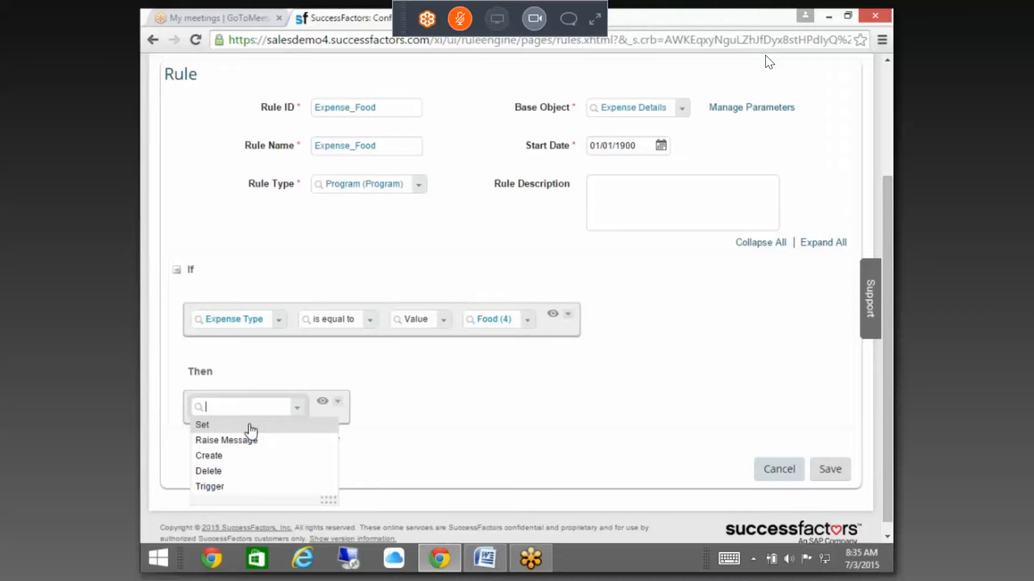
click(249, 425)
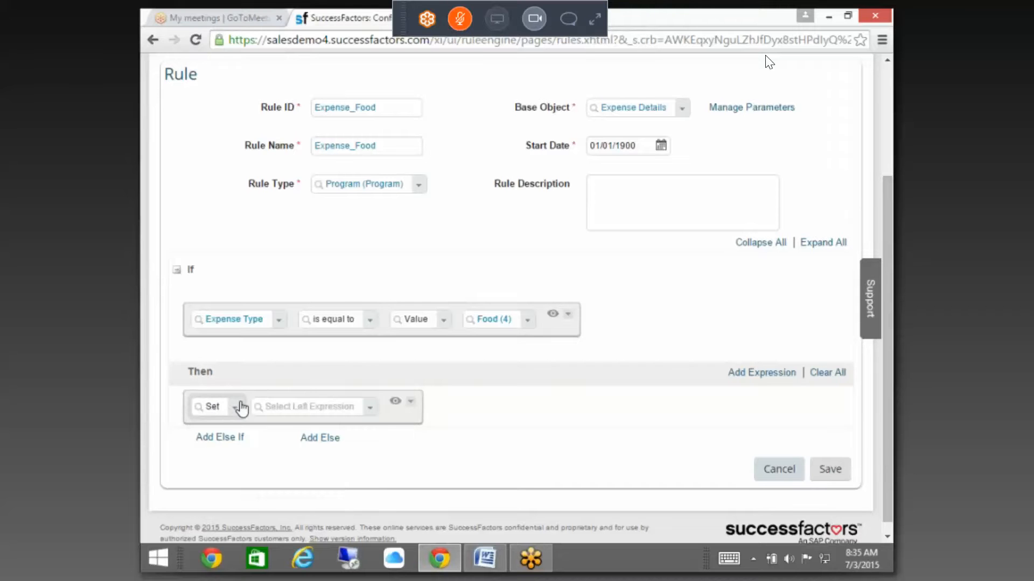
click(370, 410)
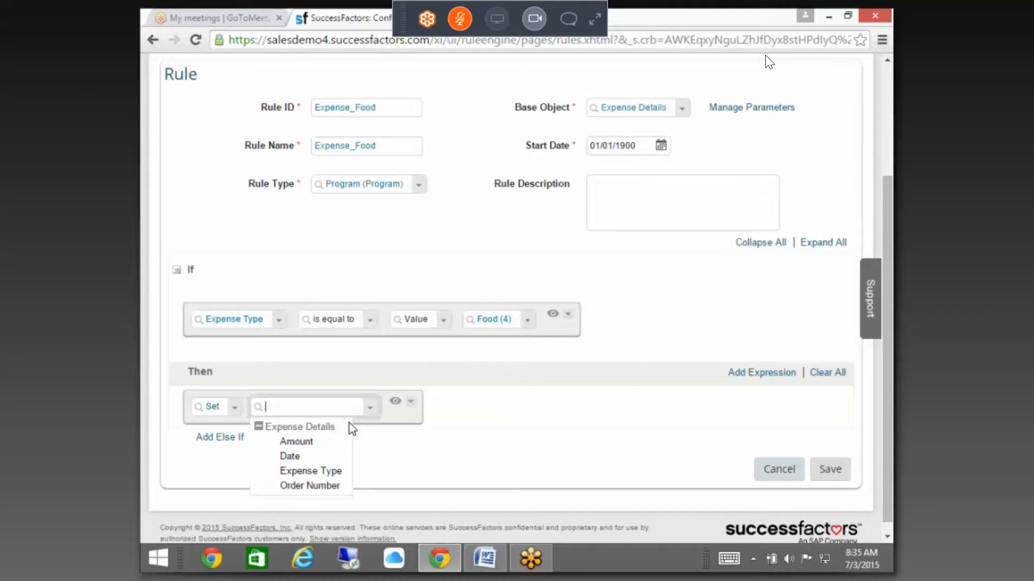
click(315, 444)
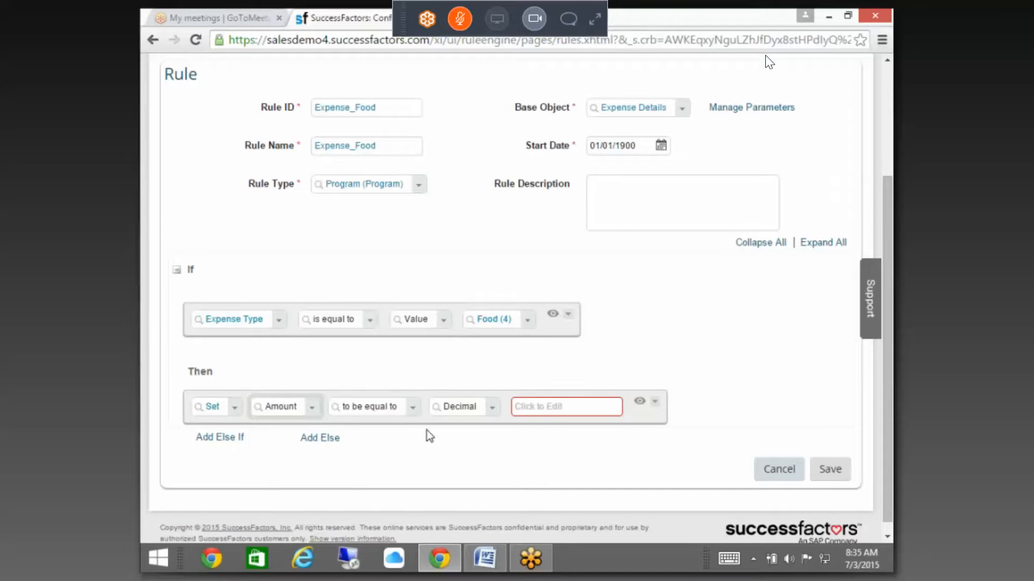
Step: Make the new Amount value Minimum(Amount, decimal 200)
click(491, 409)
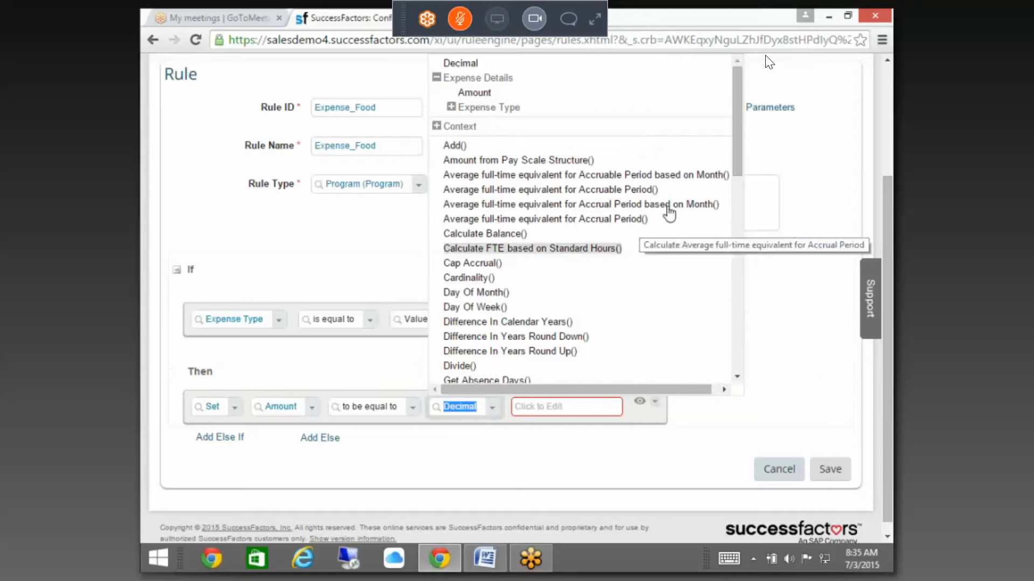
drag(742, 165, 714, 319)
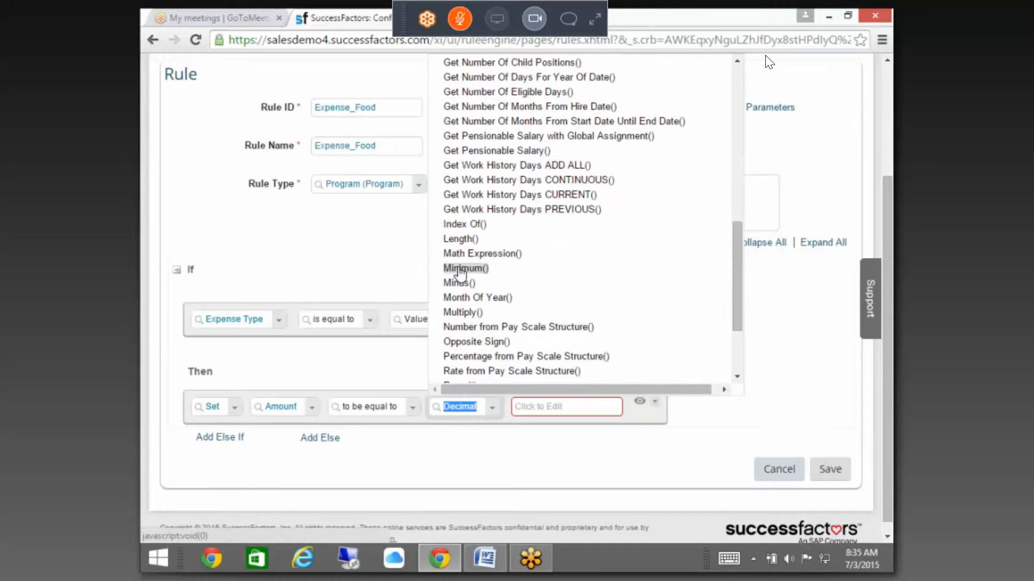
click(463, 270)
click(640, 445)
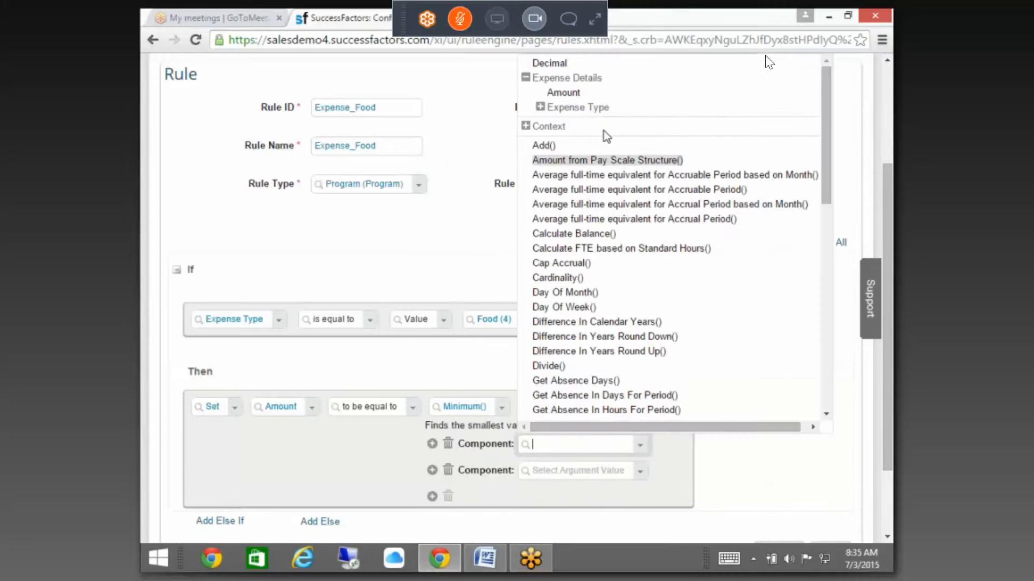
click(564, 92)
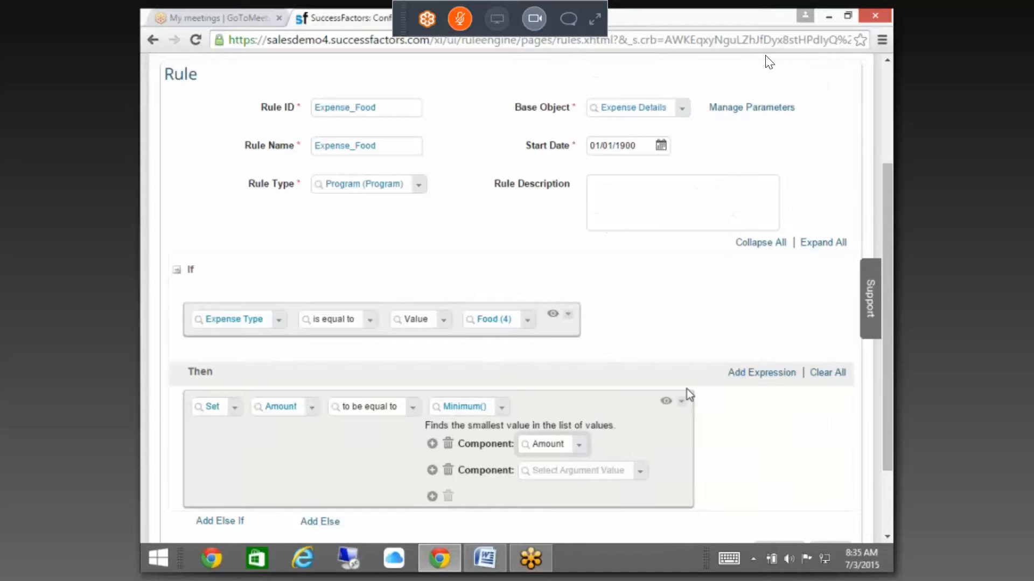
click(639, 472)
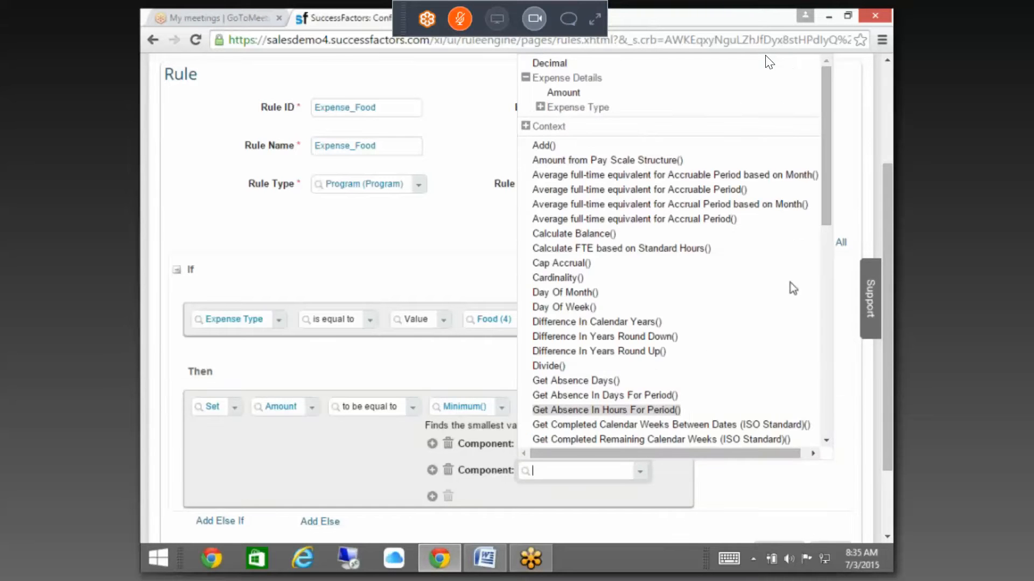
click(783, 28)
click(639, 475)
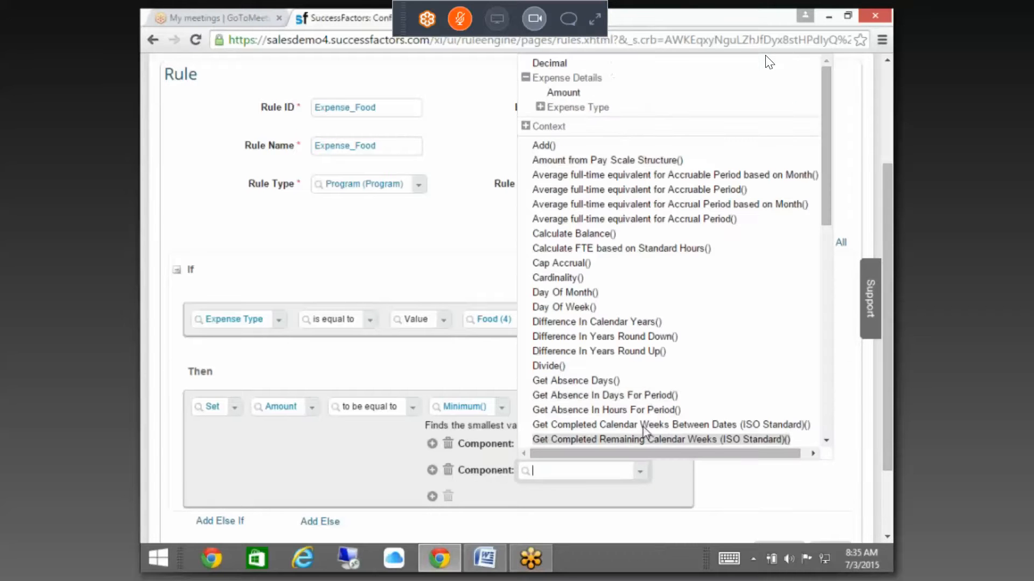
click(549, 64)
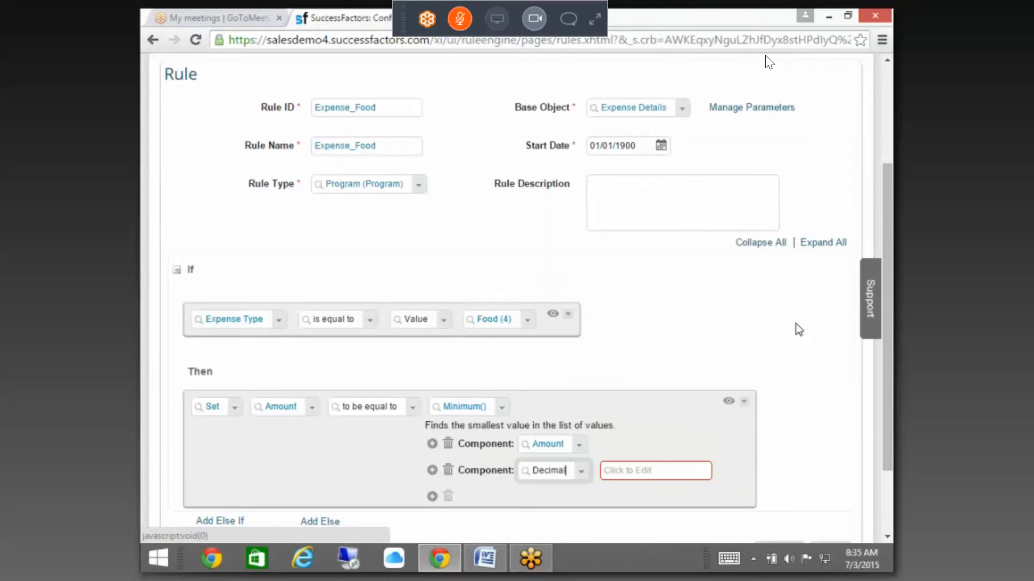
click(644, 472)
text(200)
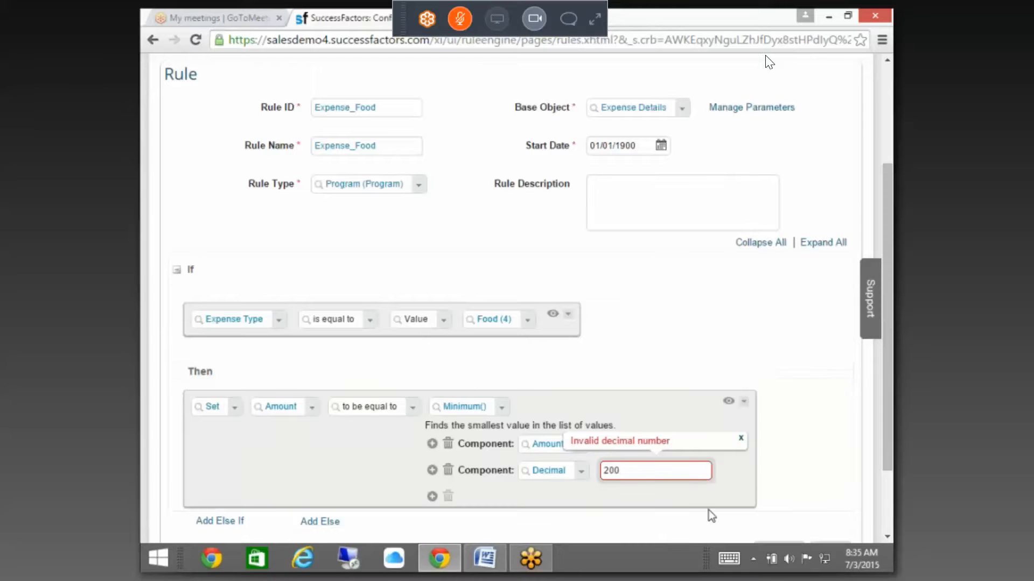
click(733, 488)
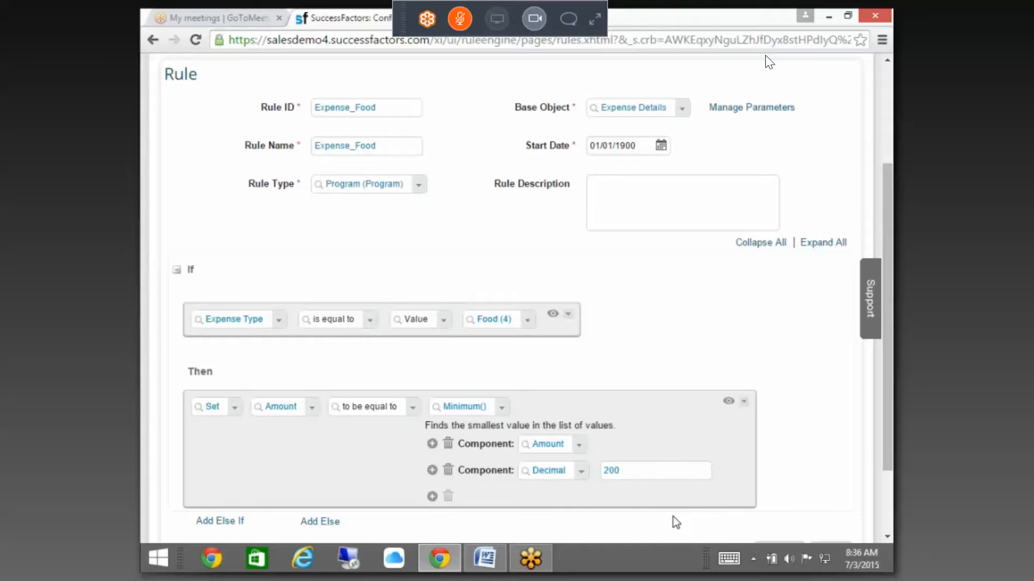
Step: Save the Expense_Food rule and return to Admin Tools via Manage Data
scroll(683, 473, down, 2)
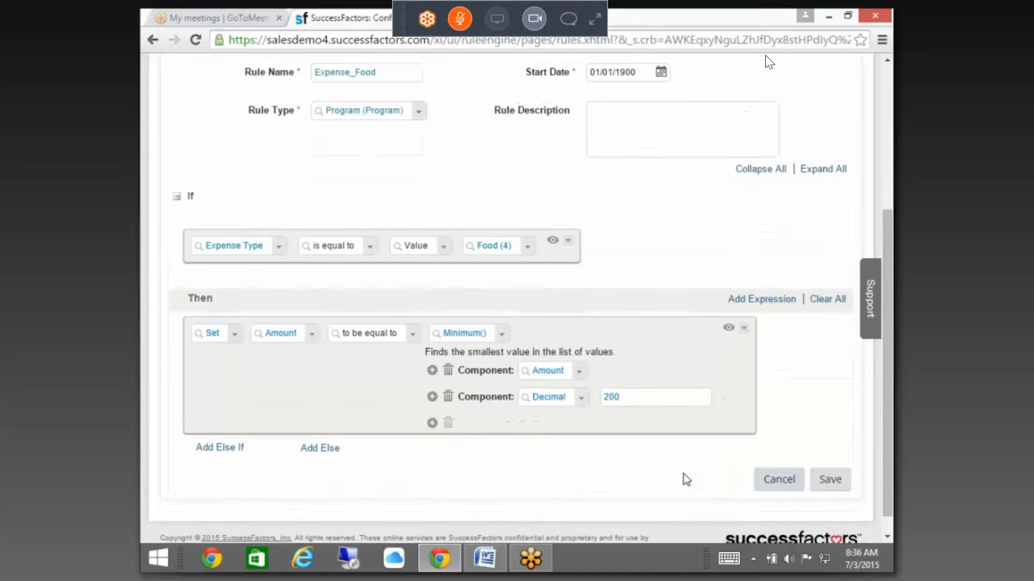
click(828, 467)
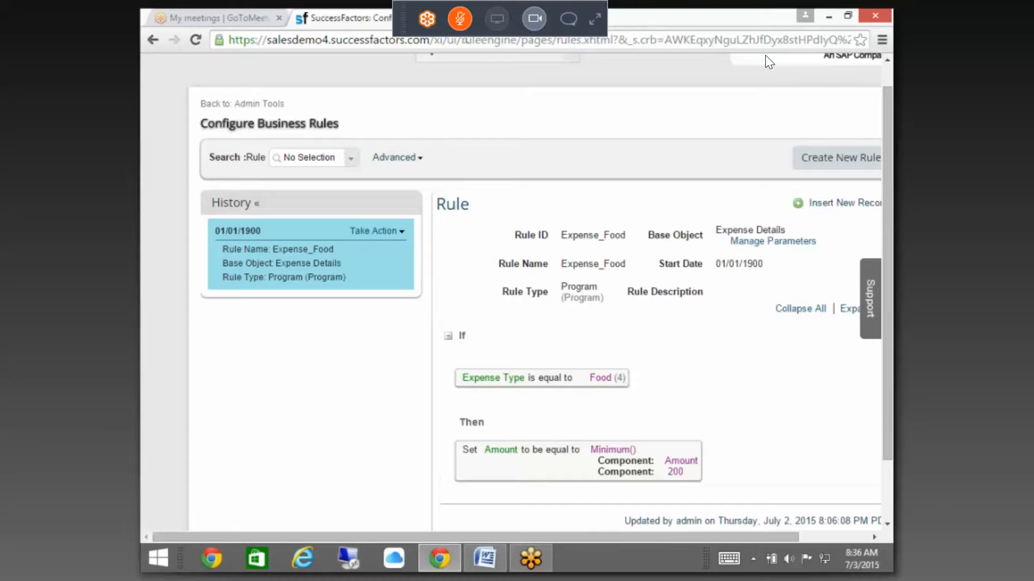
click(489, 19)
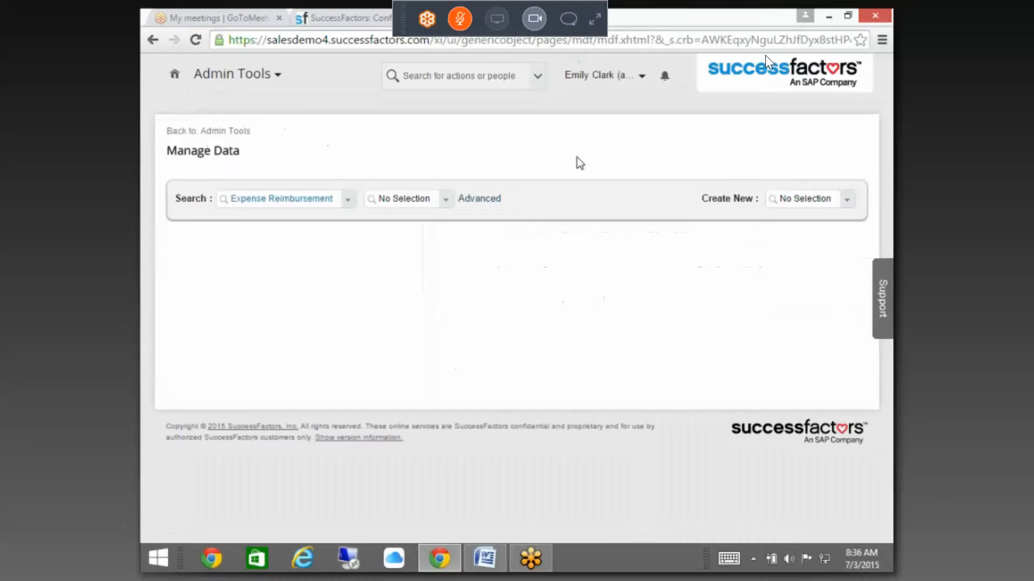
click(235, 131)
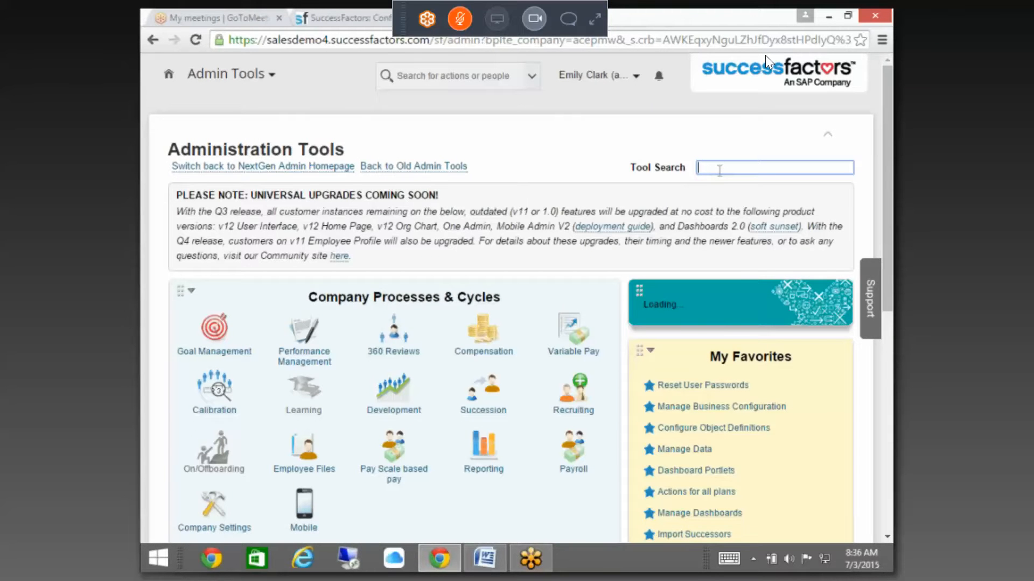
Step: Open Configure Object Definitions and load the Expense Details object definition
text(manage)
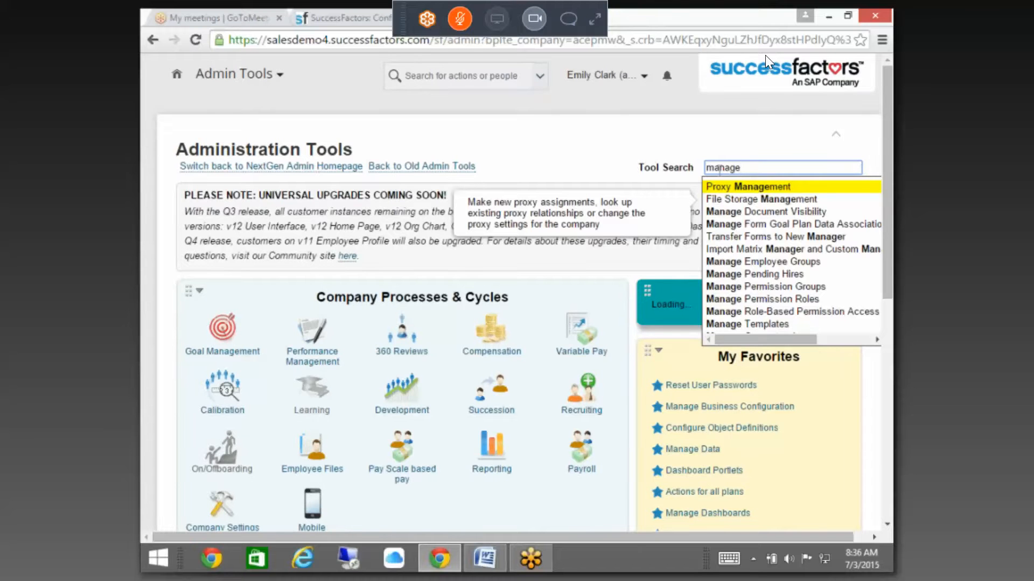
key(BackSpace)
key(BackSpace)
key(BackSpace)
key(BackSpace)
key(BackSpace)
key(BackSpace)
text(co)
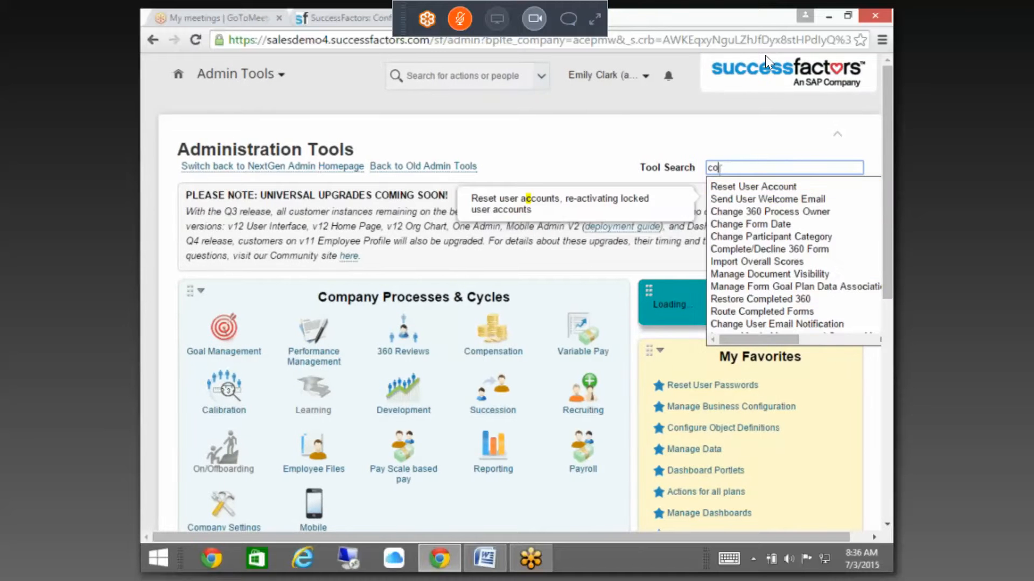
text(nfi)
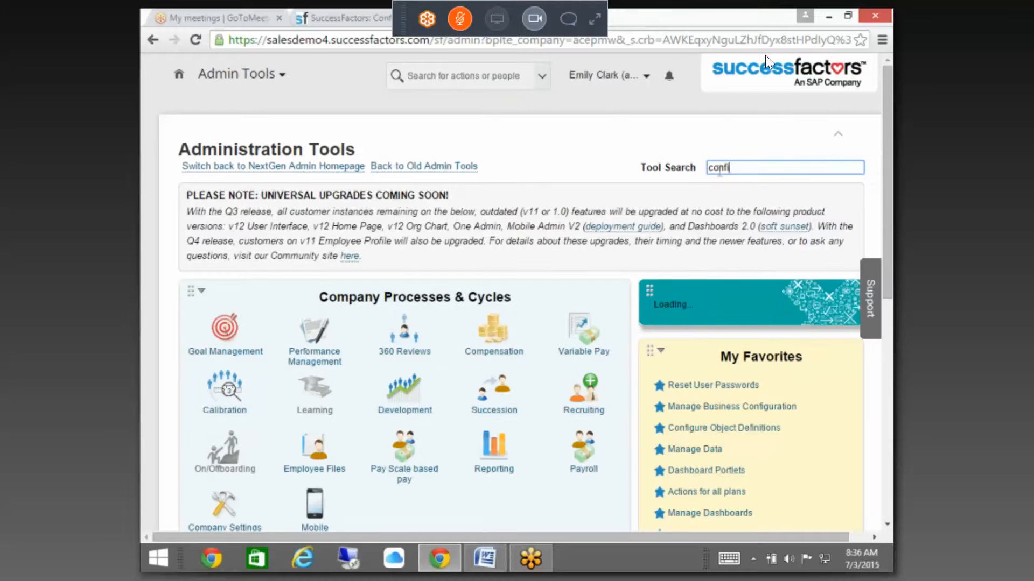
text(g)
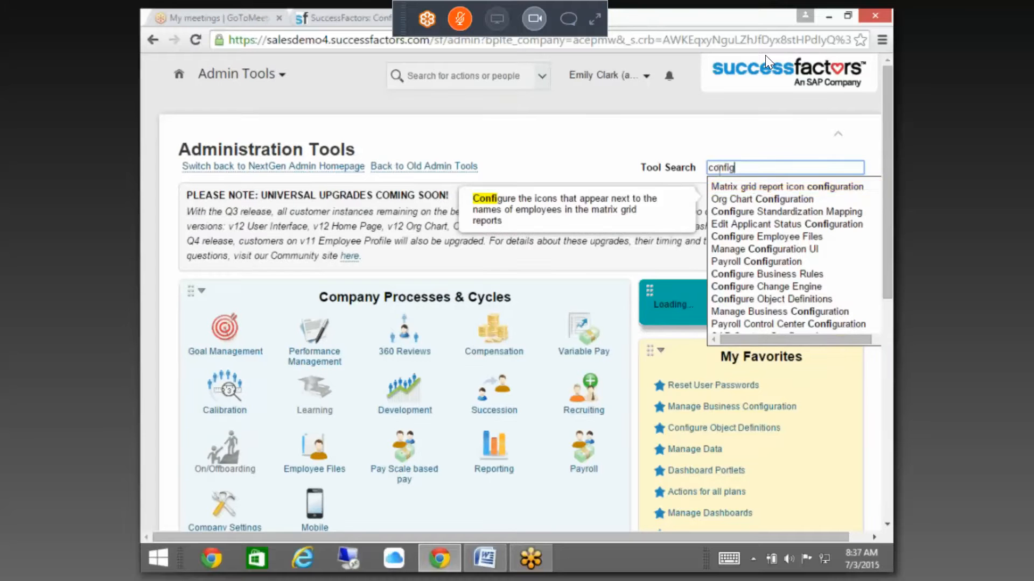
text(ure ob)
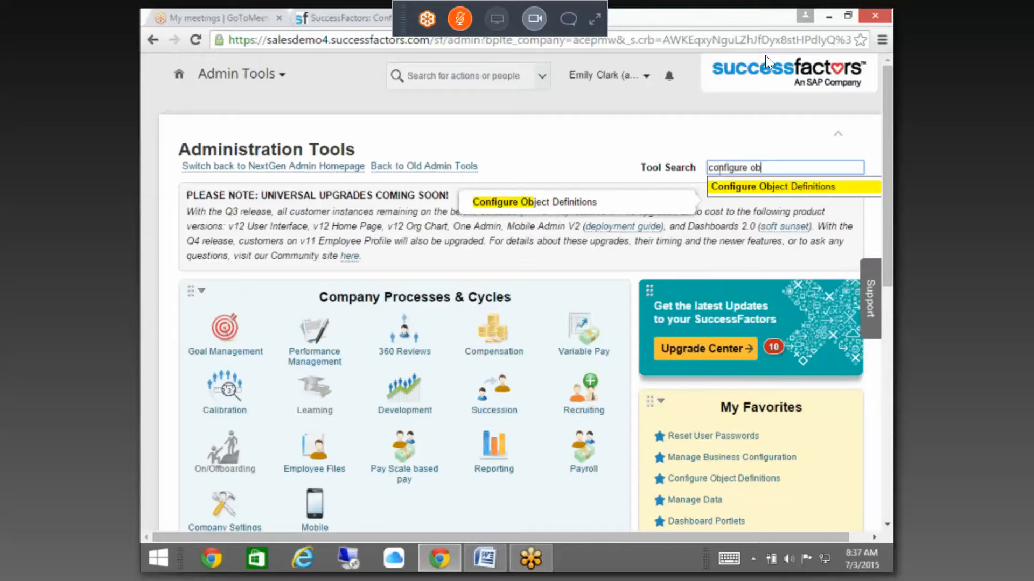
click(733, 187)
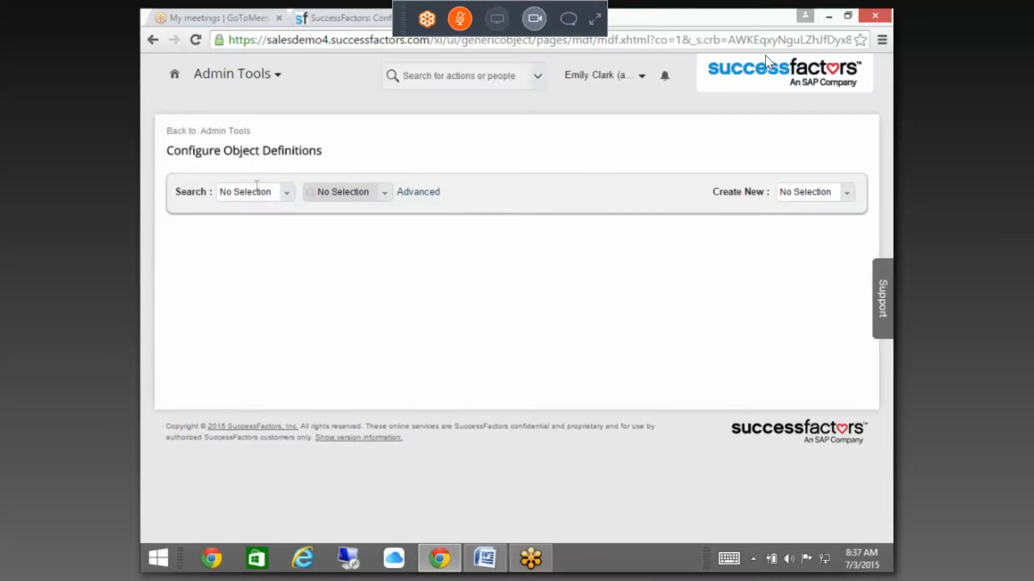
click(286, 193)
click(287, 226)
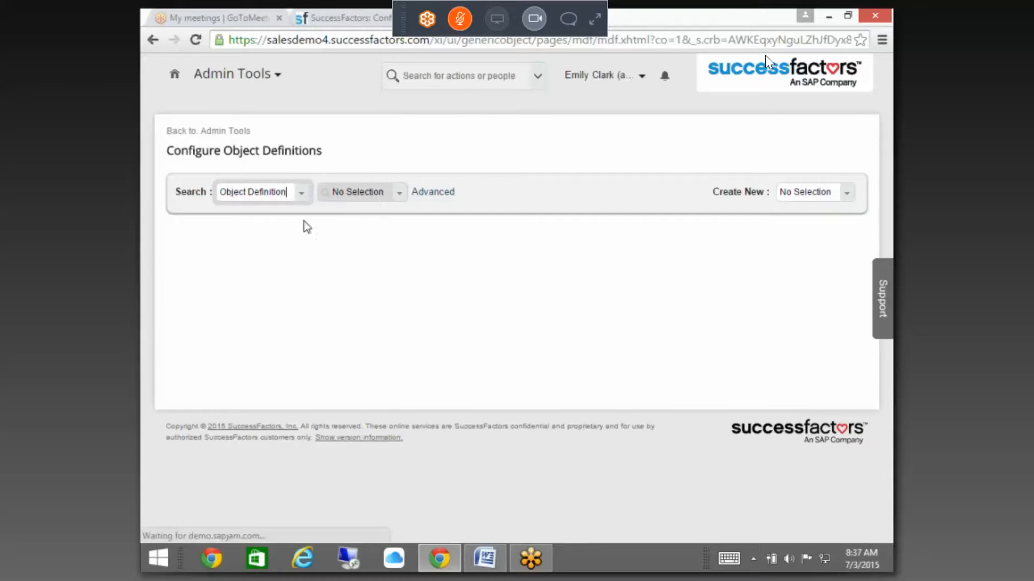
click(368, 191)
text(ex)
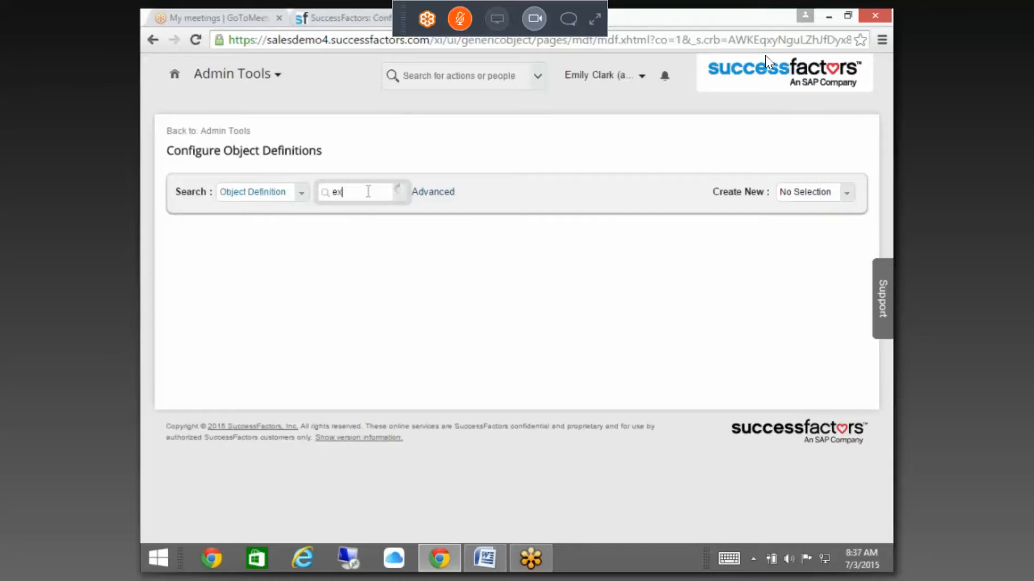
text(pen)
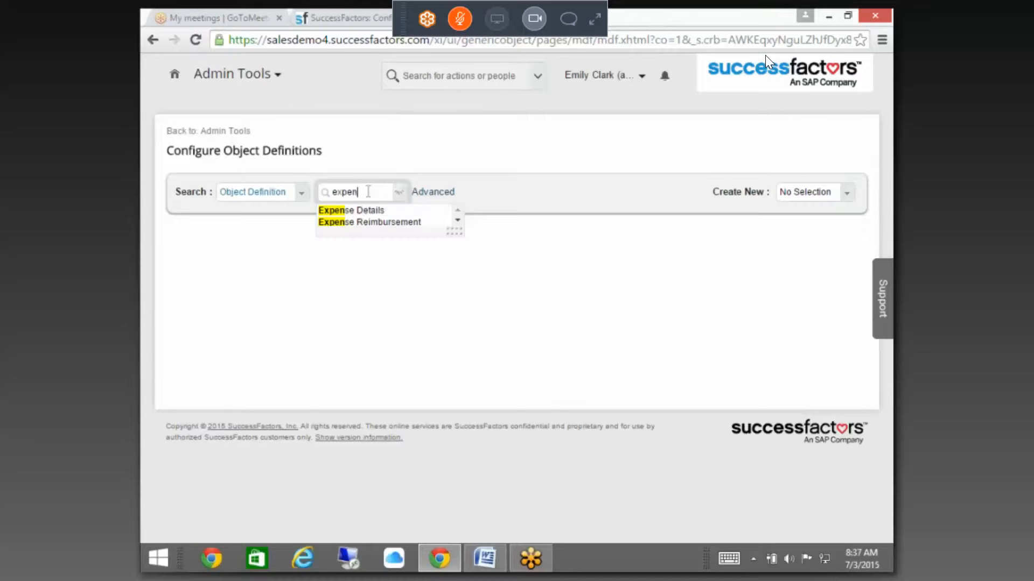
click(357, 210)
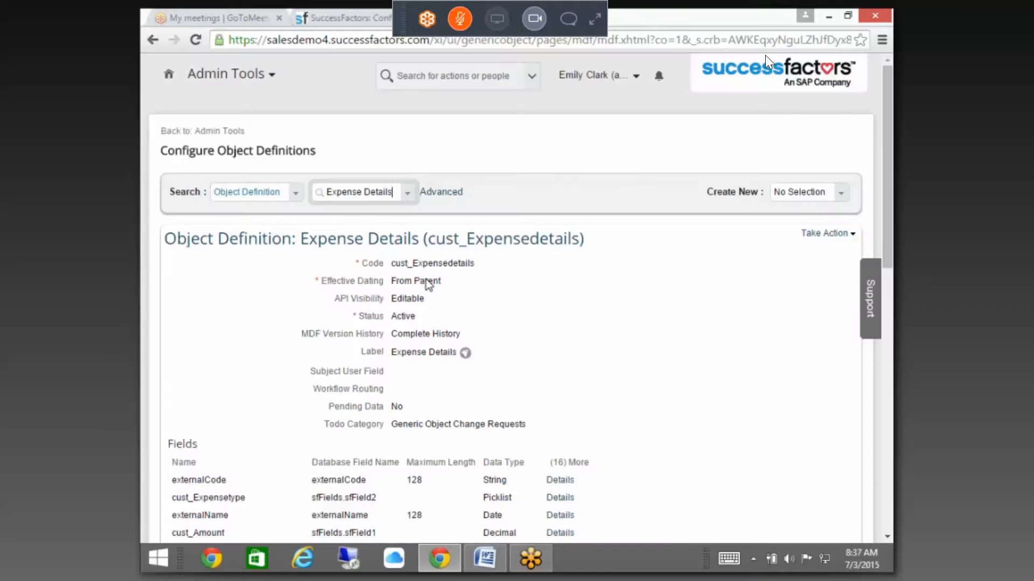
click(824, 232)
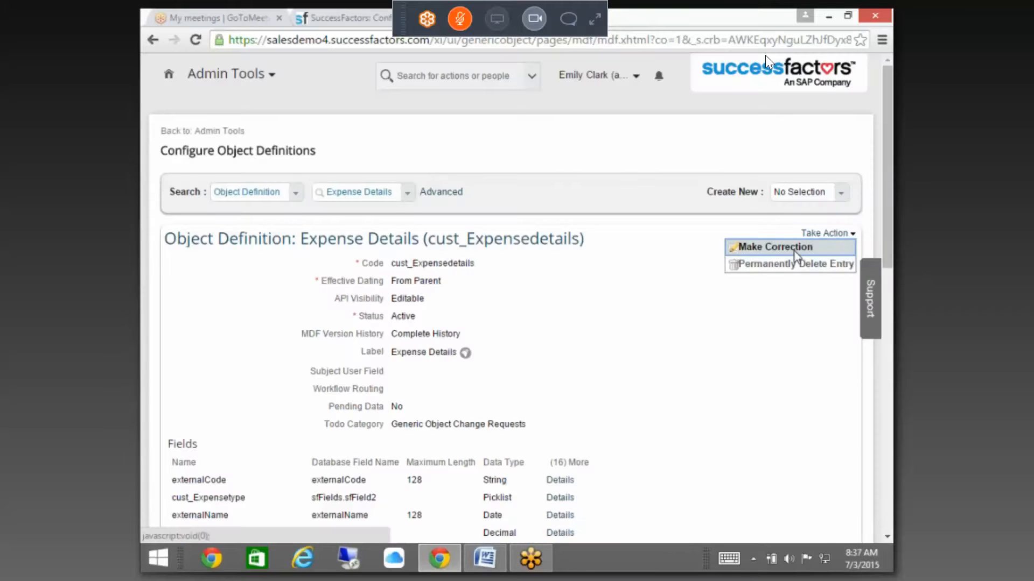
Step: Switch Expense Details to Make Correction and open the cust_Amount field's Details
click(793, 251)
scroll(511, 323, down, 7)
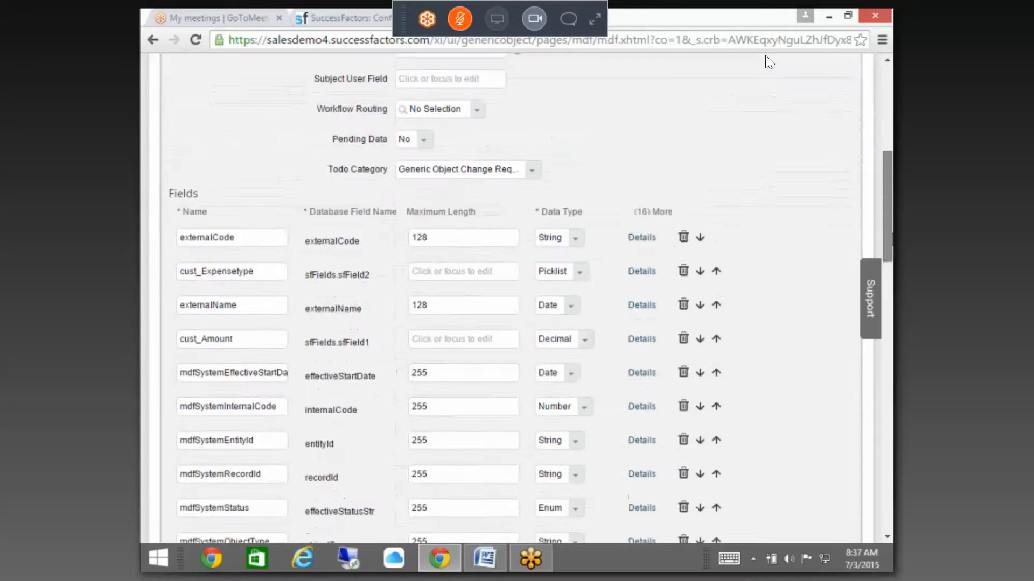
drag(892, 234, 882, 464)
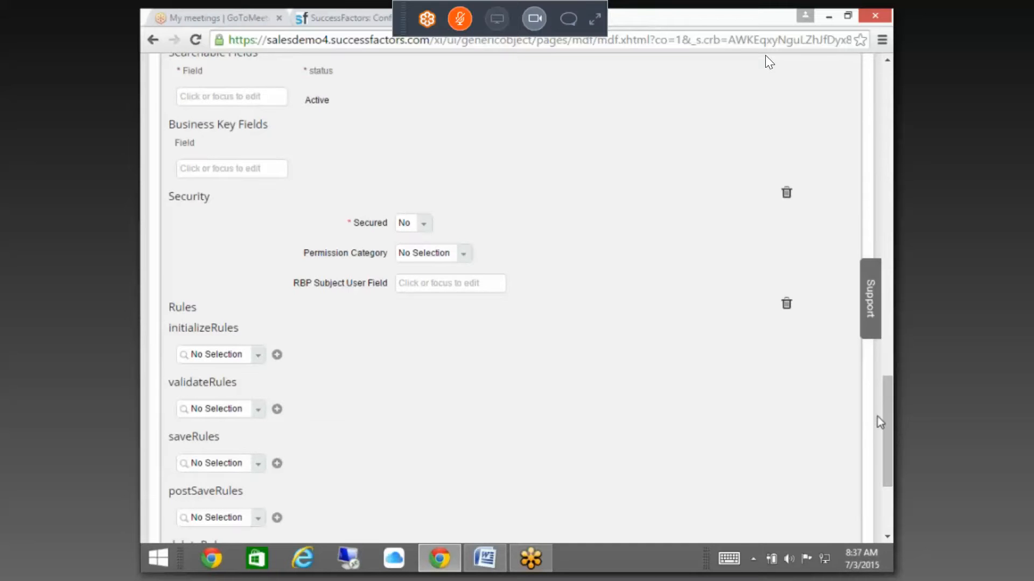
drag(886, 418, 886, 290)
scroll(451, 340, up, 10)
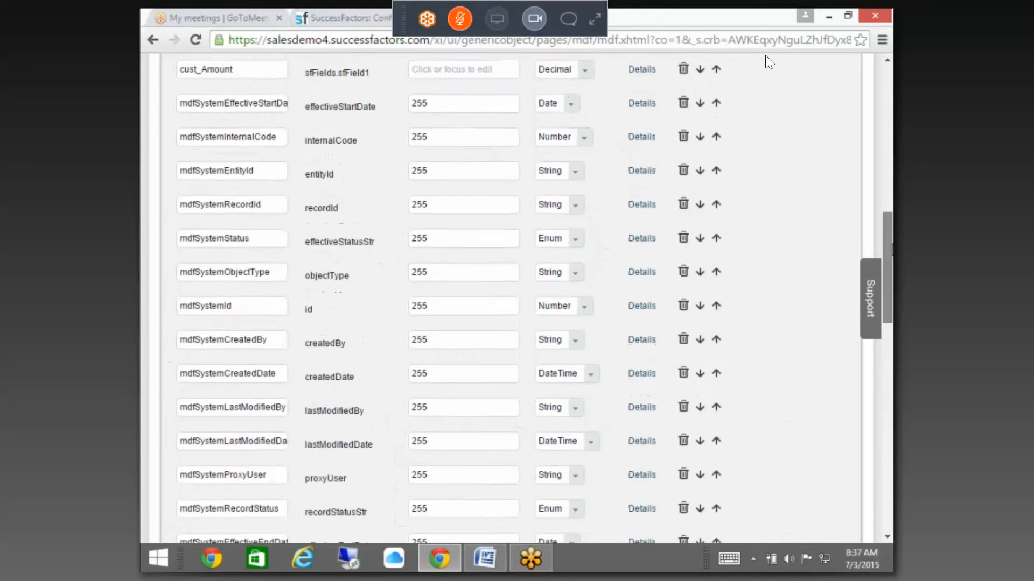
scroll(451, 340, down, 3)
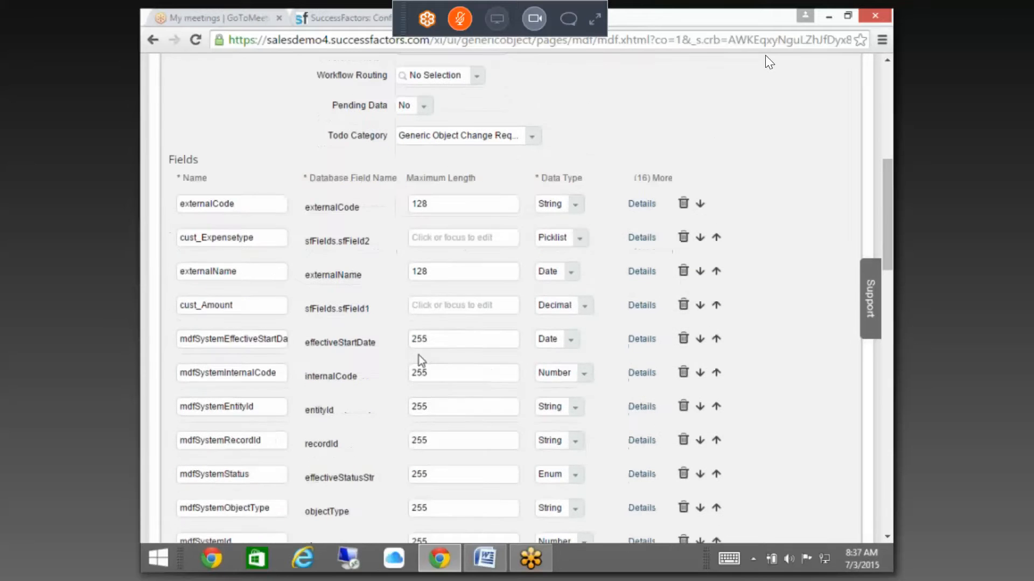
click(451, 301)
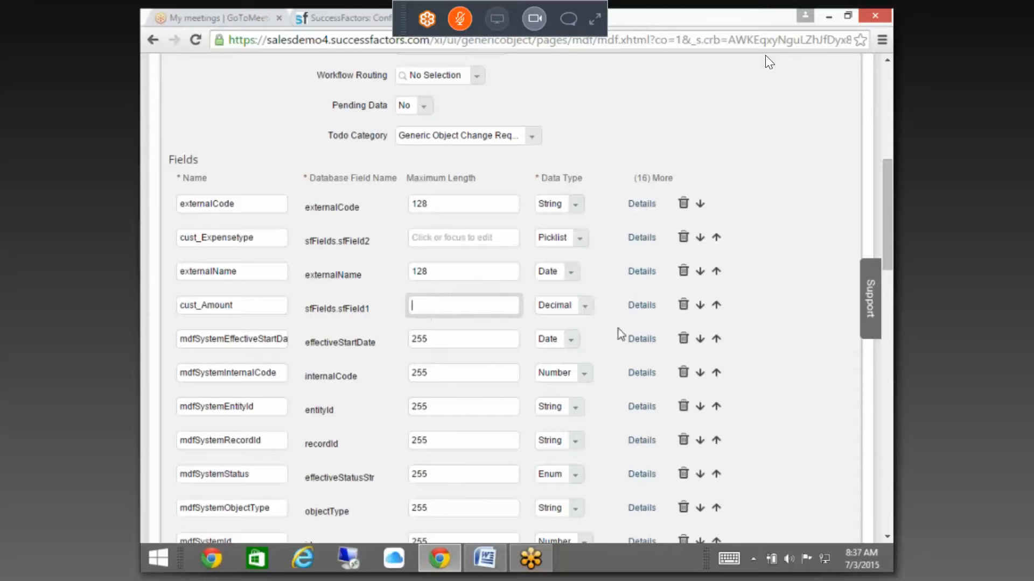
click(646, 306)
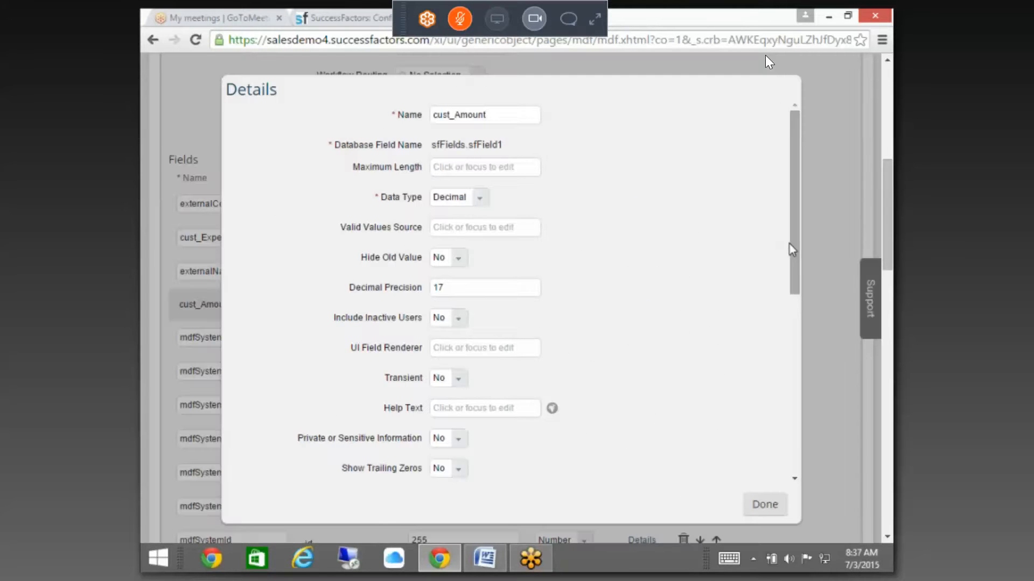
Step: Assign the Expense_Food rule to the Amount field, close Details, and save the definition
scroll(789, 243, down, 3)
drag(800, 327, 802, 453)
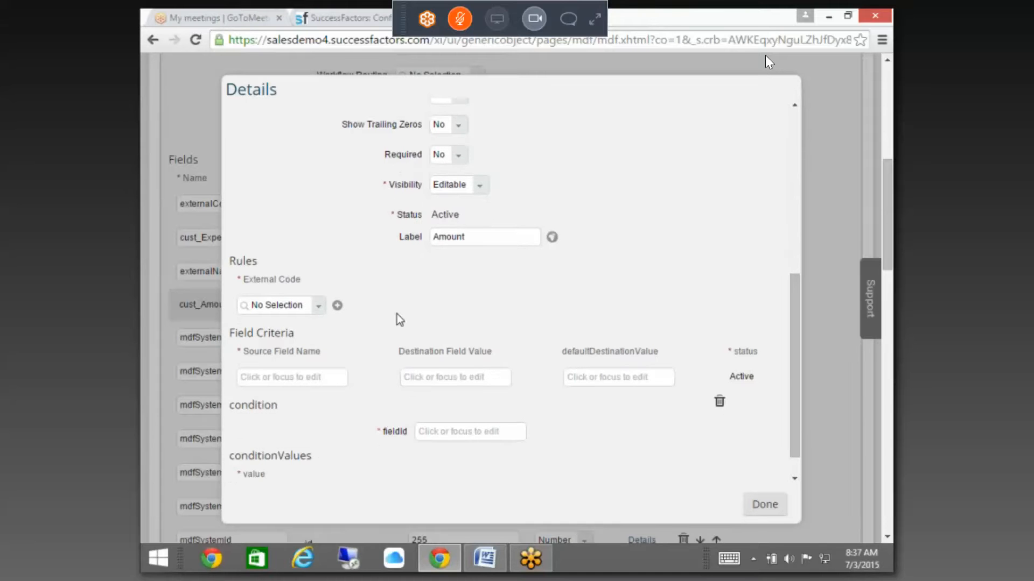
click(321, 314)
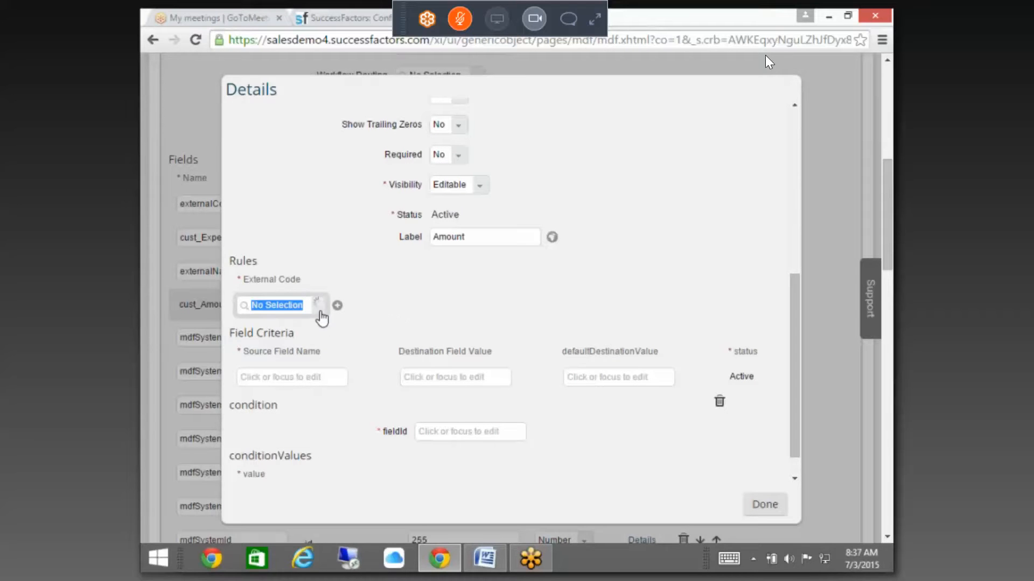
text(ex)
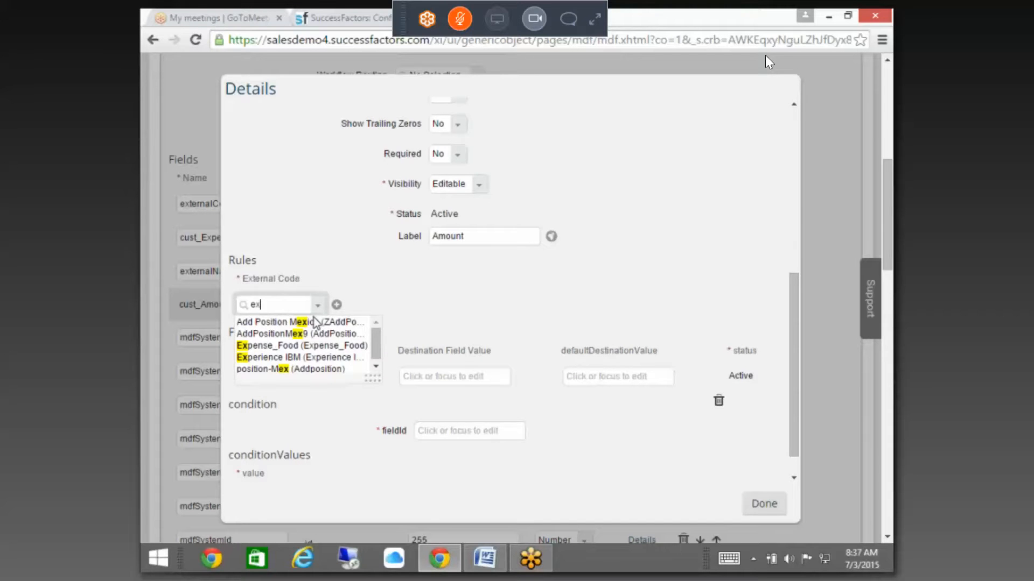
text(pen)
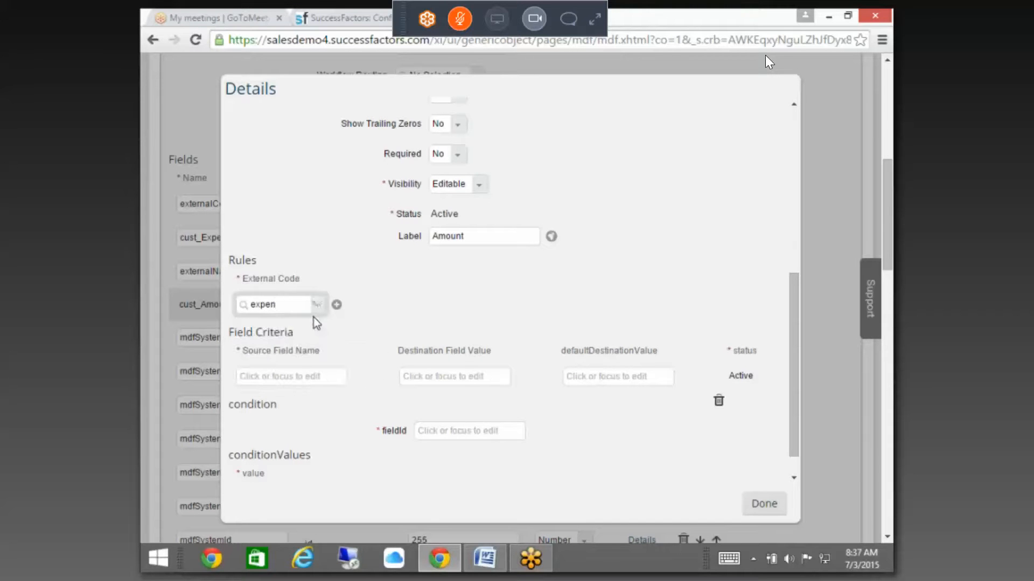
click(309, 322)
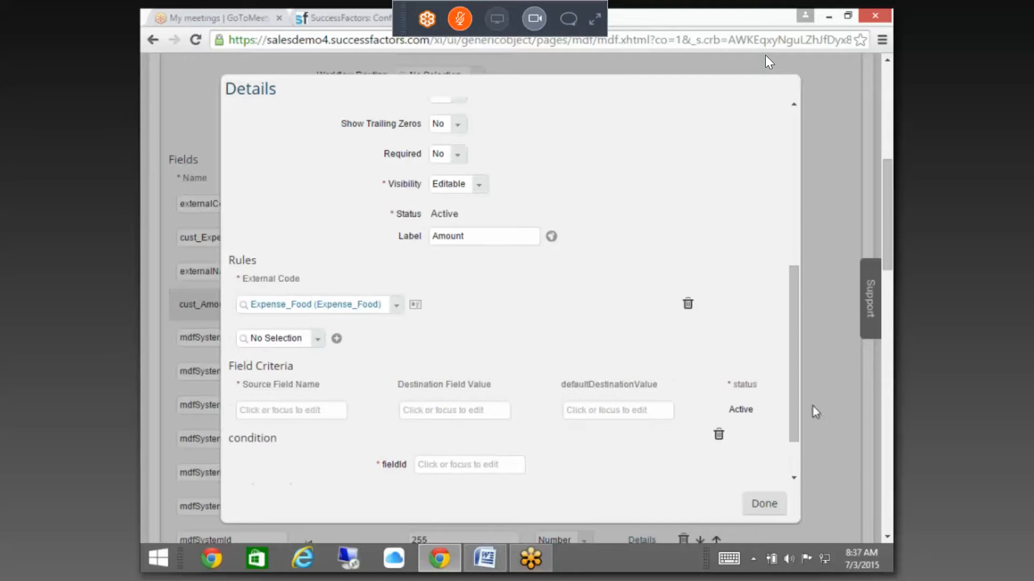
scroll(791, 395, down, 2)
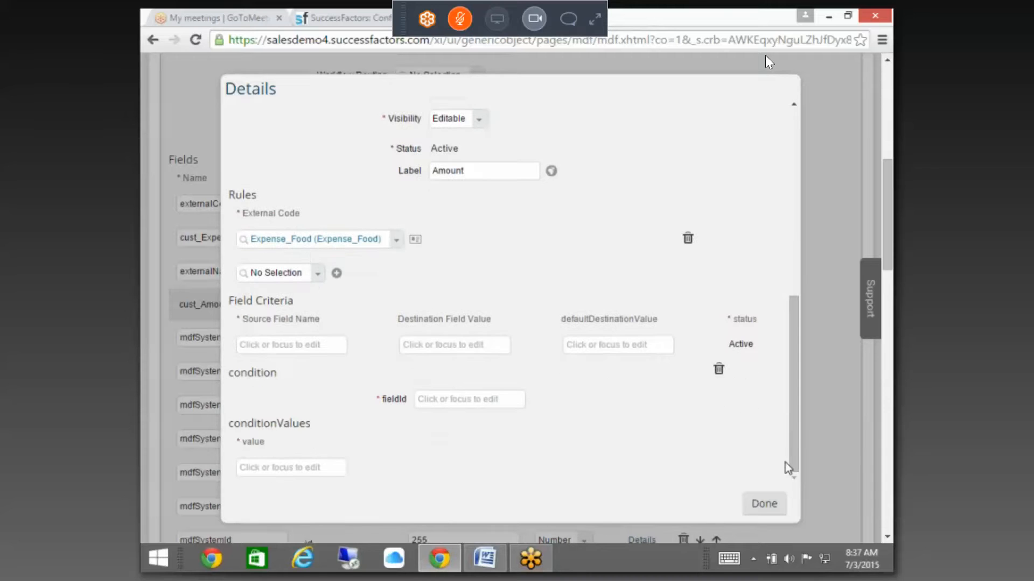
click(764, 503)
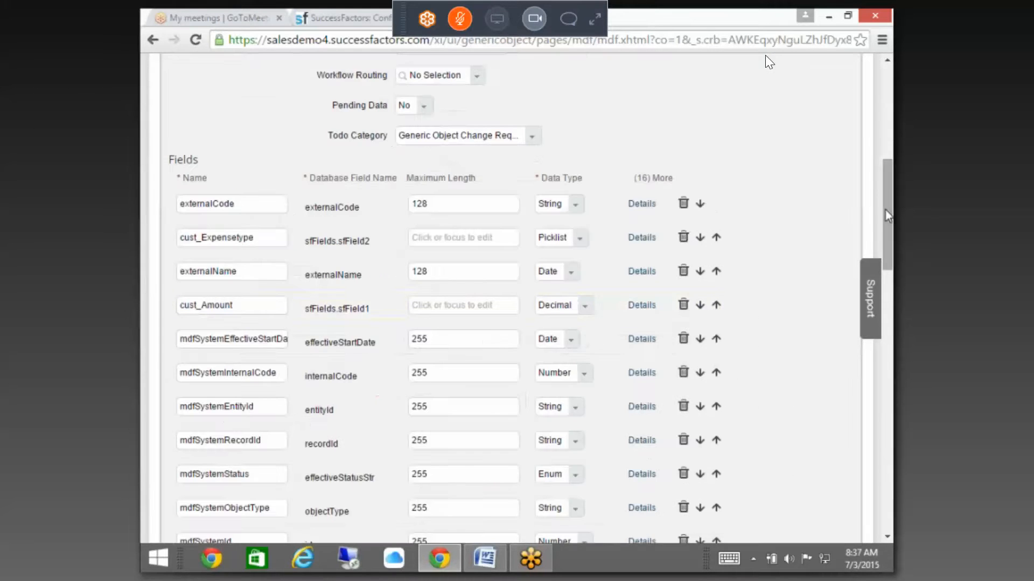
drag(883, 199, 864, 474)
scroll(864, 470, down, 1)
click(832, 464)
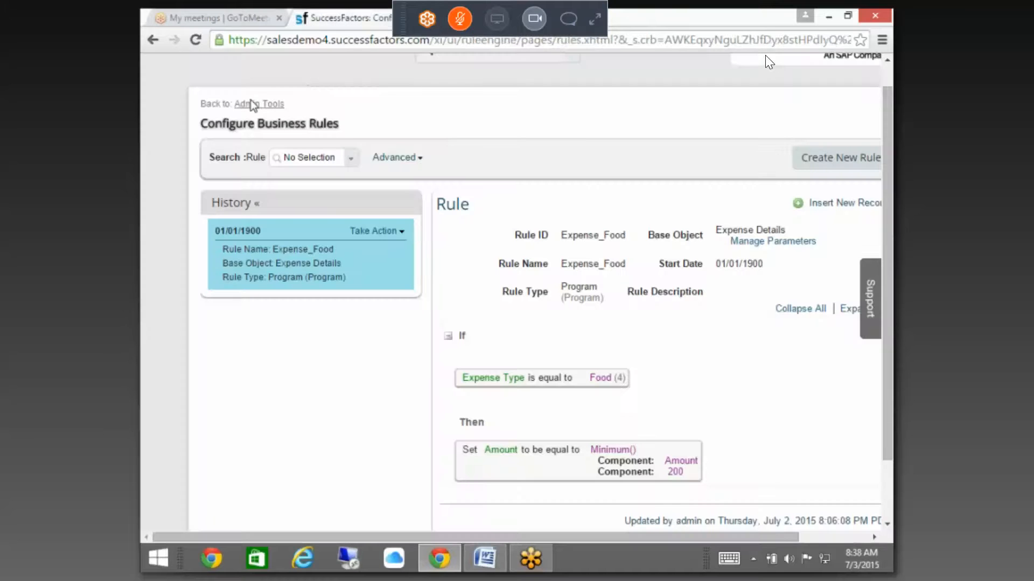
Step: Go back to Admin Tools, open Manage Data, and create a new Expense Reimbursement
click(252, 105)
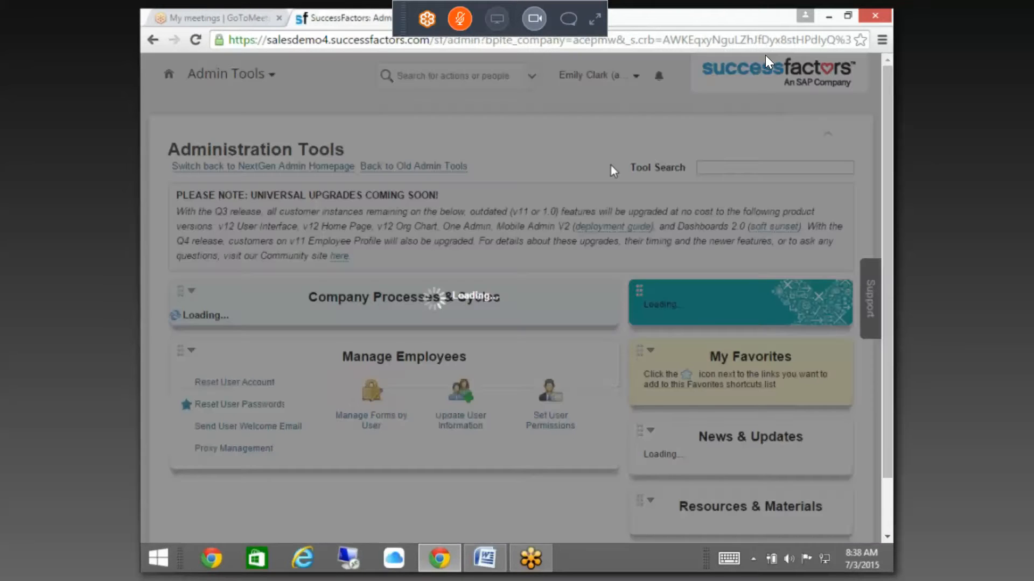
text(manage o)
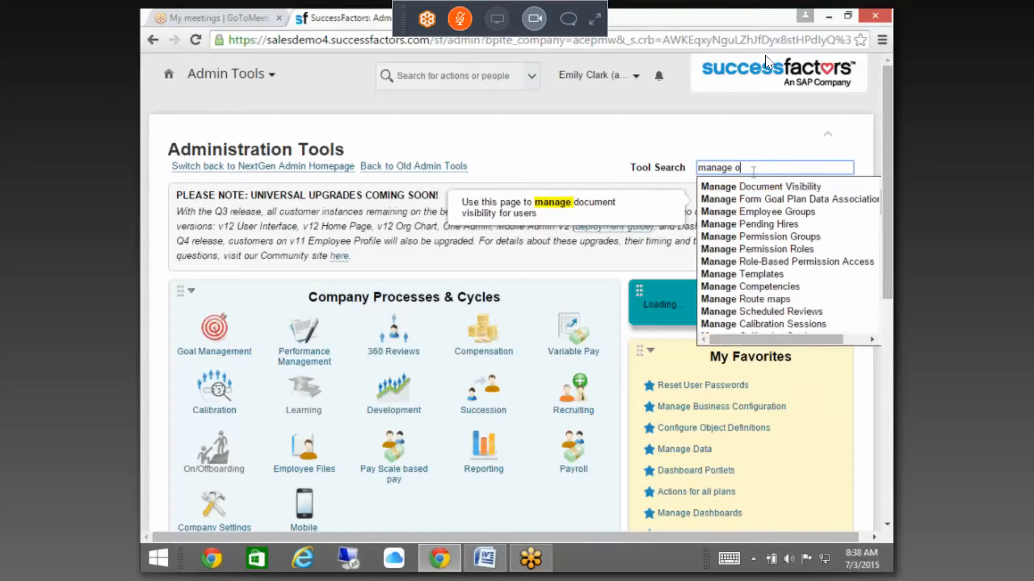
key(BackSpace)
text(data)
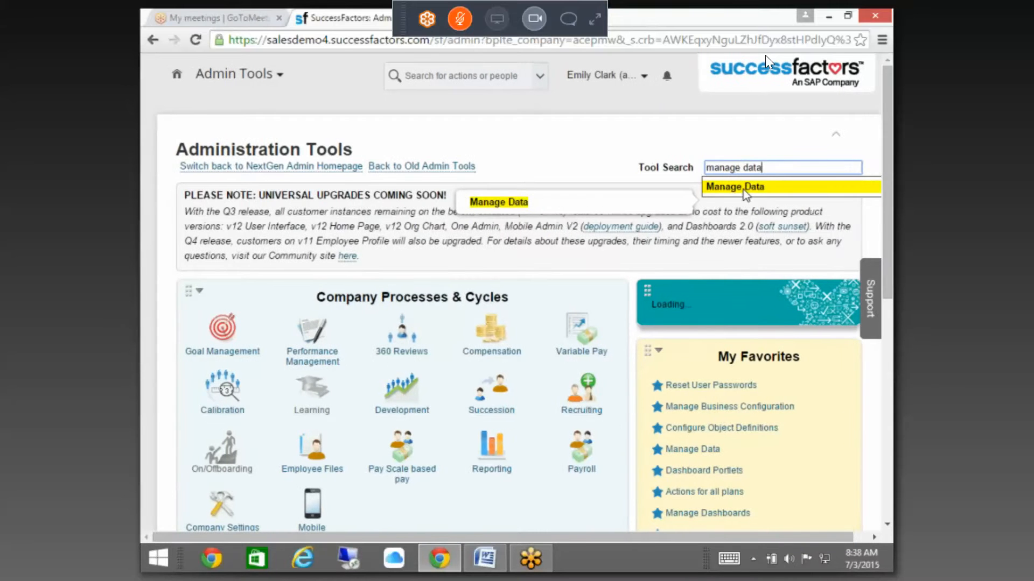
click(743, 187)
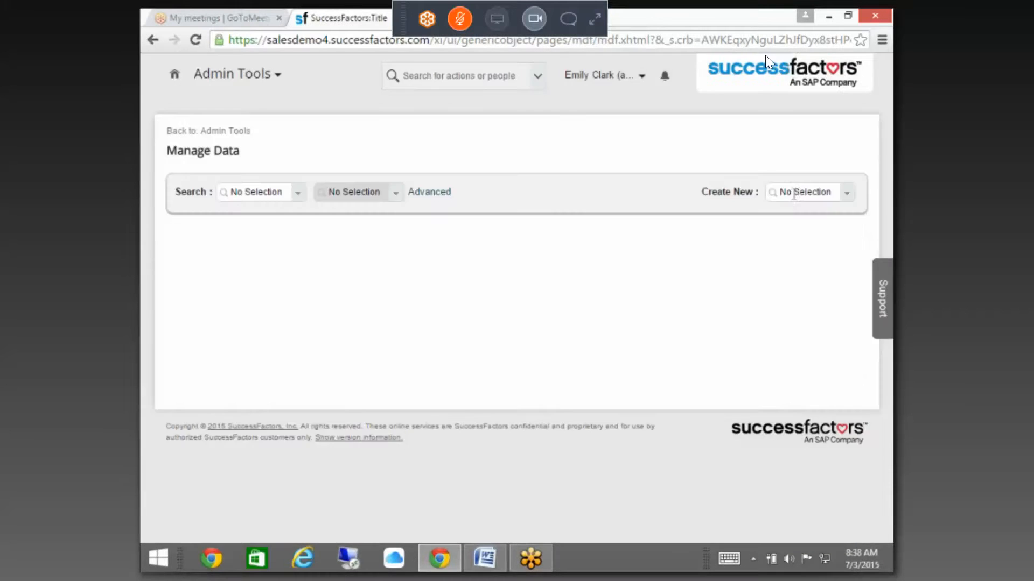
click(817, 197)
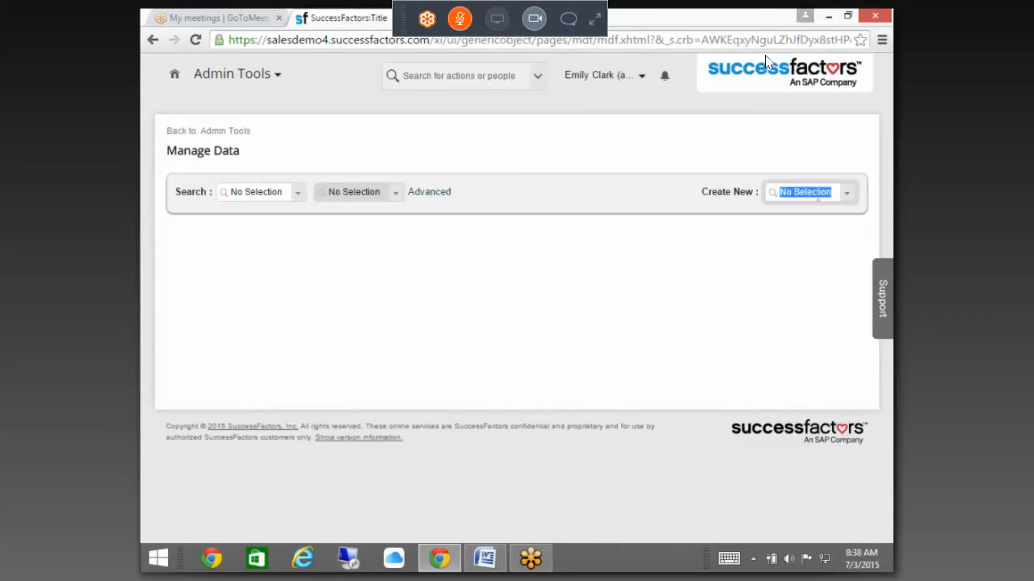
text(expe)
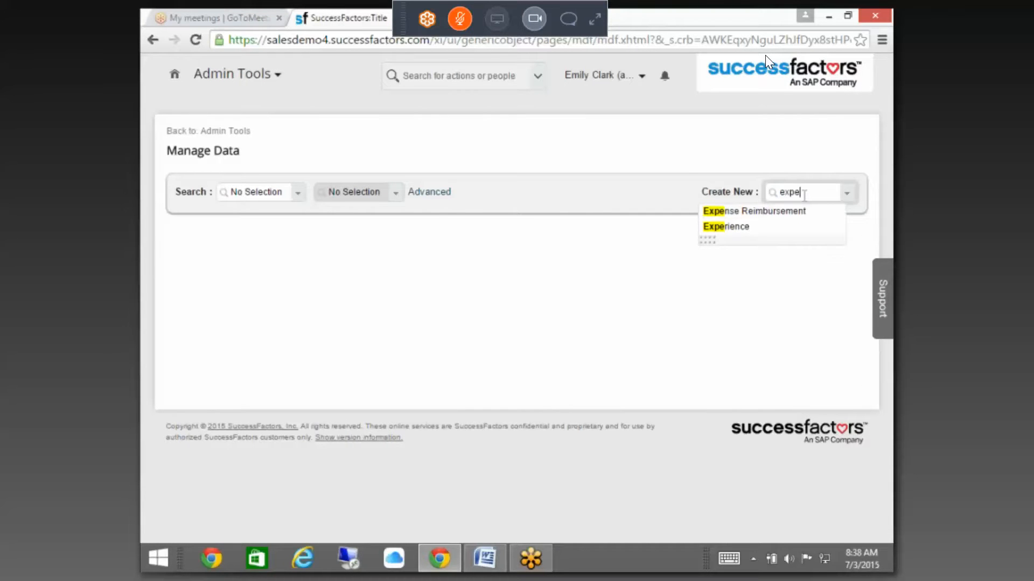
click(773, 210)
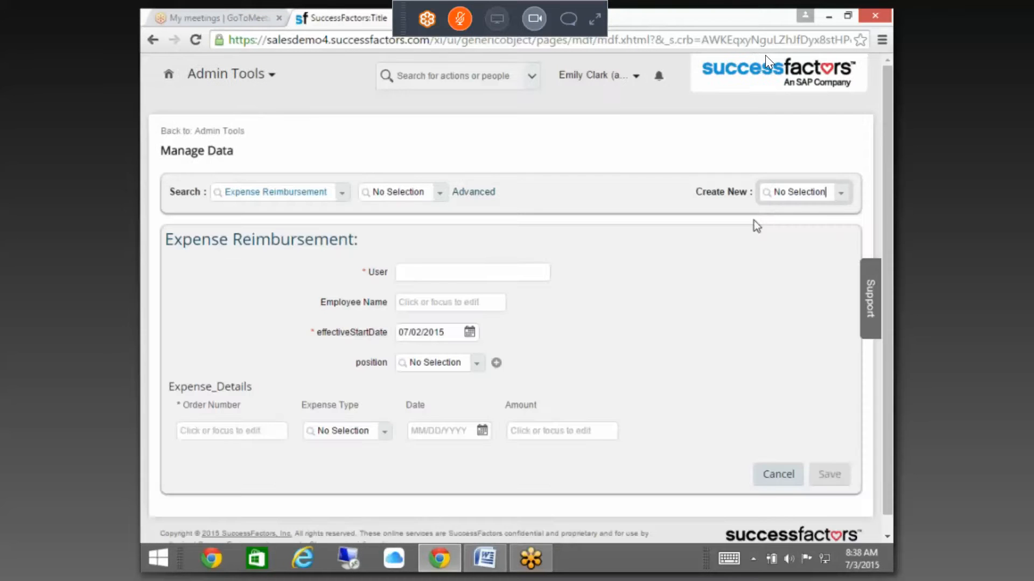
Step: Pick the employee as User and enter order number 131231
click(429, 269)
text(Peter)
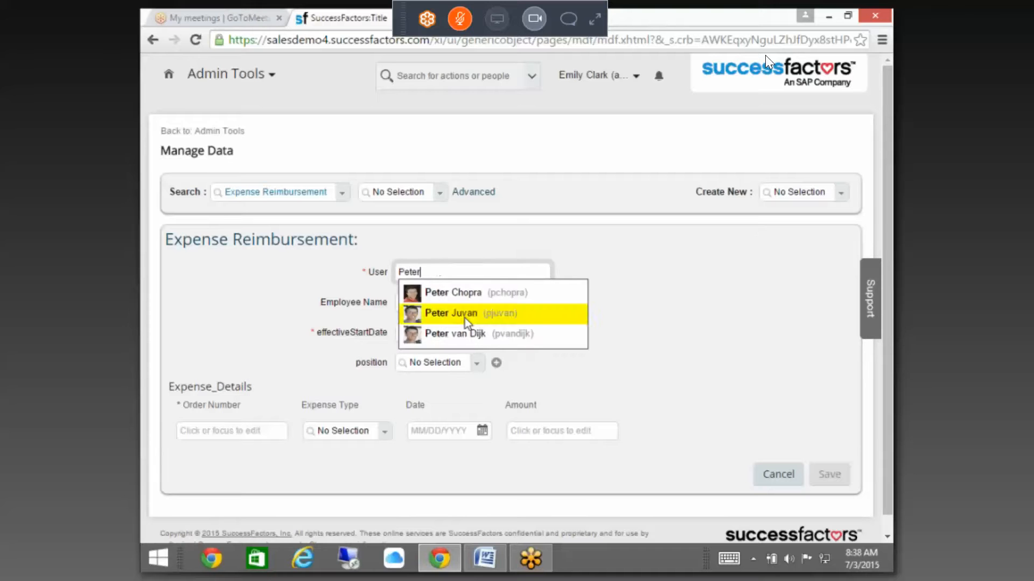
click(464, 317)
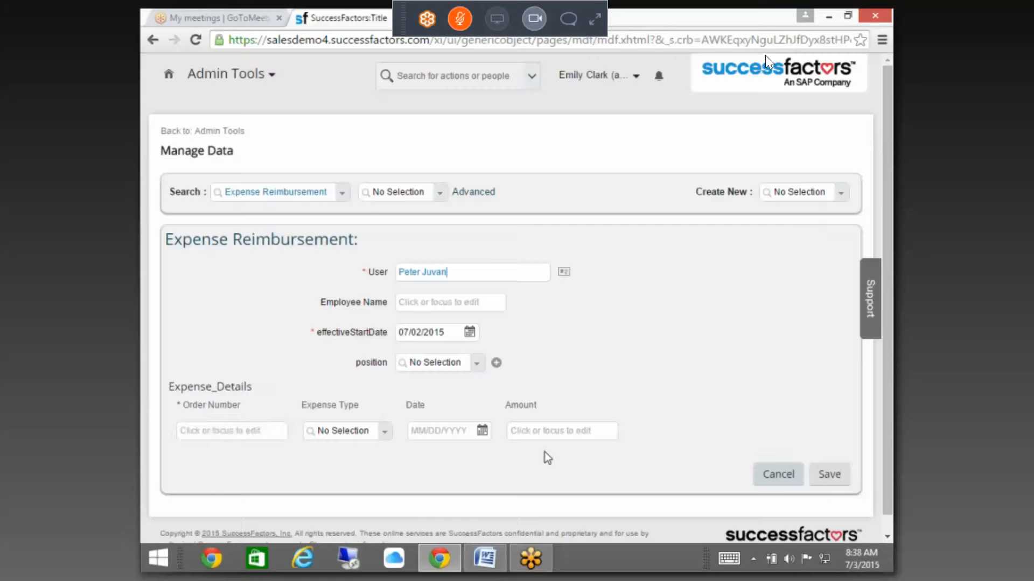
click(245, 429)
text(131231)
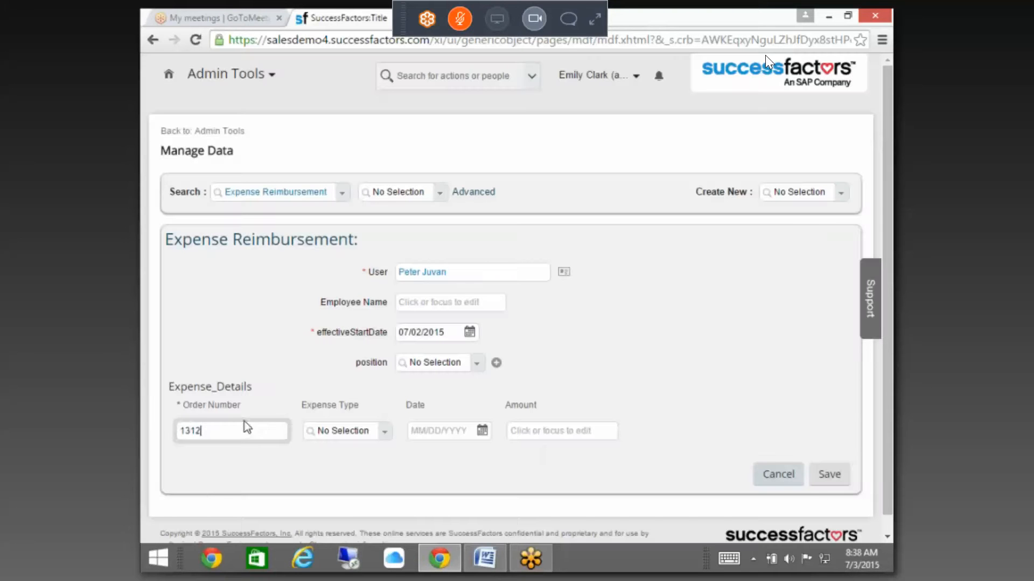
click(352, 429)
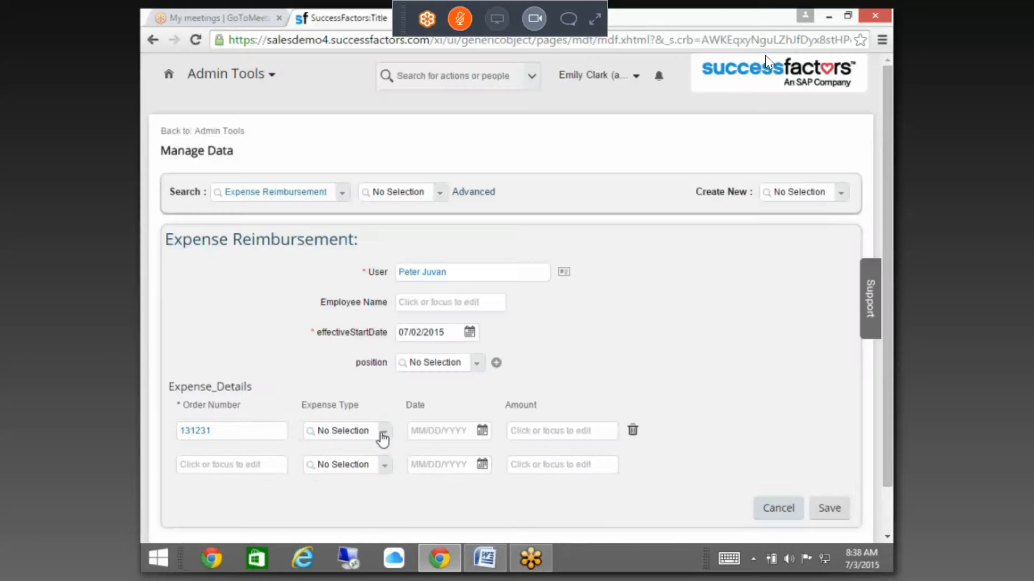
Step: Set the expense row to Food dated 06/30/2015
click(383, 434)
click(348, 463)
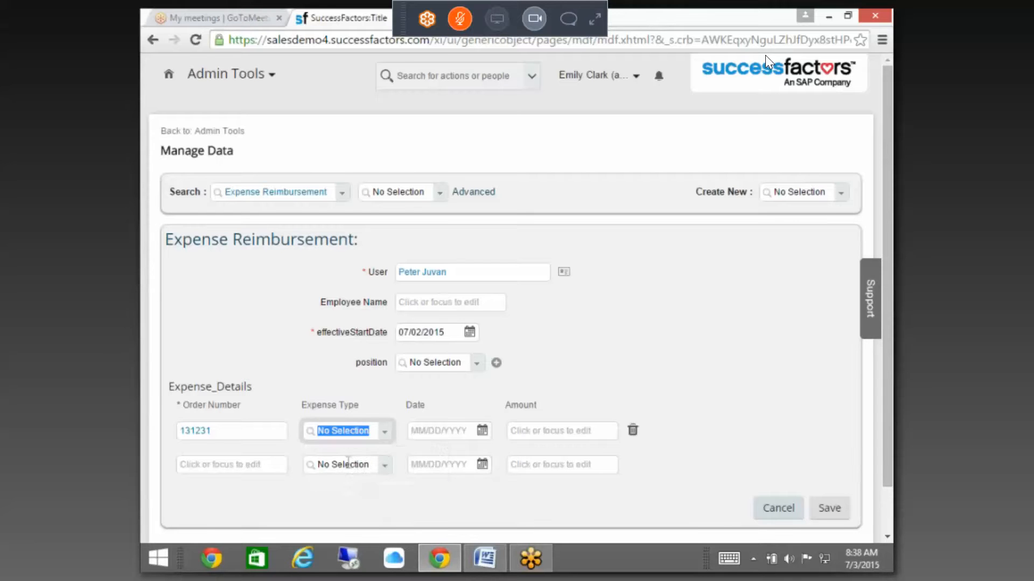
click(434, 434)
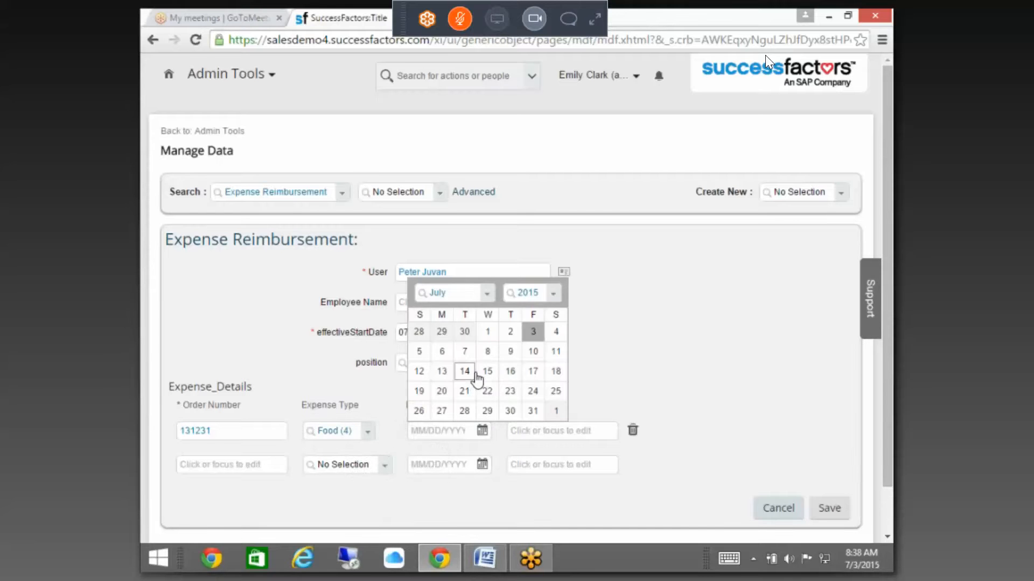
click(473, 373)
click(452, 432)
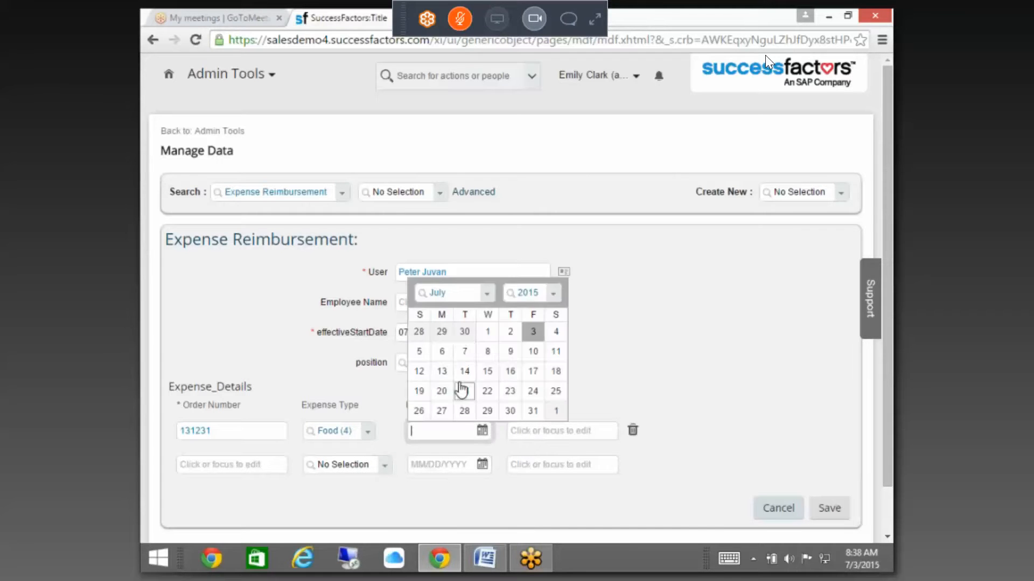
click(464, 332)
Step: Try the amounts 1000 and 100, ending with an amount of 200
click(540, 435)
text(1)
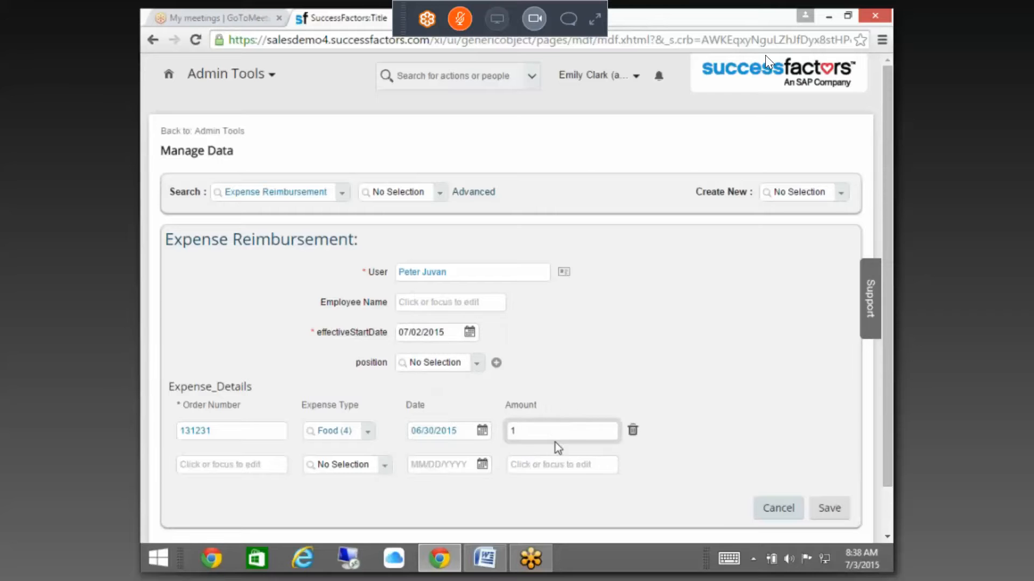
text(000)
click(272, 469)
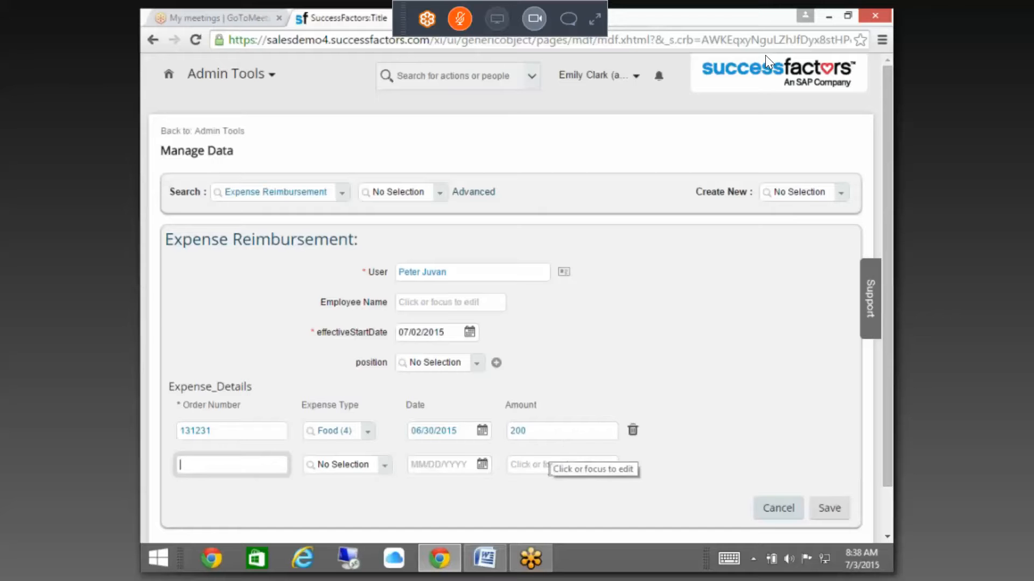
click(539, 433)
text(1)
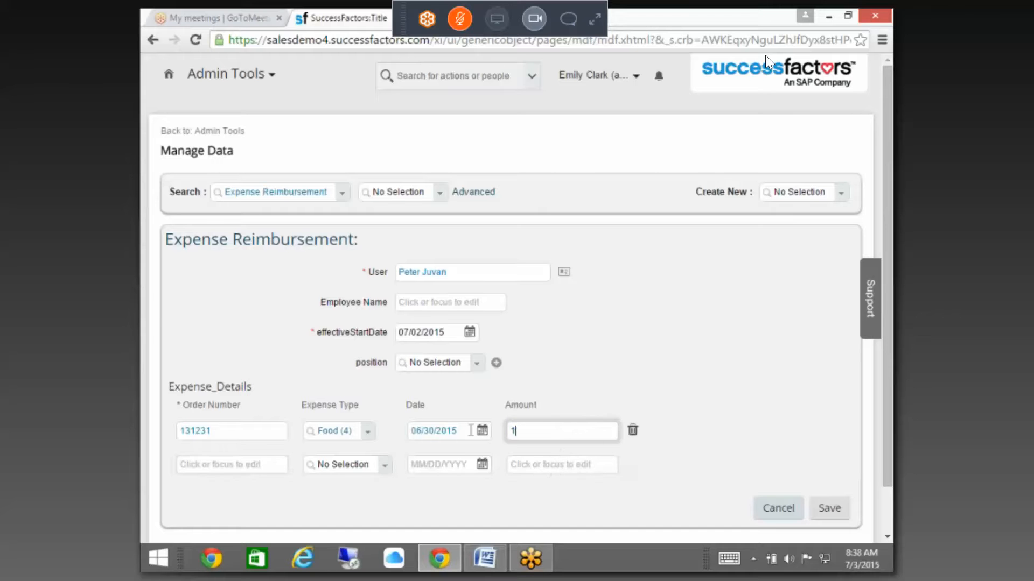
text(00)
click(265, 466)
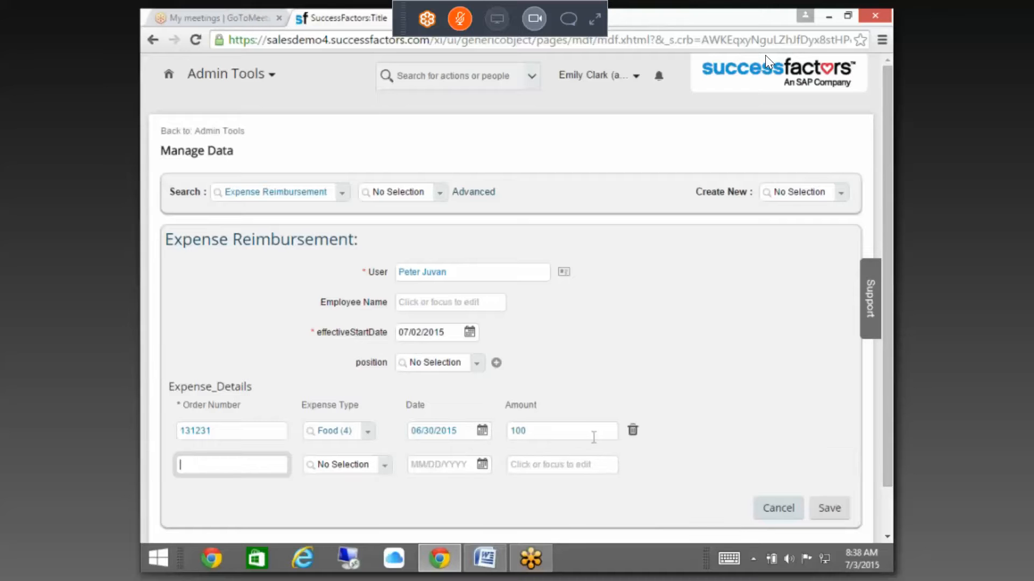
click(553, 429)
drag(553, 429, 492, 429)
text(201)
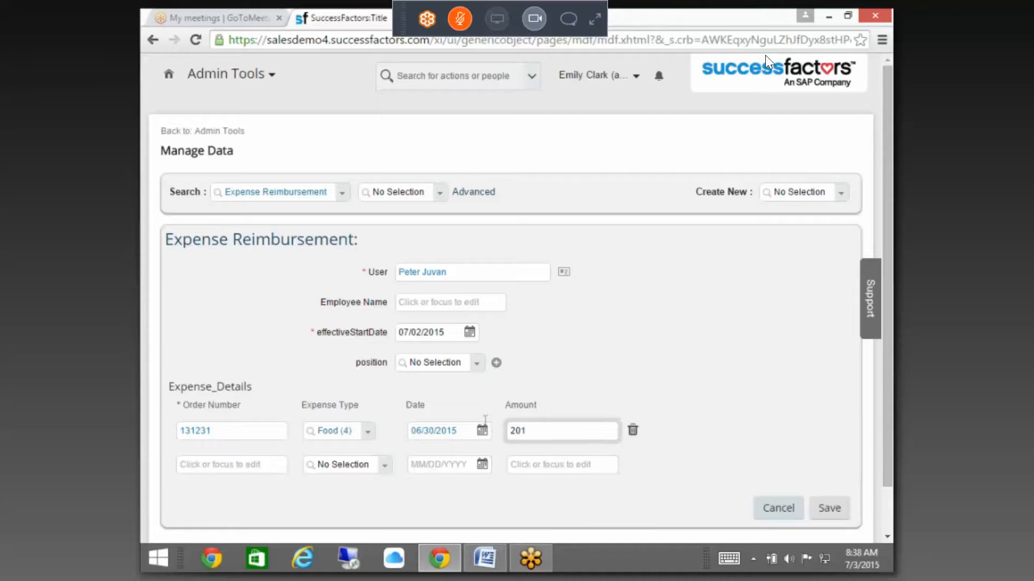
key(BackSpace)
text(00)
click(241, 453)
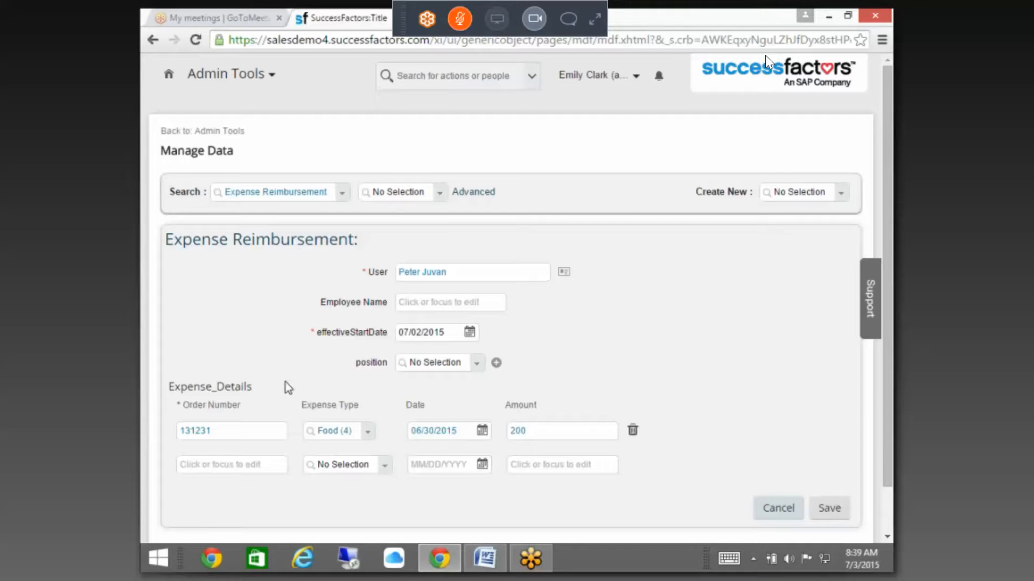
Step: Test Accomodation with amount 1000, then switch back to Food with amount 200
click(371, 435)
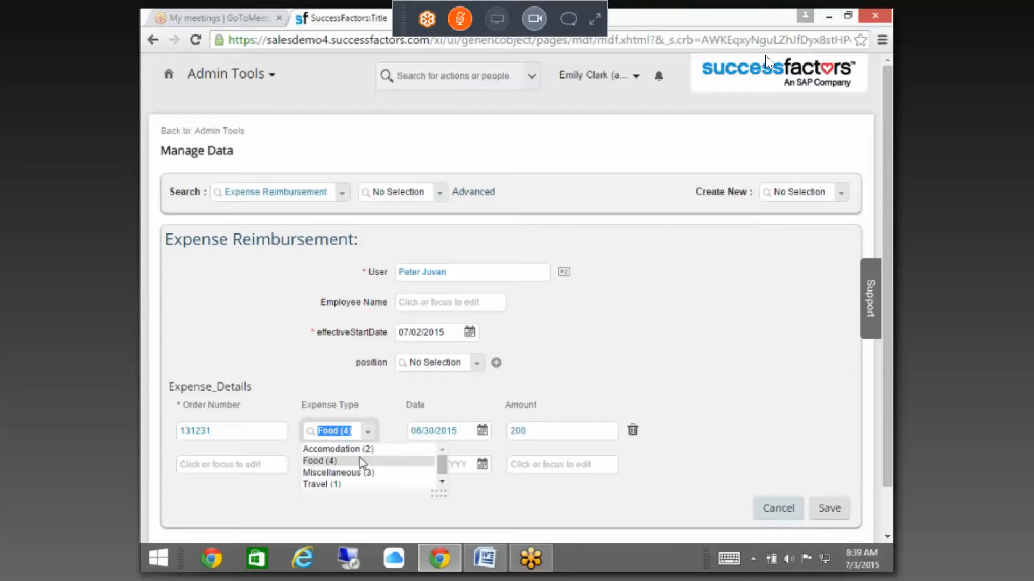
click(362, 448)
click(545, 436)
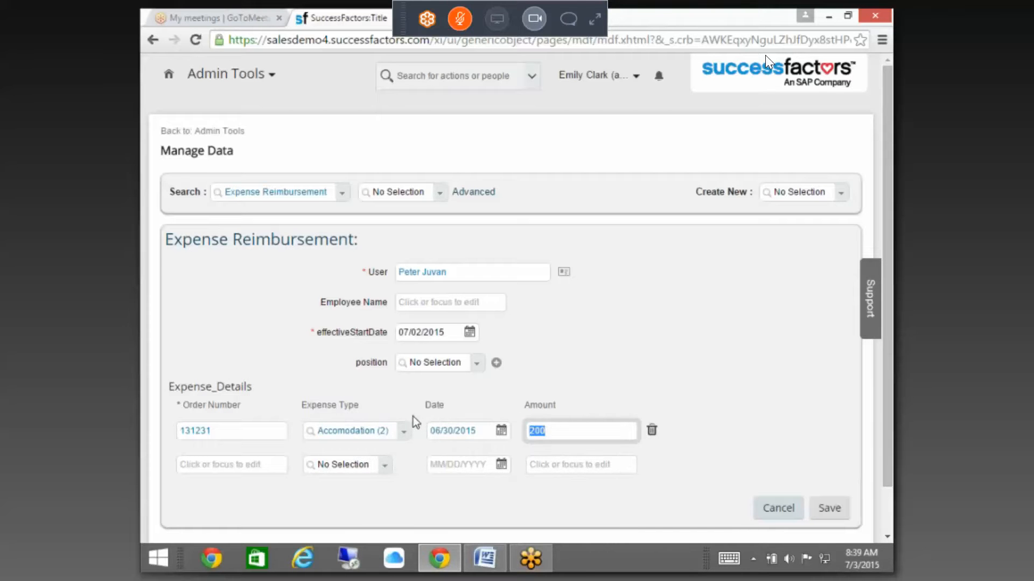
text(1000)
click(575, 471)
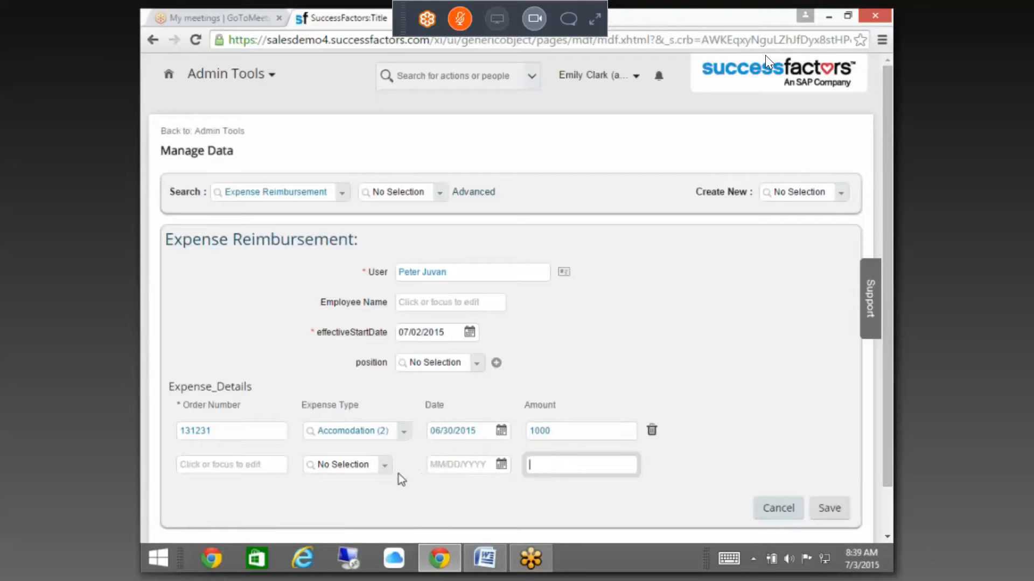
click(401, 432)
click(341, 460)
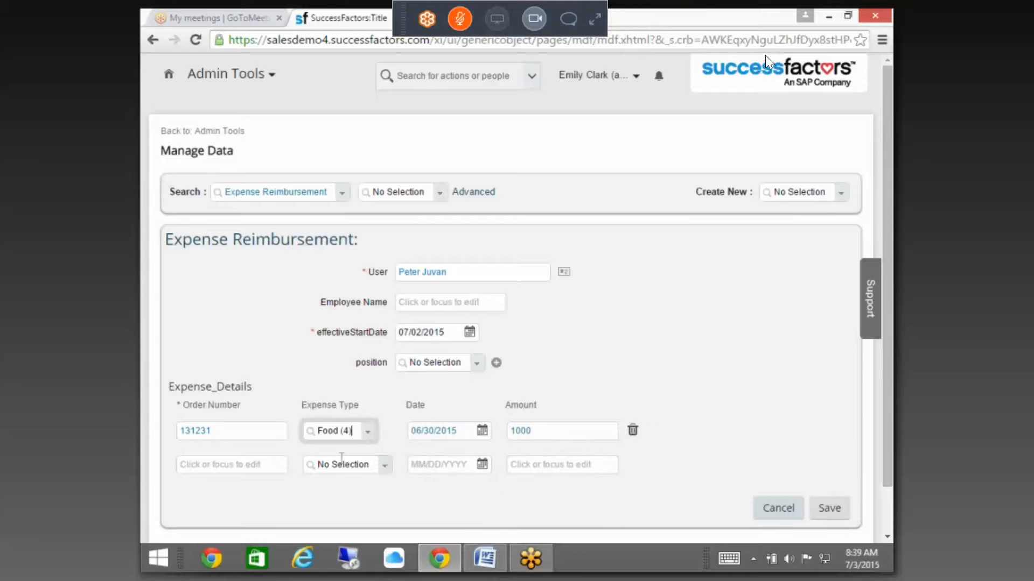
click(502, 439)
text(20)
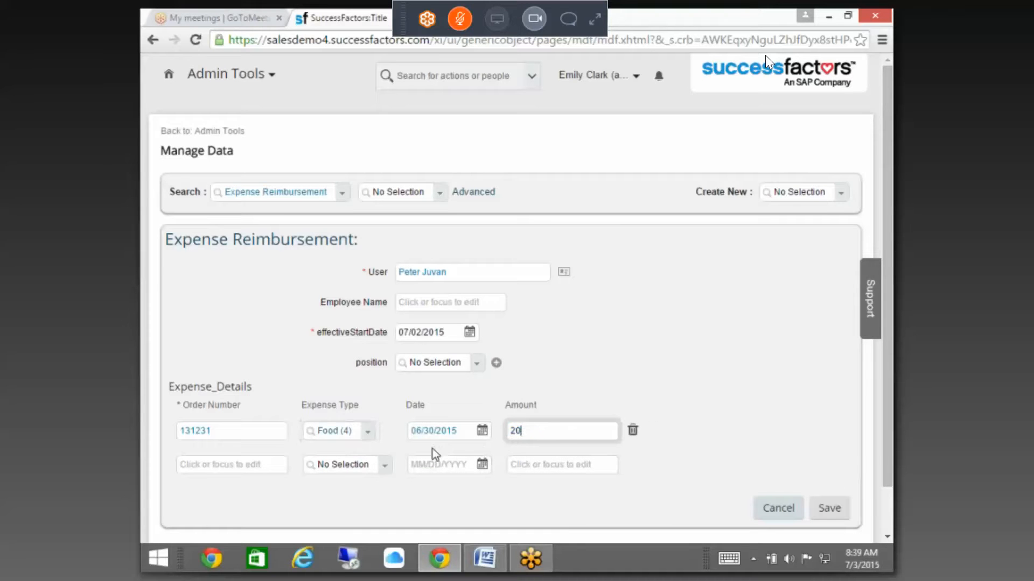
text(0)
click(536, 452)
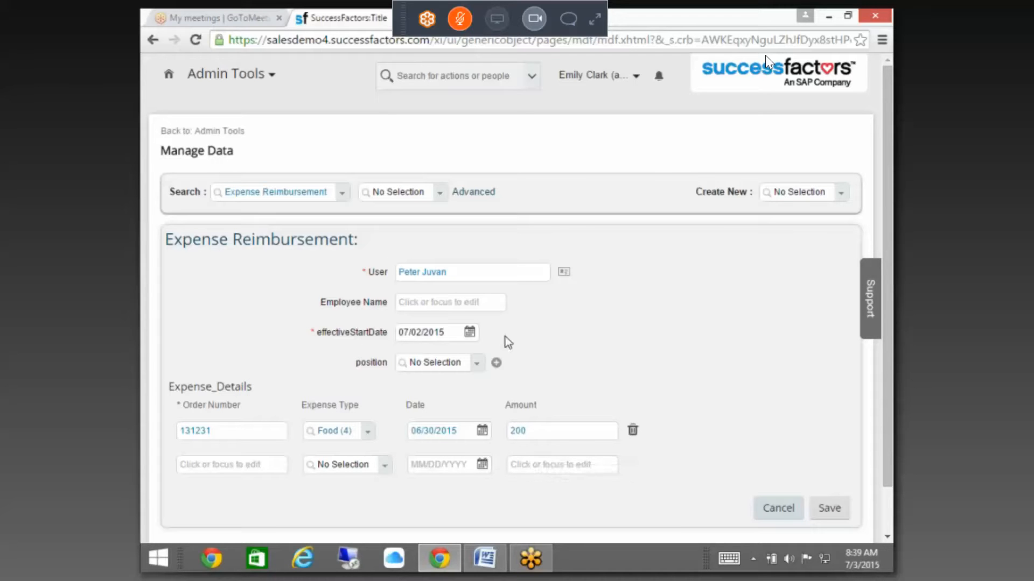
click(479, 18)
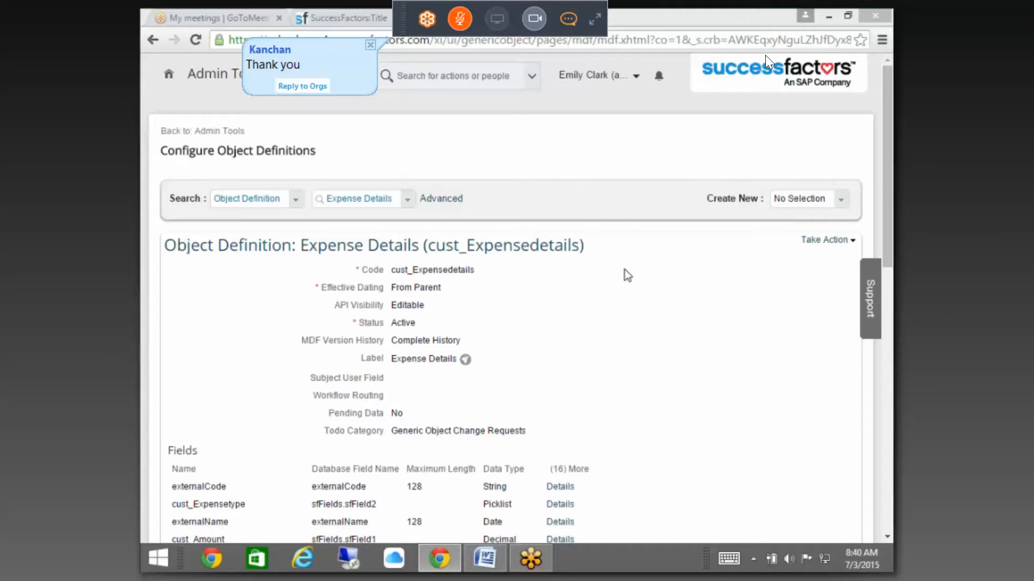
Step: Cancel the Expense Reimbursement form so the Food 200 test entry is not saved
drag(886, 236, 812, 218)
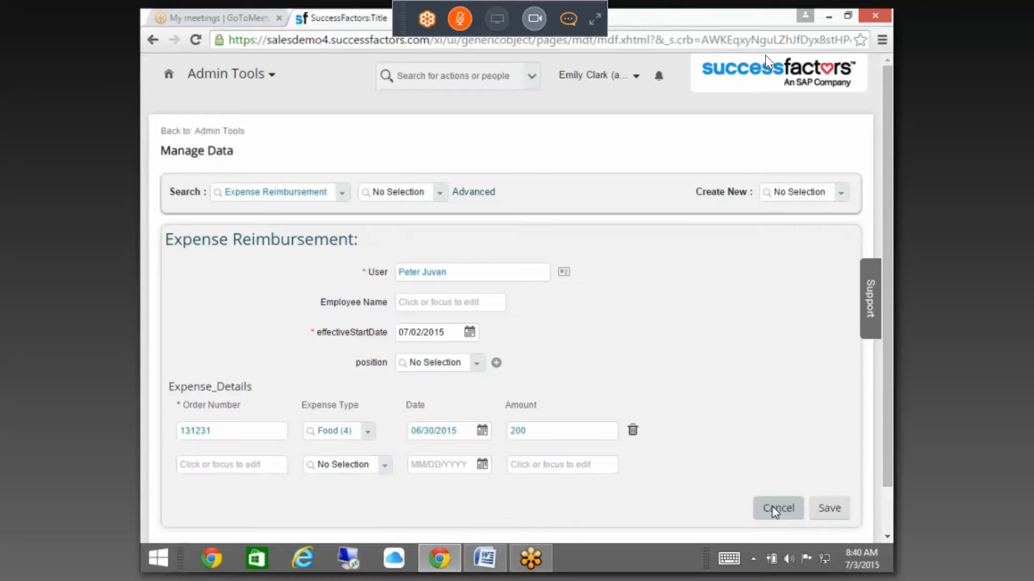
click(772, 507)
Step: Discard the unsaved expense entry and reach Configure Business Rules via the 'busin' tool search
click(583, 351)
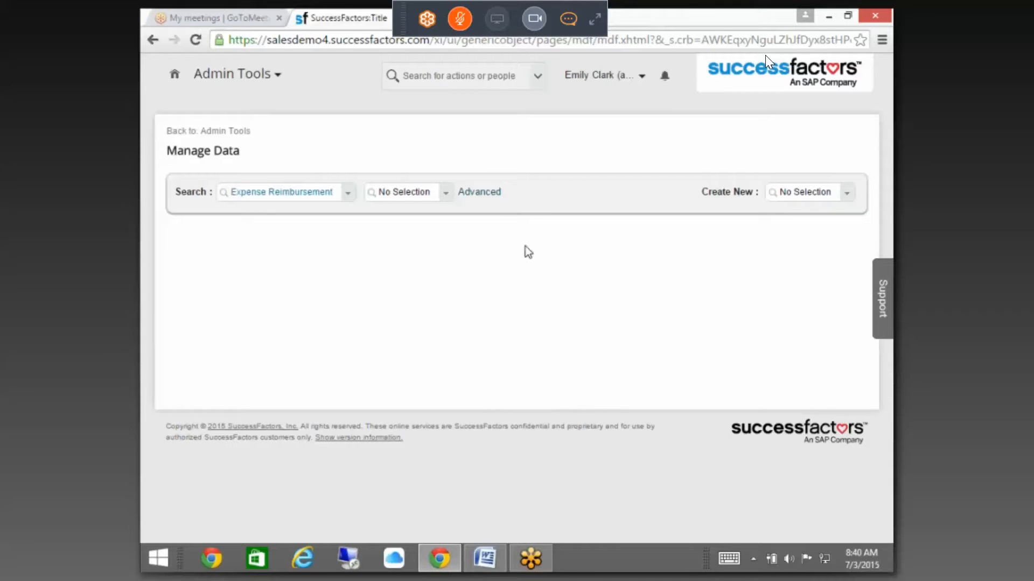
click(233, 135)
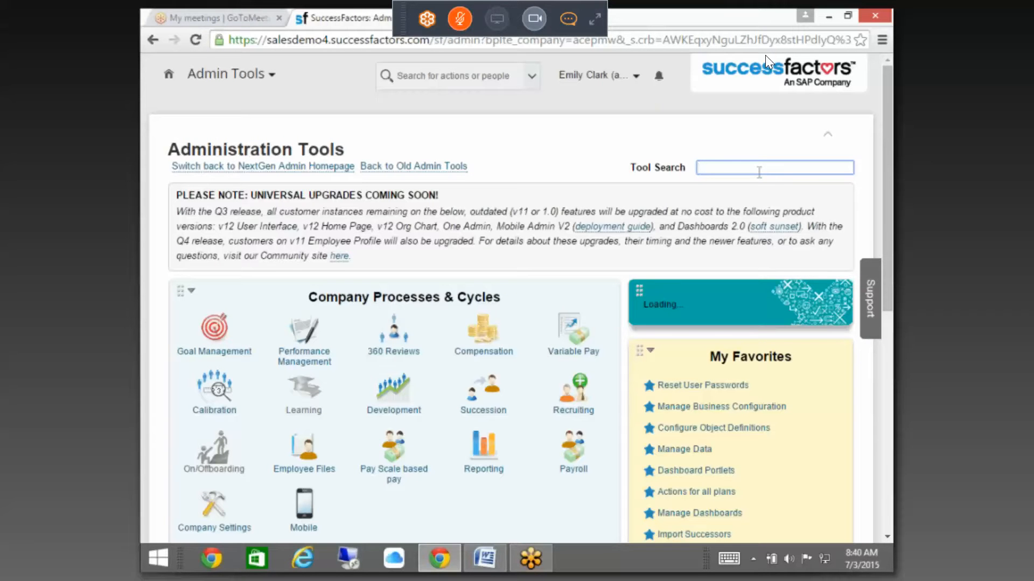
text(busin)
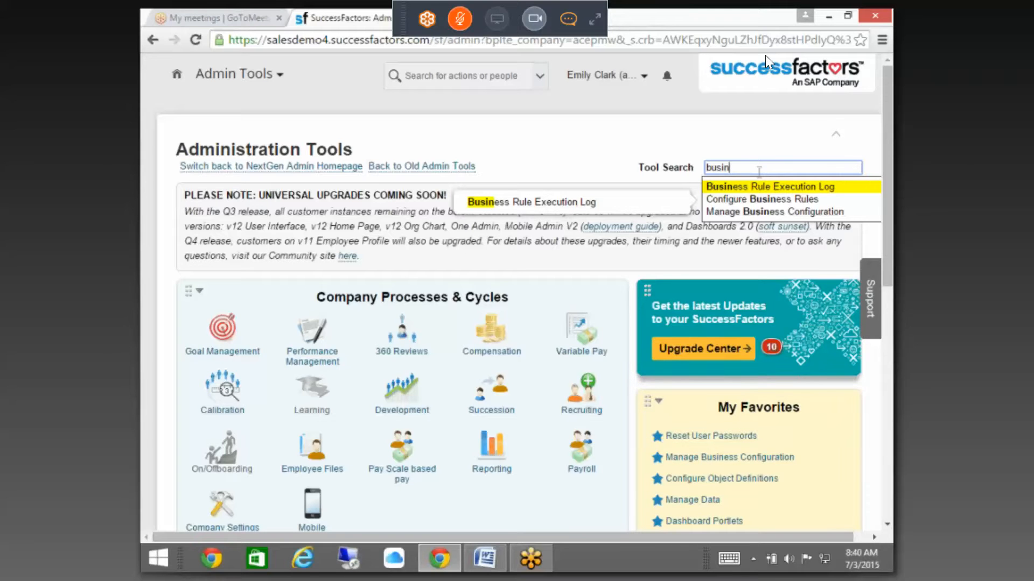
click(754, 200)
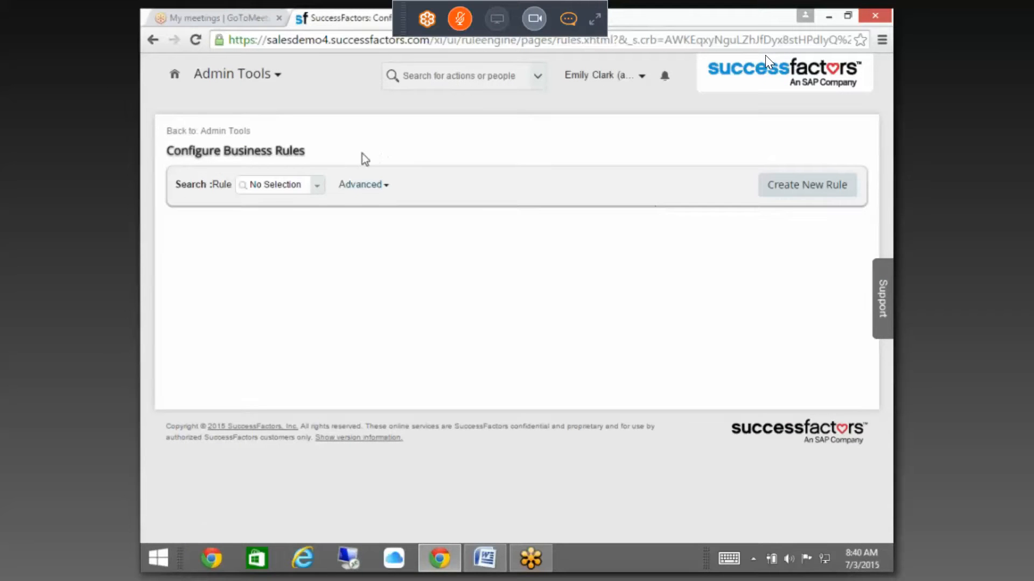
Step: Search rules for 'expen' and load Expense_Food with its Food (4) condition and Minimum(Amount, 200) action
click(308, 170)
text(exps)
key(BackSpace)
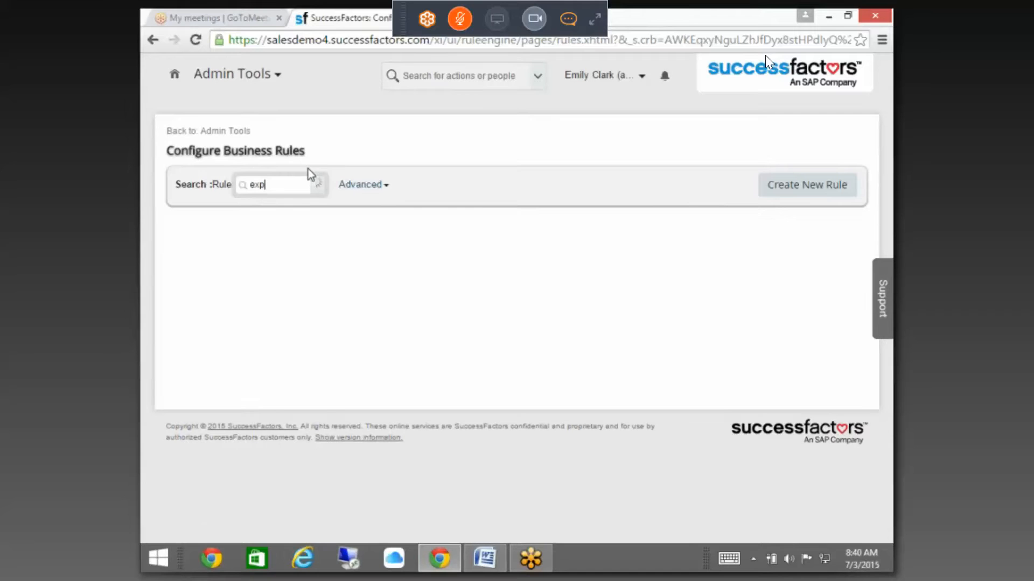
text(en)
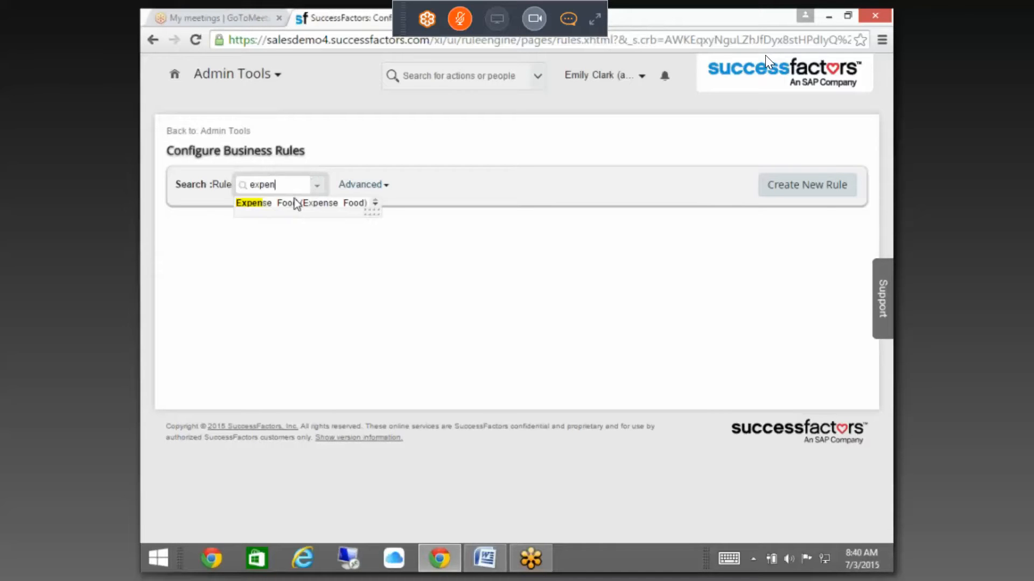
click(294, 202)
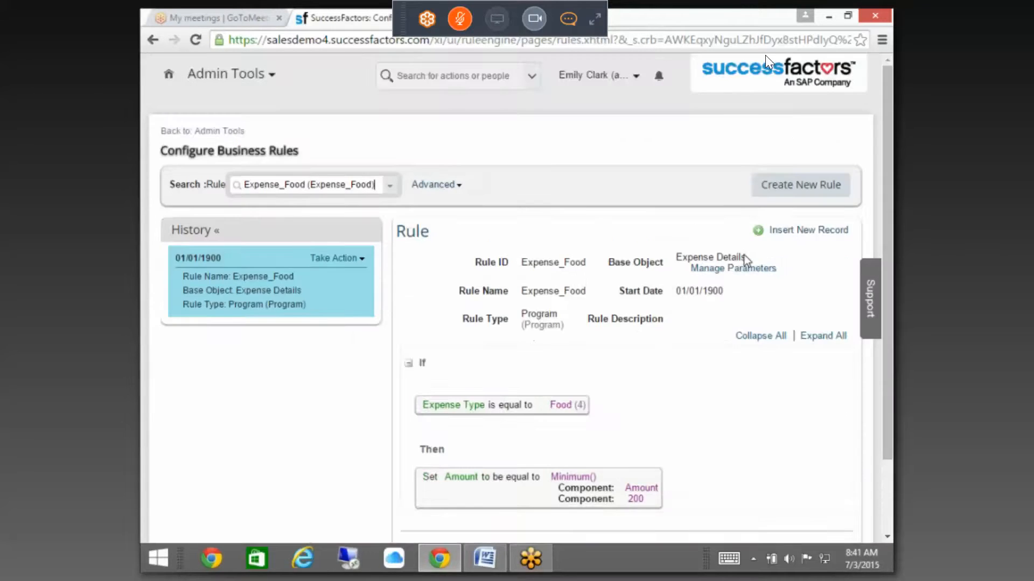
scroll(746, 260, down, 2)
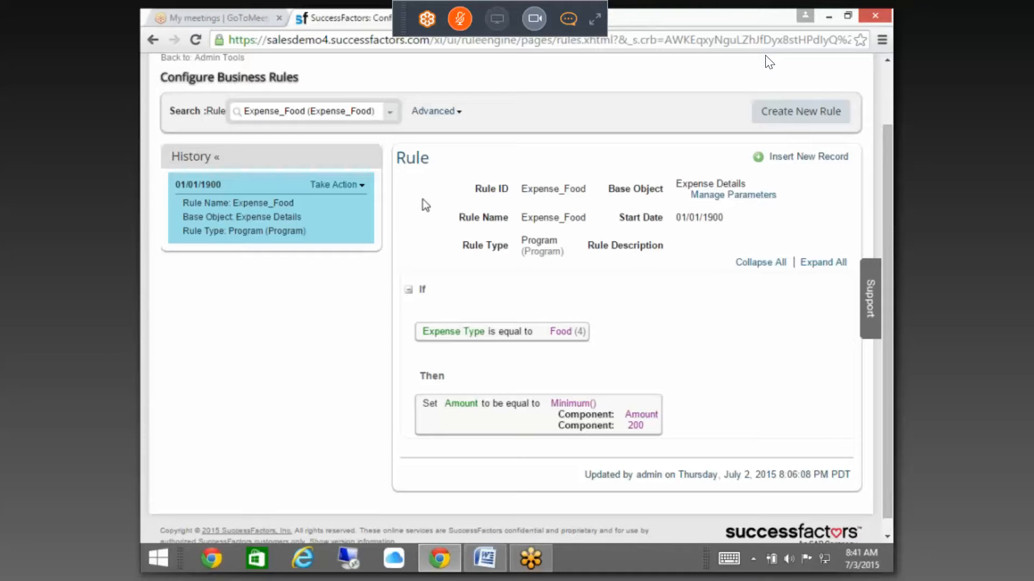
Step: Put the Expense_Food rule into correction mode with Take Action > Make Correction
click(352, 188)
click(354, 188)
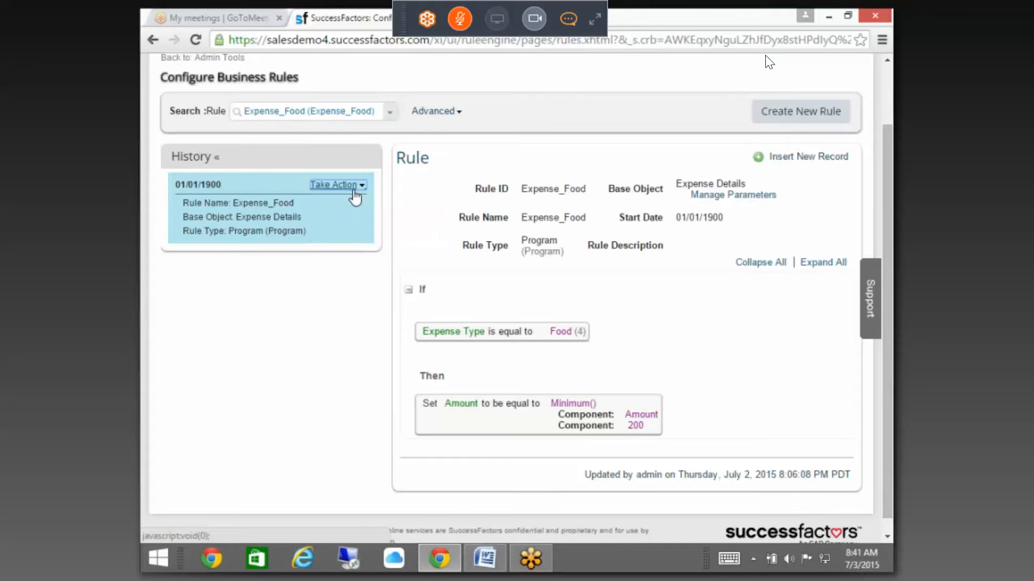
click(354, 189)
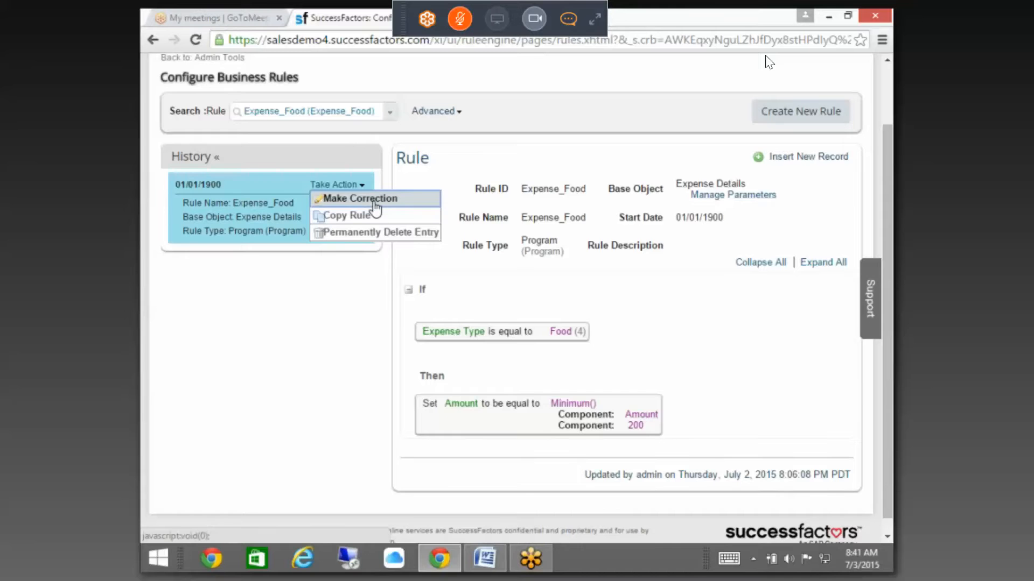
click(374, 204)
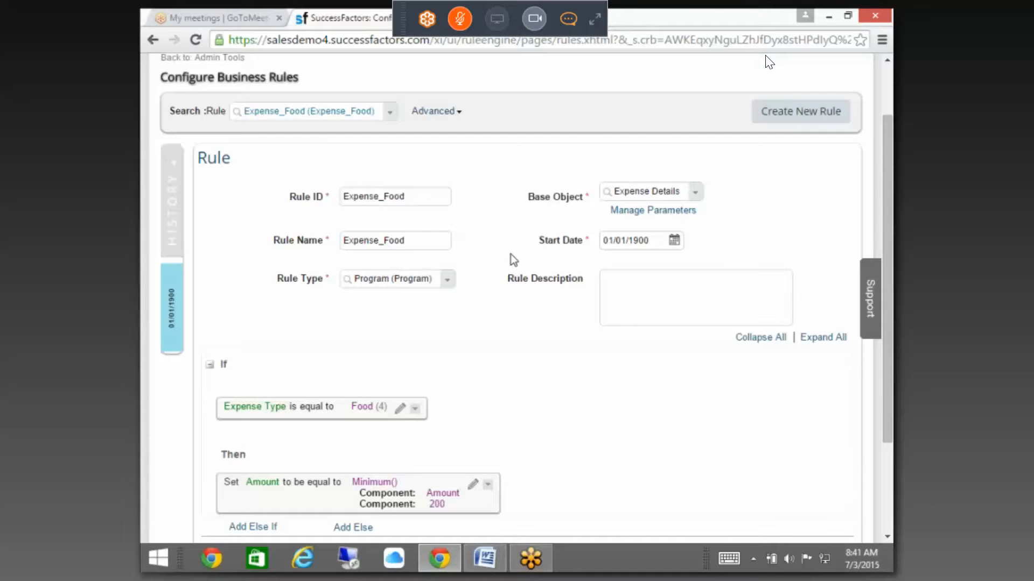
Step: Delete the Then statement that sets Amount to Minimum(Amount, 200)
scroll(511, 254, down, 3)
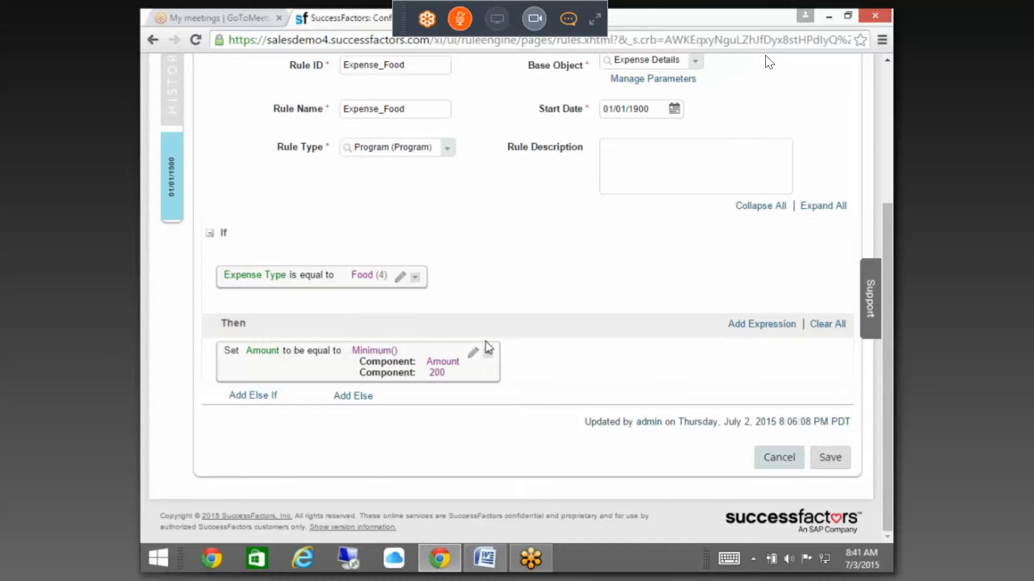
click(473, 353)
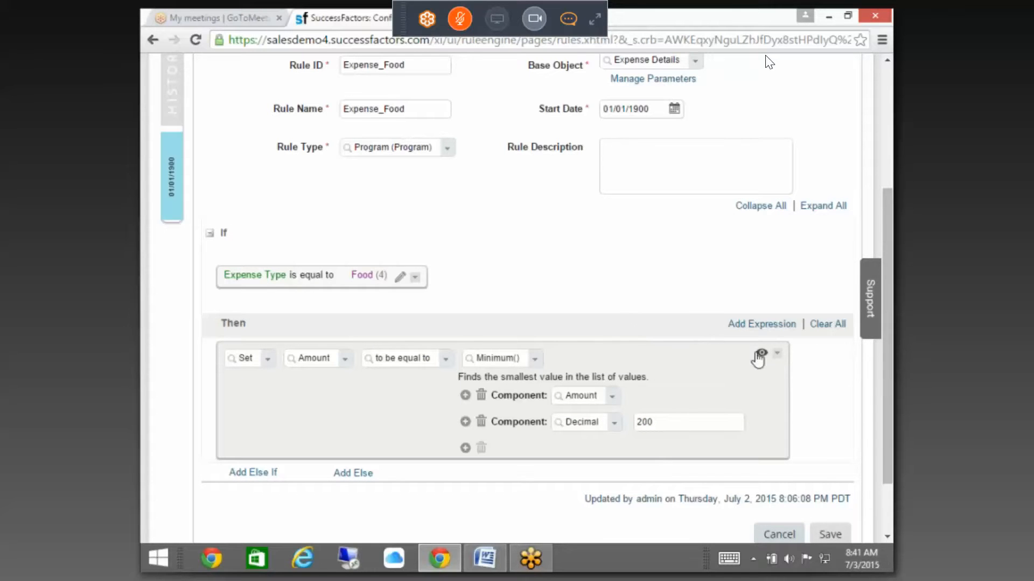
click(777, 353)
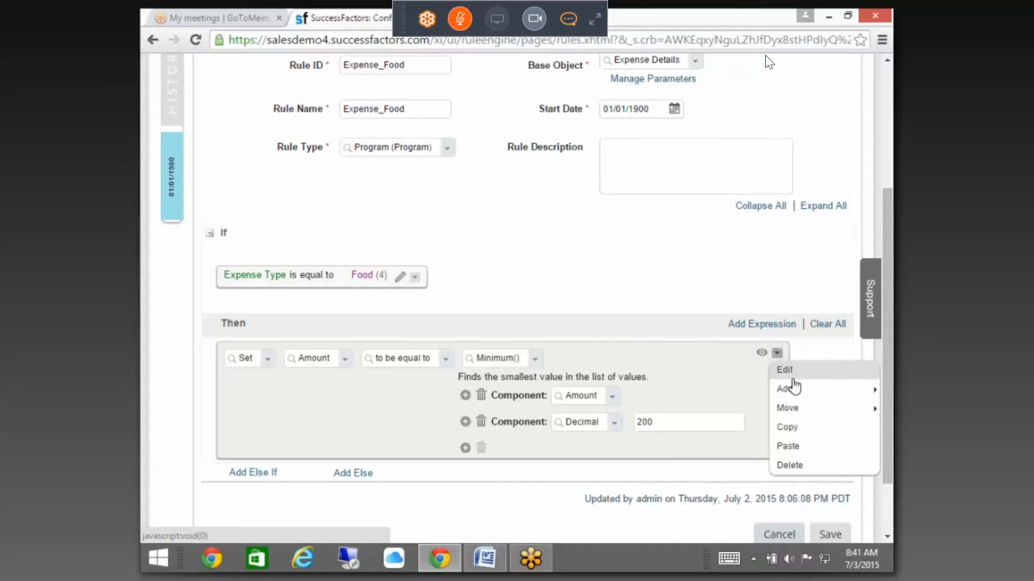
click(787, 466)
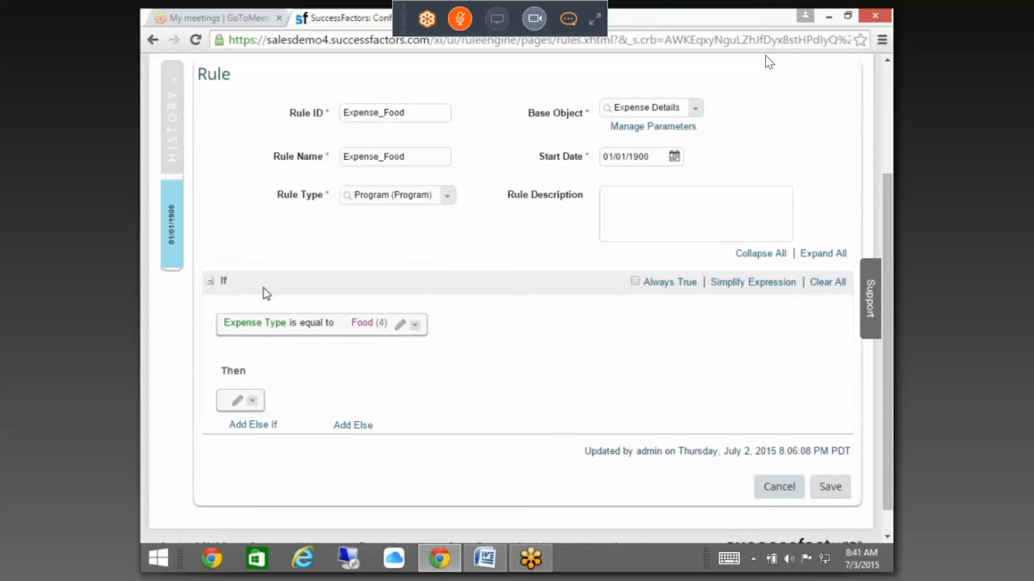
Step: Wrap the Expense Type condition in a Parent And and add the condition Amount > 200
click(415, 325)
mouse_move(452, 362)
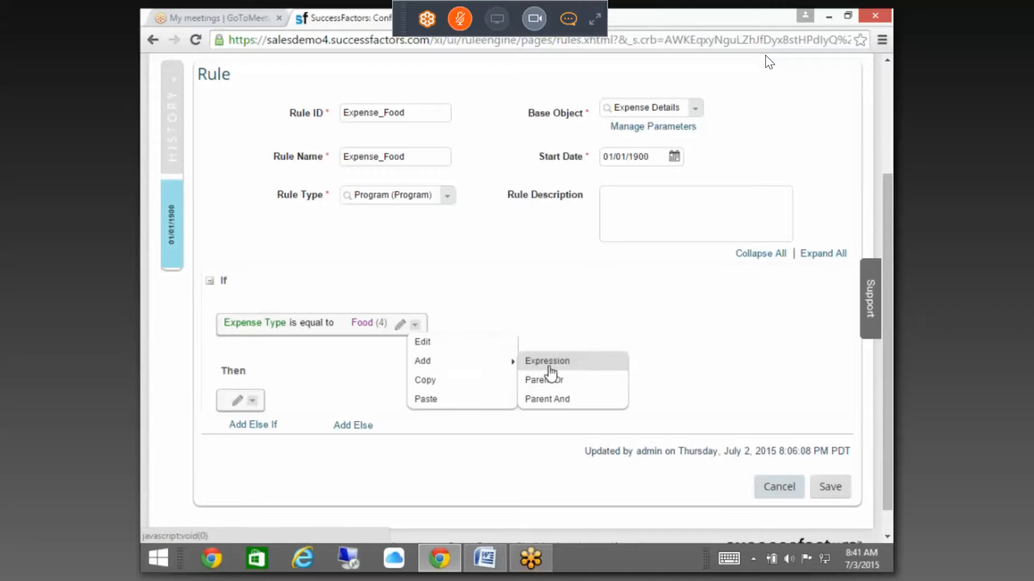
click(549, 399)
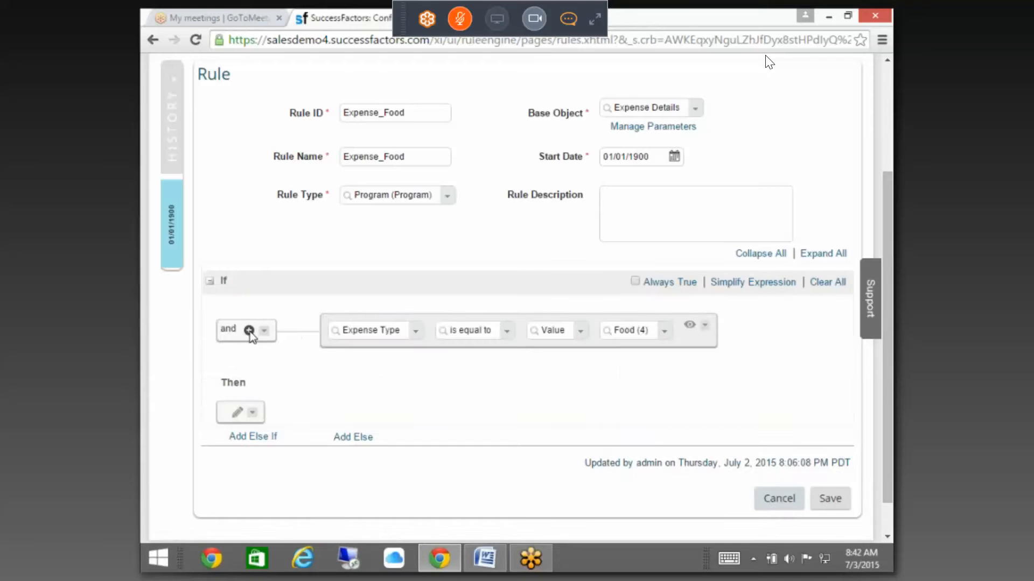
click(249, 331)
click(449, 381)
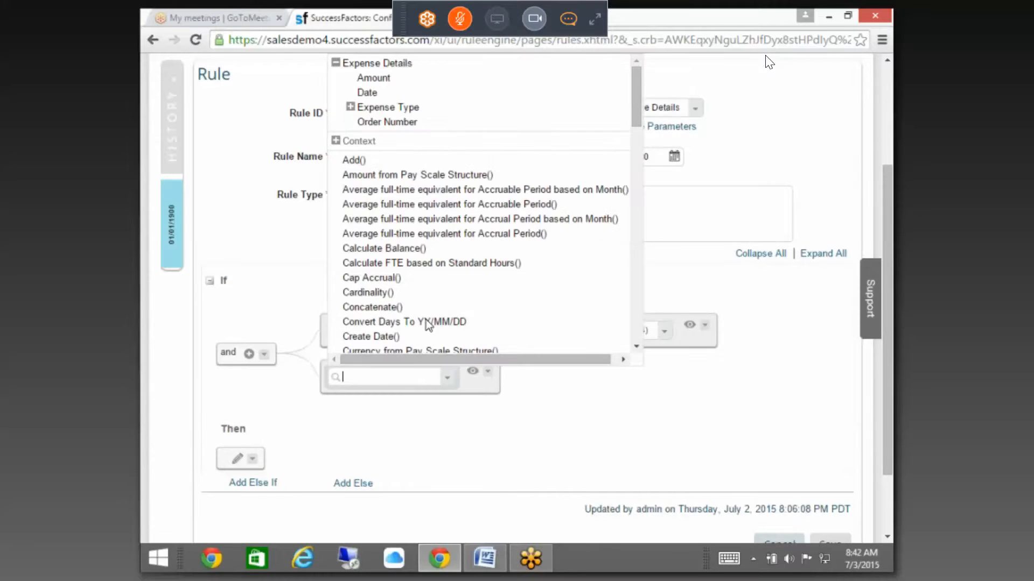
click(373, 78)
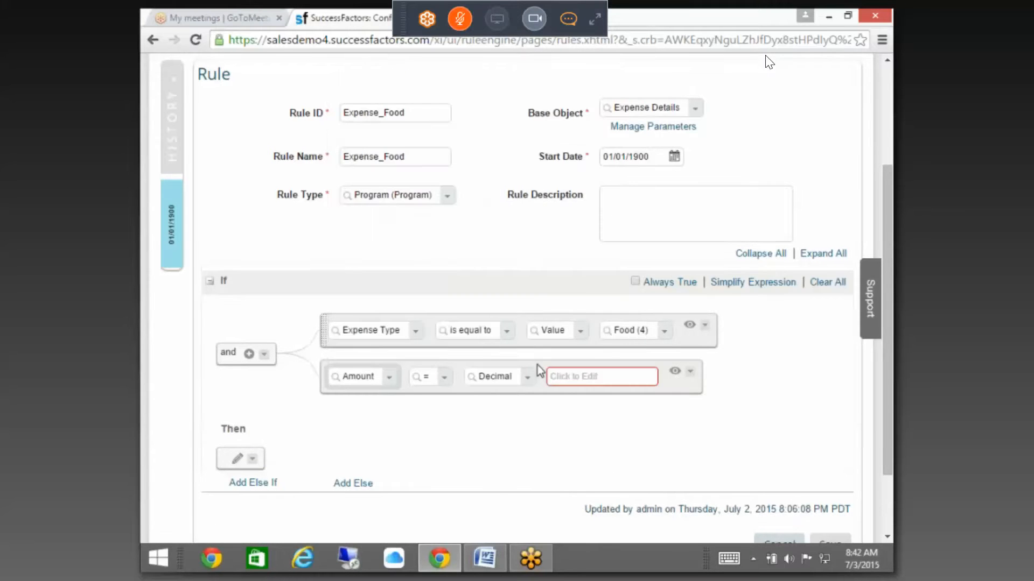
click(445, 378)
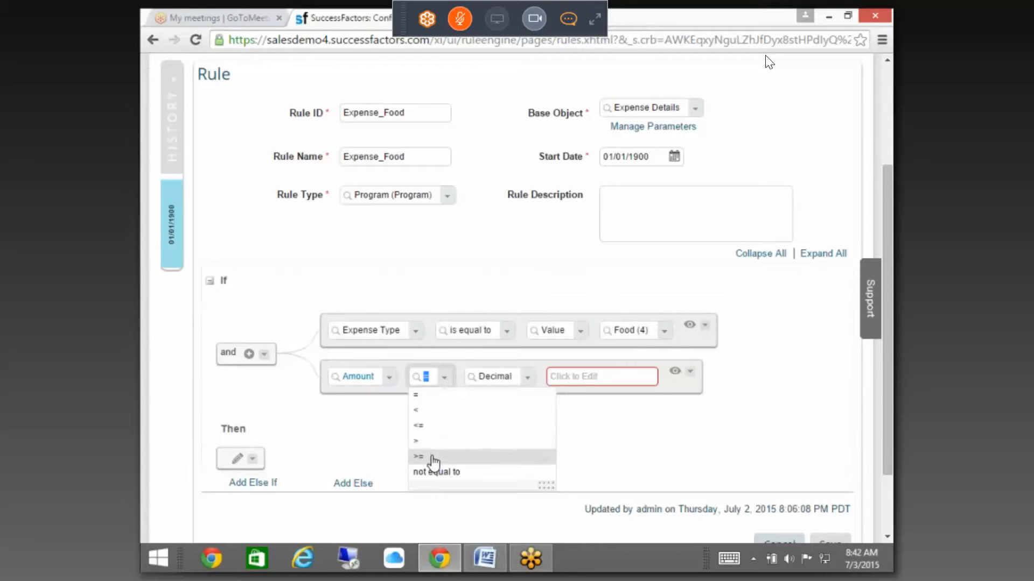
click(422, 441)
click(576, 374)
text(200)
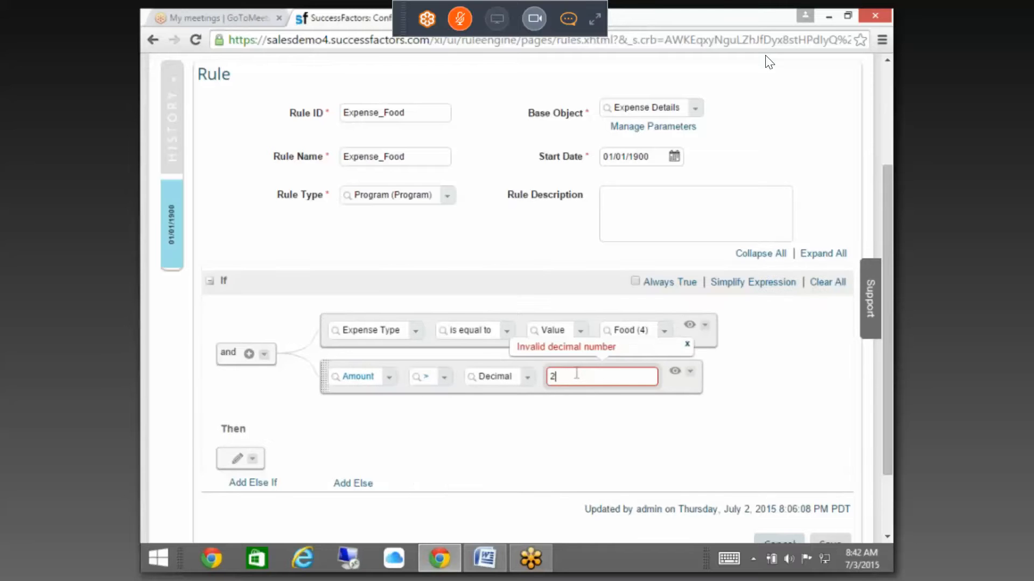
Step: Add a Raise Message action under Then and open its Message list
click(238, 459)
click(330, 464)
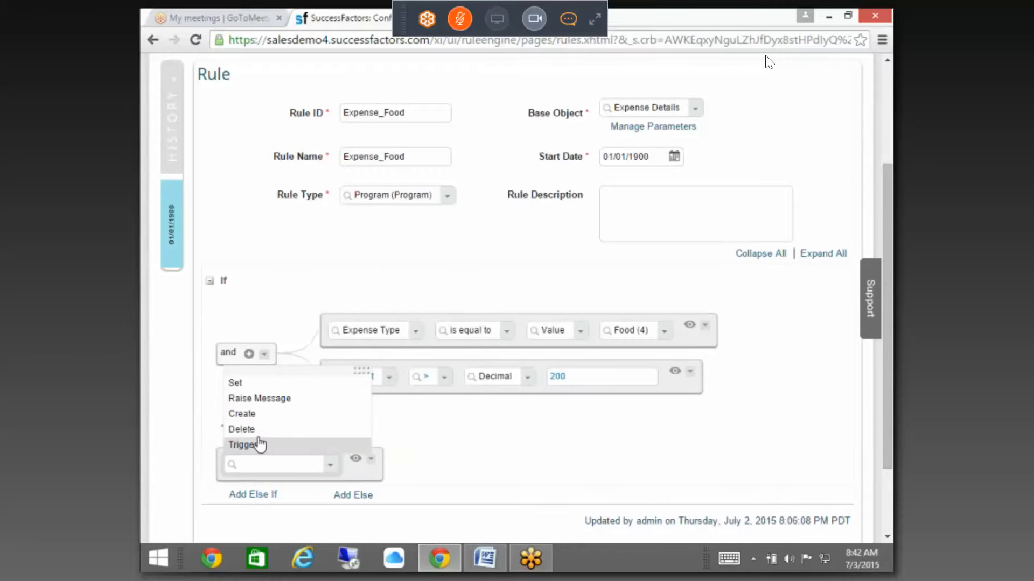
click(255, 404)
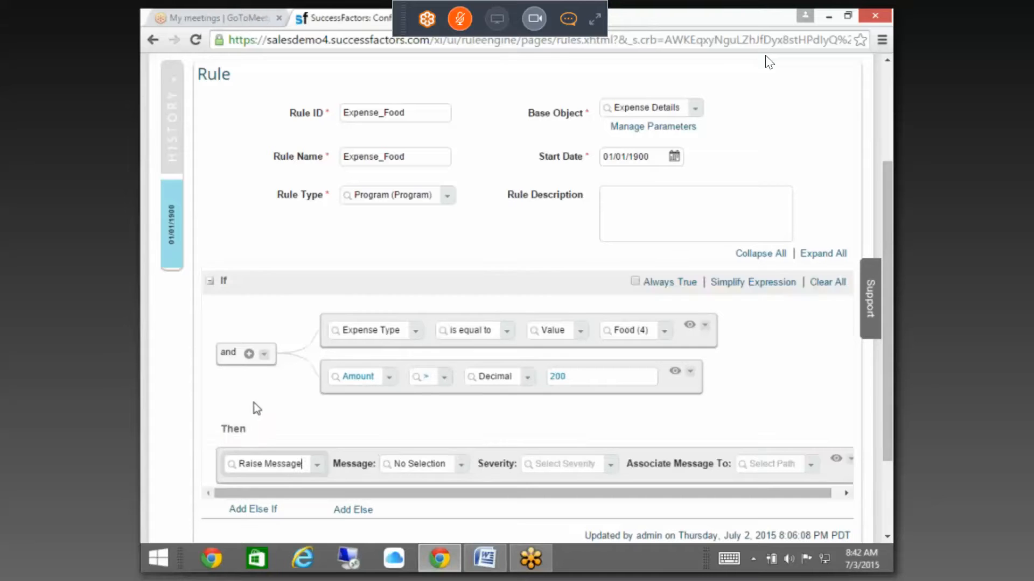
click(461, 465)
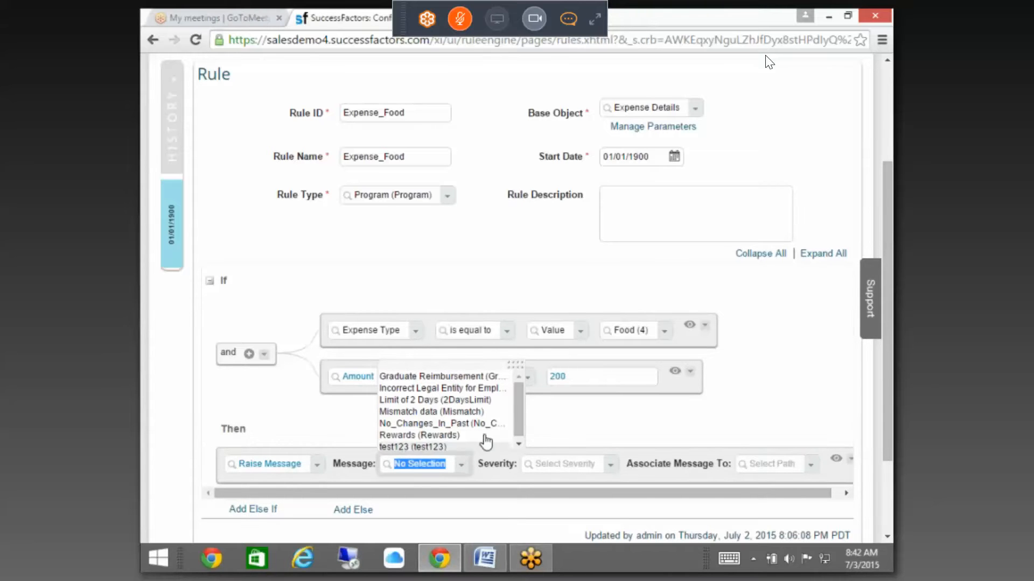
drag(518, 402, 520, 407)
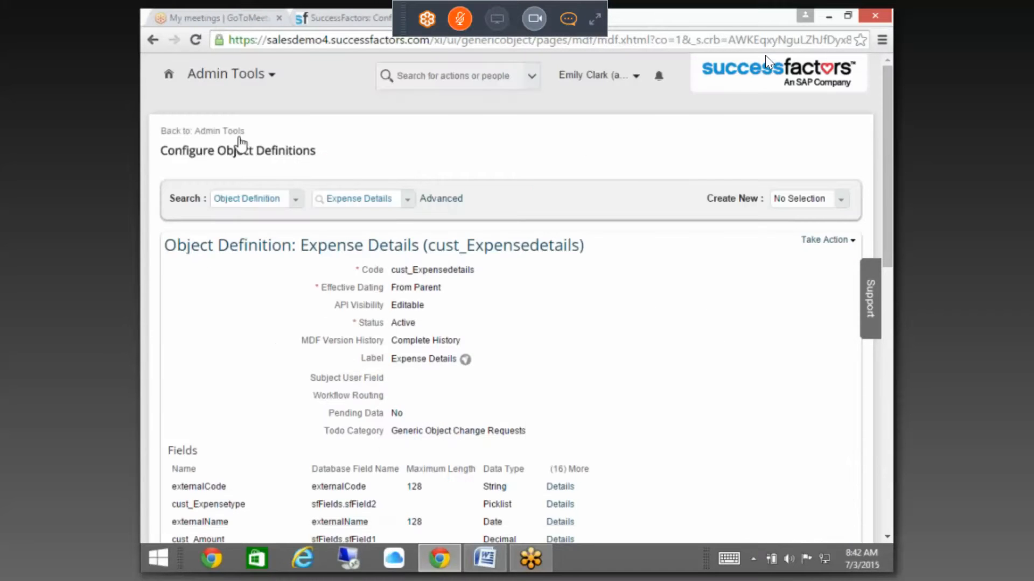
Step: Open the Manage Data tool through the admin tool search
click(237, 134)
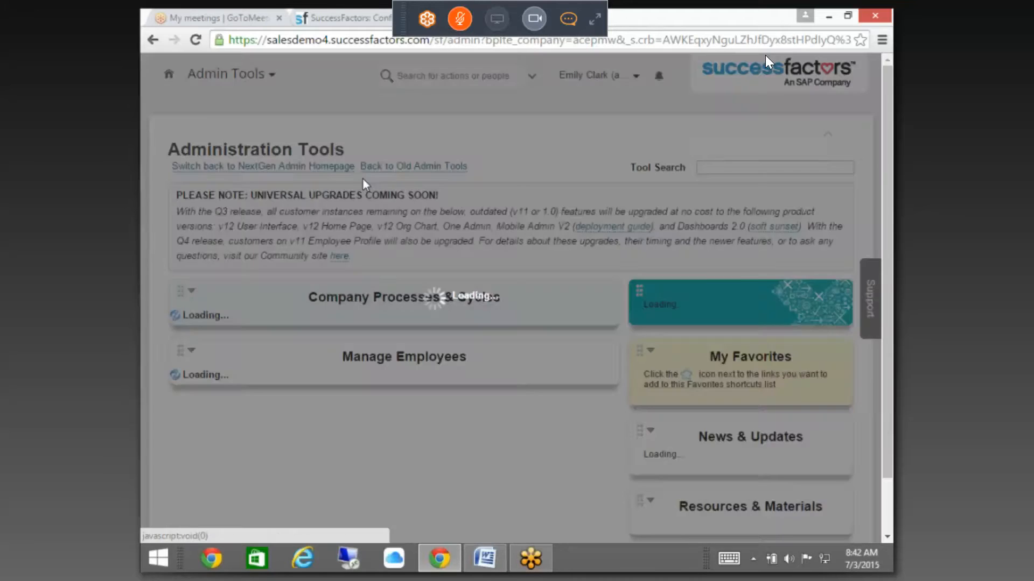
text(manage data)
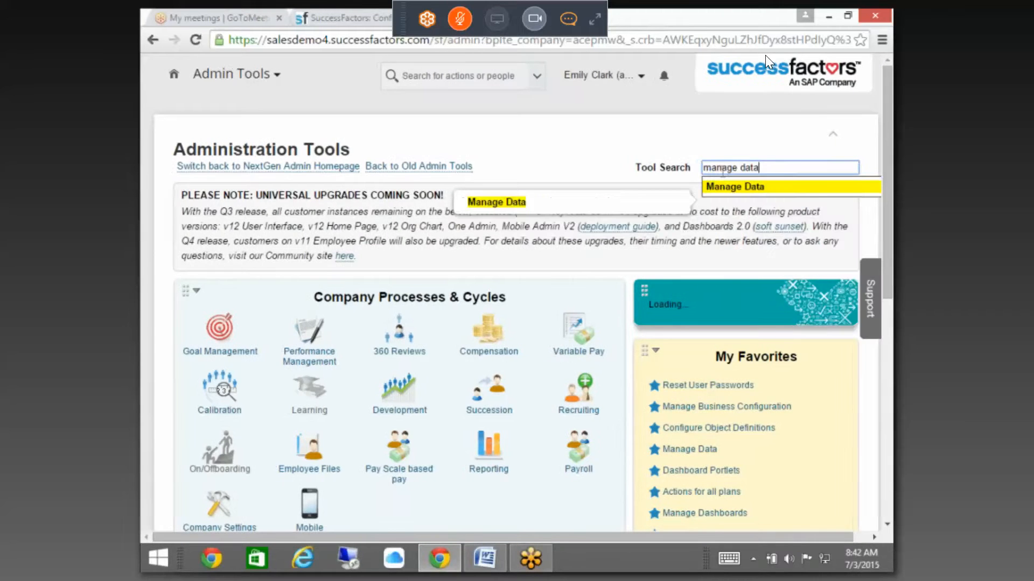
key(Return)
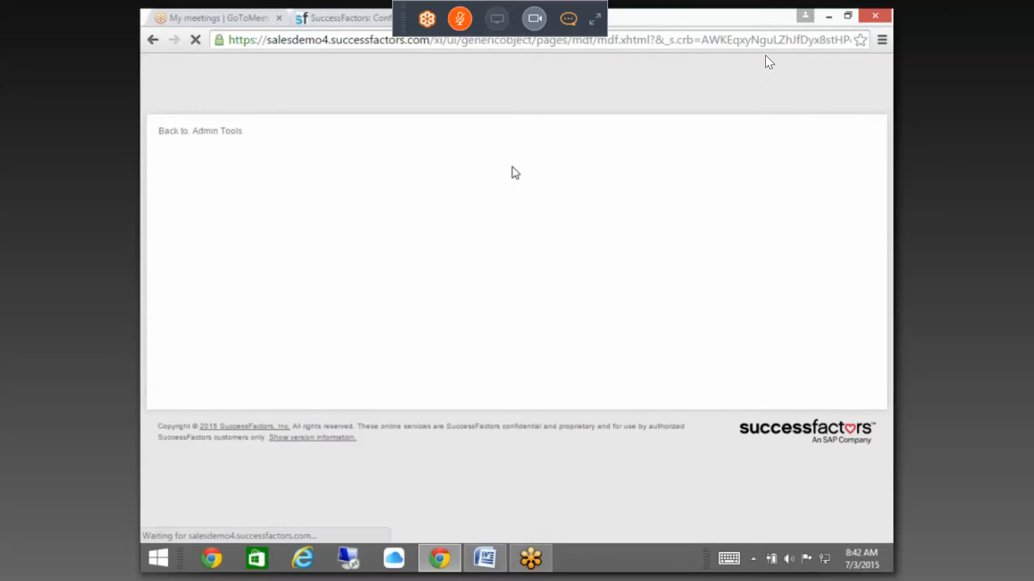
Step: Start a new MessageDefinition record from the Create New list
click(795, 200)
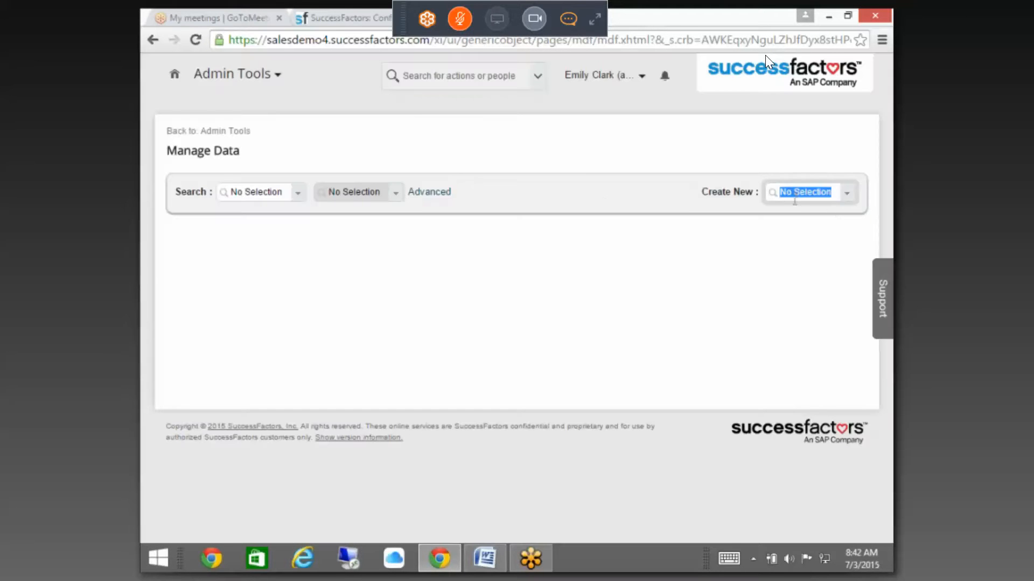
text(message)
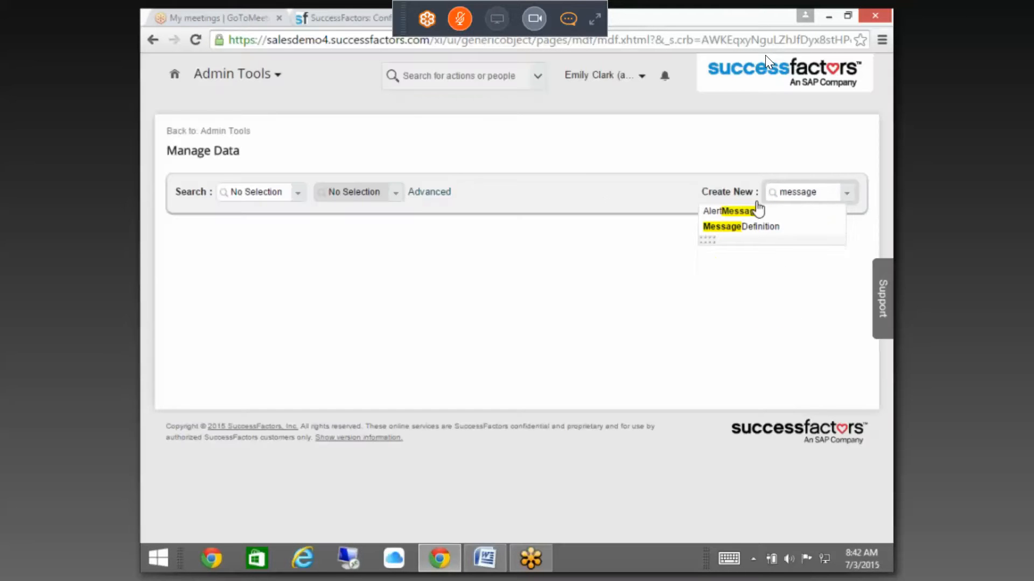
click(747, 227)
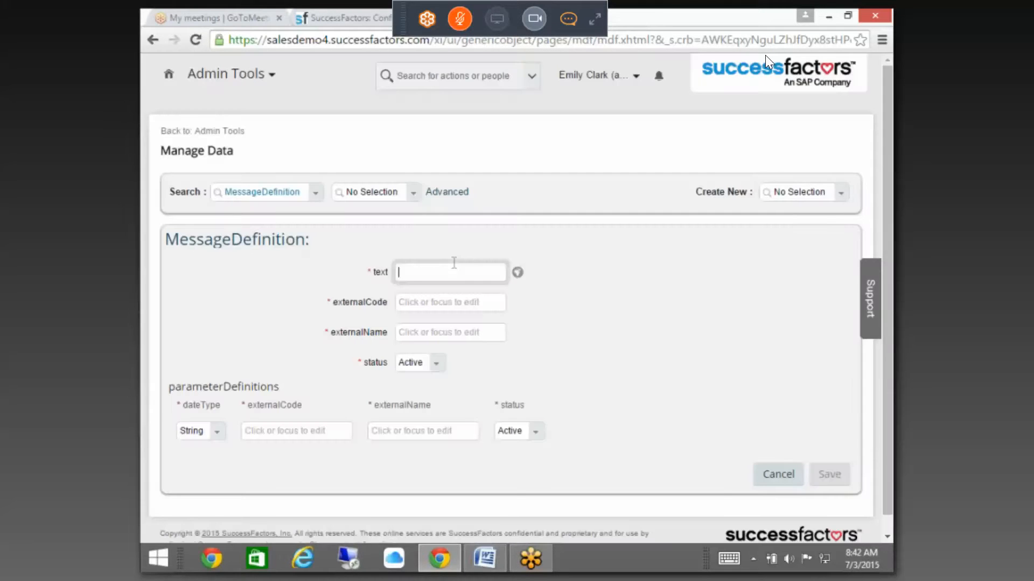
Step: Enter the message text 'You are eligible only for 200', without the currency suffix
text(Ye)
key(BackSpace)
text(o)
key(BackSpace)
text(ou are eligible only for 200 USD)
key(BackSpace)
key(BackSpace)
key(BackSpace)
Step: Copy the message text into externalCode and externalName, then save the MessageDefinition
key(ctrl+a)
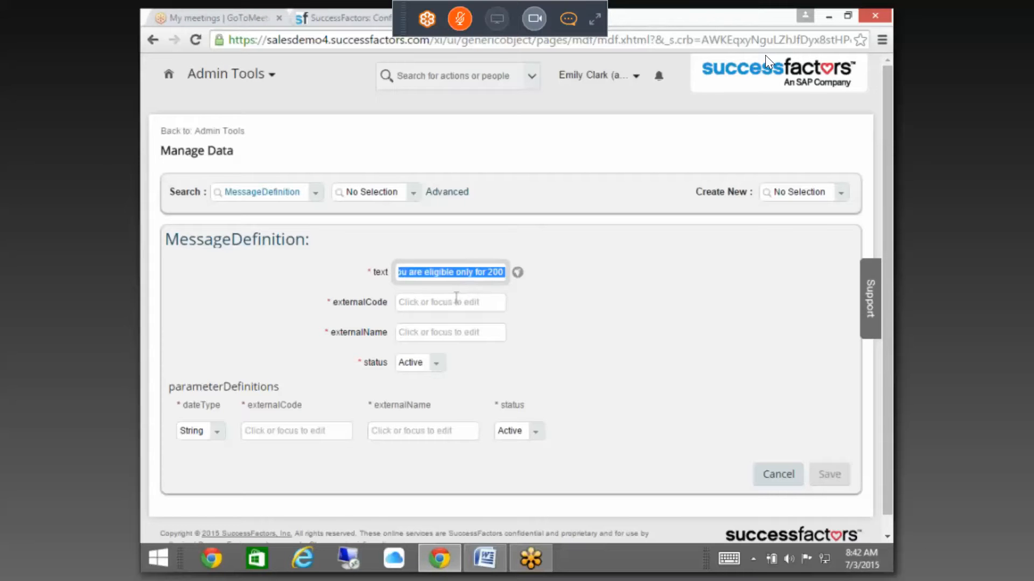
key(ctrl+c)
click(455, 301)
key(ctrl+v)
click(445, 334)
key(ctrl+v)
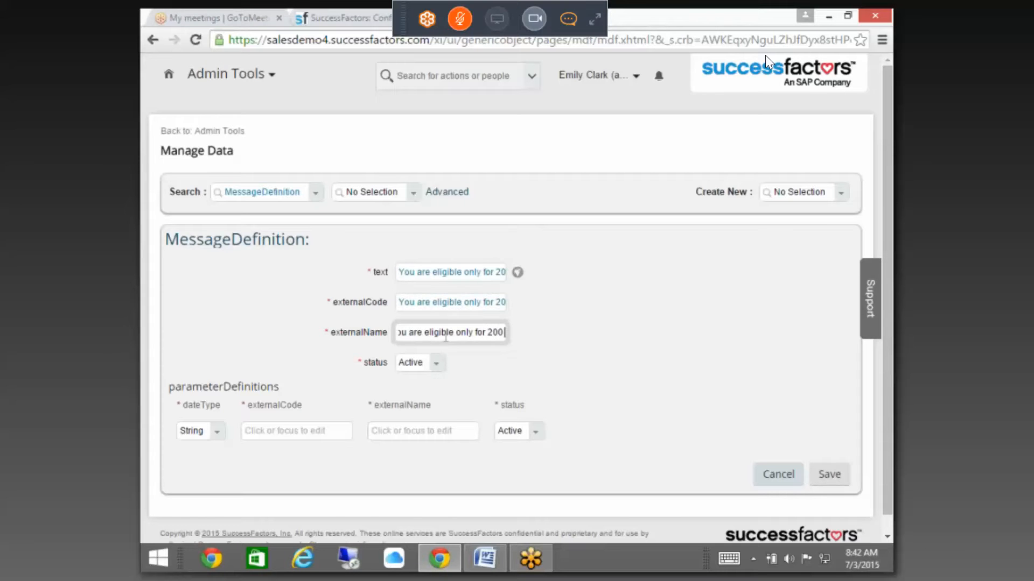
click(829, 475)
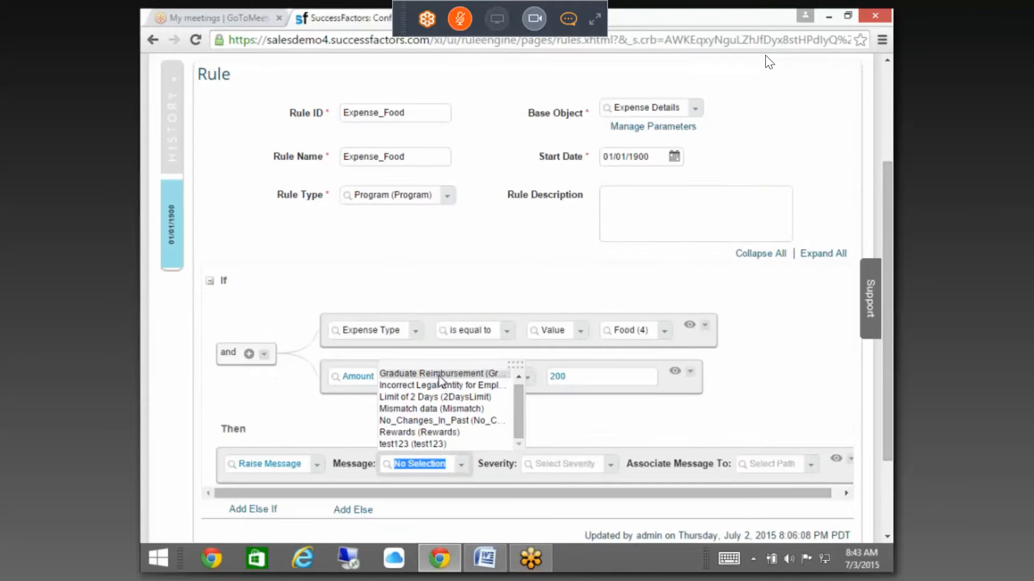
Step: Choose the 'You are eligible only for 200' message with severity Error
click(276, 404)
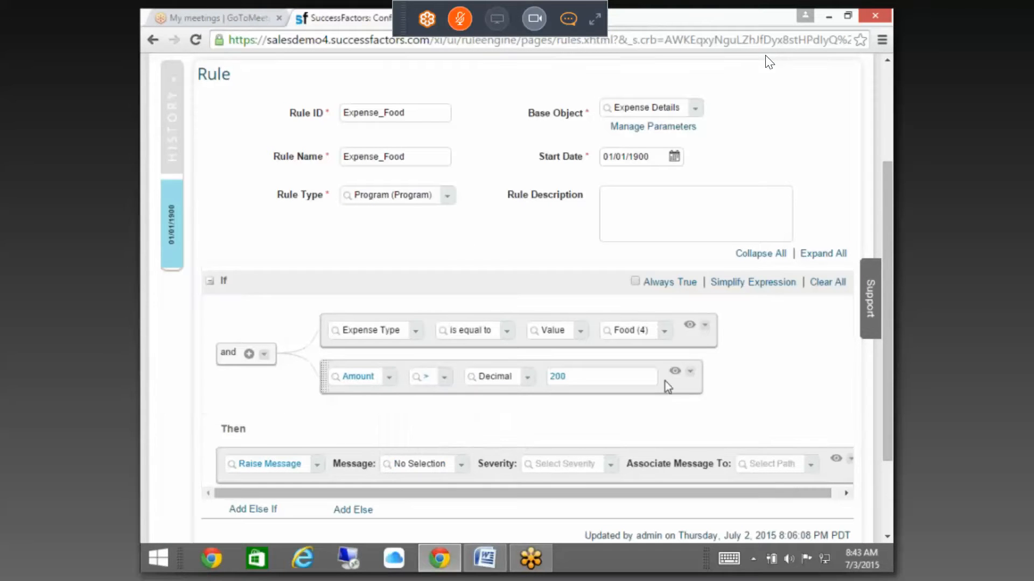
click(459, 470)
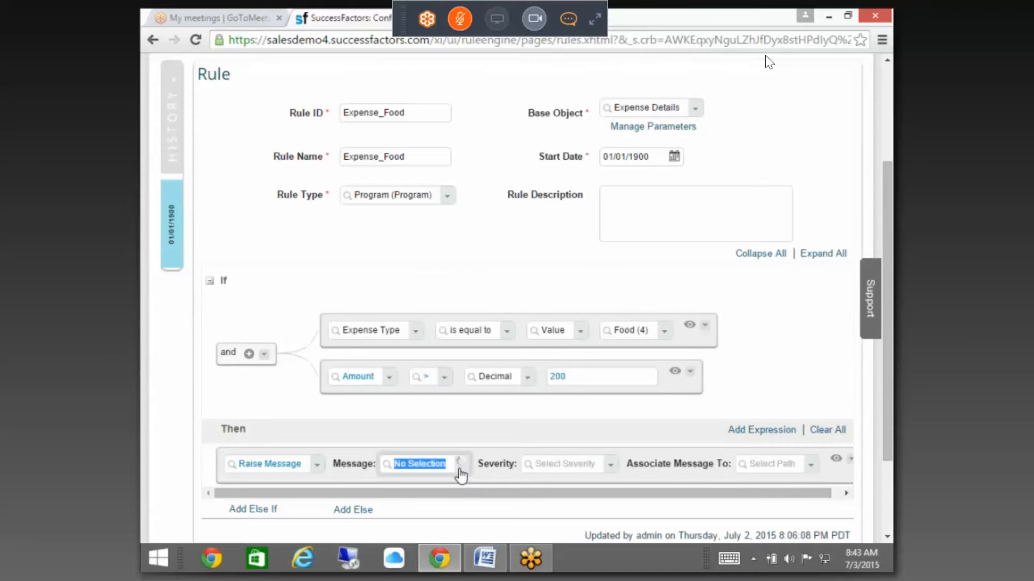
key(ctrl+v)
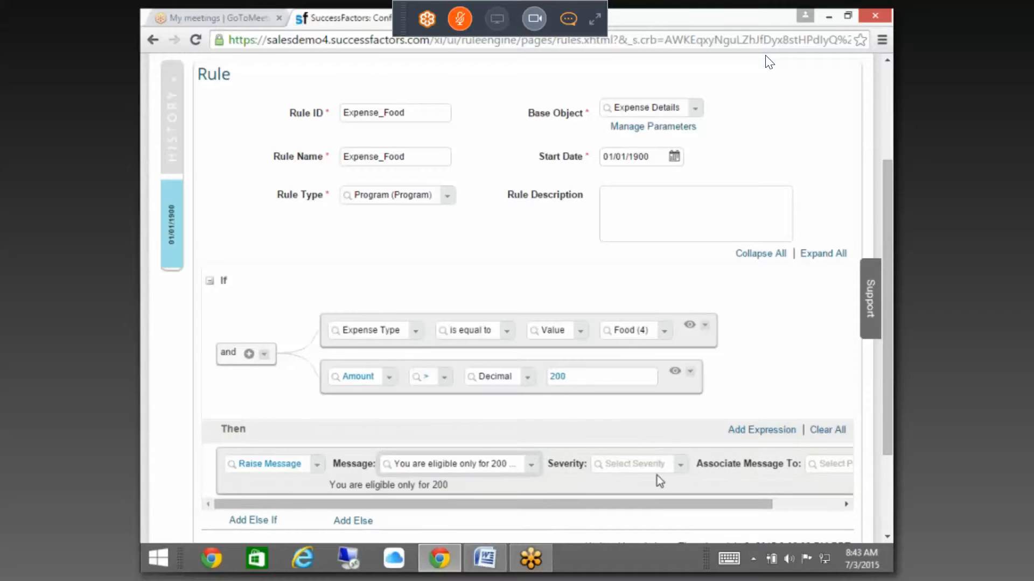
click(680, 467)
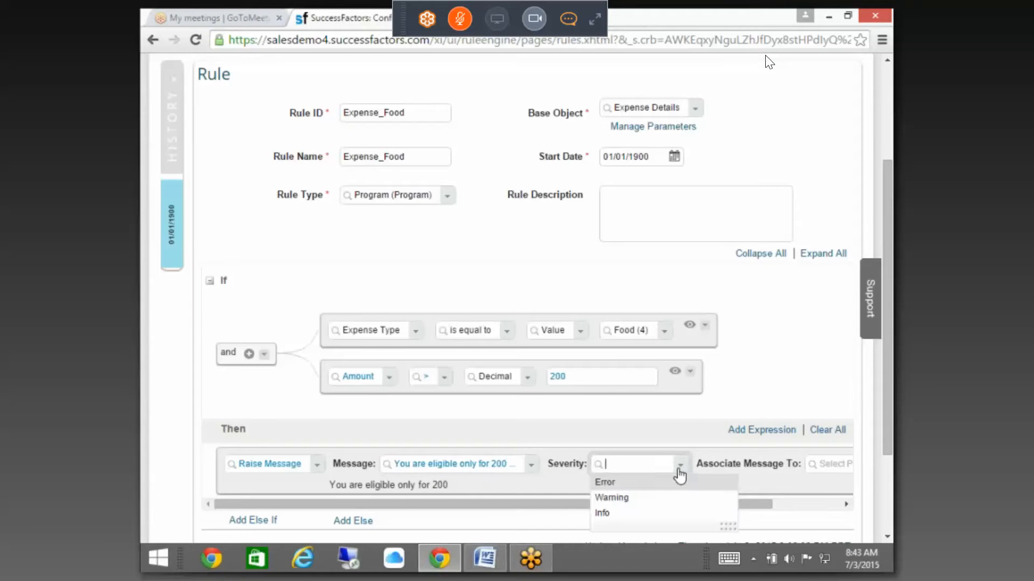
click(615, 485)
drag(645, 504, 757, 508)
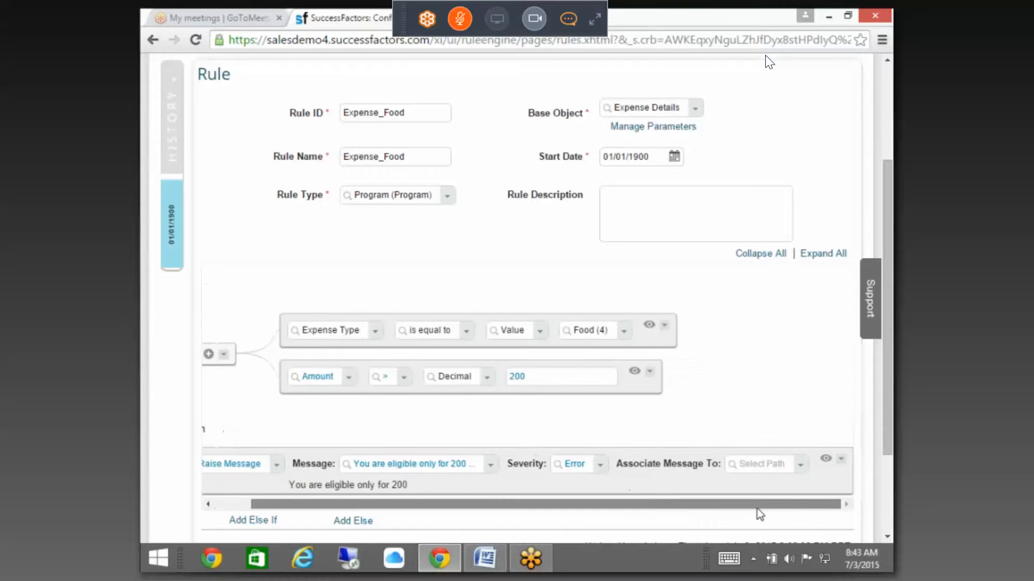
Step: Associate the message with the Amount field and save the Expense_Food rule
click(802, 465)
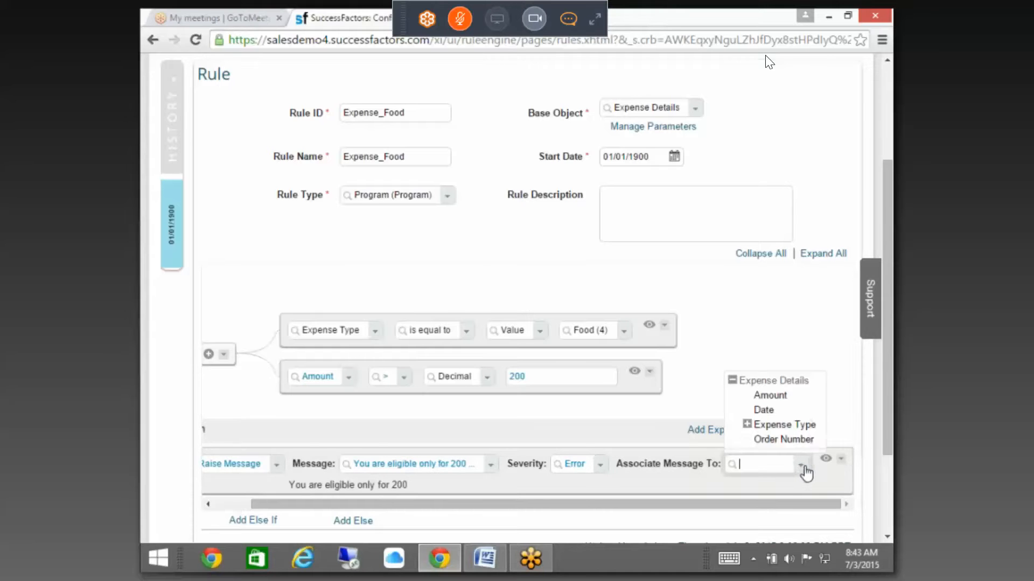
click(770, 398)
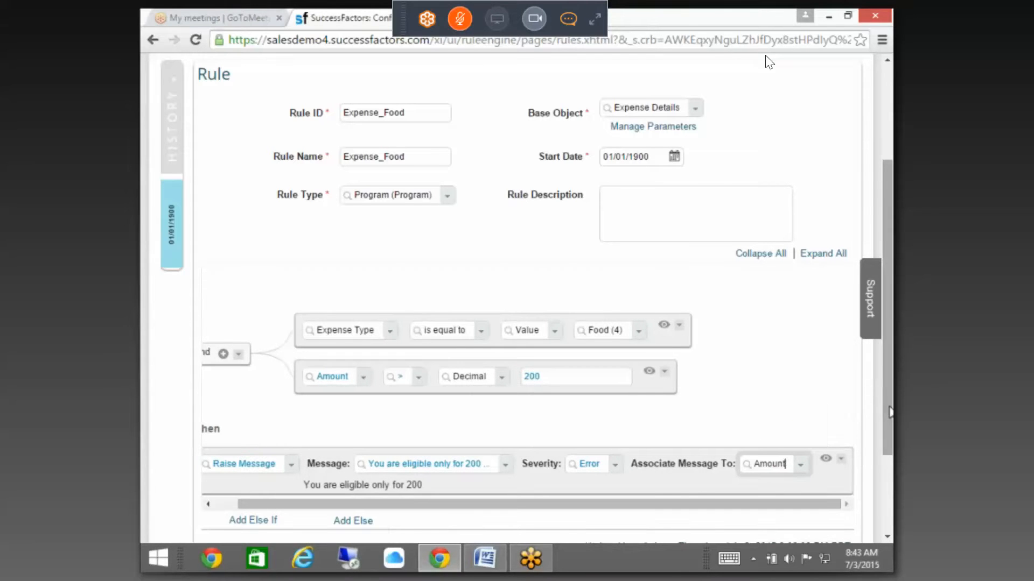
drag(888, 421, 876, 467)
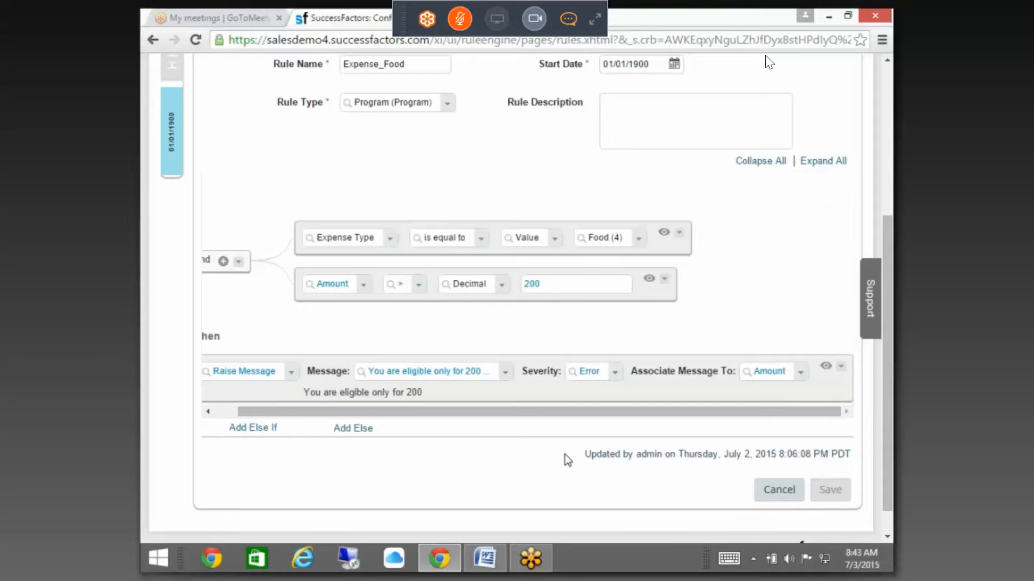
click(785, 491)
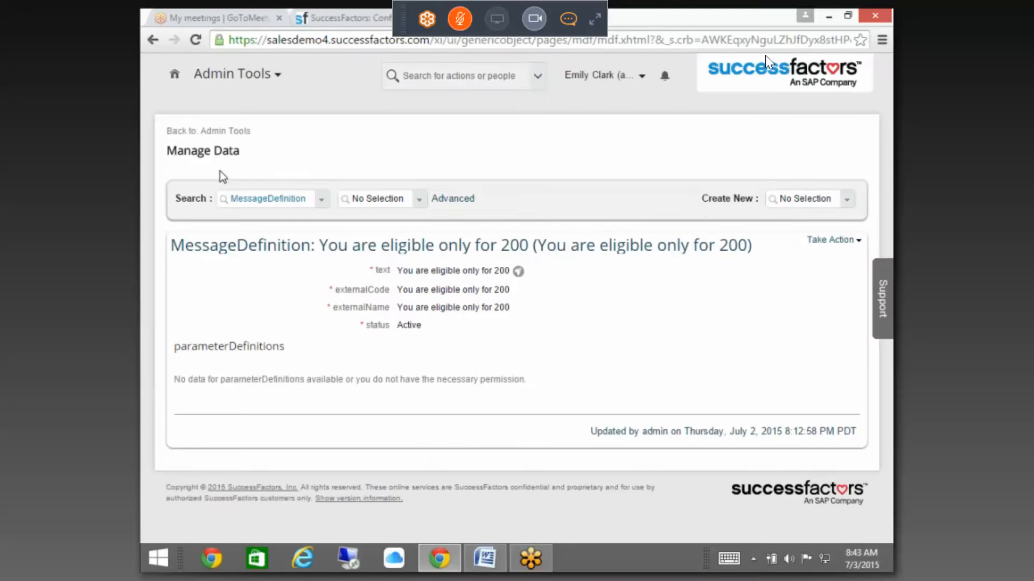
Step: Create a new Expense Reimbursement record and select the employee as User
click(807, 199)
text(EX)
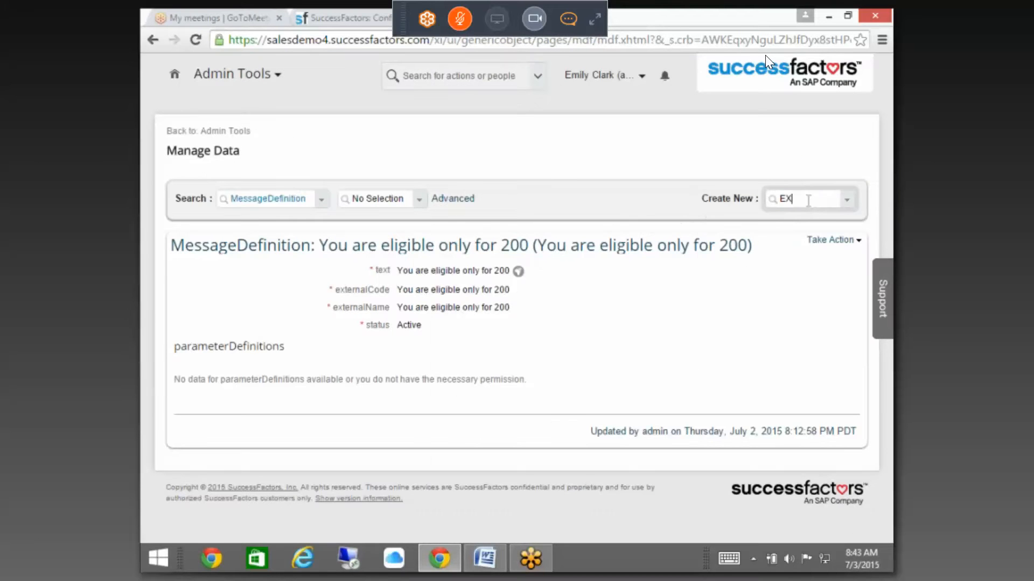
text(PEN)
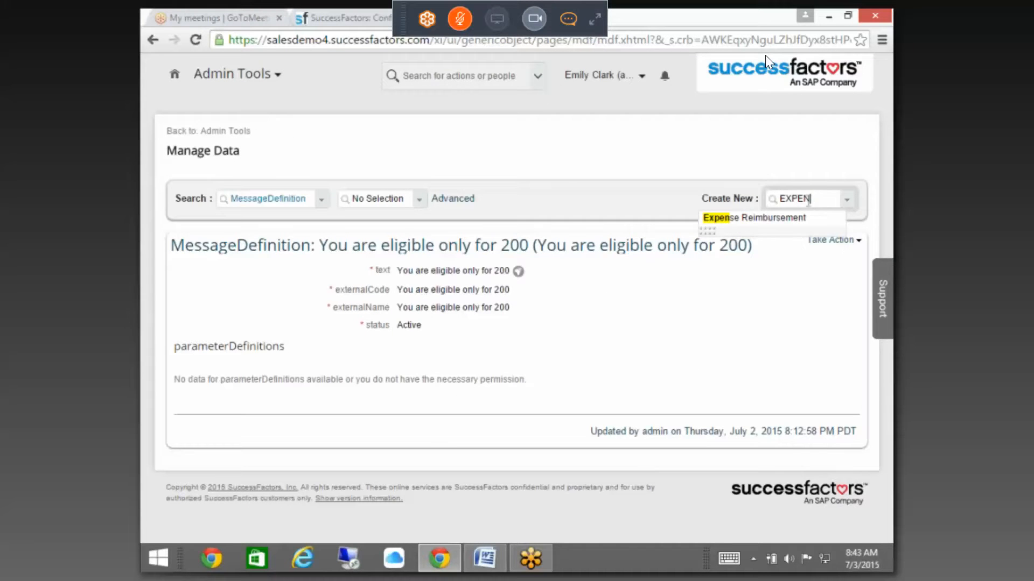
click(756, 217)
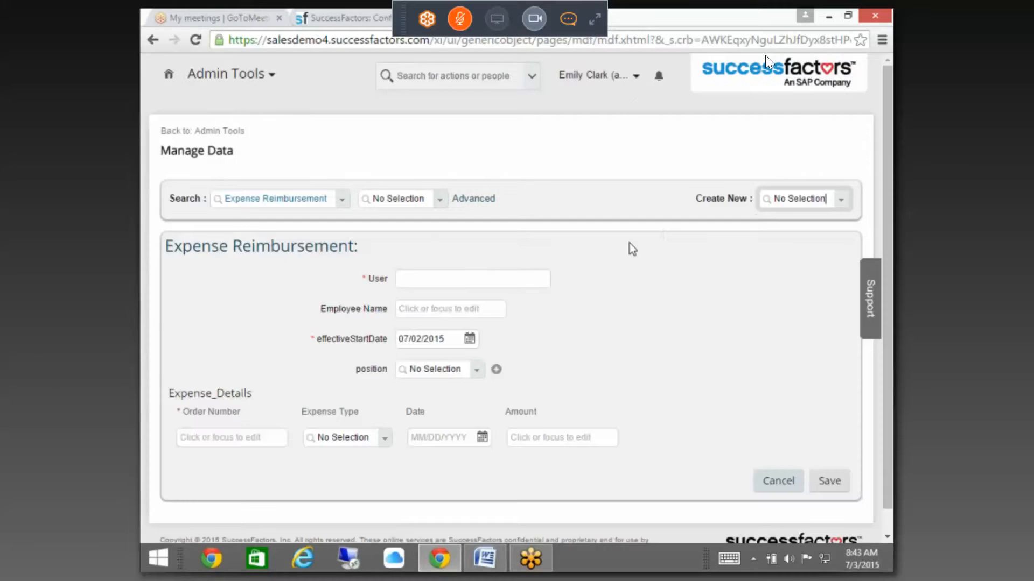
click(461, 272)
text(YA)
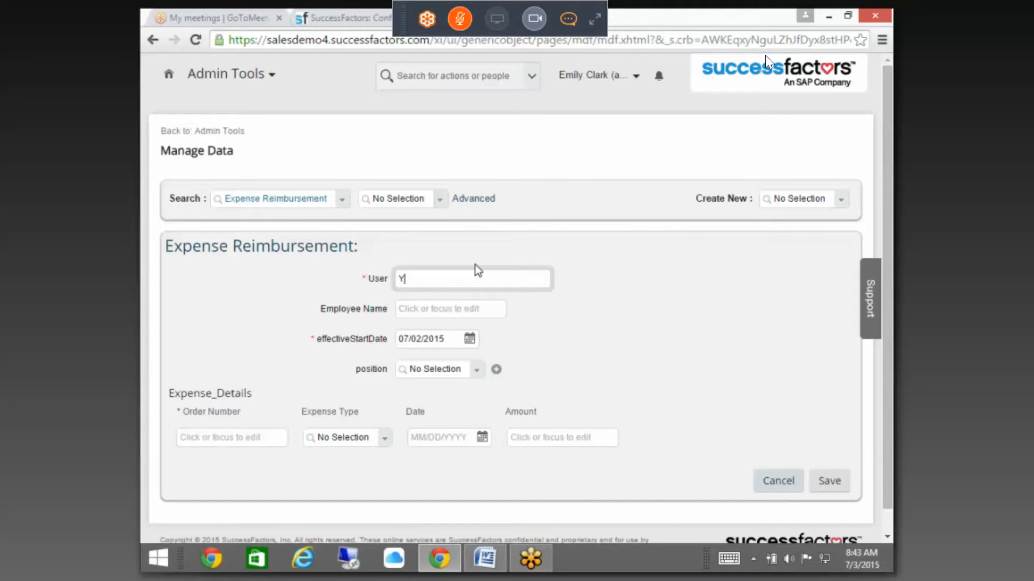
key(BackSpace)
key(BackSpace)
text(PET)
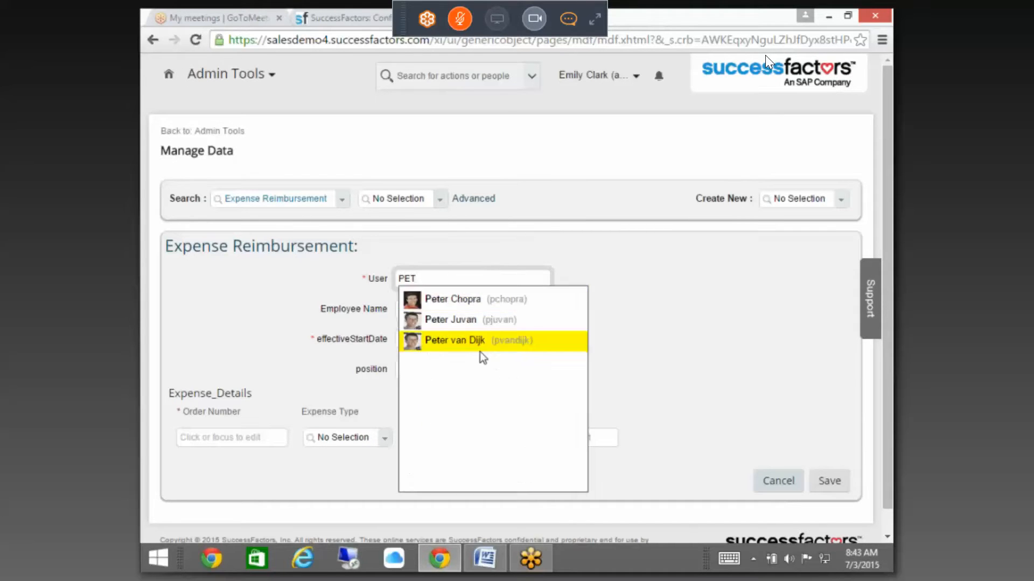
click(479, 344)
Step: Enter Employee Name TEST and fill in the order number
click(428, 312)
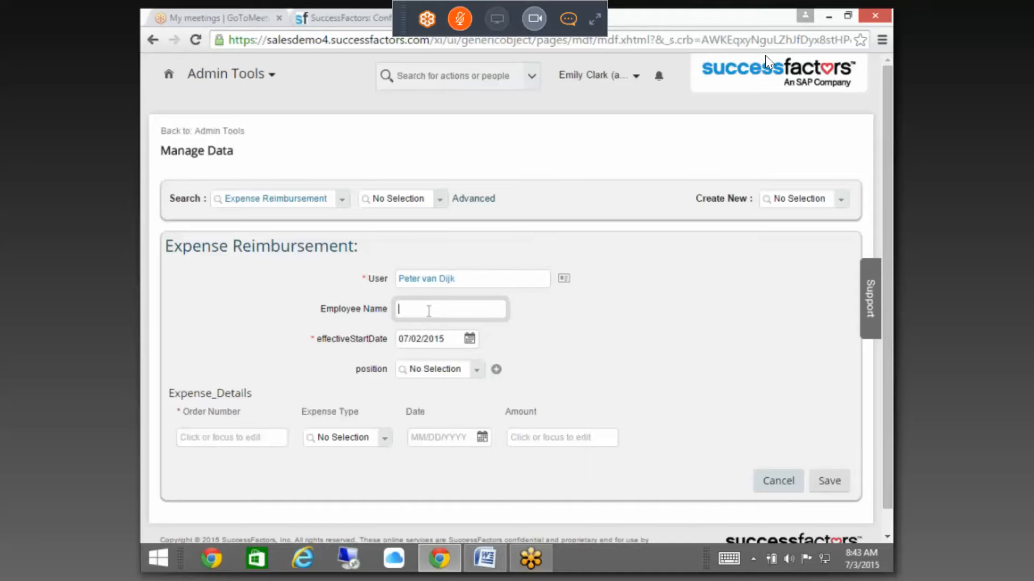
text(TEST)
click(255, 438)
text(1231231)
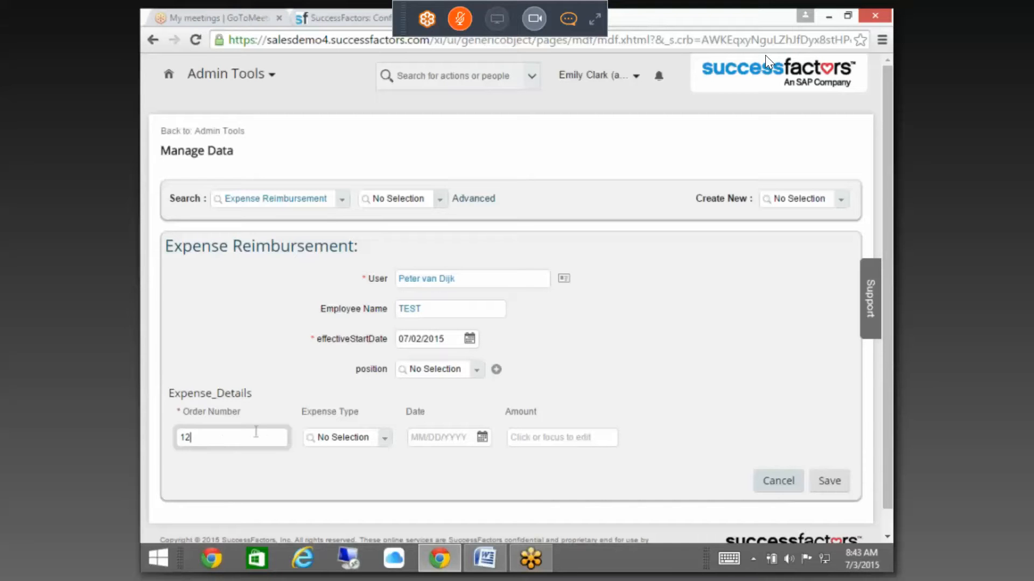
Step: Set the expense line's type to Food and its date to 06/30/2015
click(356, 439)
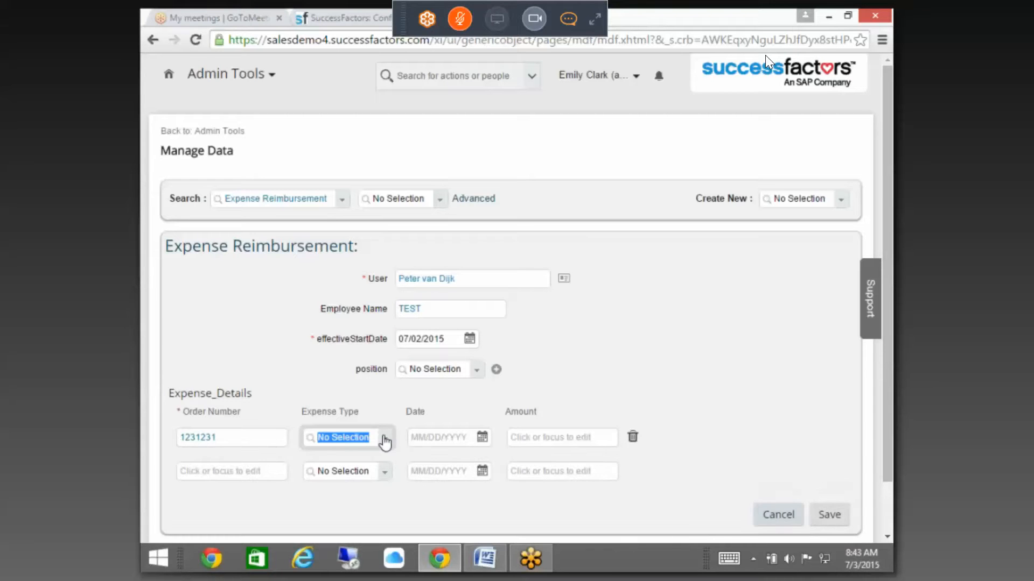
click(384, 439)
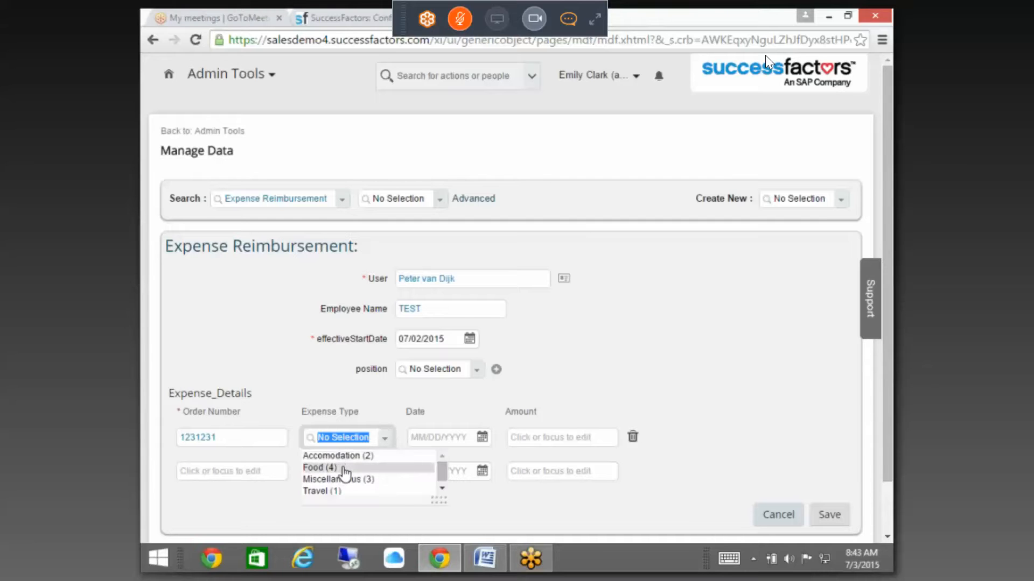
click(343, 468)
click(481, 437)
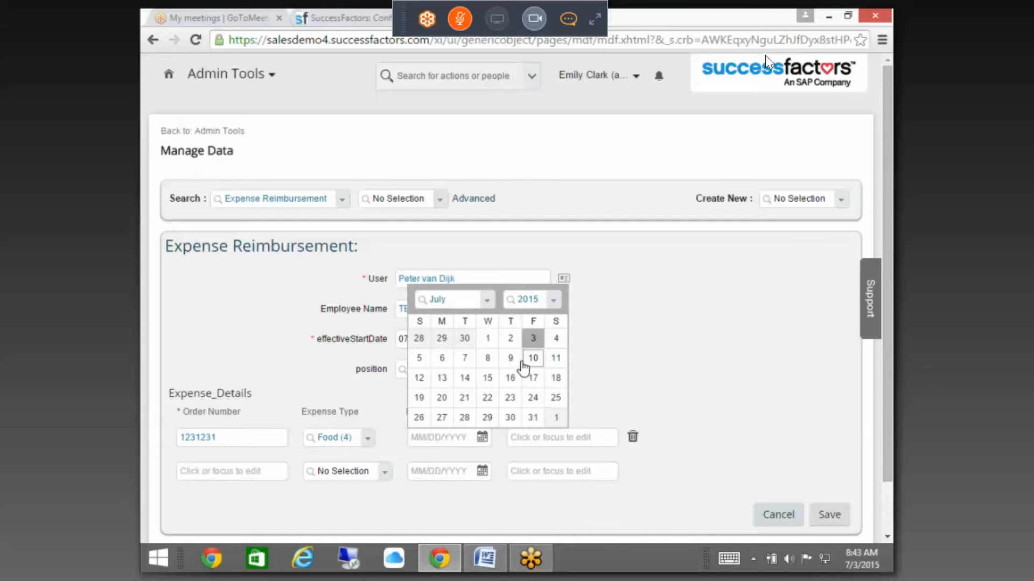
click(463, 437)
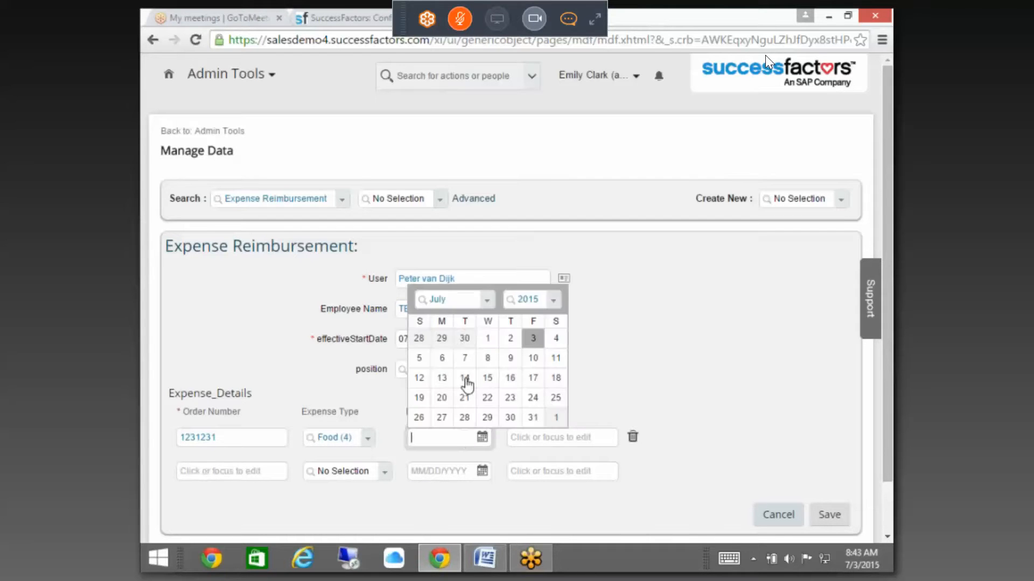
click(465, 339)
click(576, 436)
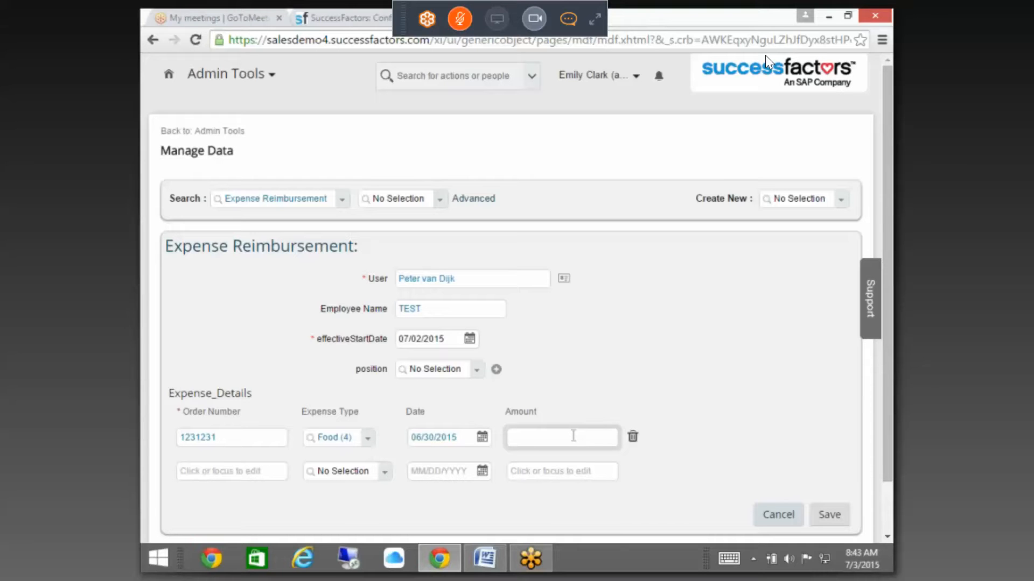
Step: Try Food amounts 250, 199.99 and 200, dismissing the over-limit error for 250
text(250)
click(656, 479)
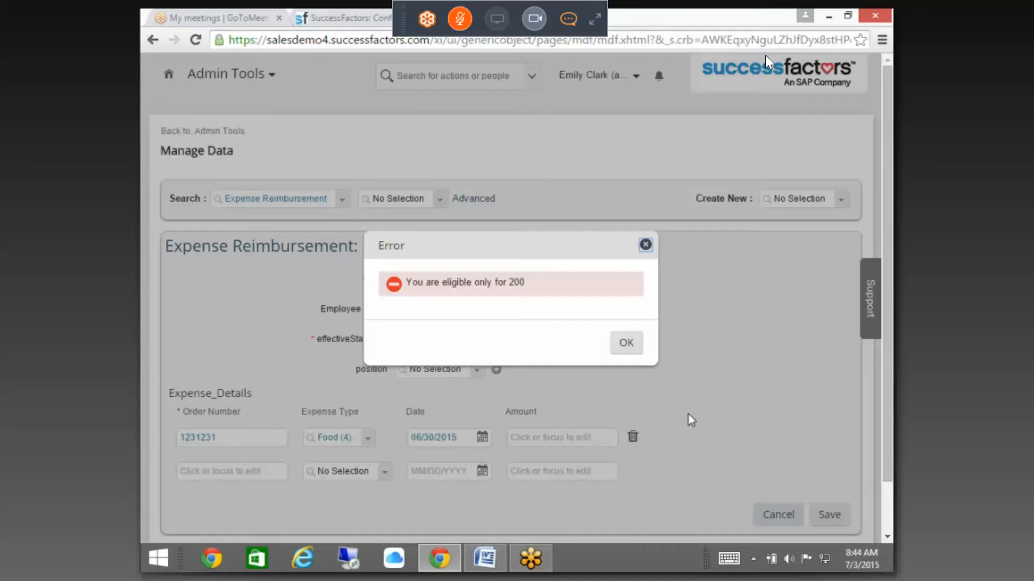
click(621, 345)
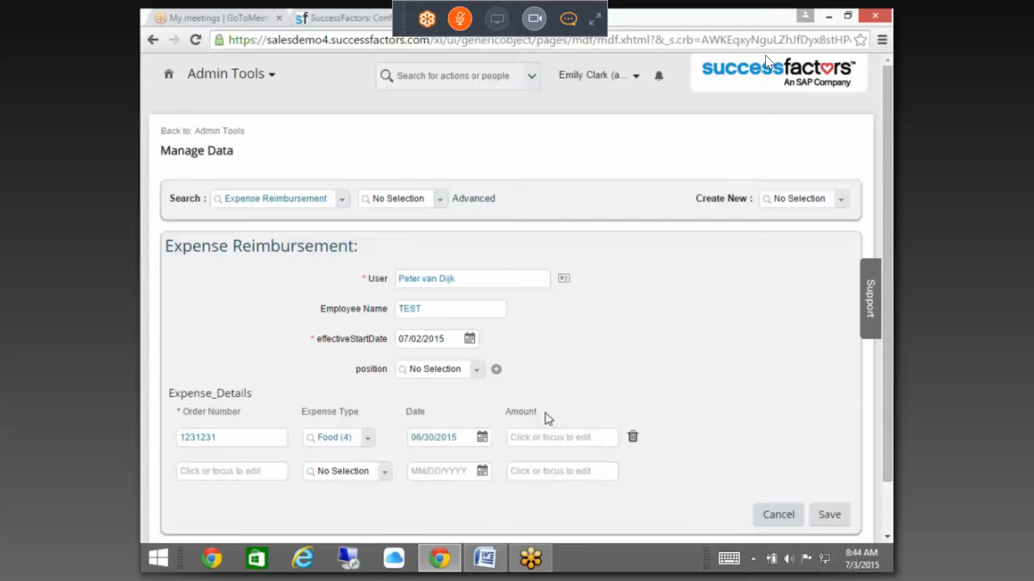
click(530, 435)
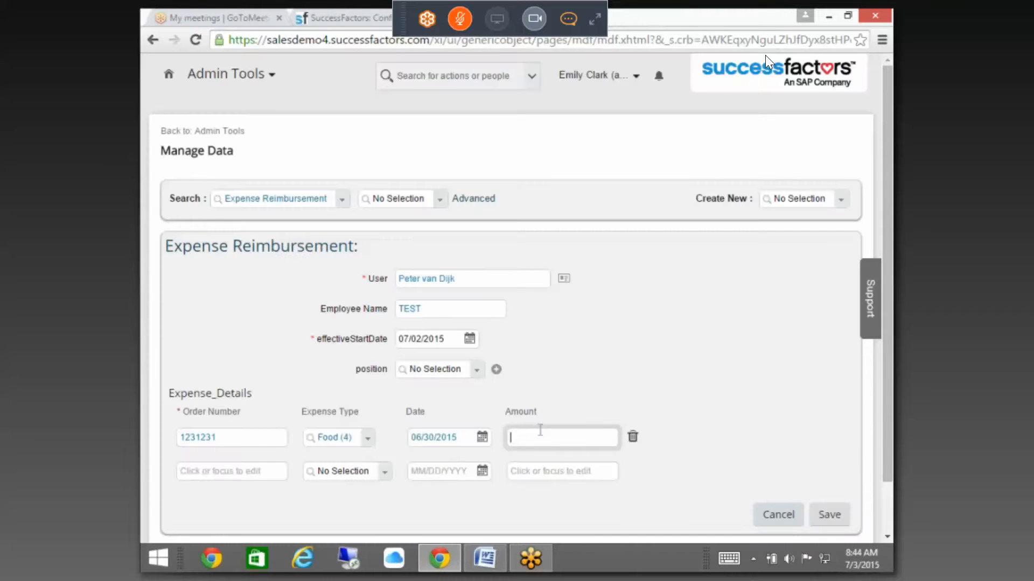
text(199.99)
click(713, 459)
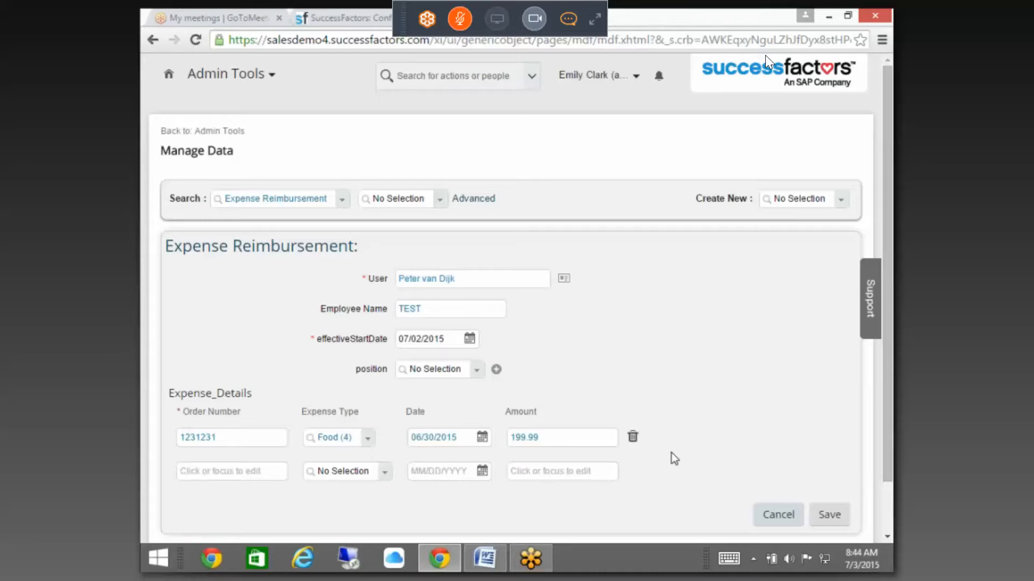
double_click(588, 437)
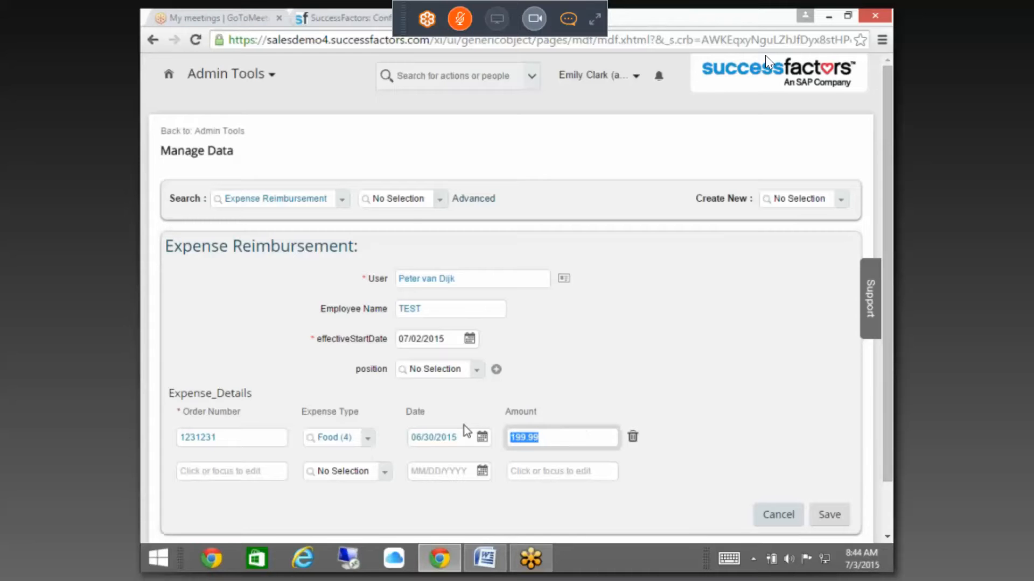
text(200)
click(660, 387)
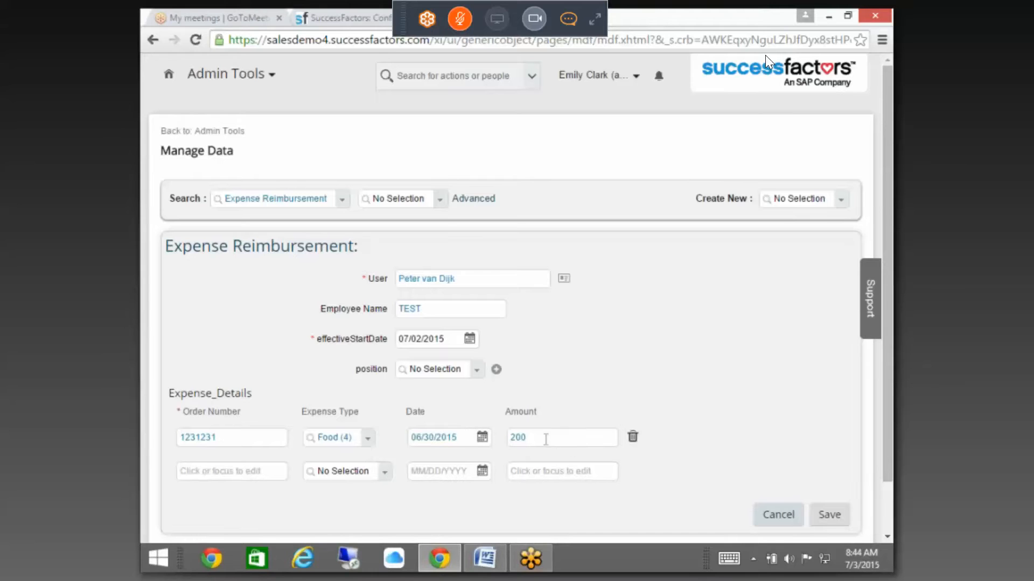
Step: Enter 200.01 as the amount and dismiss the eligibility error
click(552, 441)
text(201)
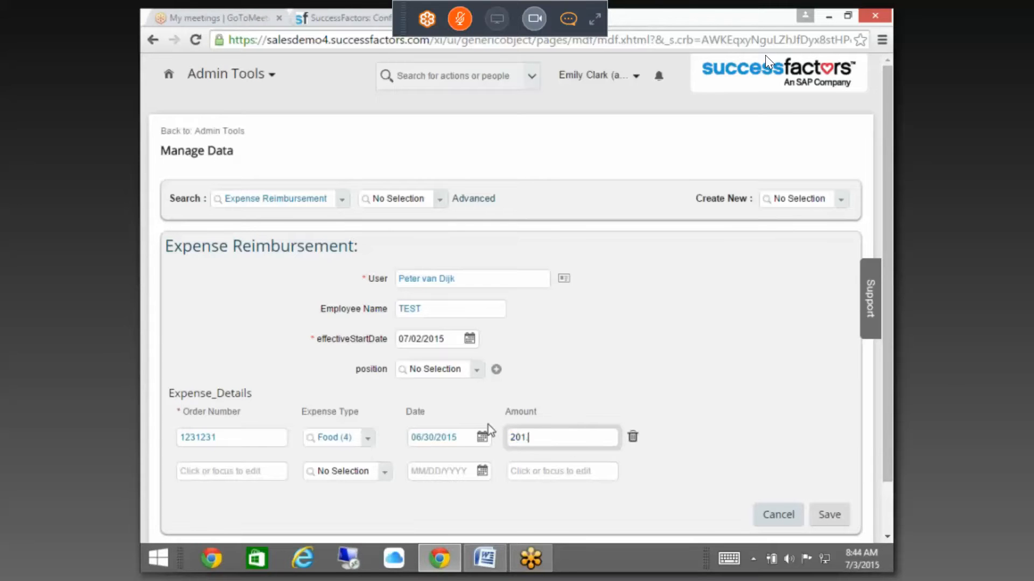
key(BackSpace)
text(.)
key(BackSpace)
text(0.01)
click(686, 395)
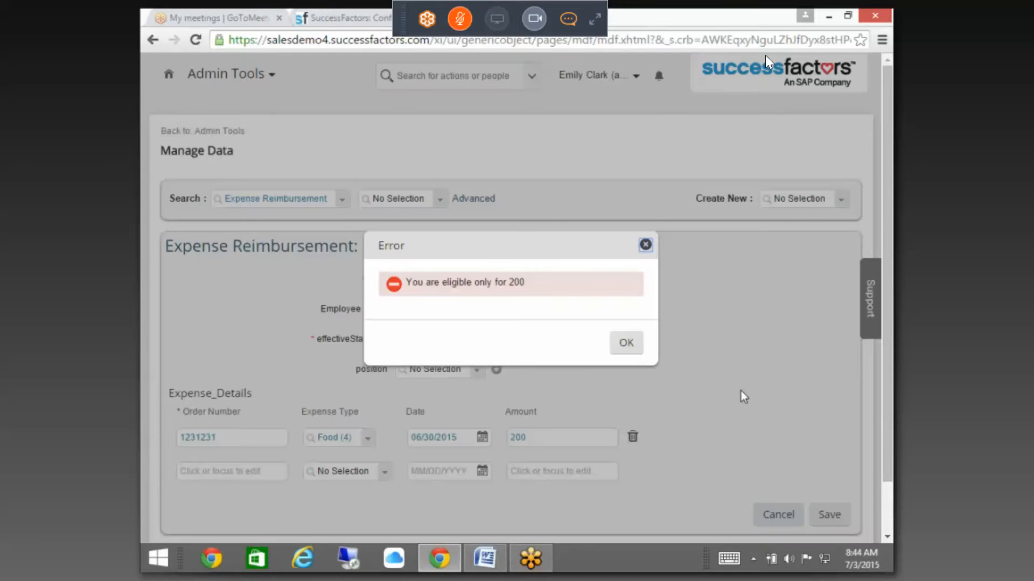
click(627, 343)
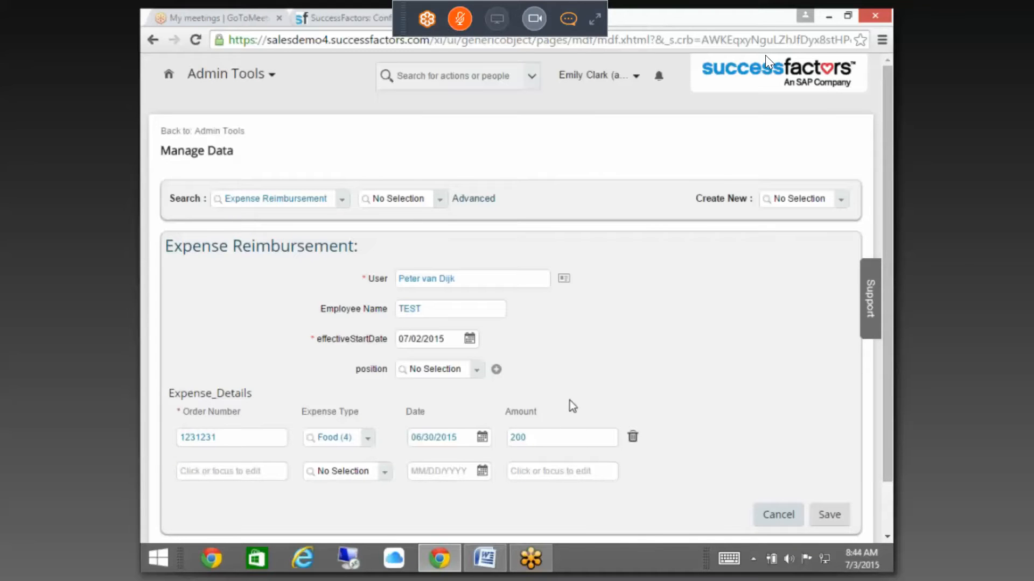
Step: Enter 1000 as the amount, dismiss the error, and confirm Amount stays at 200
drag(554, 436, 450, 424)
text(1000)
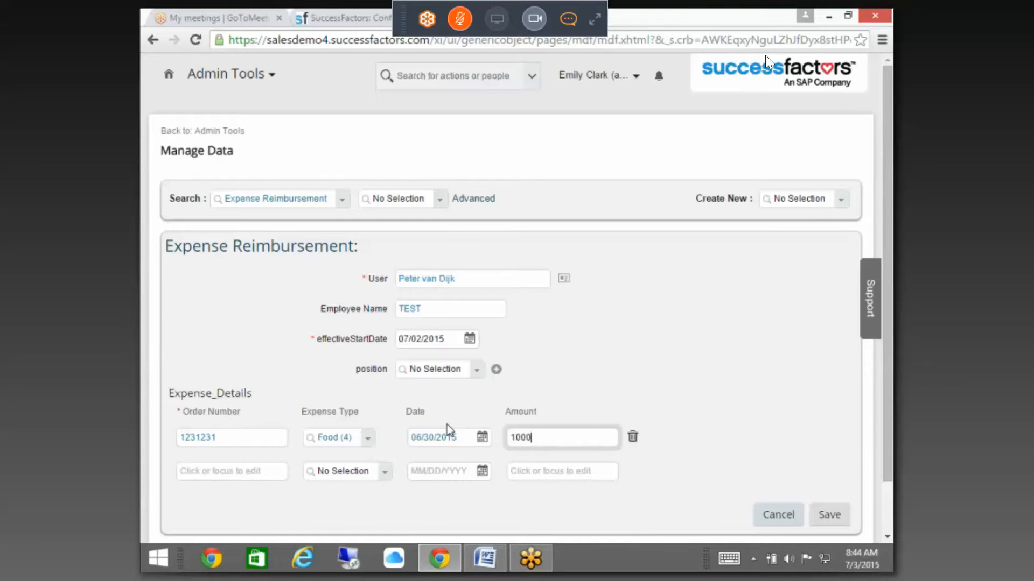
click(768, 328)
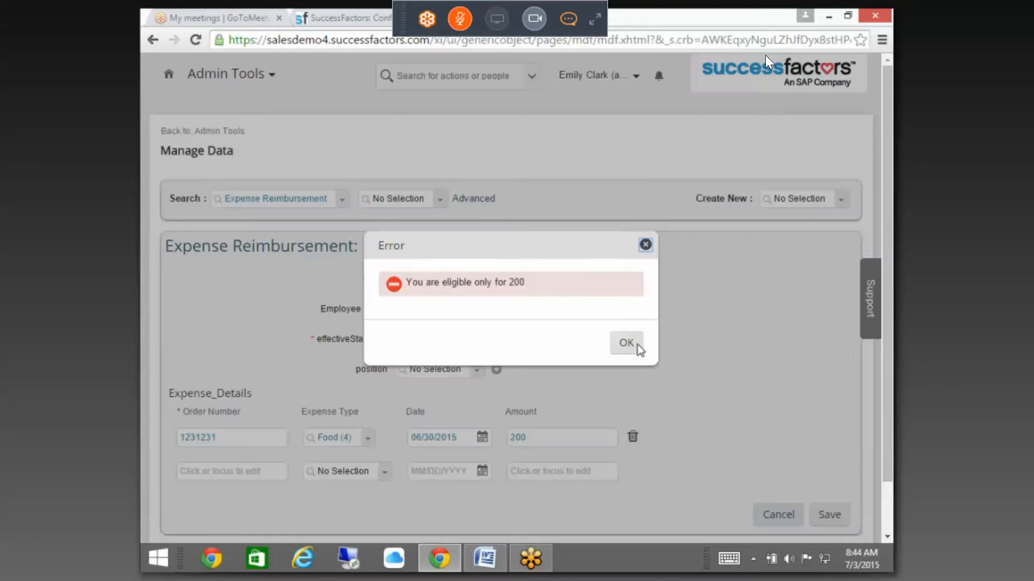
click(636, 345)
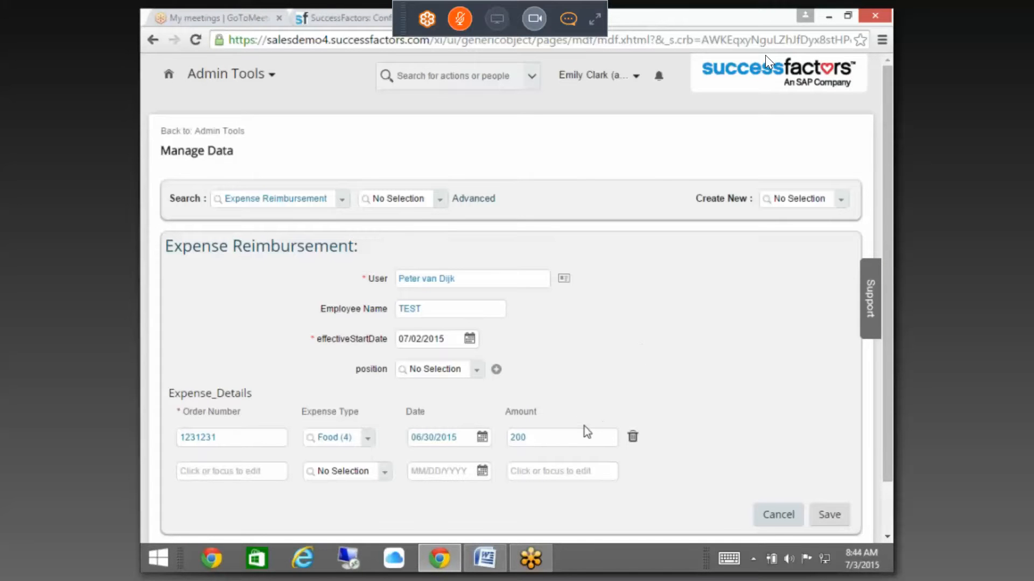
scroll(567, 441, down, 1)
click(555, 383)
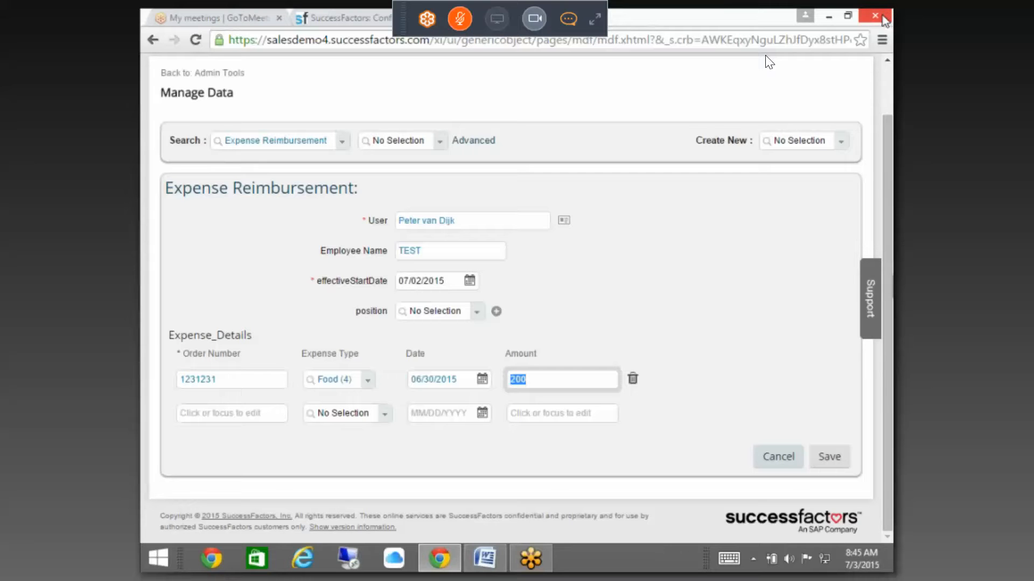
Step: Return to the Expense_Food rule and start a Make Correction
mouse_move(877, 22)
click(363, 16)
scroll(488, 163, down, 2)
click(375, 157)
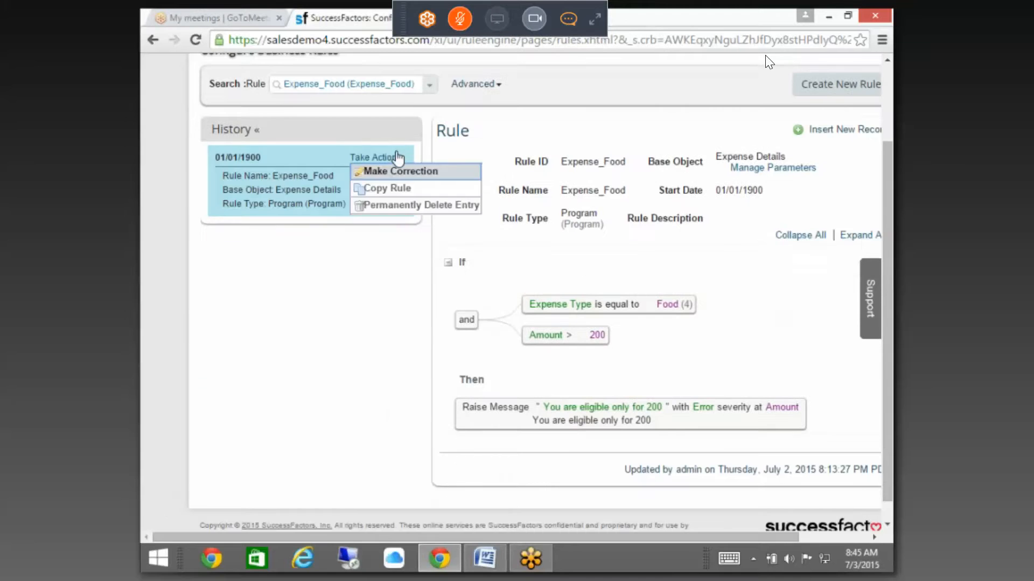
click(396, 169)
Step: Add a new blank expression under the Then section
scroll(703, 461, down, 2)
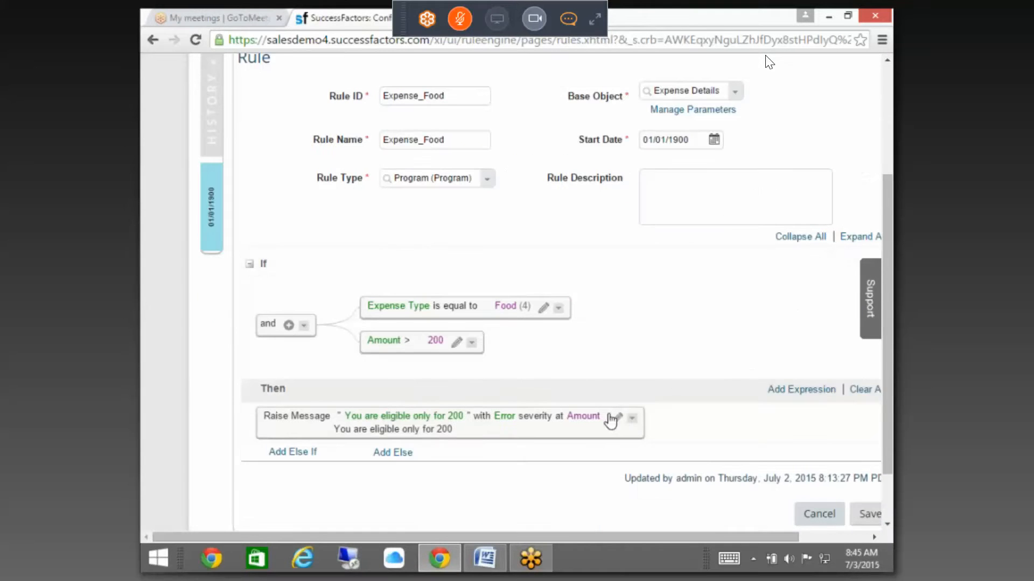
click(801, 389)
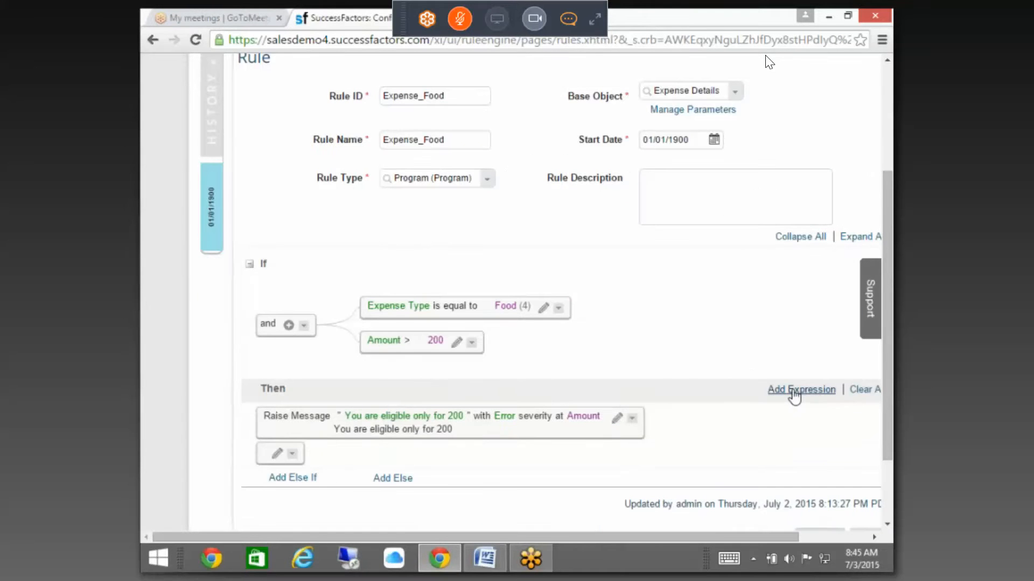
click(275, 456)
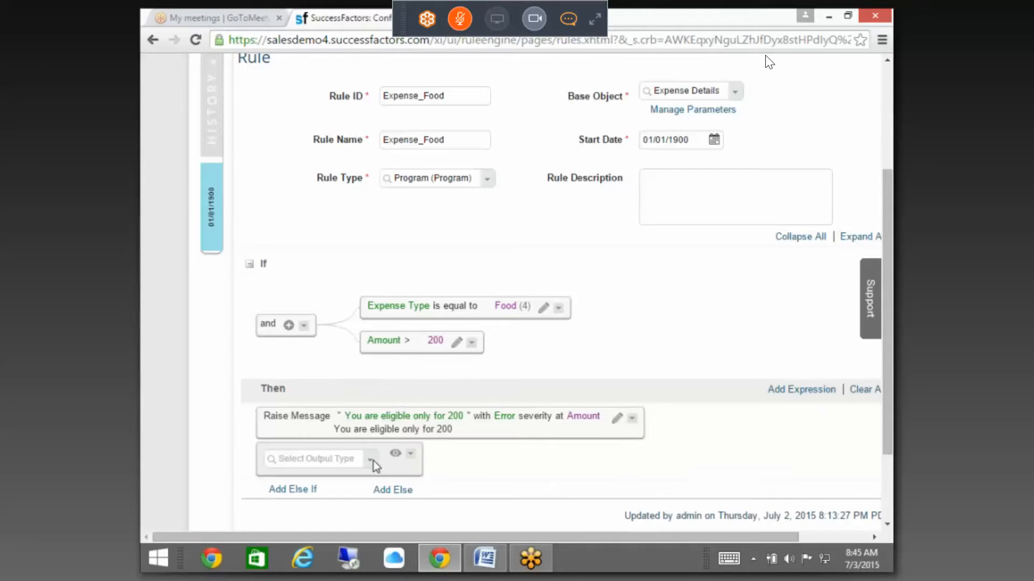
Step: Open the Amount > 200 condition for editing and browse its operator and field lists
click(456, 342)
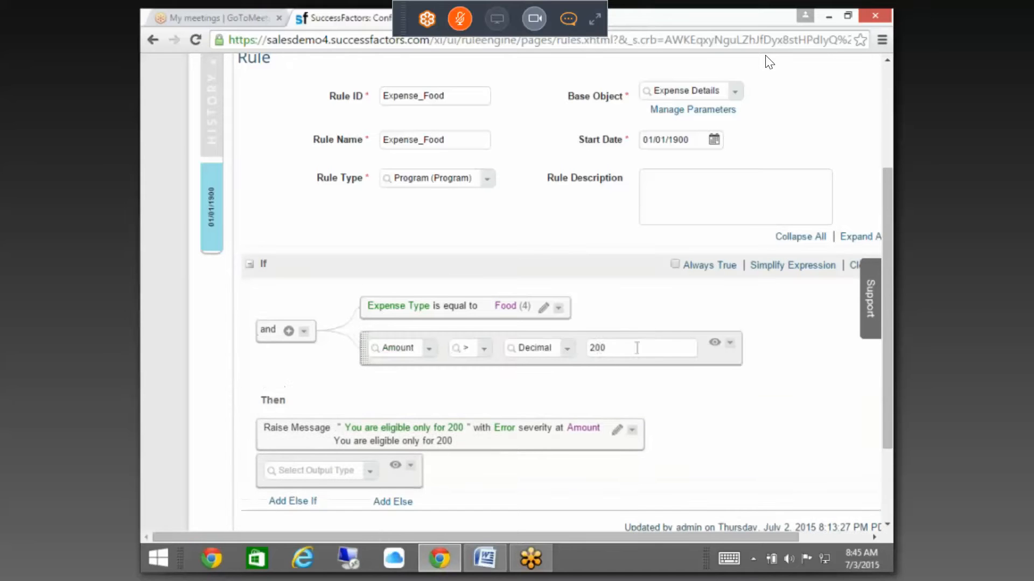
click(485, 349)
click(429, 349)
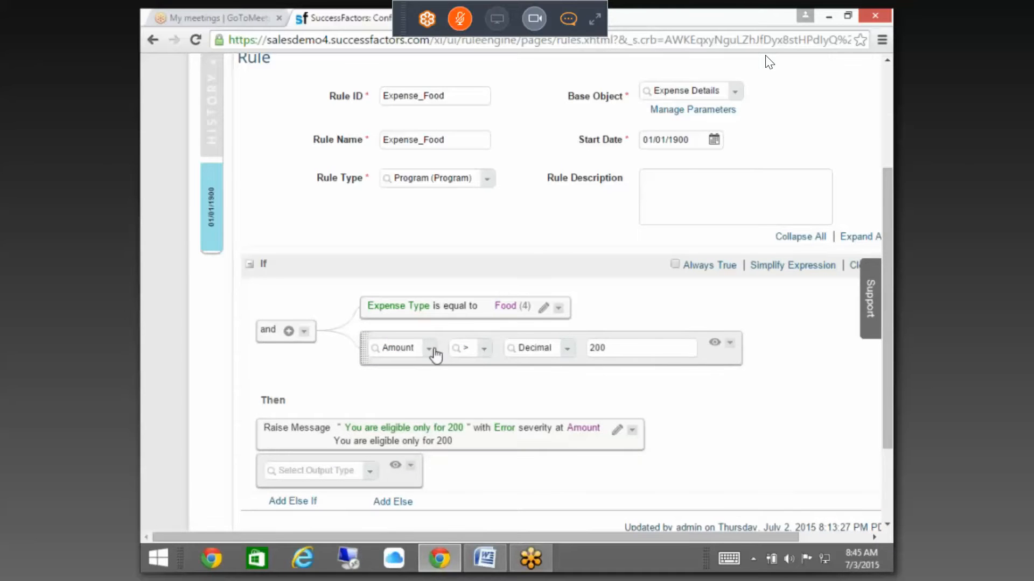
scroll(493, 285, down, 15)
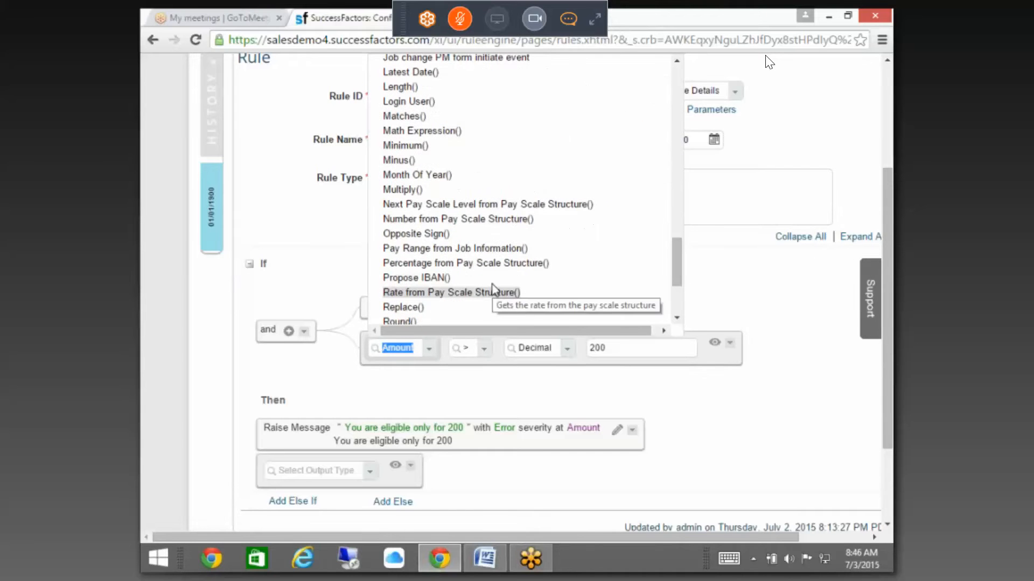
scroll(504, 274, down, 6)
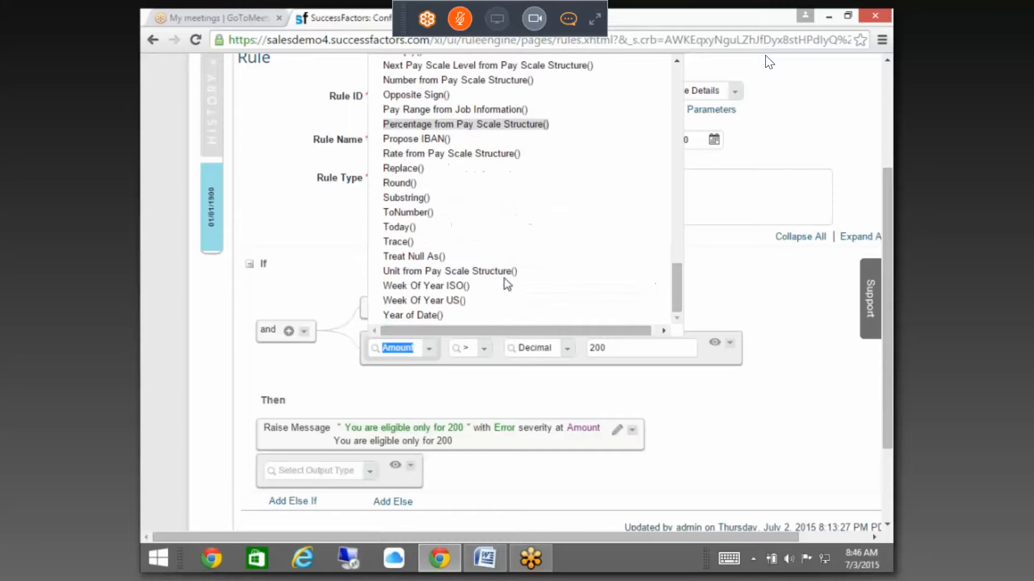
Step: Close the field and function list and return to the Manage Data Expense Reimbursement form
click(664, 328)
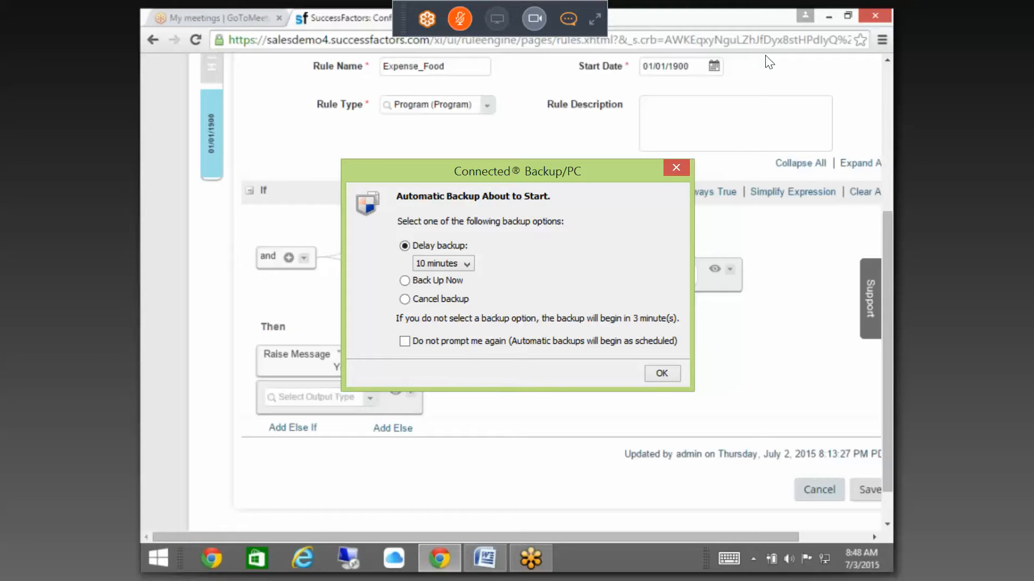
click(458, 19)
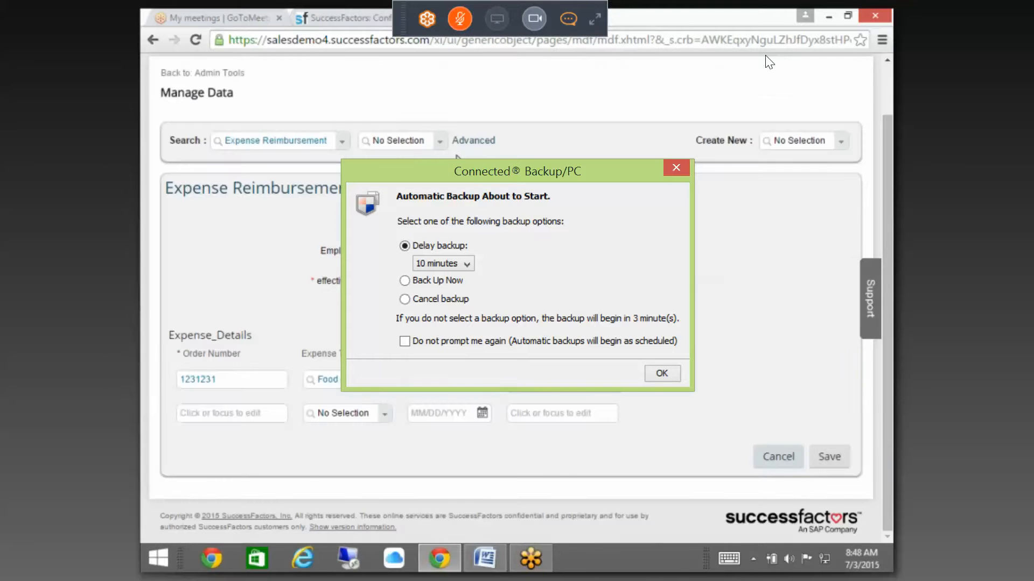
Step: Leave the expense record unsaved and search Manage Organization, Pay and Job Structures for 'EXPEN'
click(231, 74)
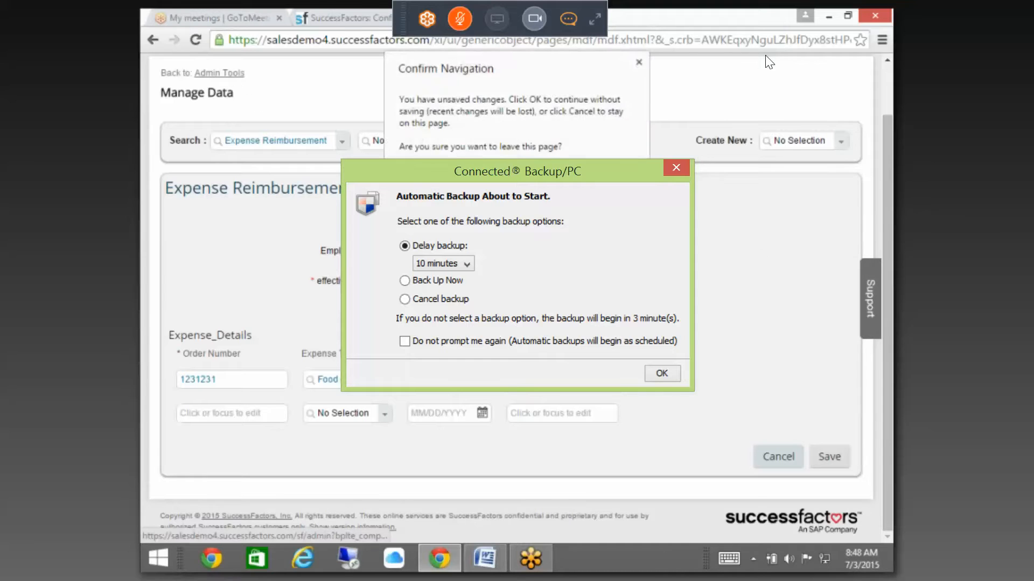
key(Return)
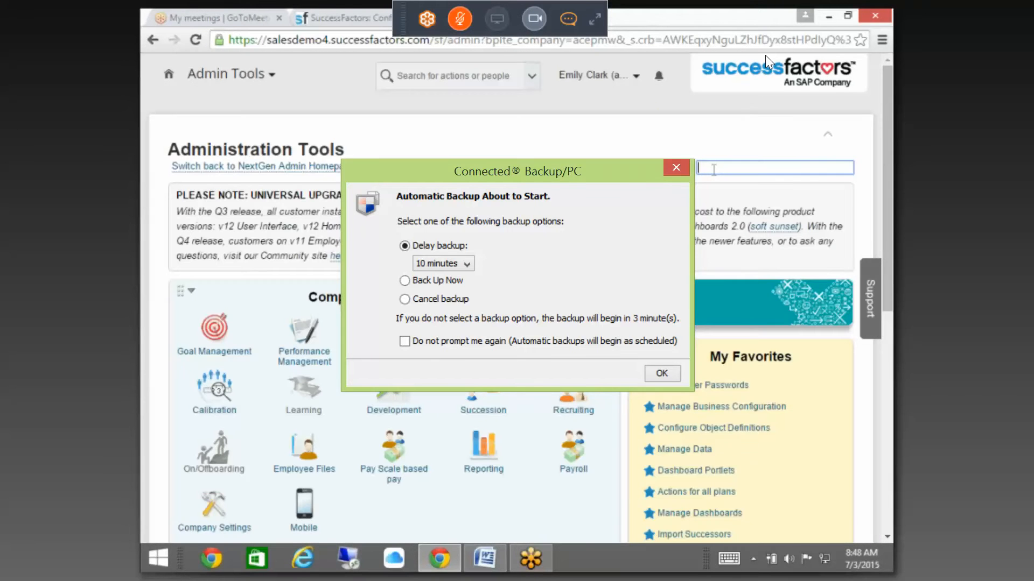
text(MANAGE OR)
click(757, 184)
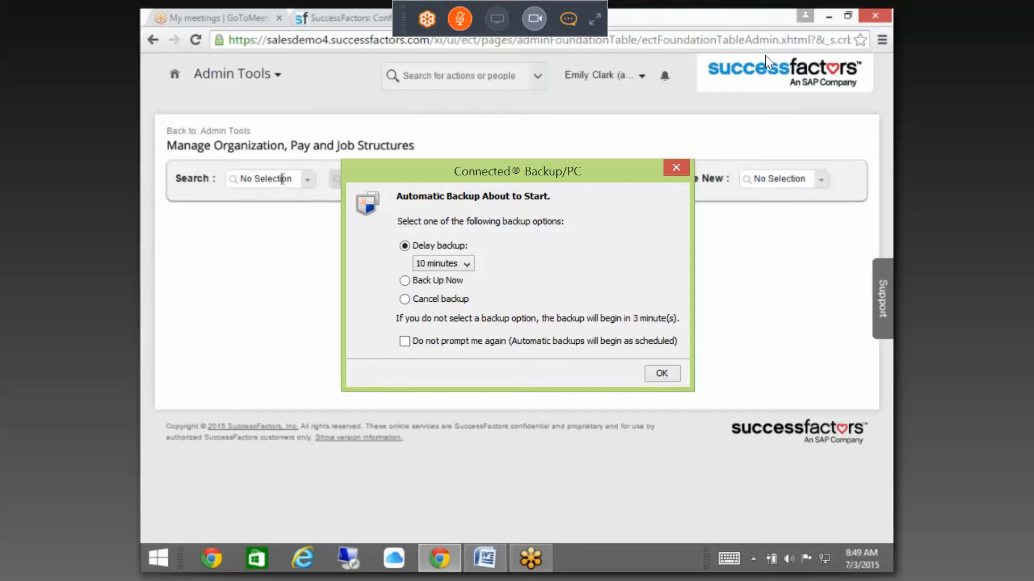
click(308, 180)
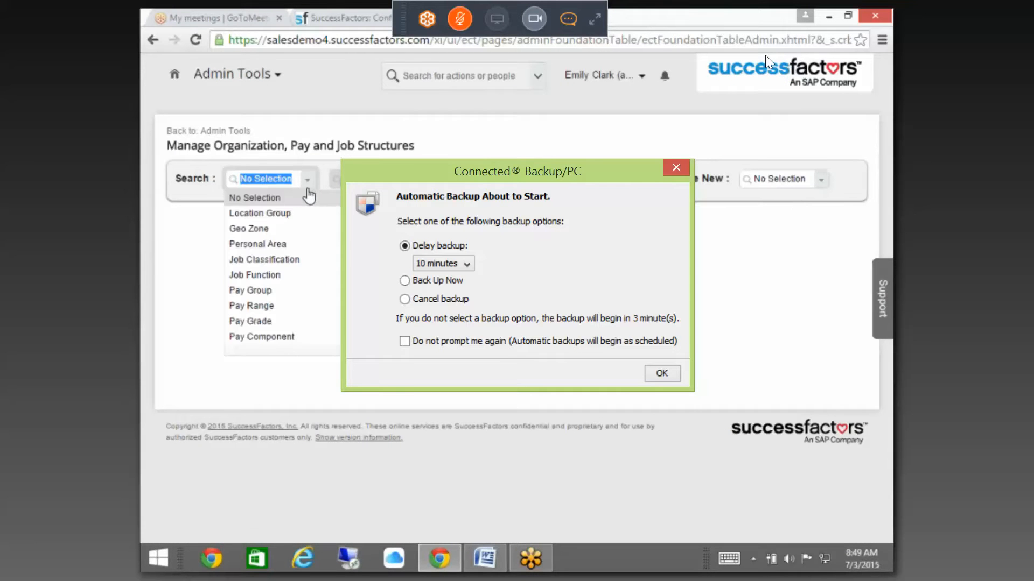
scroll(272, 269, down, 1)
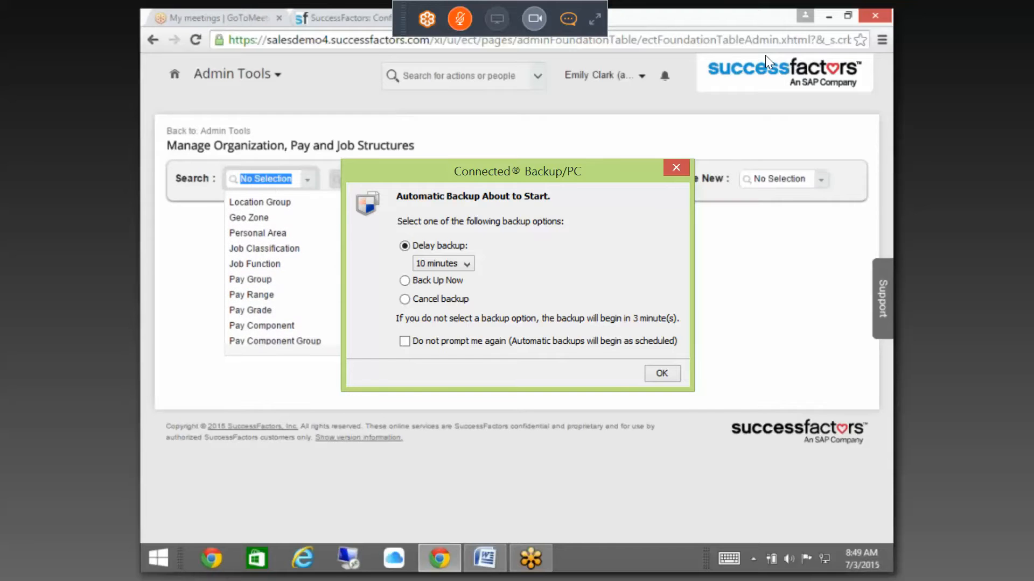
text(EXPEN)
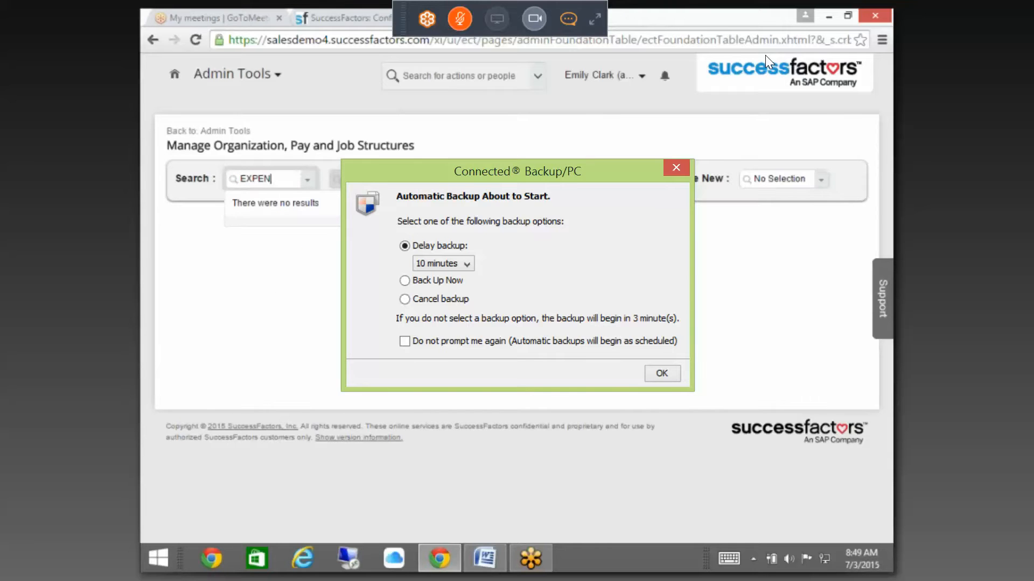
key(BackSpace)
key(BackSpace)
key(BackSpace)
key(BackSpace)
key(BackSpace)
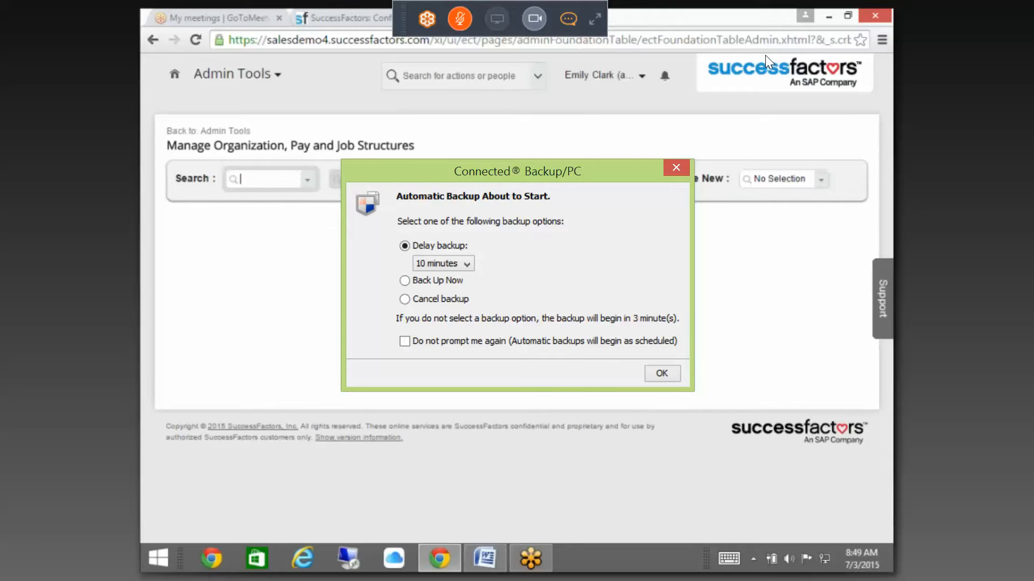
click(233, 132)
Step: Search Administration Tools for 'CONFIGURE OB' and open Configure Object Definitions
click(384, 13)
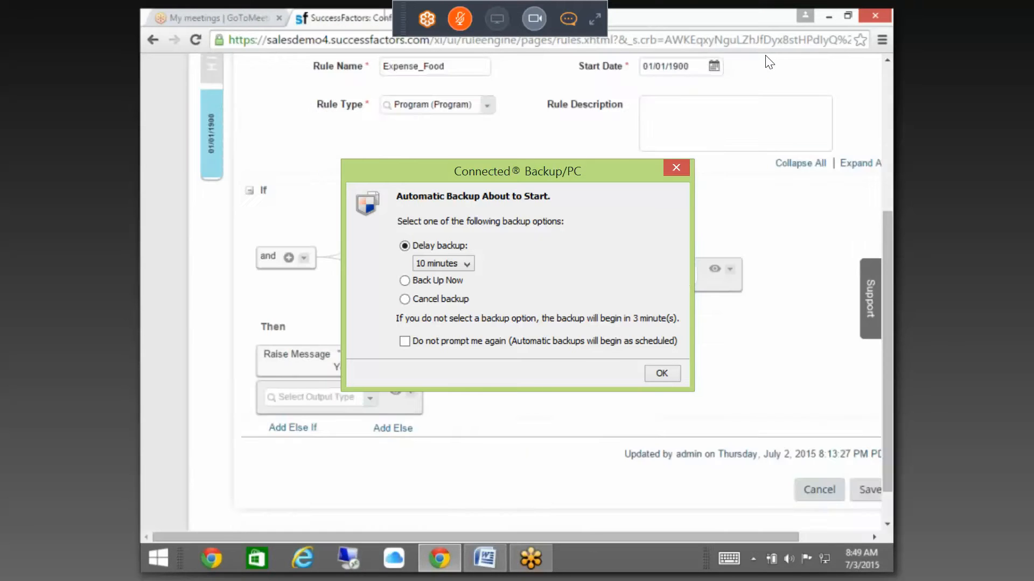
scroll(769, 62, up, 4)
key(ctrl+Tab)
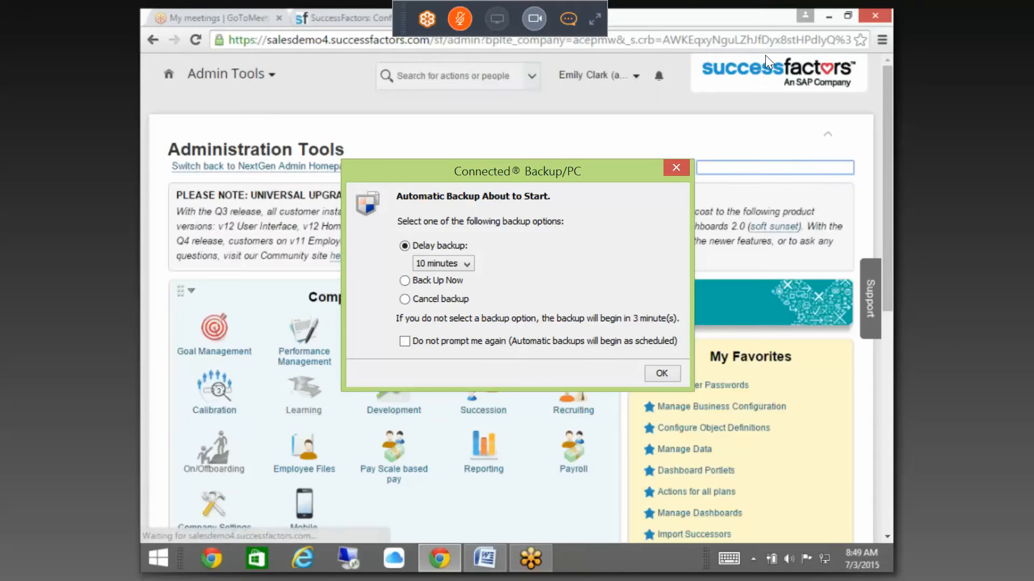
text(E)
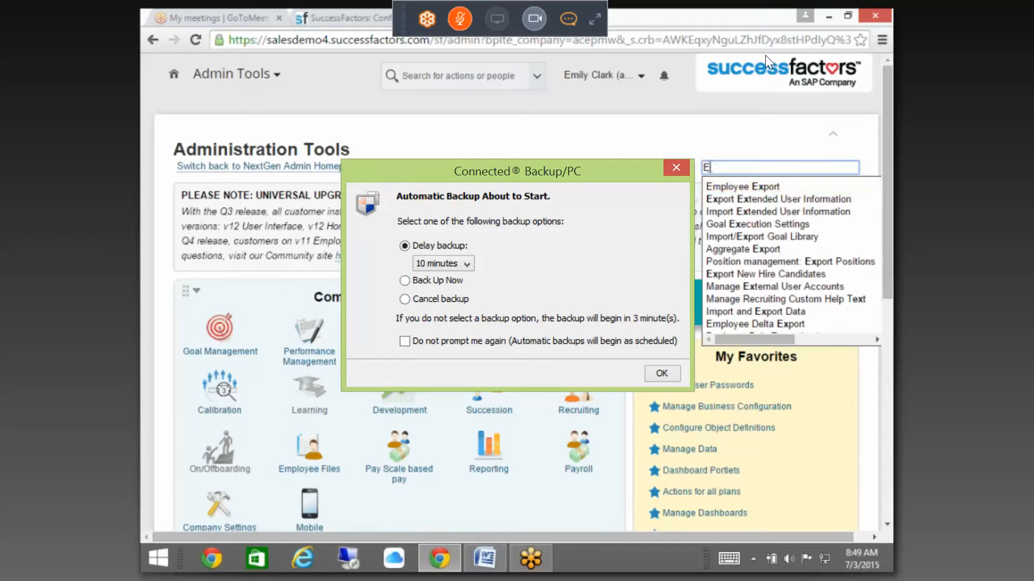
key(BackSpace)
text(CONF)
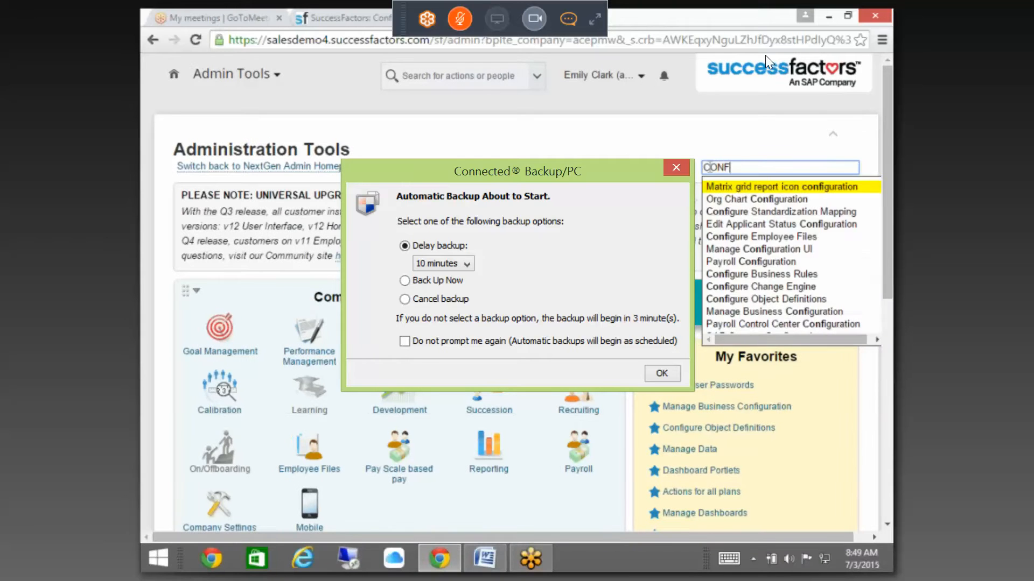
text(IGURE )
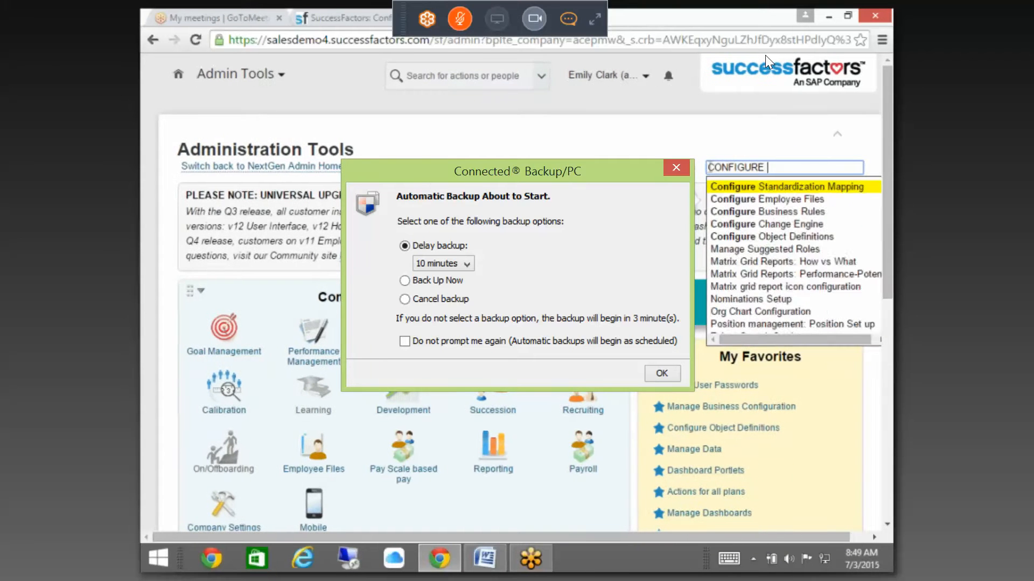
text(OB)
click(753, 187)
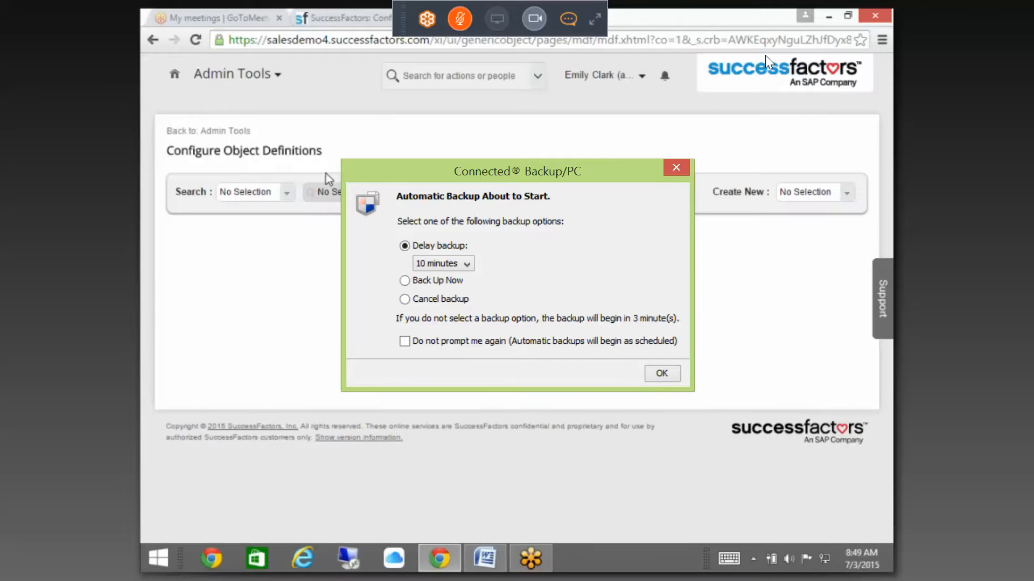
Step: Find the Expense Details object definition and open it for correction
click(288, 193)
click(254, 223)
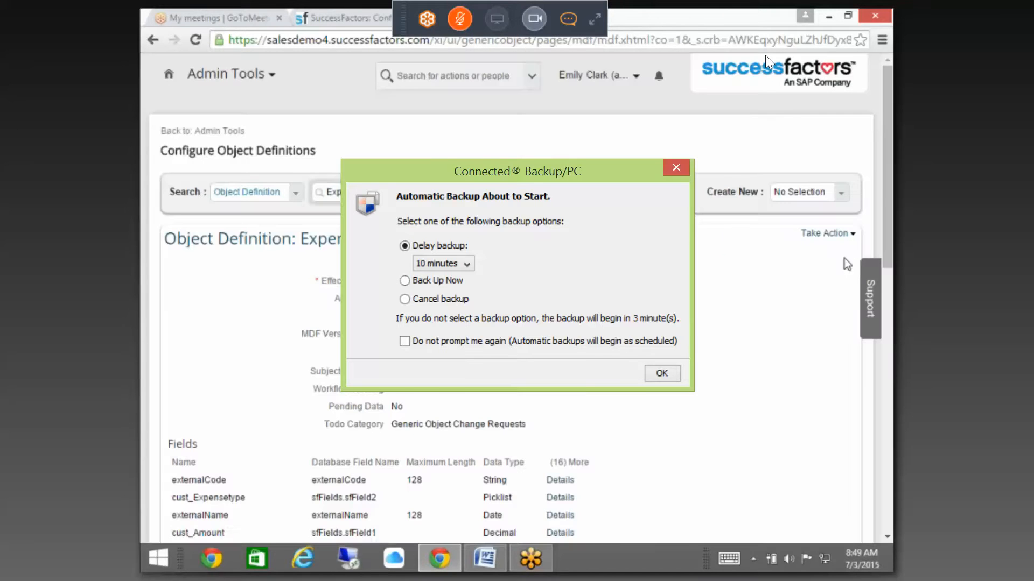
click(837, 235)
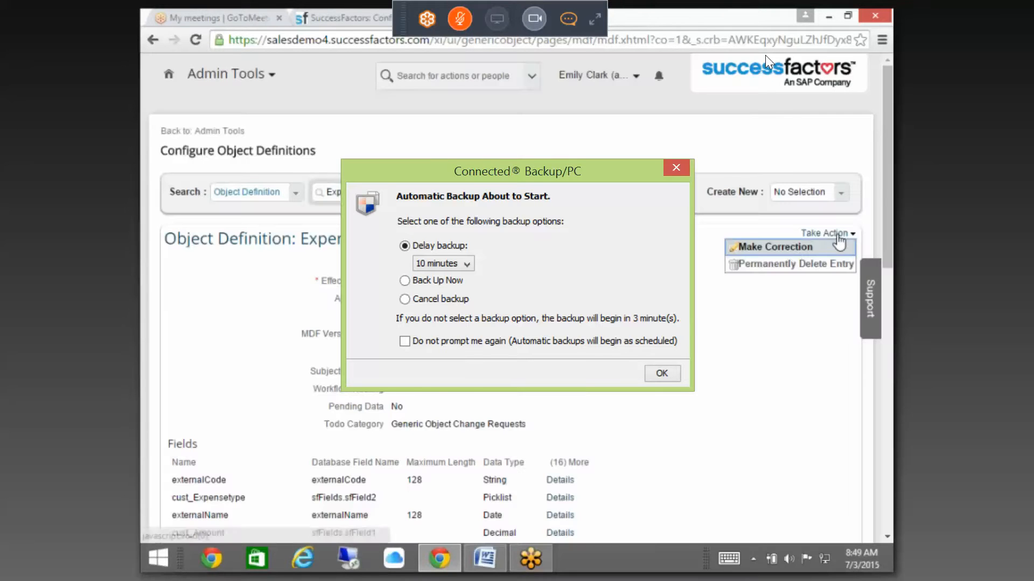
click(798, 248)
drag(888, 156, 890, 481)
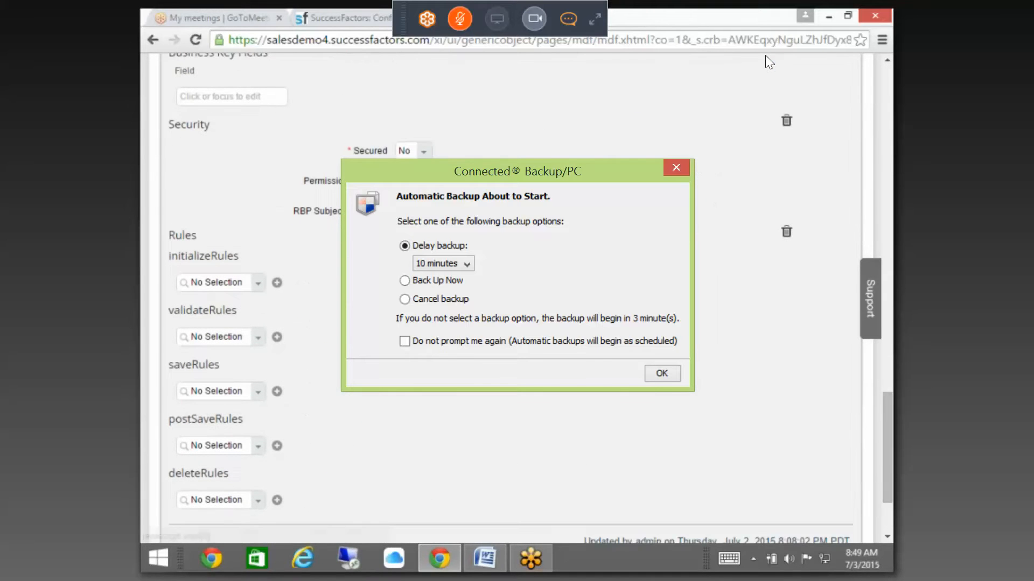
Step: Set Secured to Yes and save the Expense Details object definition
click(424, 151)
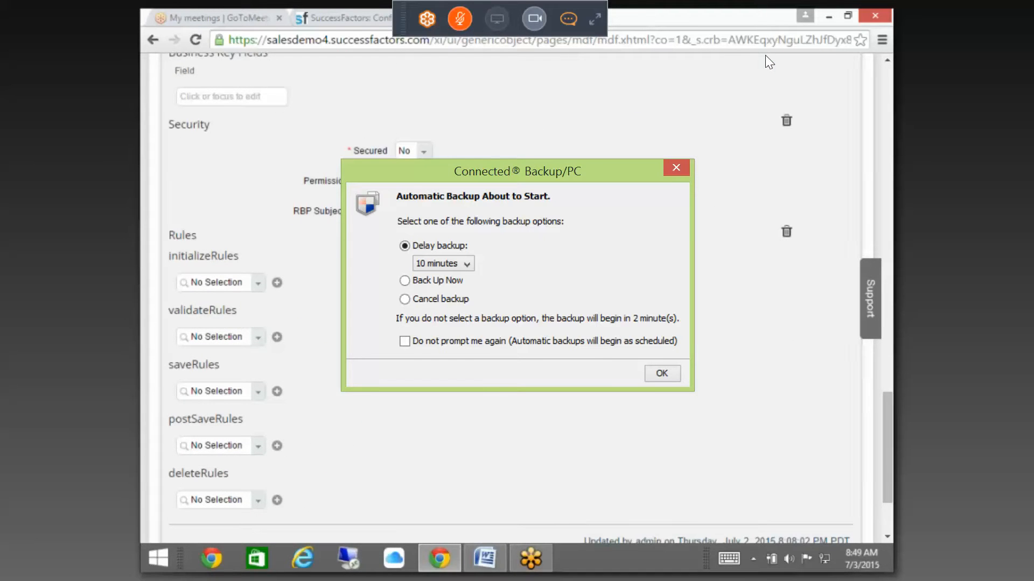
click(410, 183)
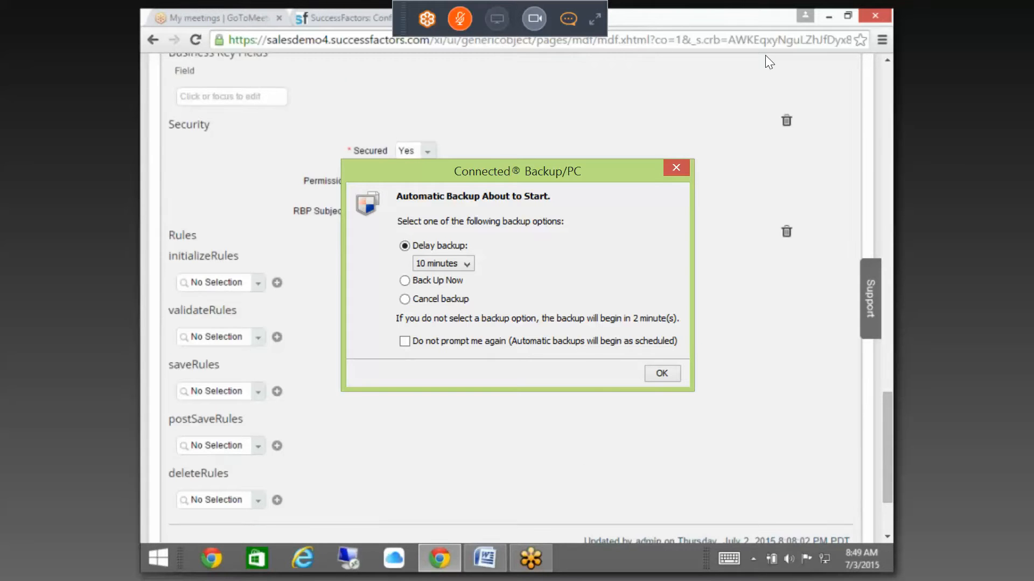
scroll(844, 470, down, 3)
click(836, 464)
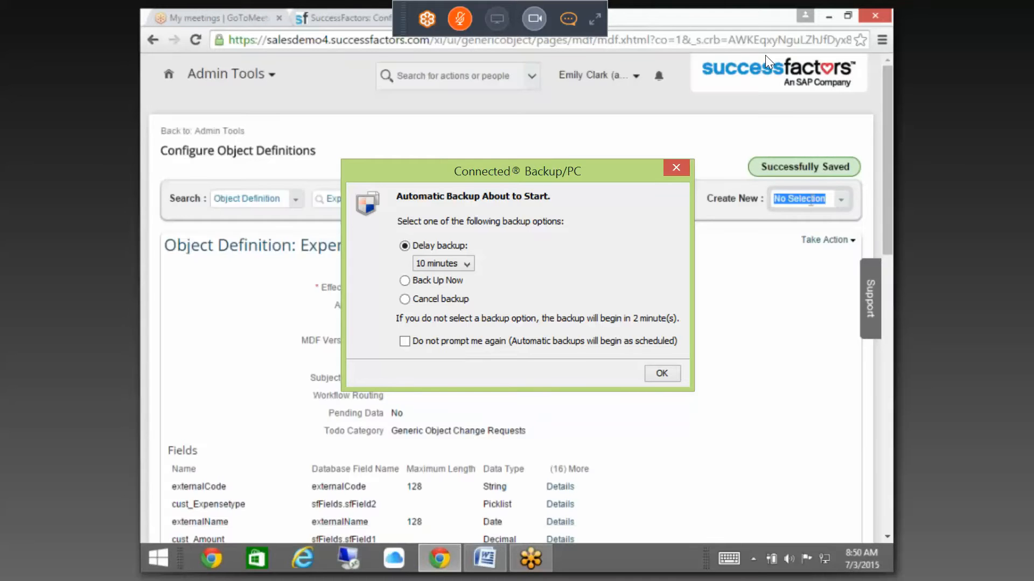
click(808, 204)
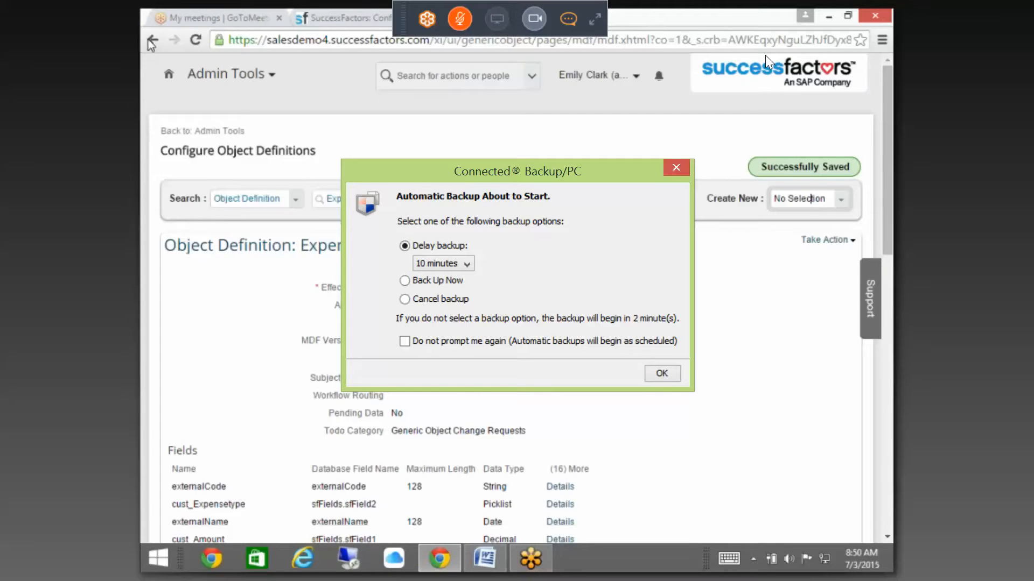
Step: Return to Admin Tools and open the System Admin role from Manage Permission Roles
click(220, 131)
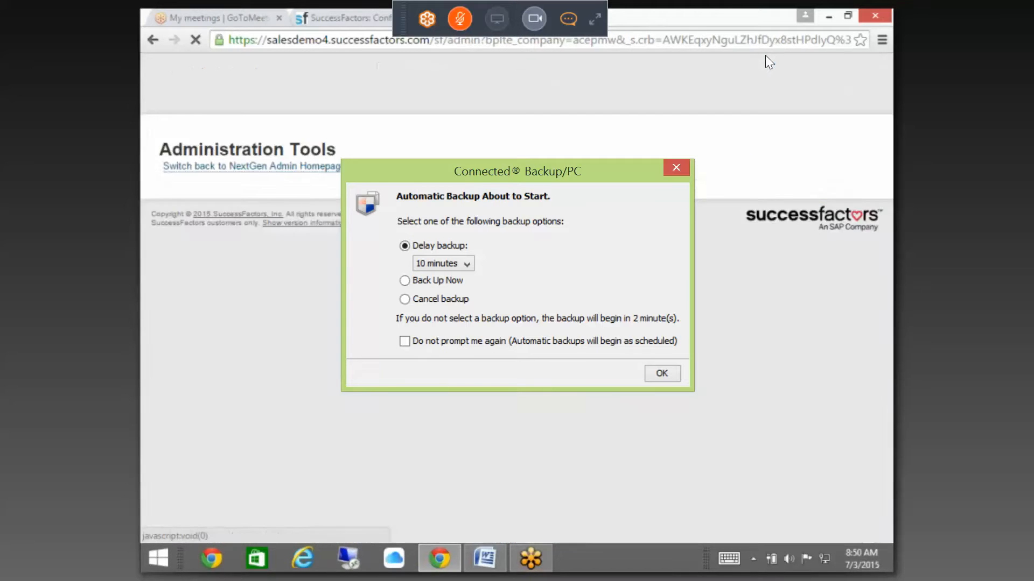
scroll(516, 298, down, 6)
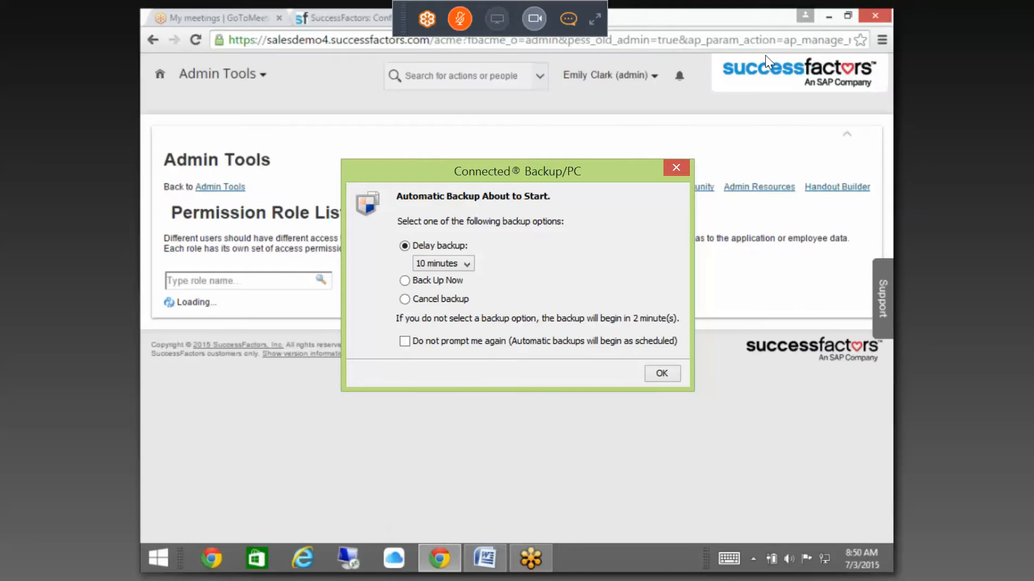
scroll(218, 256, down, 1)
click(211, 268)
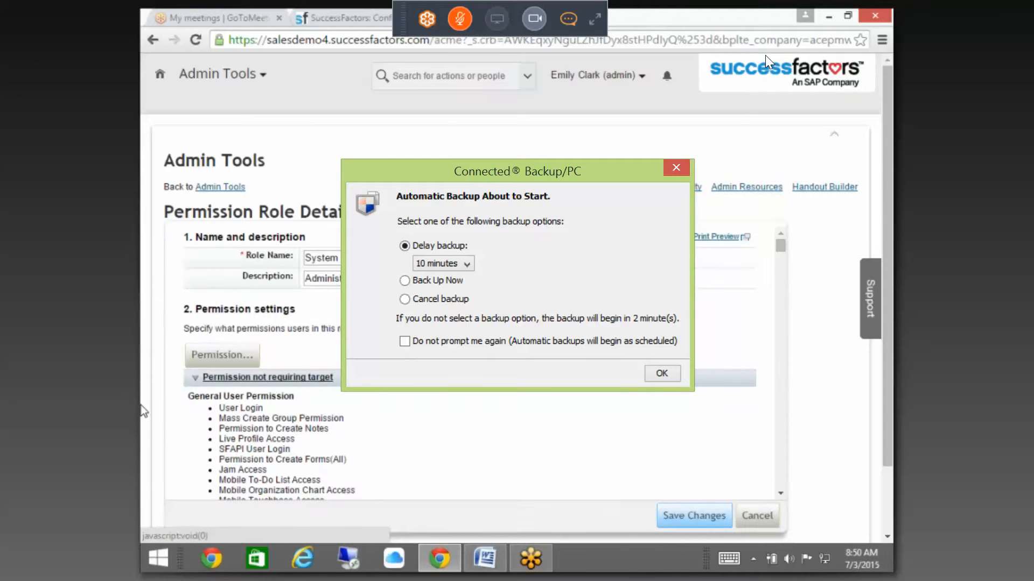
Step: Open the System Admin role's permission settings at the MDF Foundation Objects permissions
click(229, 356)
scroll(280, 420, down, 2)
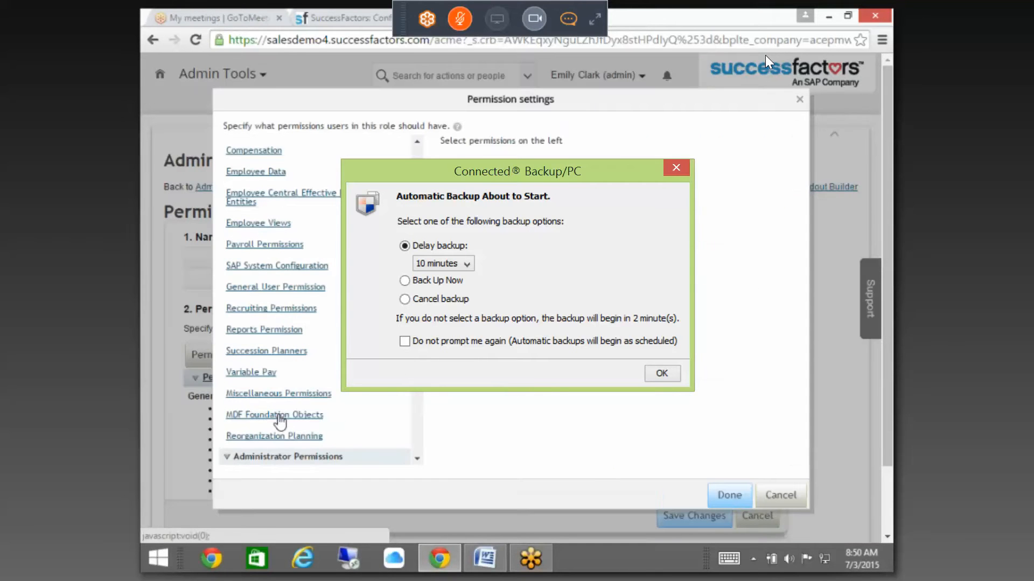
click(279, 416)
scroll(619, 323, down, 5)
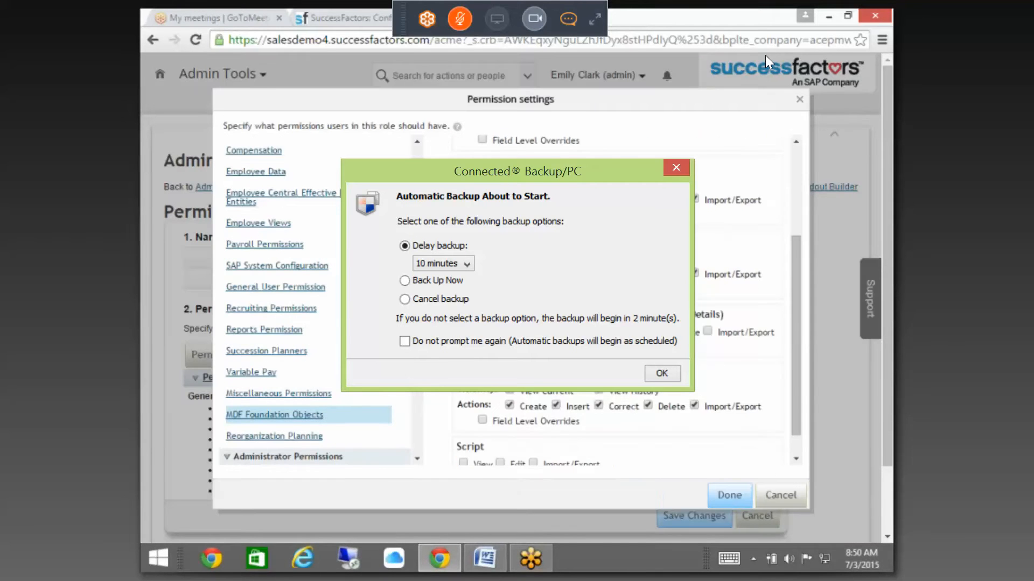
scroll(711, 350, up, 5)
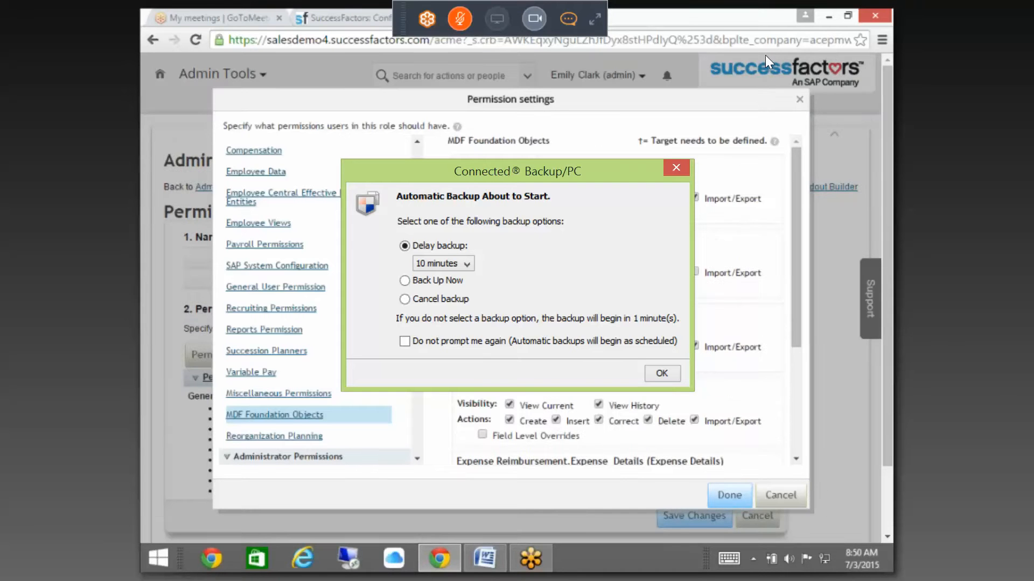
click(304, 393)
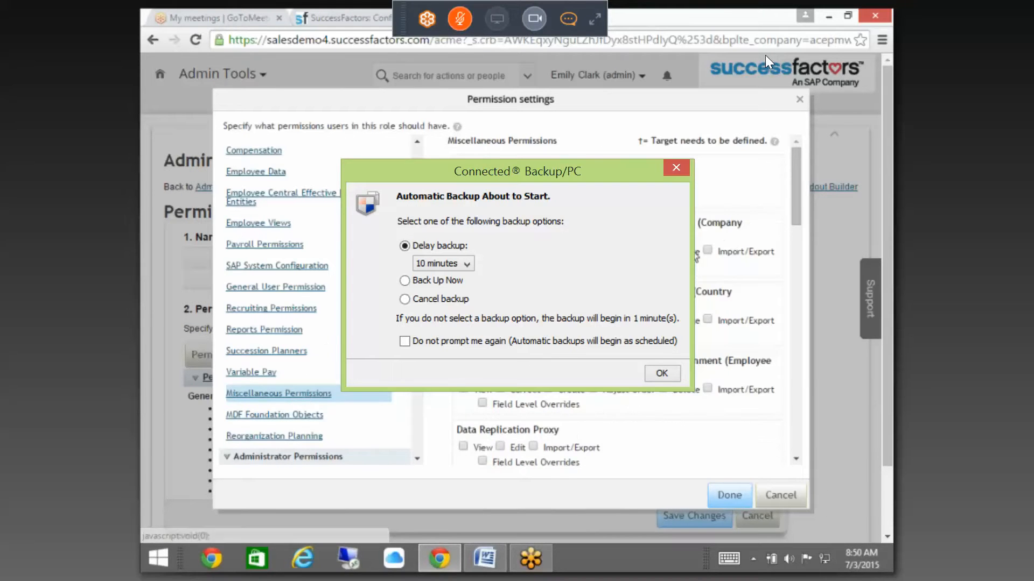
drag(795, 198, 758, 446)
click(303, 421)
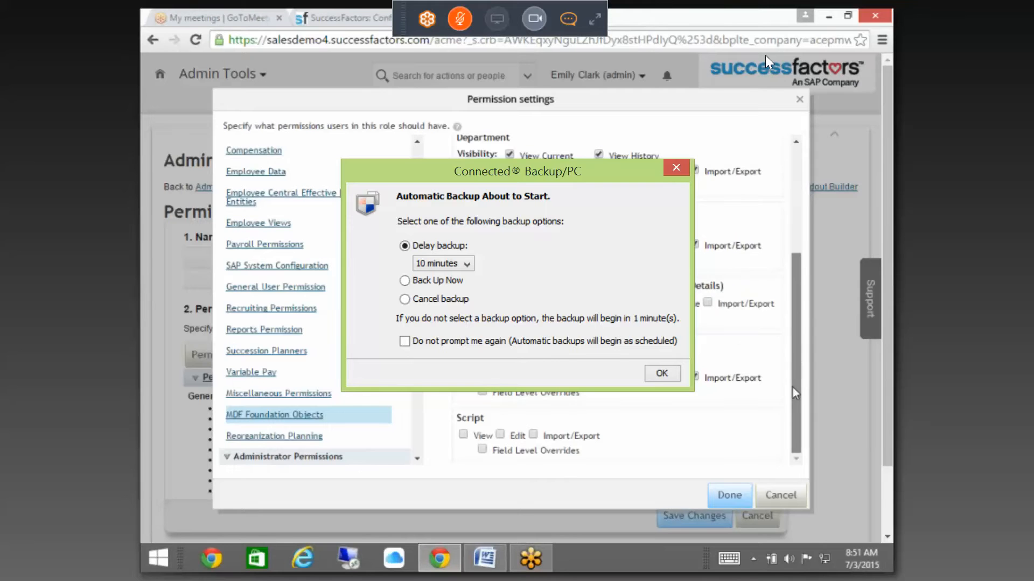
scroll(795, 341, up, 2)
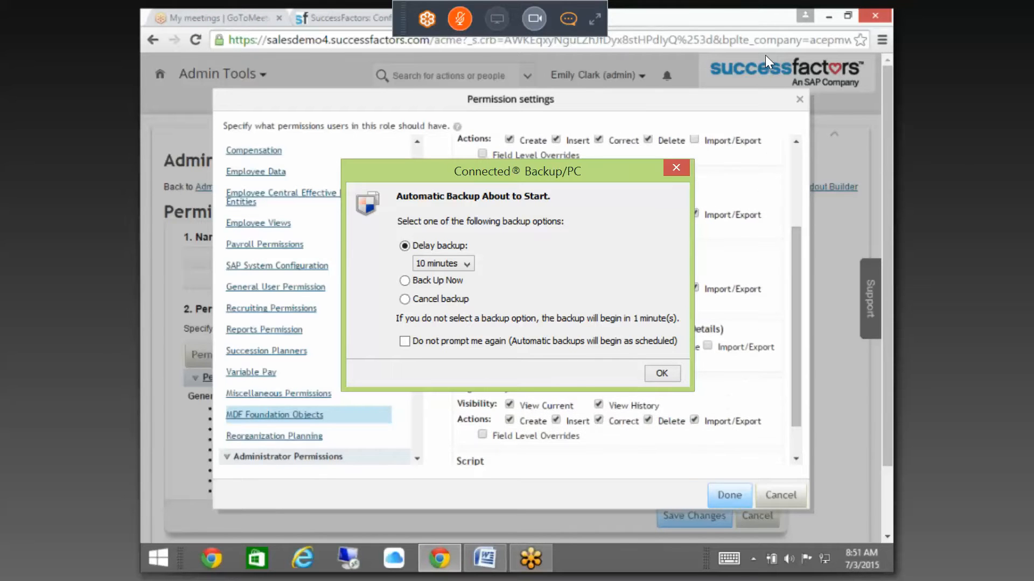
scroll(592, 403, up, 2)
Step: Add an Expense Details field override setting Expense Type to Read Only
click(621, 402)
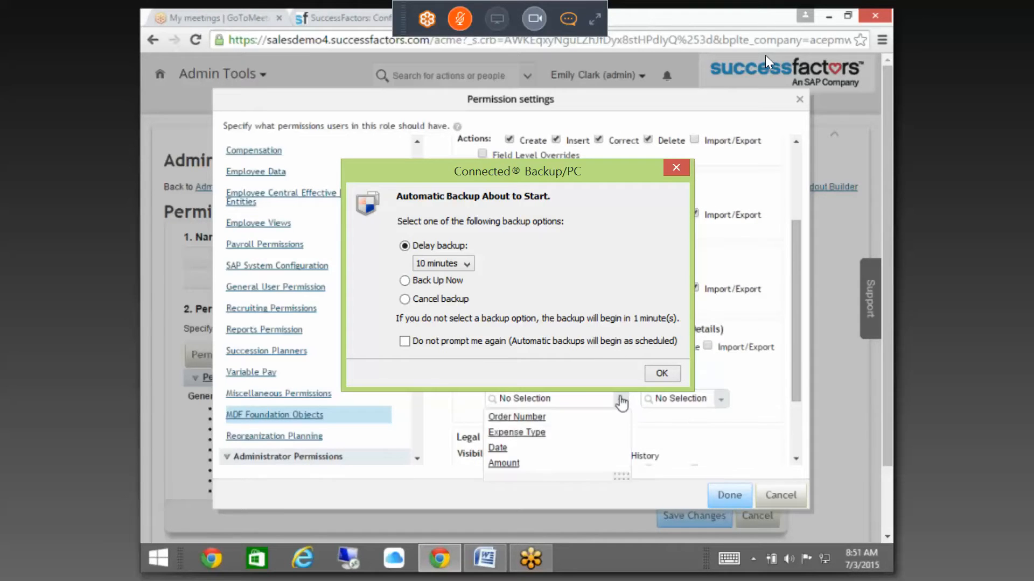
click(517, 432)
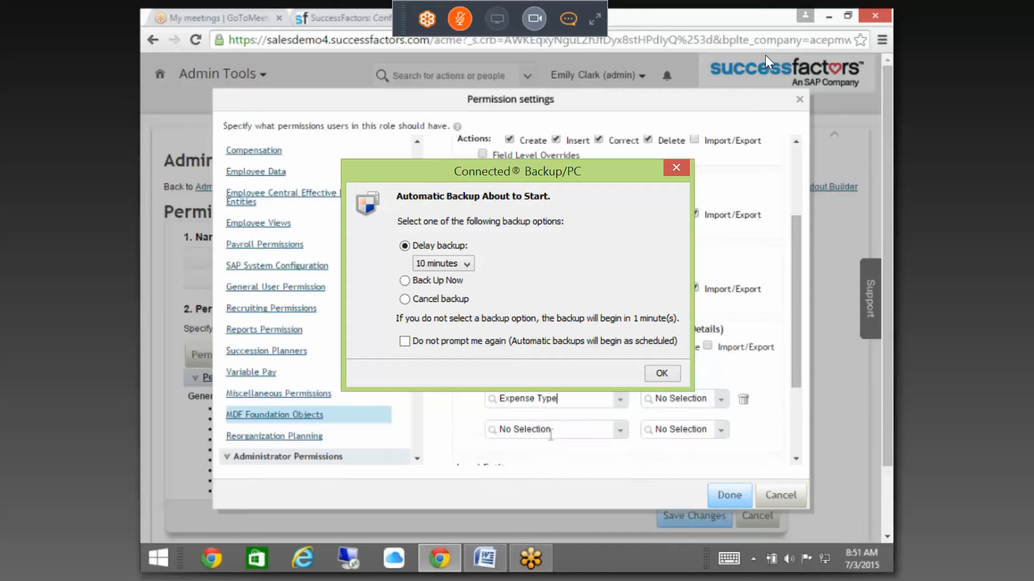
click(713, 399)
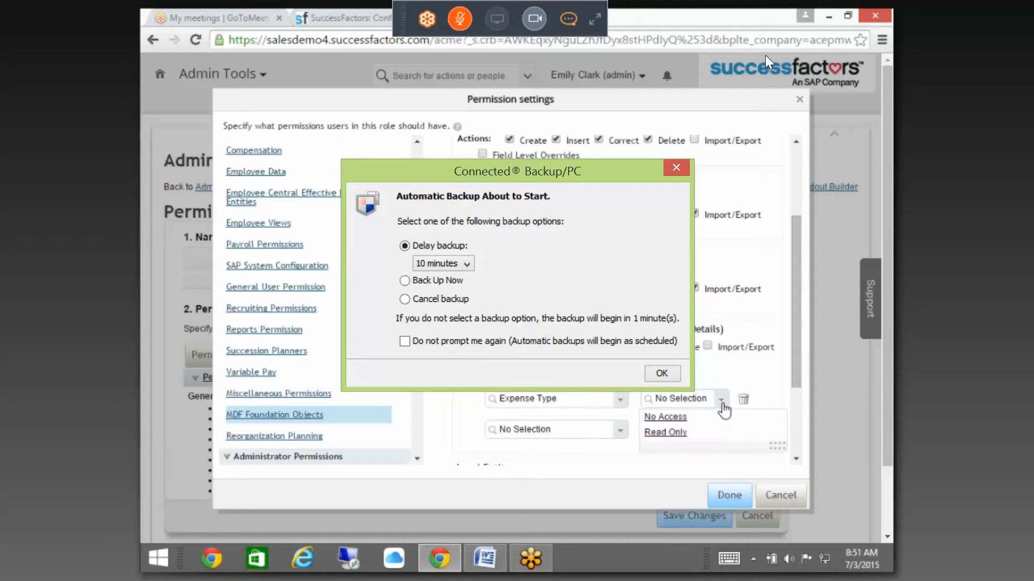
click(679, 433)
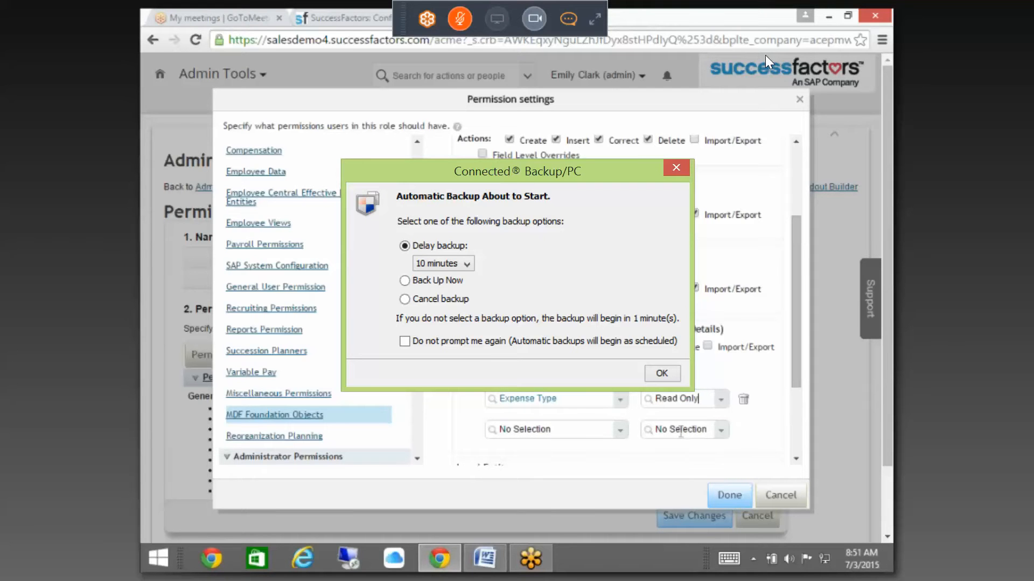
click(720, 400)
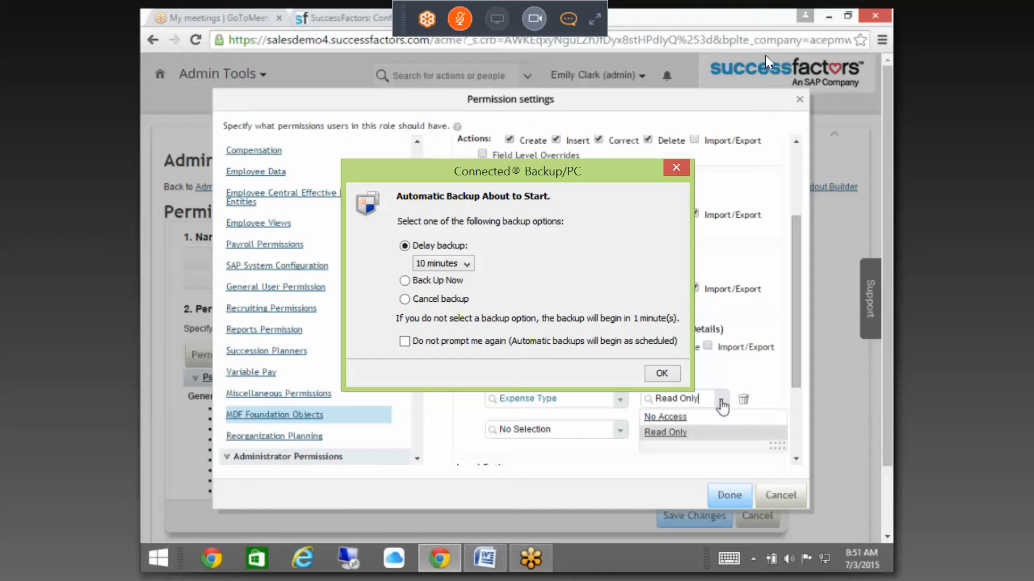
click(668, 417)
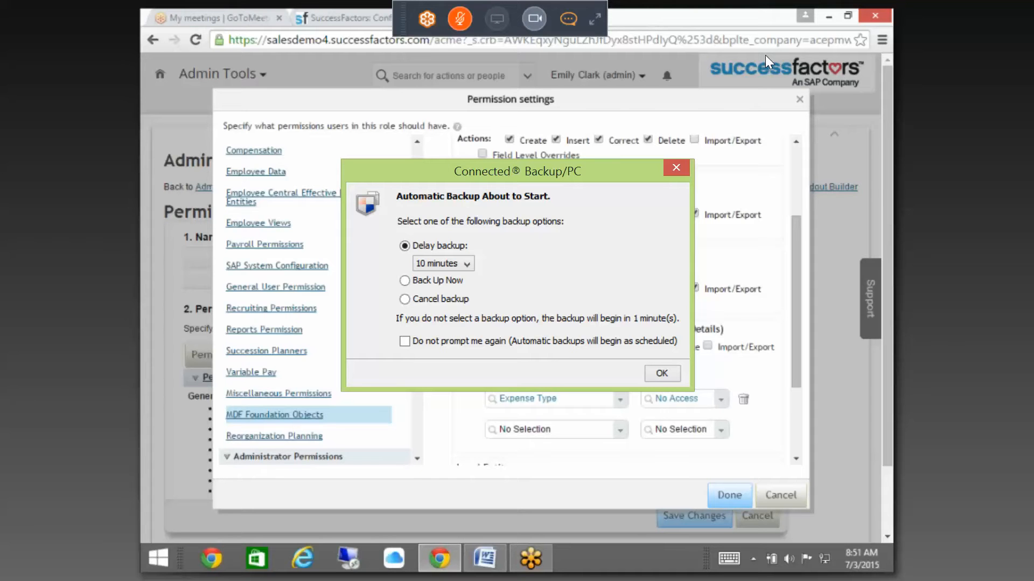
click(720, 400)
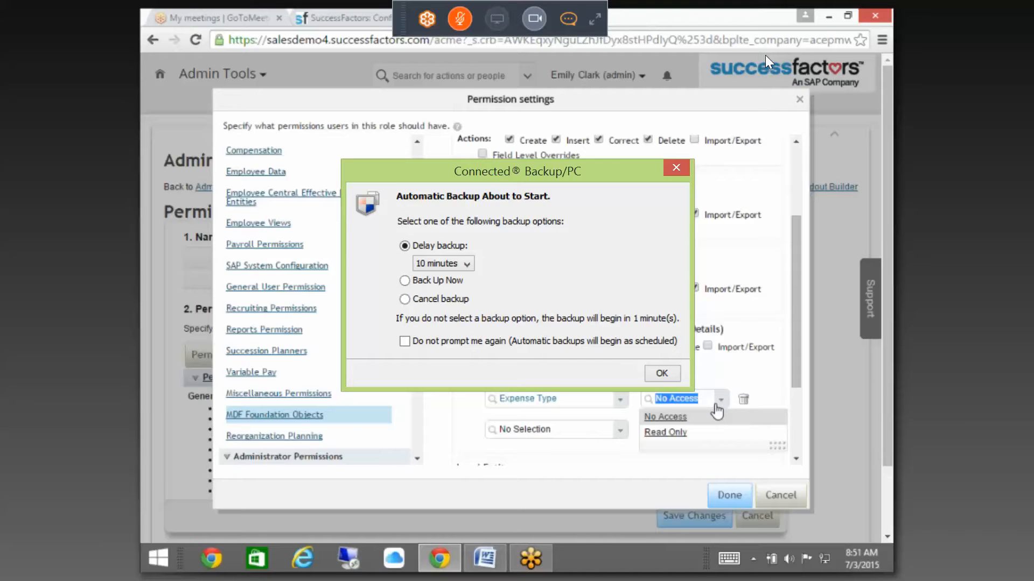
click(687, 433)
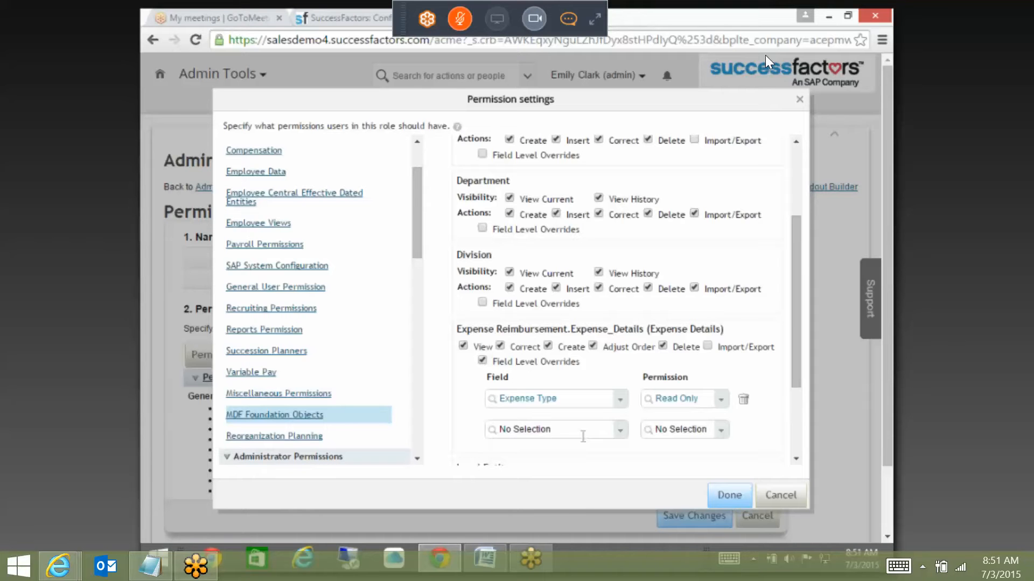
Step: Apply the Expense Type Read Only permission settings with Done
click(736, 500)
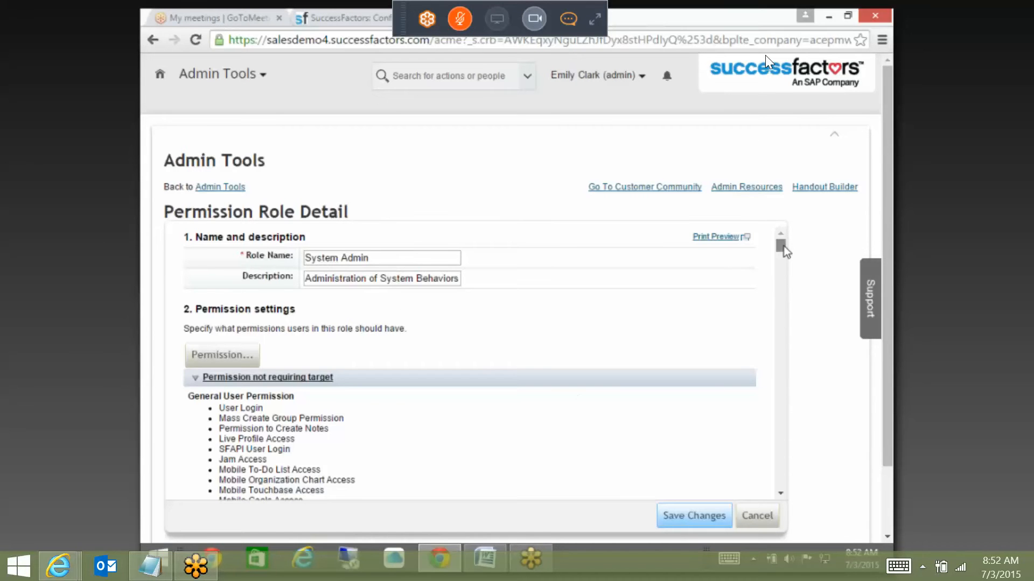
click(781, 267)
drag(781, 267, 789, 242)
Step: Show the Expense_Food rule and scroll to its 'You are eligible only for 200' error statement
click(367, 16)
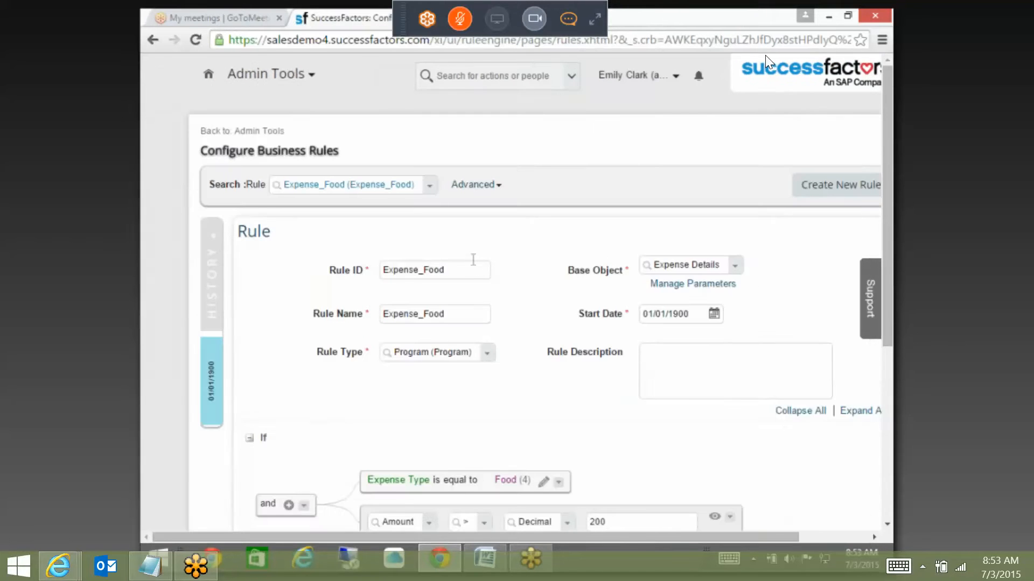
scroll(661, 383, down, 1)
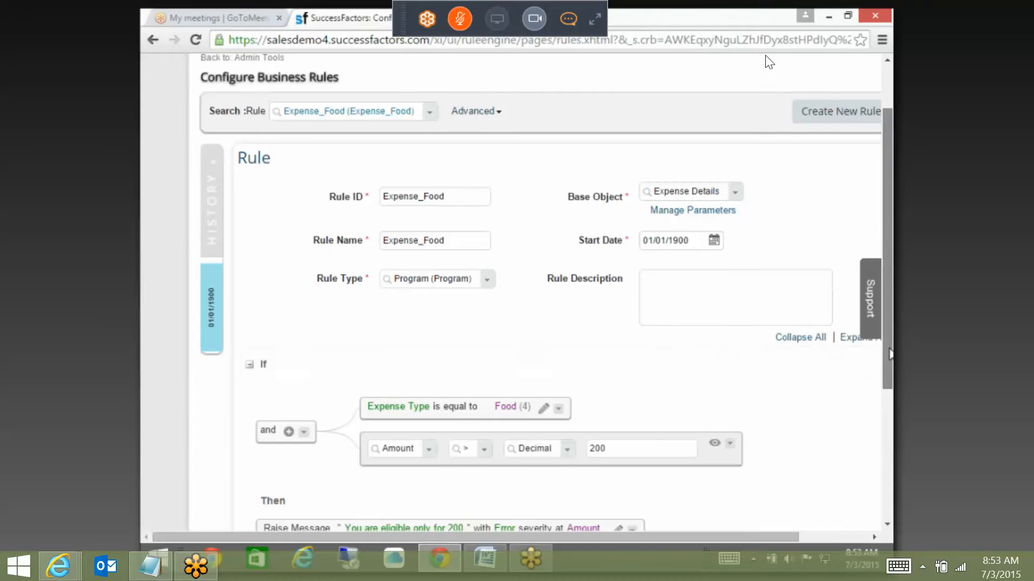
drag(887, 357, 877, 403)
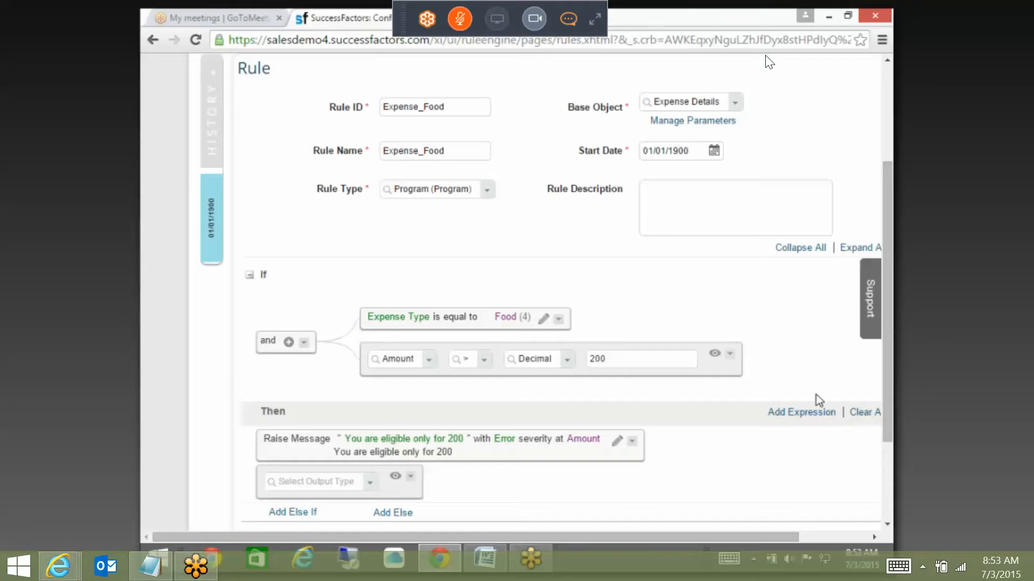
scroll(785, 264, down, 3)
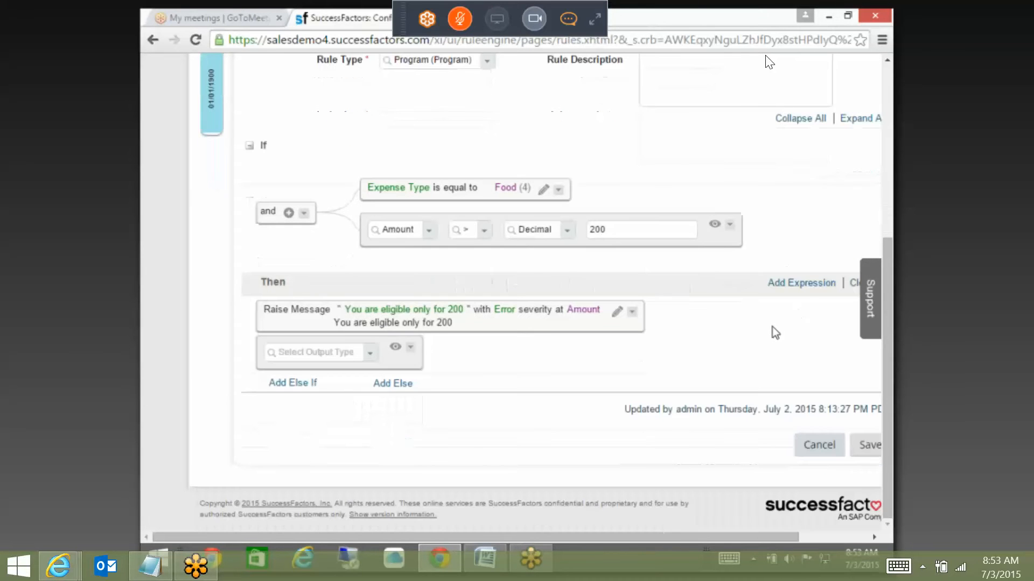
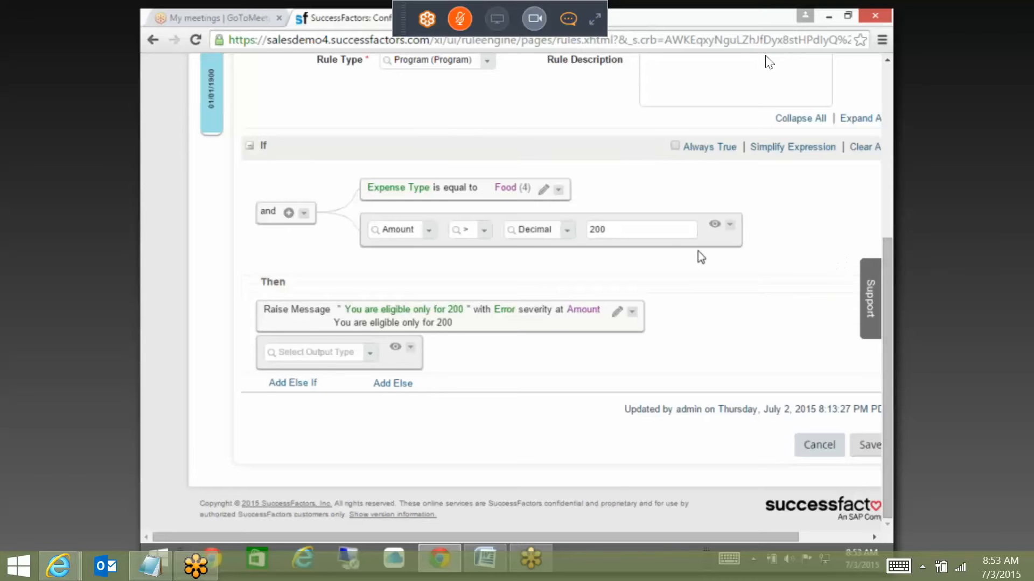
Step: Cancel the Expense_Food rule edits and discard them with Don't Save
scroll(730, 261, up, 2)
scroll(727, 257, down, 2)
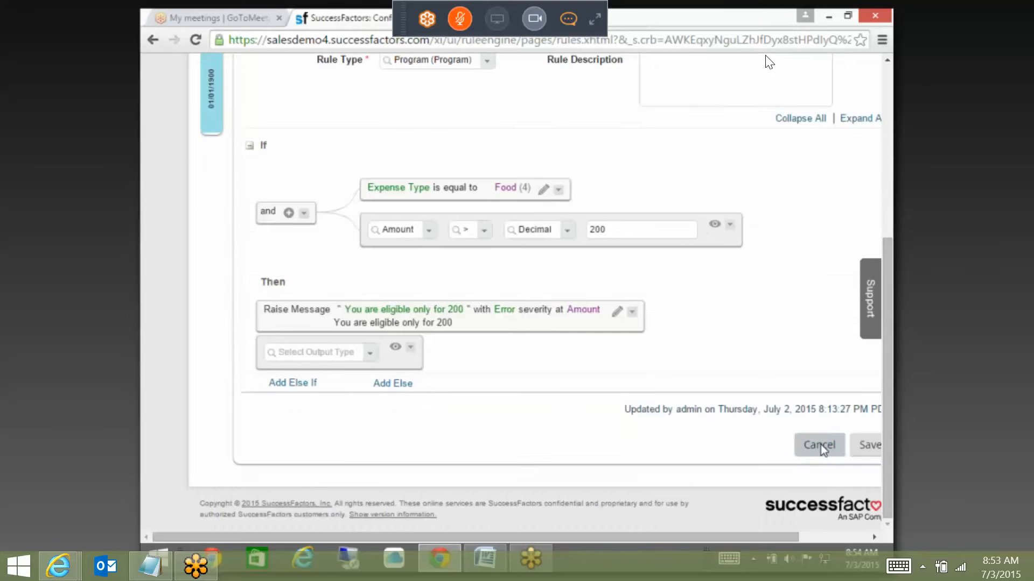
click(820, 445)
click(554, 343)
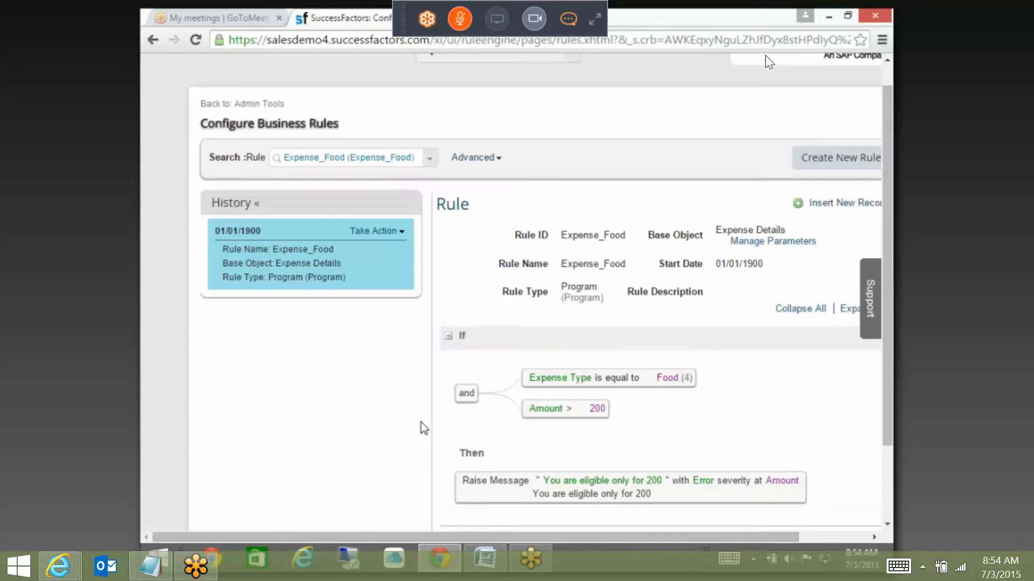
scroll(734, 446, down, 2)
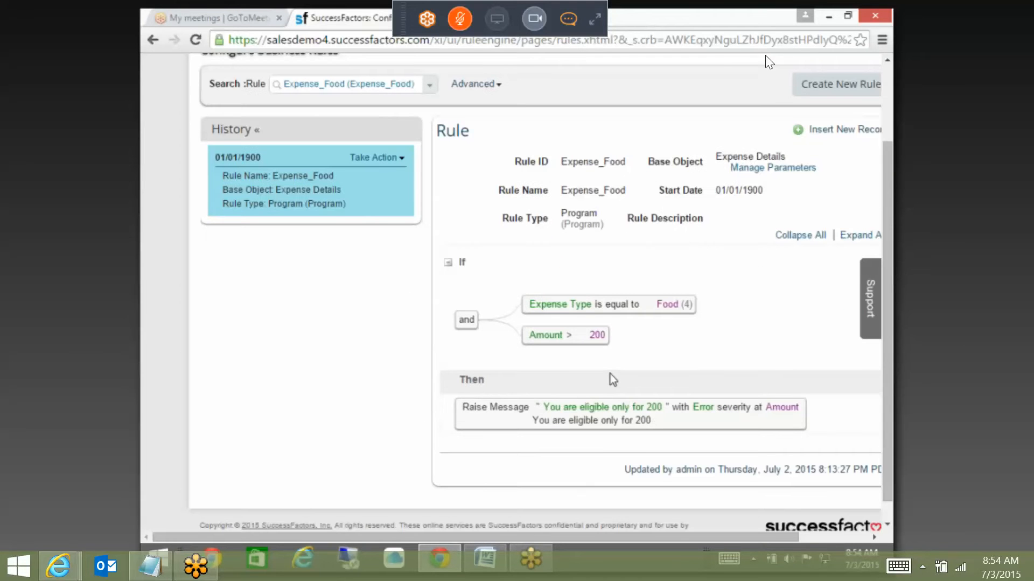
Step: Visit the permission role and Admin Tools pages, then return to the Expense_Food rule
click(495, 20)
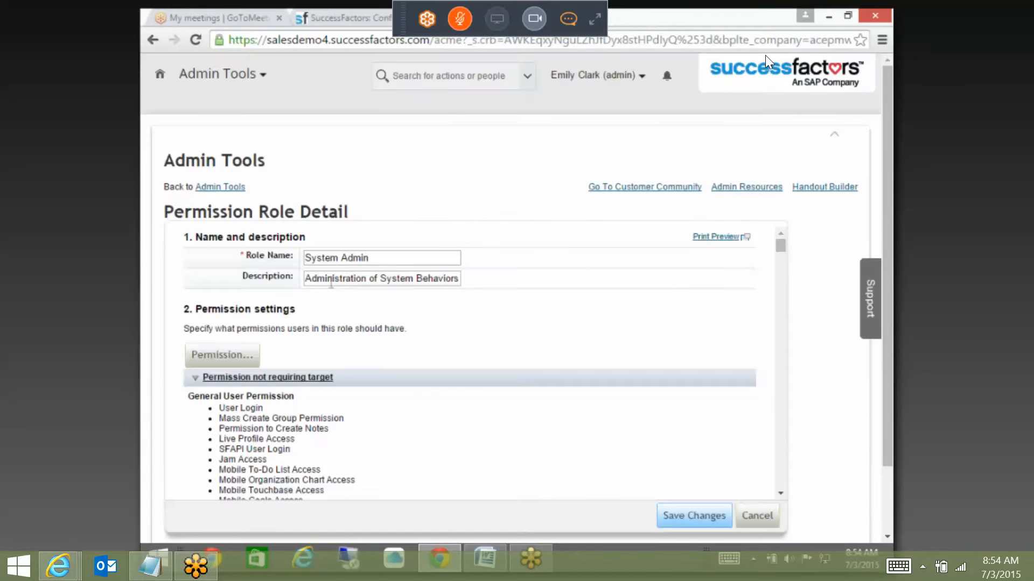
click(232, 188)
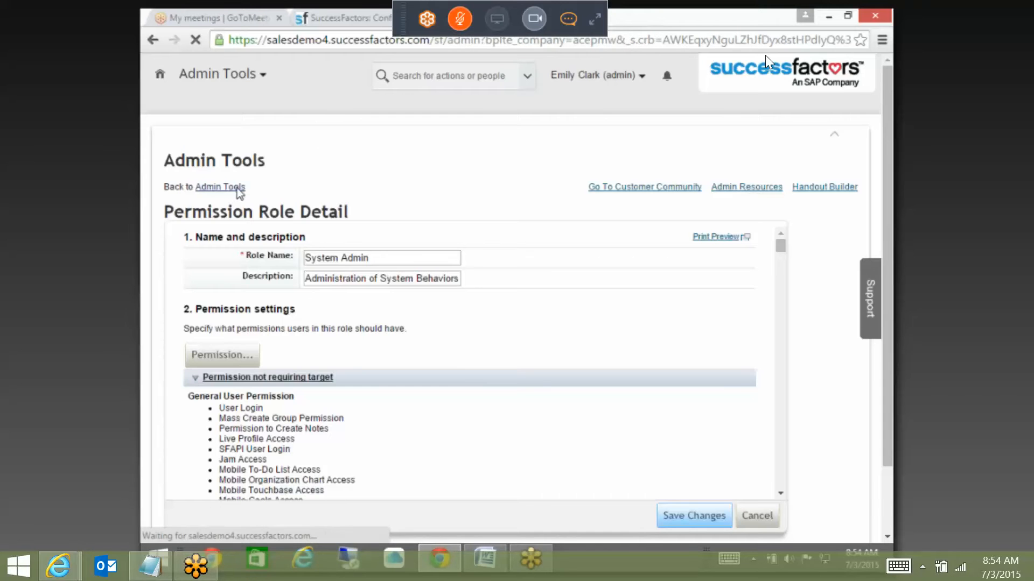
click(362, 15)
scroll(602, 344, down, 1)
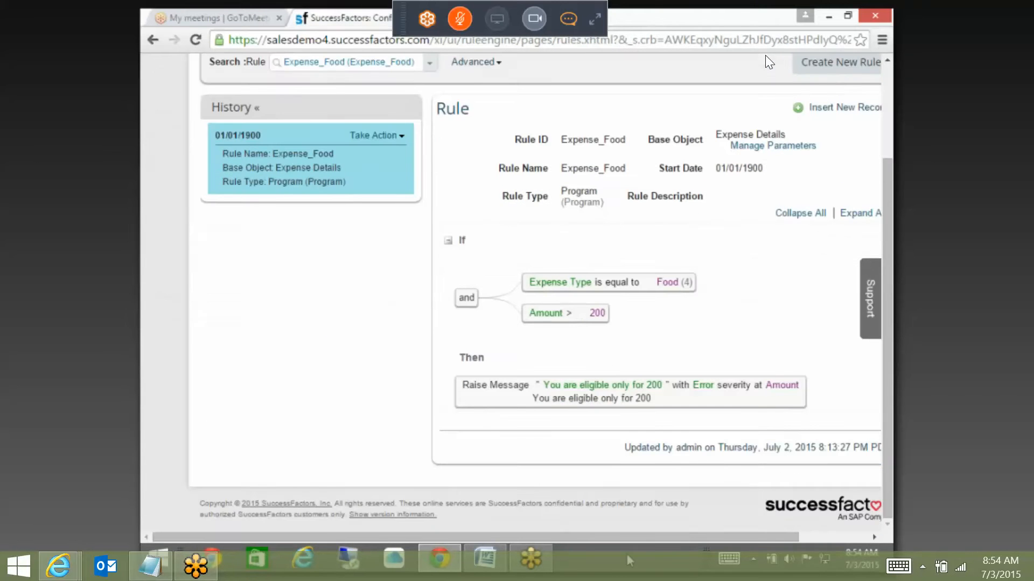
drag(657, 538, 728, 537)
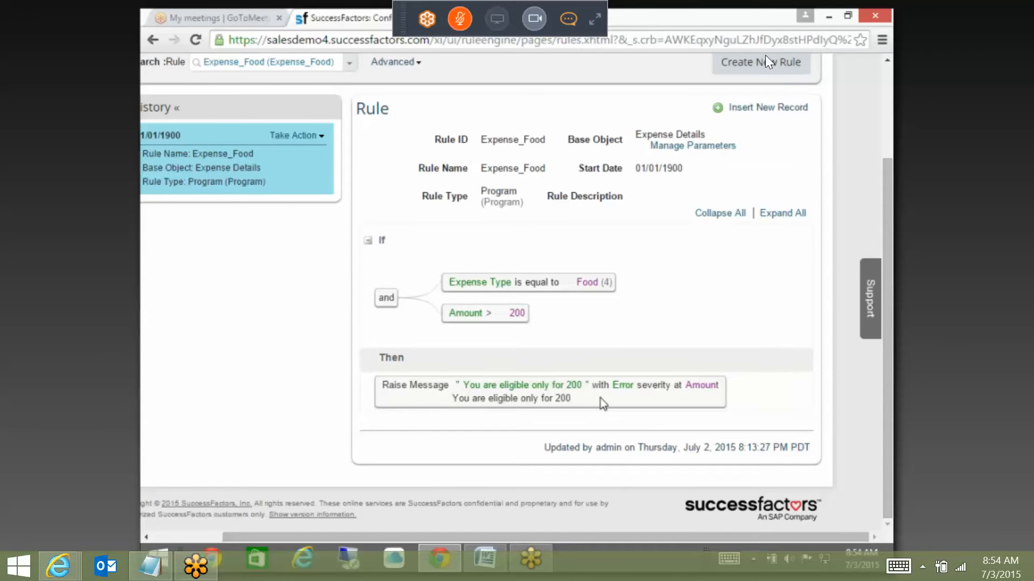
scroll(609, 339, up, 1)
Step: Find Configure Object Definitions through Tool Search on Administration Tools
click(498, 18)
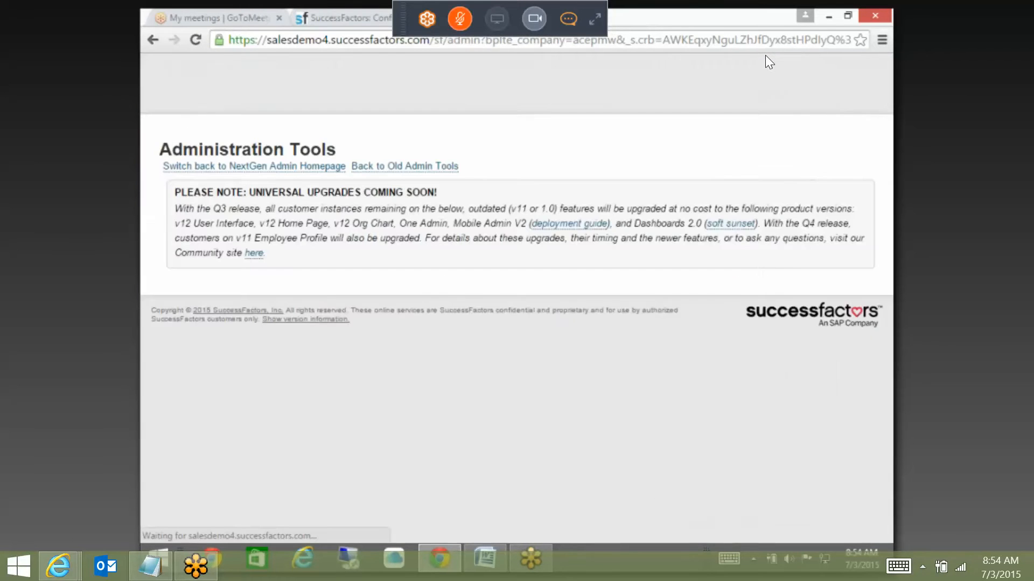
text(CONFIGU)
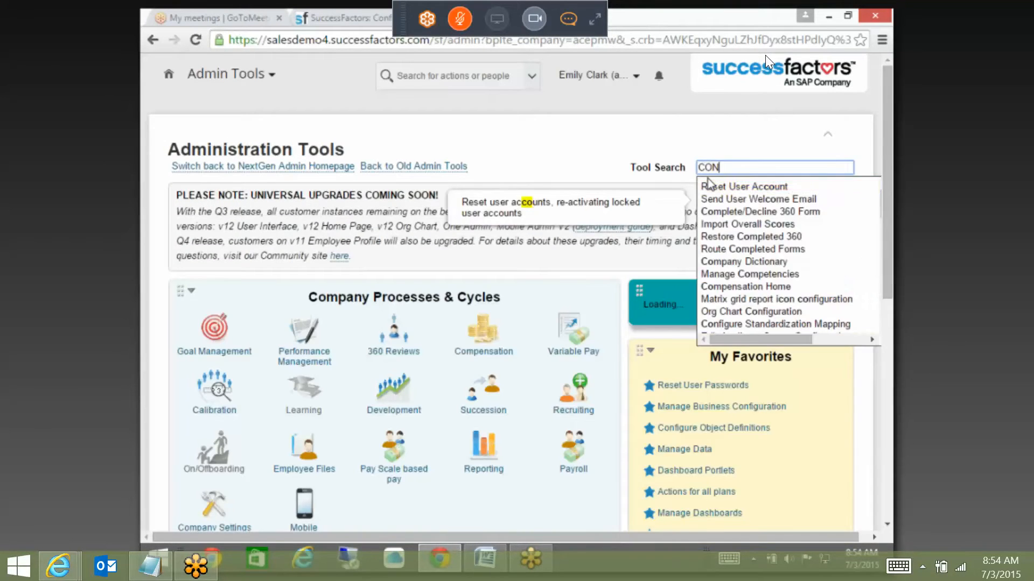
key(BackSpace)
key(BackSpace)
key(BackSpace)
key(BackSpace)
key(BackSpace)
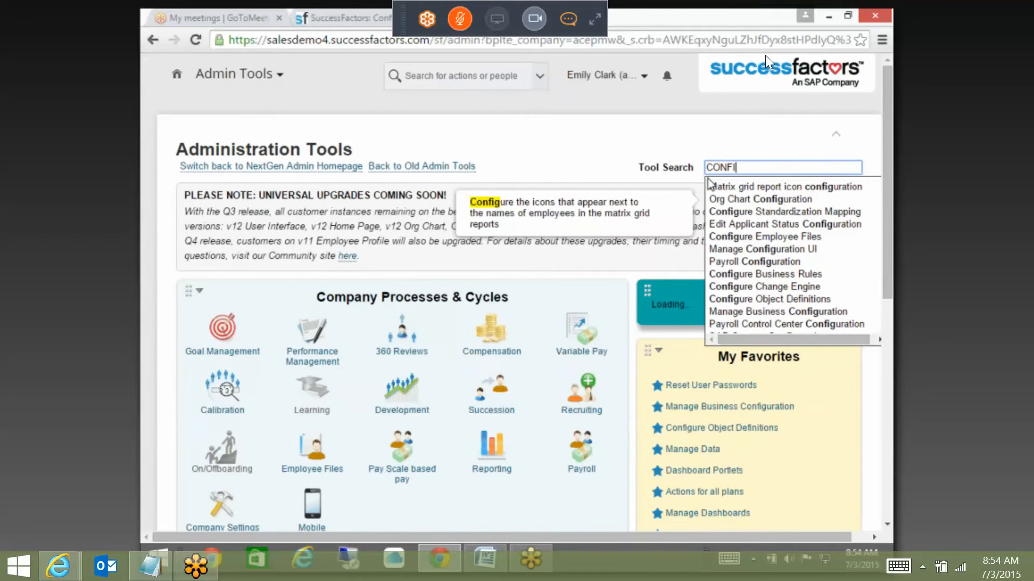
key(BackSpace)
text(onfigure)
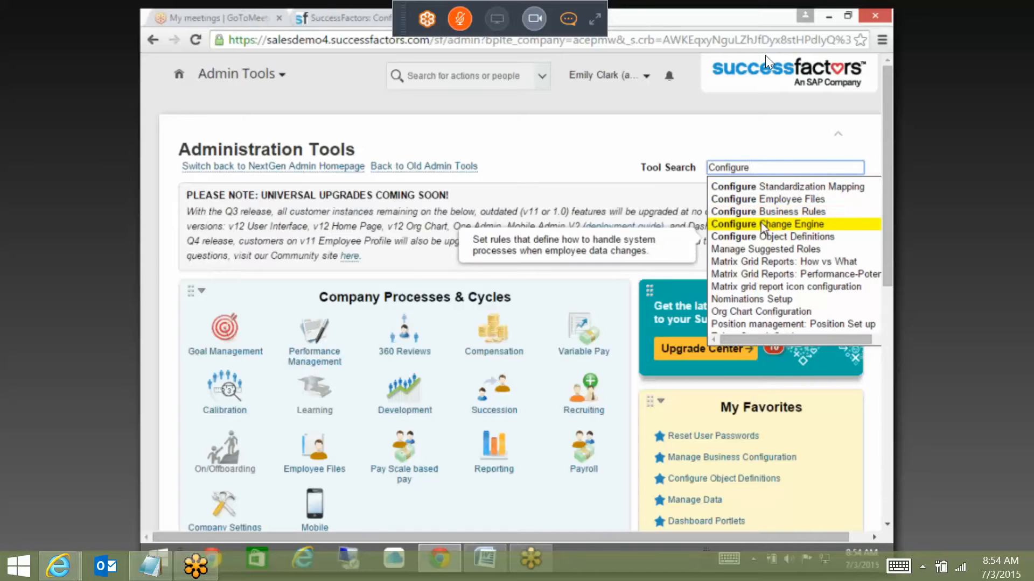
click(777, 236)
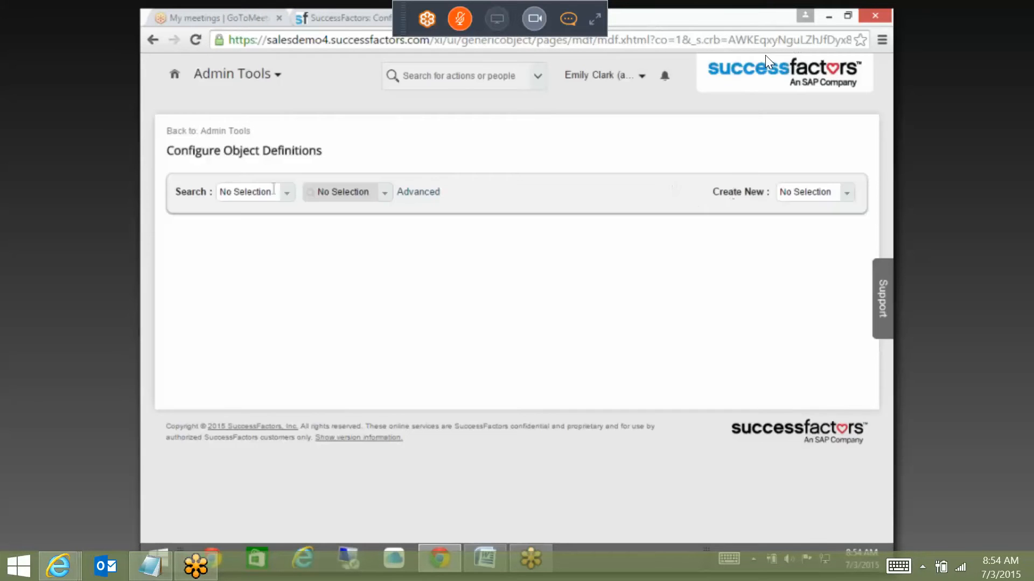
Step: Search Object Definitions for 'expens' and open Expense Details
click(273, 191)
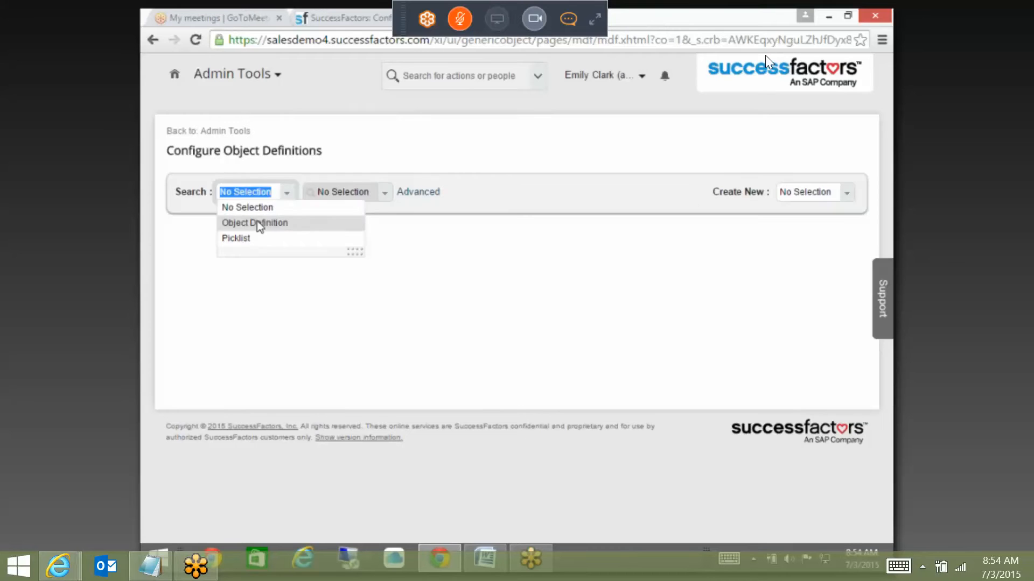
click(260, 222)
click(335, 191)
text(x)
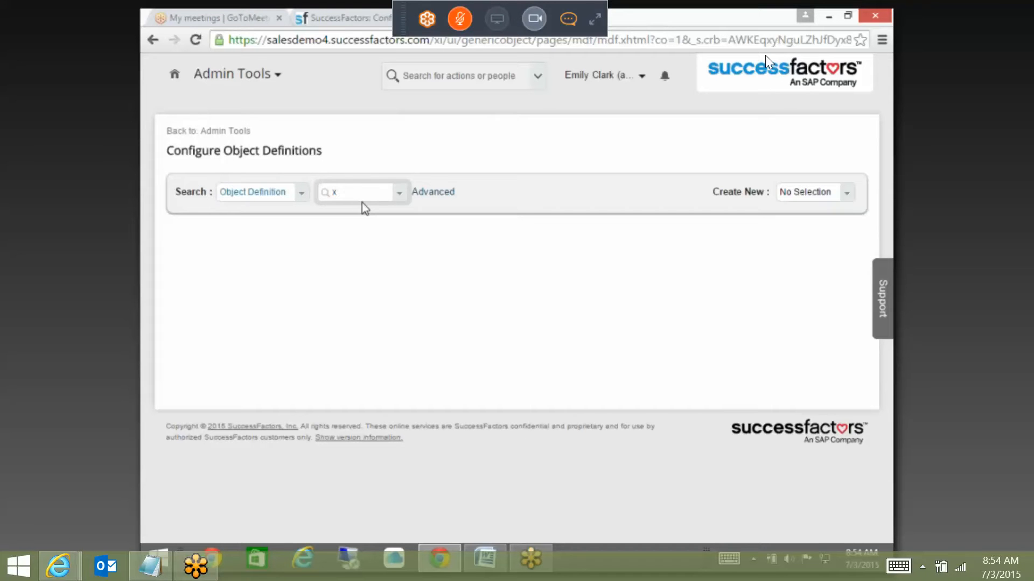
text(expens)
click(366, 211)
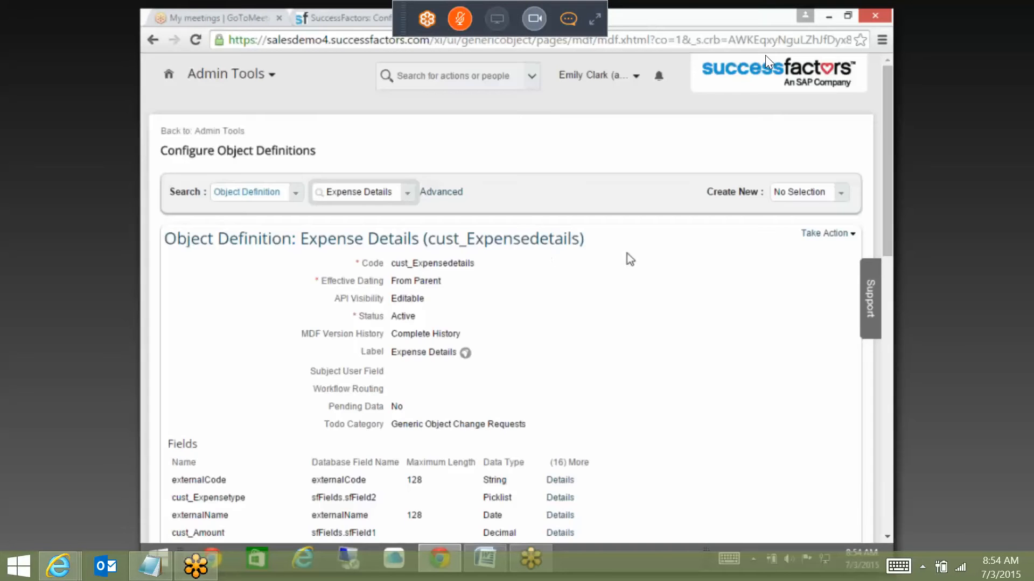
click(826, 233)
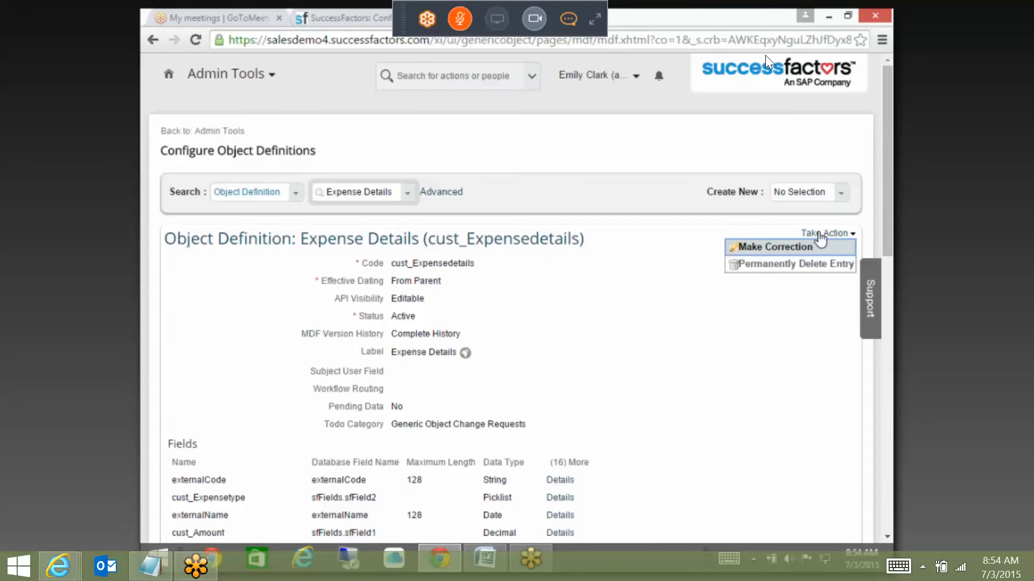
Step: Make a correction and remove the Expense_Food rule from the cust_Amount field details
click(815, 246)
drag(885, 160, 892, 430)
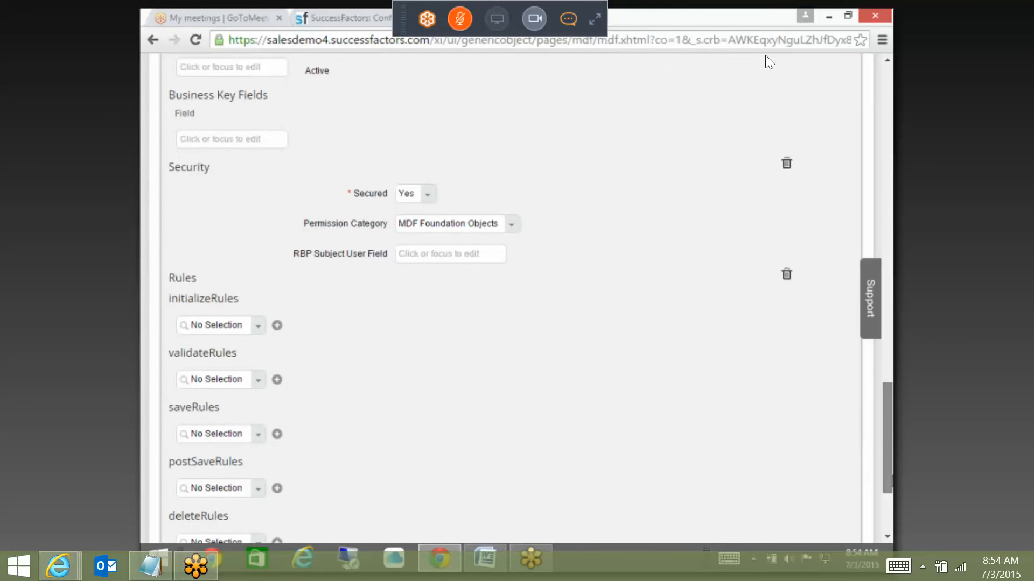
drag(888, 409, 885, 256)
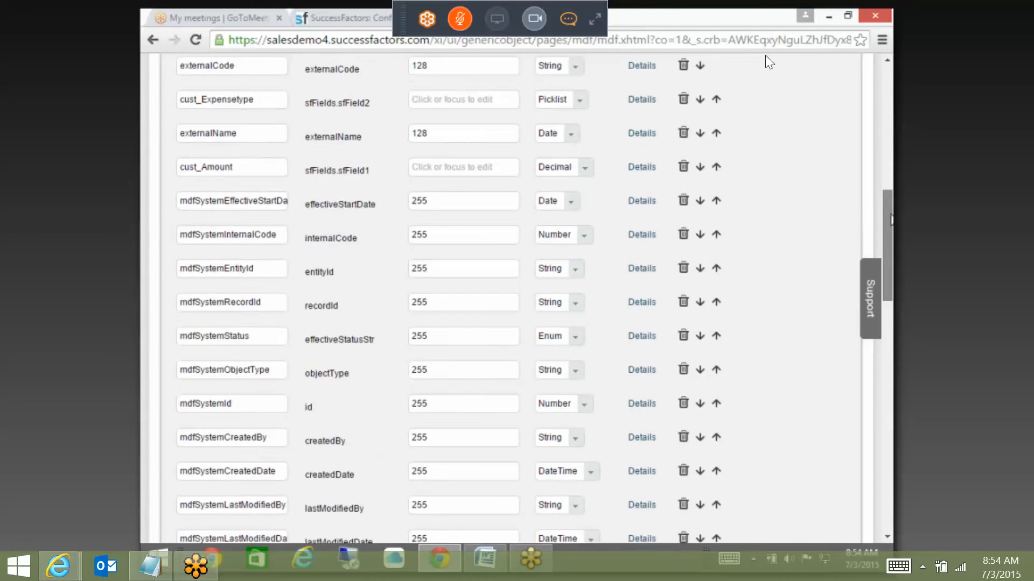
click(652, 230)
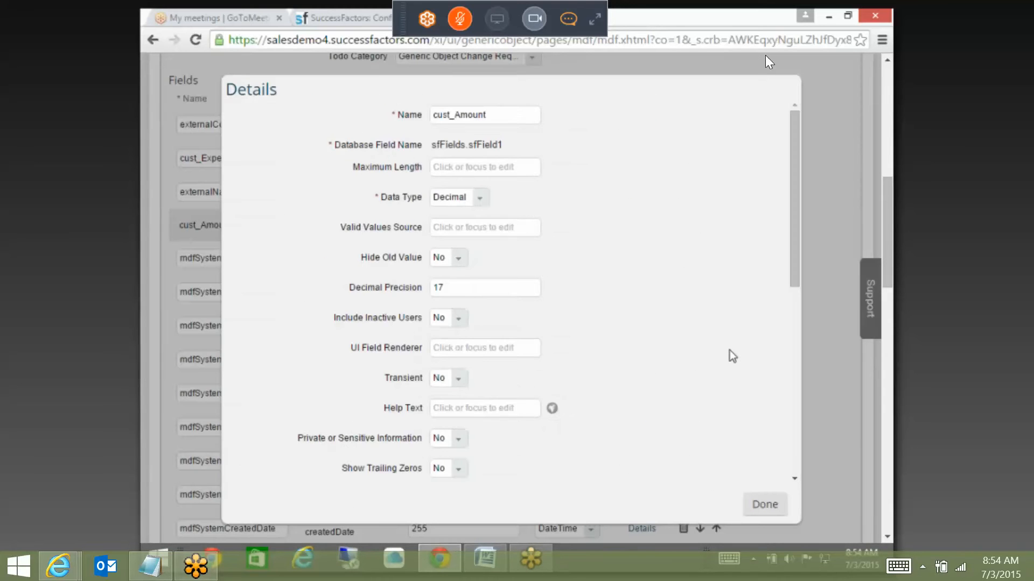
scroll(729, 349, down, 7)
click(688, 280)
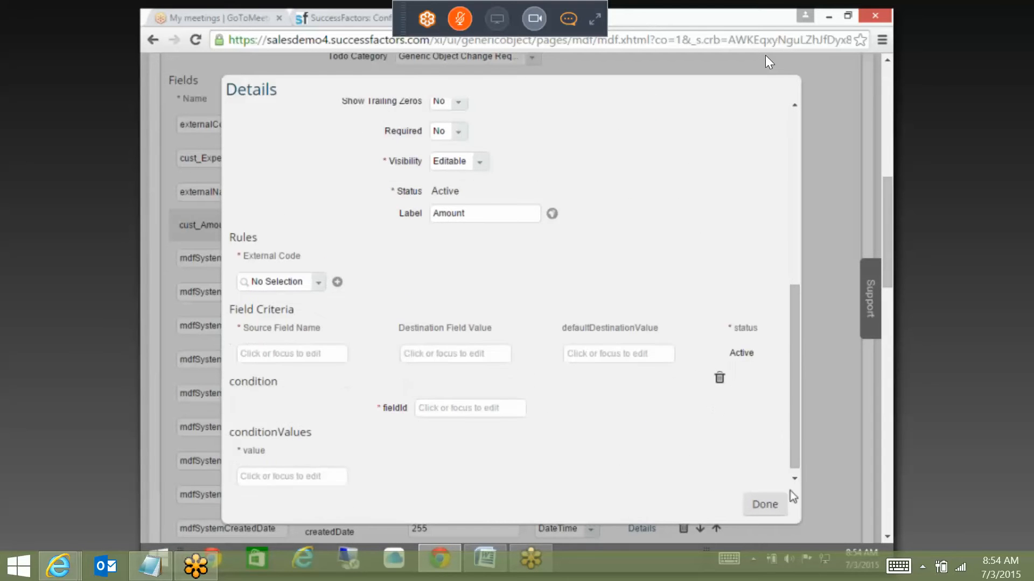
click(775, 503)
Step: Add Expense_Food under saveRules and save the Expense Details definition
scroll(201, 435, down, 15)
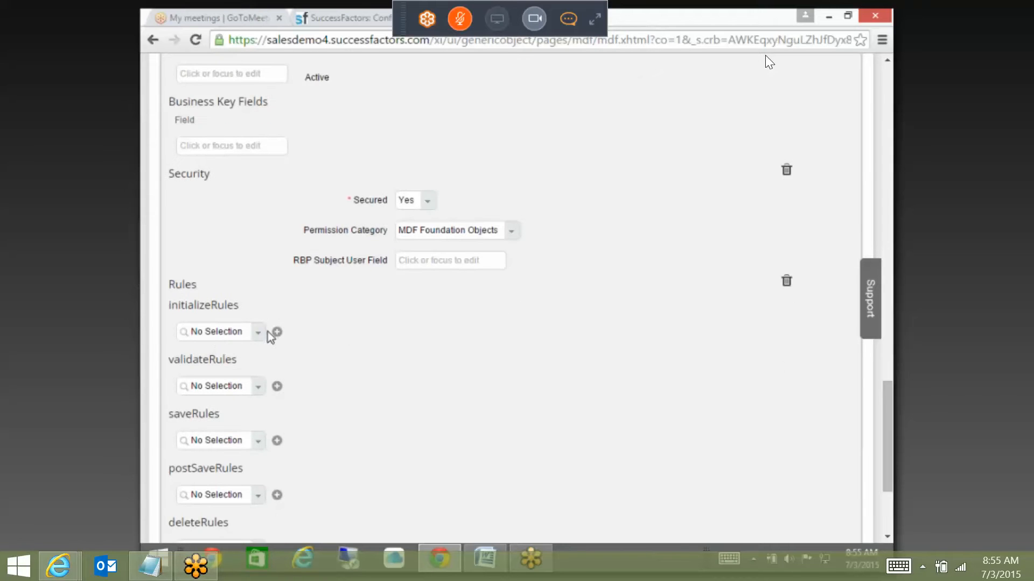
scroll(286, 379, down, 3)
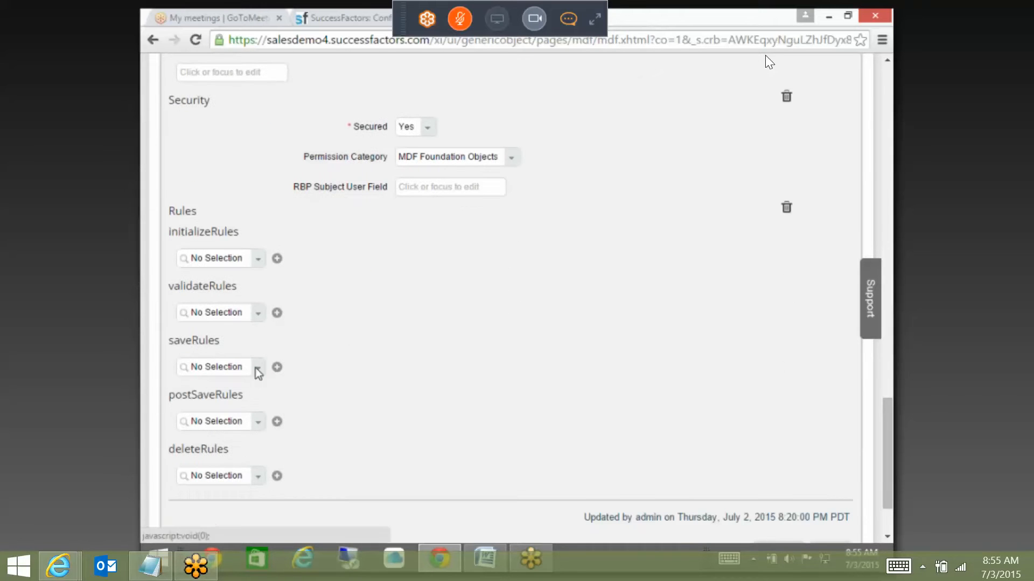
click(239, 362)
text(expense)
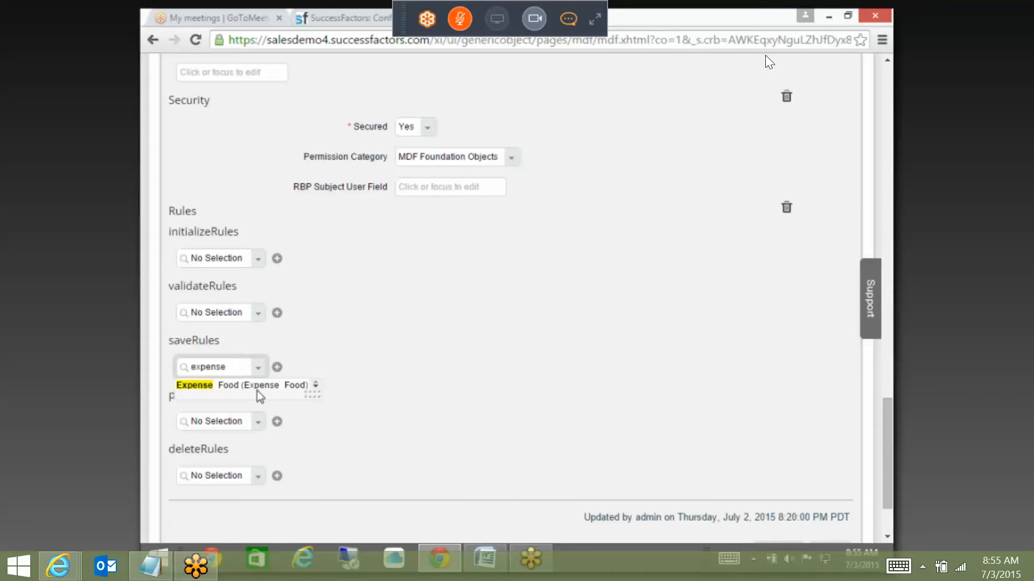
click(257, 385)
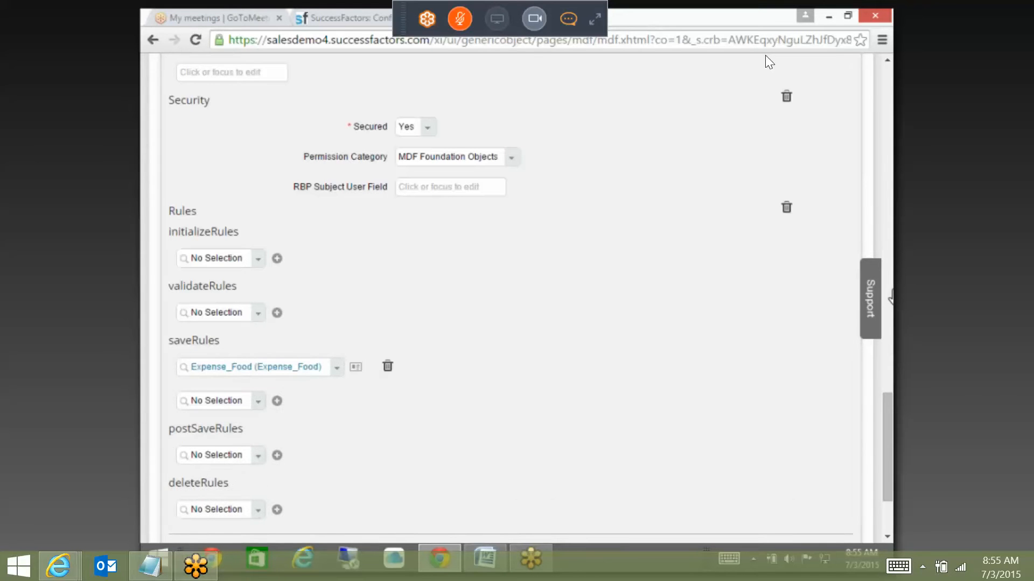
scroll(888, 415, down, 3)
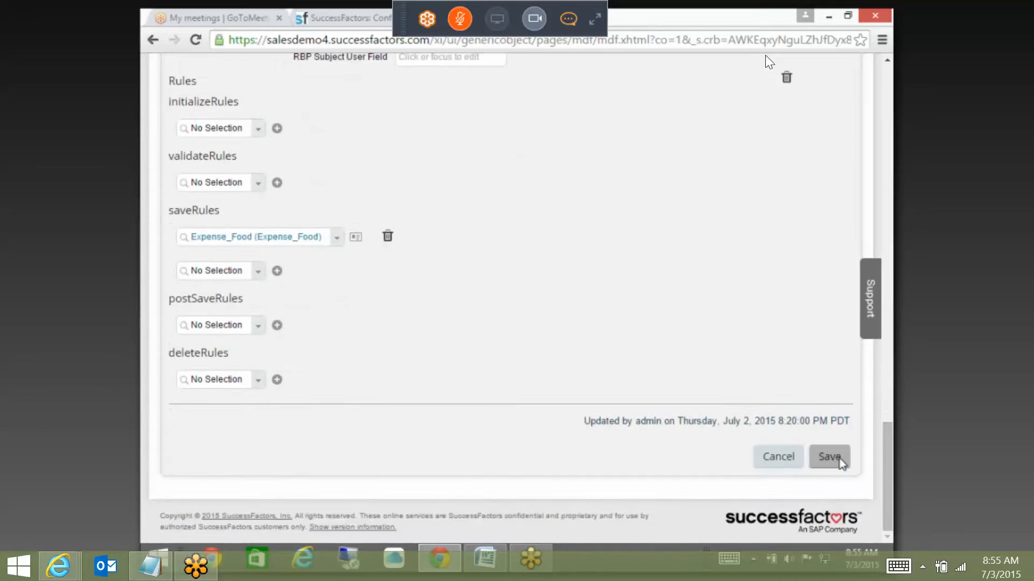
click(843, 456)
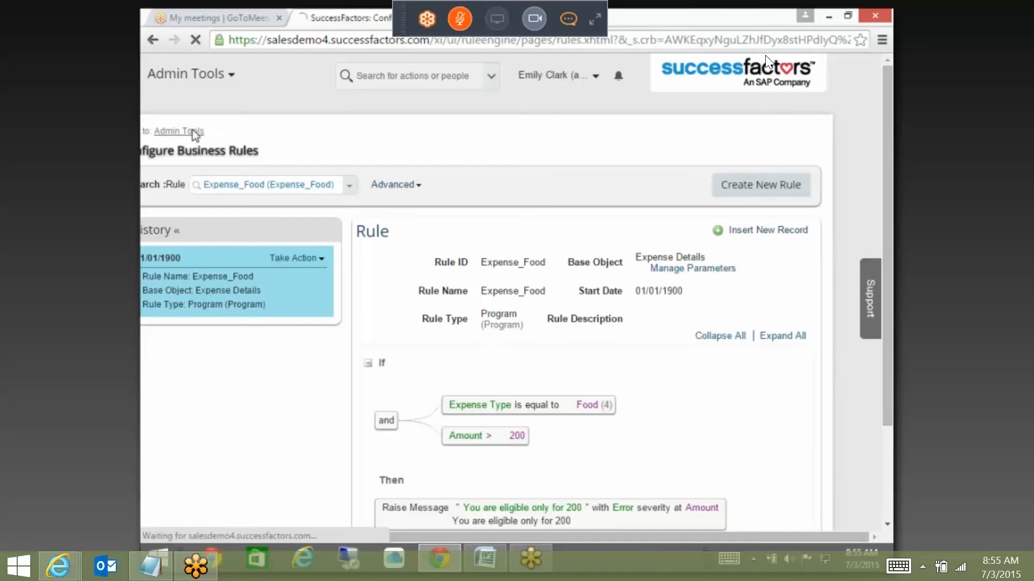
Step: Open Manage Data and create a new Expense Reimbursement record from the 'expe' suggestions
click(193, 131)
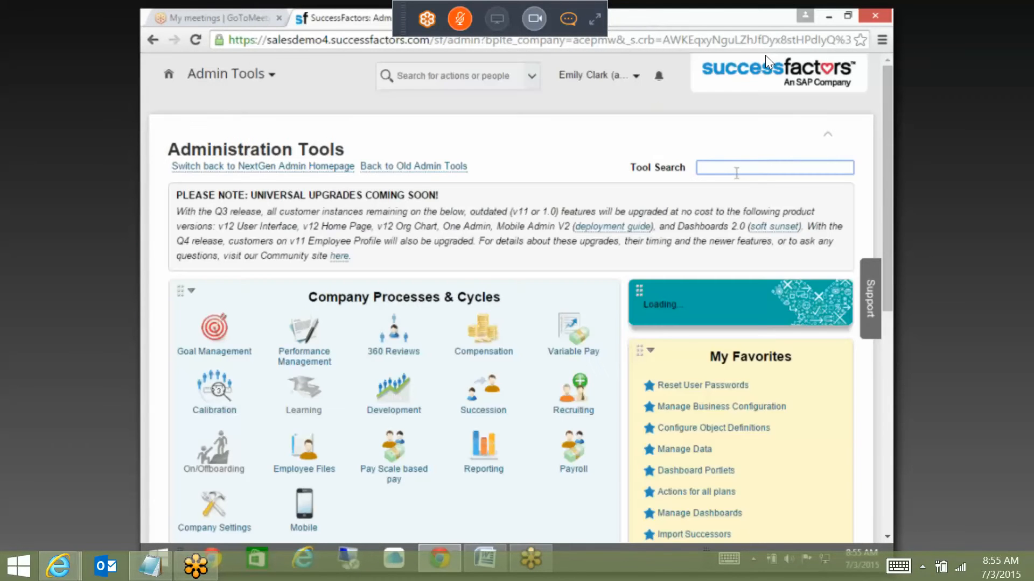
text(anage data)
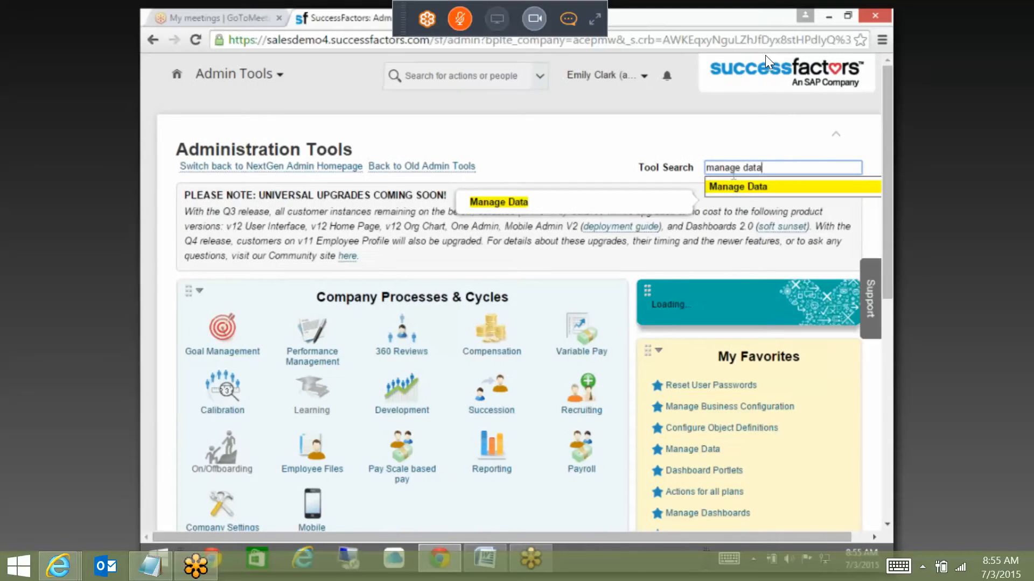
click(736, 186)
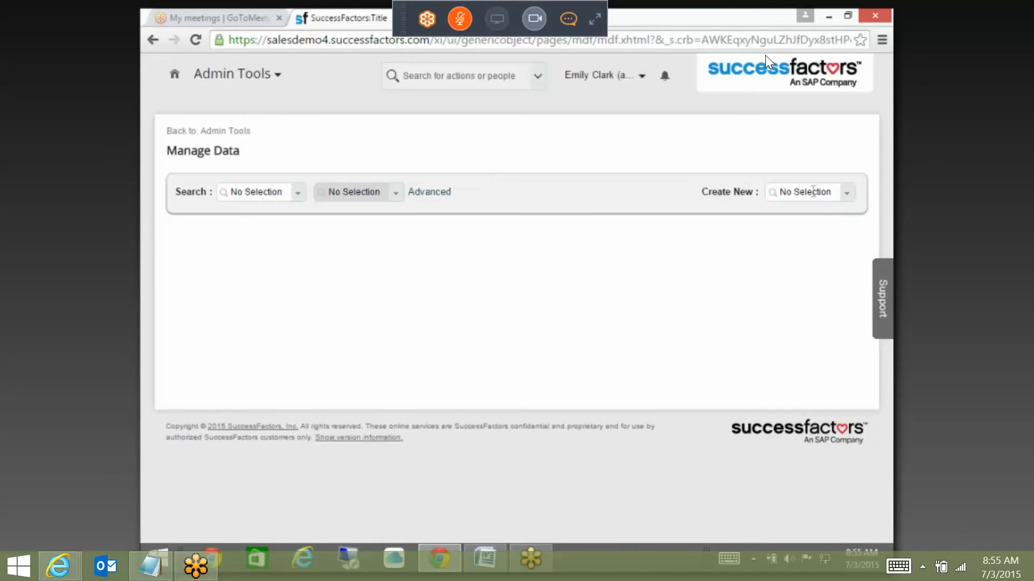
click(815, 190)
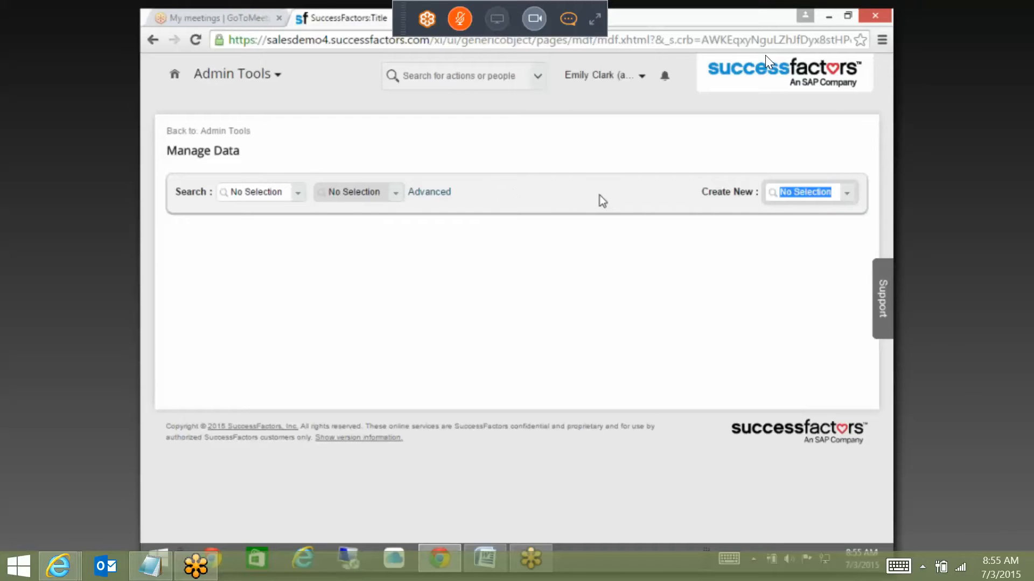
text(expe)
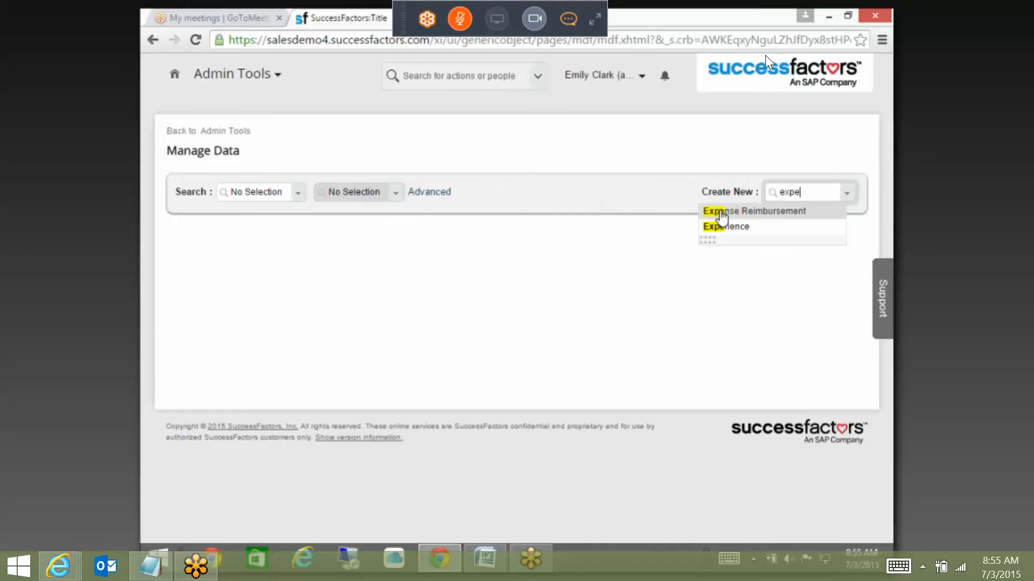
click(721, 213)
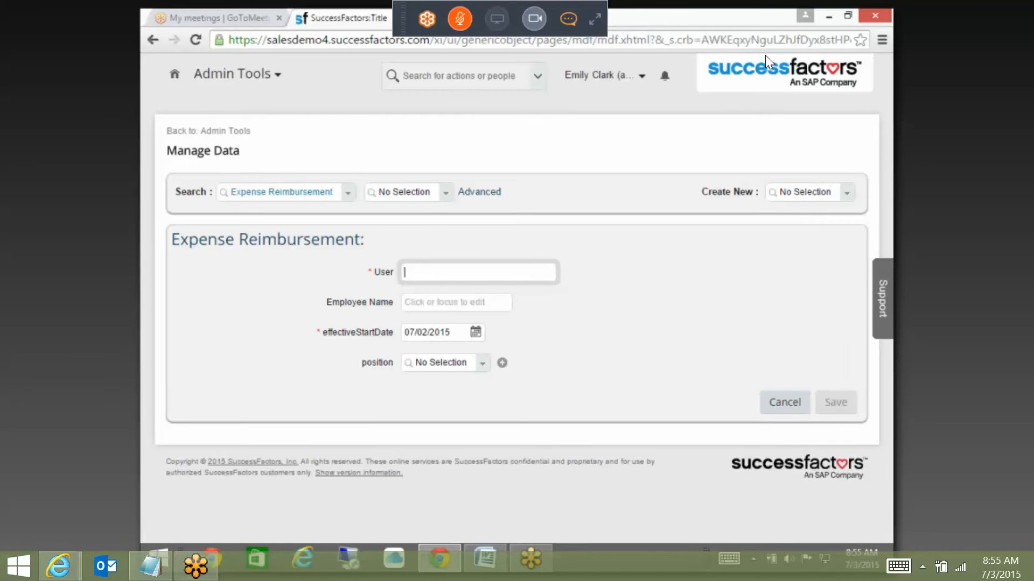
click(481, 18)
Step: In Make Correction mode, delete the Rules and Security rows of Expense Details
scroll(521, 220, down, 1)
scroll(547, 229, down, 12)
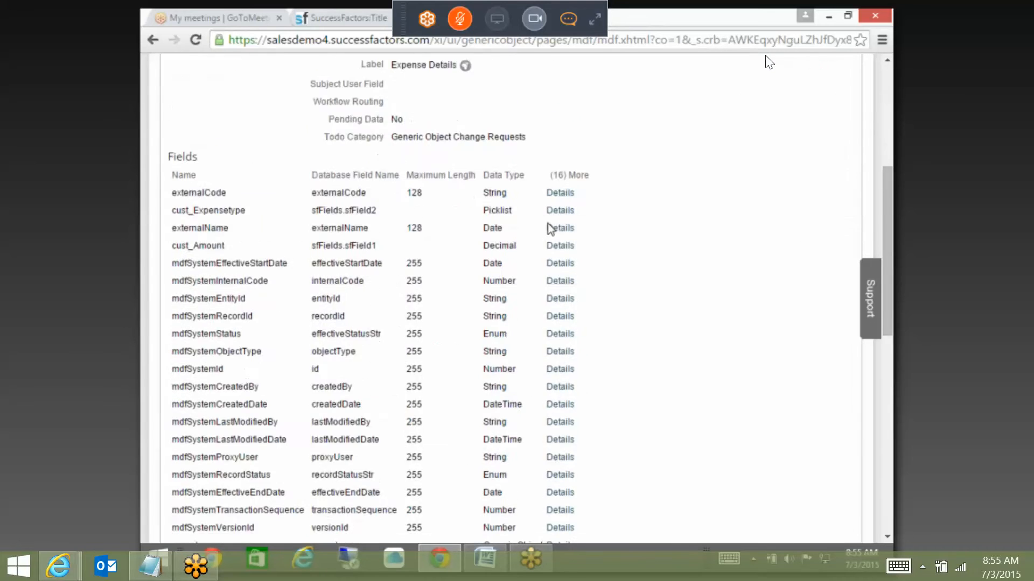
scroll(635, 226, up, 10)
scroll(797, 119, up, 4)
click(827, 239)
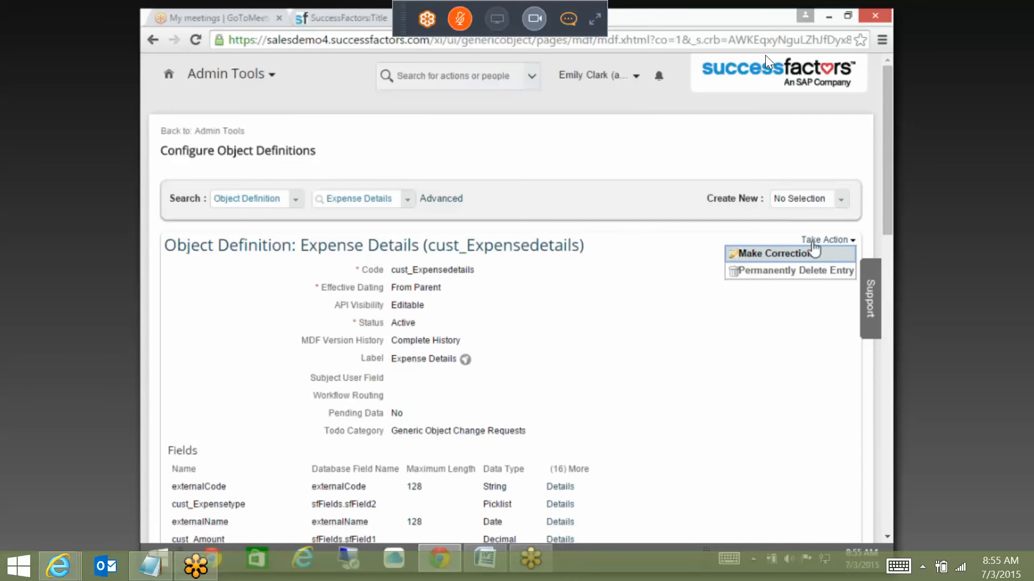
click(790, 254)
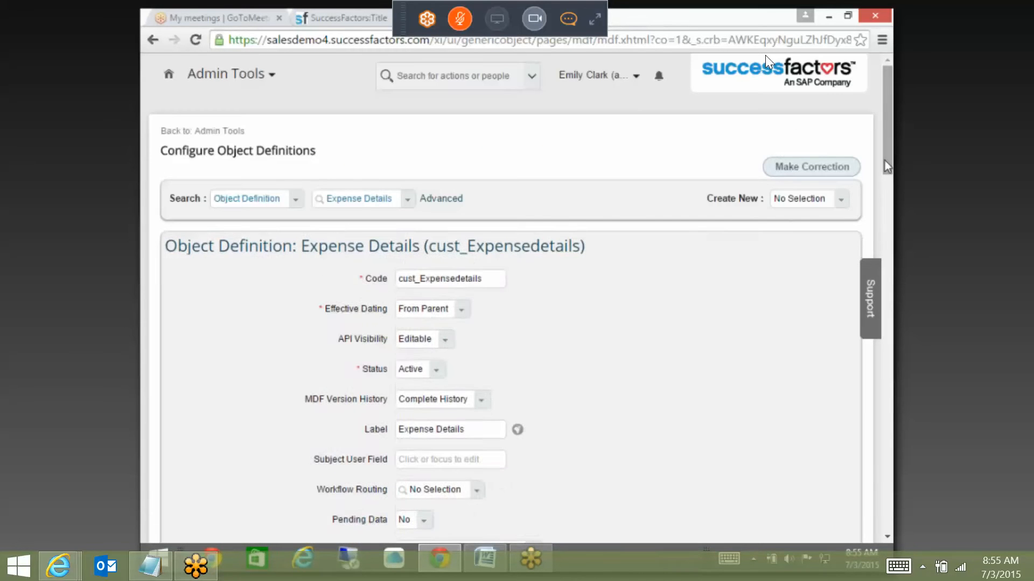
scroll(807, 377, down, 15)
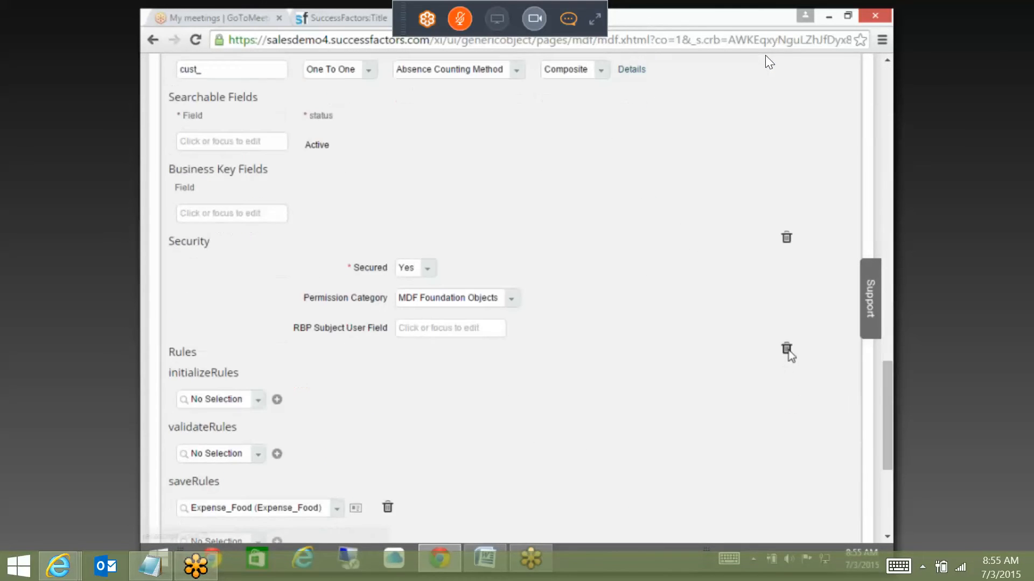
click(787, 350)
click(786, 274)
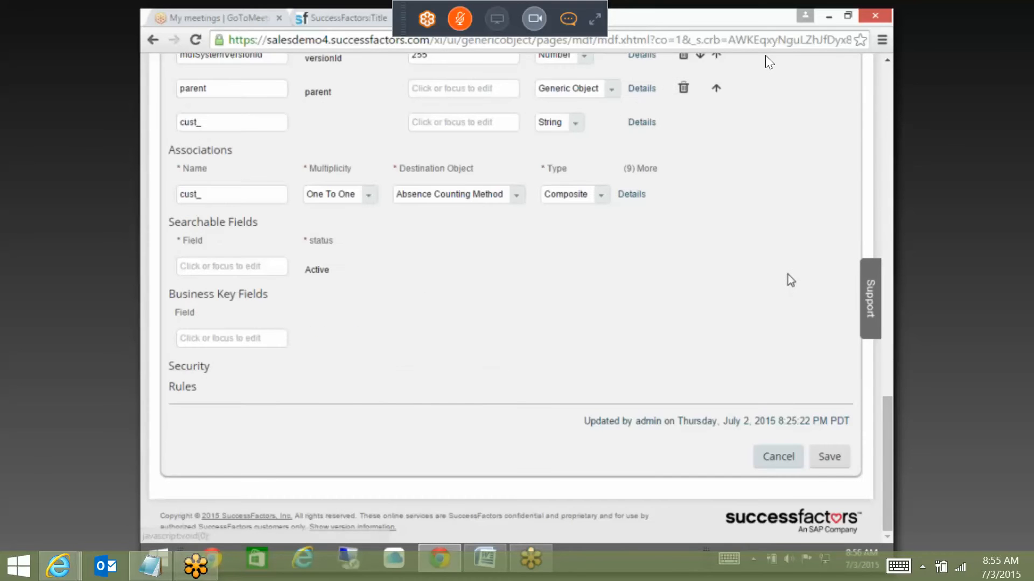
Step: Cancel with Don't Save and dismiss the repeated assertion failure alerts
click(779, 458)
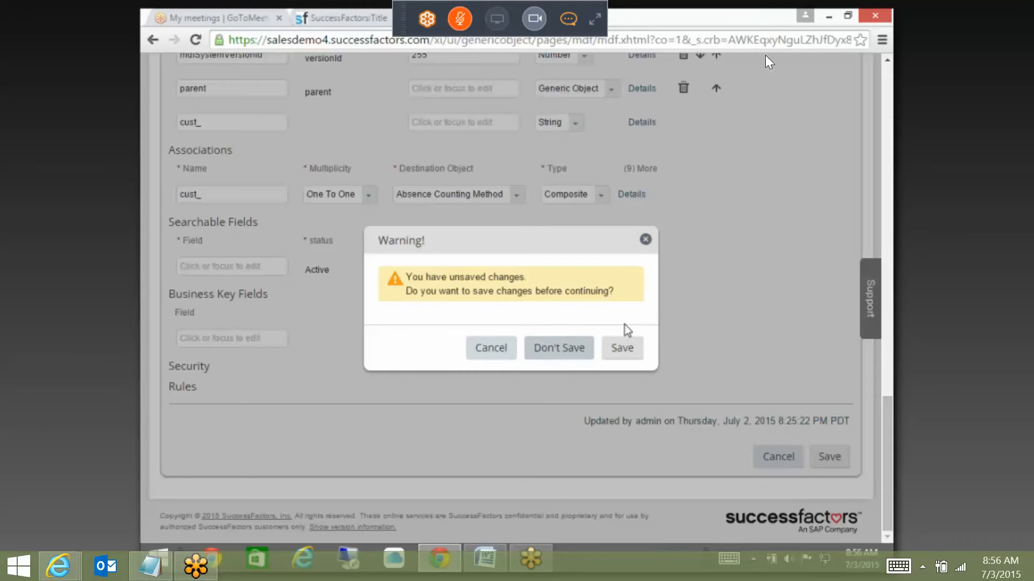
click(574, 350)
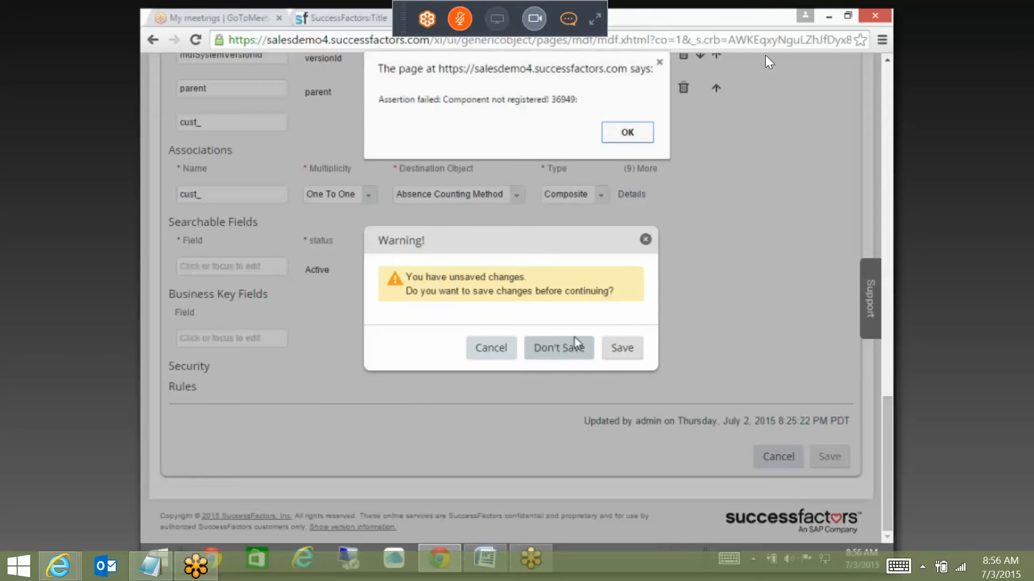
click(623, 134)
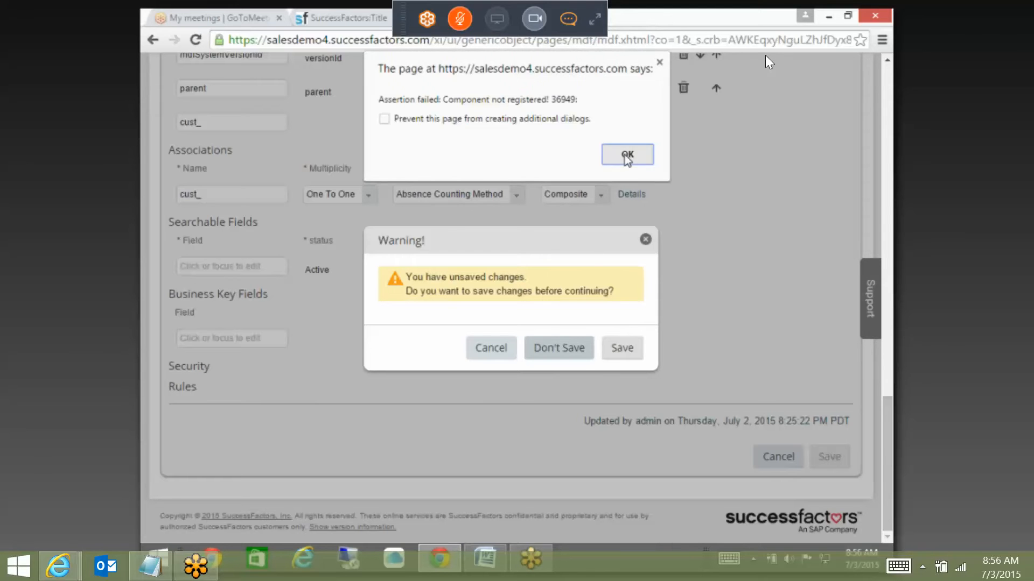
click(624, 156)
click(616, 157)
click(619, 154)
click(619, 154)
click(618, 153)
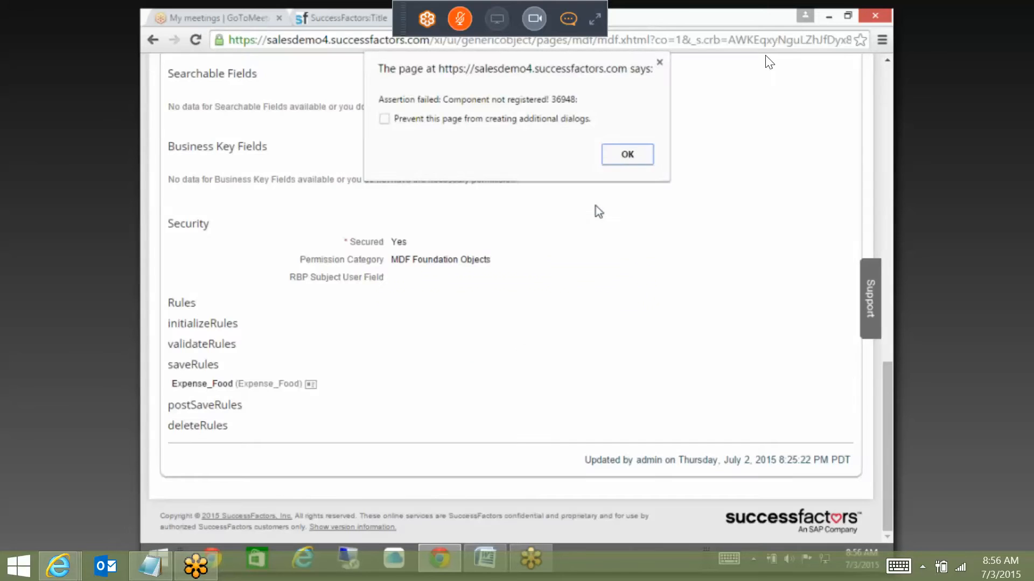
click(626, 155)
Step: Correct Expense Details to Secured No and Permission Category No Selection, then save
scroll(627, 188, up, 3)
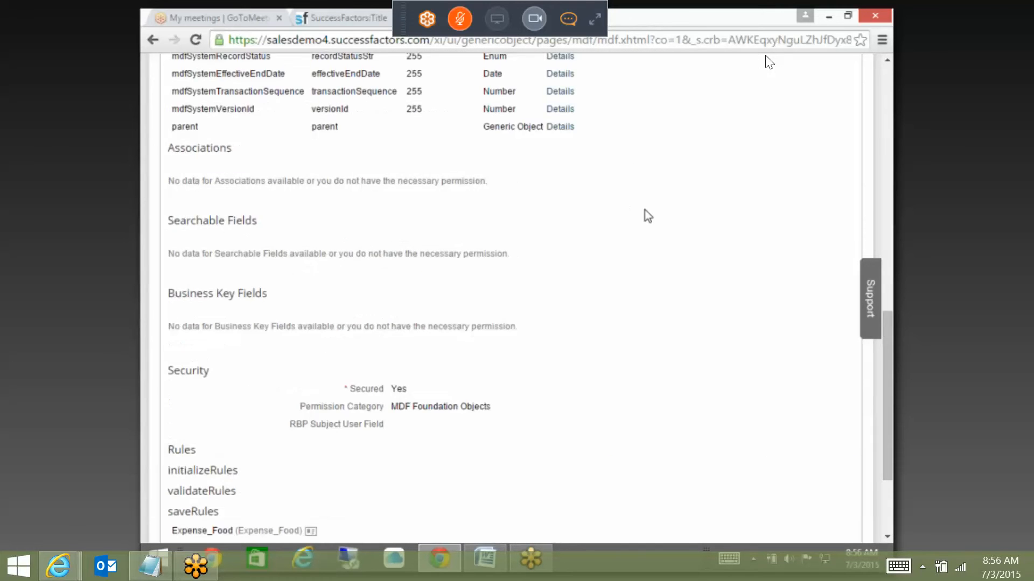
scroll(663, 204, up, 10)
click(826, 240)
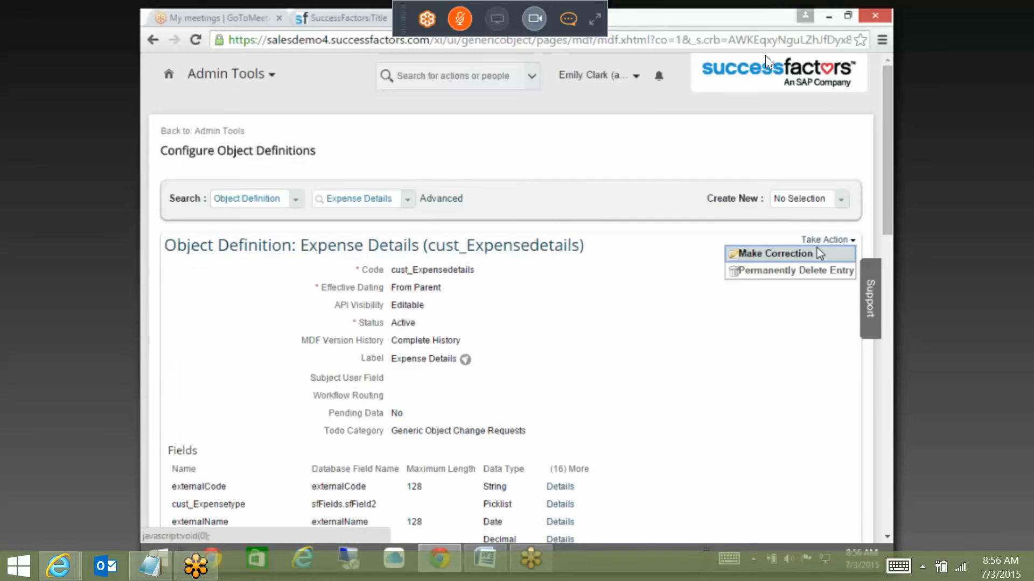
click(816, 251)
scroll(883, 327, down, 15)
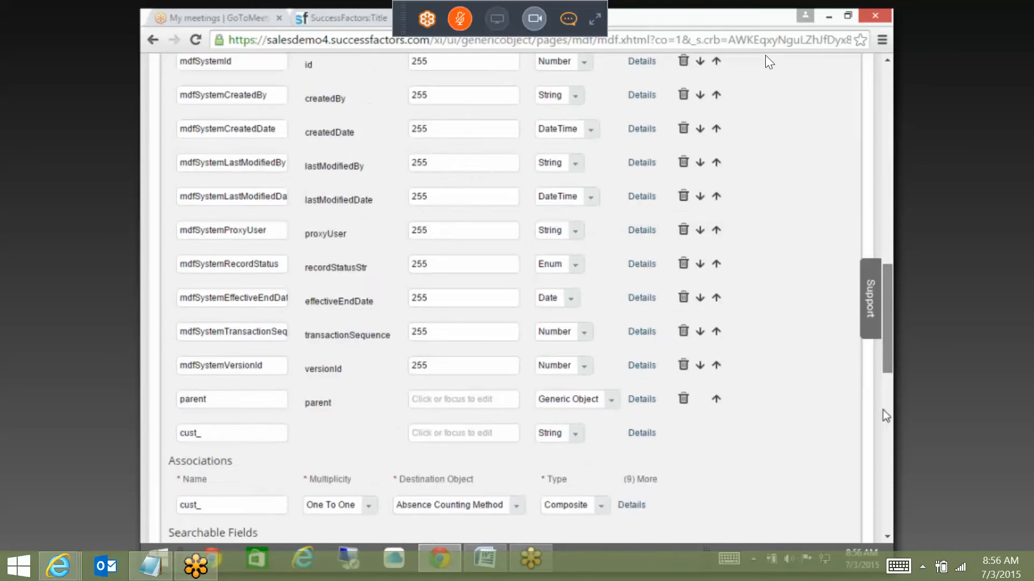
scroll(883, 415, down, 6)
click(428, 376)
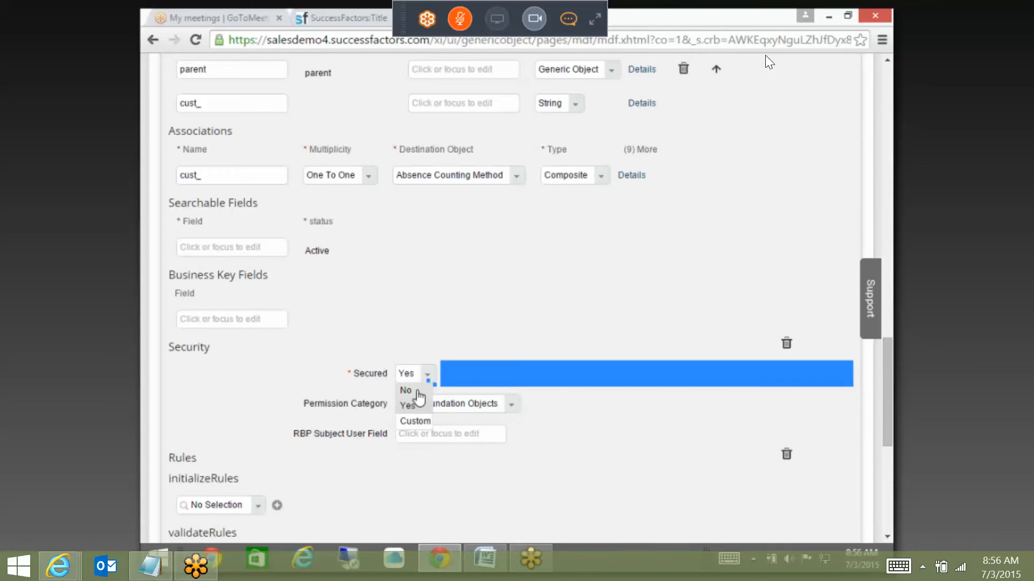
click(407, 390)
click(509, 404)
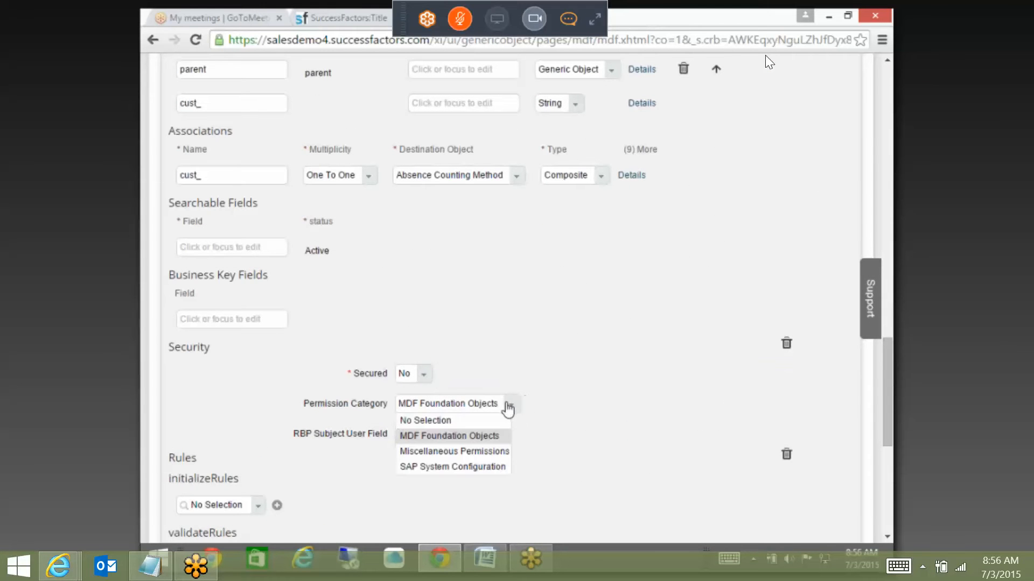
click(432, 419)
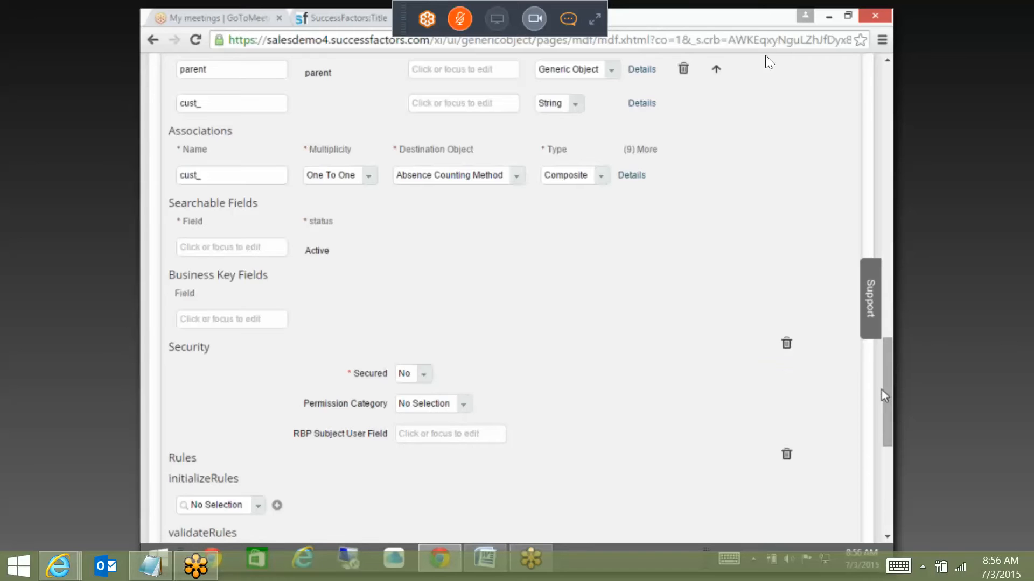
scroll(884, 395, down, 7)
click(841, 459)
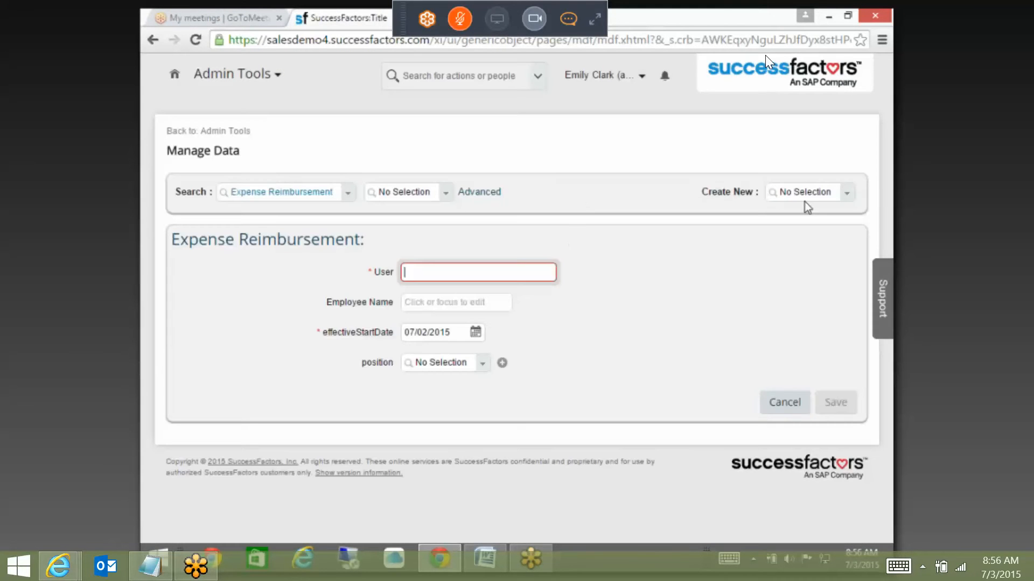
Step: Create a new Expense Reimbursement, choosing the User and entering the employee's name
click(802, 194)
text(ex)
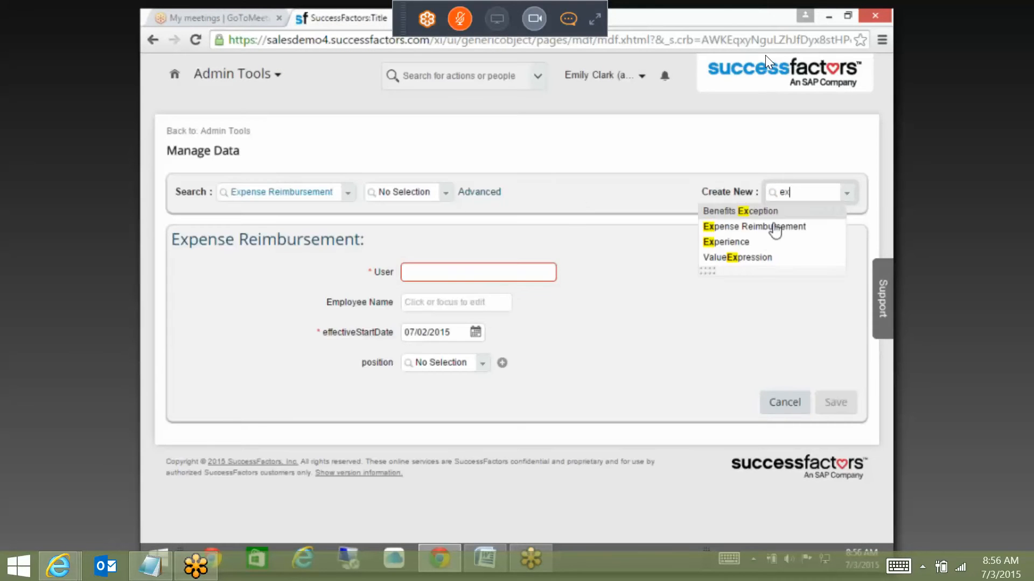
click(774, 229)
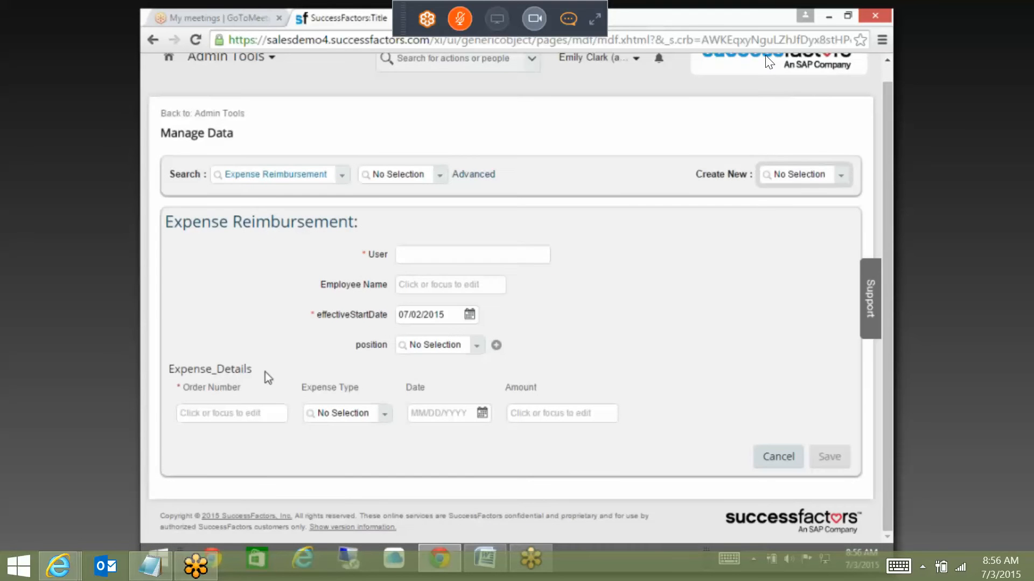
click(428, 258)
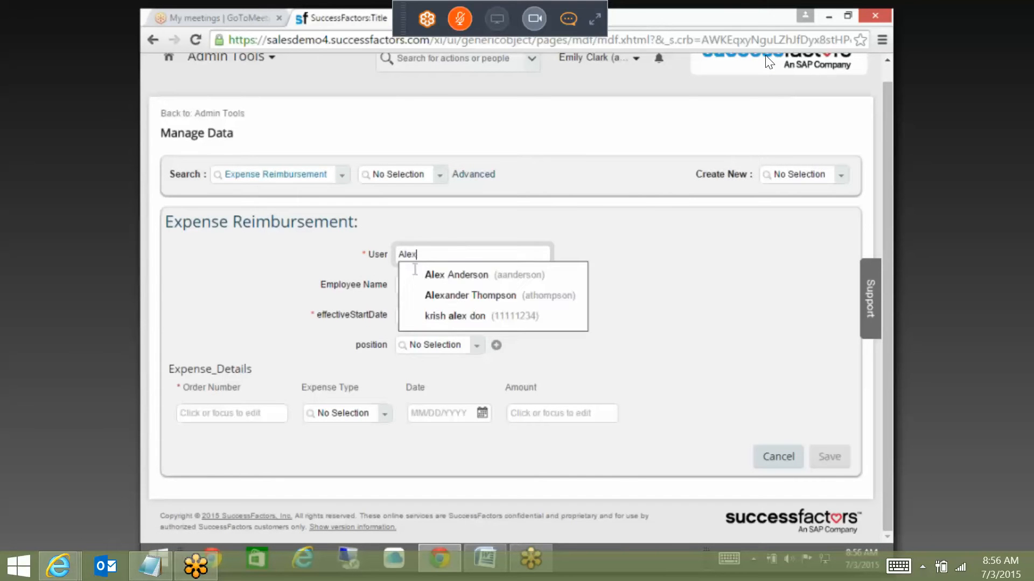
click(415, 272)
click(423, 289)
text(Ak)
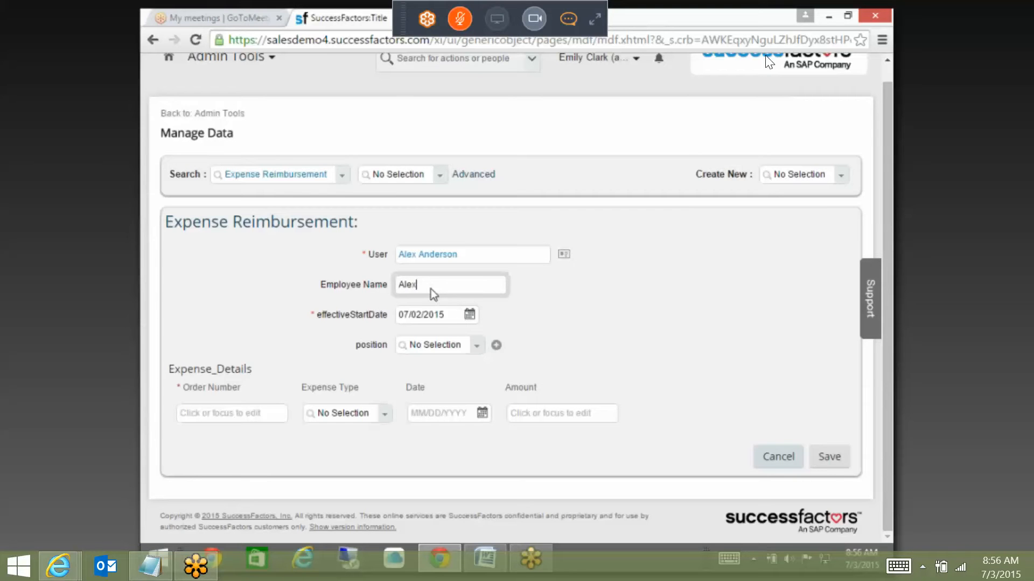
text(ex)
Step: Fill the first expense row with an order number, Food, 06/29/2015 and amount 10000
click(236, 415)
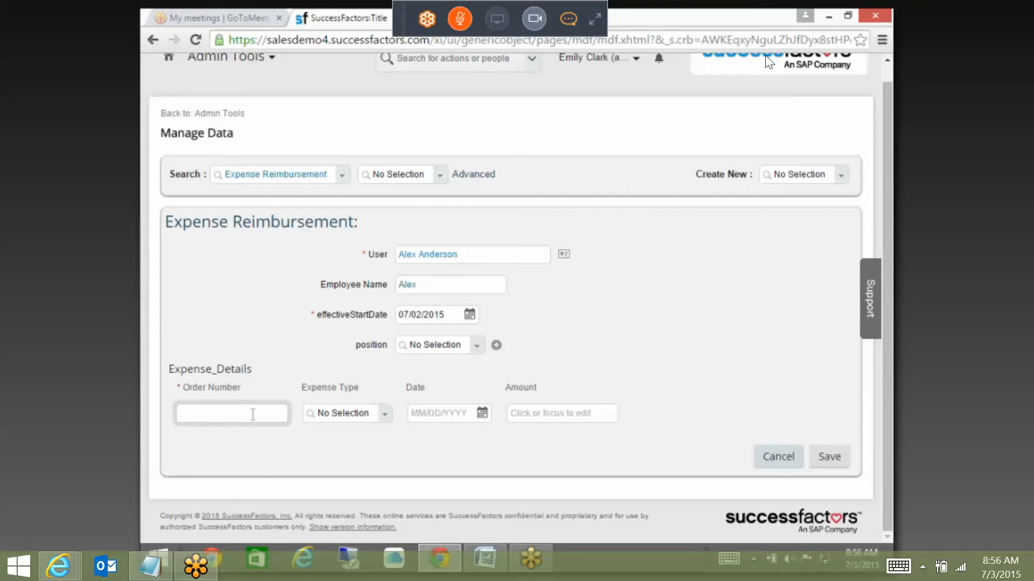
text(12312312312)
key(Tab)
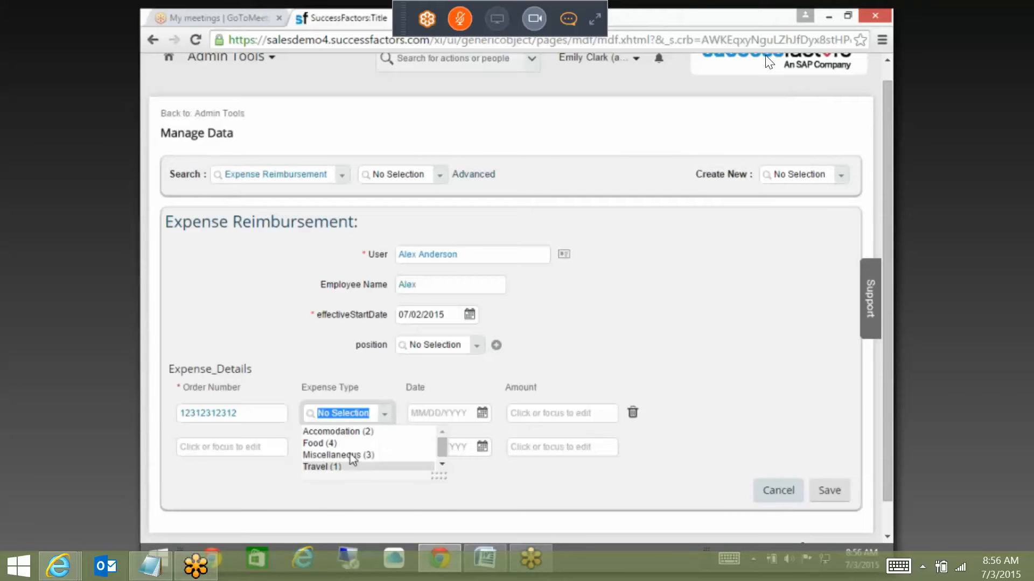
click(351, 444)
click(467, 417)
click(443, 315)
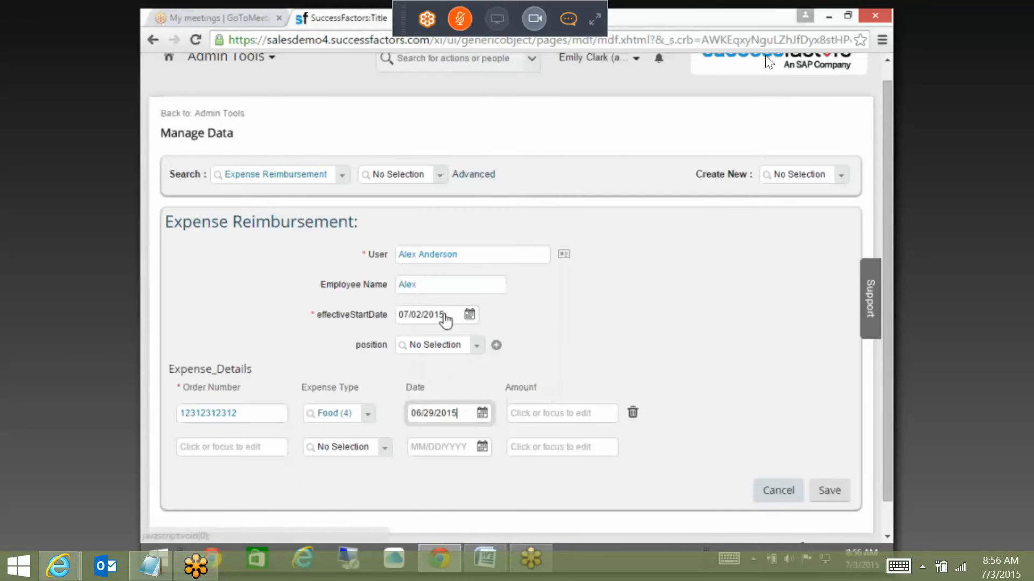
click(571, 418)
text(10000)
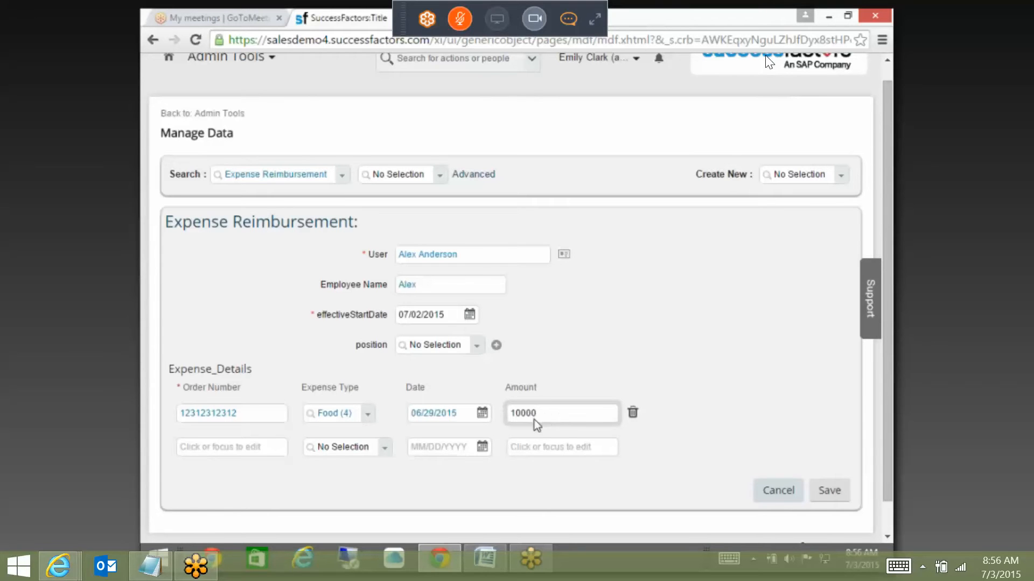
click(263, 456)
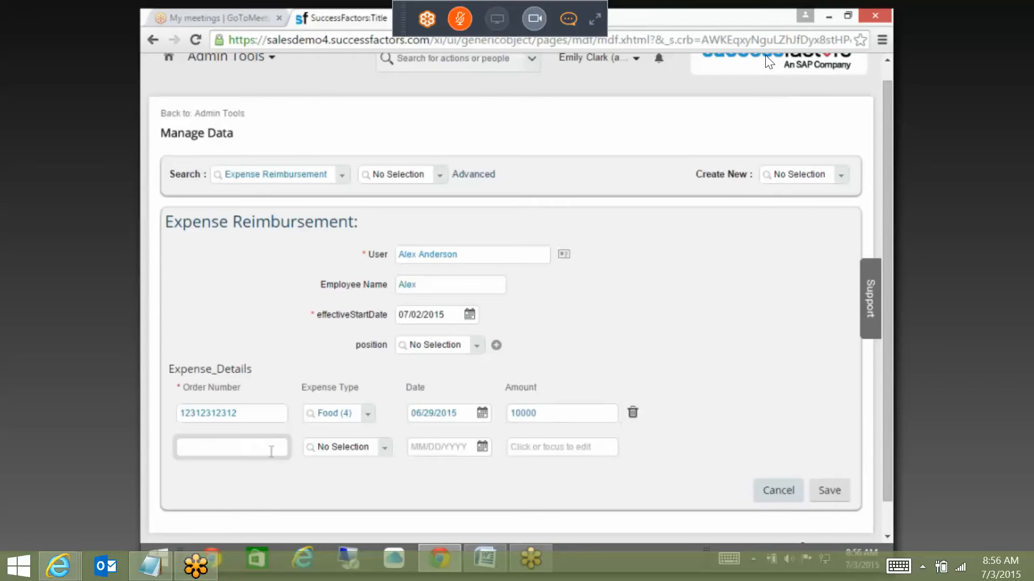
click(545, 413)
Step: Fill the second row with an order number, Accomodation, 06/30/2015 and amount 1231
click(210, 446)
text(1231251231)
click(342, 447)
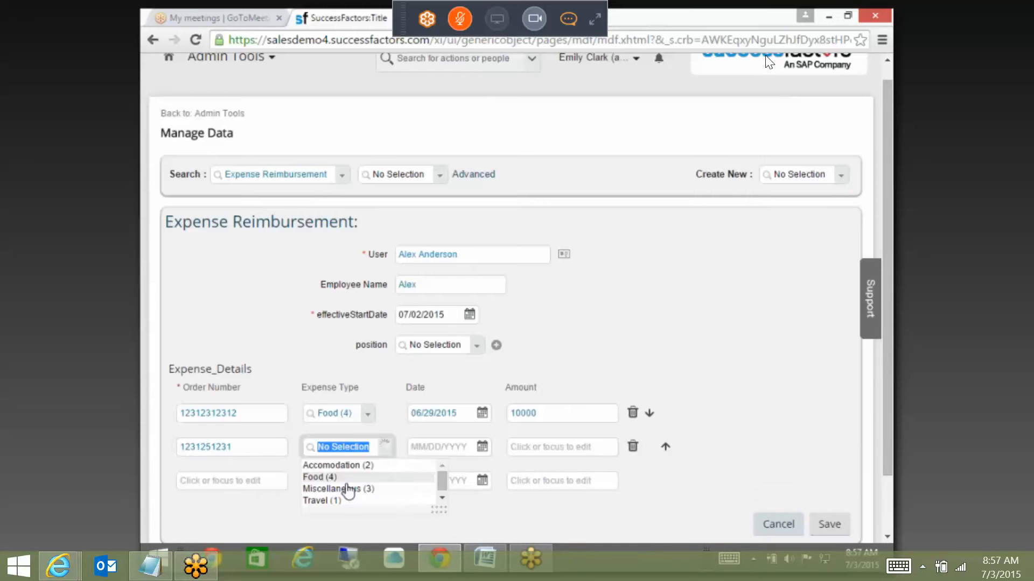
click(351, 465)
click(488, 445)
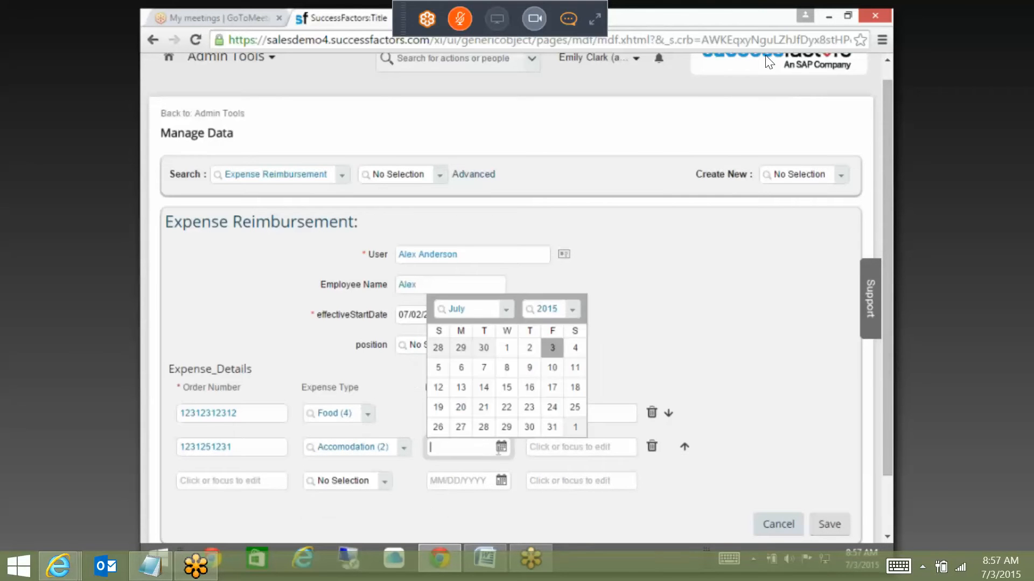
click(484, 348)
click(560, 451)
text(1231)
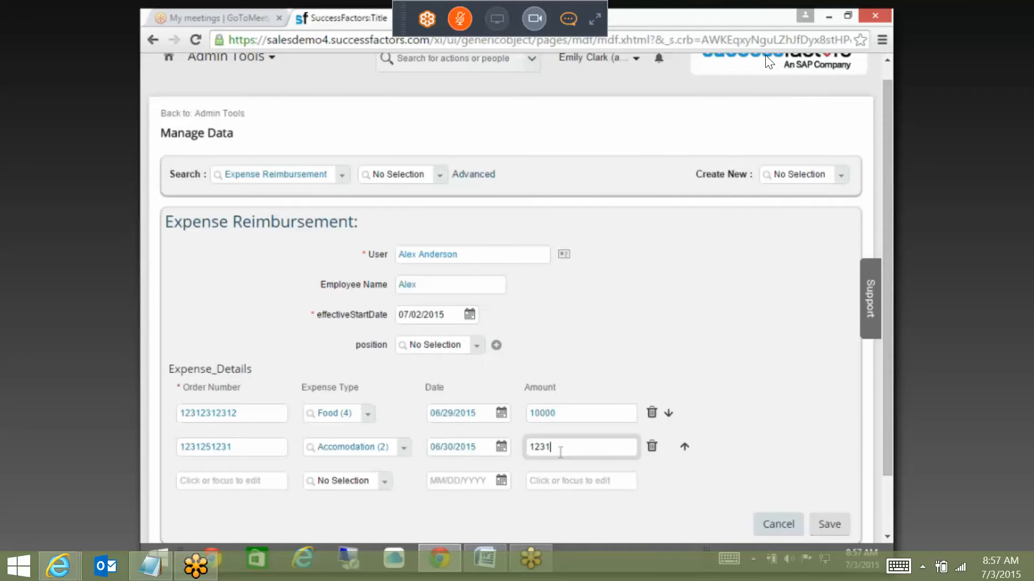
click(757, 452)
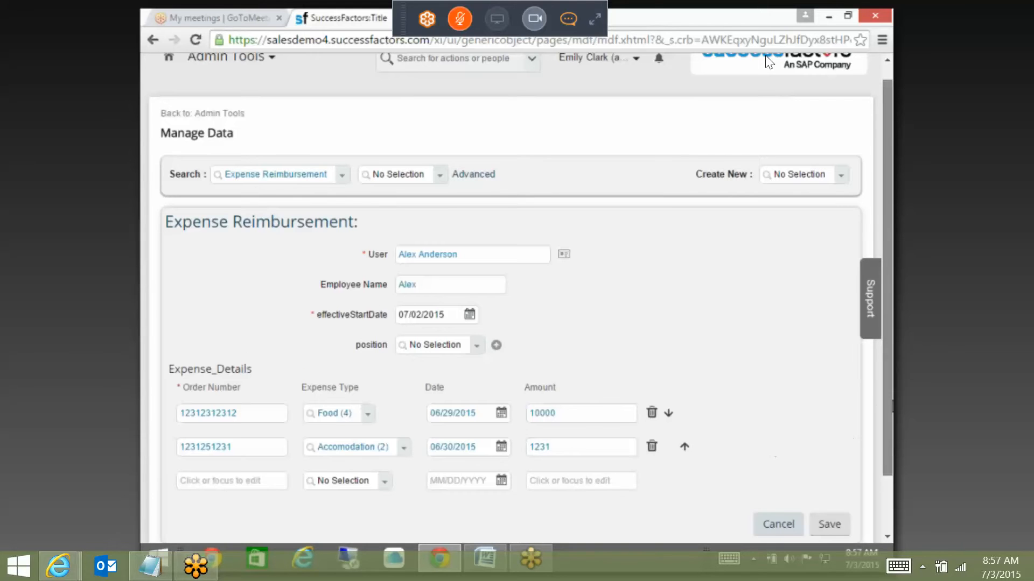
scroll(848, 463, down, 2)
Step: Attempt to save the reimbursement and dismiss the 'You are eligible only for 200' error
click(834, 463)
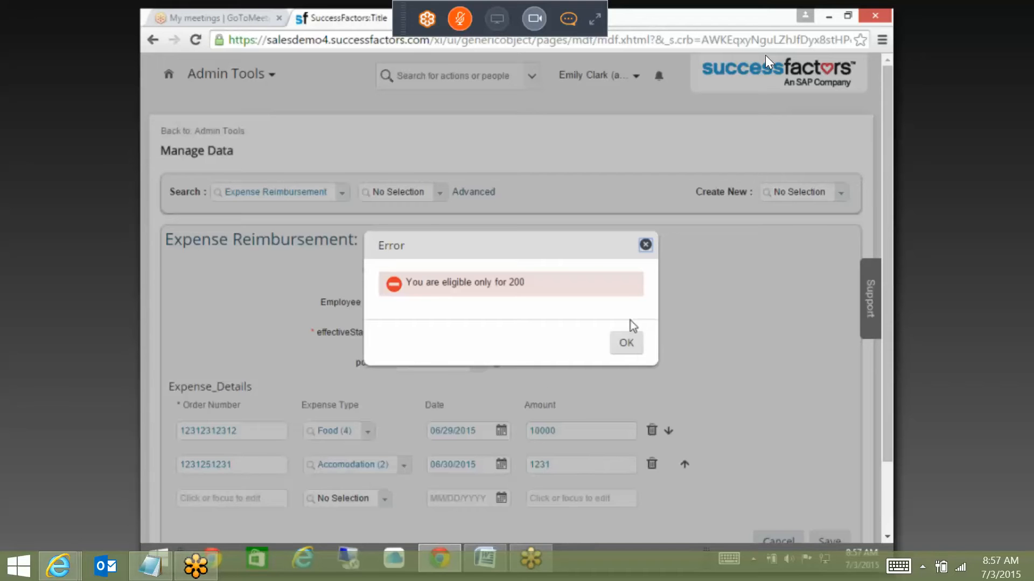
click(635, 347)
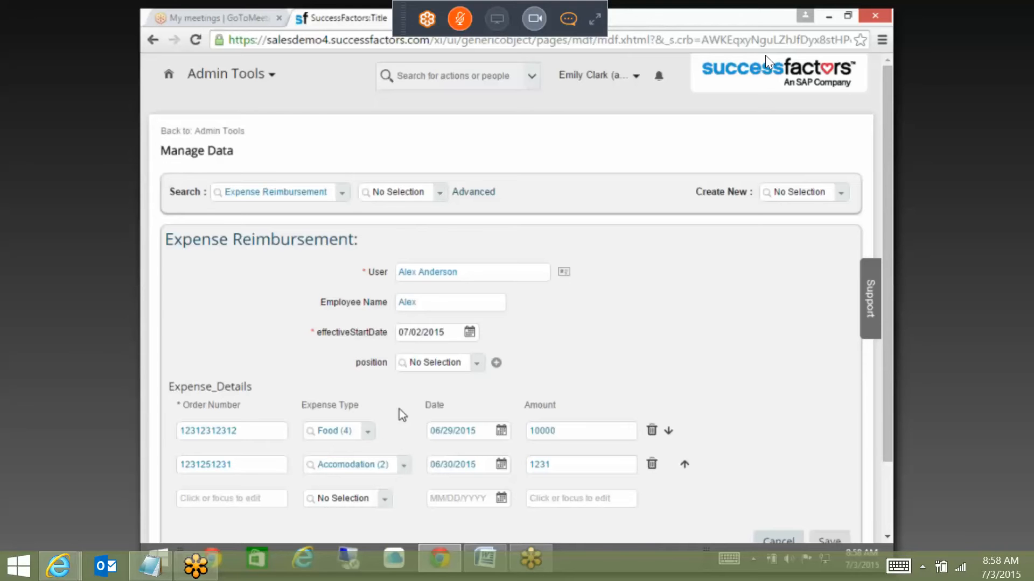
scroll(631, 276, down, 2)
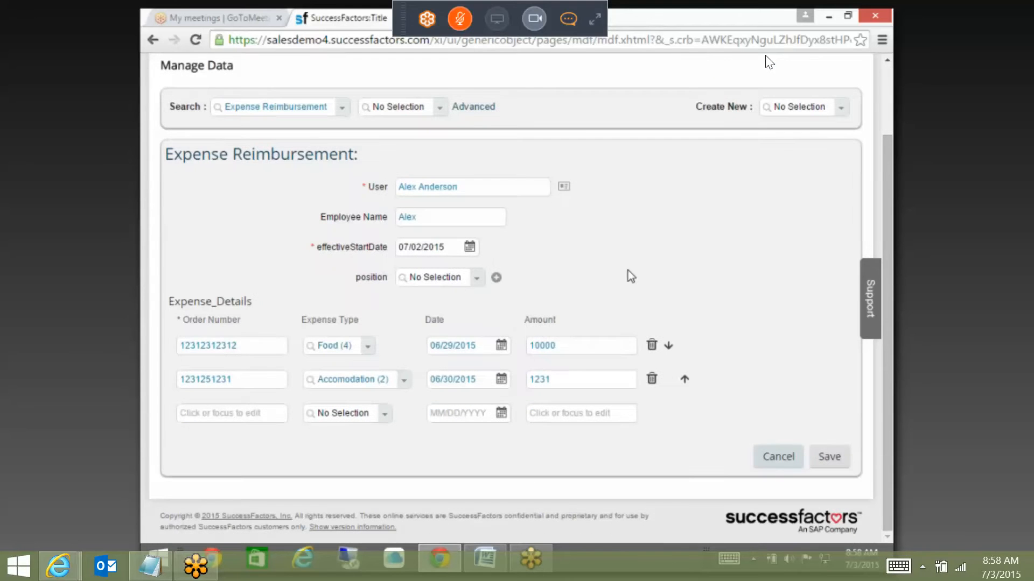
click(818, 459)
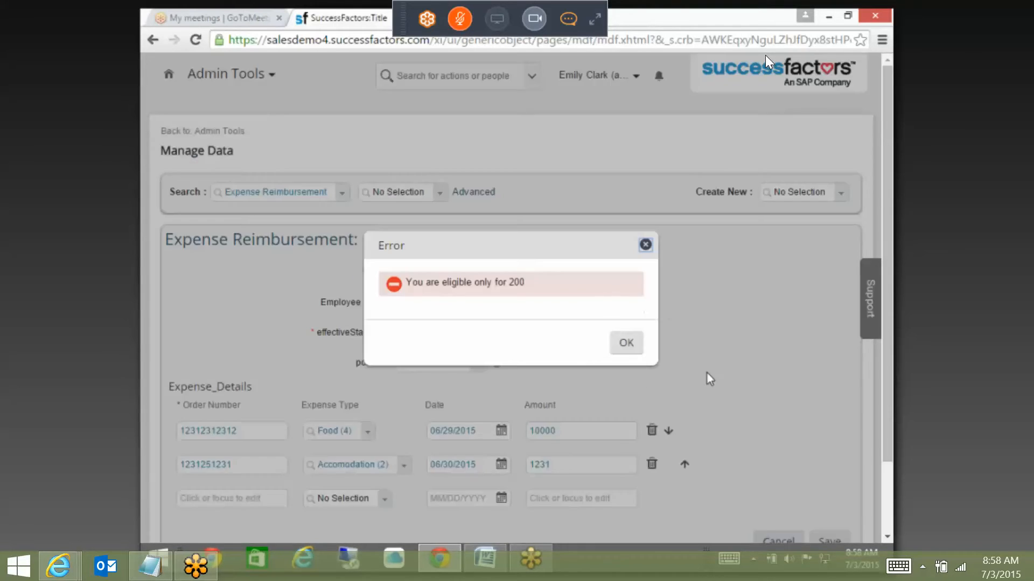
click(624, 342)
Step: Lower the Food amount from 10000 to 200 and save the reimbursement
double_click(554, 430)
text(2)
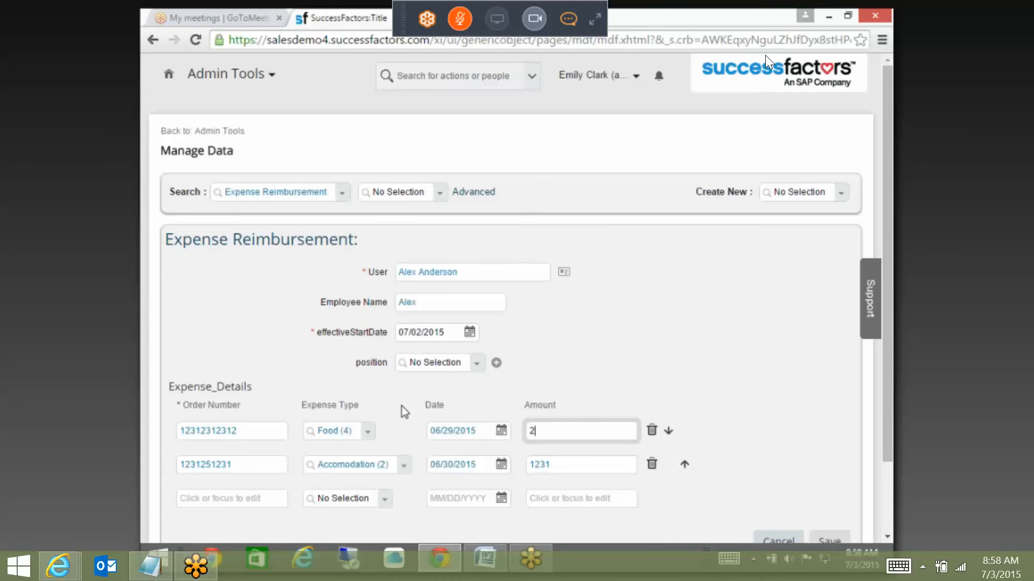
text(00)
click(790, 308)
scroll(846, 309, down, 2)
click(838, 460)
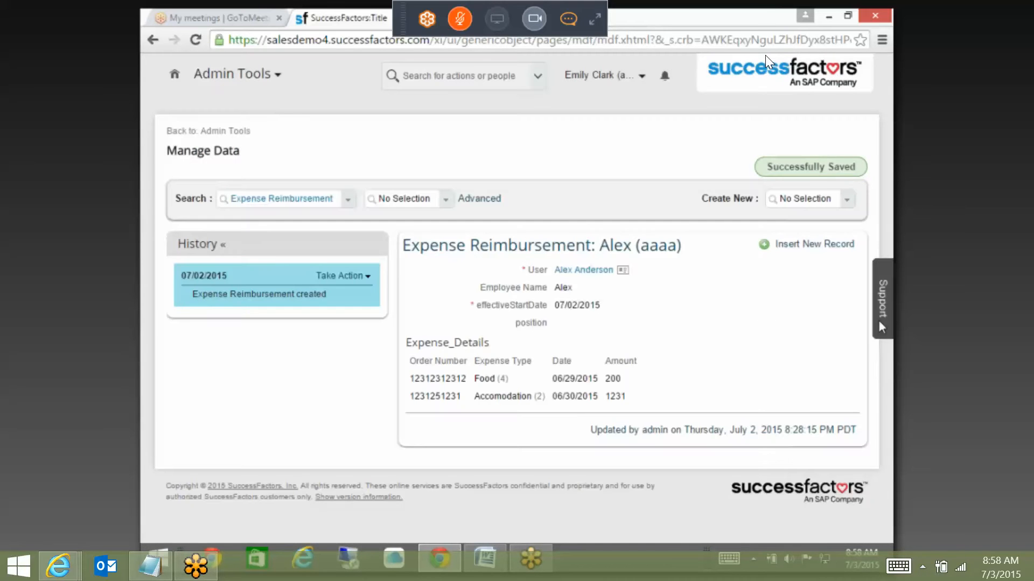
Step: Permanently delete the saved Expense Reimbursement entry
click(340, 276)
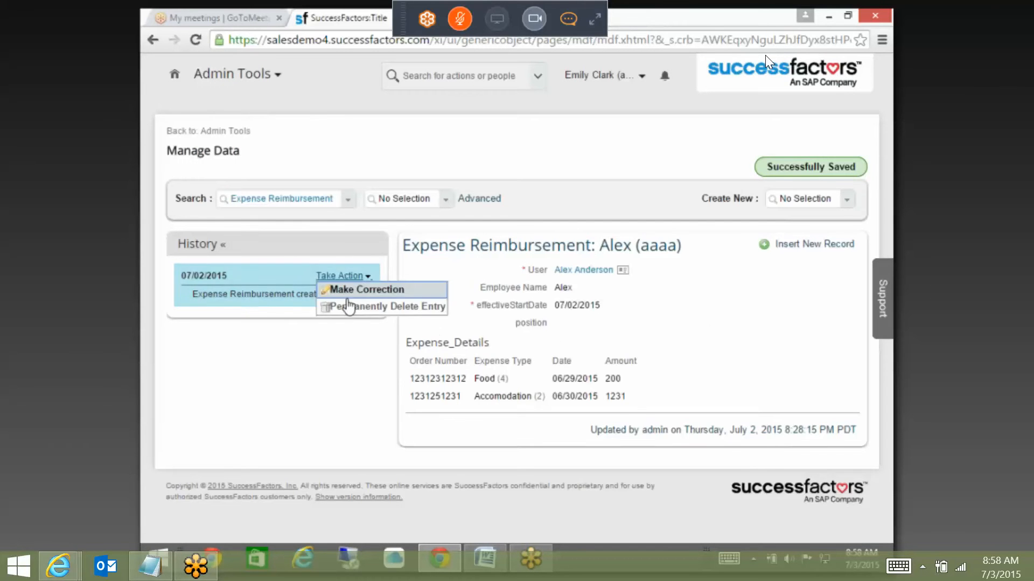
click(350, 305)
click(630, 348)
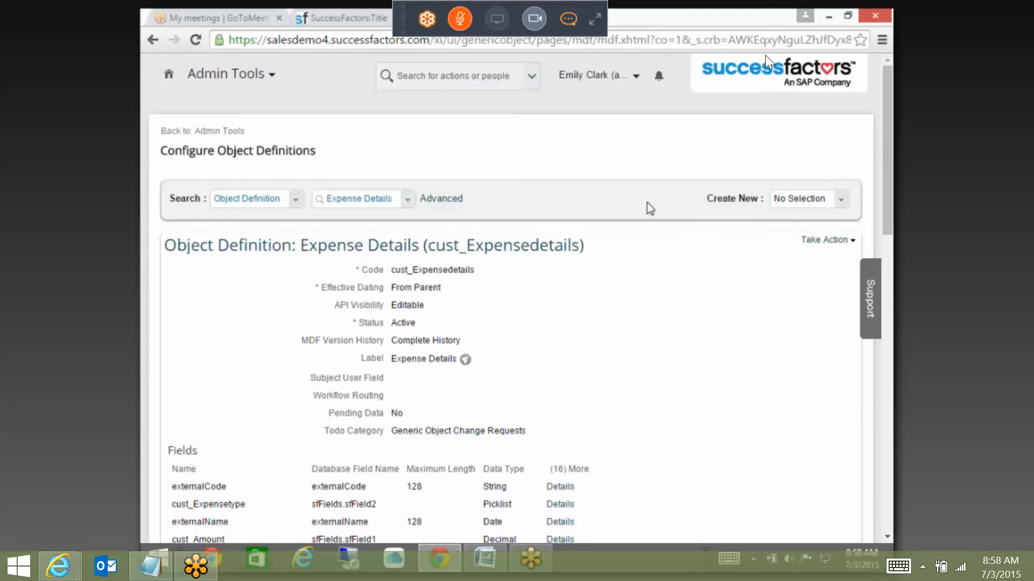
Step: Delete the Expense_Food save rule from Expense Details and add a new validateRules rule
scroll(598, 259, down, 2)
scroll(598, 260, up, 2)
click(824, 241)
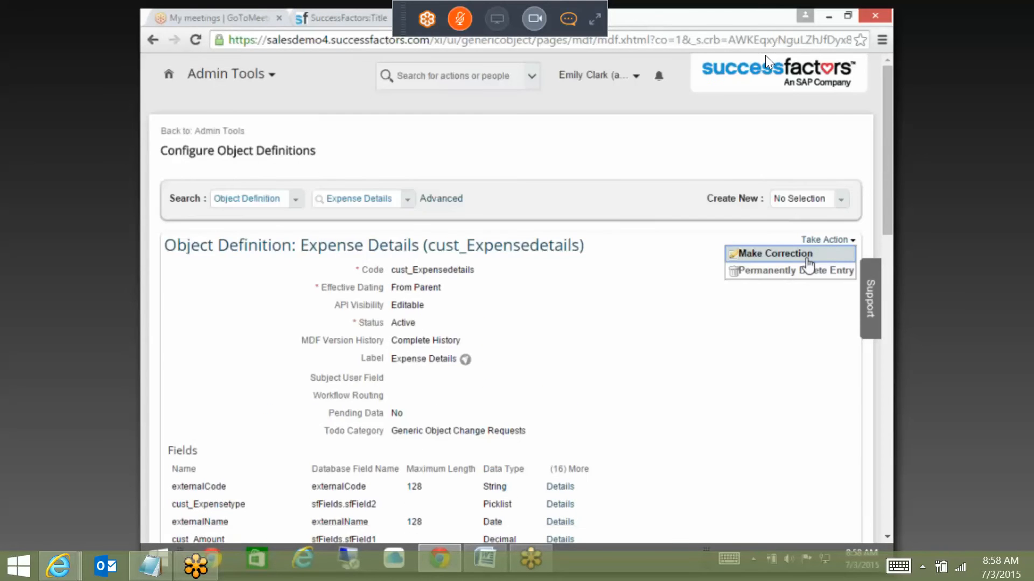
click(805, 252)
scroll(769, 62, down, 20)
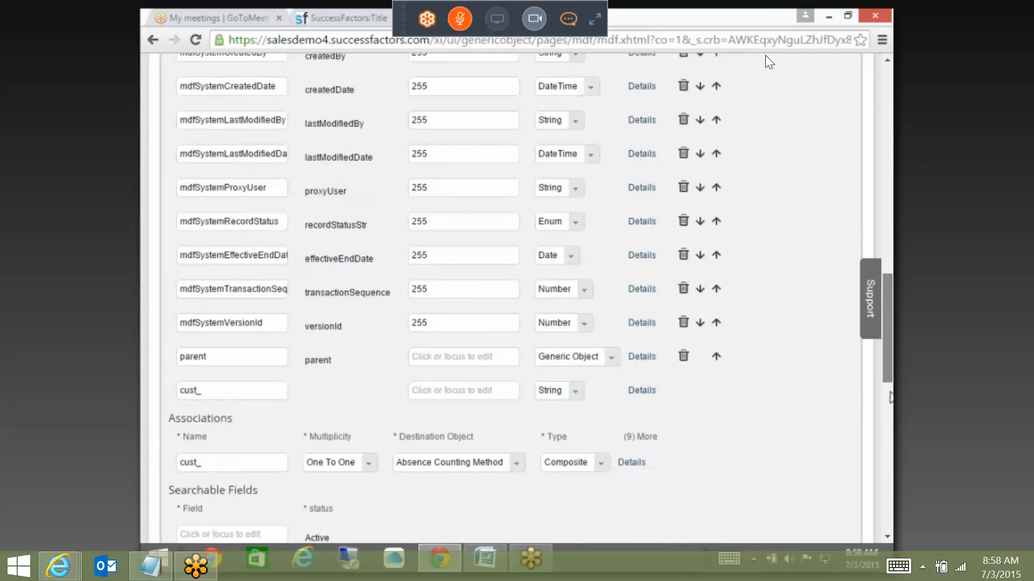
drag(891, 455, 892, 479)
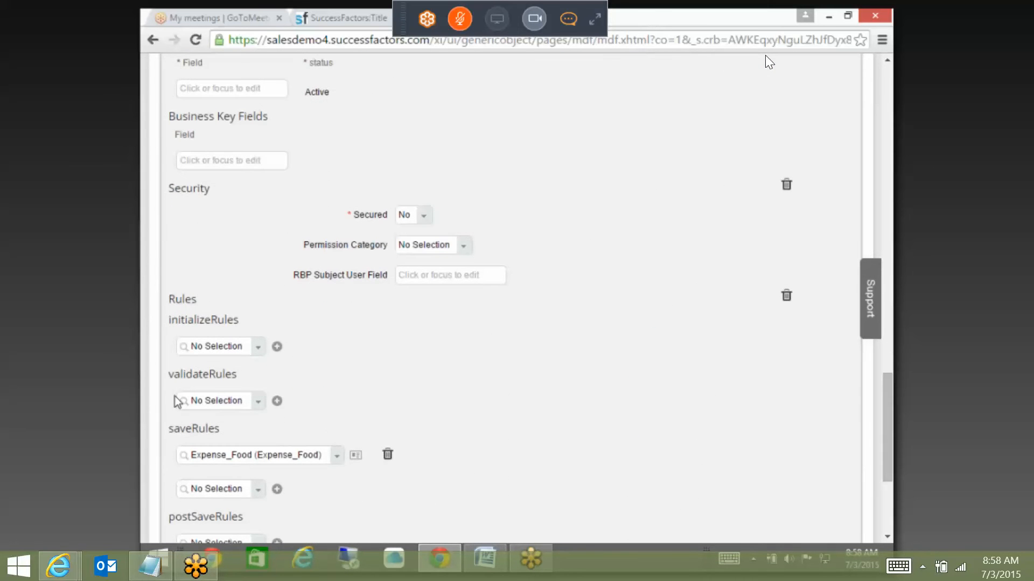
click(388, 454)
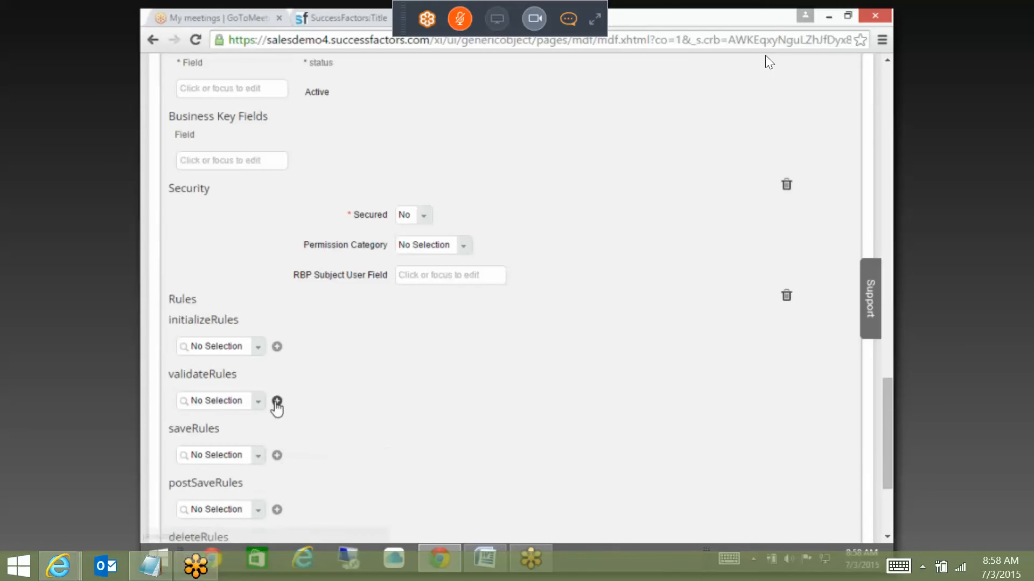
click(277, 402)
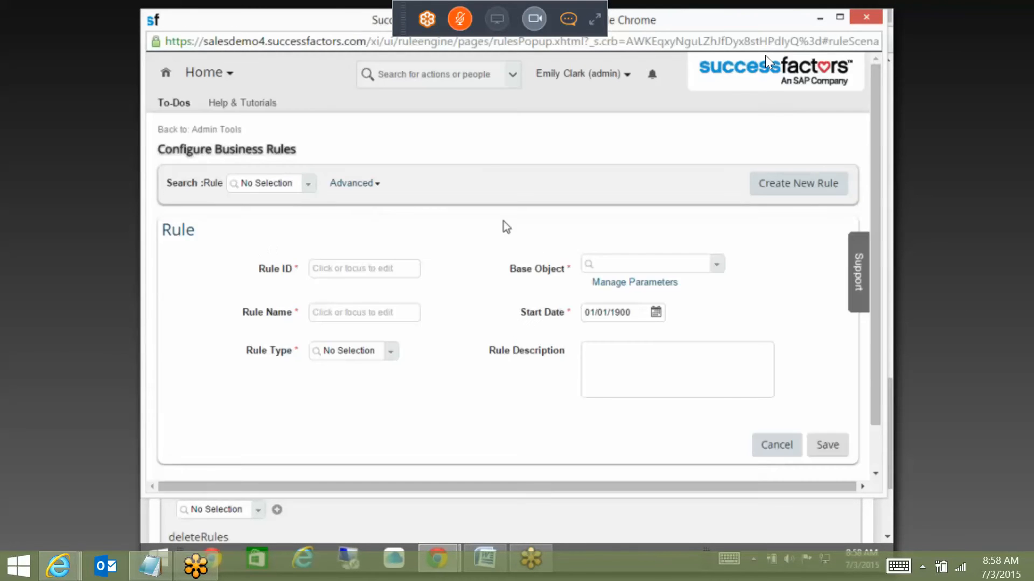
Step: Enter Expense_Validation as both the rule ID and the rule name
scroll(503, 221, down, 1)
click(361, 216)
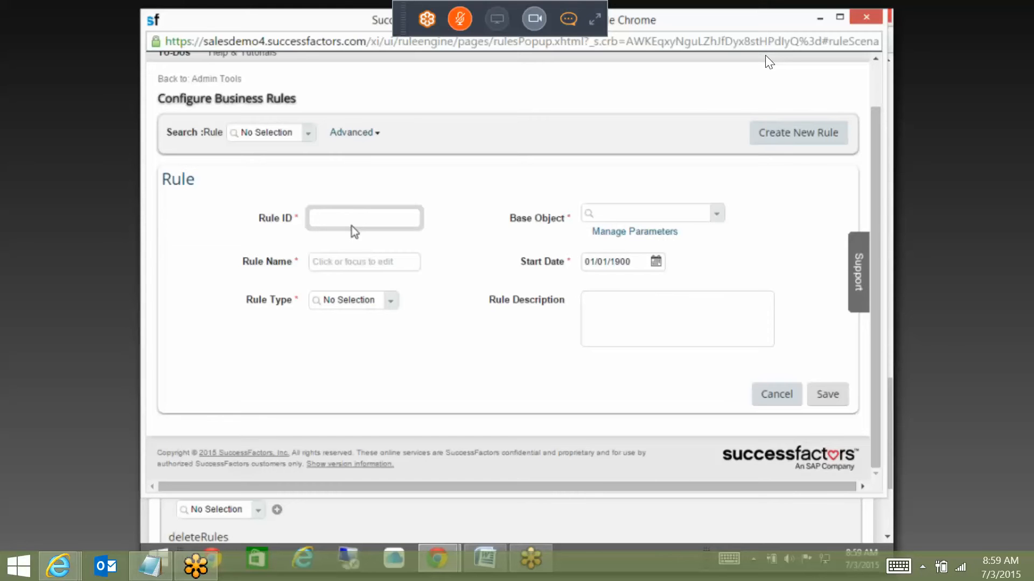
text(Expense_Validation)
click(386, 262)
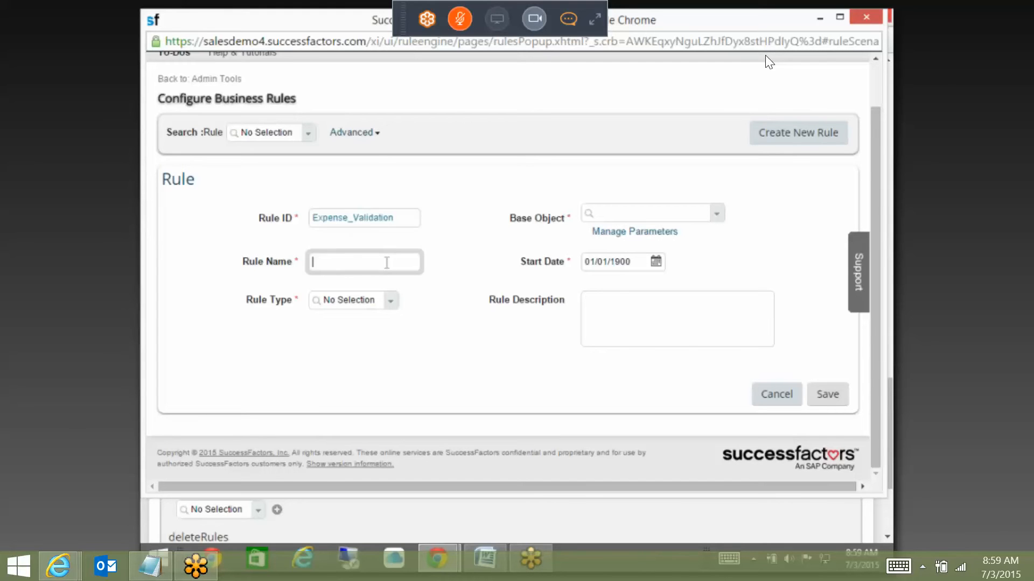
key(shift+Tab)
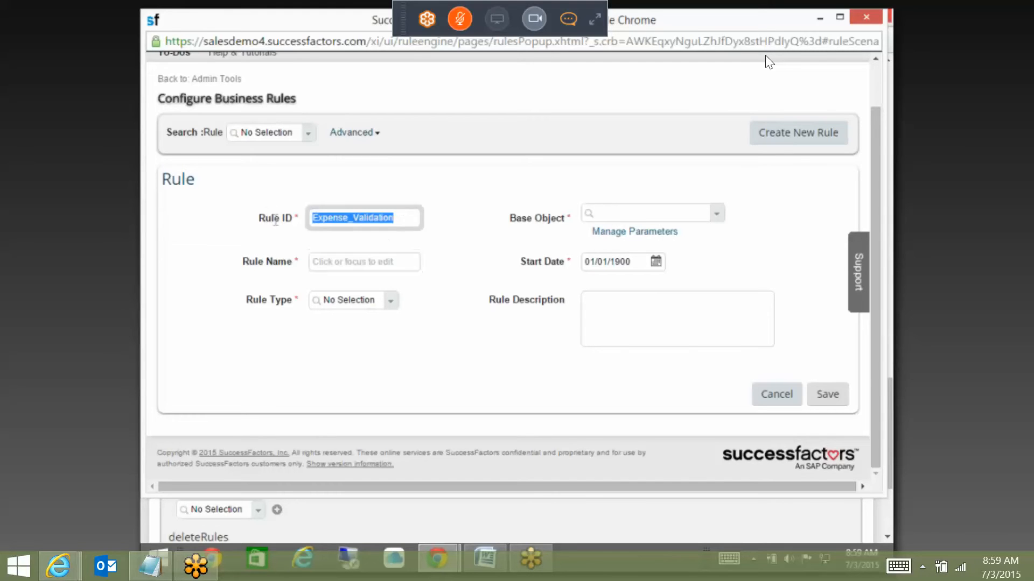
key(ctrl+c)
click(344, 262)
key(ctrl+v)
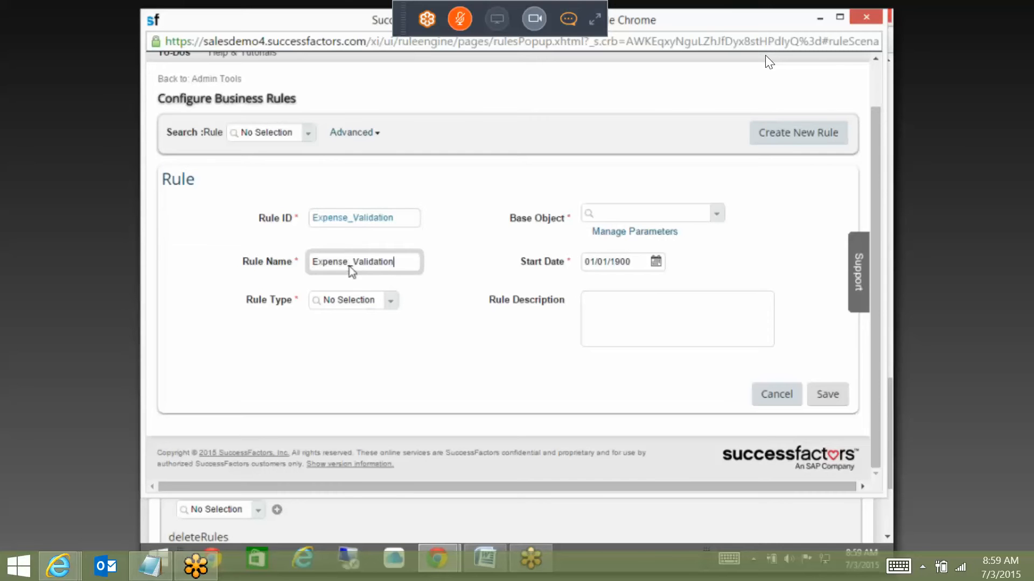
Step: Set the rule type to Propogate and the base object to Expense Details
click(391, 302)
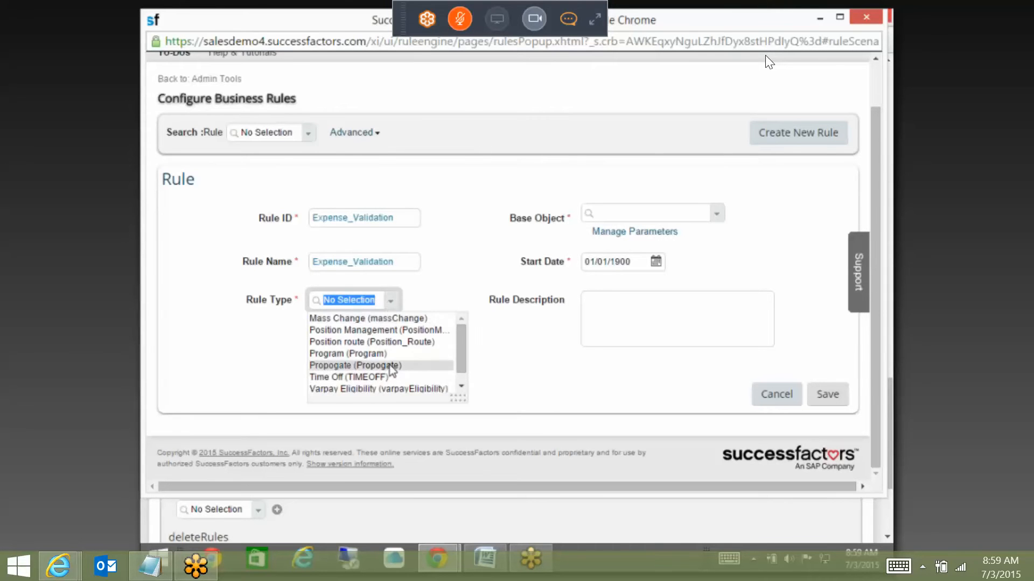
click(392, 366)
click(673, 218)
text(EX)
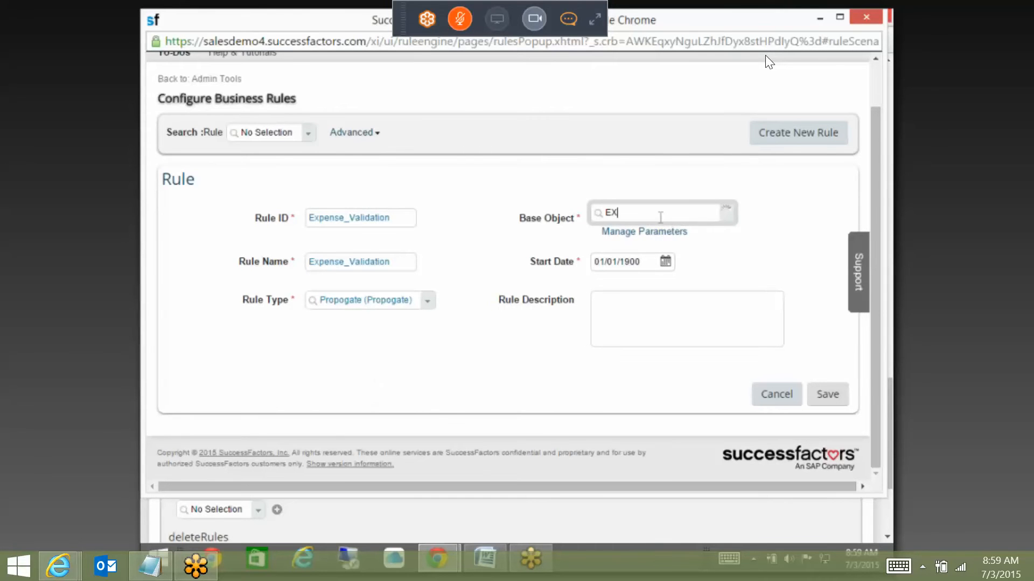
text(PENS)
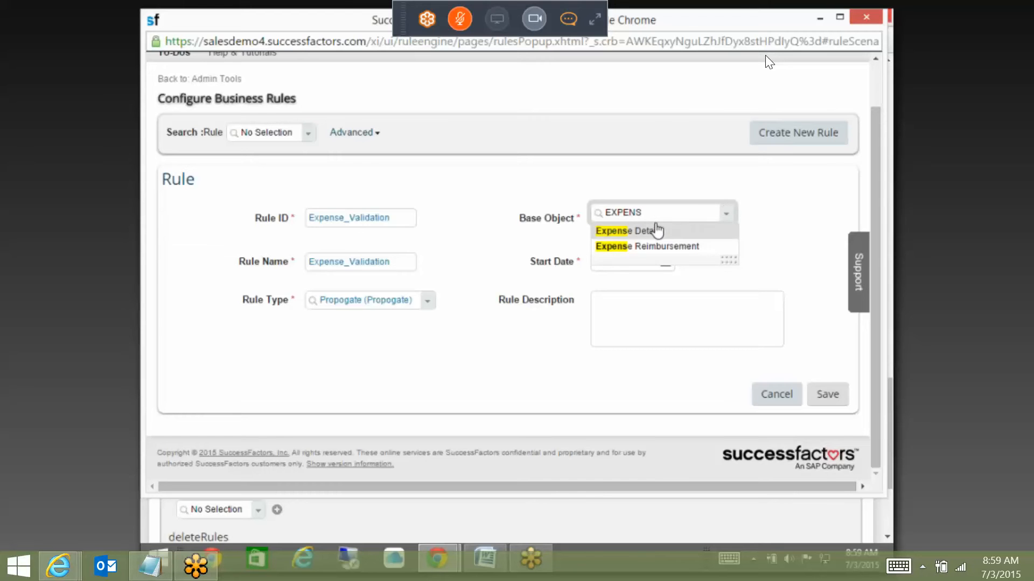
click(654, 232)
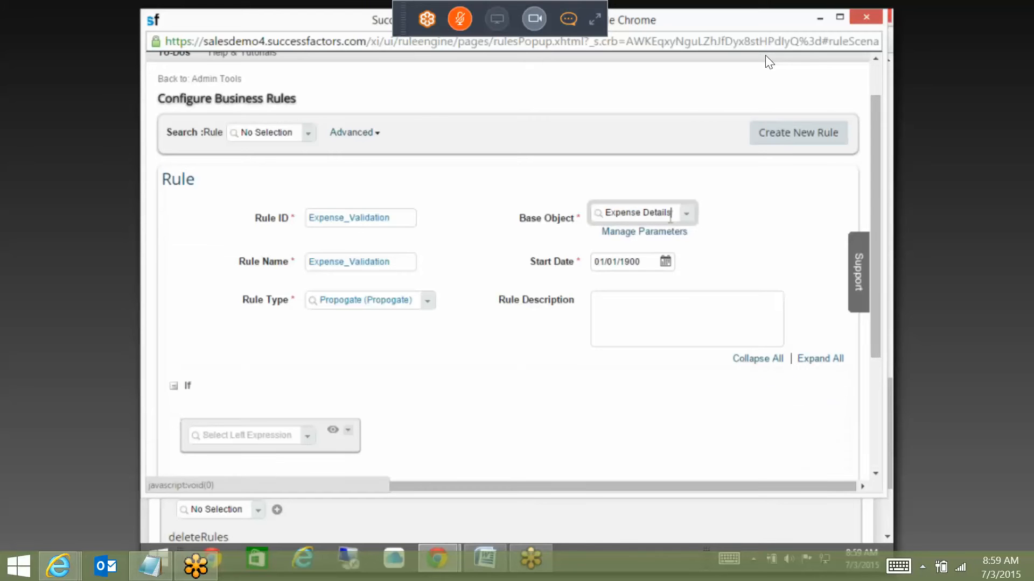
click(686, 214)
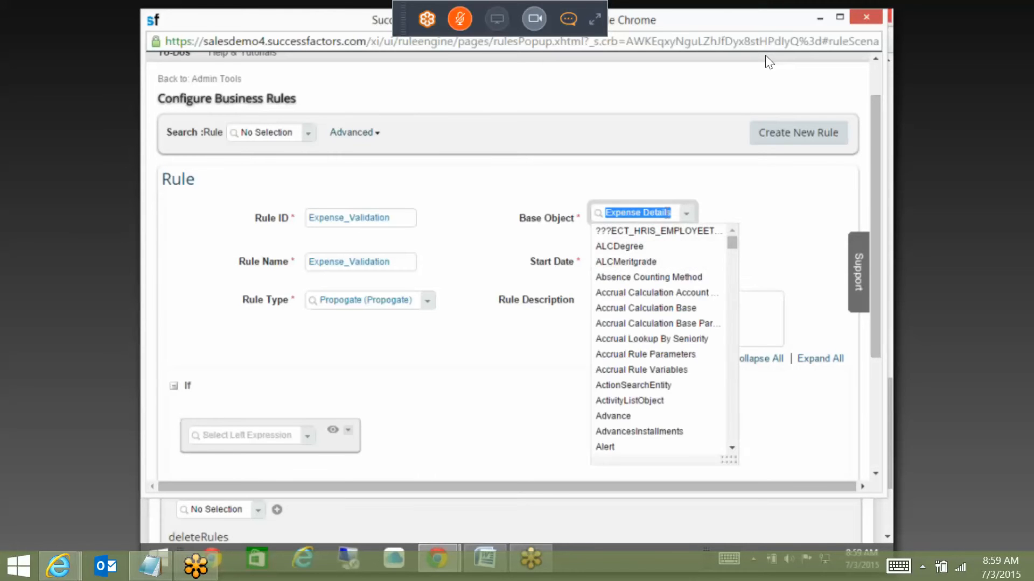
click(668, 212)
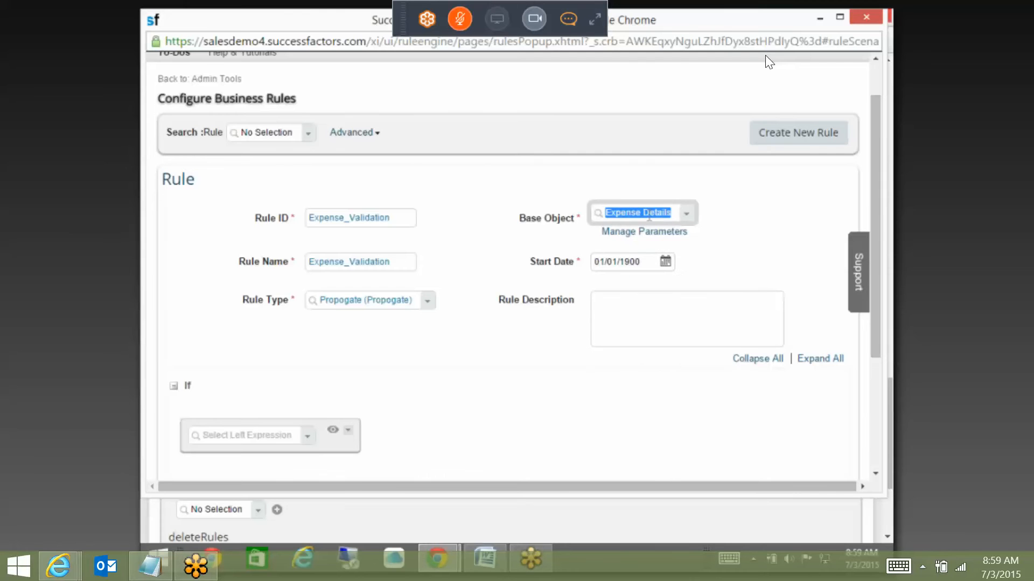
click(701, 250)
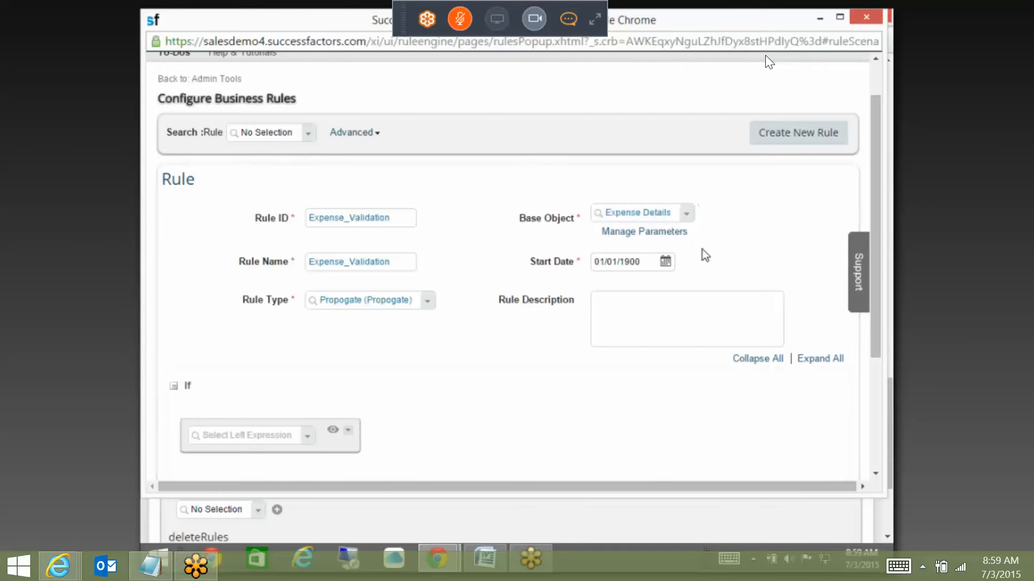
click(659, 214)
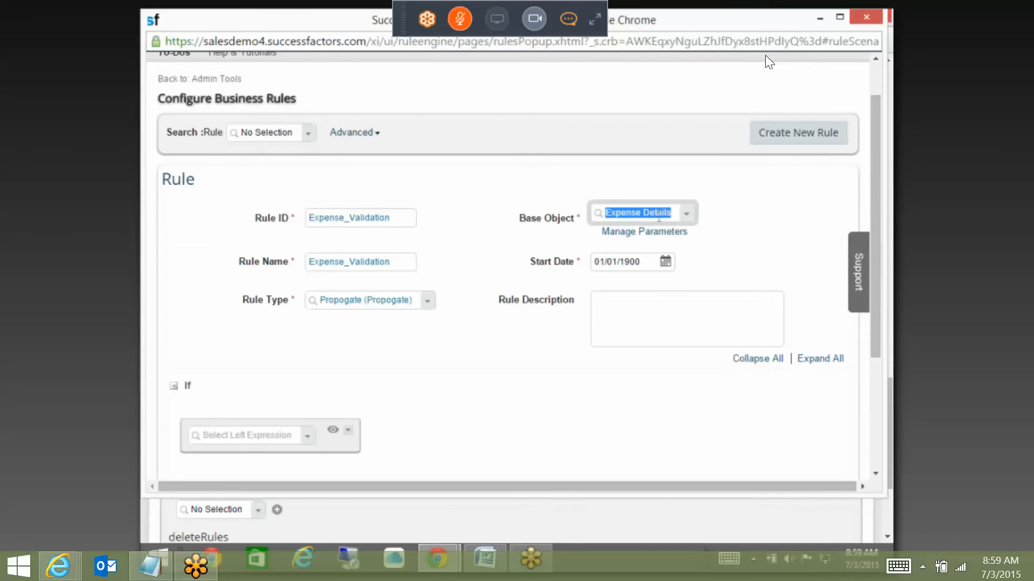
Step: Browse the If condition's Context expressions without picking one, then open Manage Parameters
click(395, 419)
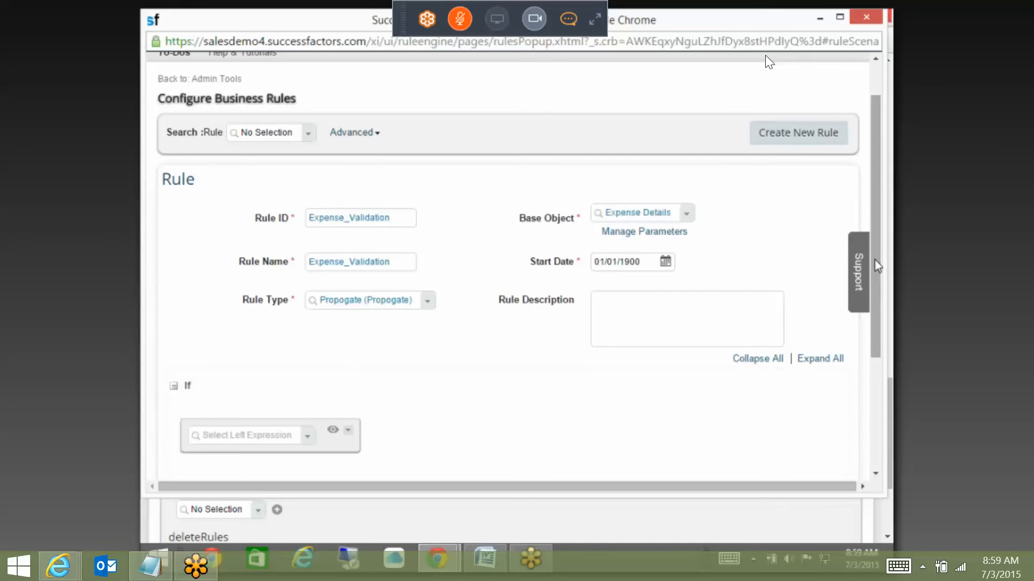
drag(877, 291, 876, 294)
scroll(873, 289, down, 3)
click(309, 259)
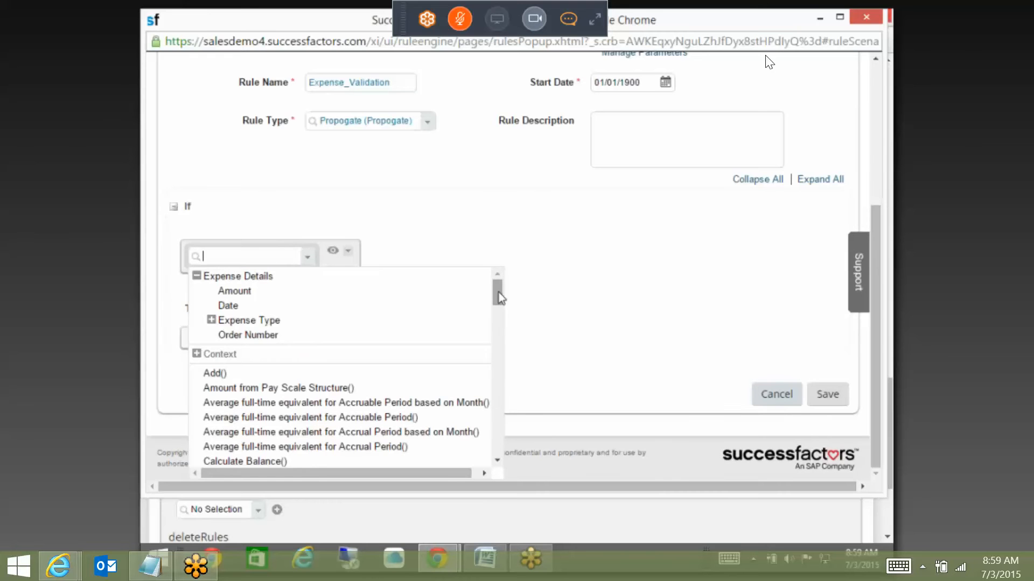
click(197, 354)
click(570, 262)
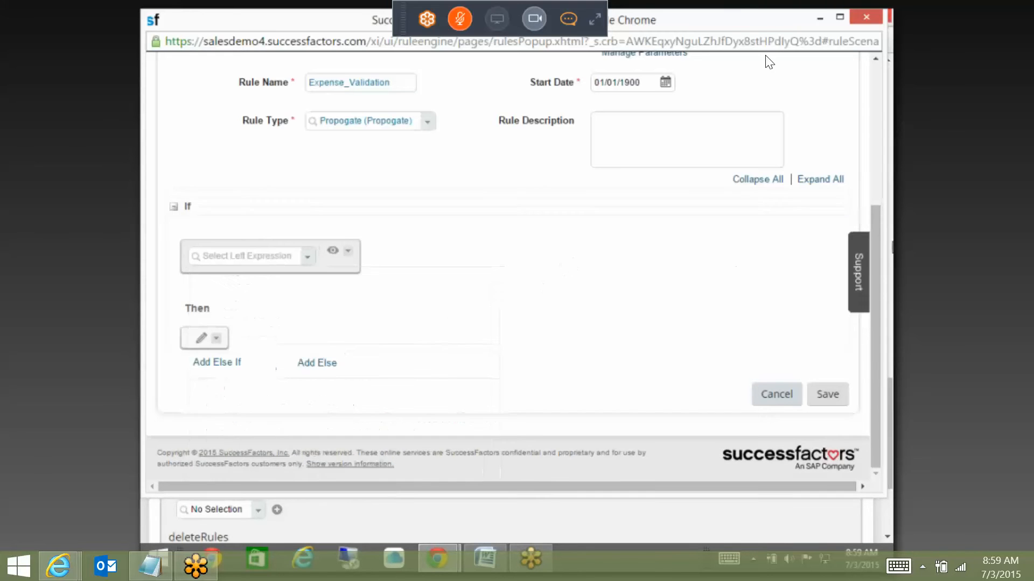
drag(874, 233, 883, 139)
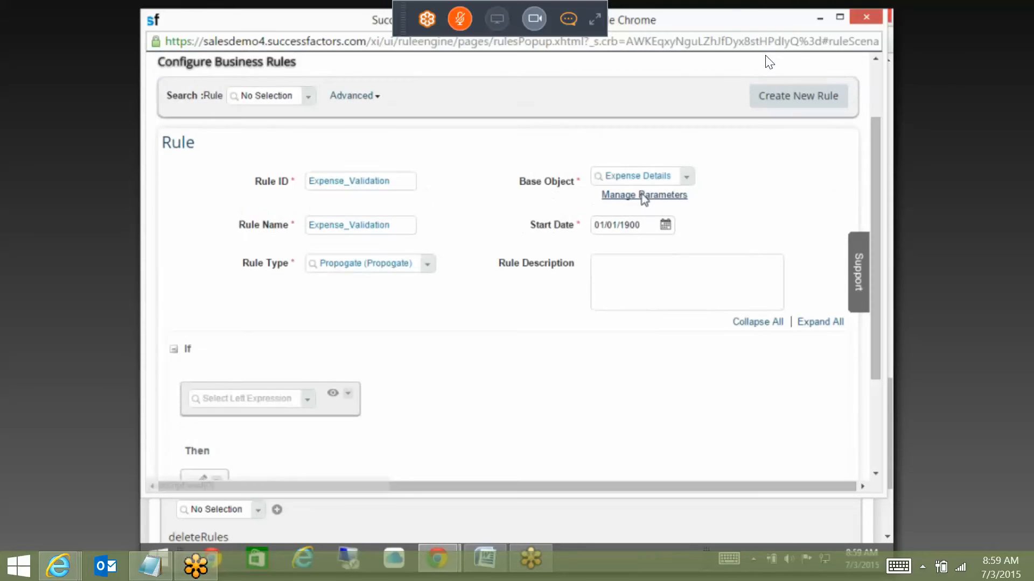
click(644, 195)
click(358, 291)
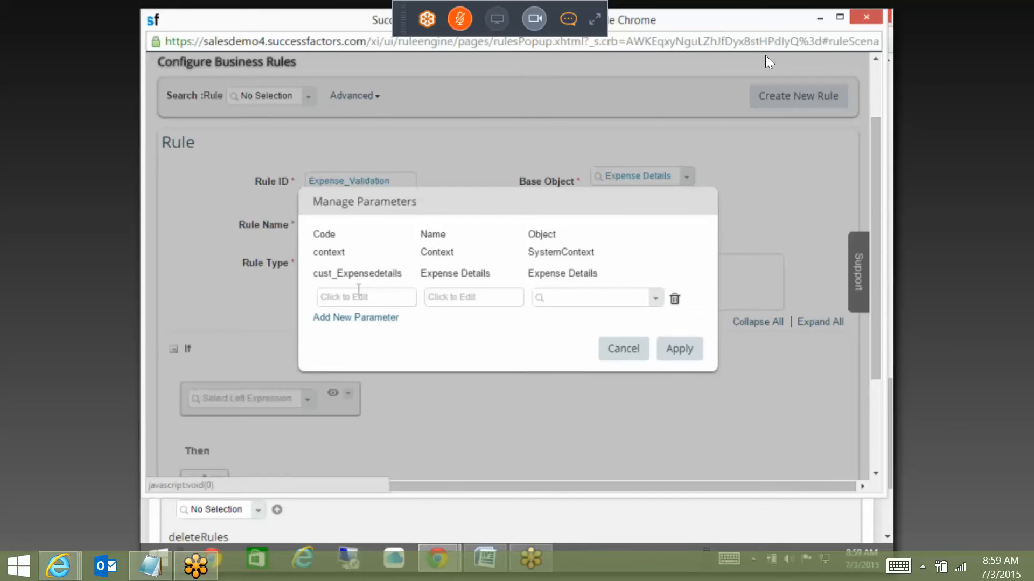
click(361, 295)
text(EX)
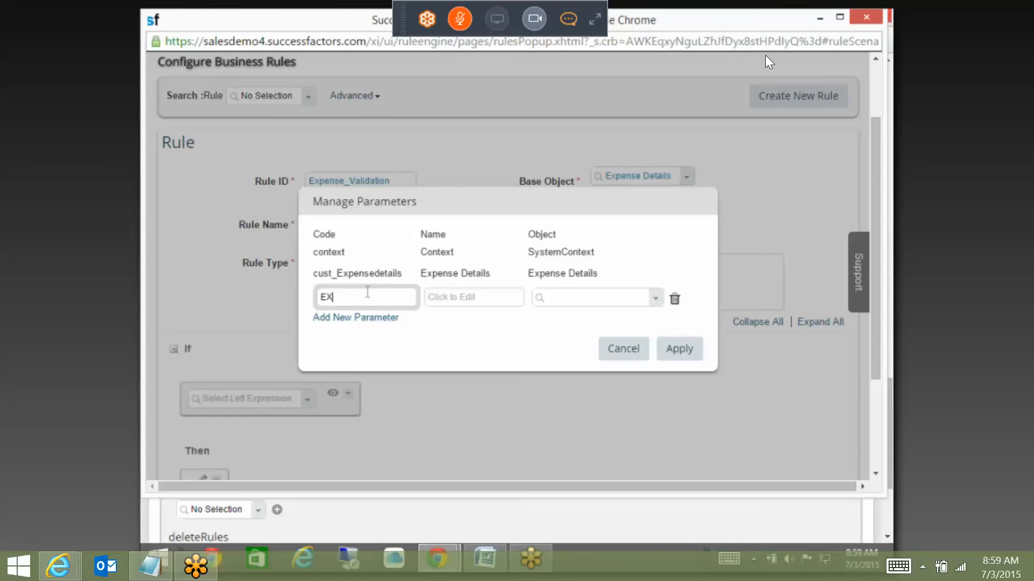
key(BackSpace)
key(BackSpace)
key(alt+Tab)
click(370, 17)
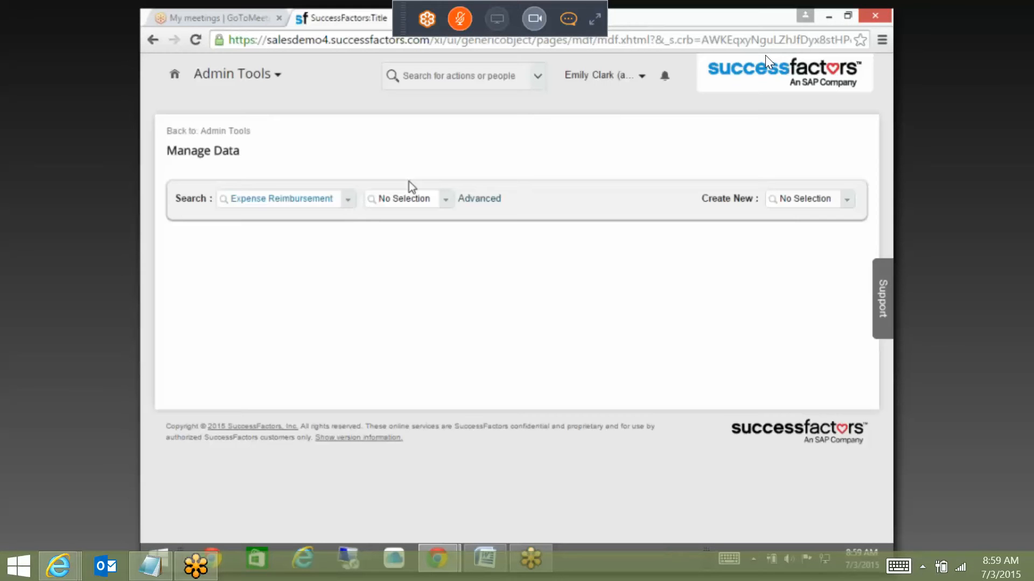
click(229, 133)
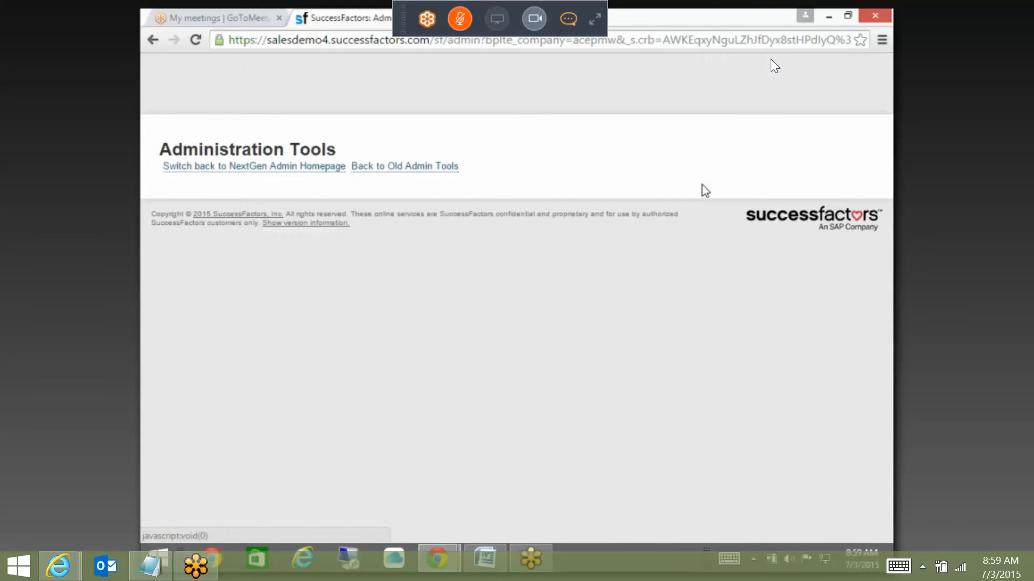
text(CON)
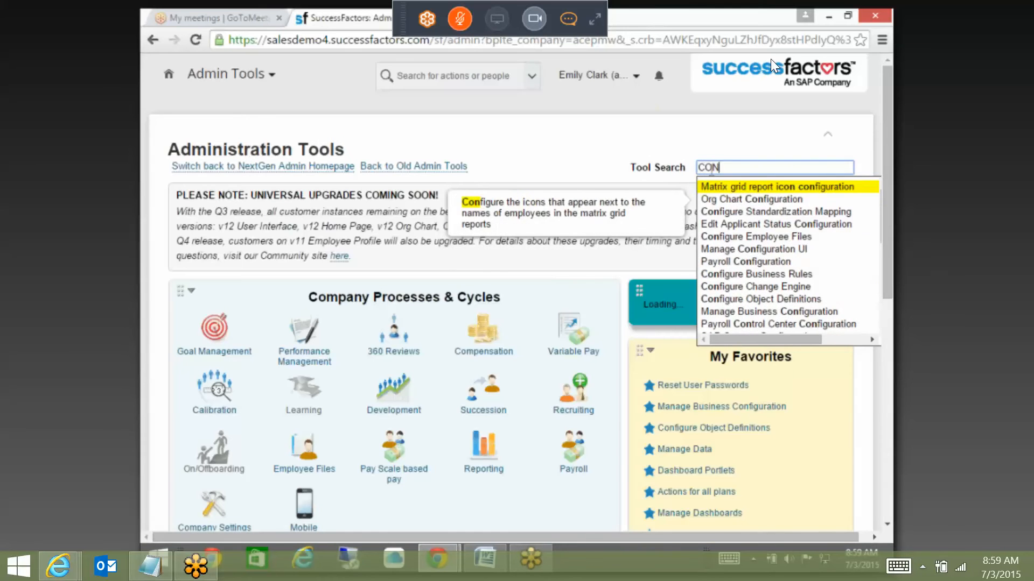
text(FIGURE)
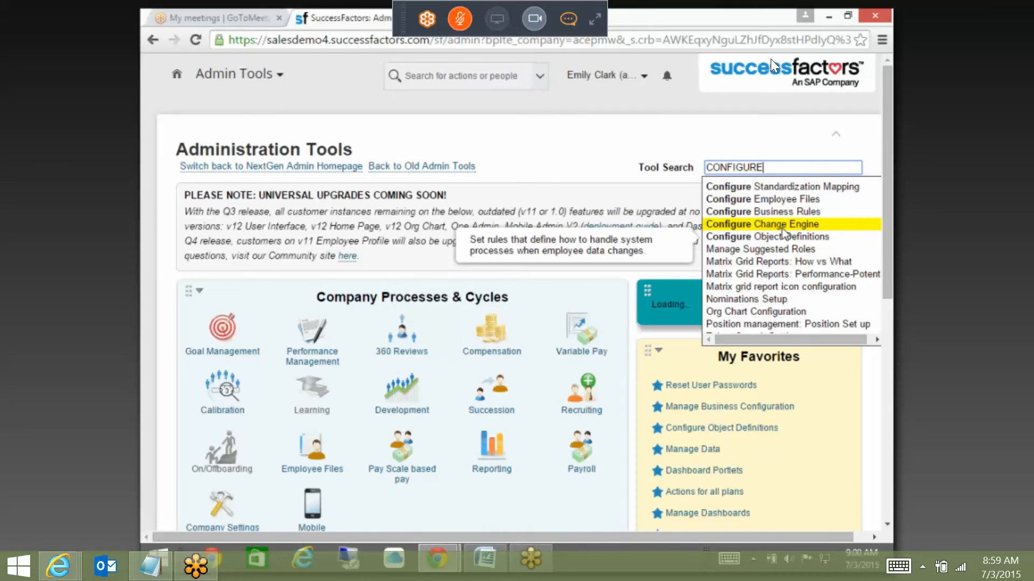
click(786, 237)
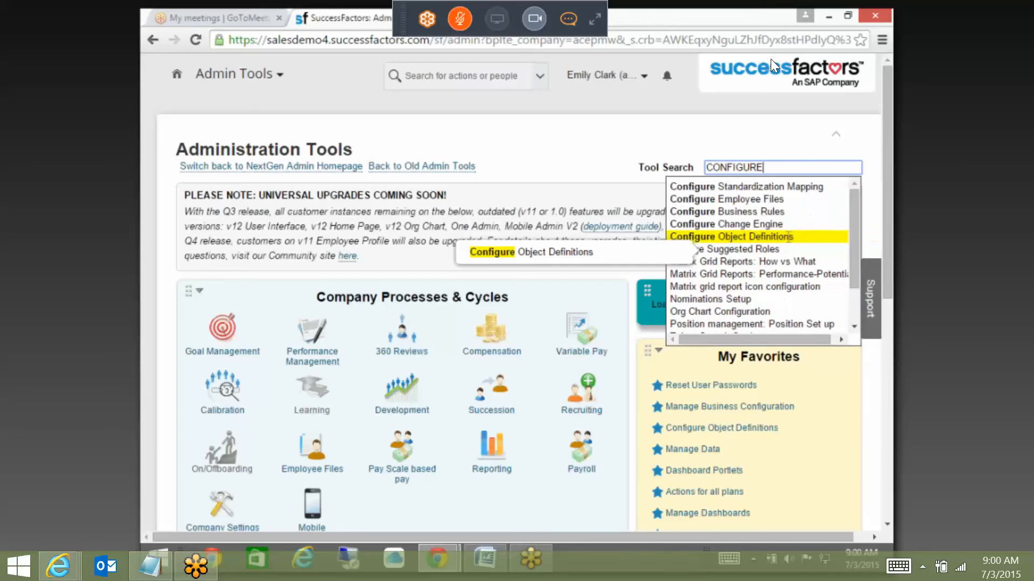
scroll(495, 191, up, 10)
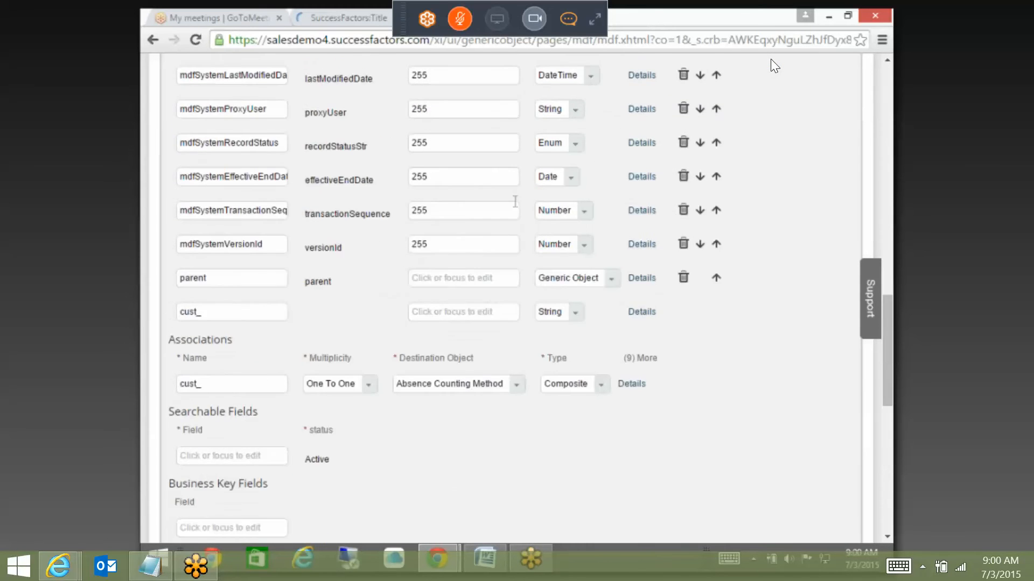
scroll(515, 201, up, 10)
drag(491, 214, 350, 201)
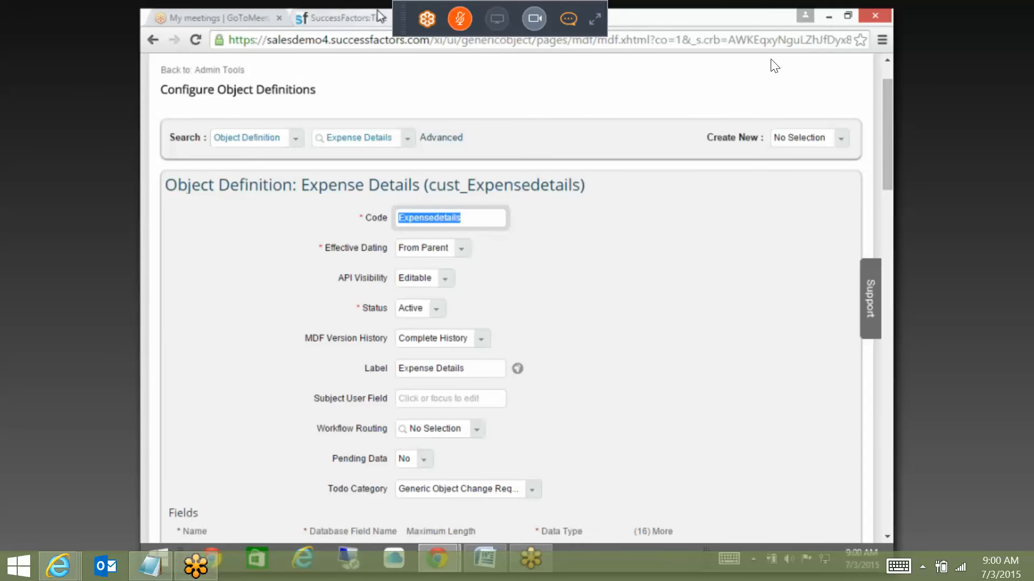
mouse_move(439, 566)
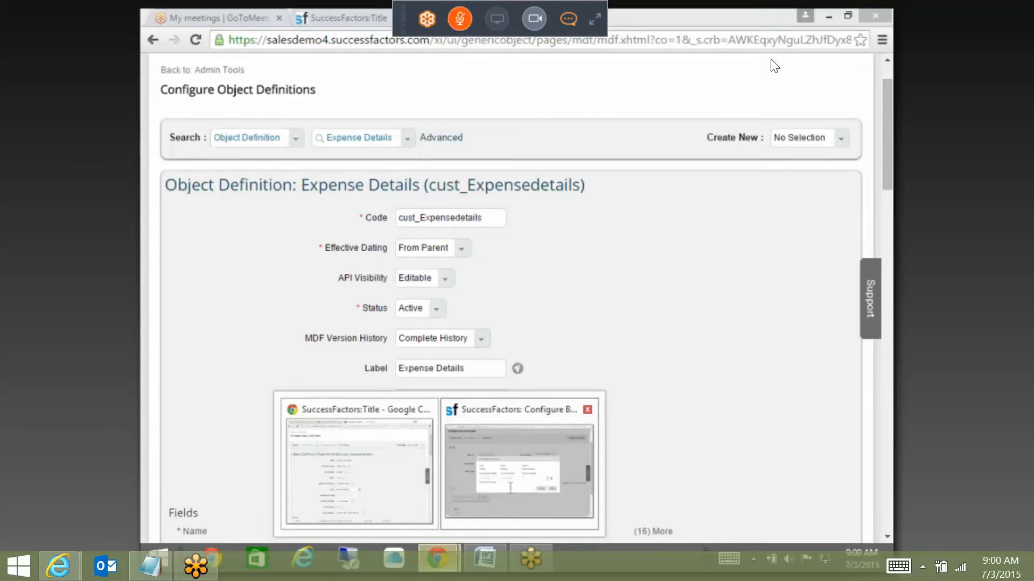
click(512, 473)
click(626, 349)
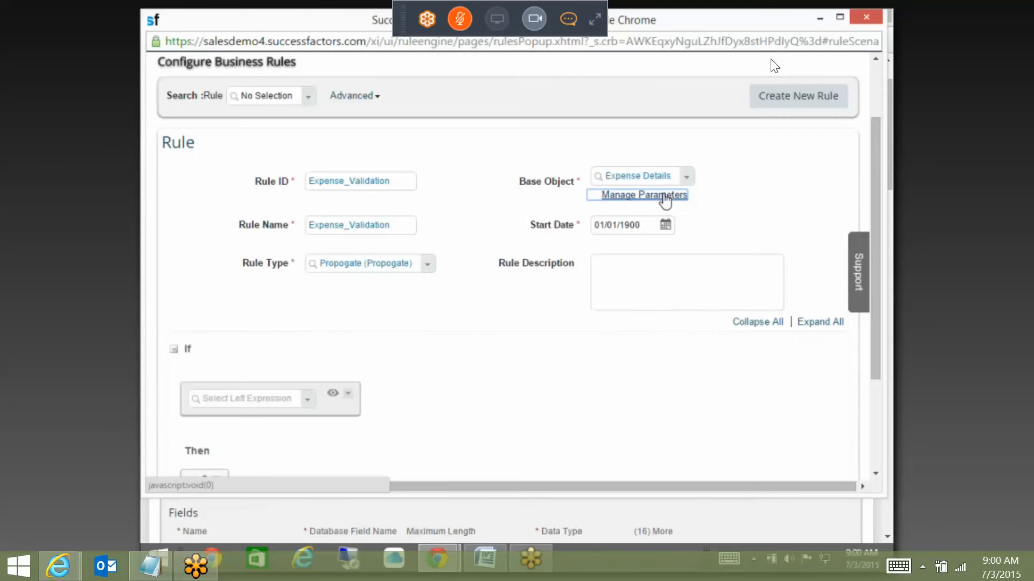
Step: Change the rule's base object to Expense Reimbursement and confirm the change
click(662, 194)
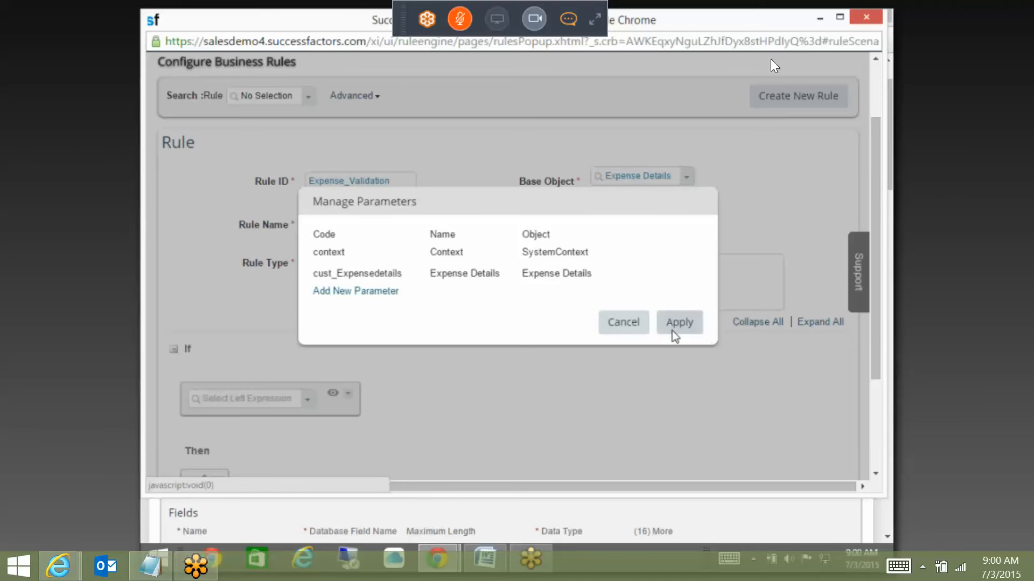
click(625, 322)
click(646, 178)
text(E)
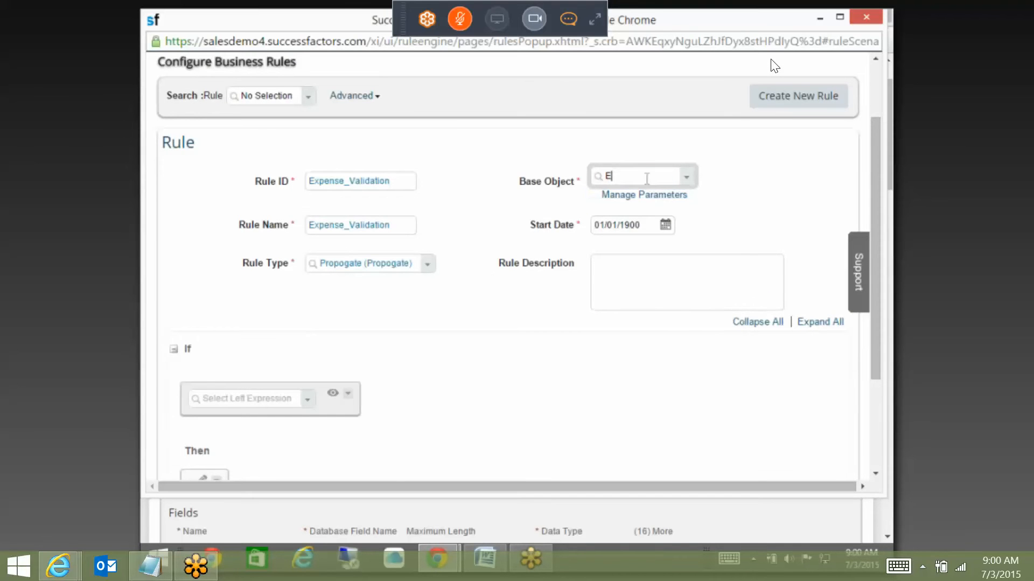
text(XPENSE)
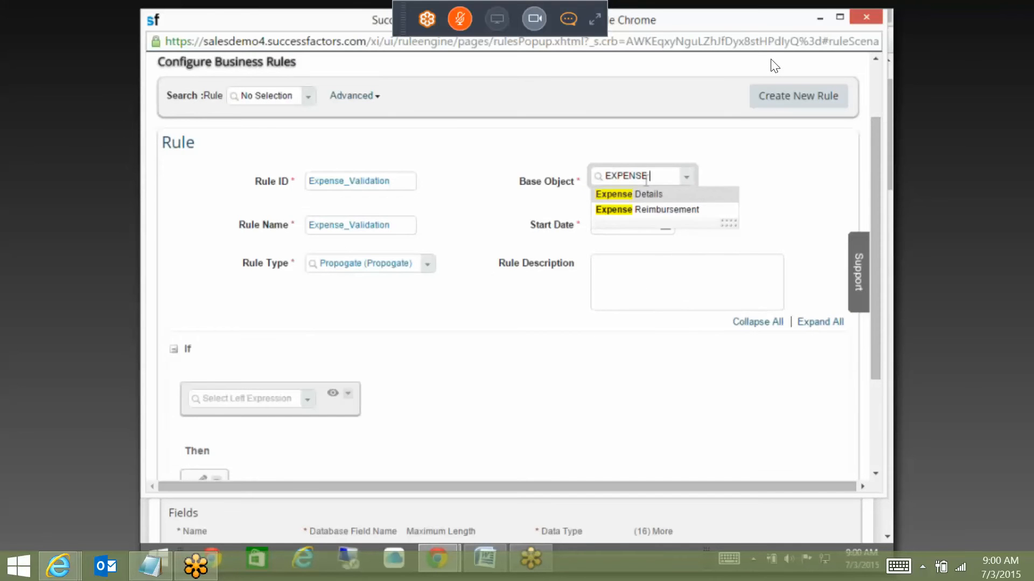
click(651, 209)
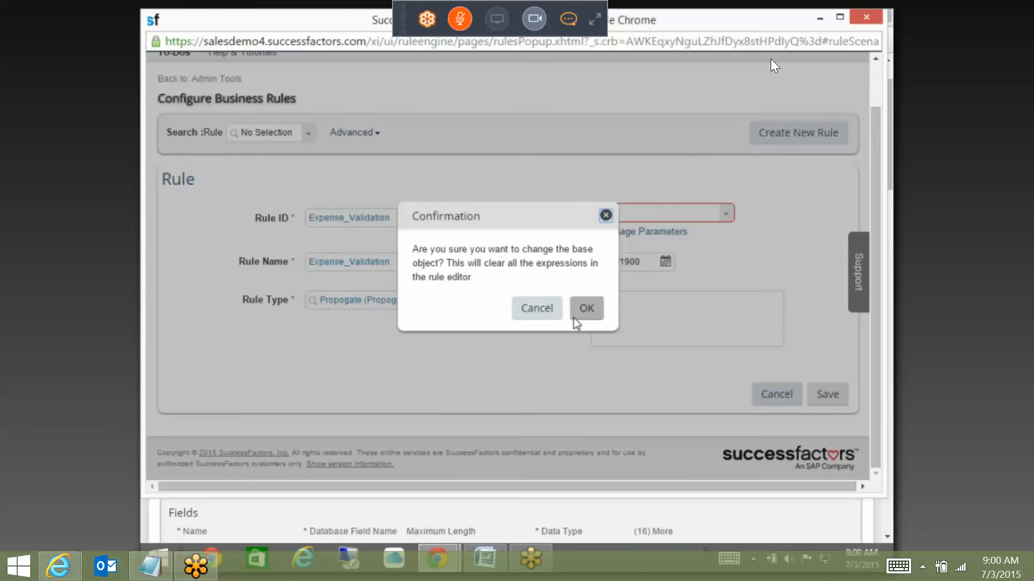
click(582, 309)
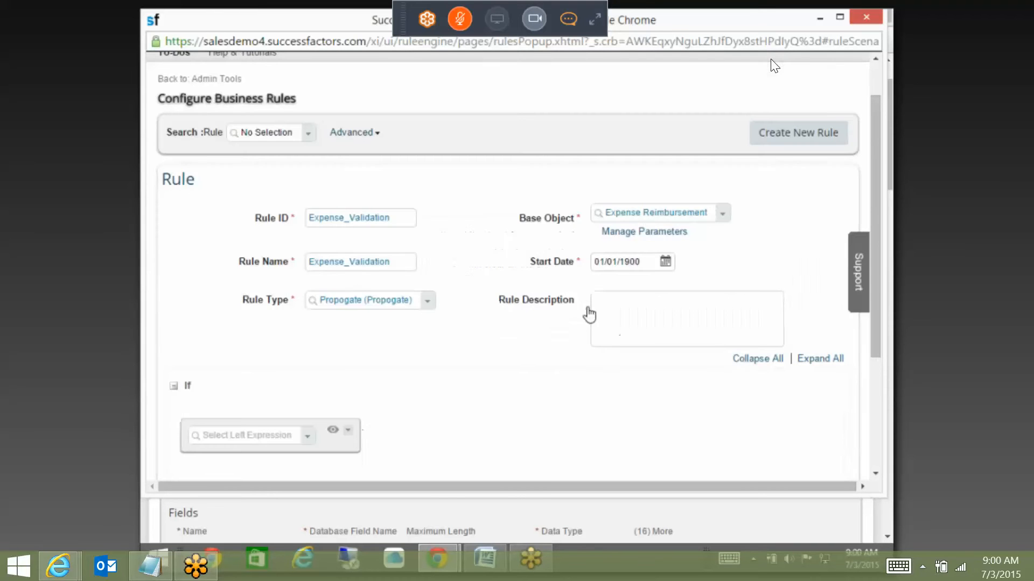
Step: Add an Expense Details parameter coded cust_Expensedetails, named Expensedetails, and apply it
click(665, 234)
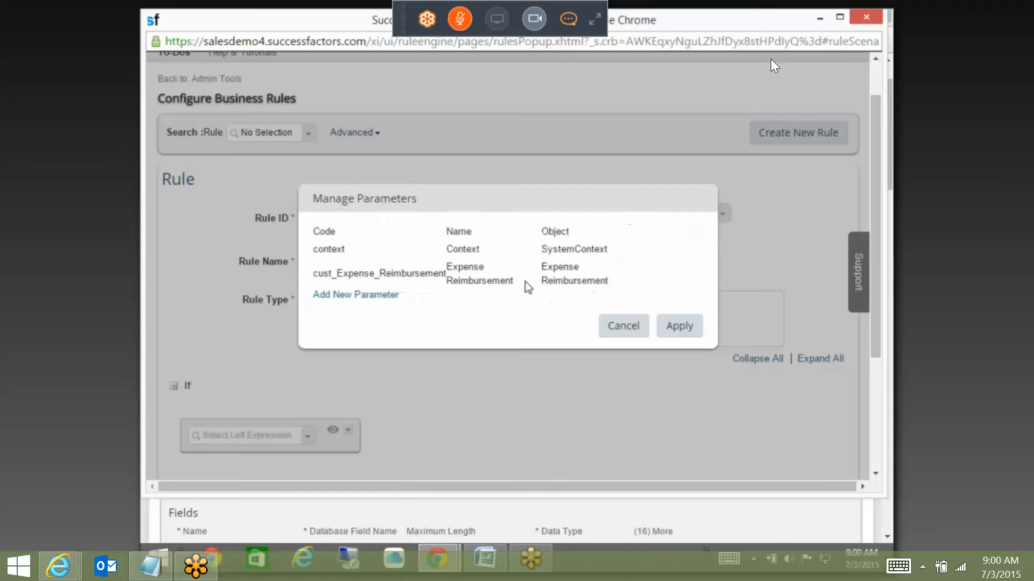
click(361, 294)
text(Expensedetails)
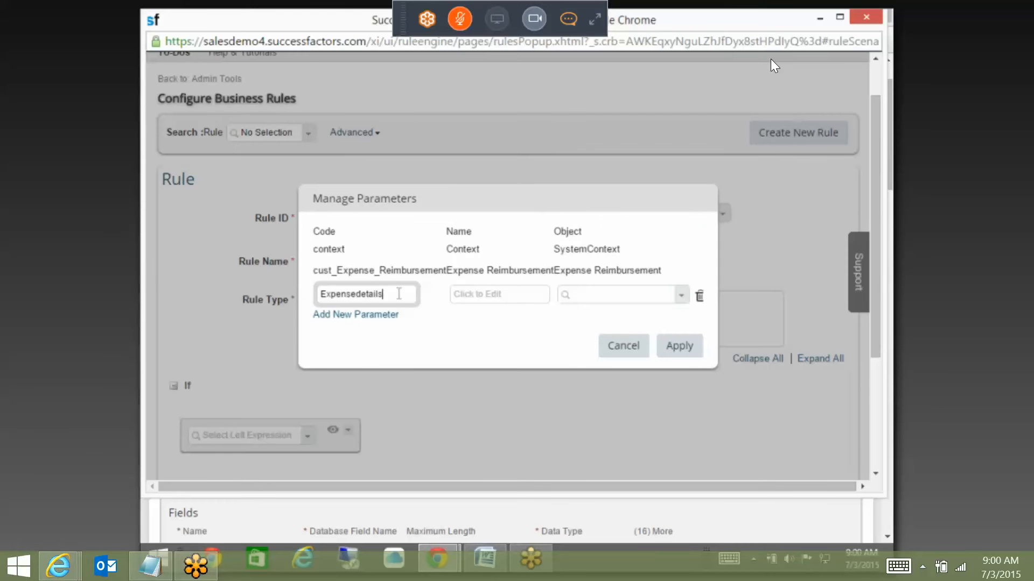
drag(404, 295, 284, 289)
key(ctrl+c)
key(BackSpace)
click(579, 296)
key(ctrl+v)
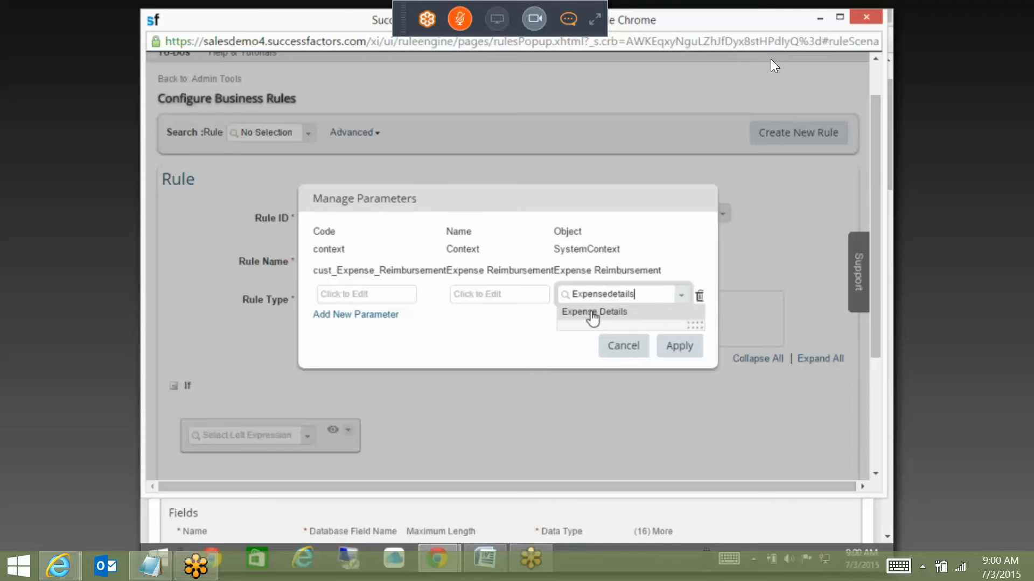
click(590, 316)
click(509, 292)
key(ctrl+v)
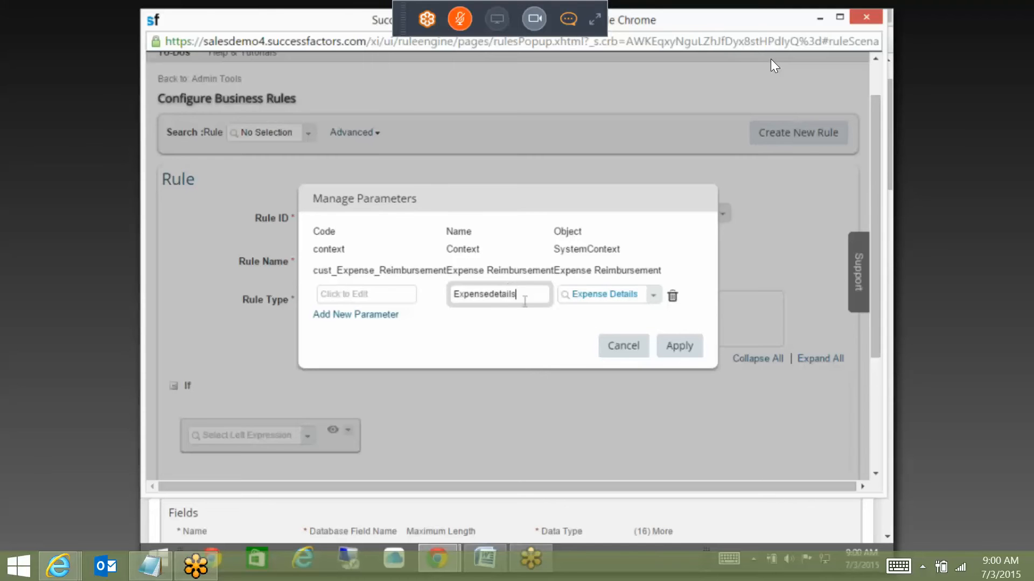
click(355, 295)
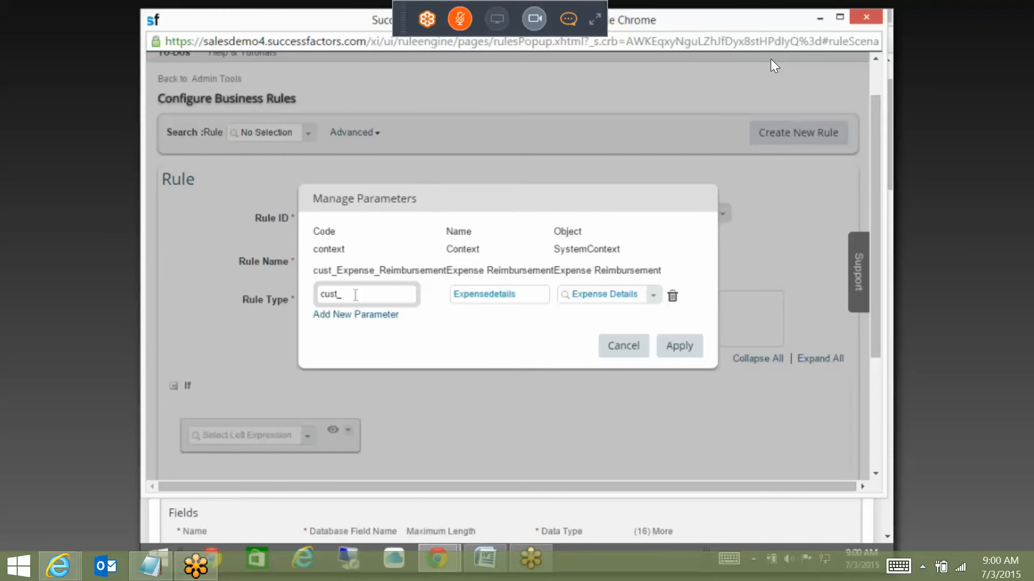
text(cust_)
key(ctrl+v)
click(679, 346)
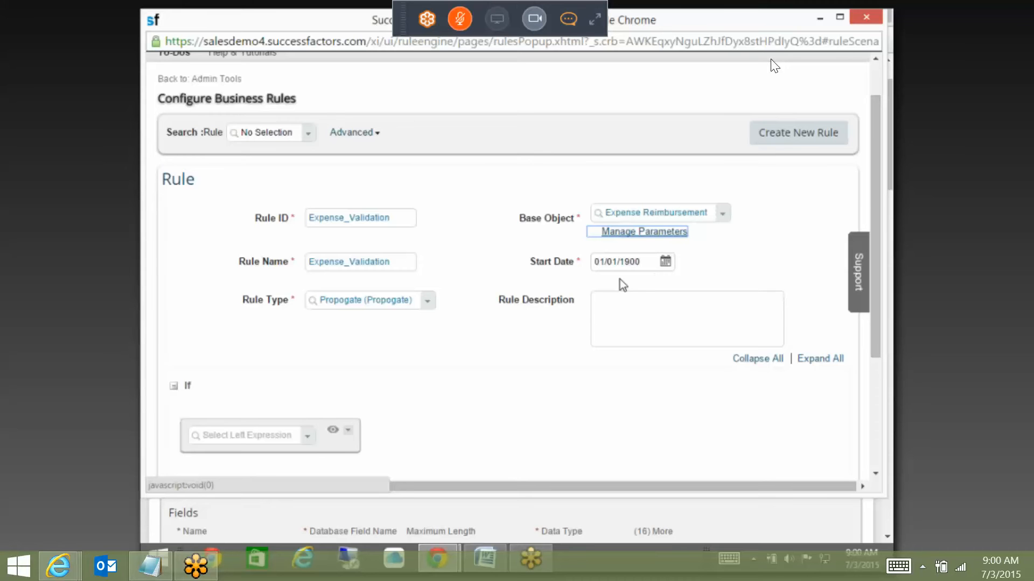
Step: Set the If condition to Expense_Details.Expense Type is equal to the value Food (4)
scroll(518, 303, down, 3)
click(305, 295)
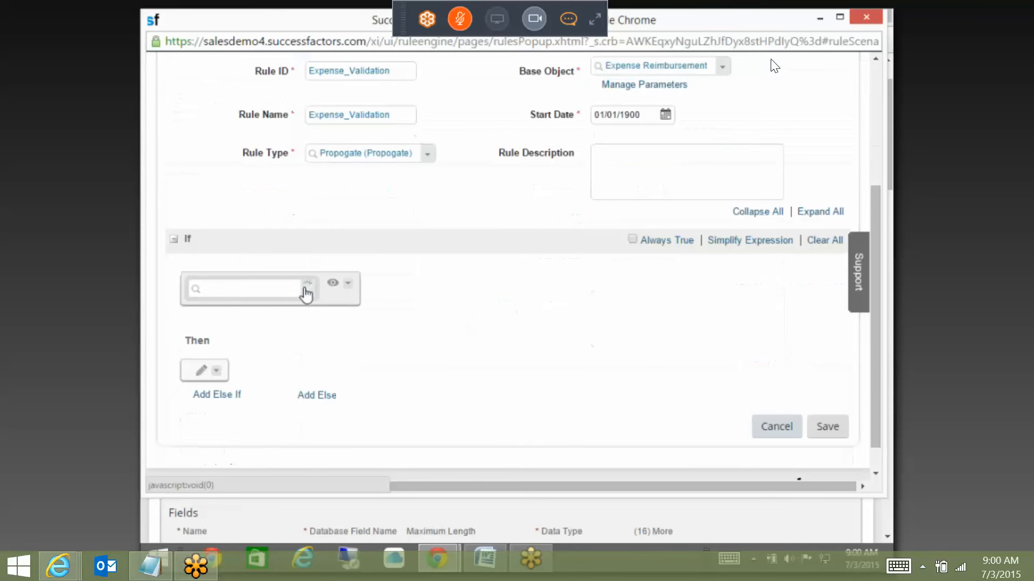
scroll(354, 166, up, 2)
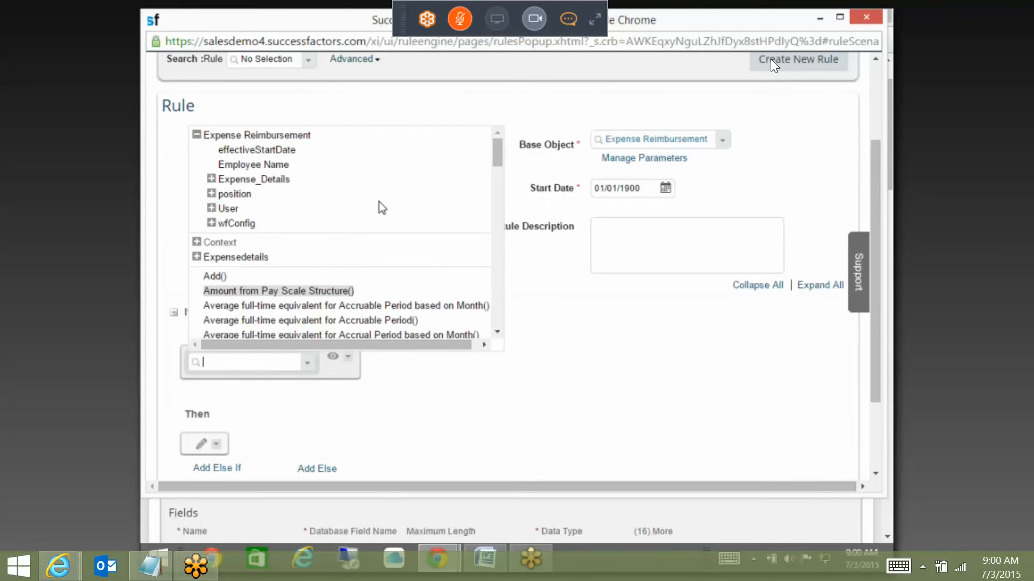
click(211, 179)
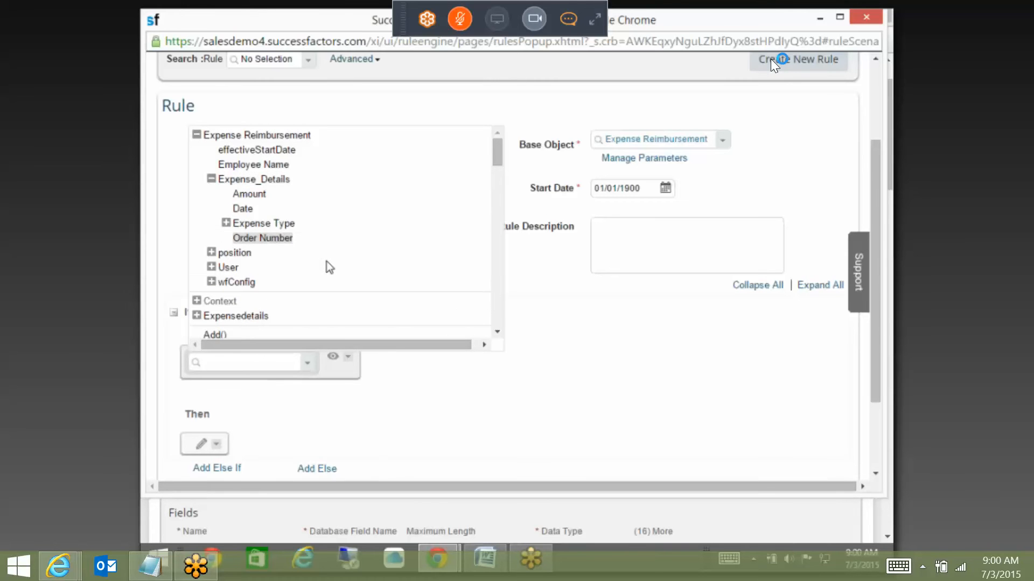
click(248, 225)
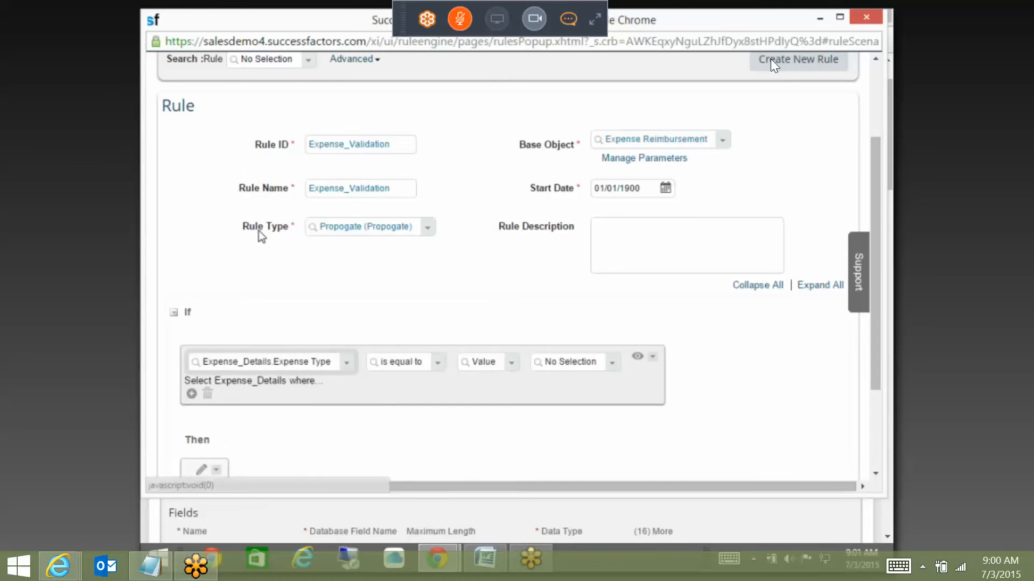
click(506, 371)
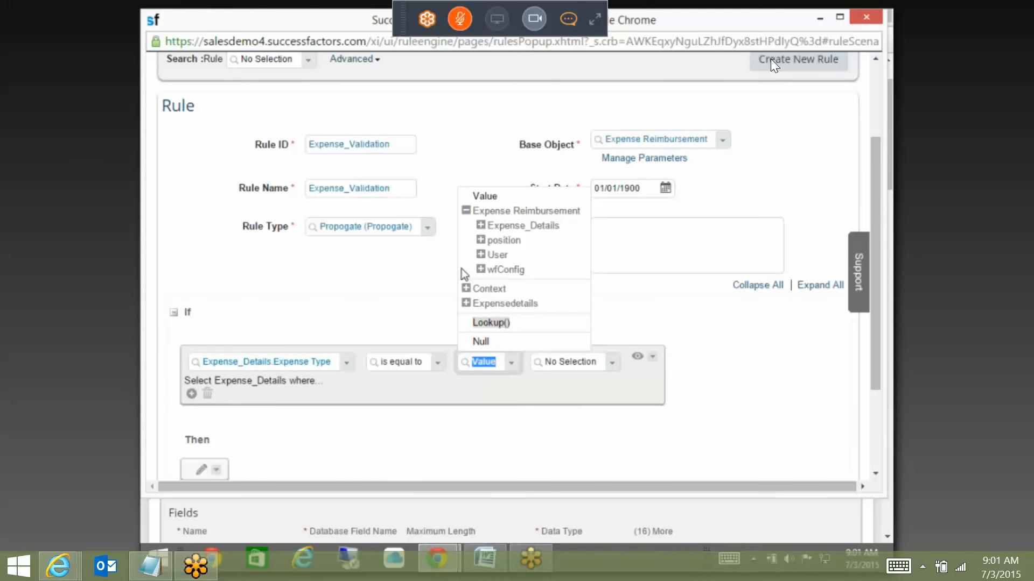
click(480, 197)
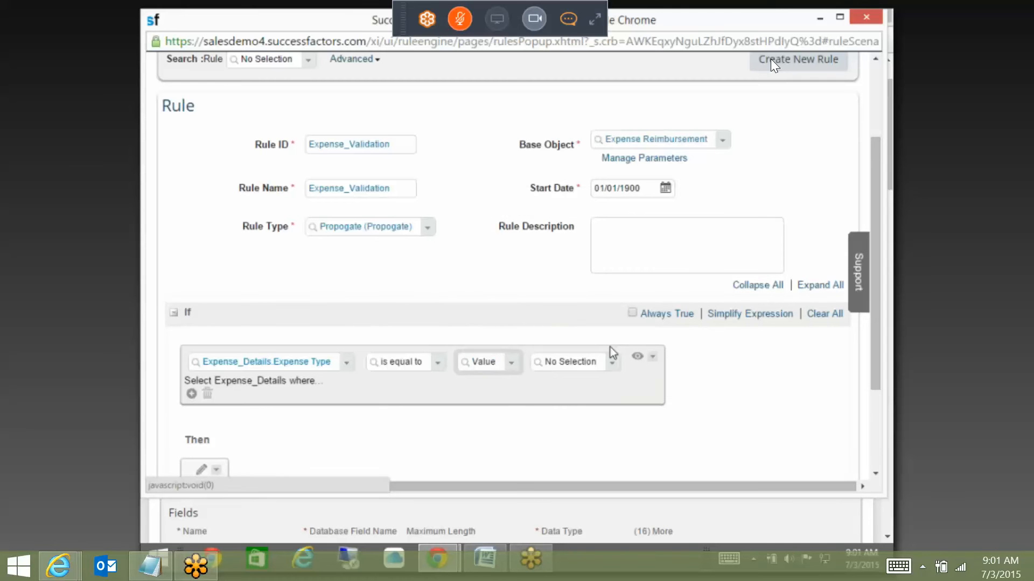
click(612, 362)
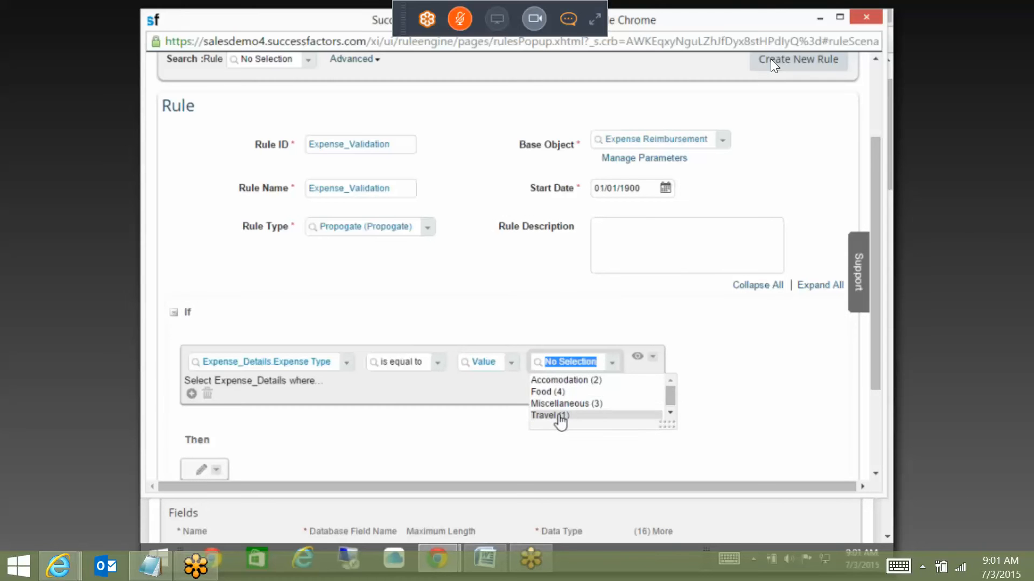
click(559, 393)
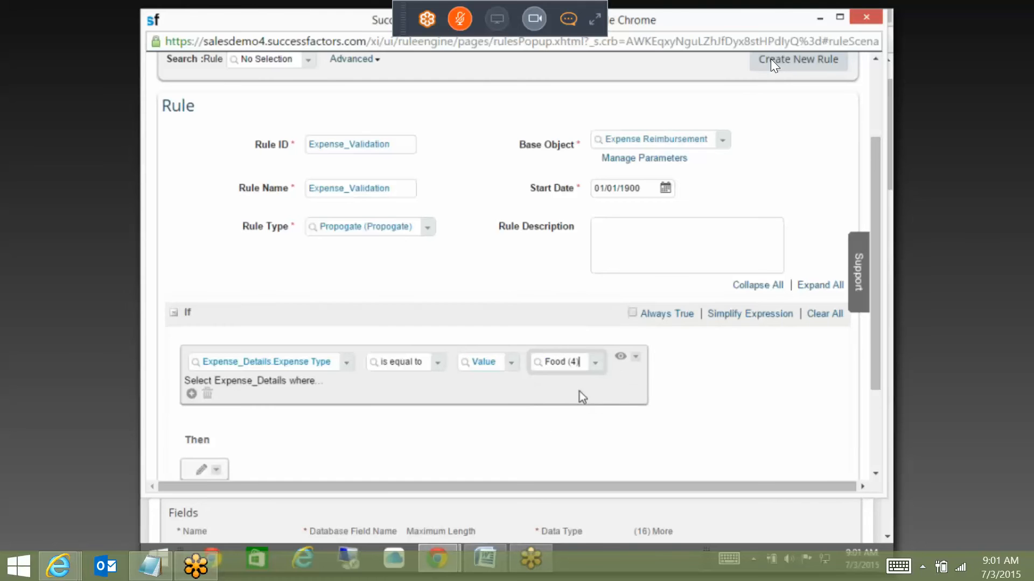
Step: Wrap the condition in a Parent And group and add an empty sub-condition
click(636, 357)
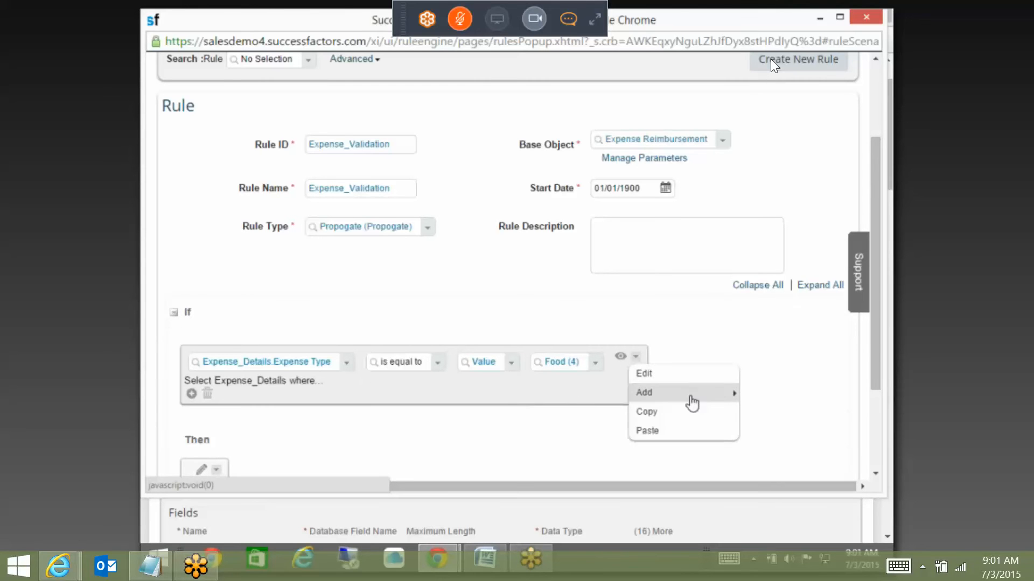
mouse_move(689, 398)
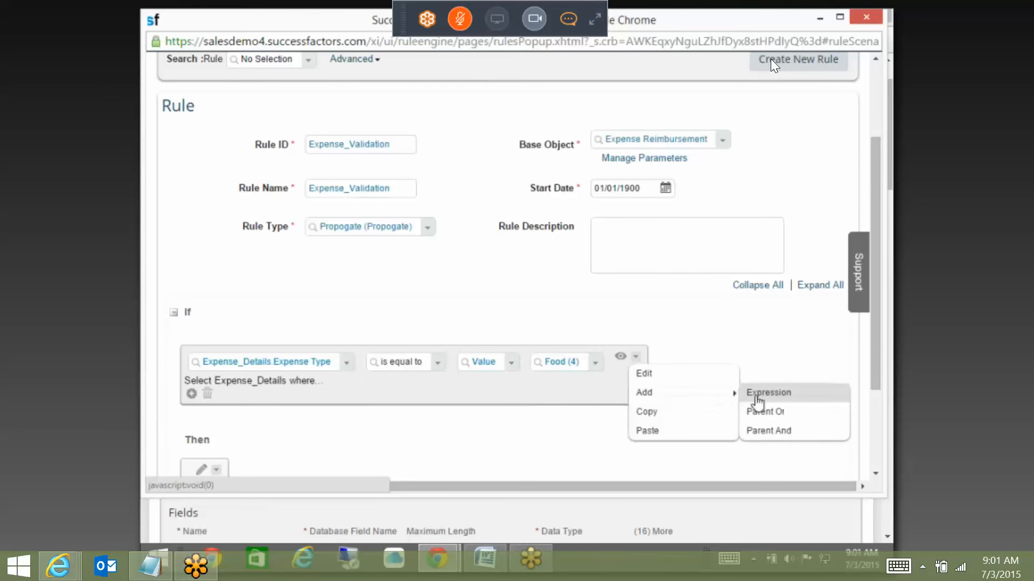
click(782, 431)
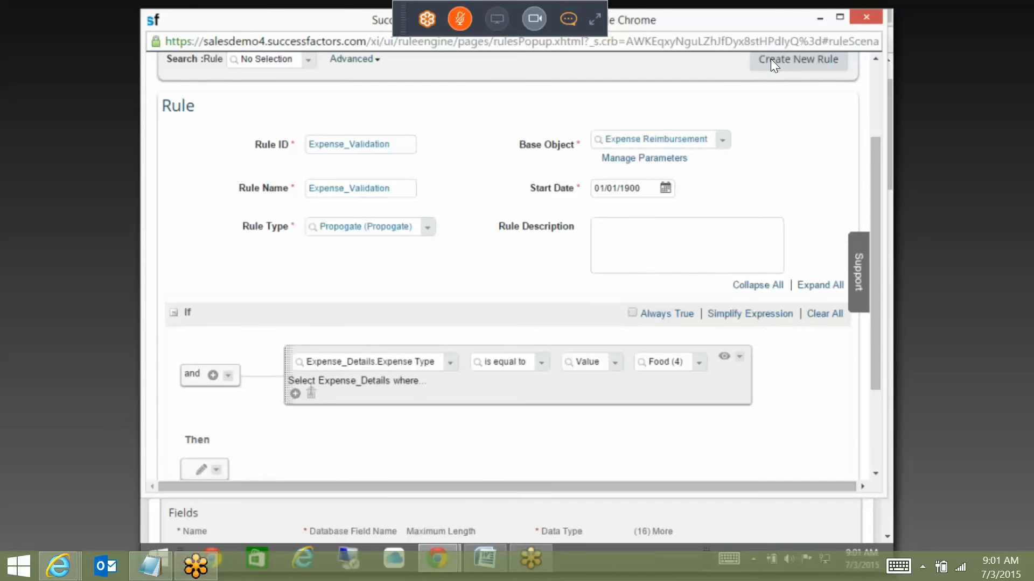
click(295, 393)
click(450, 401)
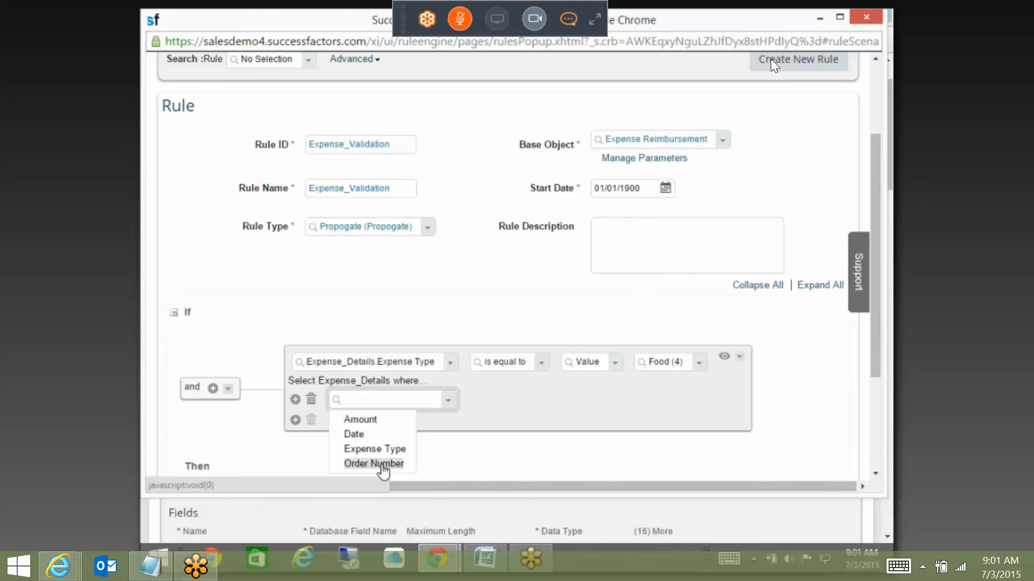
click(474, 413)
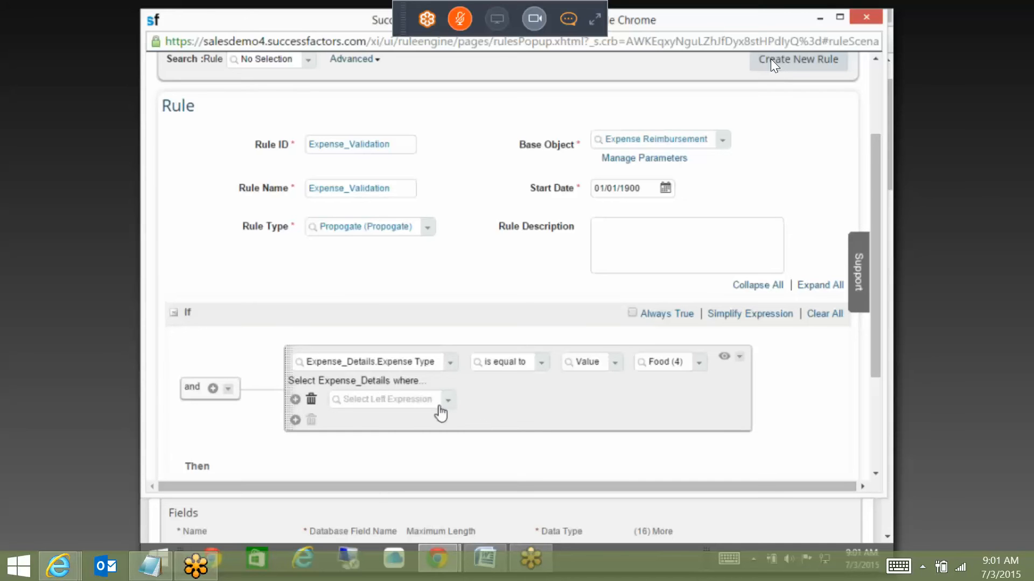
Step: Delete the empty sub-row, wrap the and group in another Parent And, and add a condition
click(312, 401)
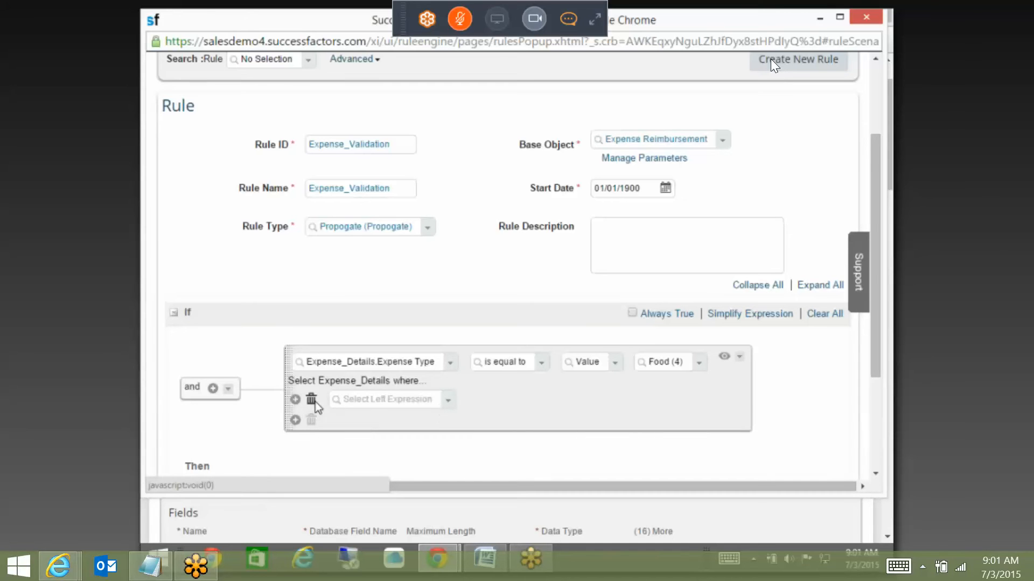
click(227, 375)
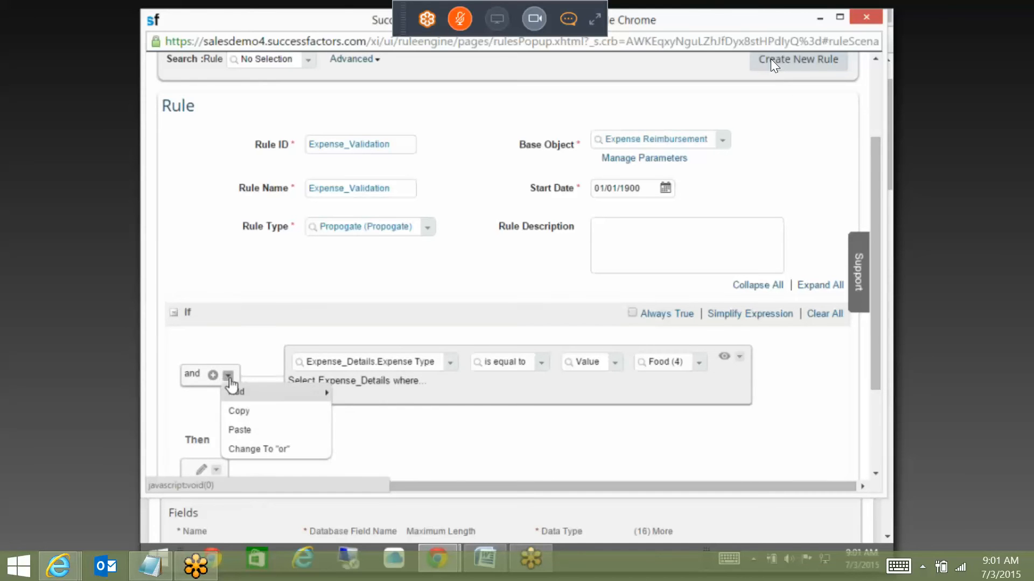
mouse_move(259, 394)
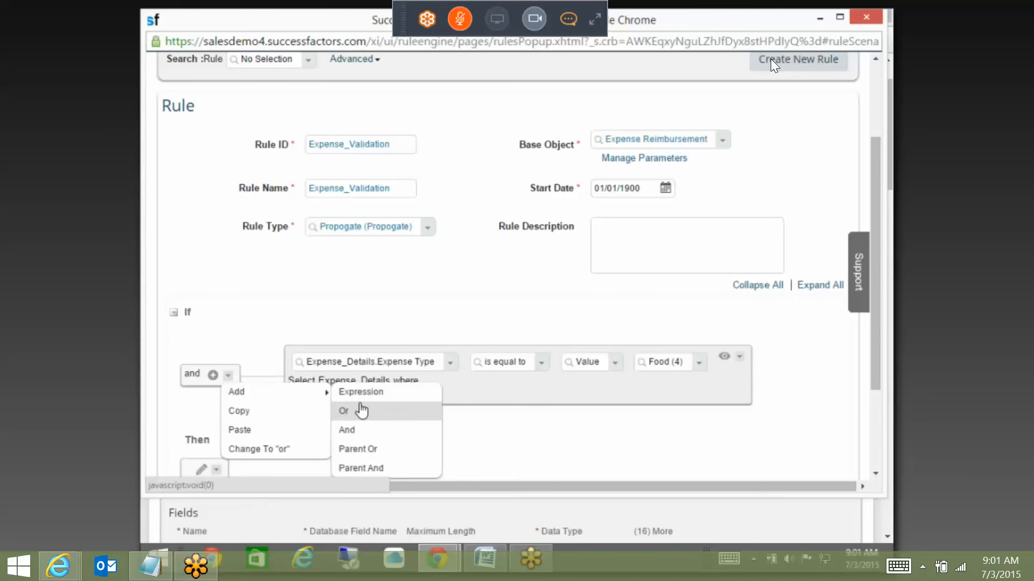
click(374, 468)
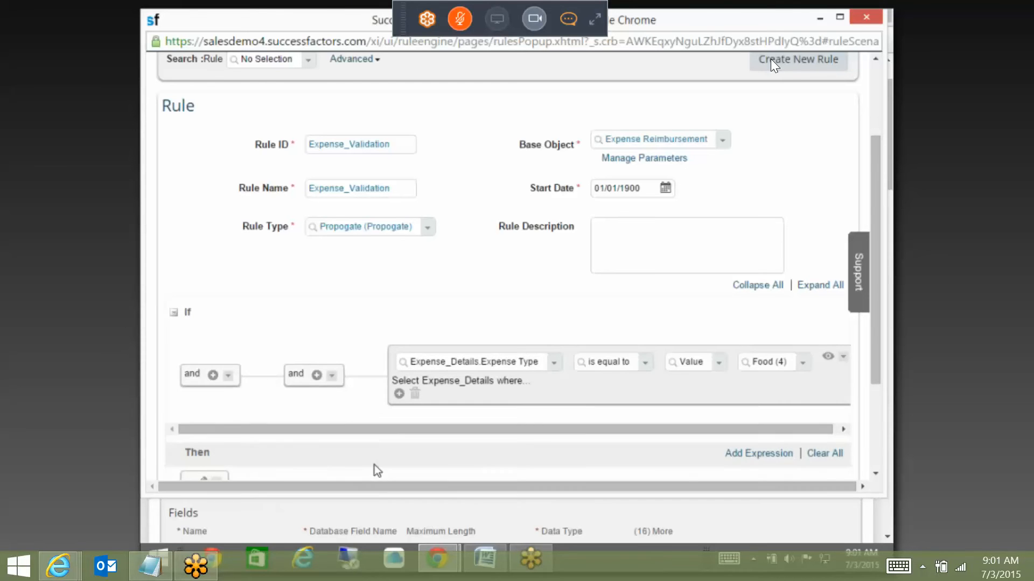
click(212, 375)
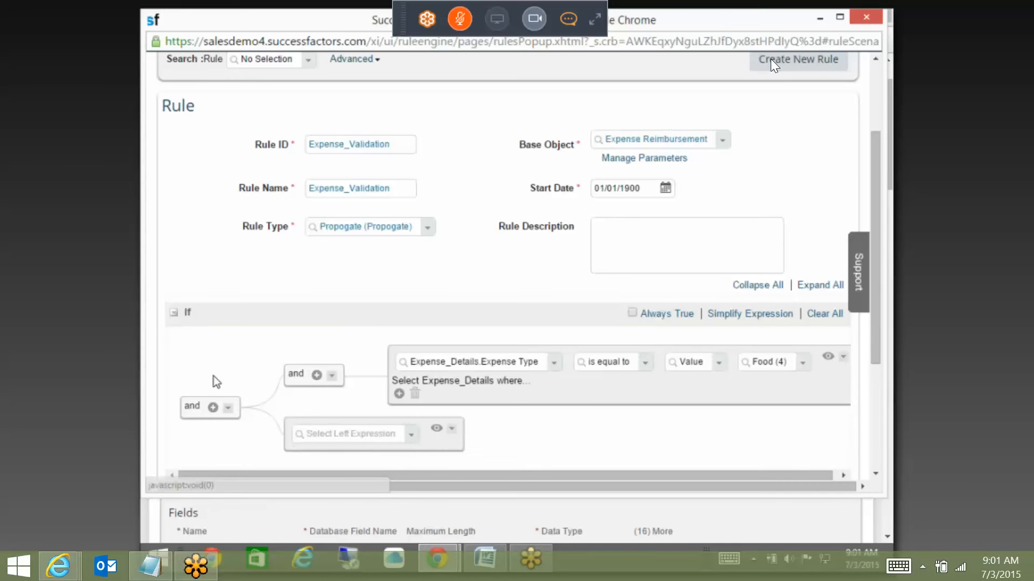
Step: Choose User > Job Information > Pay Grade as the new condition's field
click(412, 434)
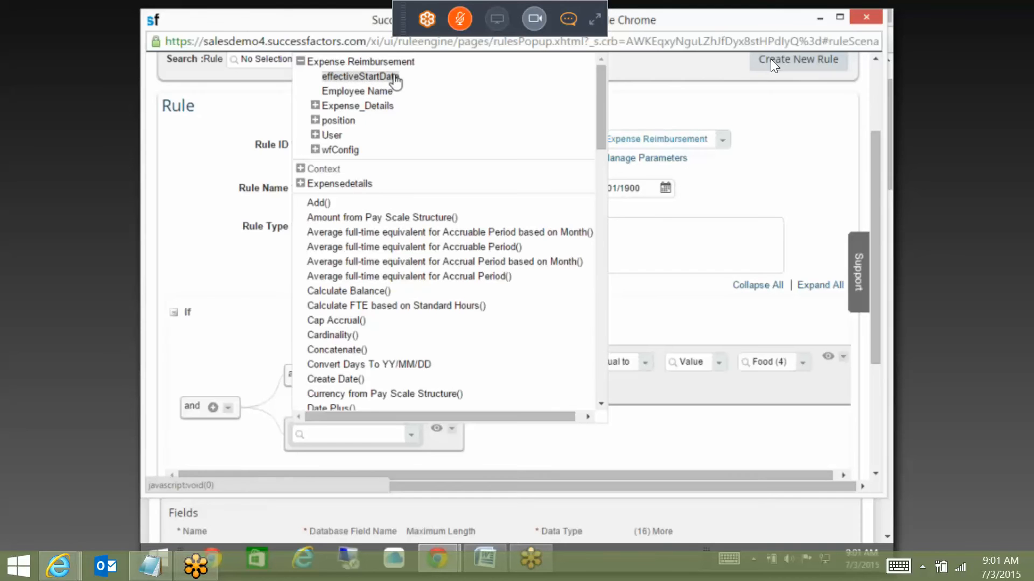
click(316, 137)
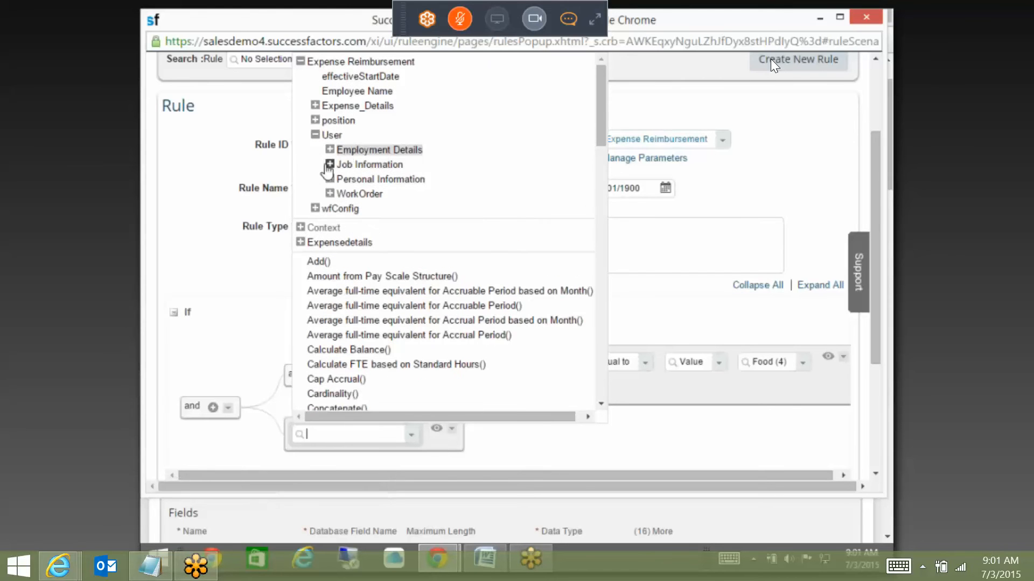
click(330, 165)
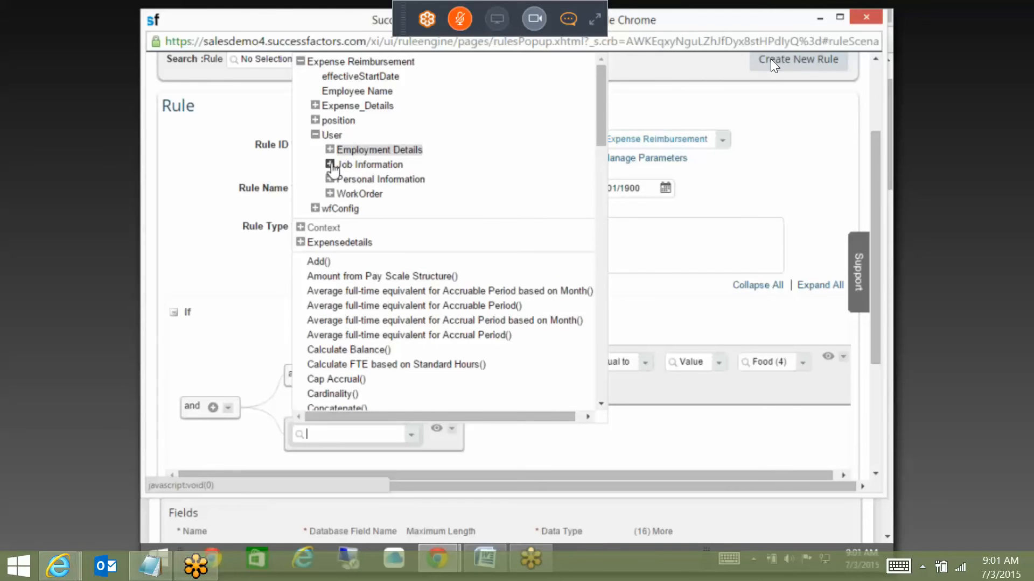
scroll(411, 265, down, 2)
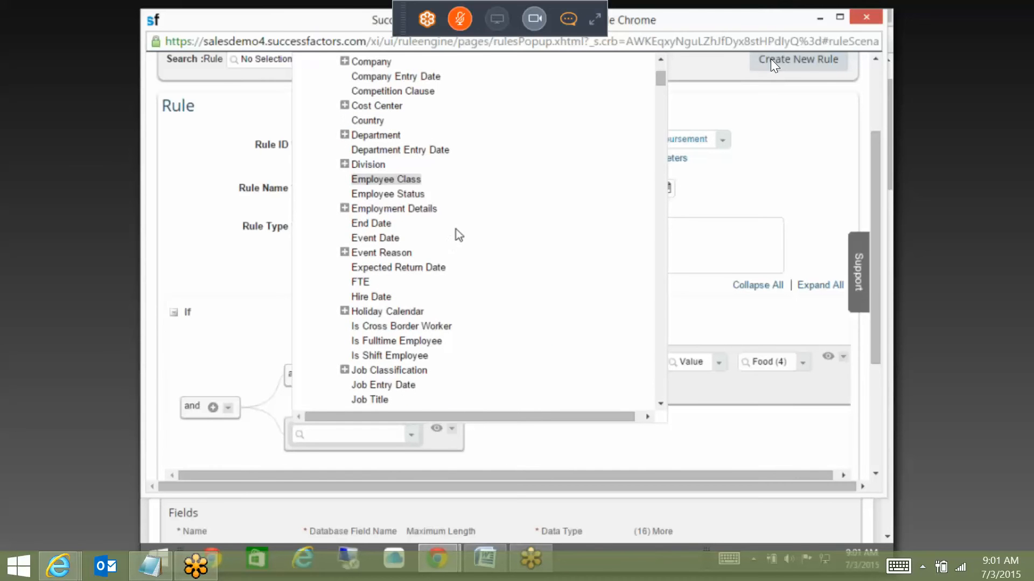
scroll(458, 245, down, 5)
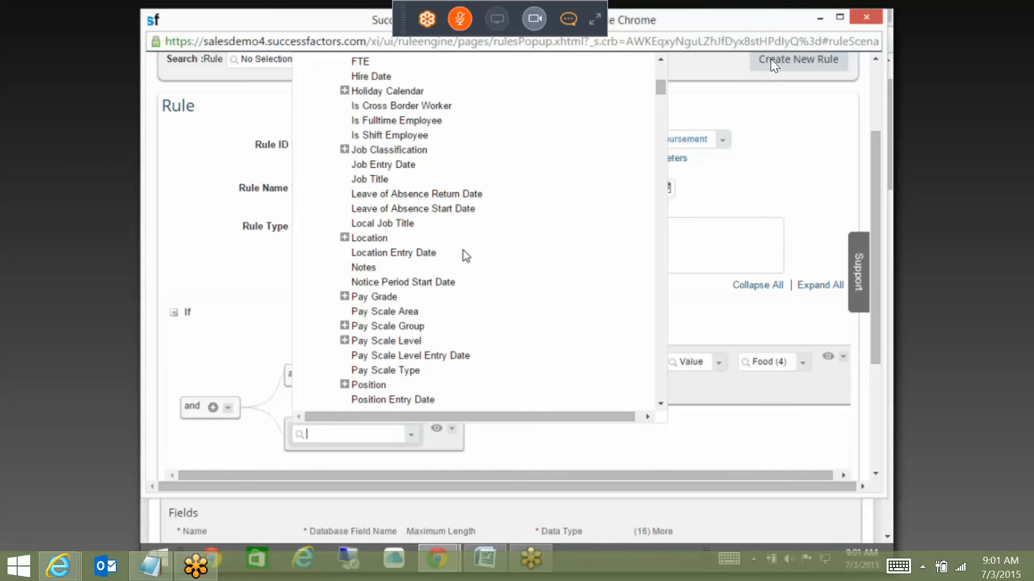
scroll(439, 309, down, 2)
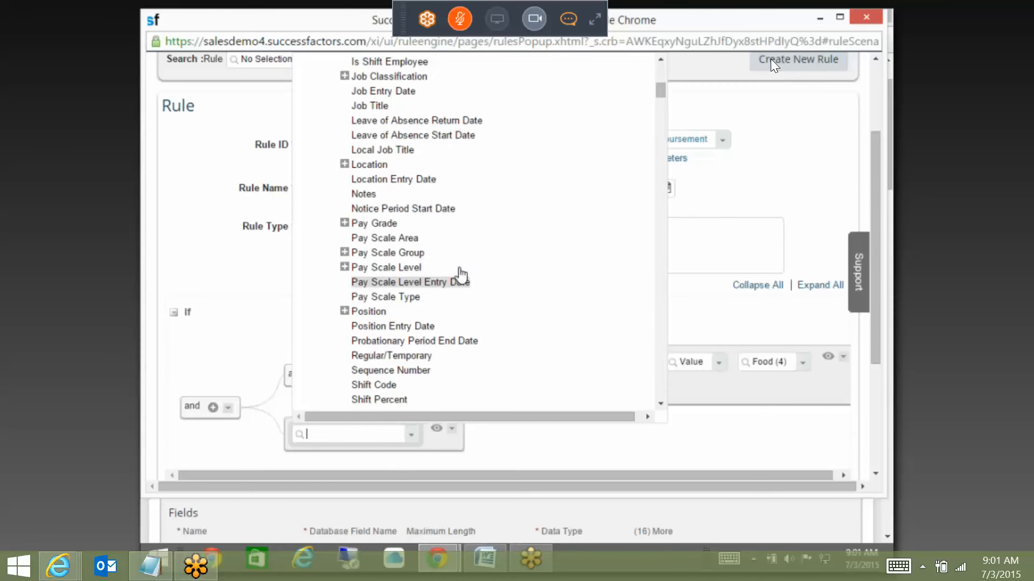
scroll(460, 273, down, 2)
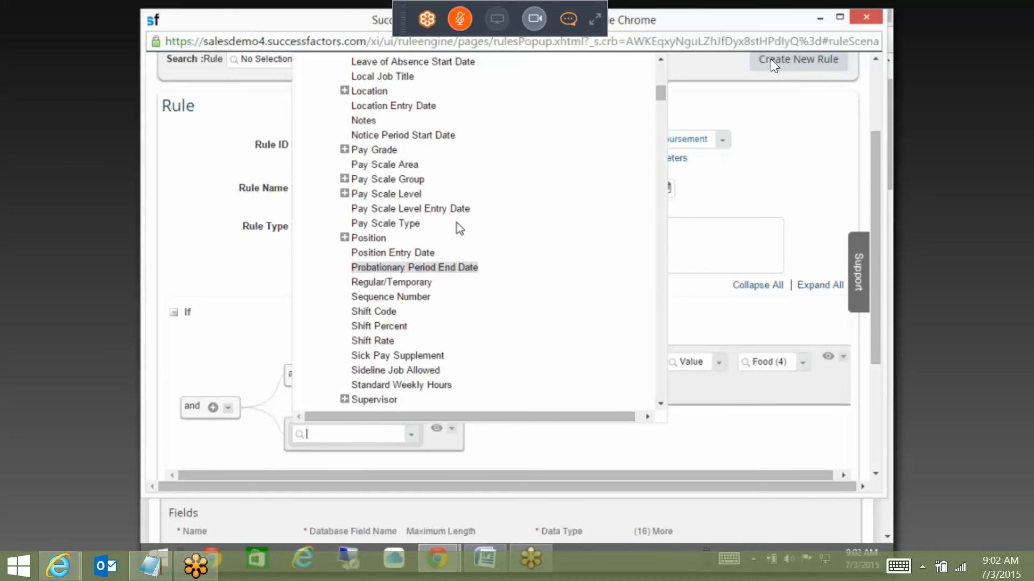
click(379, 151)
Step: Keep 'is equal to' and pick Tech M - PG 2 (Tech M - PG 24) as the Pay Grade value
click(713, 440)
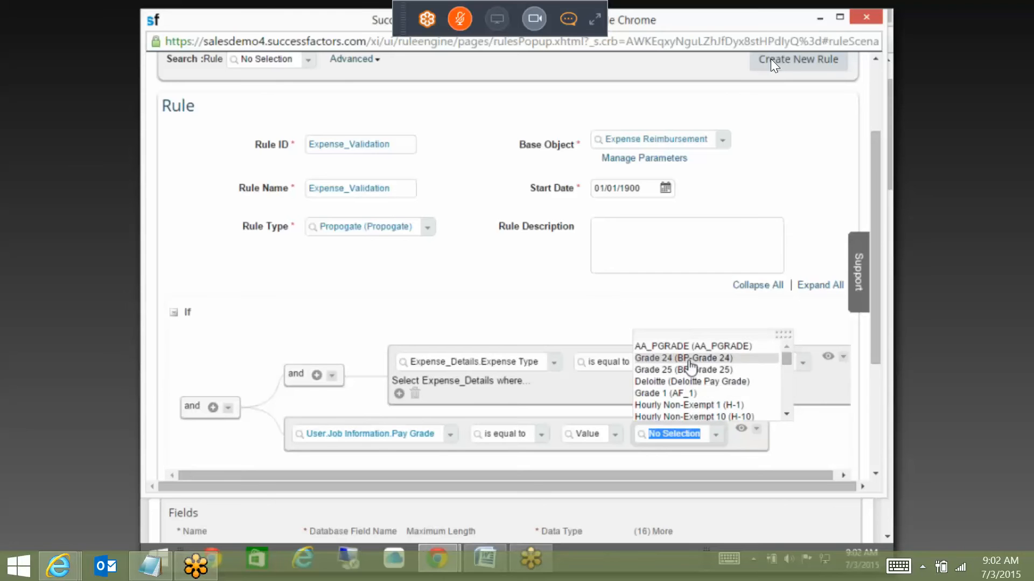
click(544, 438)
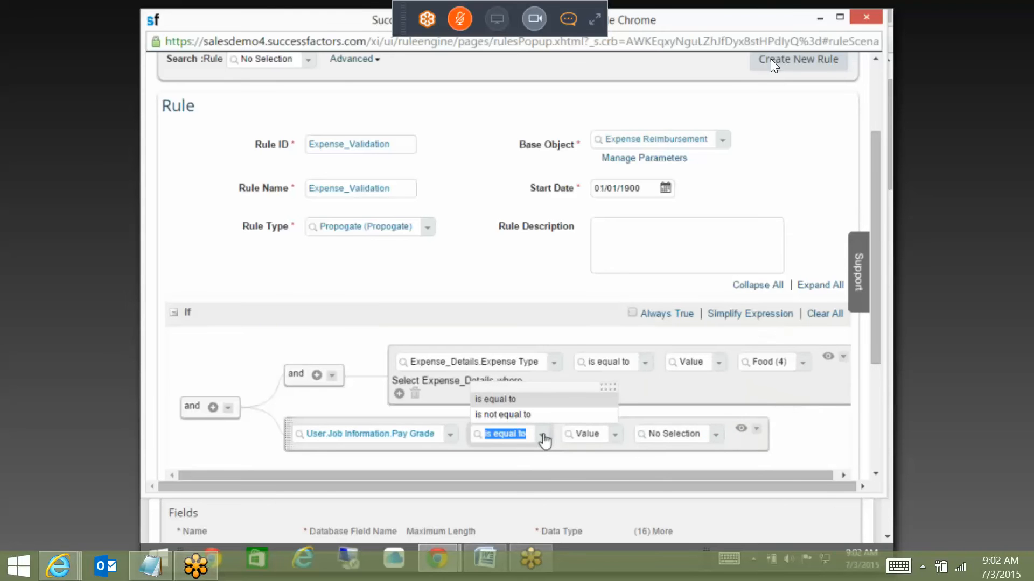
click(715, 439)
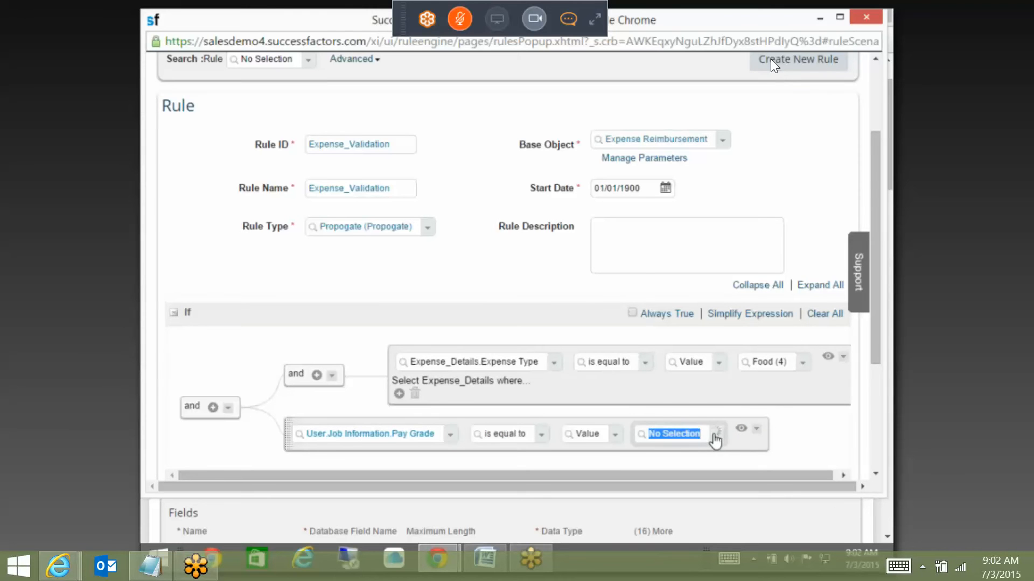
click(716, 436)
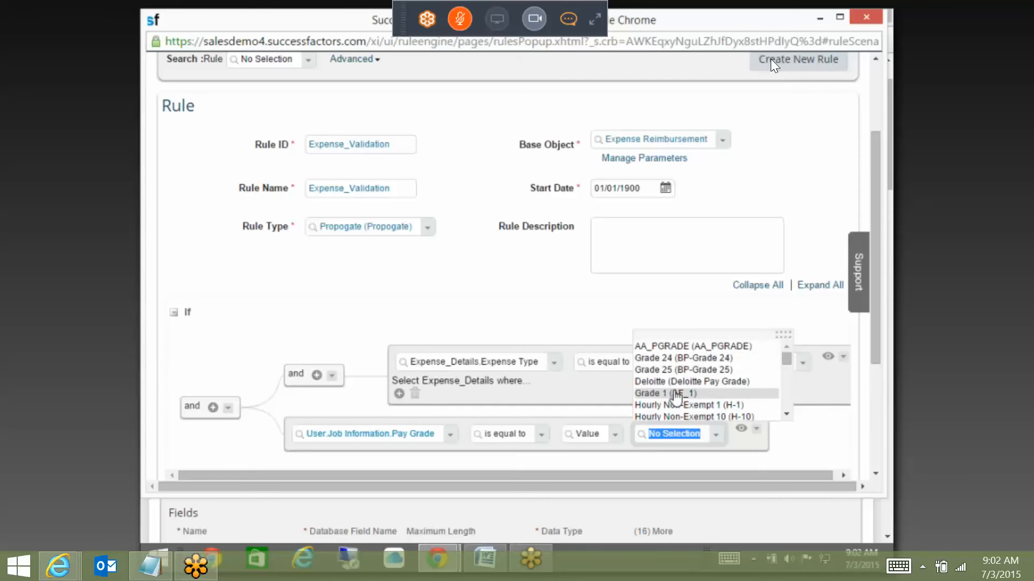
scroll(683, 399, down, 3)
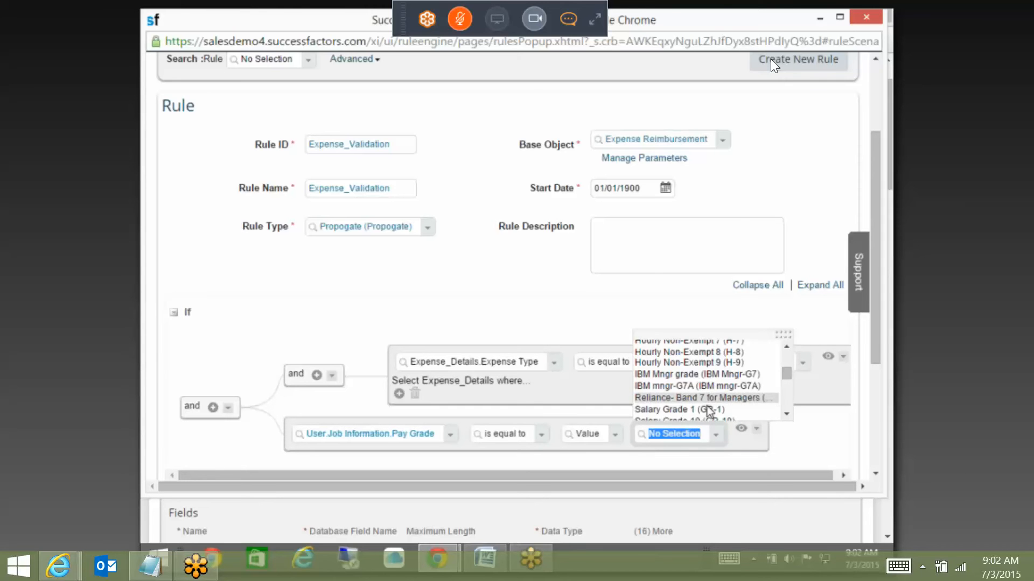
scroll(705, 391, down, 3)
scroll(705, 395, up, 5)
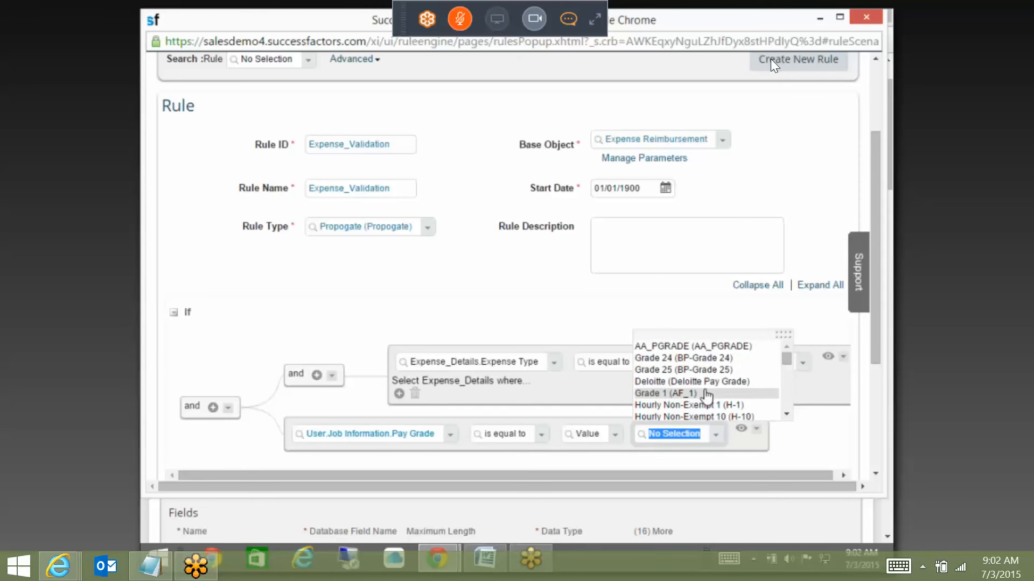
scroll(705, 390, up, 2)
scroll(706, 389, down, 10)
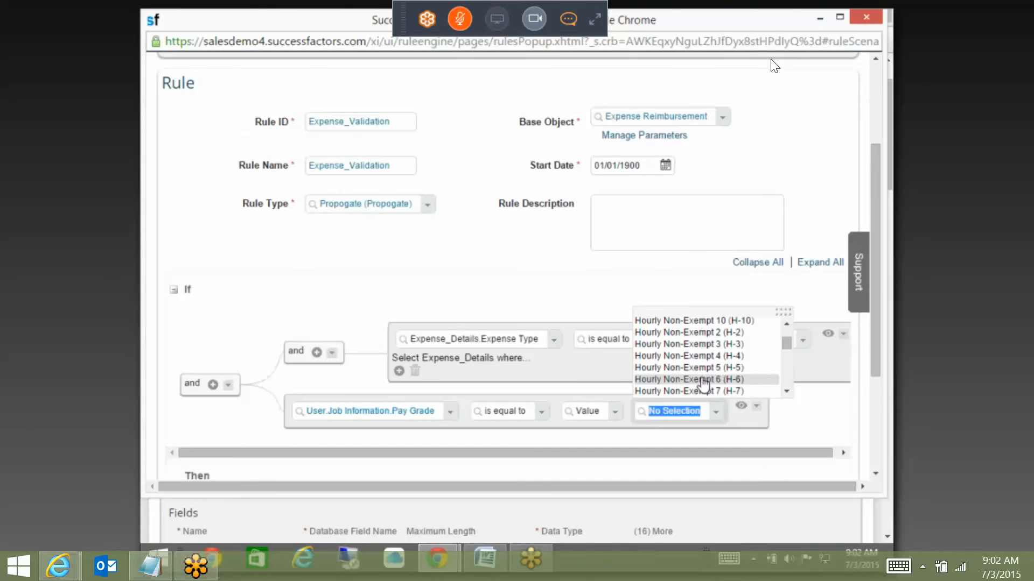
scroll(703, 374, down, 5)
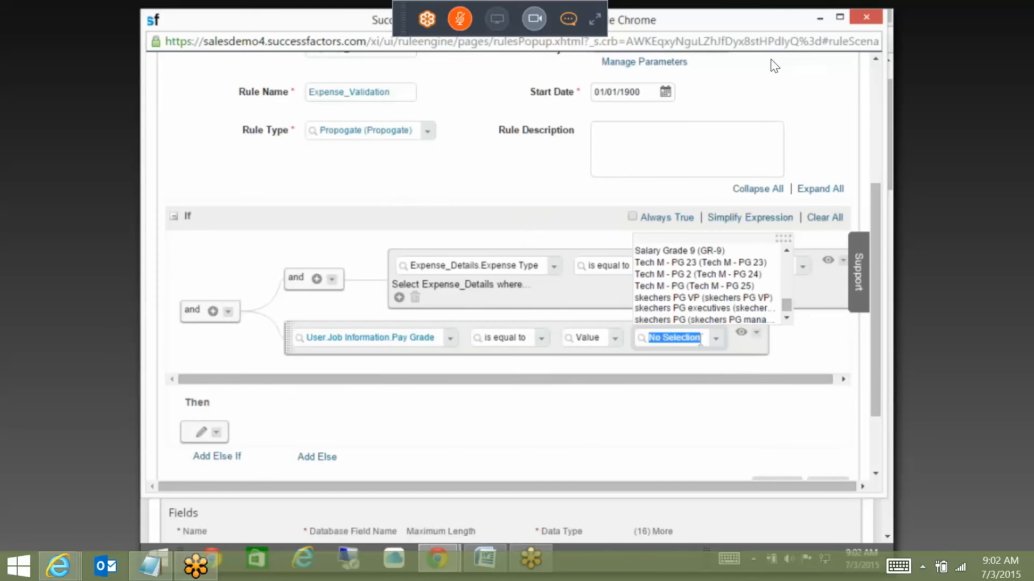
click(694, 274)
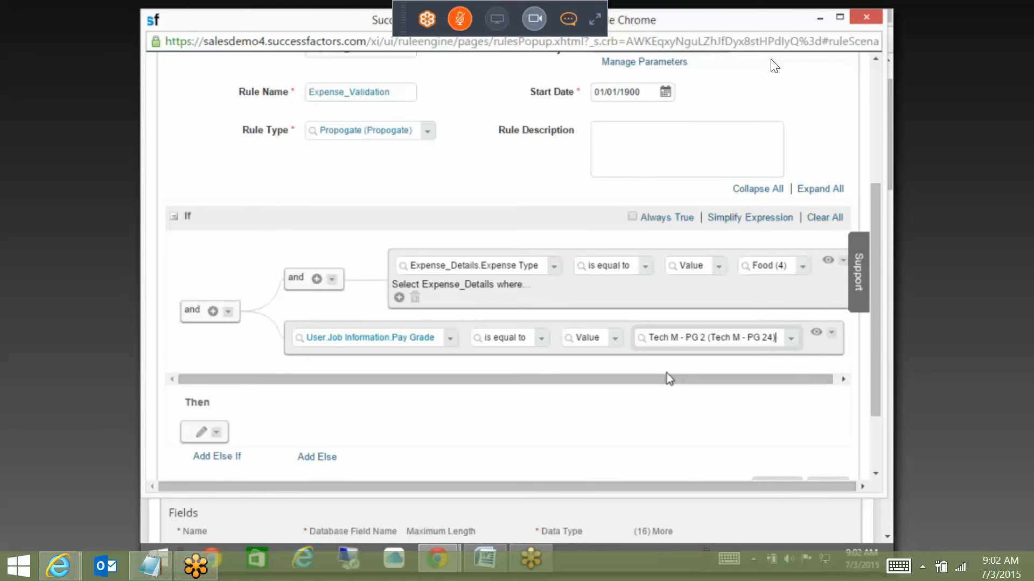
Step: Remove the empty condition row and the old inner Food condition group
click(317, 279)
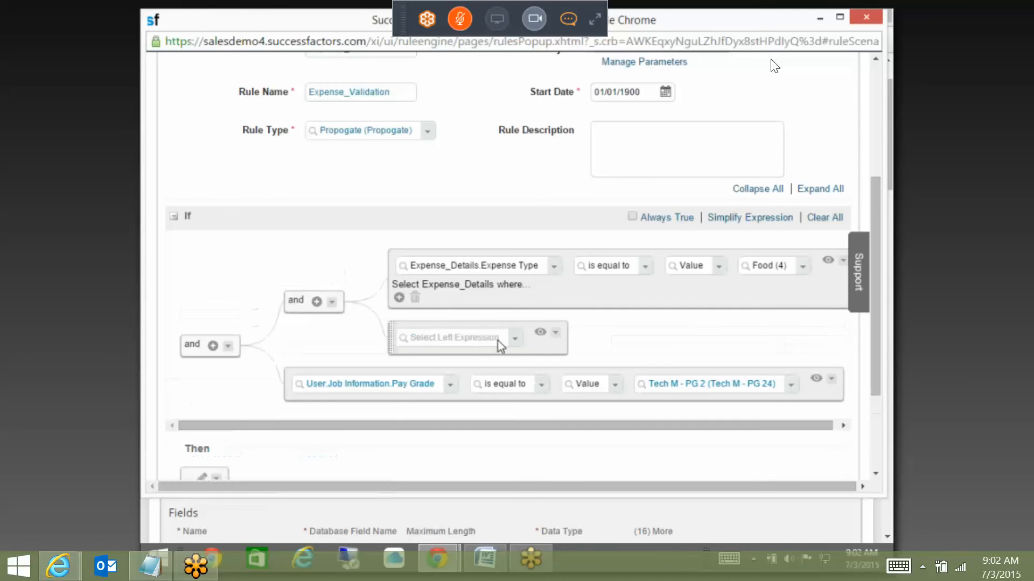
click(555, 333)
click(568, 445)
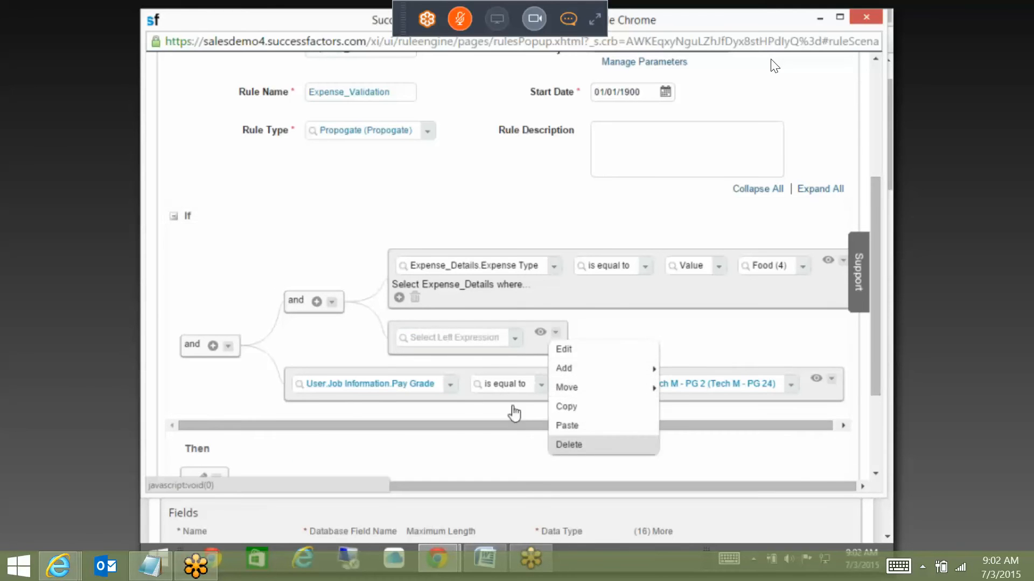
click(331, 279)
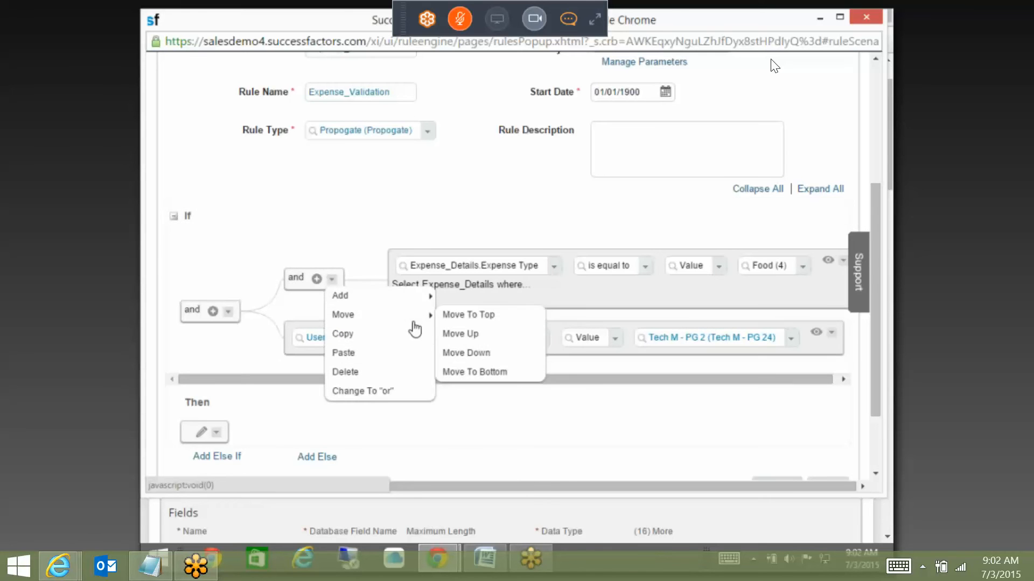
click(402, 376)
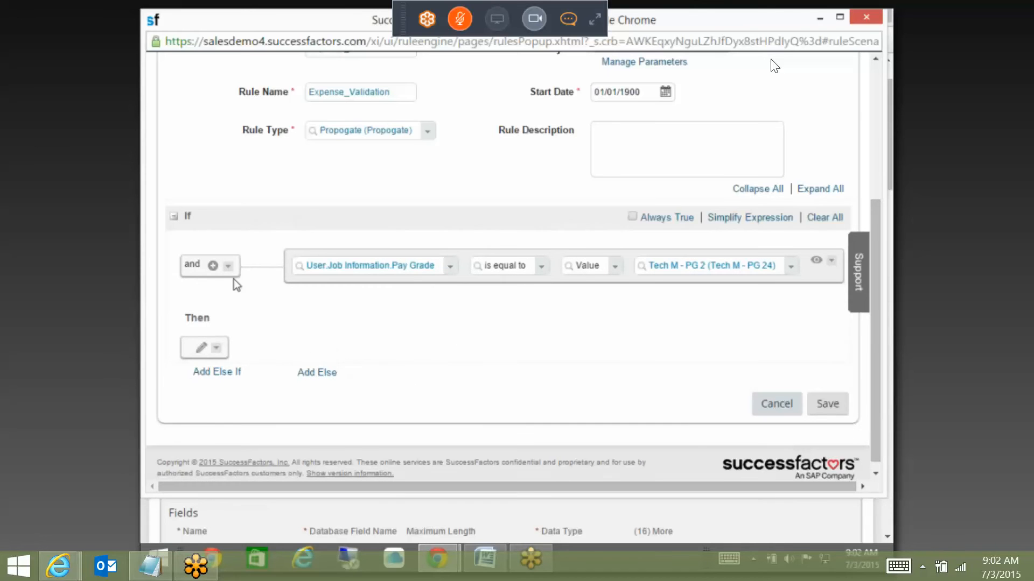
Step: Add a condition testing Expense_Details.Expense Type is equal to Travel
click(213, 266)
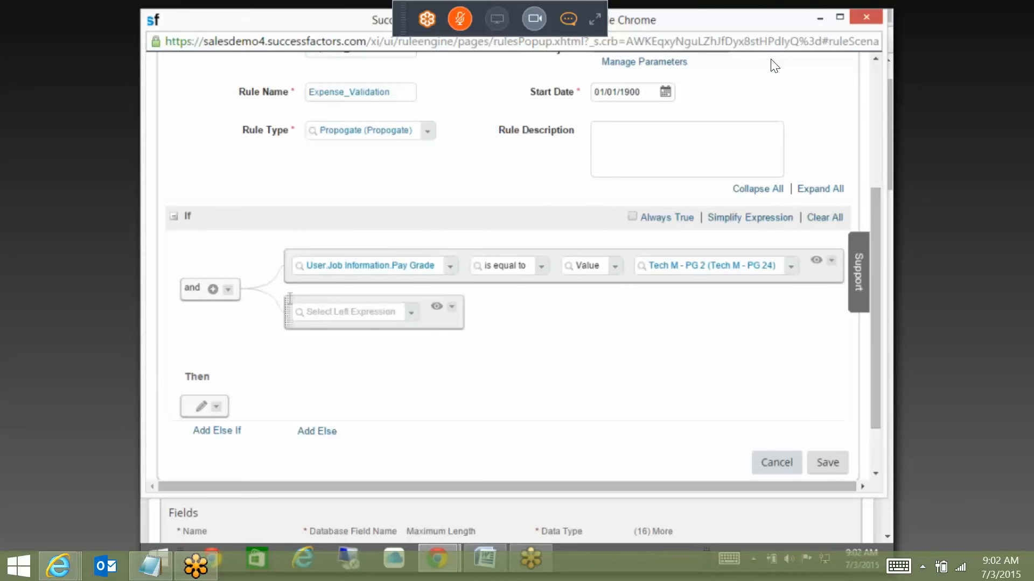
click(413, 314)
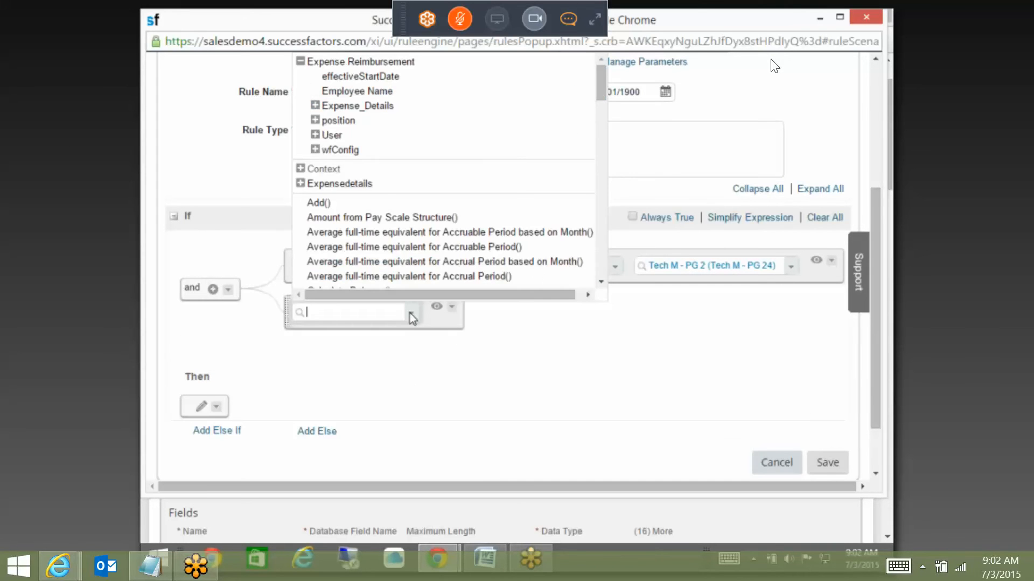
click(321, 109)
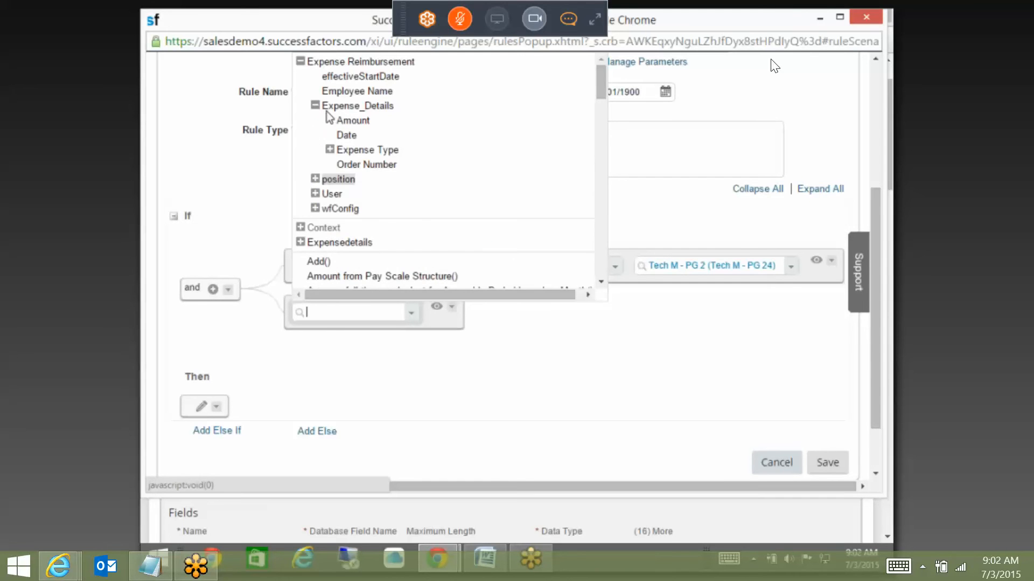
click(357, 153)
click(709, 319)
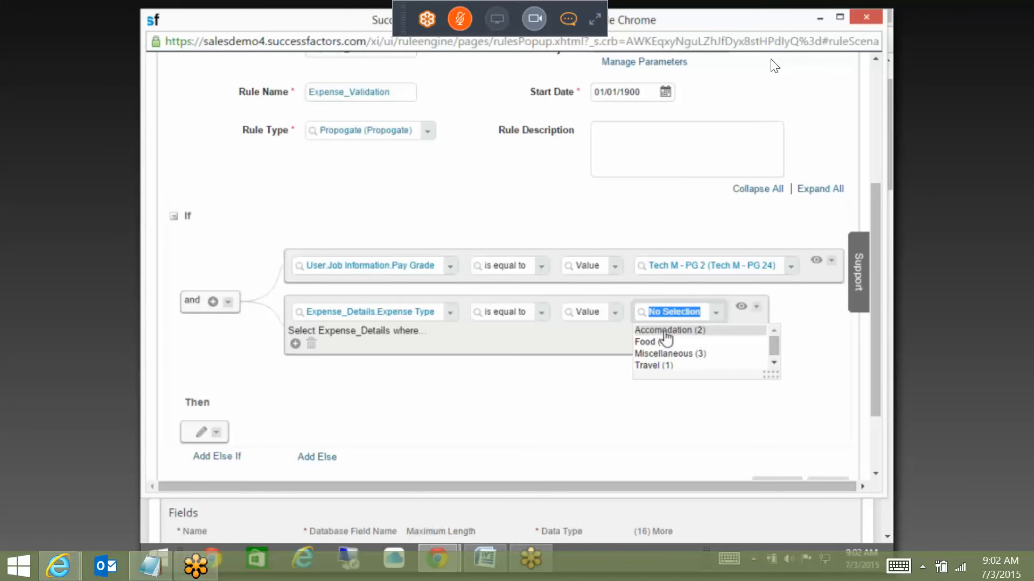
click(663, 366)
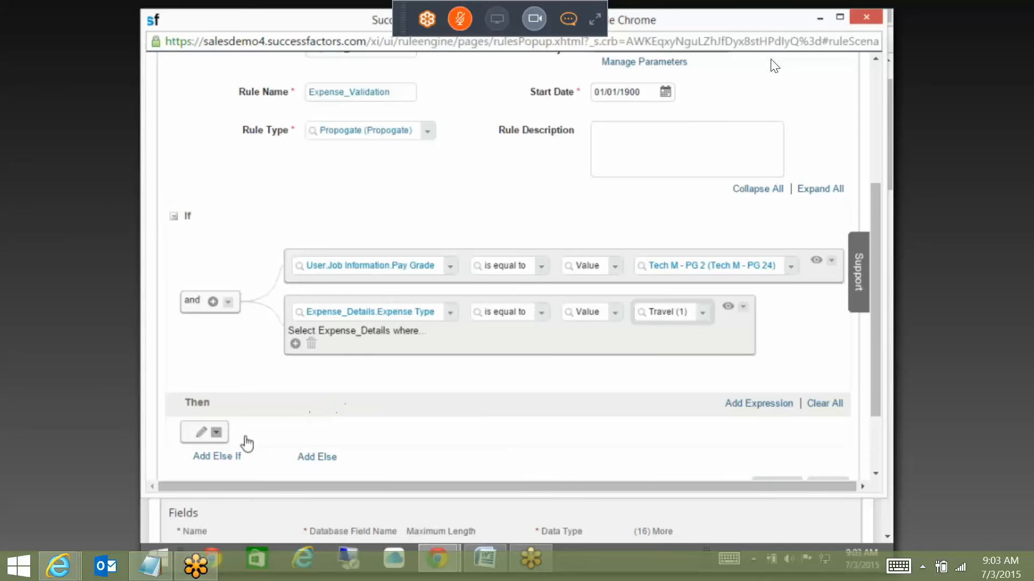
Step: Add a Then action raising the Mismatch data message with Error severity
click(203, 432)
click(225, 319)
click(295, 427)
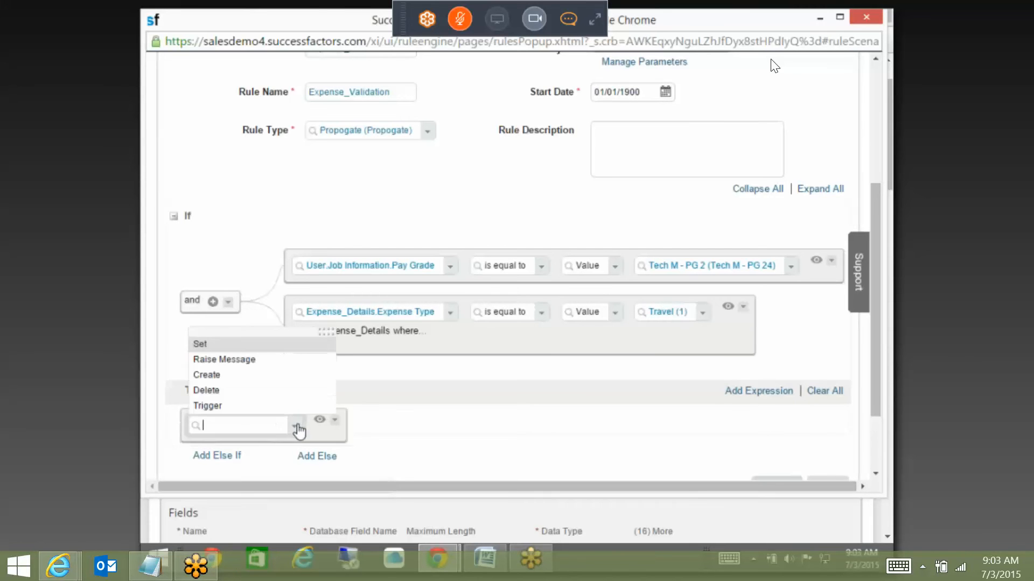
click(231, 362)
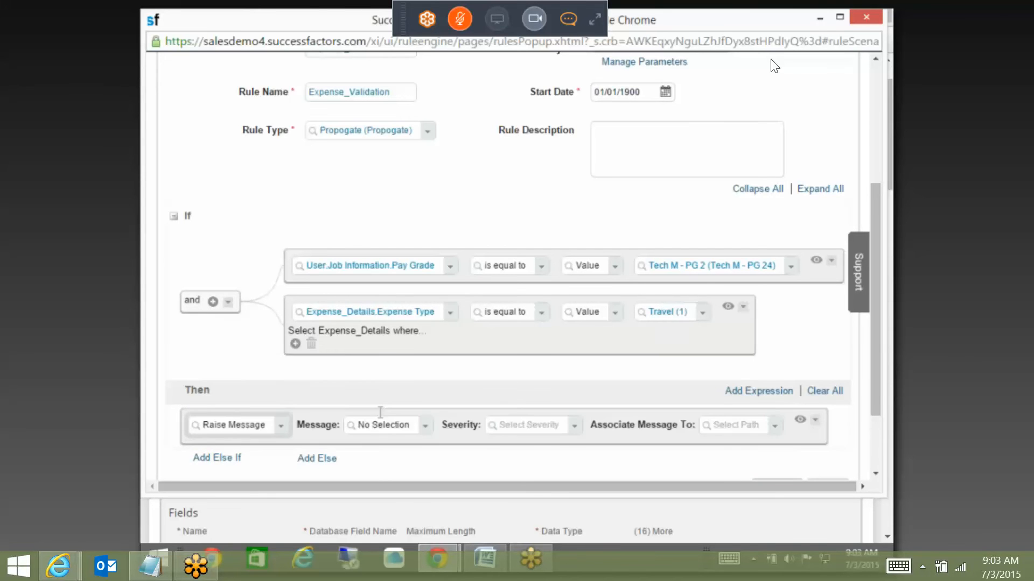
click(423, 427)
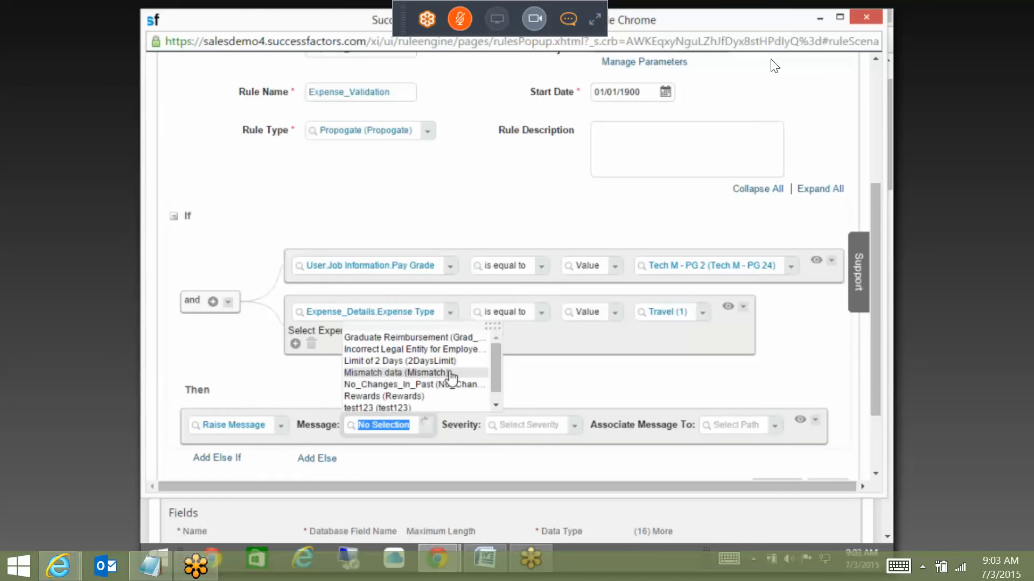
click(408, 373)
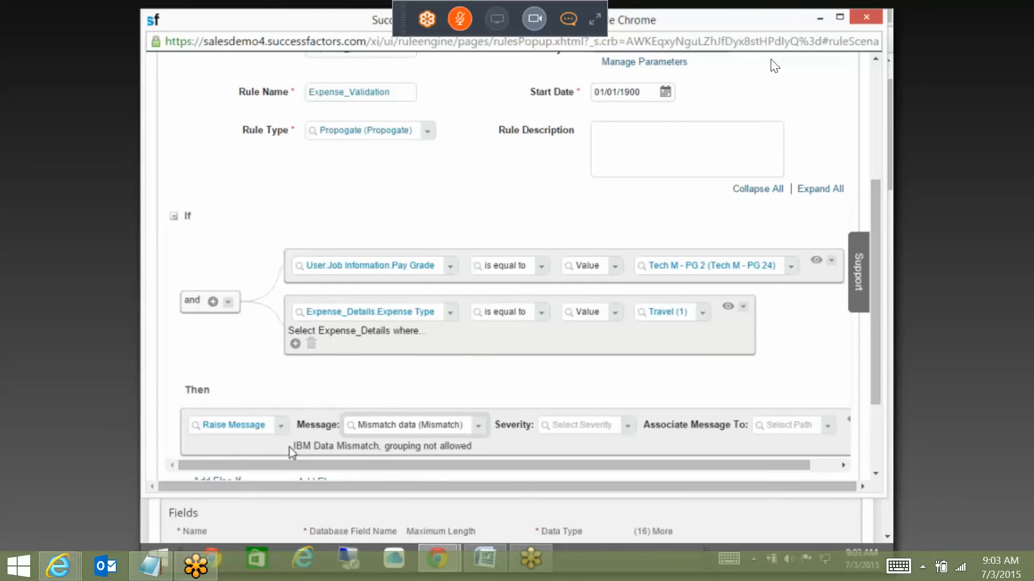
click(624, 427)
click(559, 375)
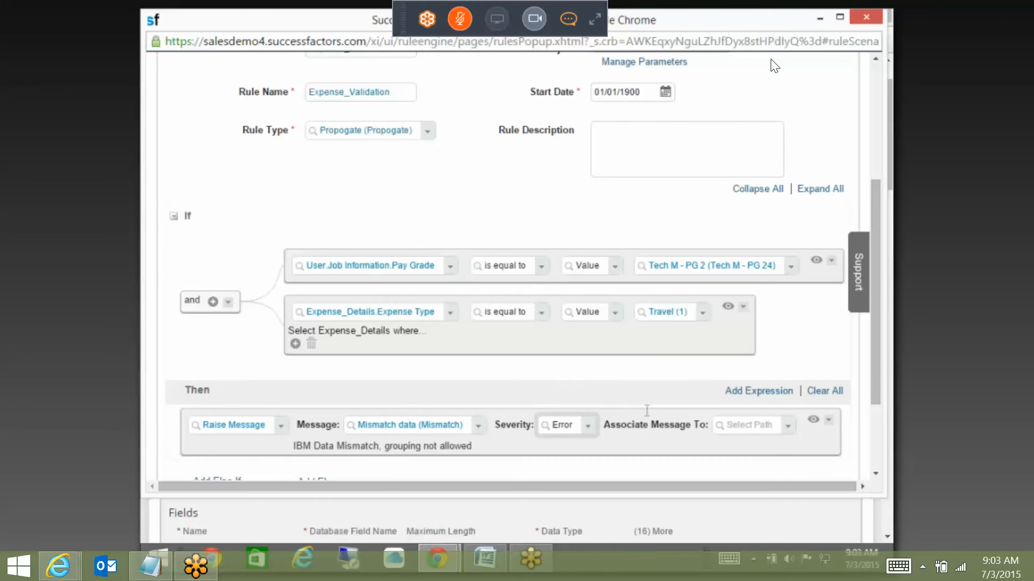
Step: Associate the message to Expense_Details and save the rule
click(789, 428)
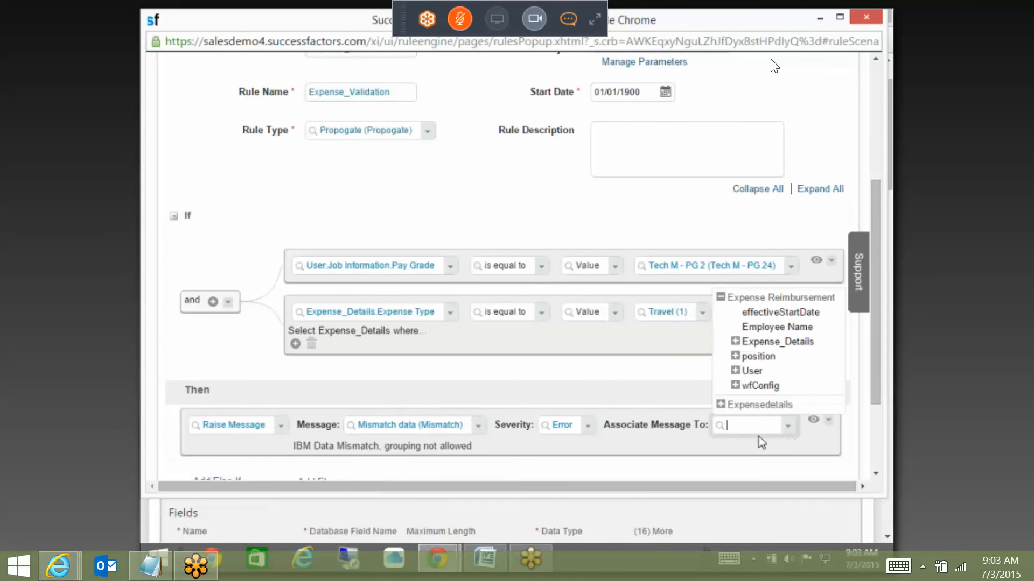
click(759, 343)
scroll(878, 360, down, 1)
scroll(880, 419, down, 2)
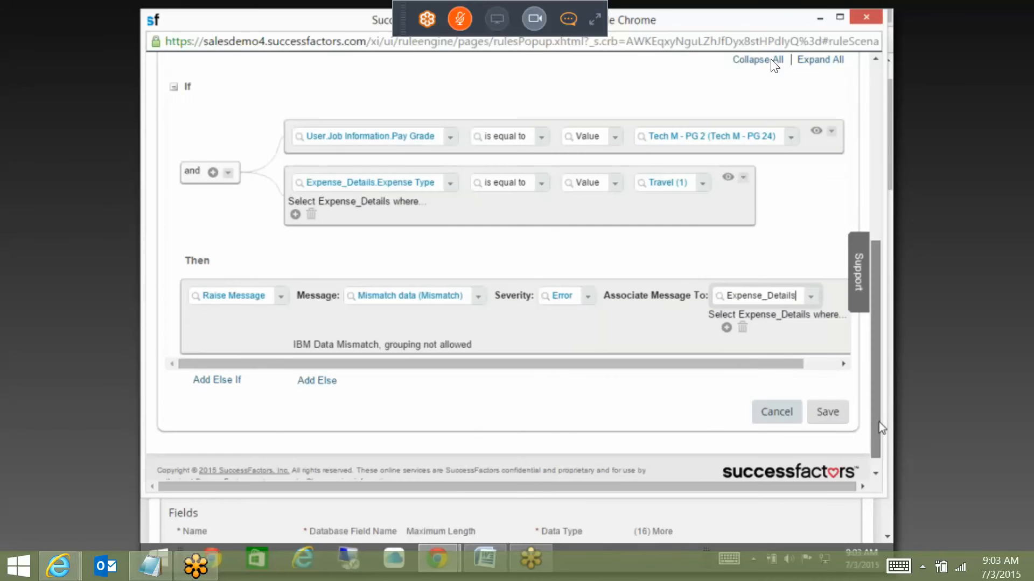
click(821, 410)
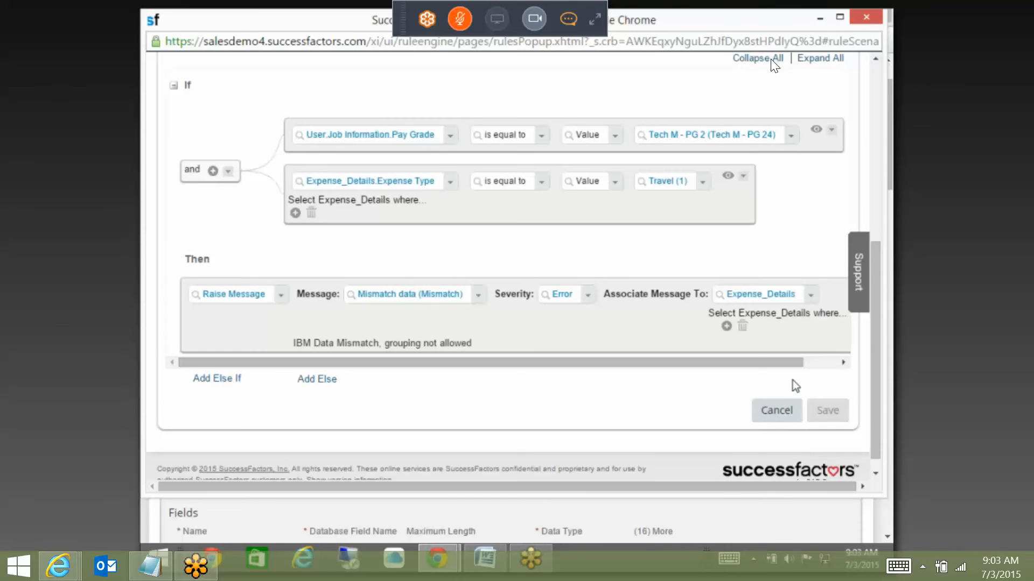
Step: Select the saved Expense_Validation rule ID, then return to the Expense Details validateRules field
click(589, 282)
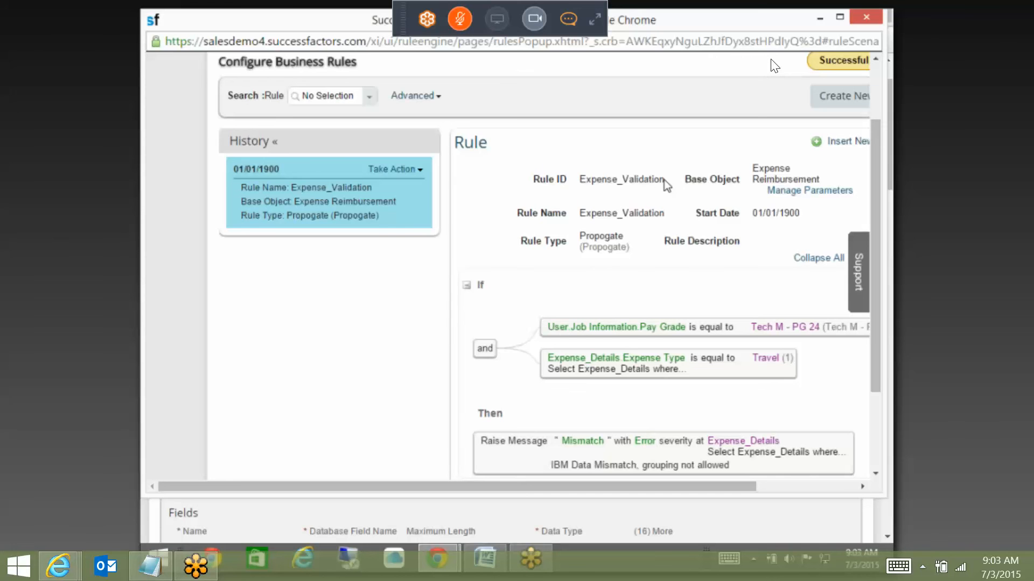
drag(664, 179, 593, 182)
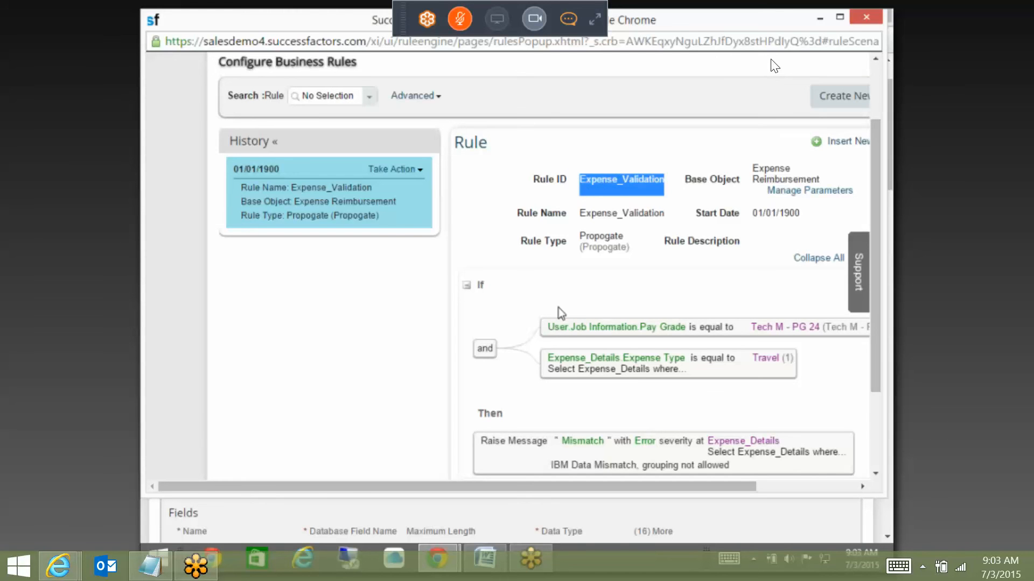
click(437, 560)
click(381, 503)
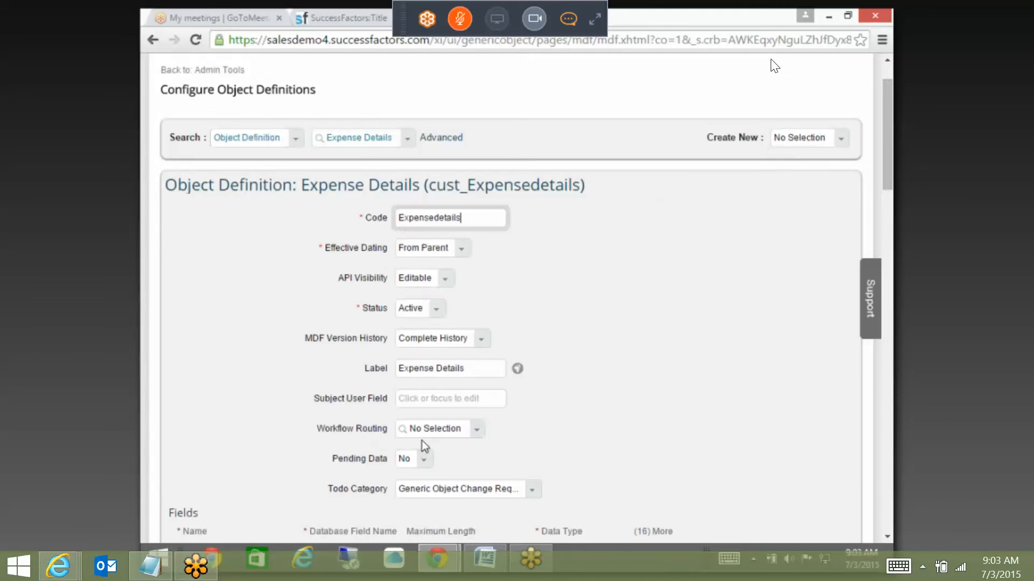
scroll(422, 440, down, 15)
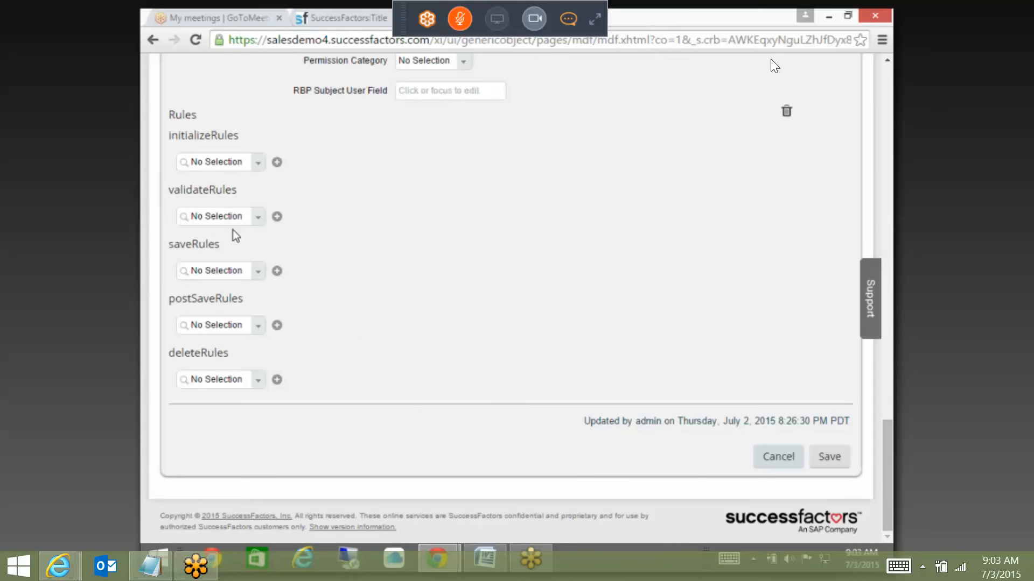
click(222, 215)
Step: Enter _Validation in validateRules, choose Expense_Validation, and save the Expense Details definition
text(_Validation)
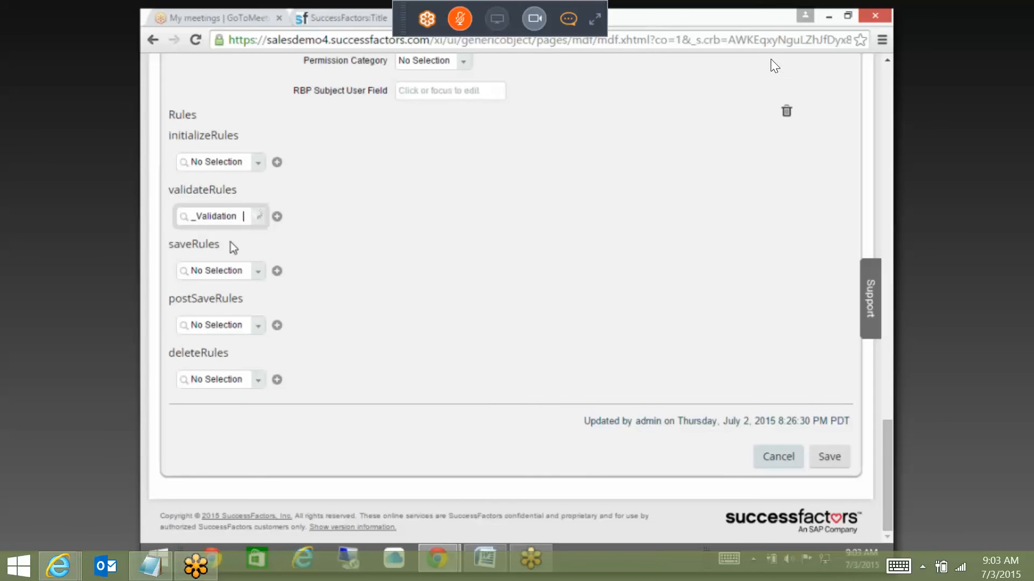
click(240, 235)
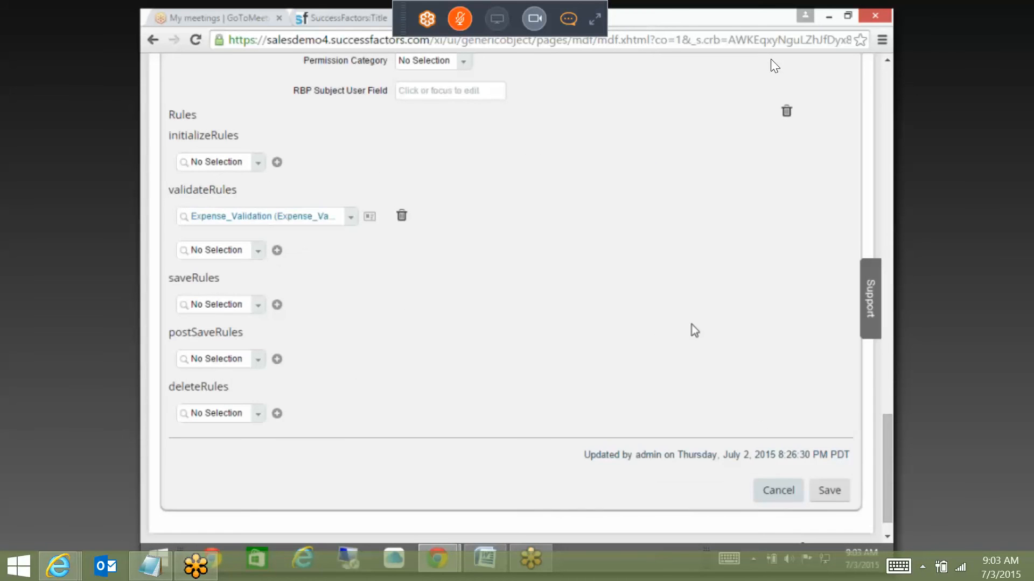
click(833, 490)
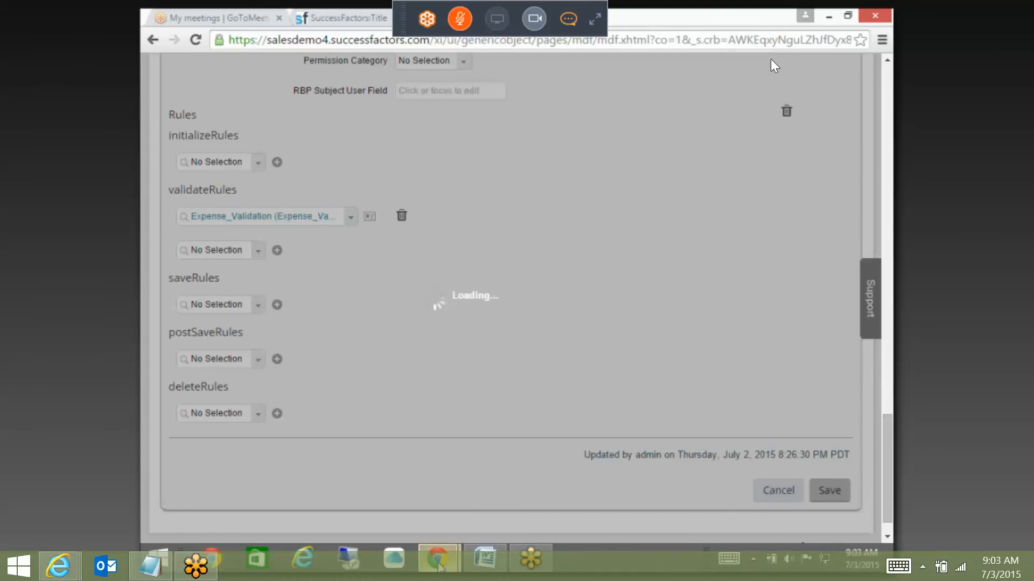
mouse_move(437, 563)
click(512, 516)
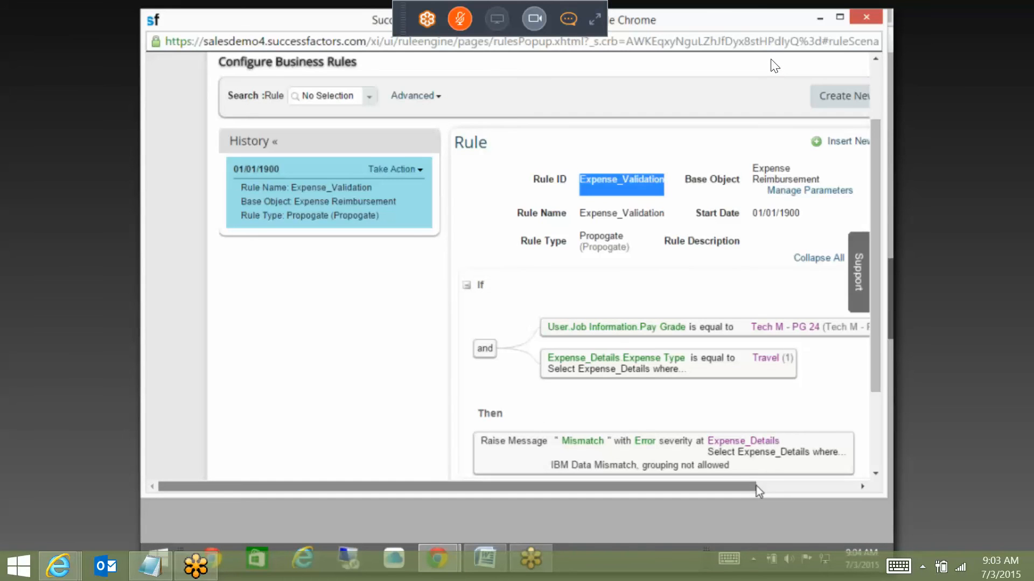
drag(755, 485, 786, 484)
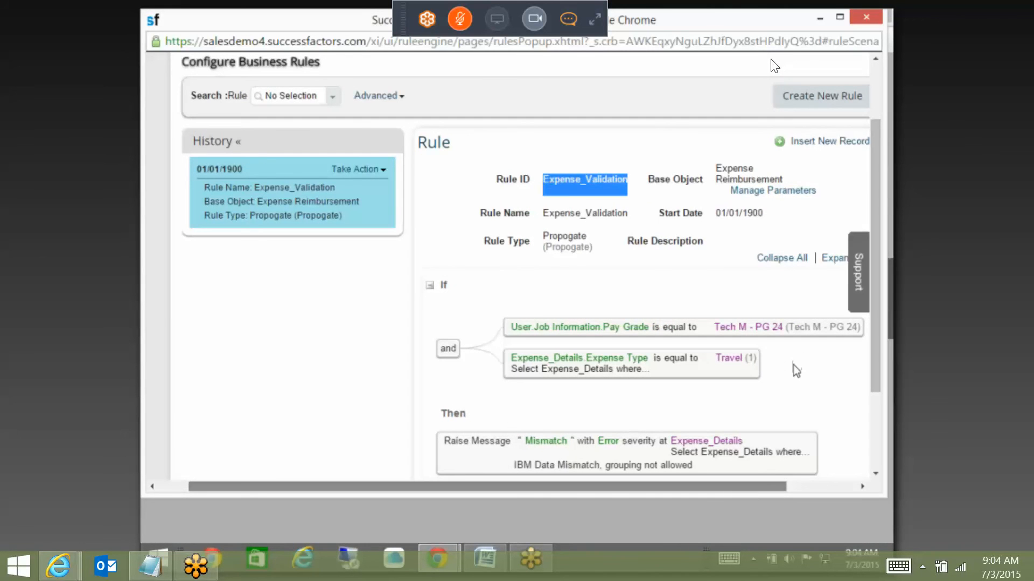
key(alt+Tab)
Step: Find an employee through the header search and open Employment Information from their card's actions
click(423, 81)
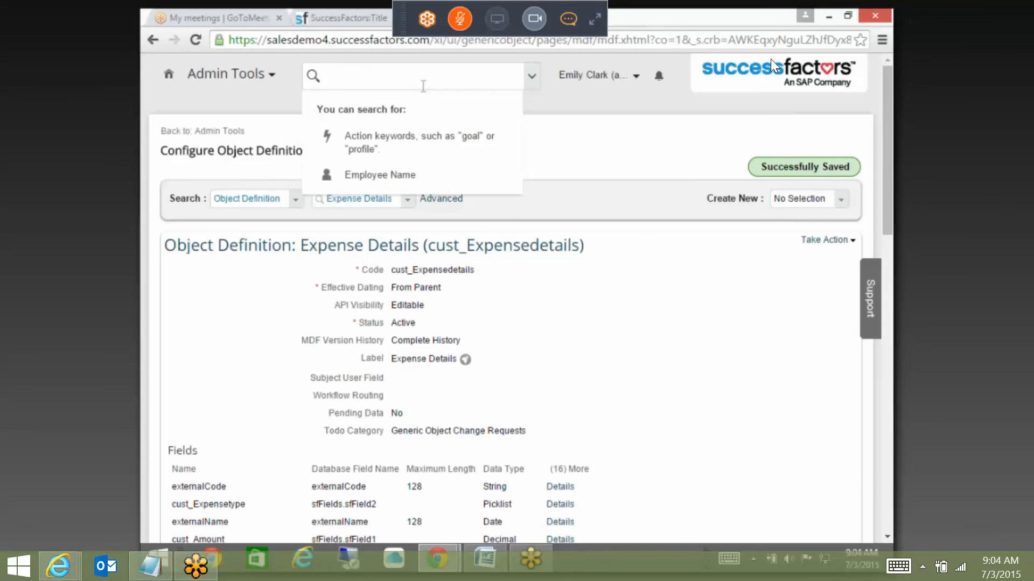
text(peter)
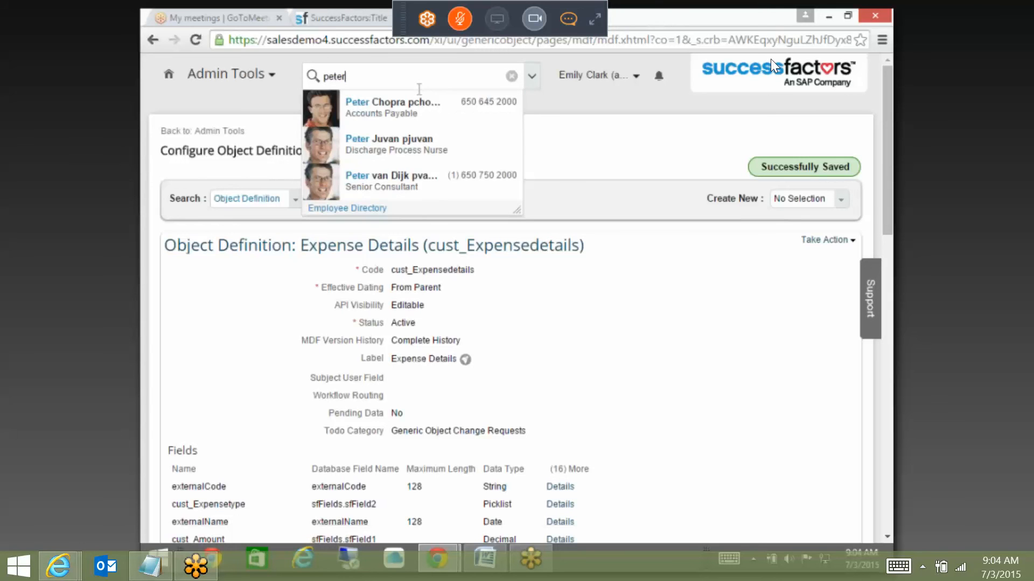
key(BackSpace)
key(BackSpace)
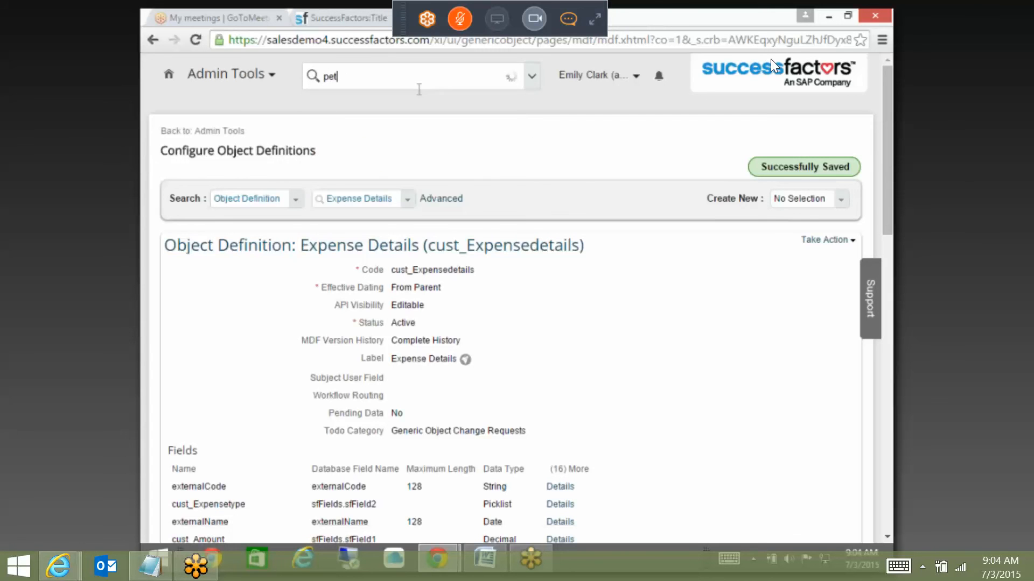
key(BackSpace)
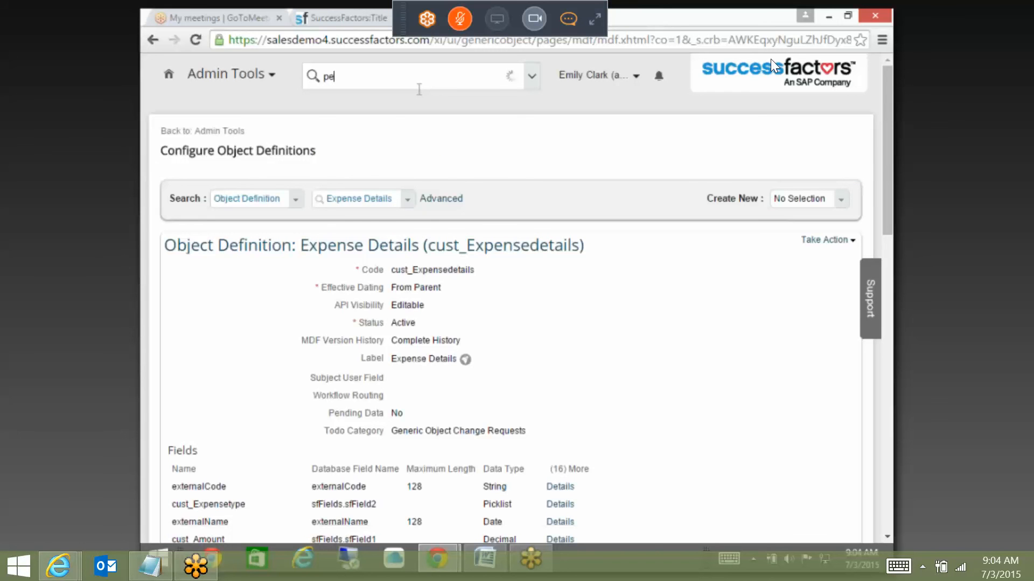
mouse_move(408, 253)
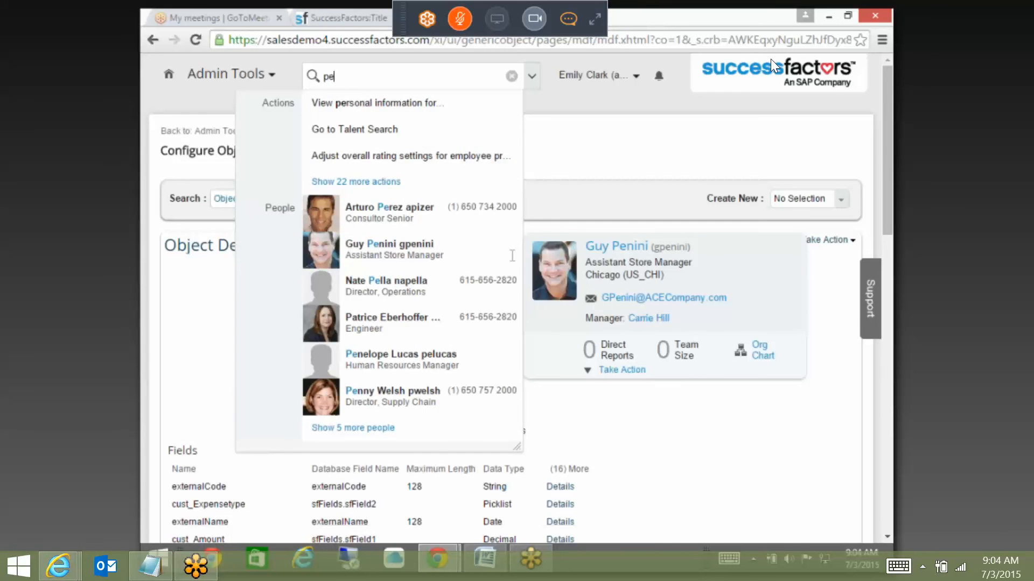
click(617, 369)
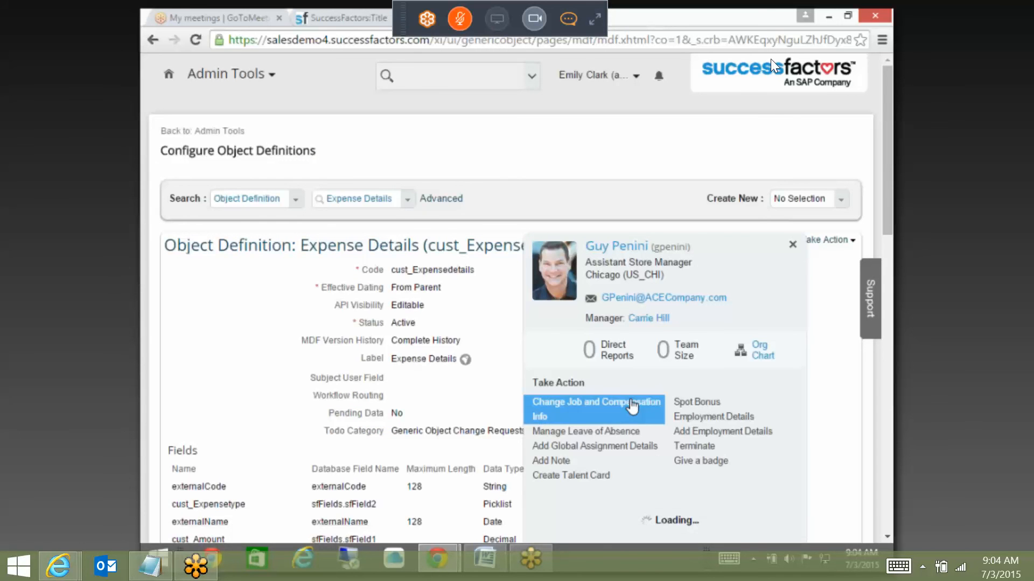
scroll(592, 407, down, 4)
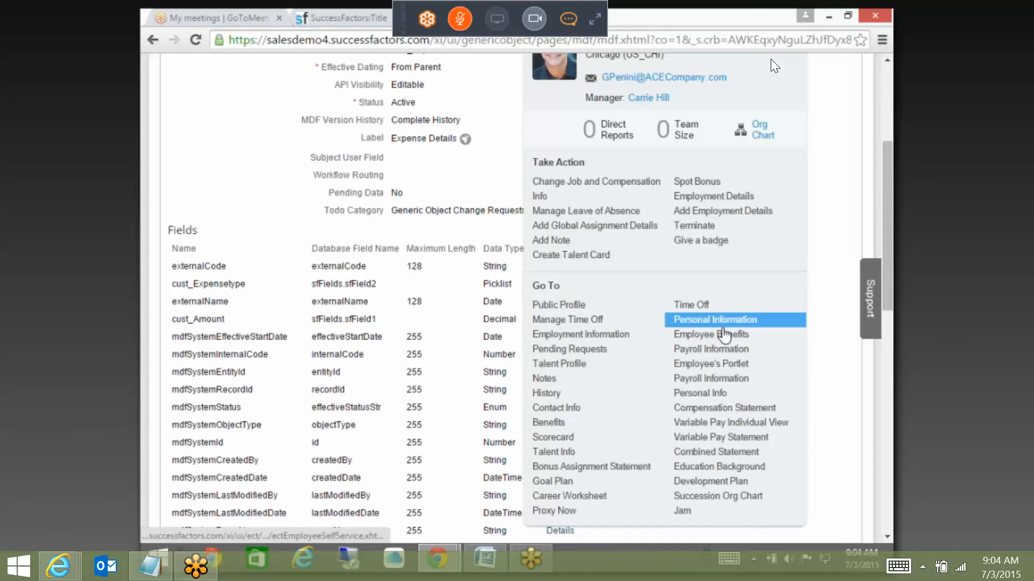
click(596, 337)
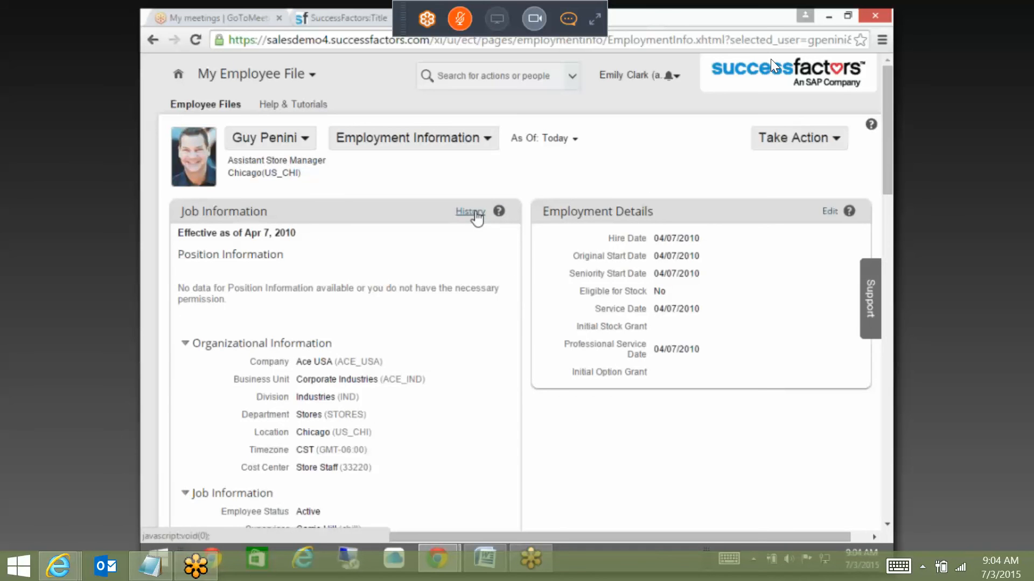
Step: Start a correction of the 04/07/2010 hire record from Job Information History
click(471, 212)
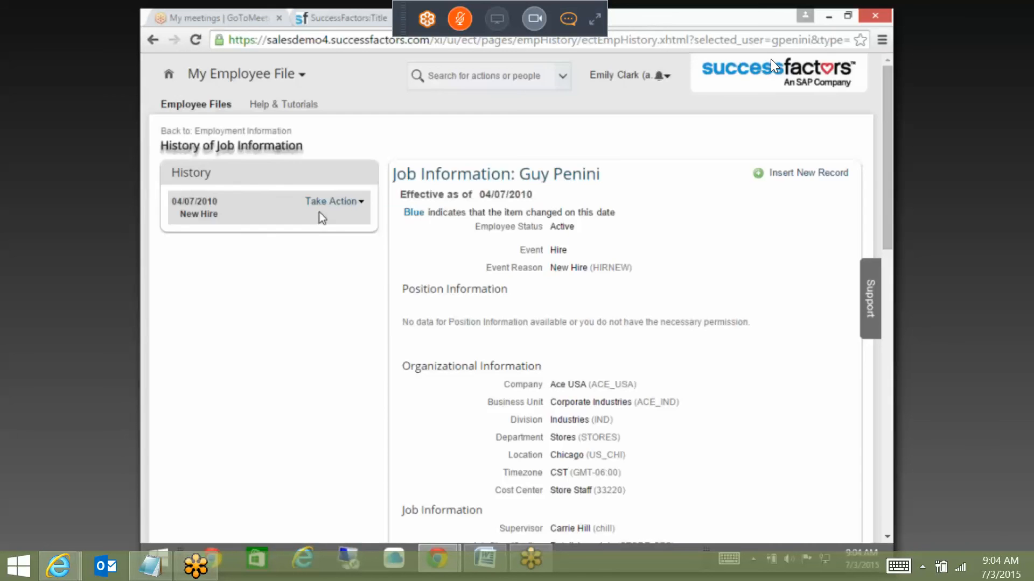
click(329, 201)
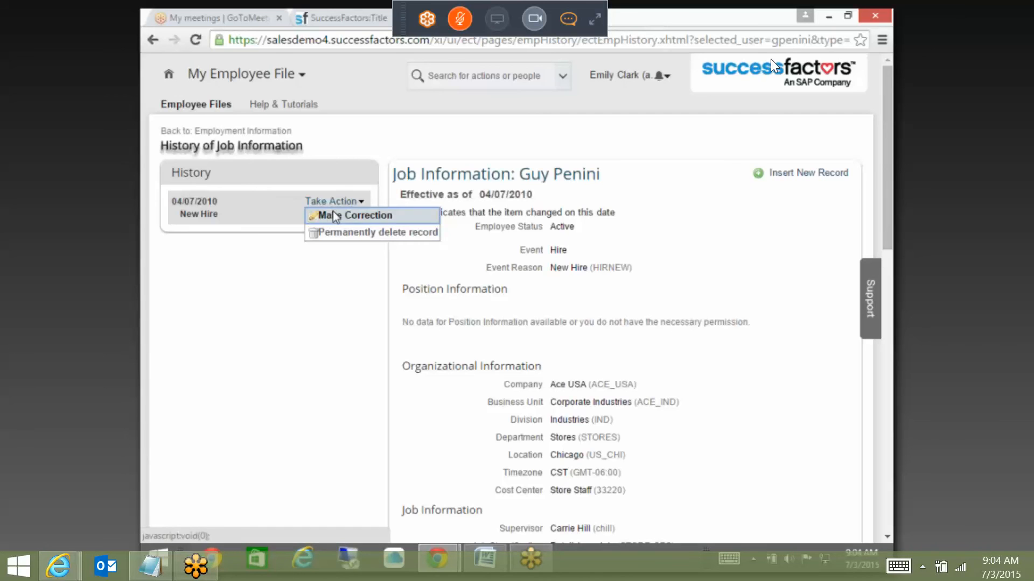
click(334, 216)
scroll(596, 280, down, 3)
scroll(651, 370, down, 7)
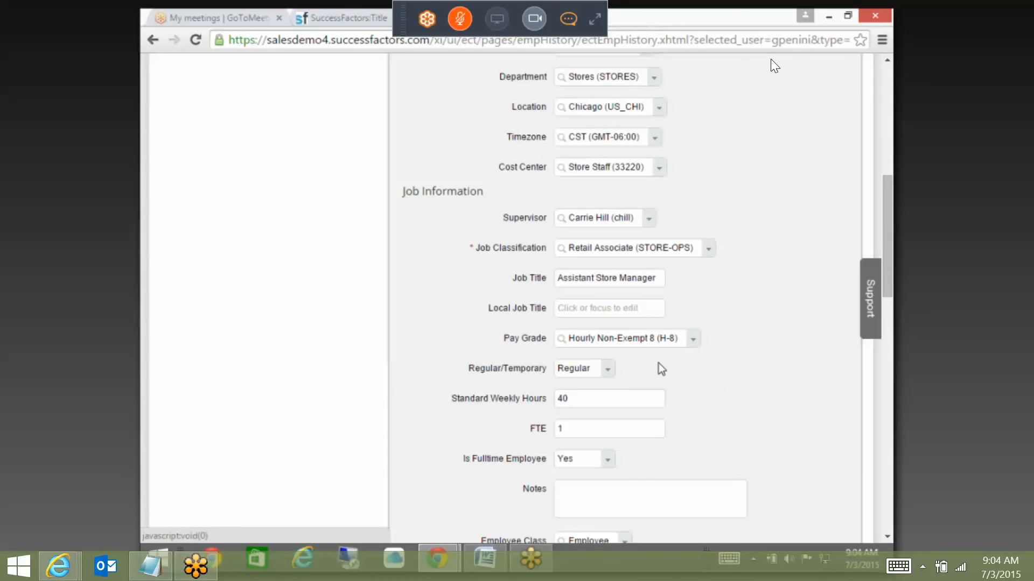
Step: Enter 'tech m' as Pay Grade and check it against the Expense_Validation rule's pay grade
click(639, 264)
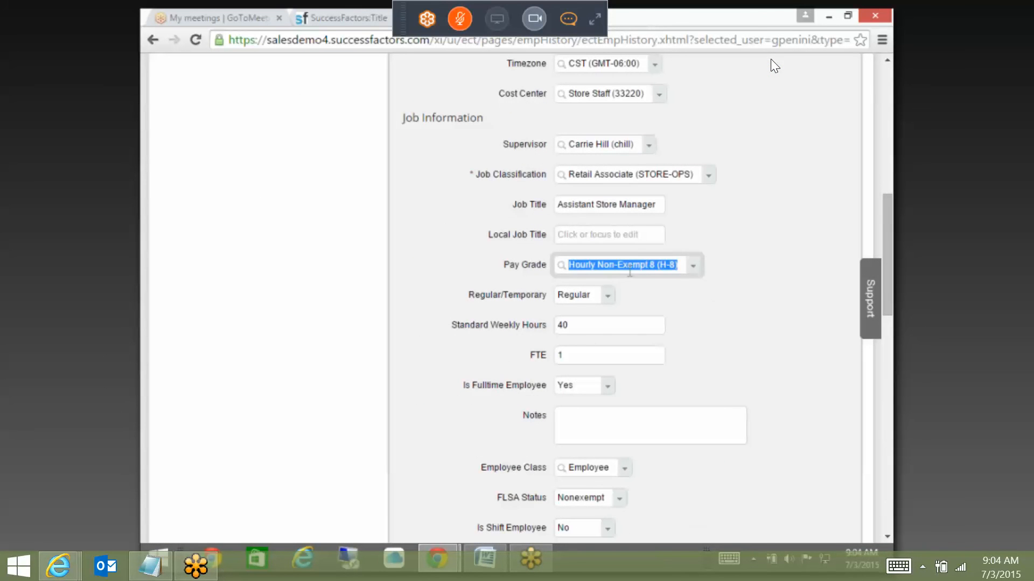
text(tech m)
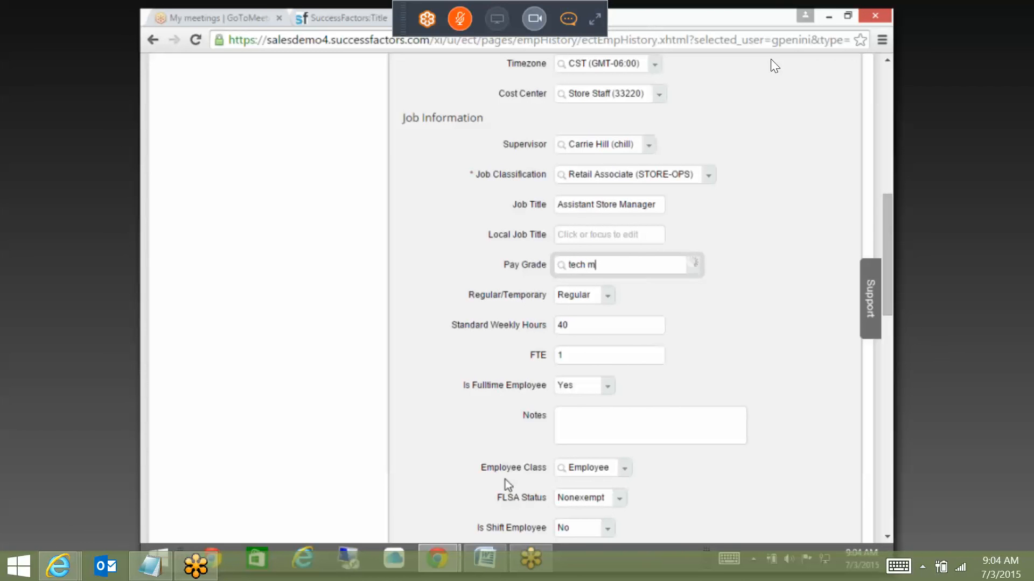
mouse_move(449, 562)
click(520, 512)
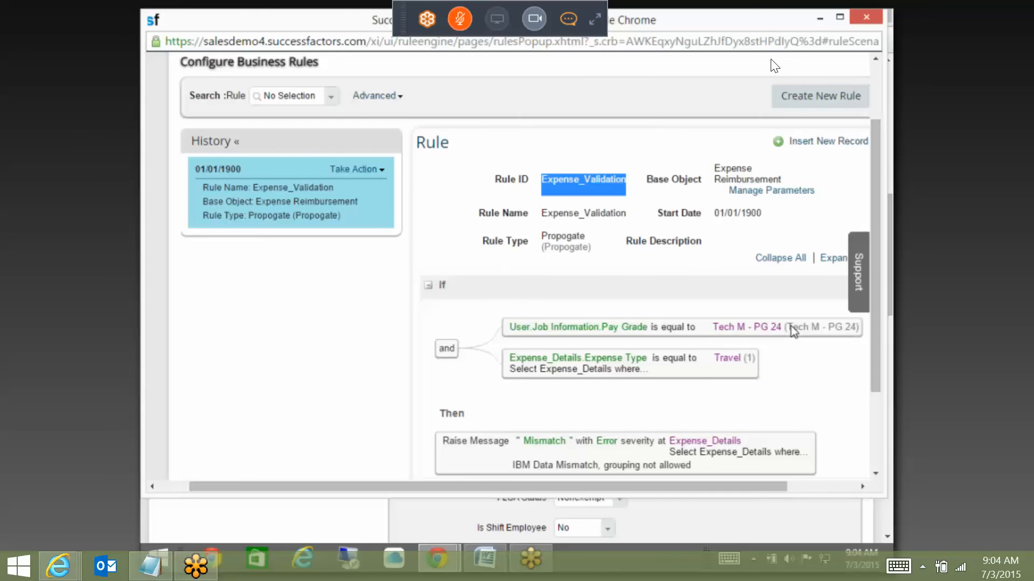
key(alt+Tab)
click(674, 265)
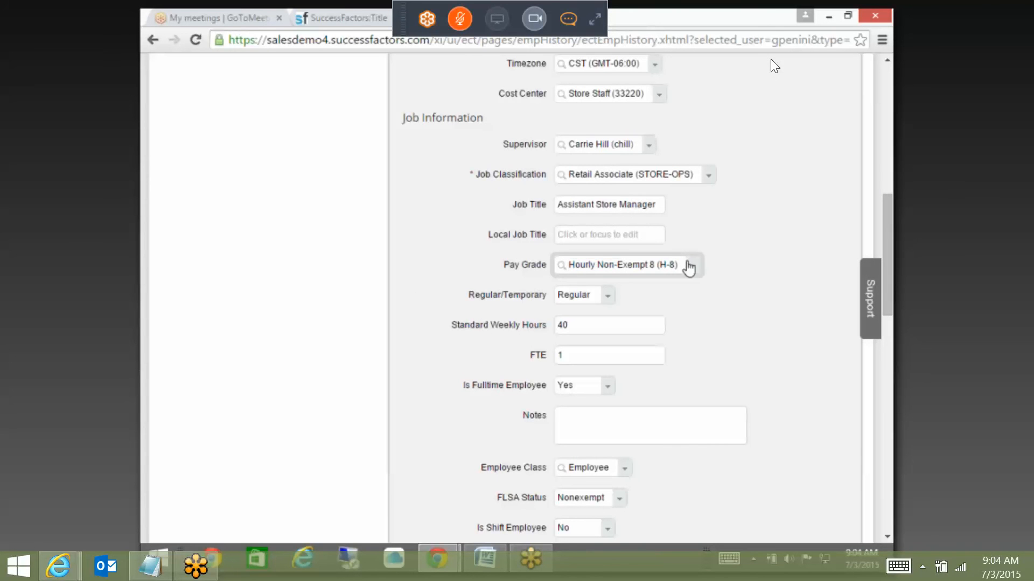
Step: Retype Pay Grade as 'Tech M', then clear it when no grade matches
click(668, 264)
text(Tec)
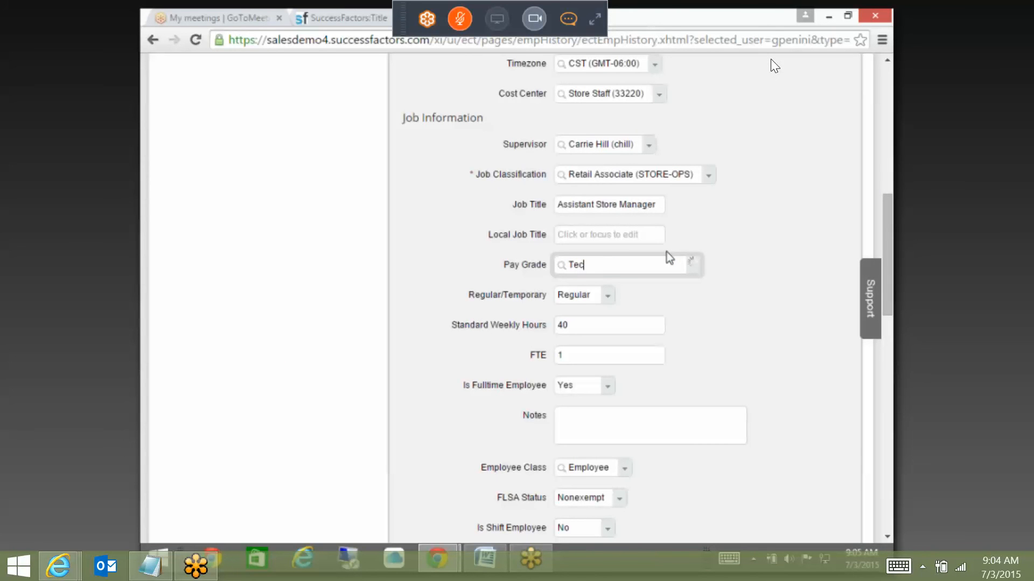
text(h M)
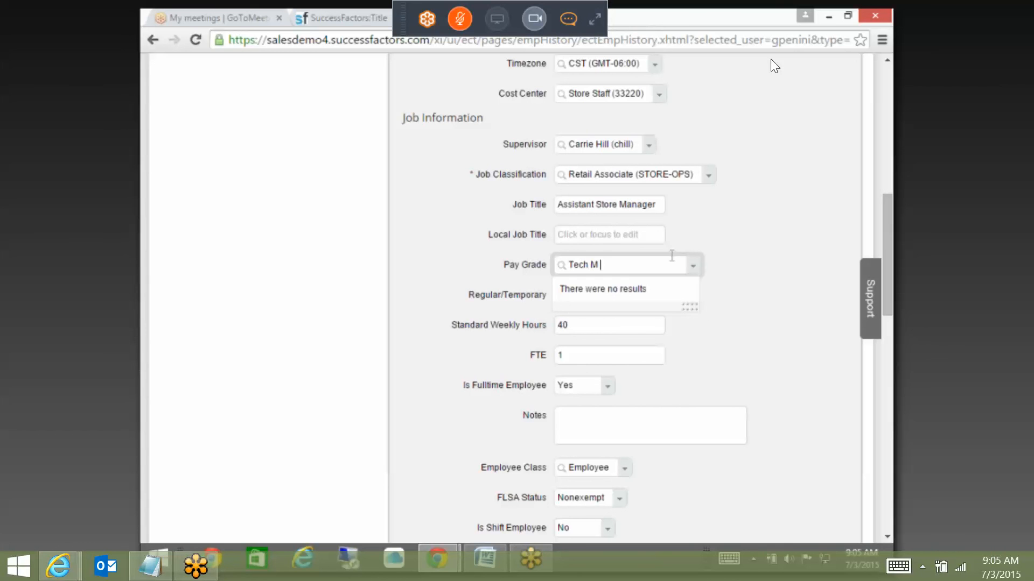
click(668, 261)
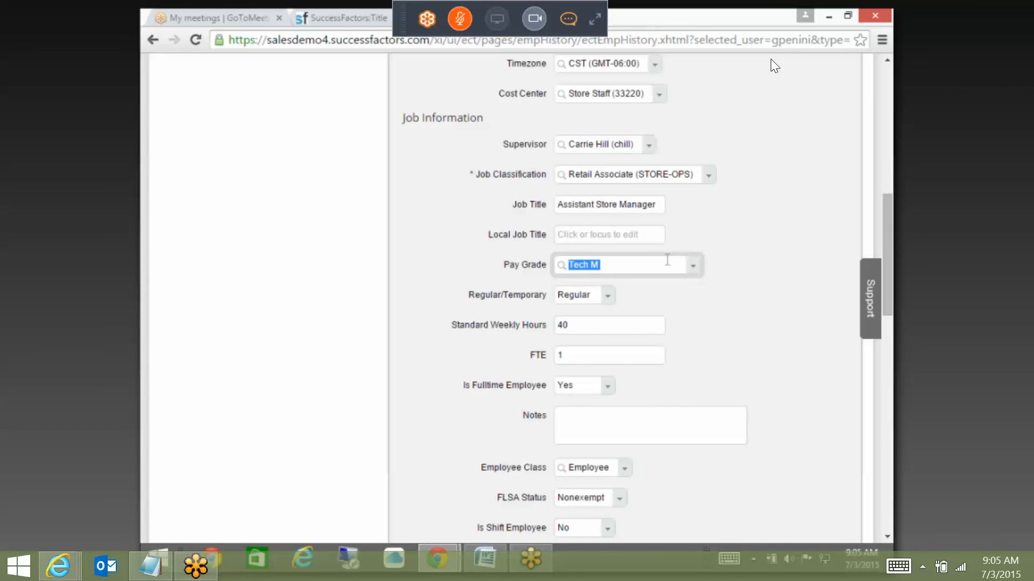
key(BackSpace)
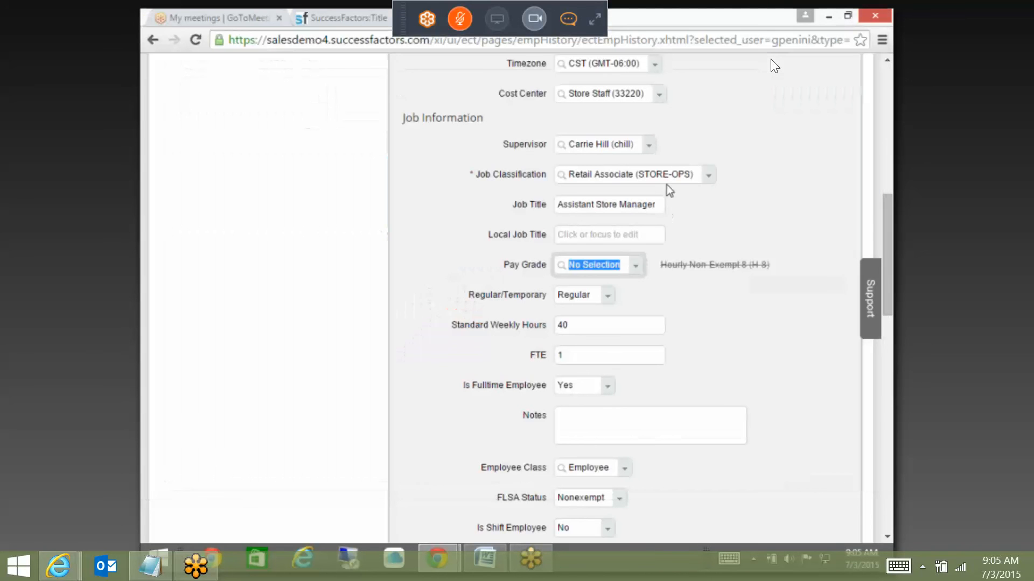
click(707, 176)
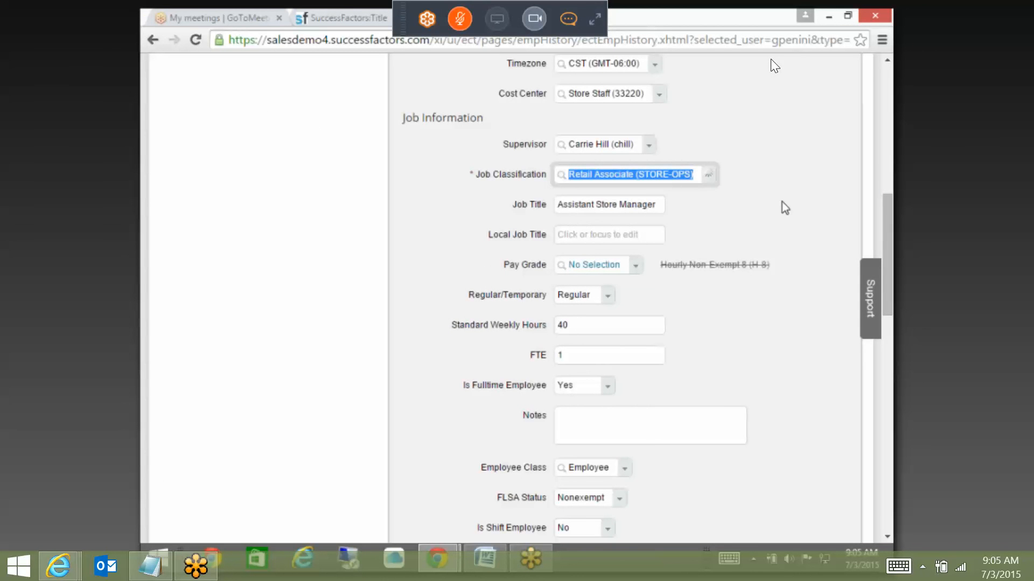
Step: Search Pay Grade for 'TECH', then head to Employment Information without saving
click(598, 264)
text(TECH)
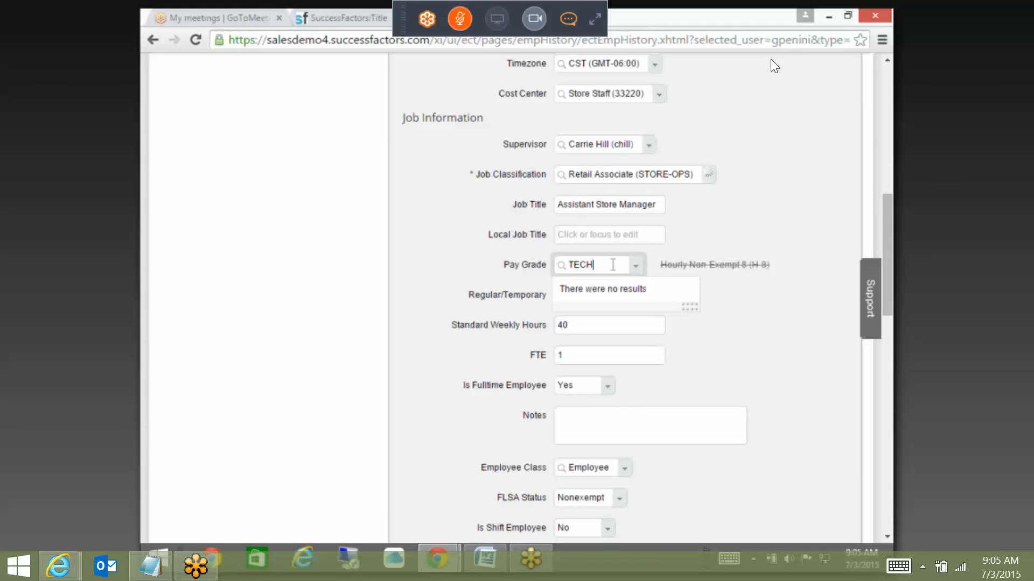
click(614, 264)
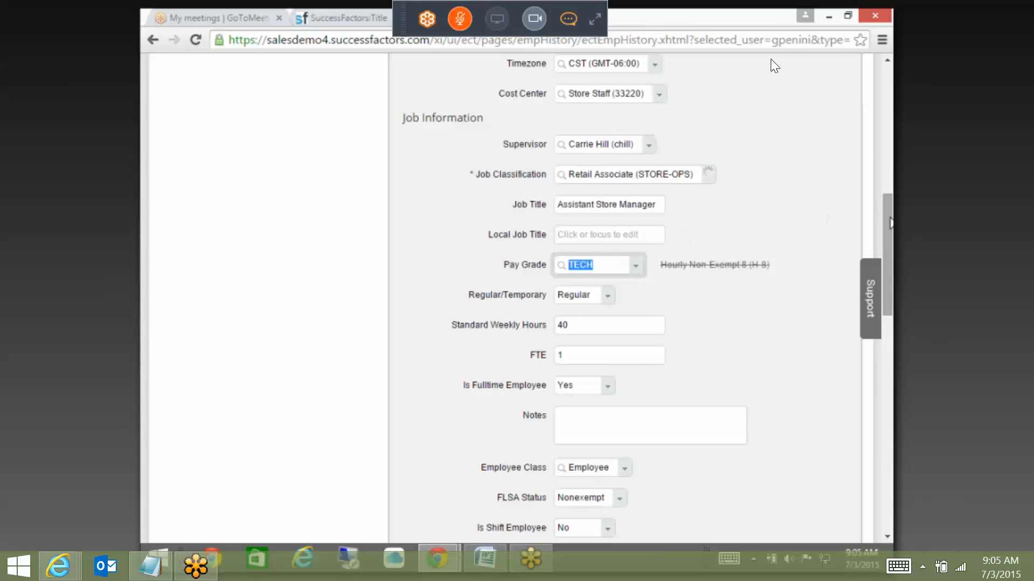
drag(891, 220, 892, 92)
click(253, 135)
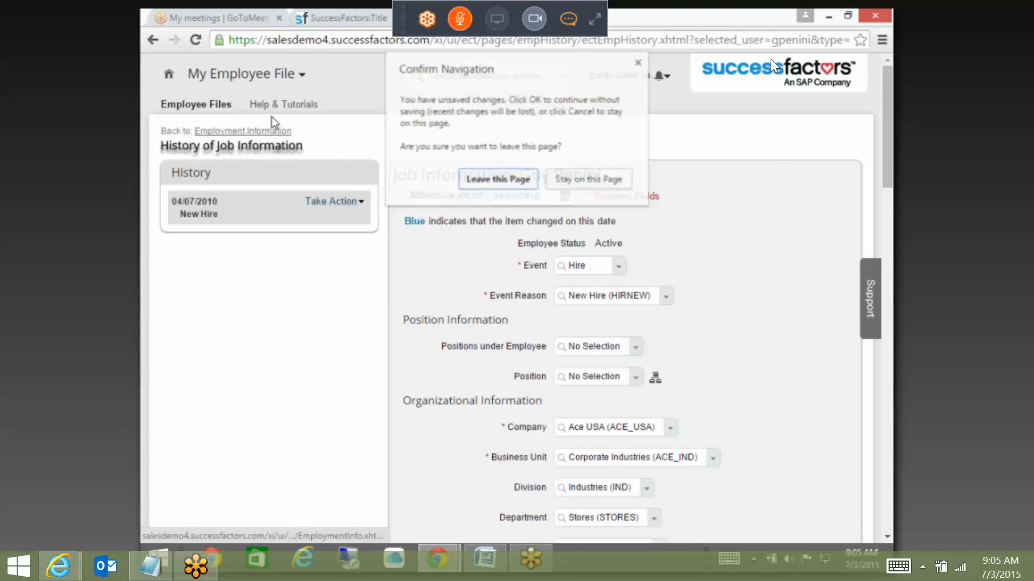
Step: Discard the correction and find 'MANAGE ORG' in Admin Tools to open Manage Organization, Pay and Job Structures
click(487, 176)
click(375, 16)
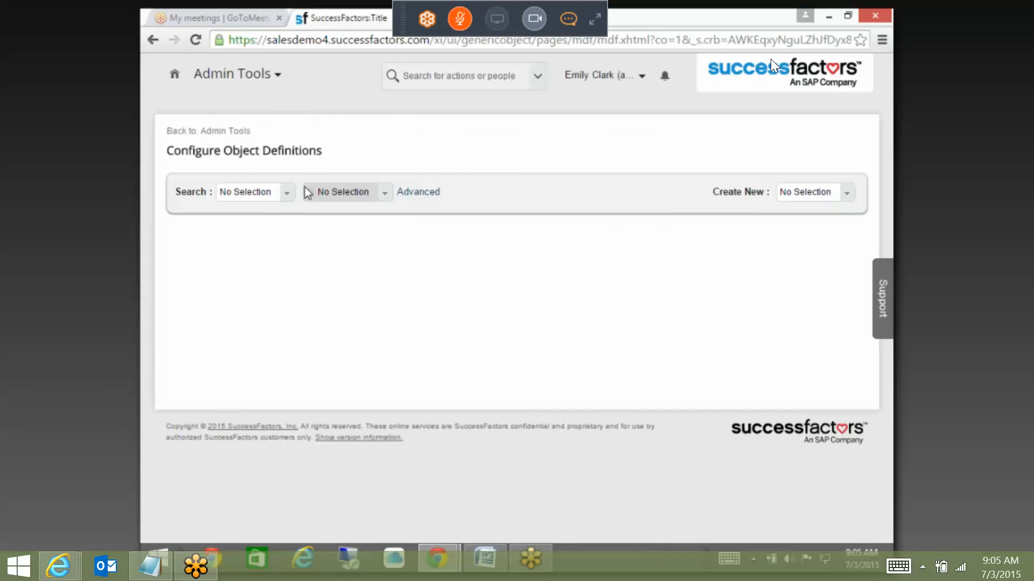
click(241, 133)
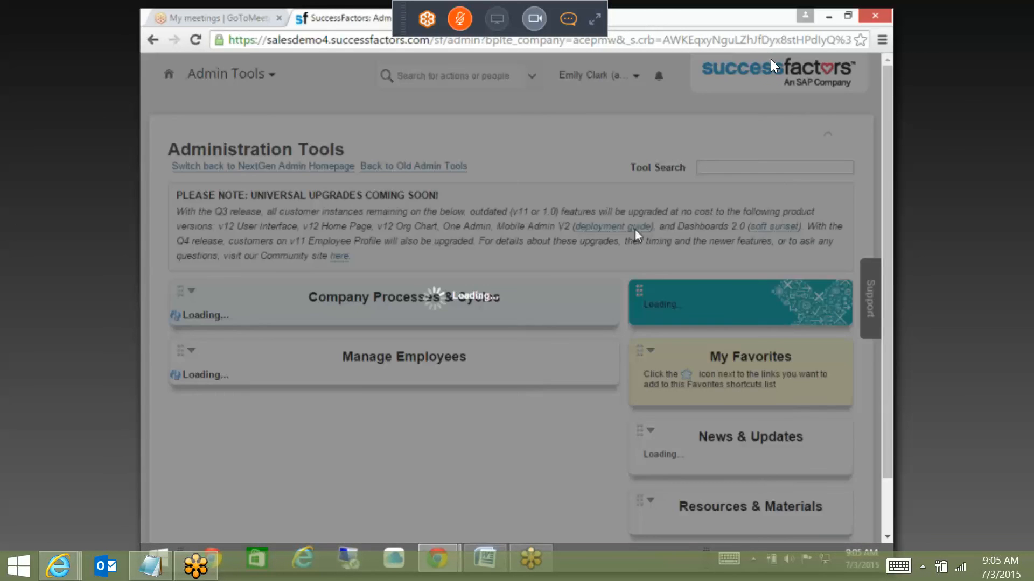
text(M)
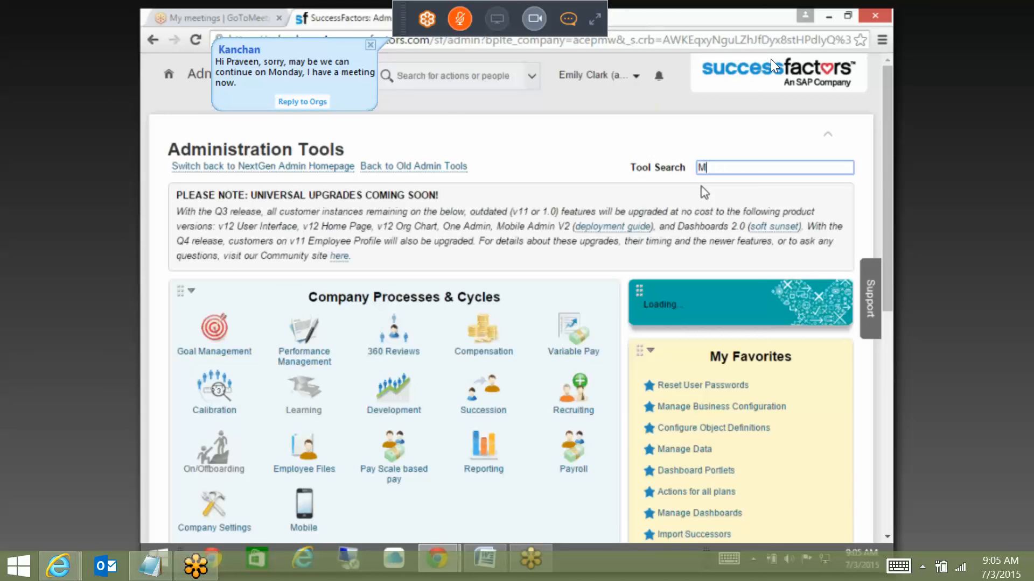
text(ANAGE ORG)
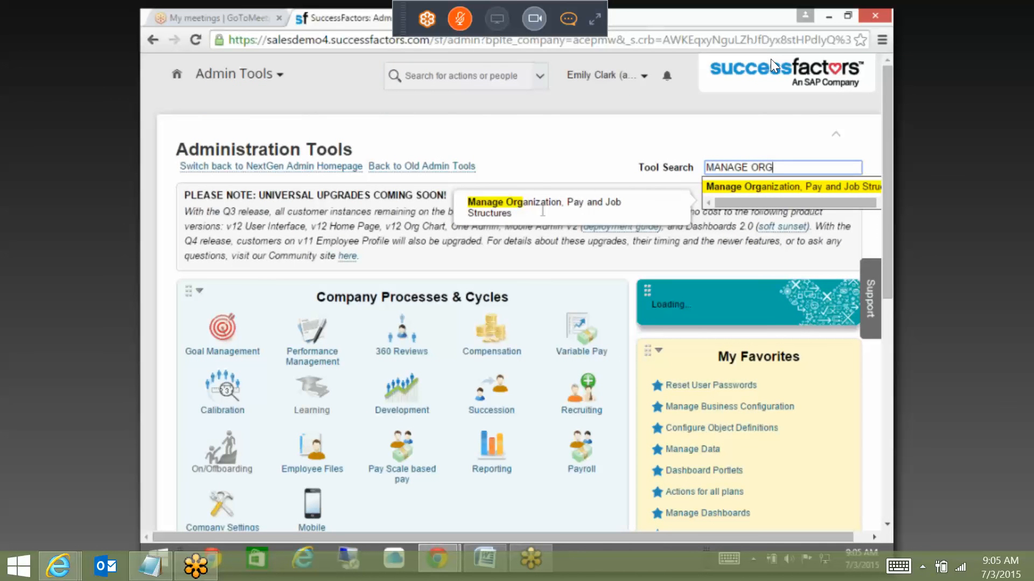
click(769, 188)
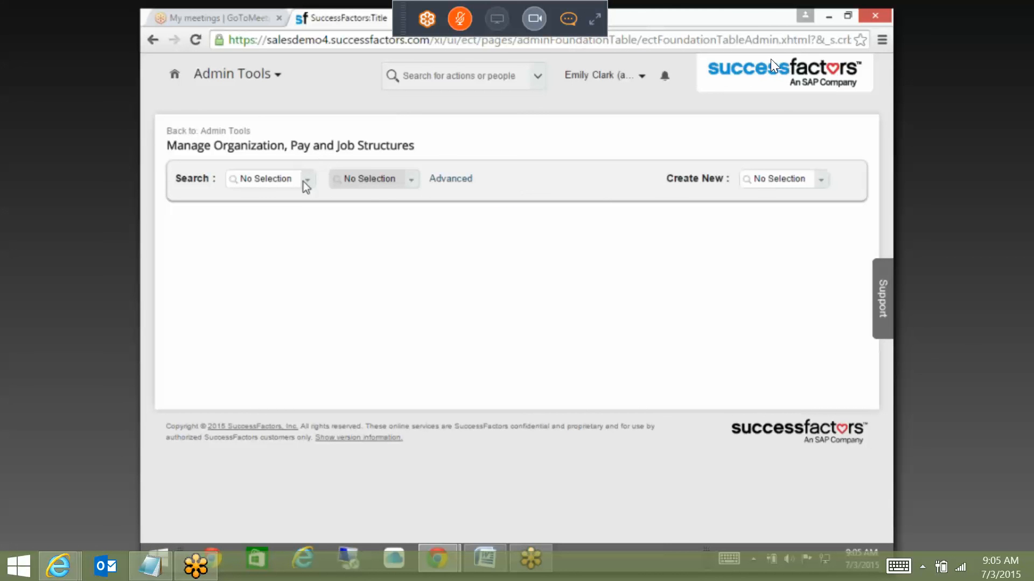
click(309, 181)
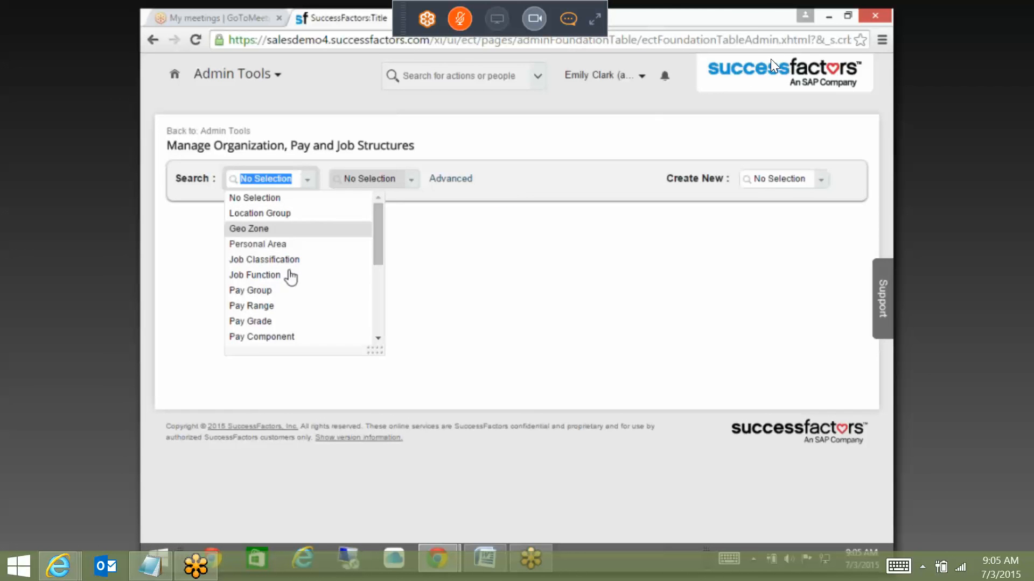
click(271, 322)
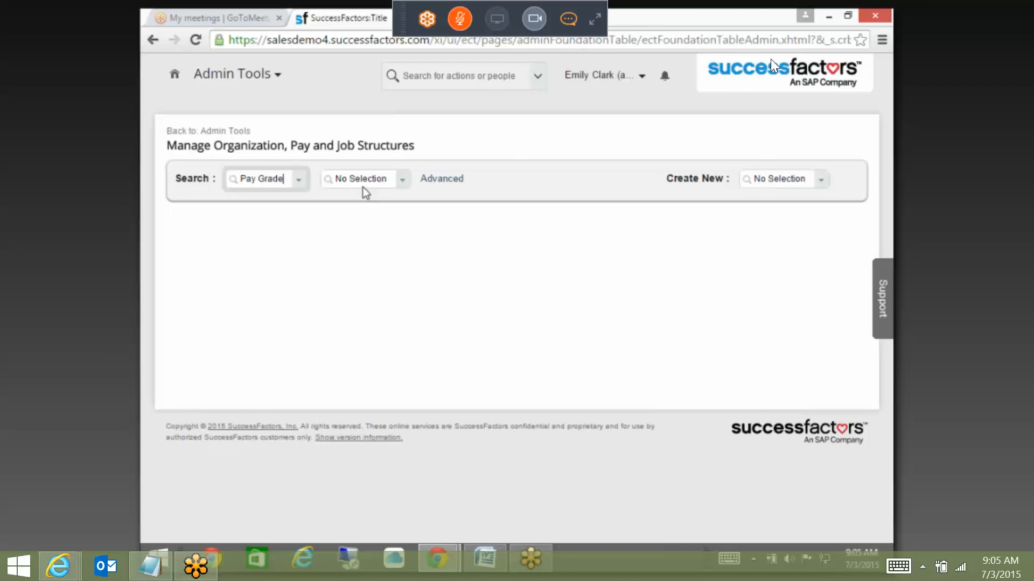
click(363, 181)
click(821, 179)
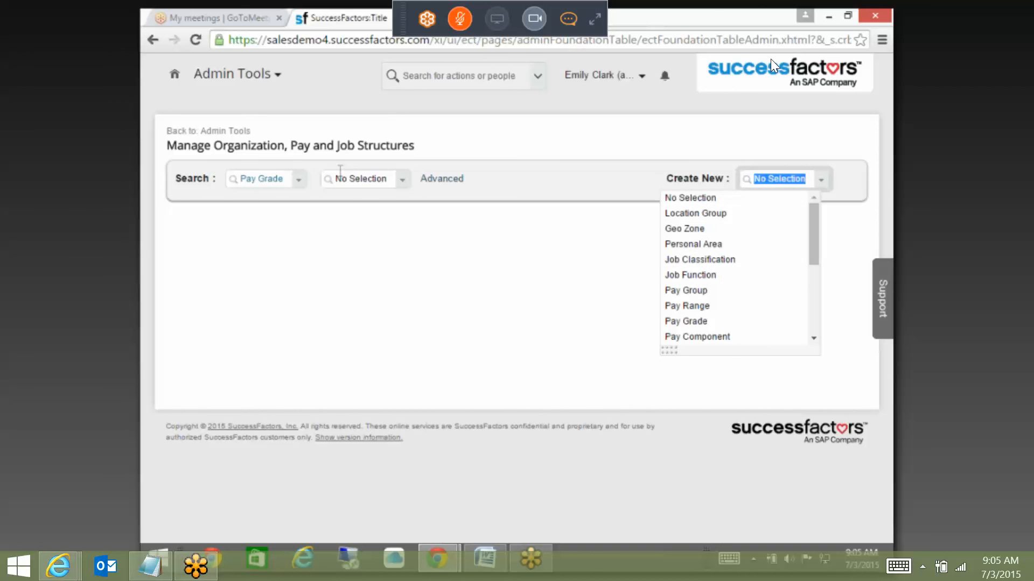
click(282, 178)
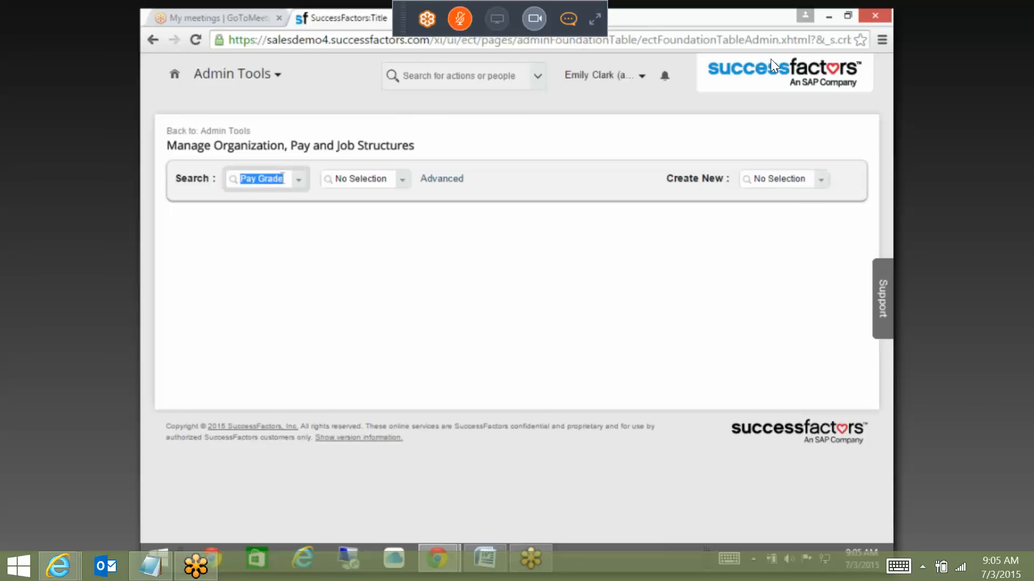
text(jOBC)
key(BackSpace)
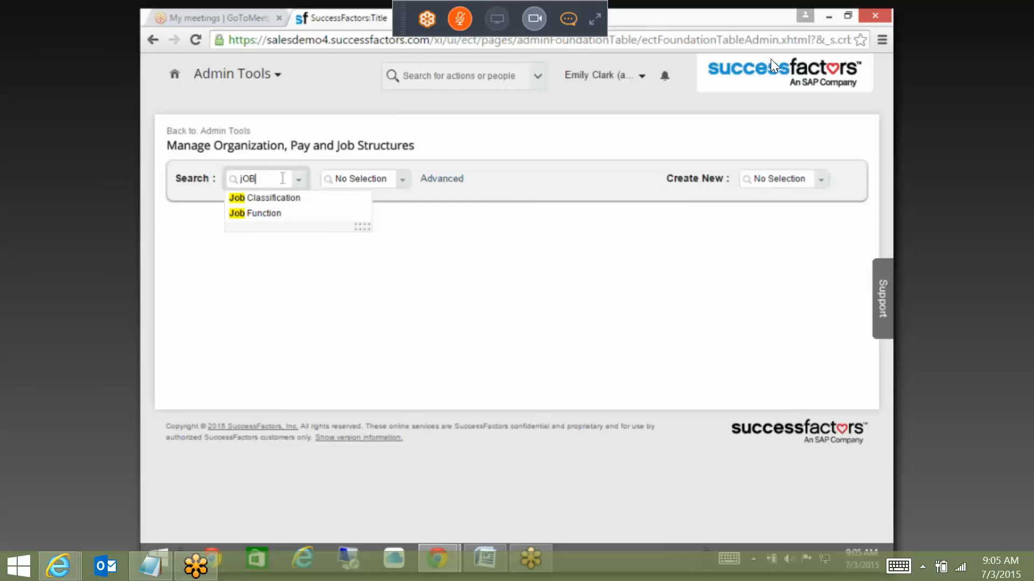
key(BackSpace)
key(BackSpace)
key(BackSpace)
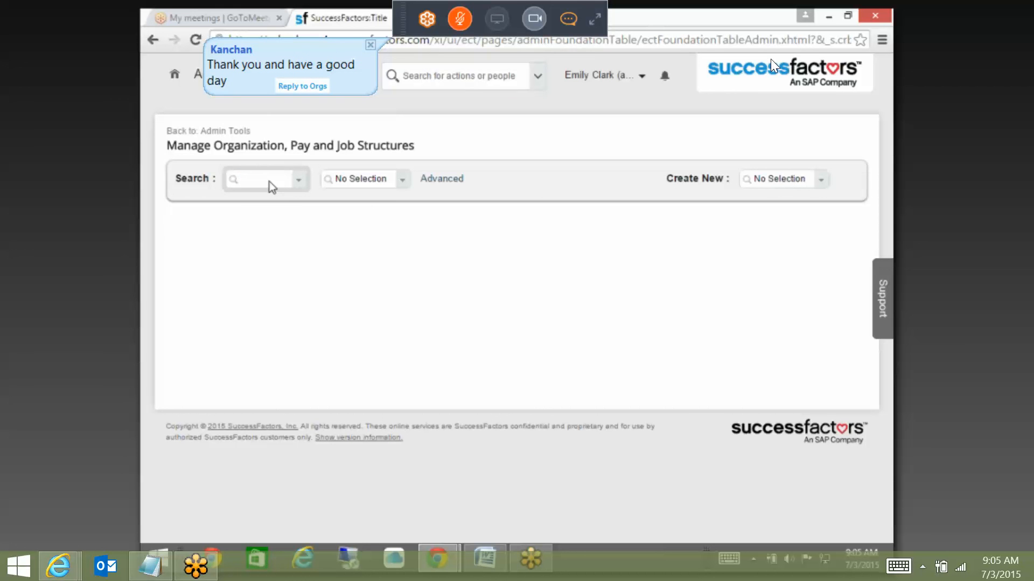
click(783, 27)
click(782, 27)
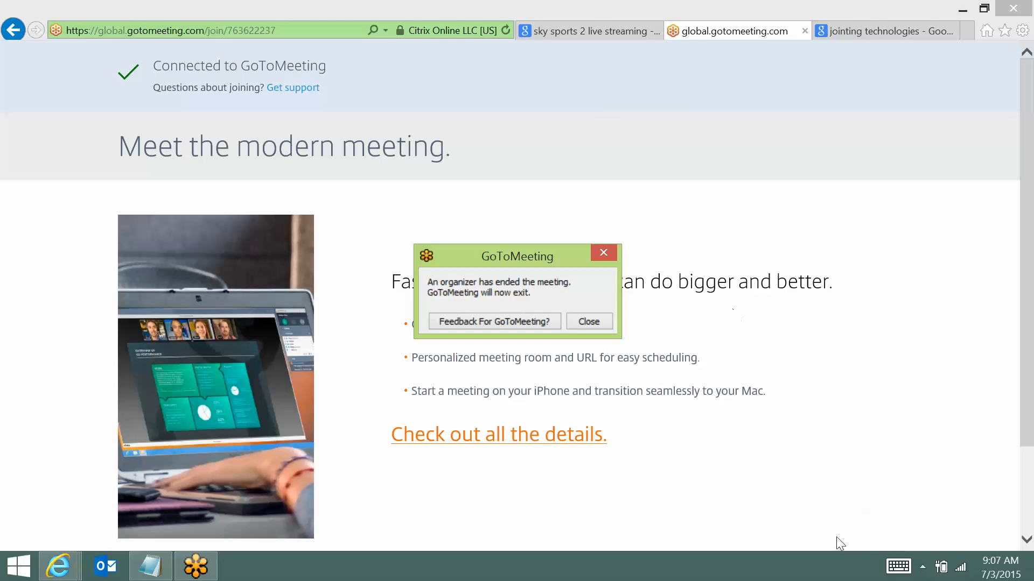
Step: Show the hidden system-tray icons from the taskbar arrow
click(923, 567)
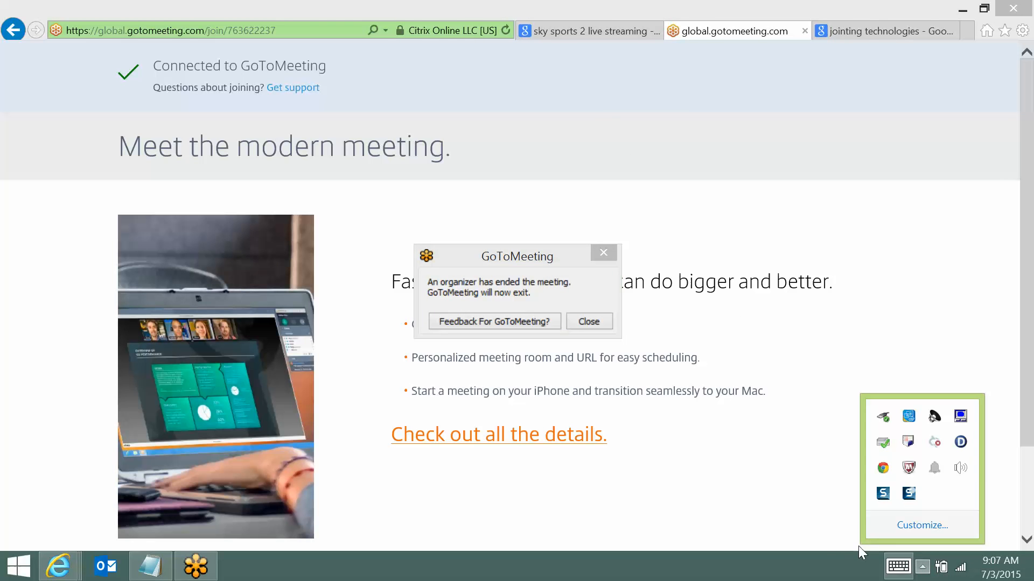